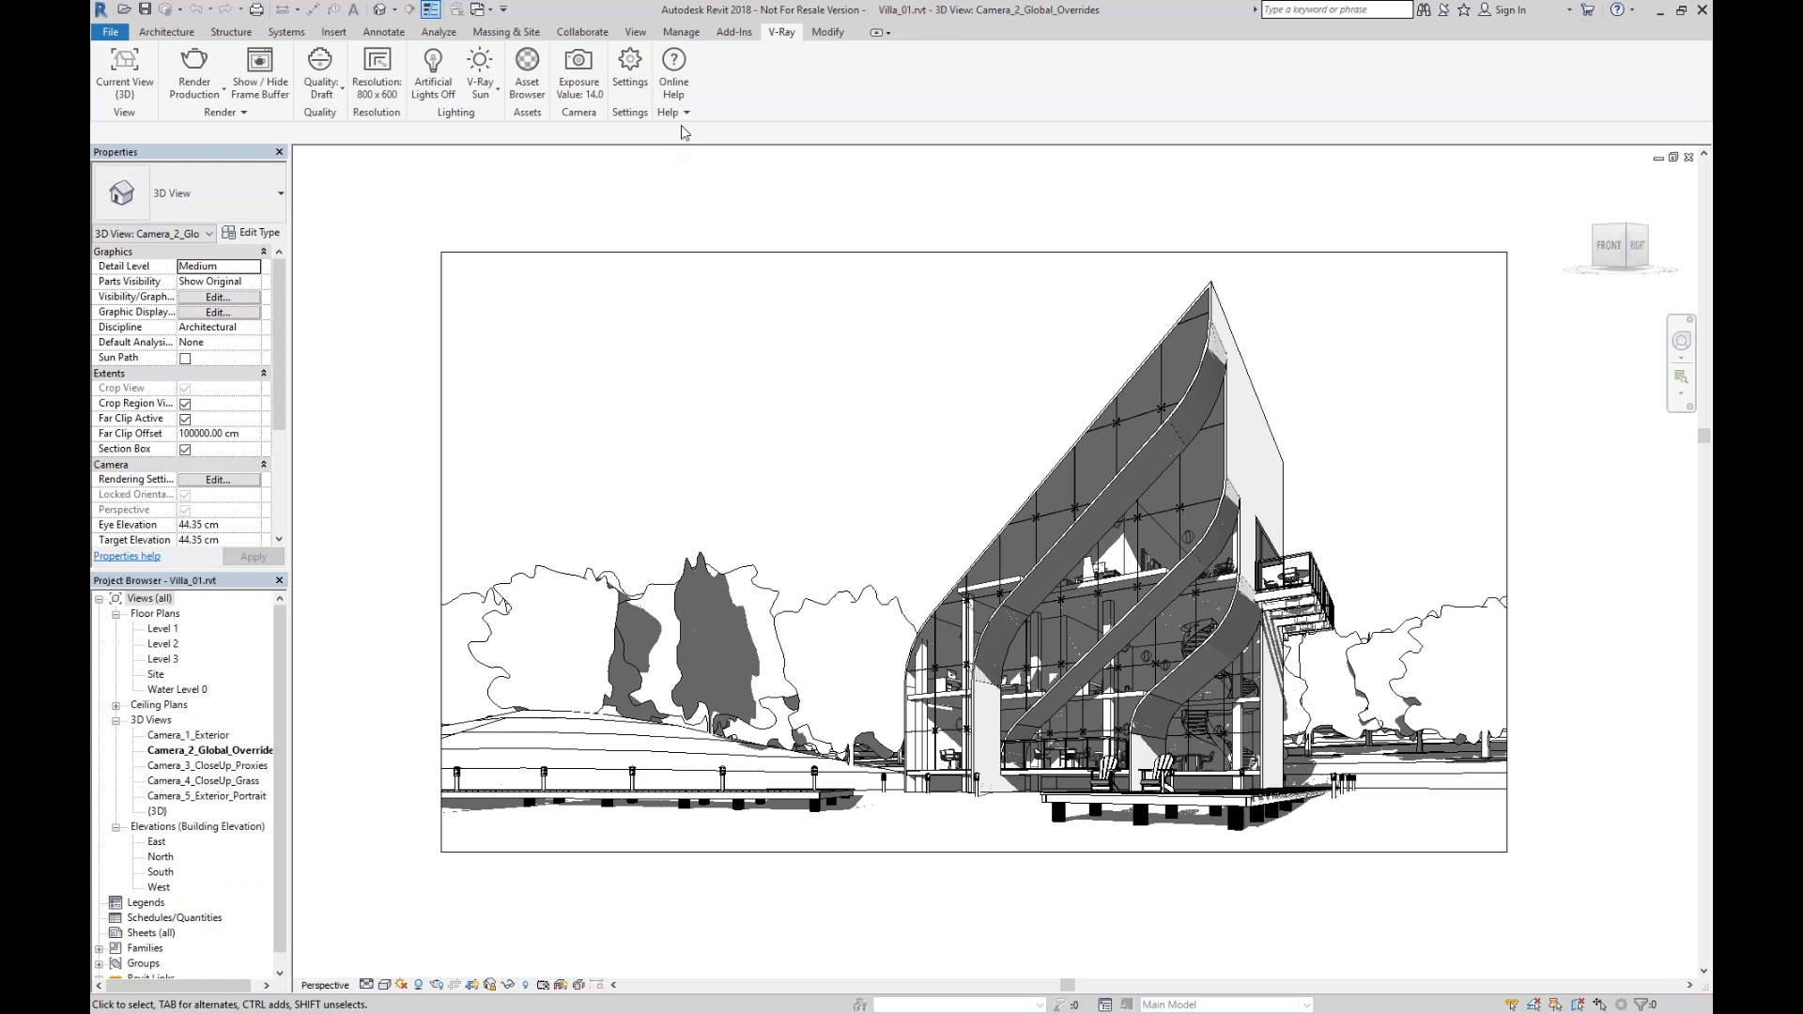
# Review the licensing and usage statistics options in the V-Ray settings.
pyautogui.click(632, 85)
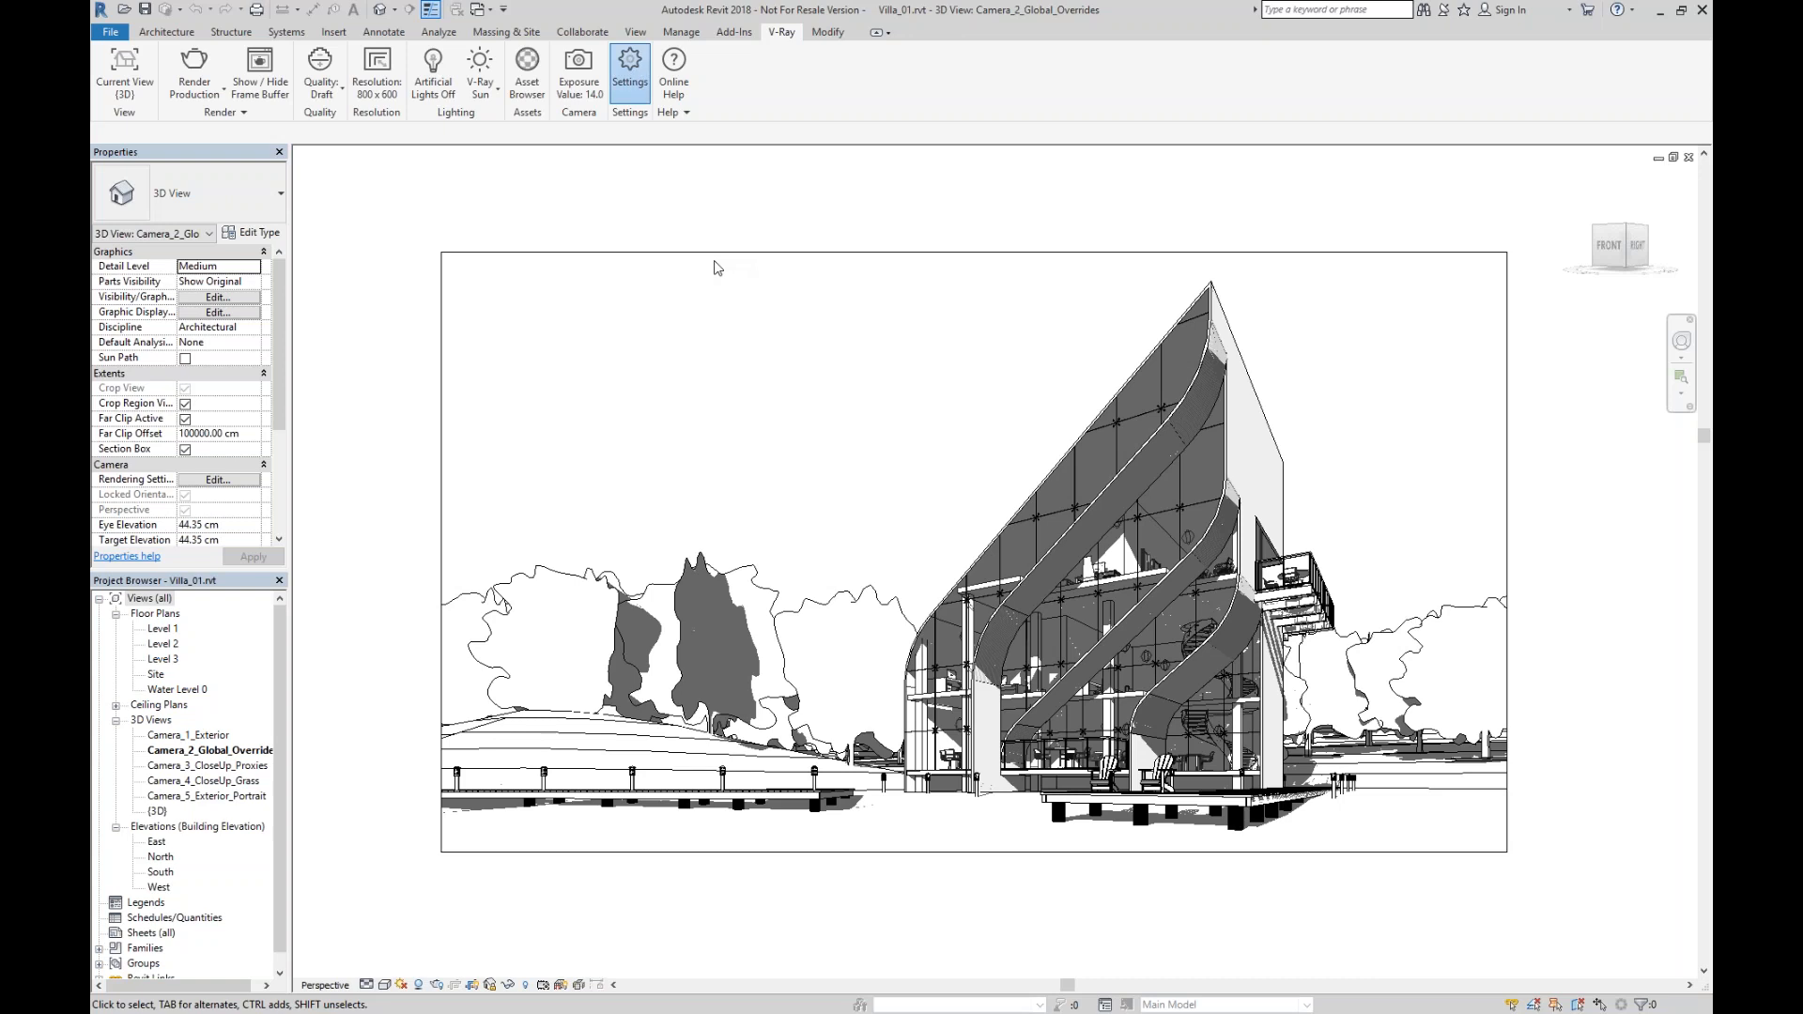
pyautogui.click(616, 193)
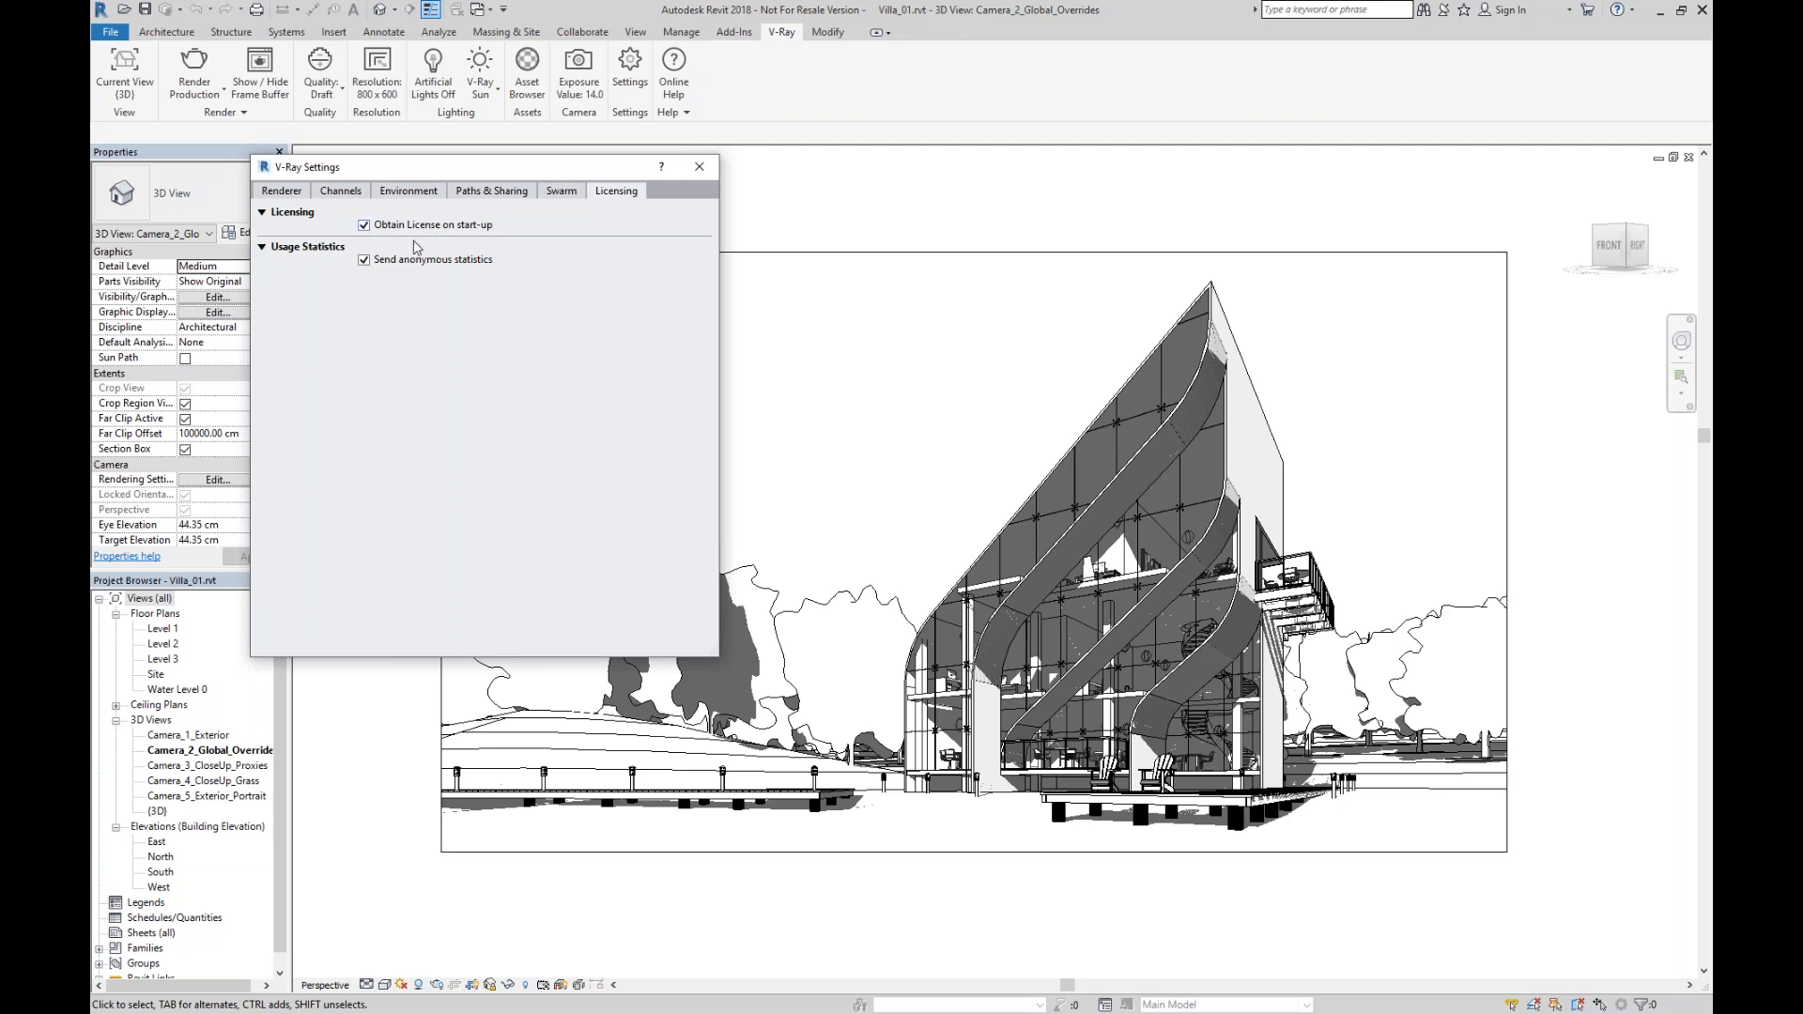
pyautogui.moveTo(487, 173); pyautogui.dragTo(534, 150)
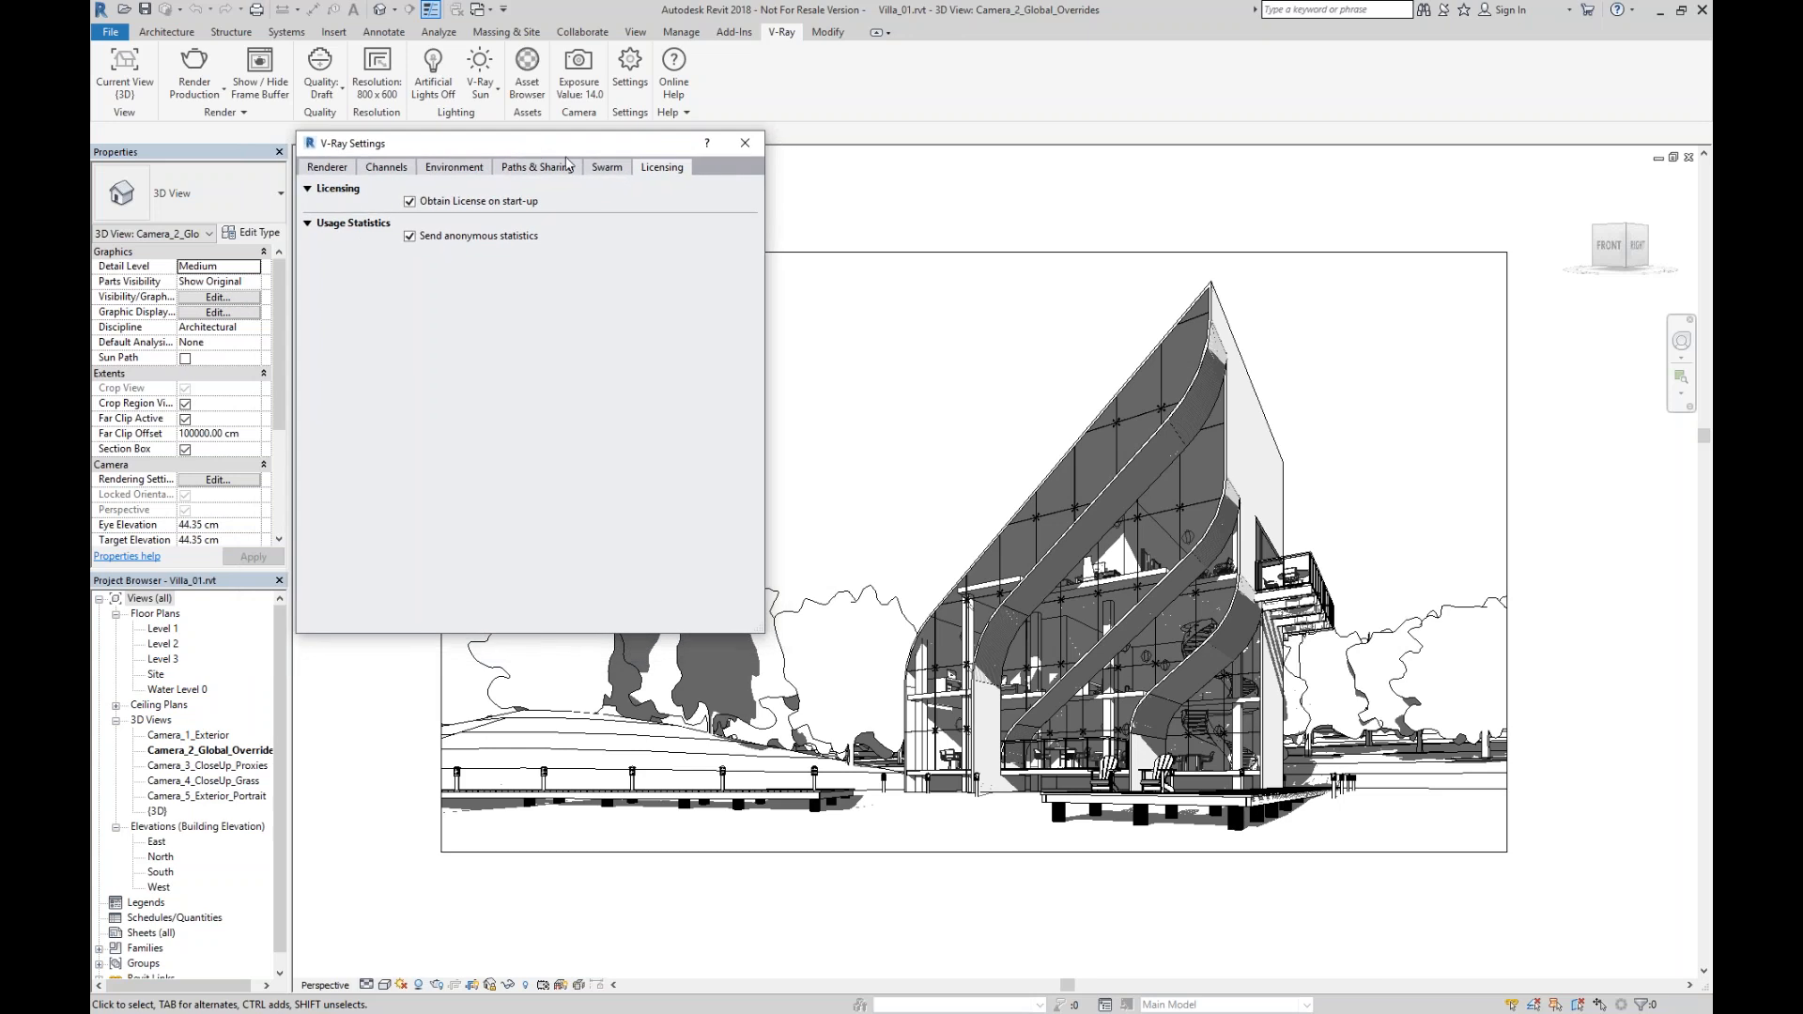
pyautogui.click(747, 145)
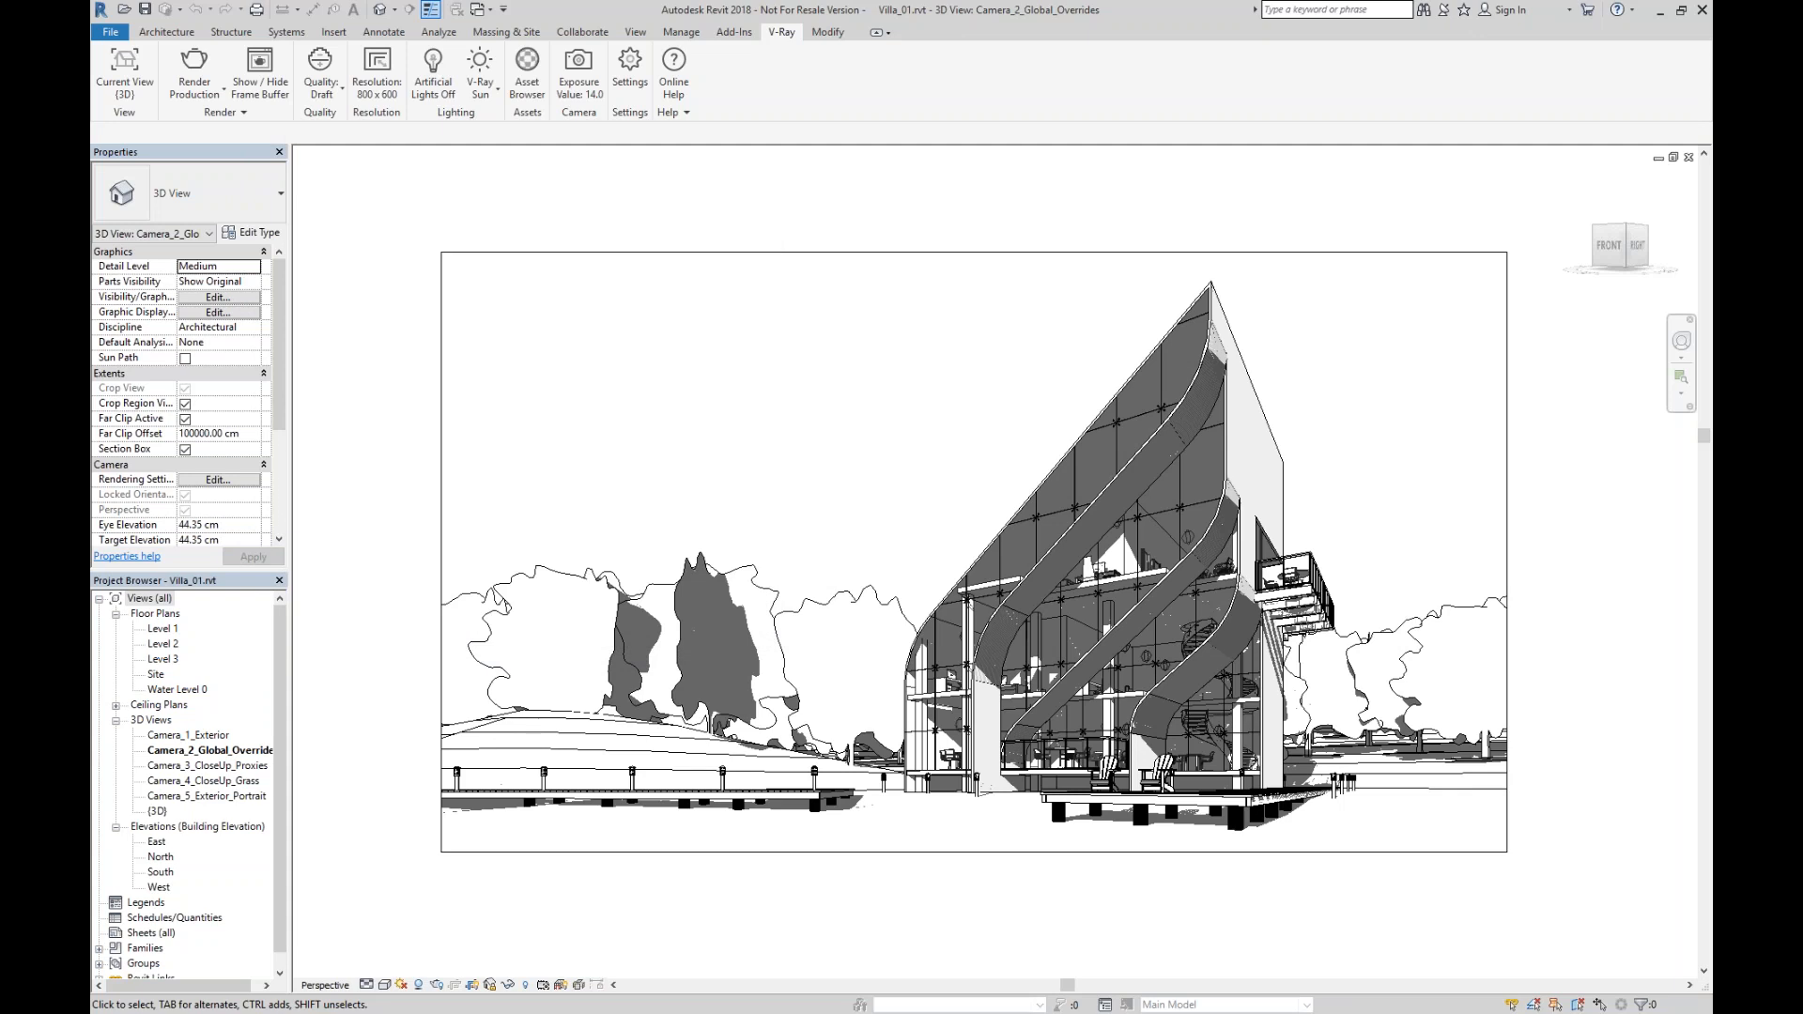
# Review the V-Ray render resolution options and the material list in the Asset Browser.
pyautogui.click(377, 80)
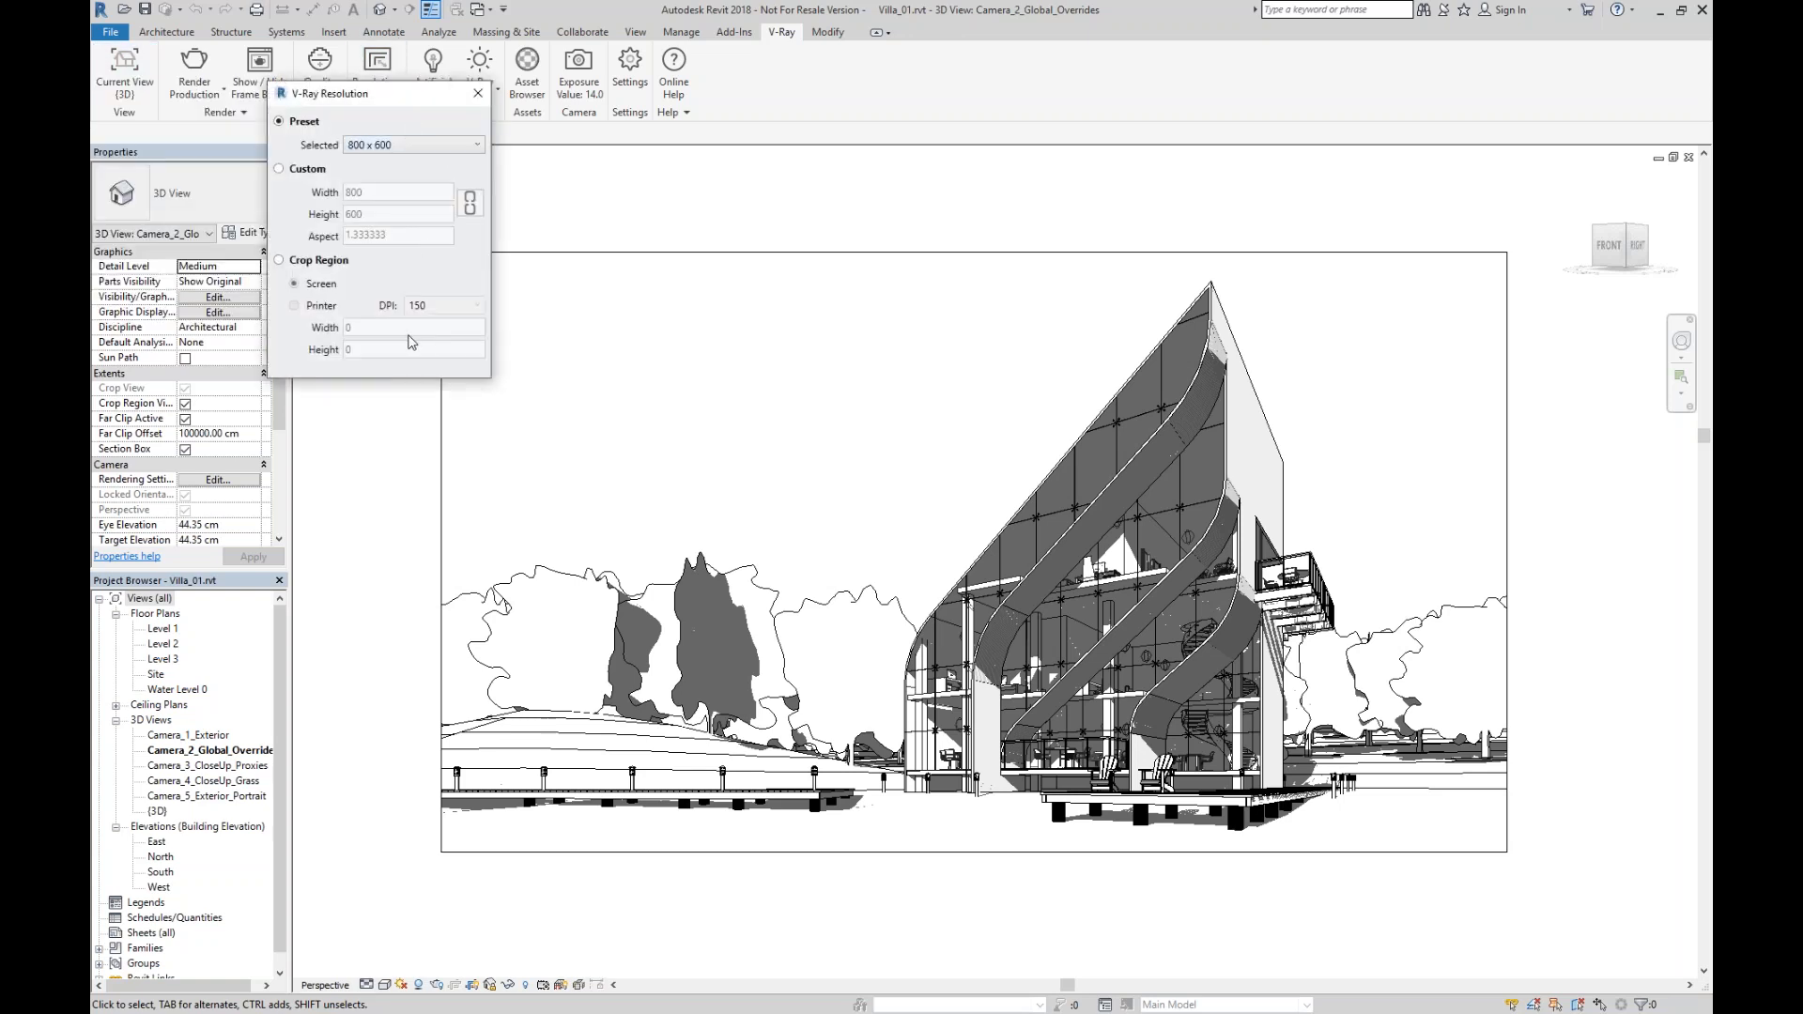
pyautogui.click(477, 92)
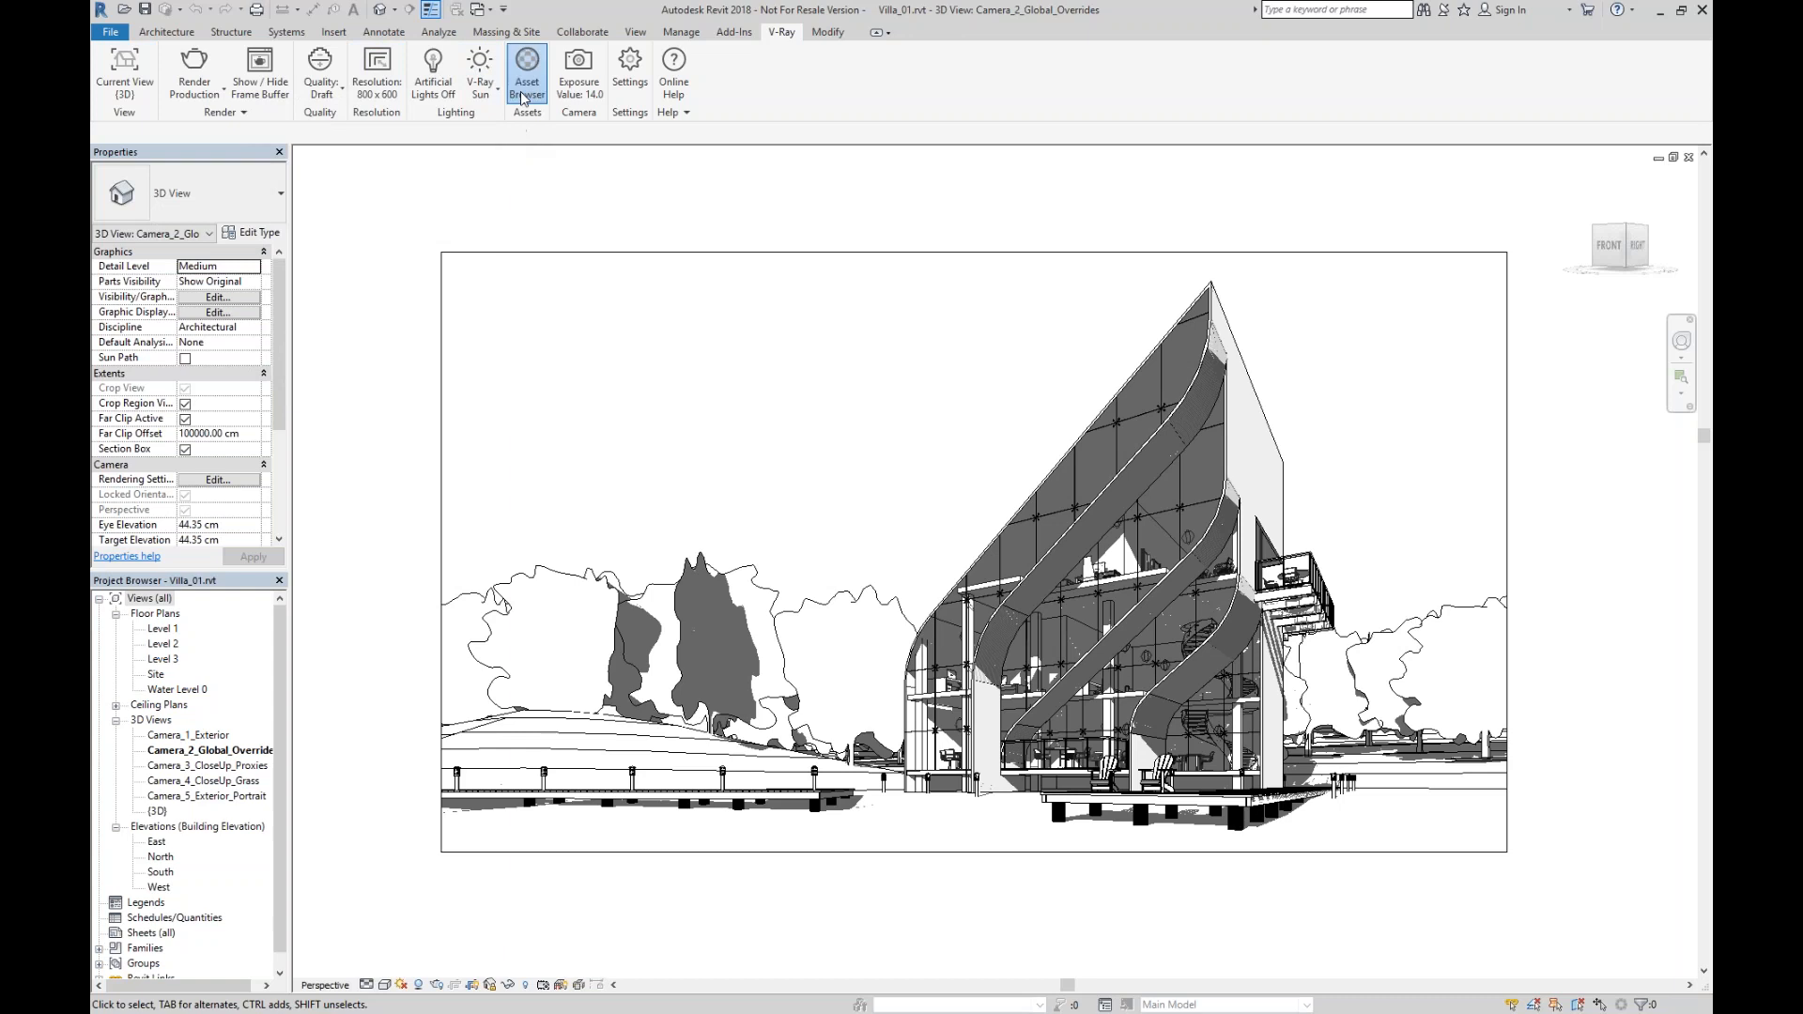
pyautogui.moveTo(565, 242); pyautogui.dragTo(549, 151)
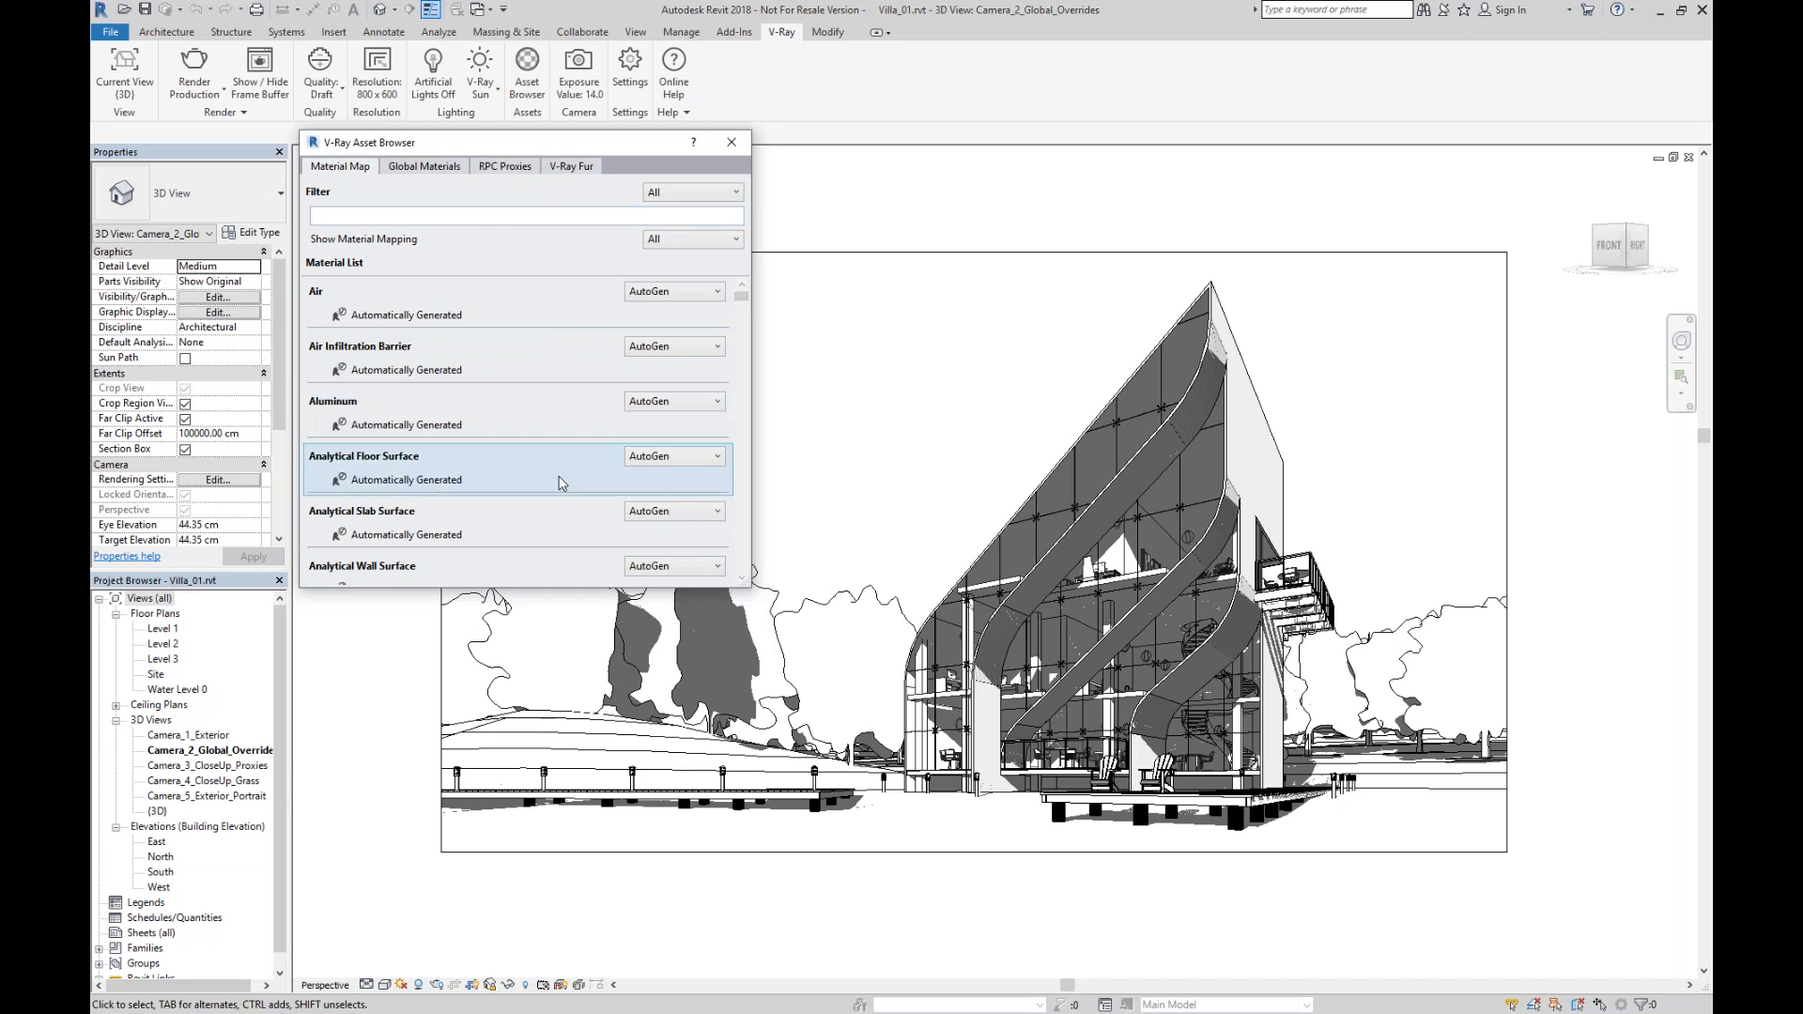
pyautogui.click(731, 143)
# Switch the V-Ray render engine to GPU and check the list of available compute devices.
pyautogui.click(629, 70)
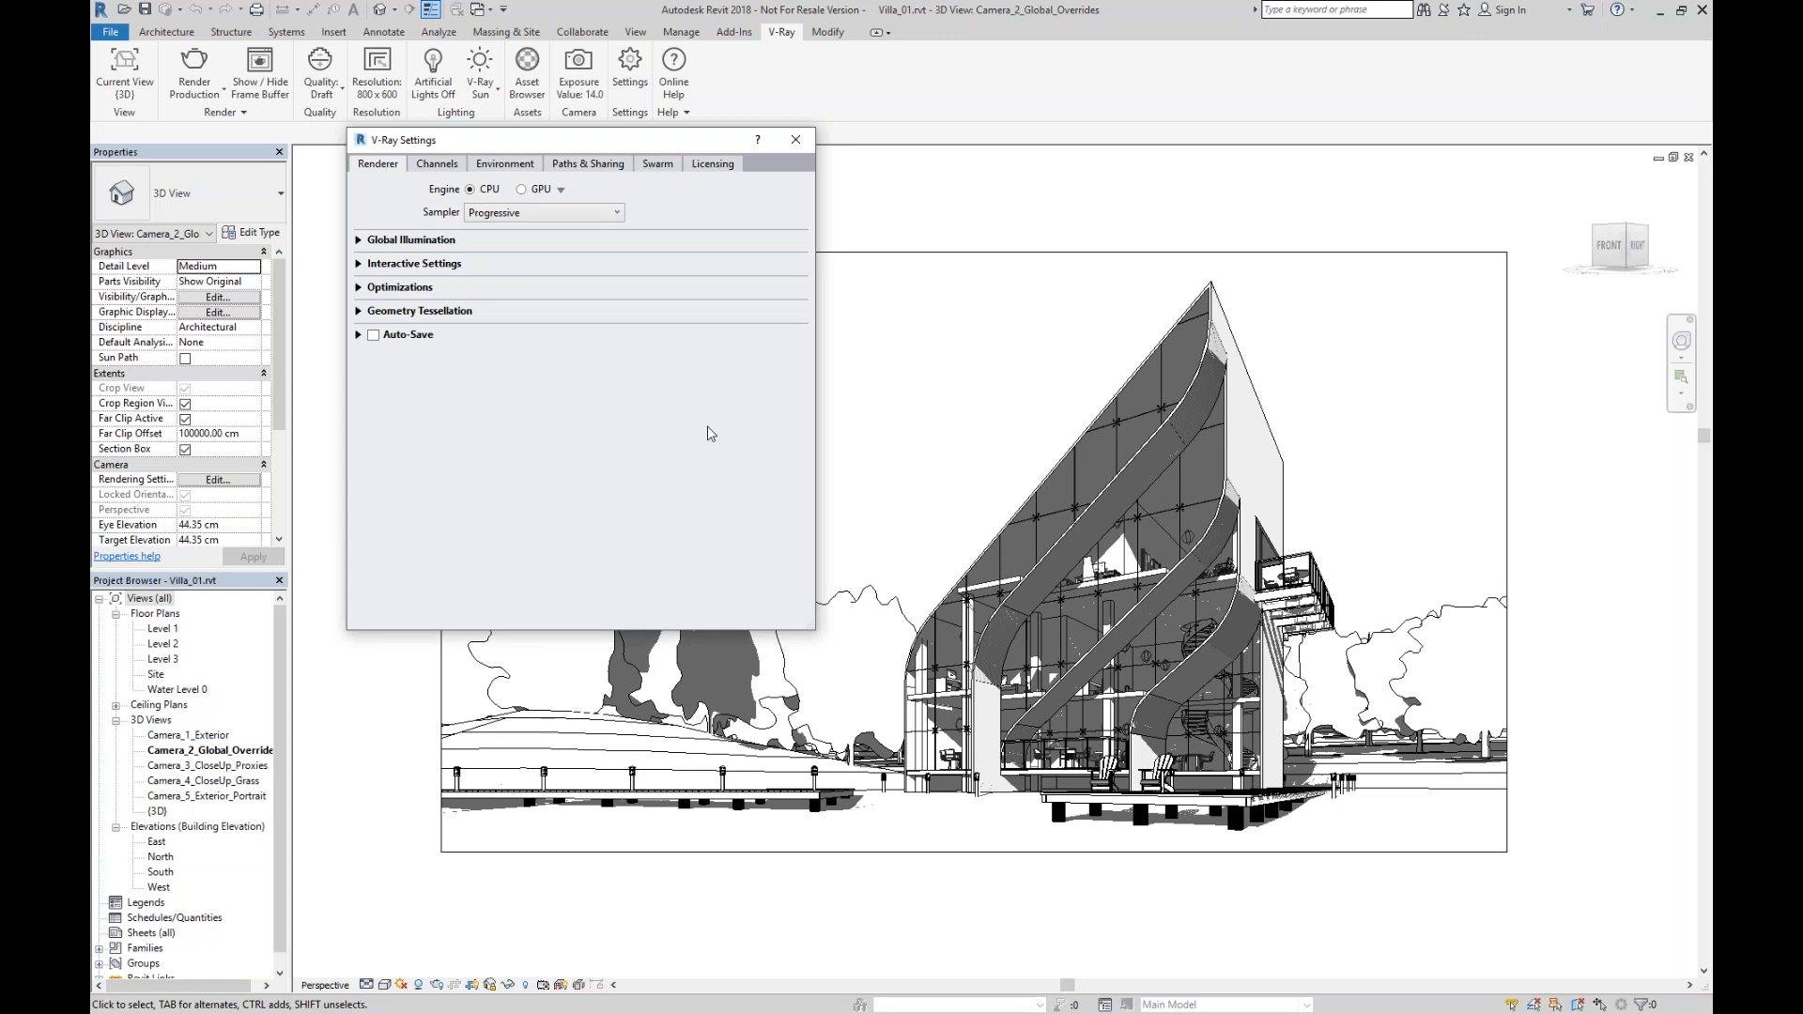
pyautogui.click(521, 190)
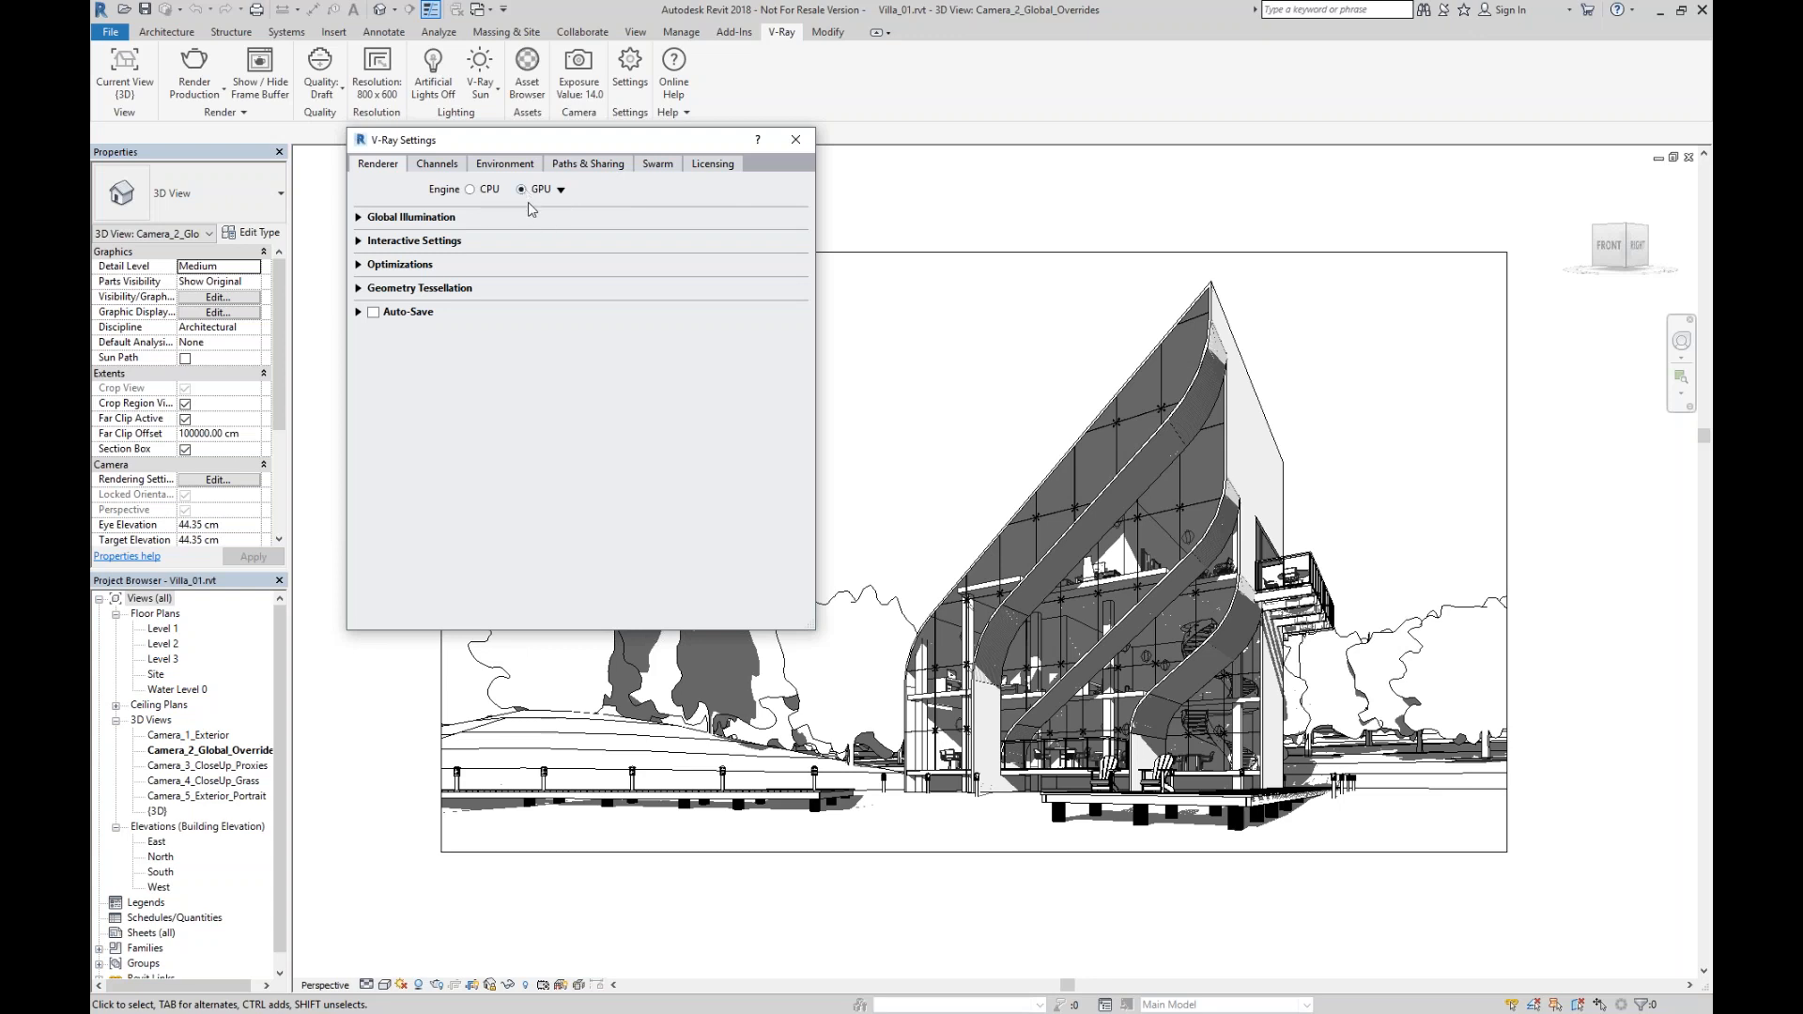
pyautogui.click(562, 191)
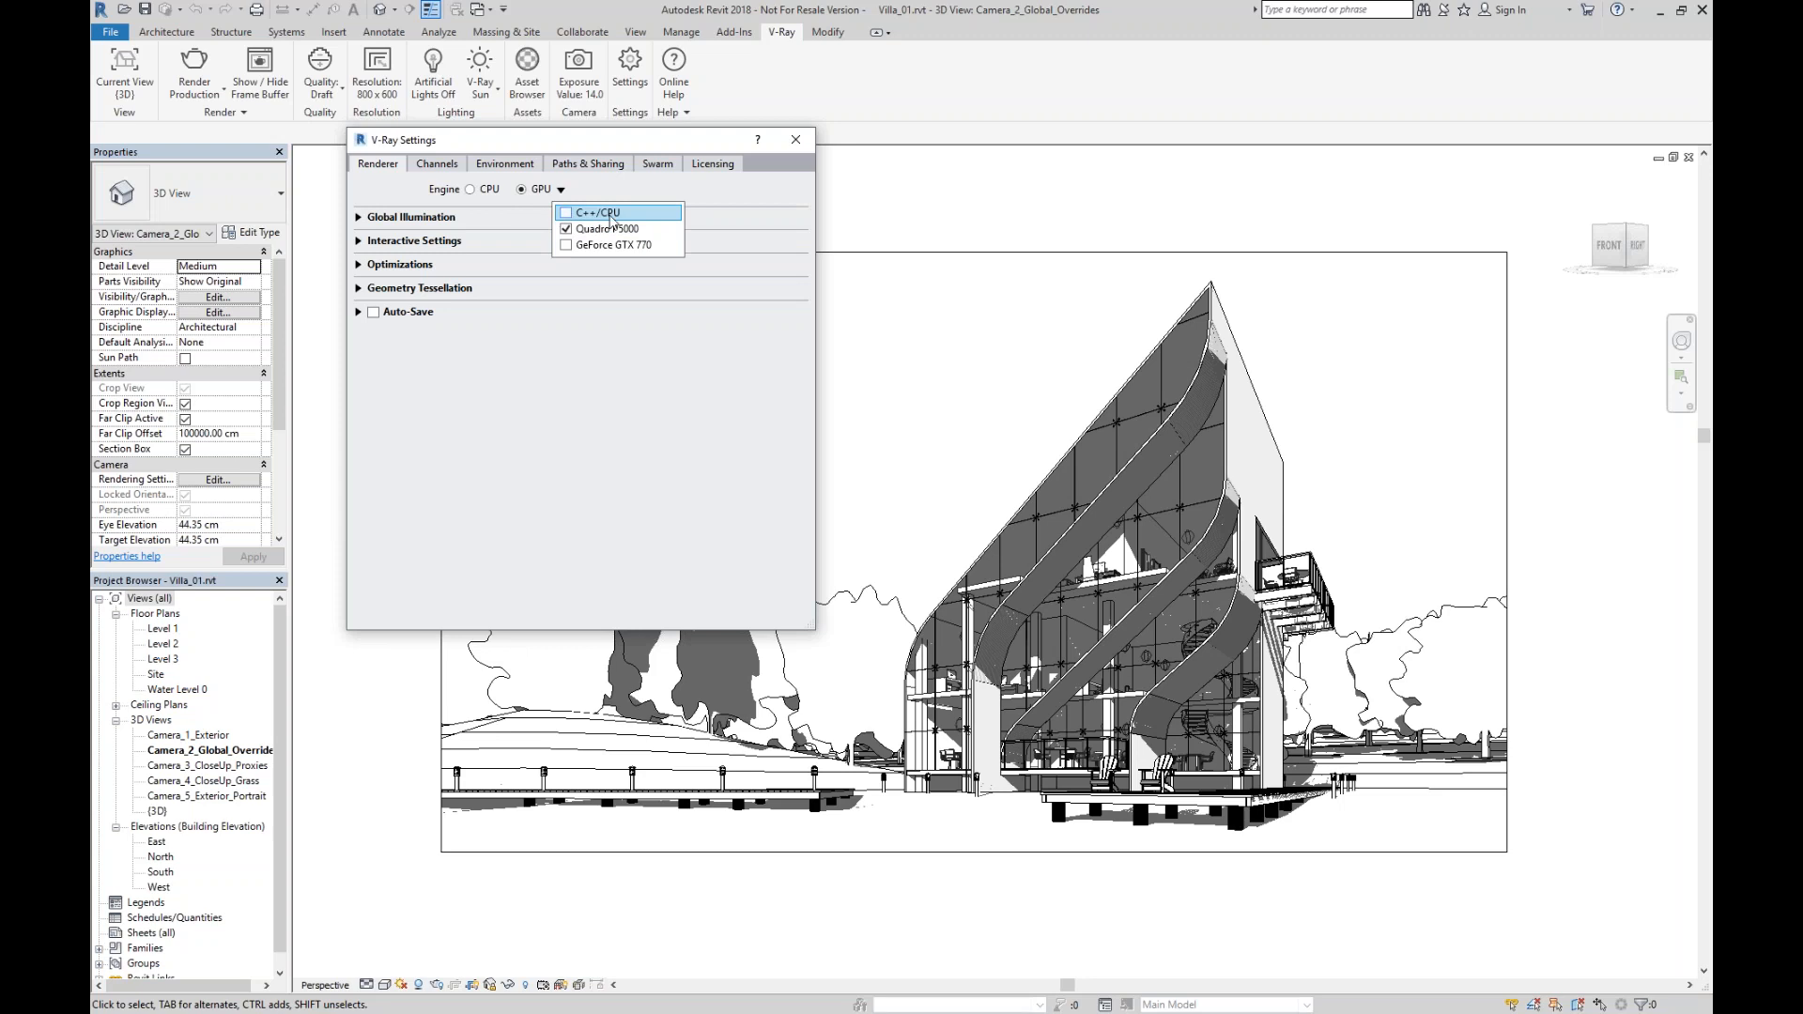
pyautogui.click(565, 229)
pyautogui.click(589, 199)
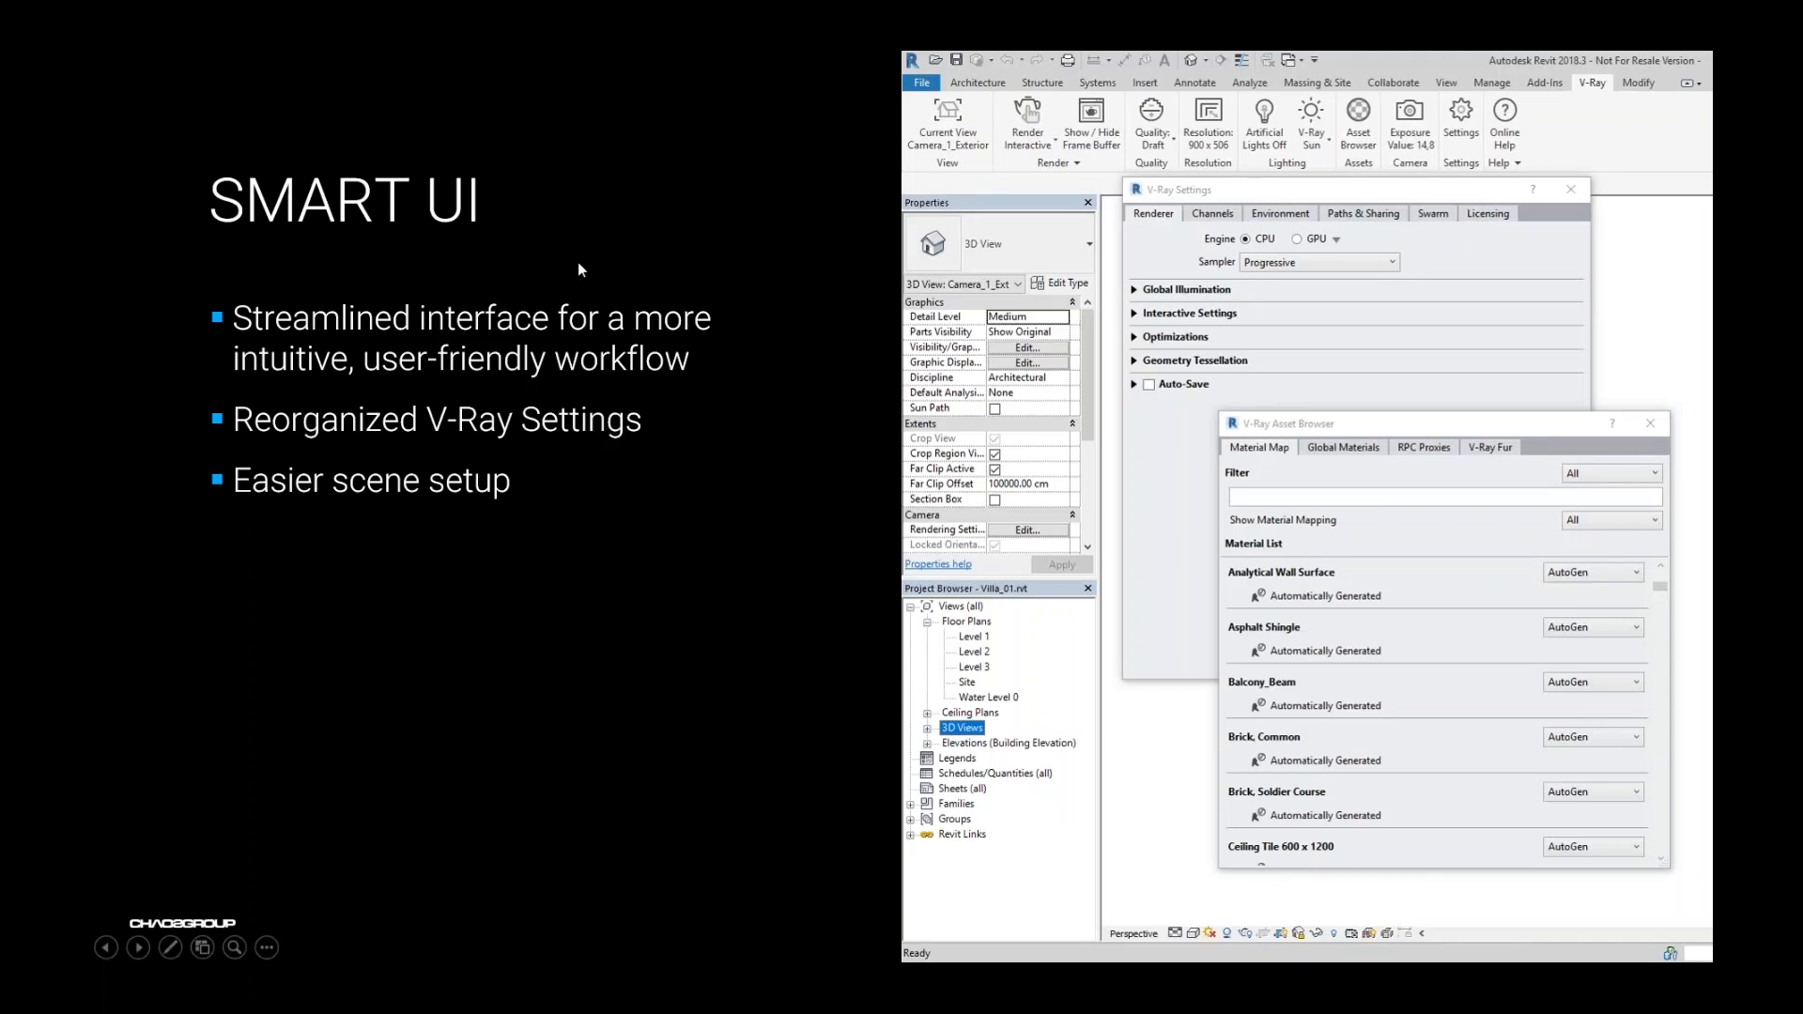
pyautogui.press('Right')
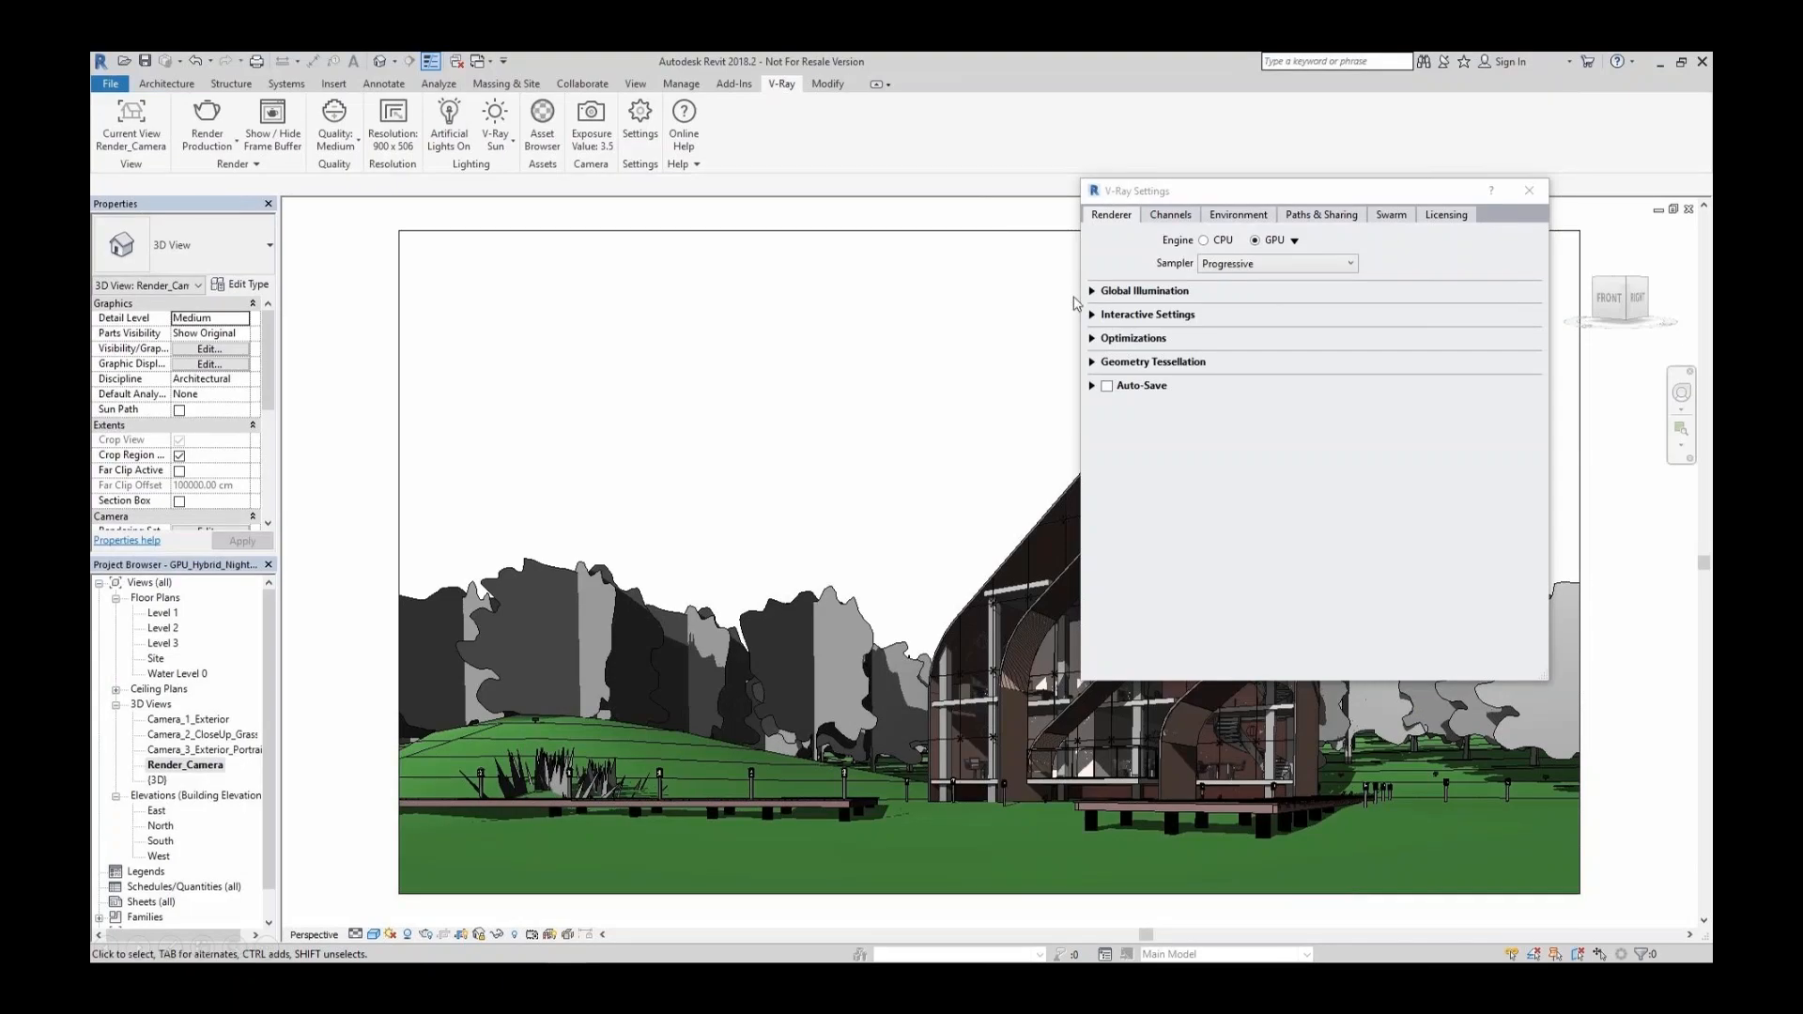
pyautogui.click(1295, 241)
pyautogui.click(1294, 240)
pyautogui.click(1526, 190)
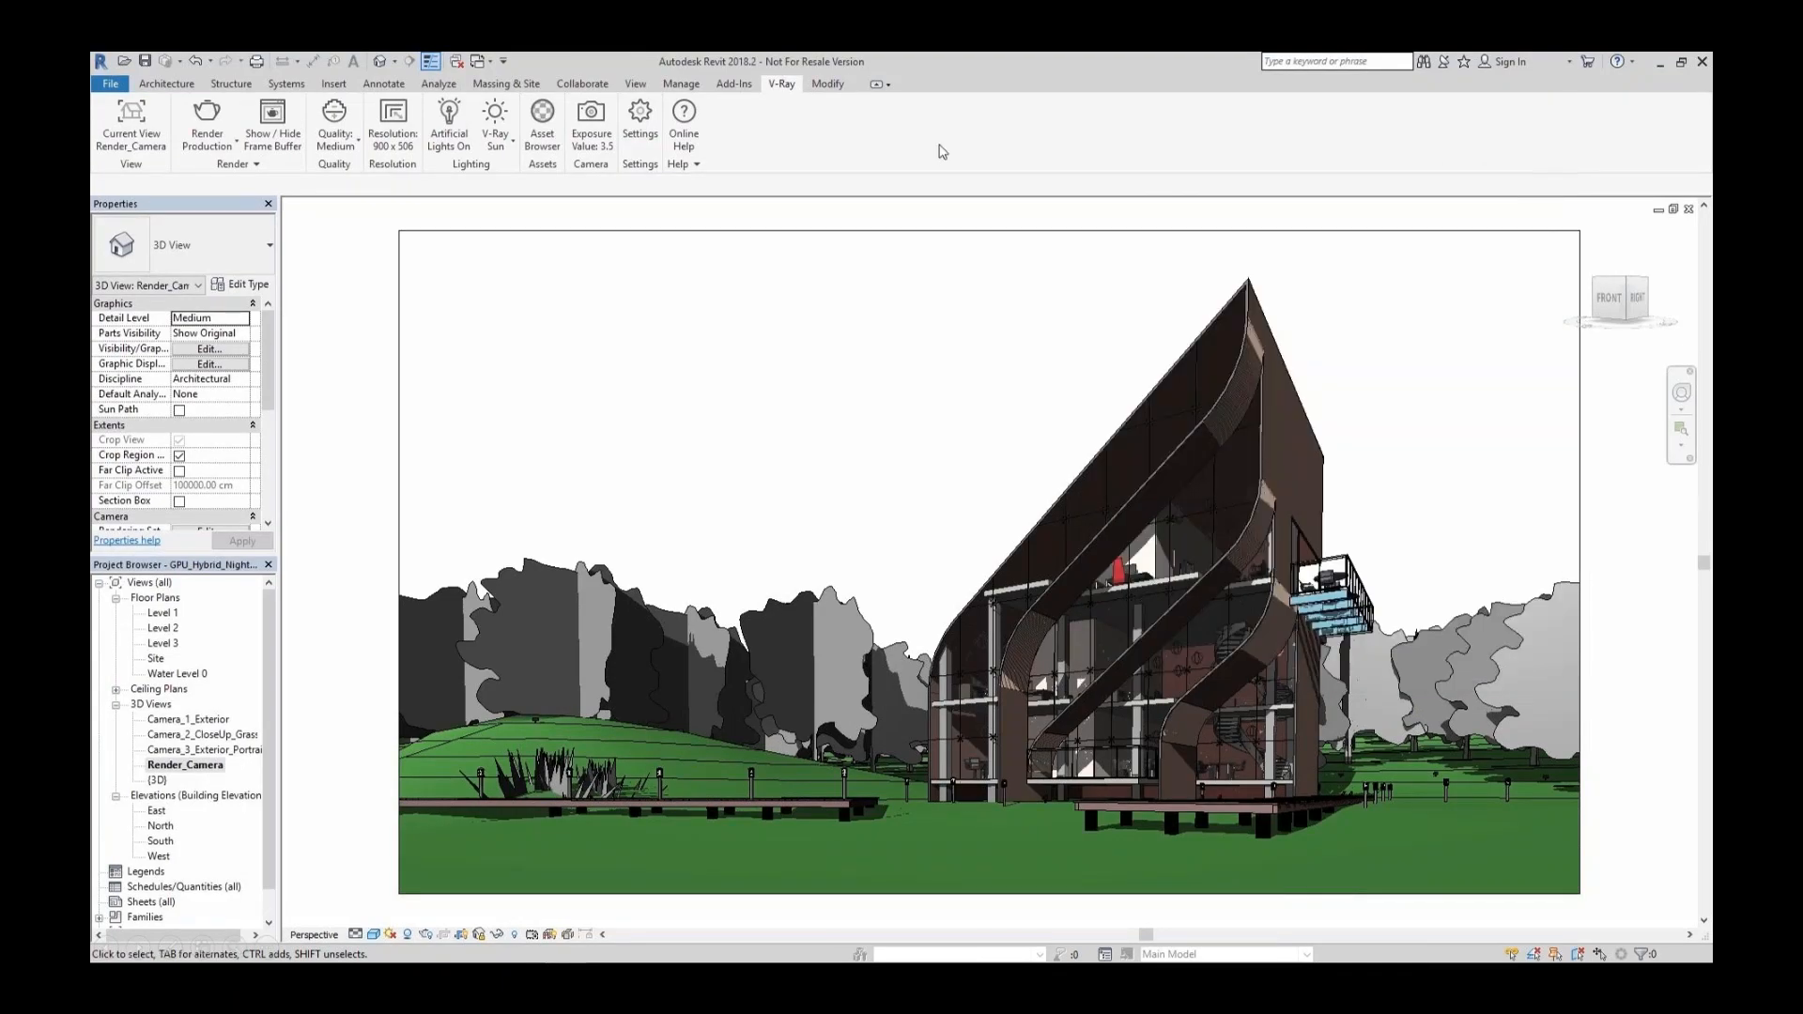
pyautogui.click(204, 119)
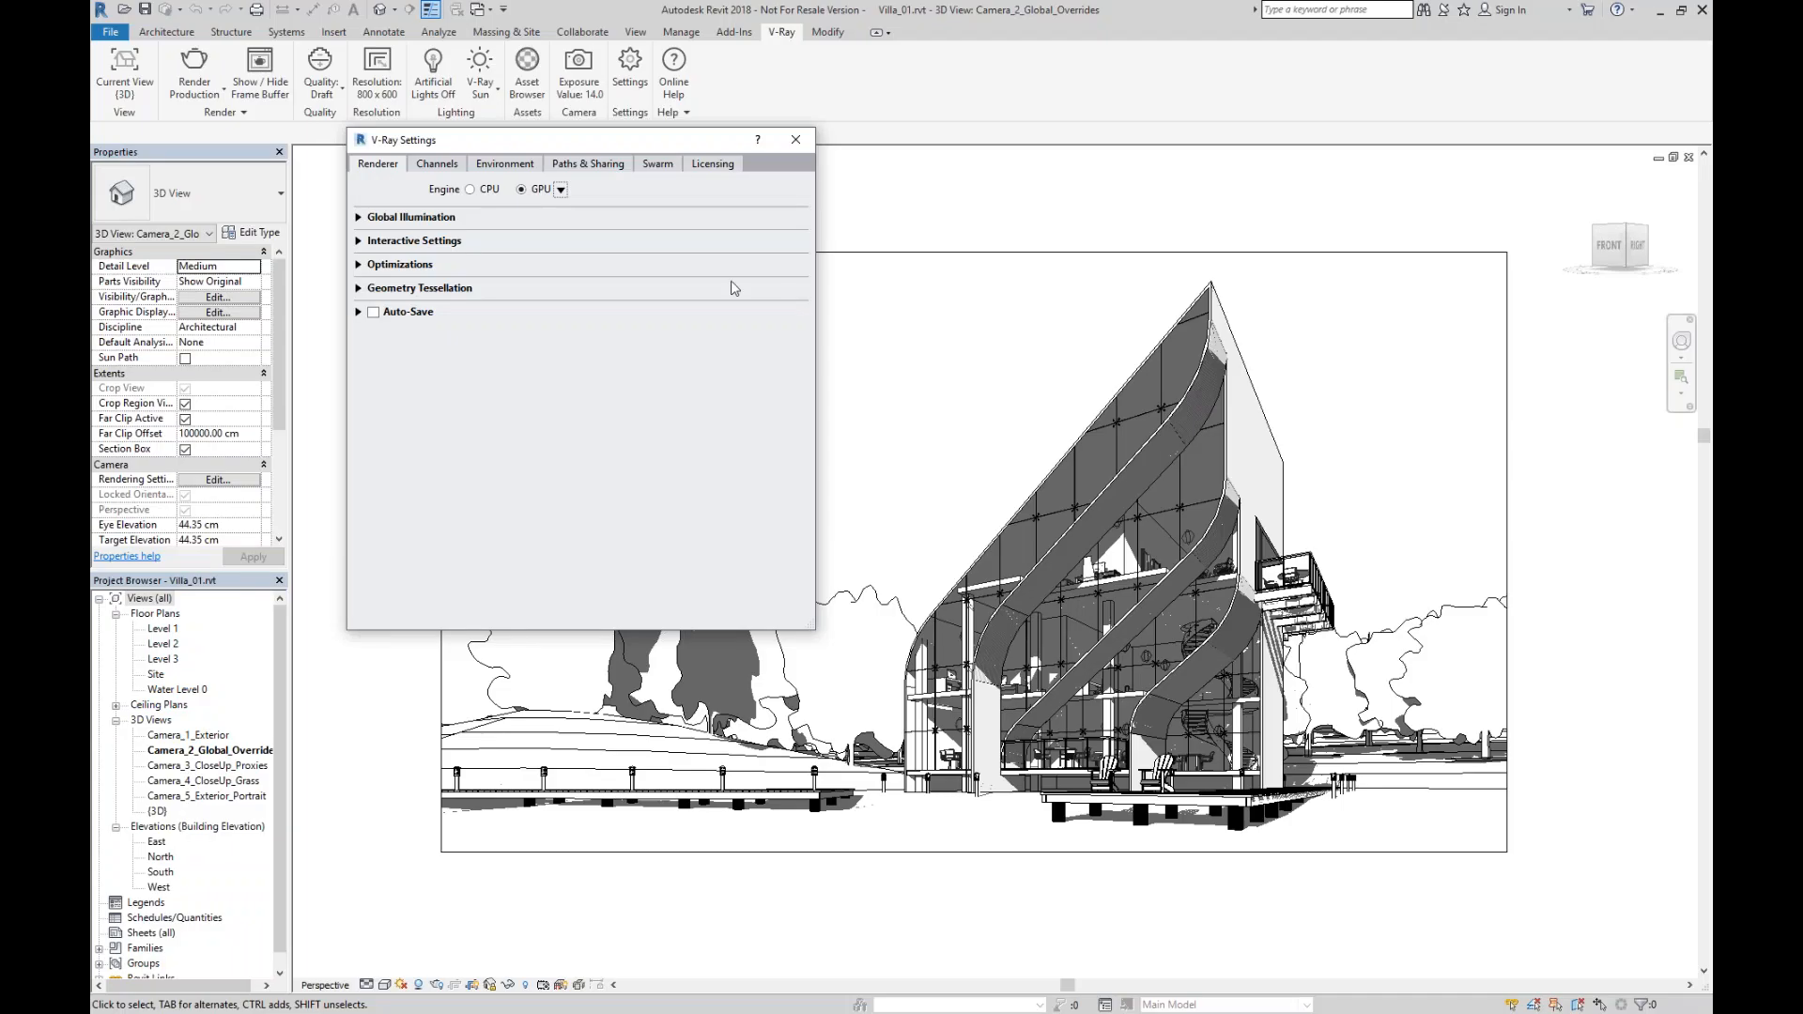
# Set the V-Ray render engine to CPU and check the available image sampler types.
pyautogui.moveTo(592, 148); pyautogui.dragTo(611, 162)
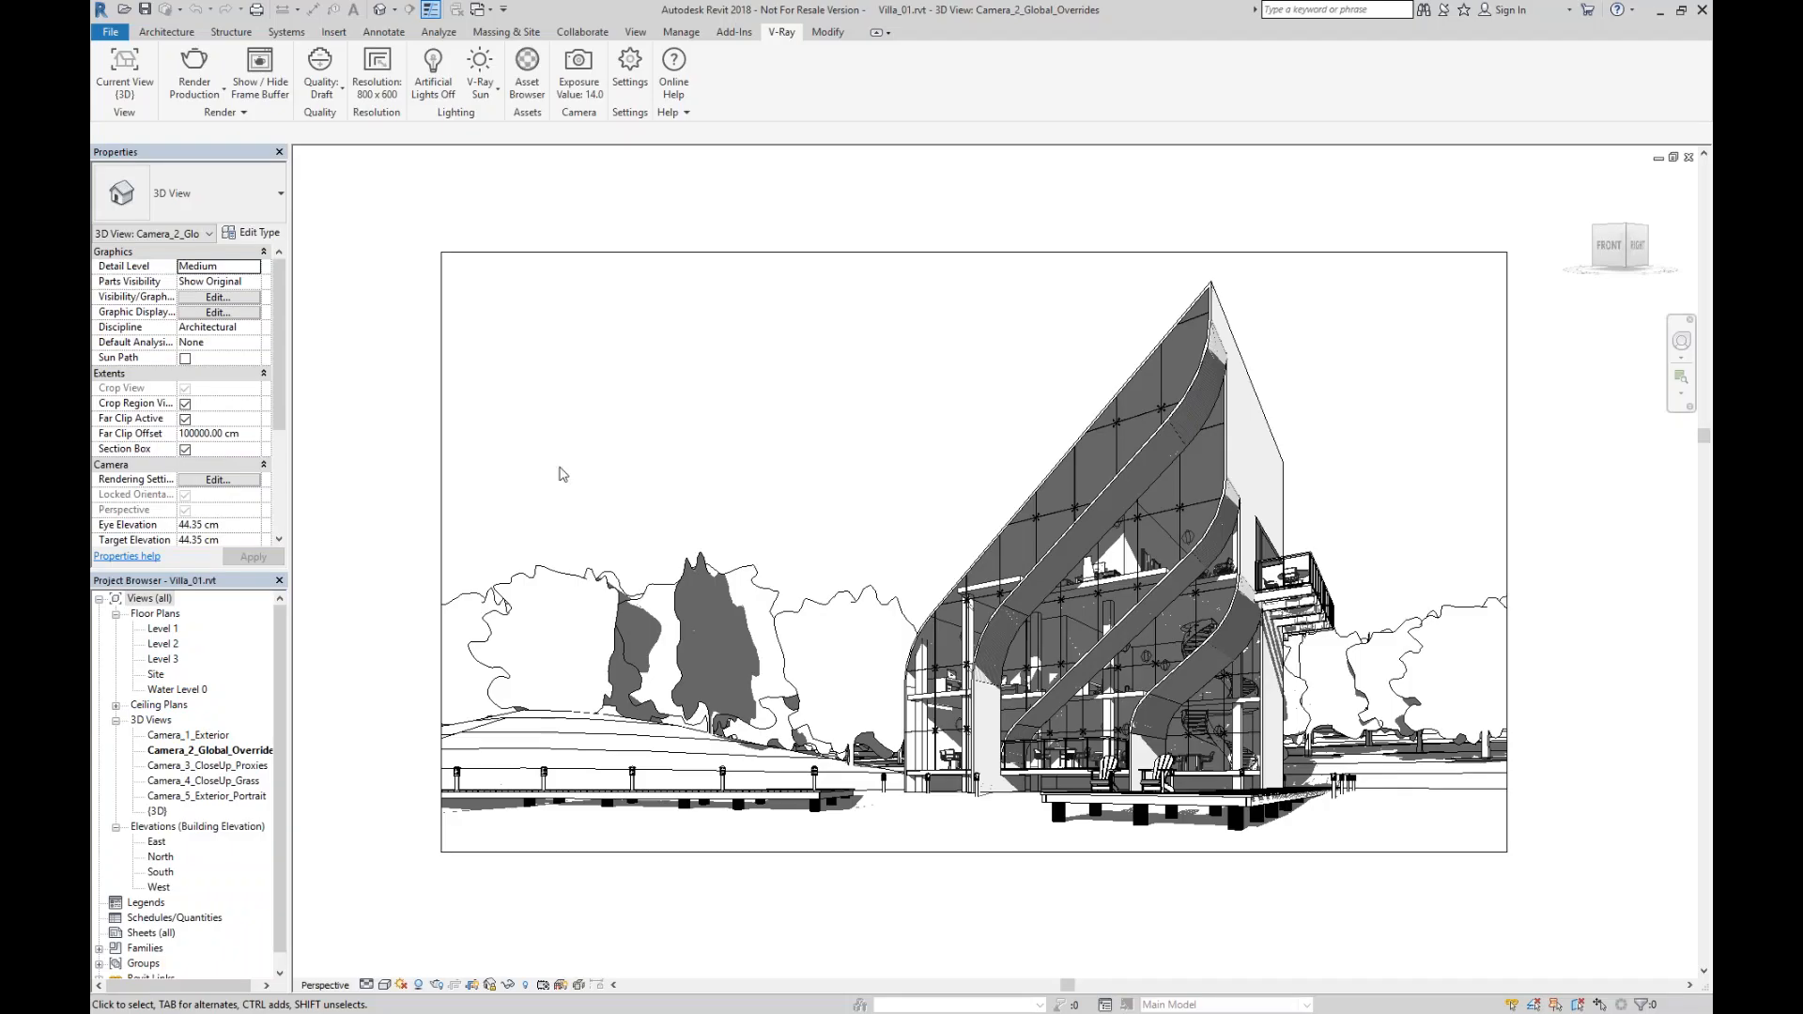
pyautogui.click(630, 70)
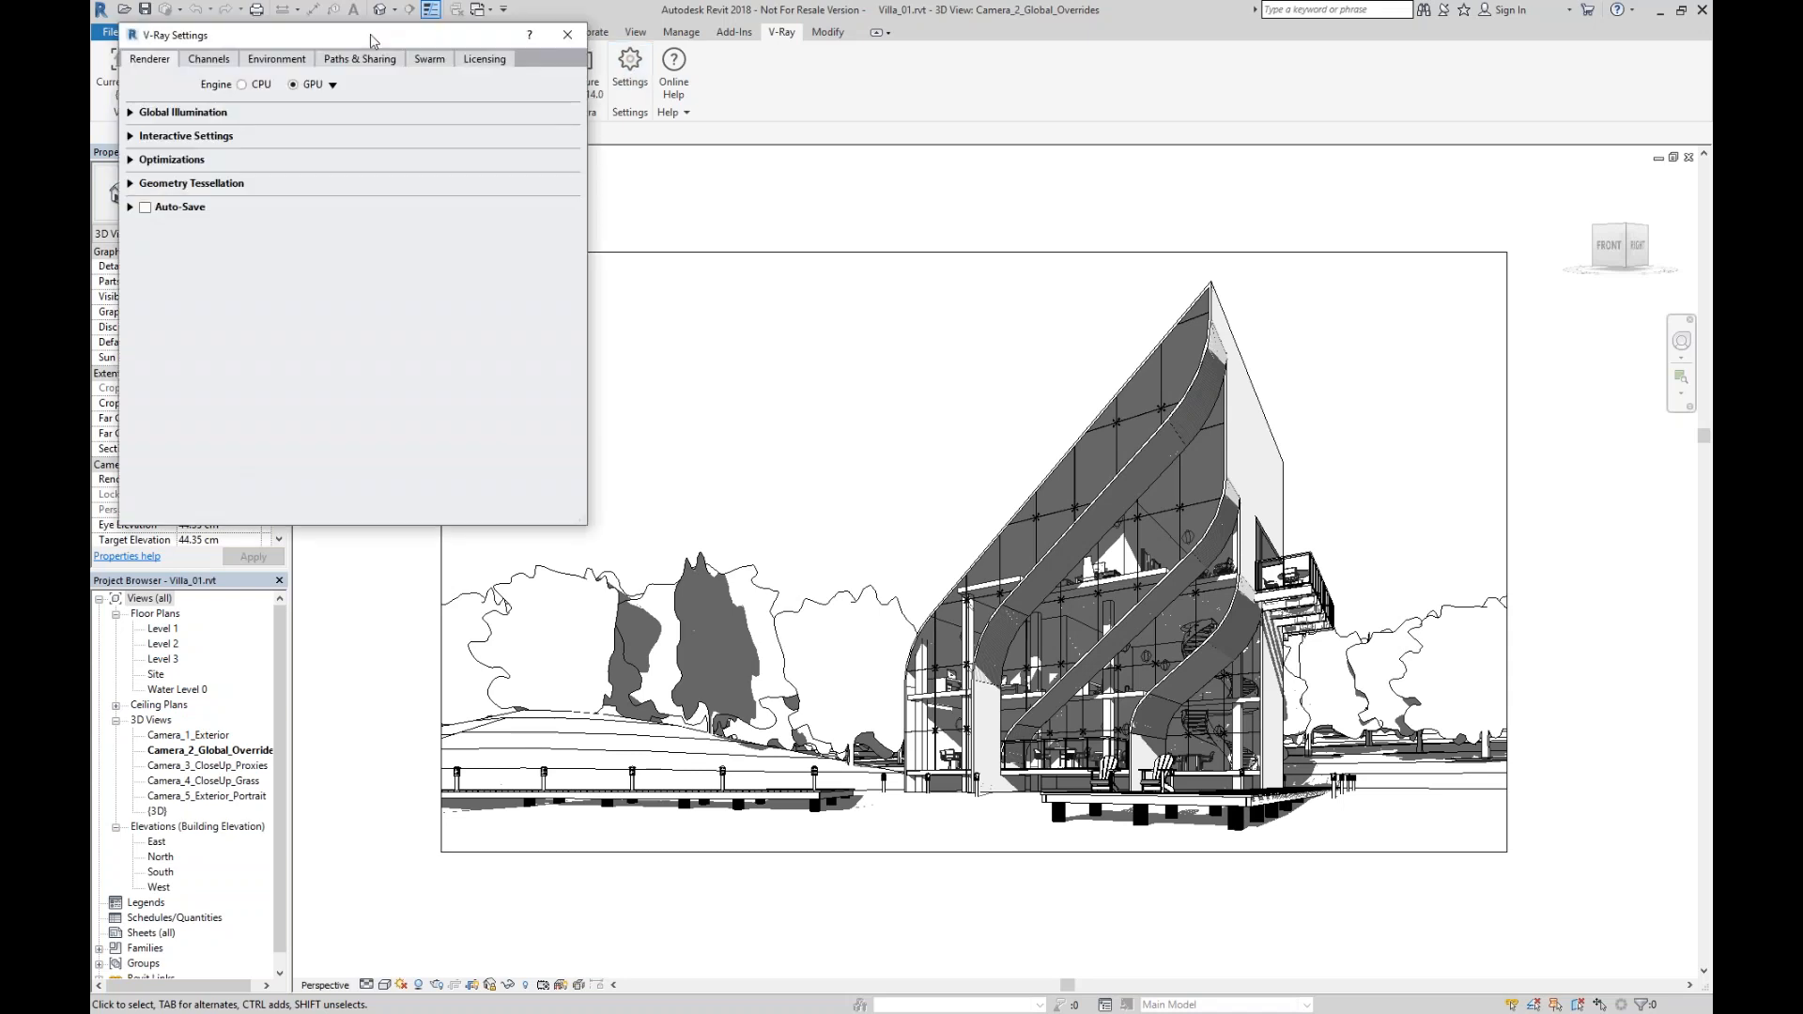
pyautogui.moveTo(368, 34); pyautogui.dragTo(640, 148)
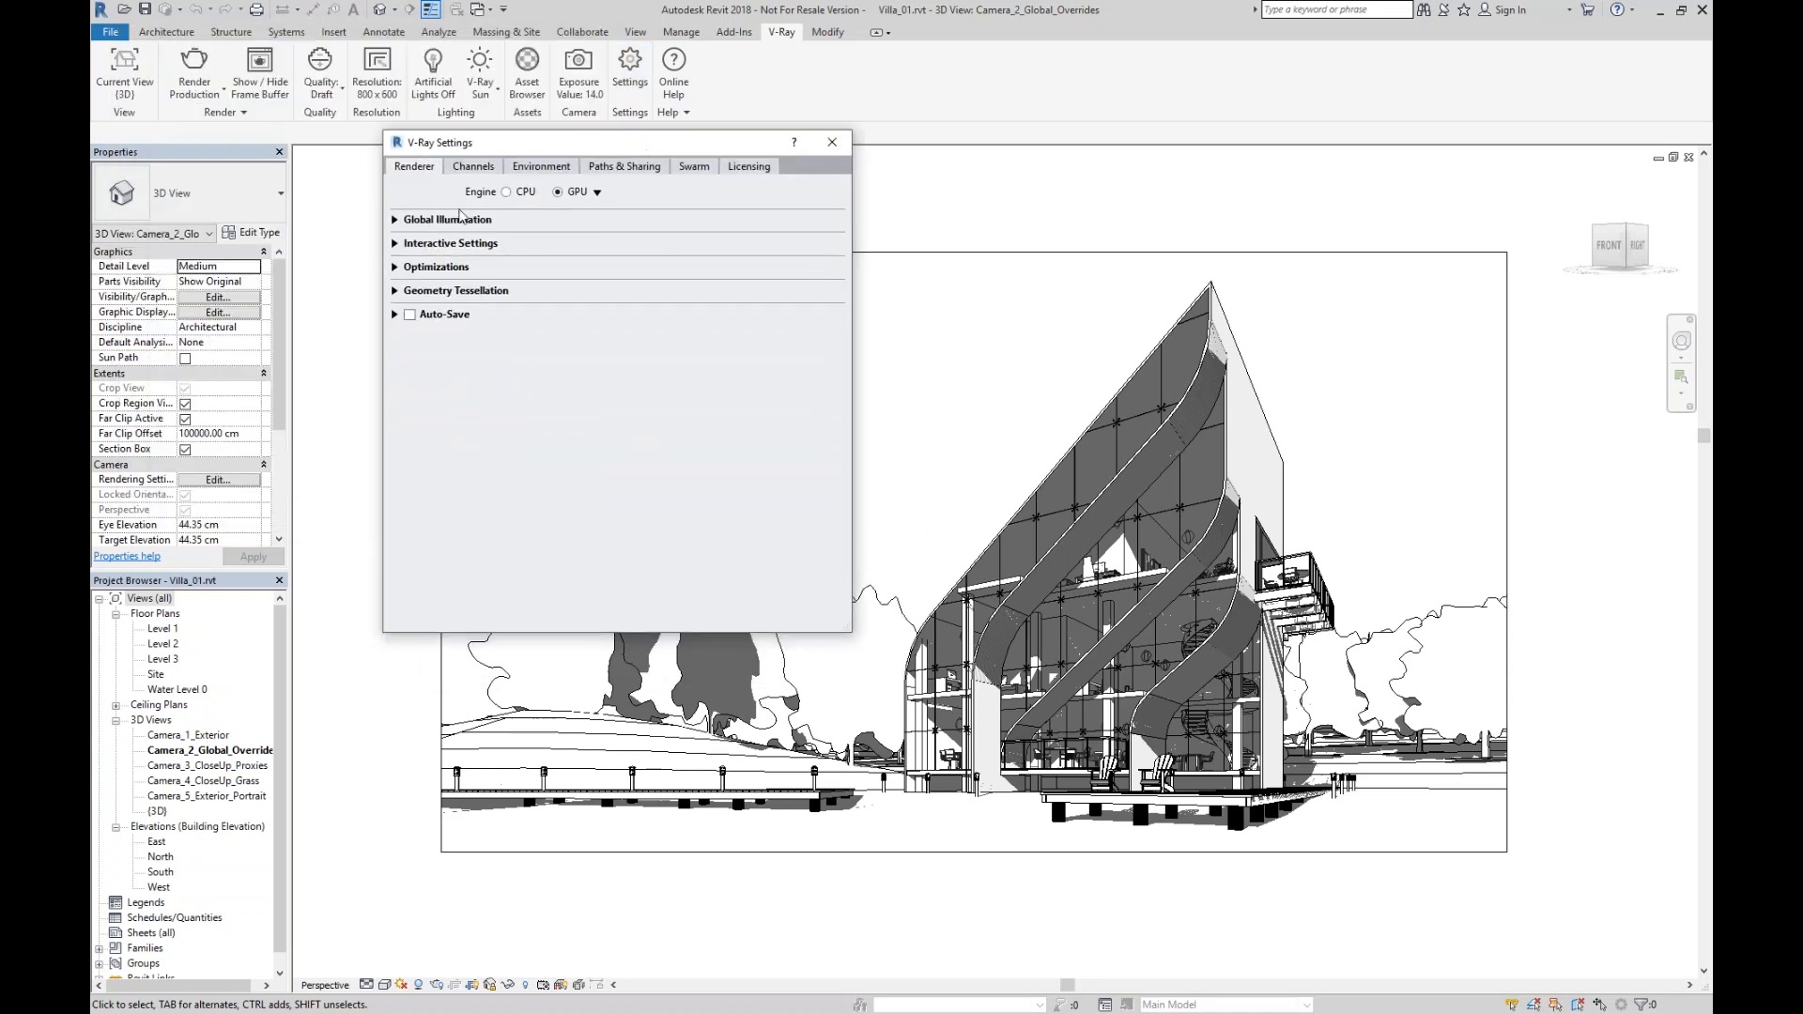
pyautogui.click(507, 193)
pyautogui.moveTo(554, 151); pyautogui.dragTo(577, 151)
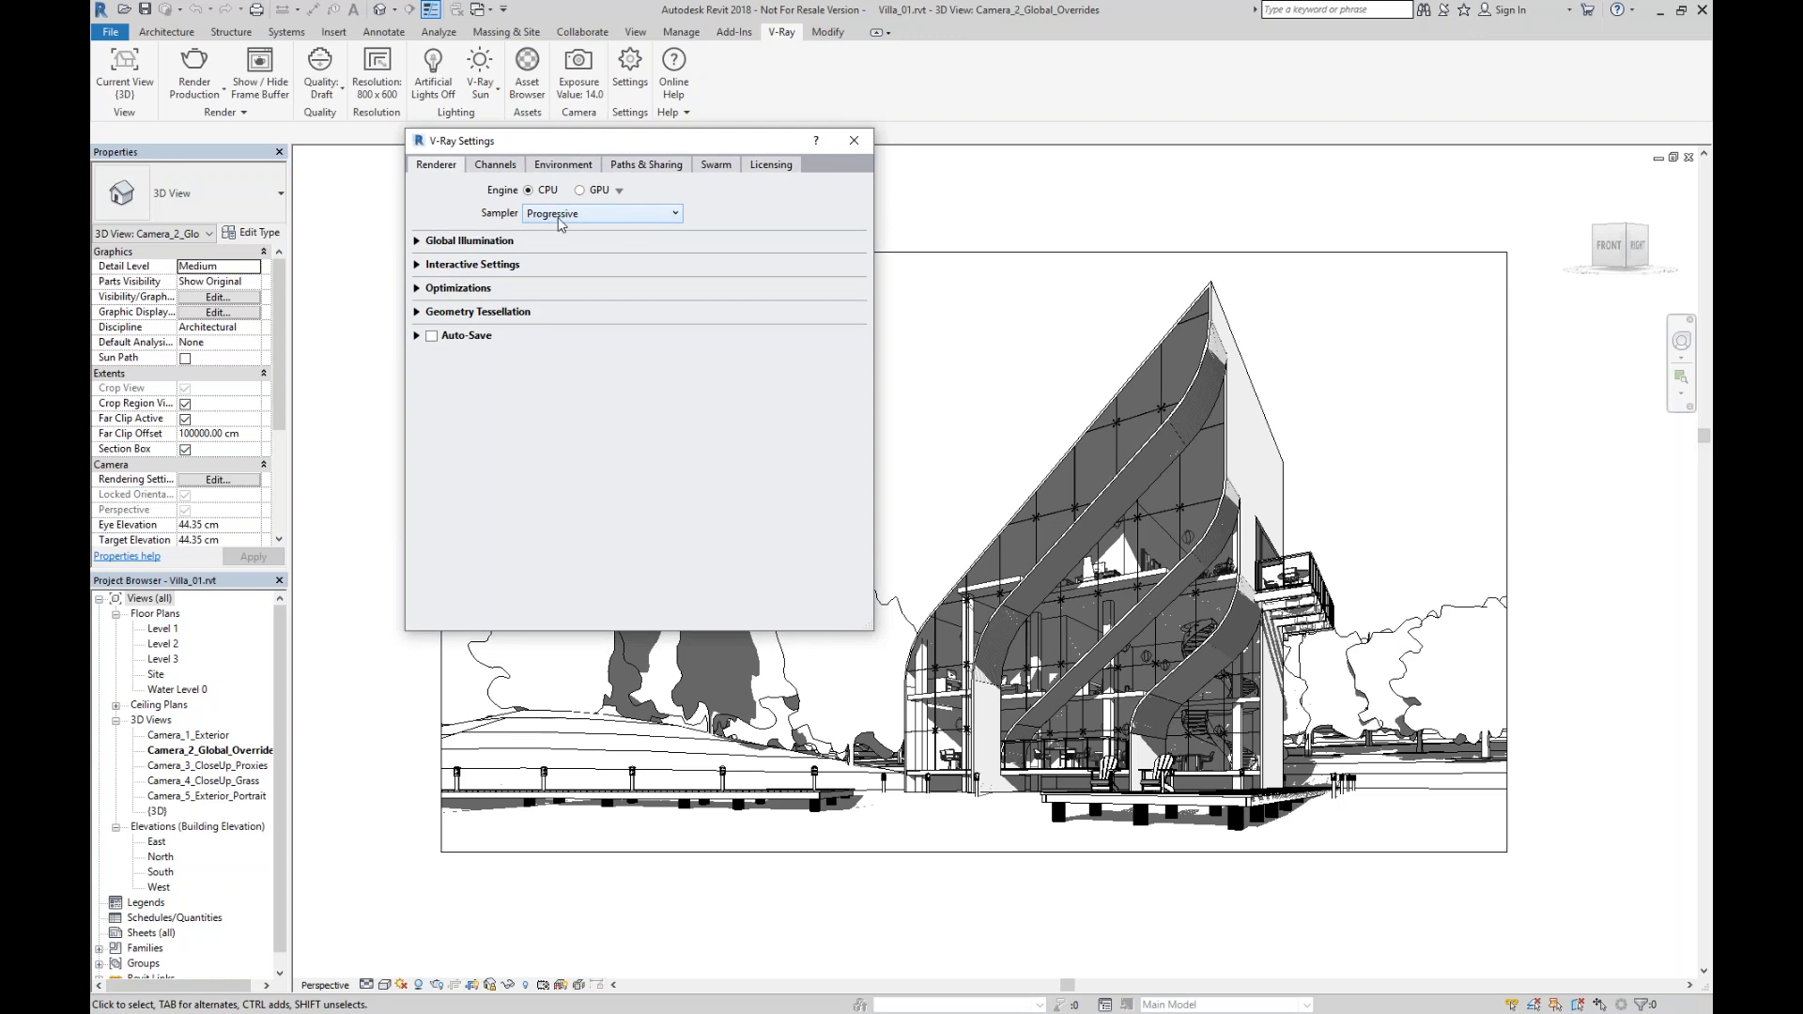
pyautogui.click(659, 216)
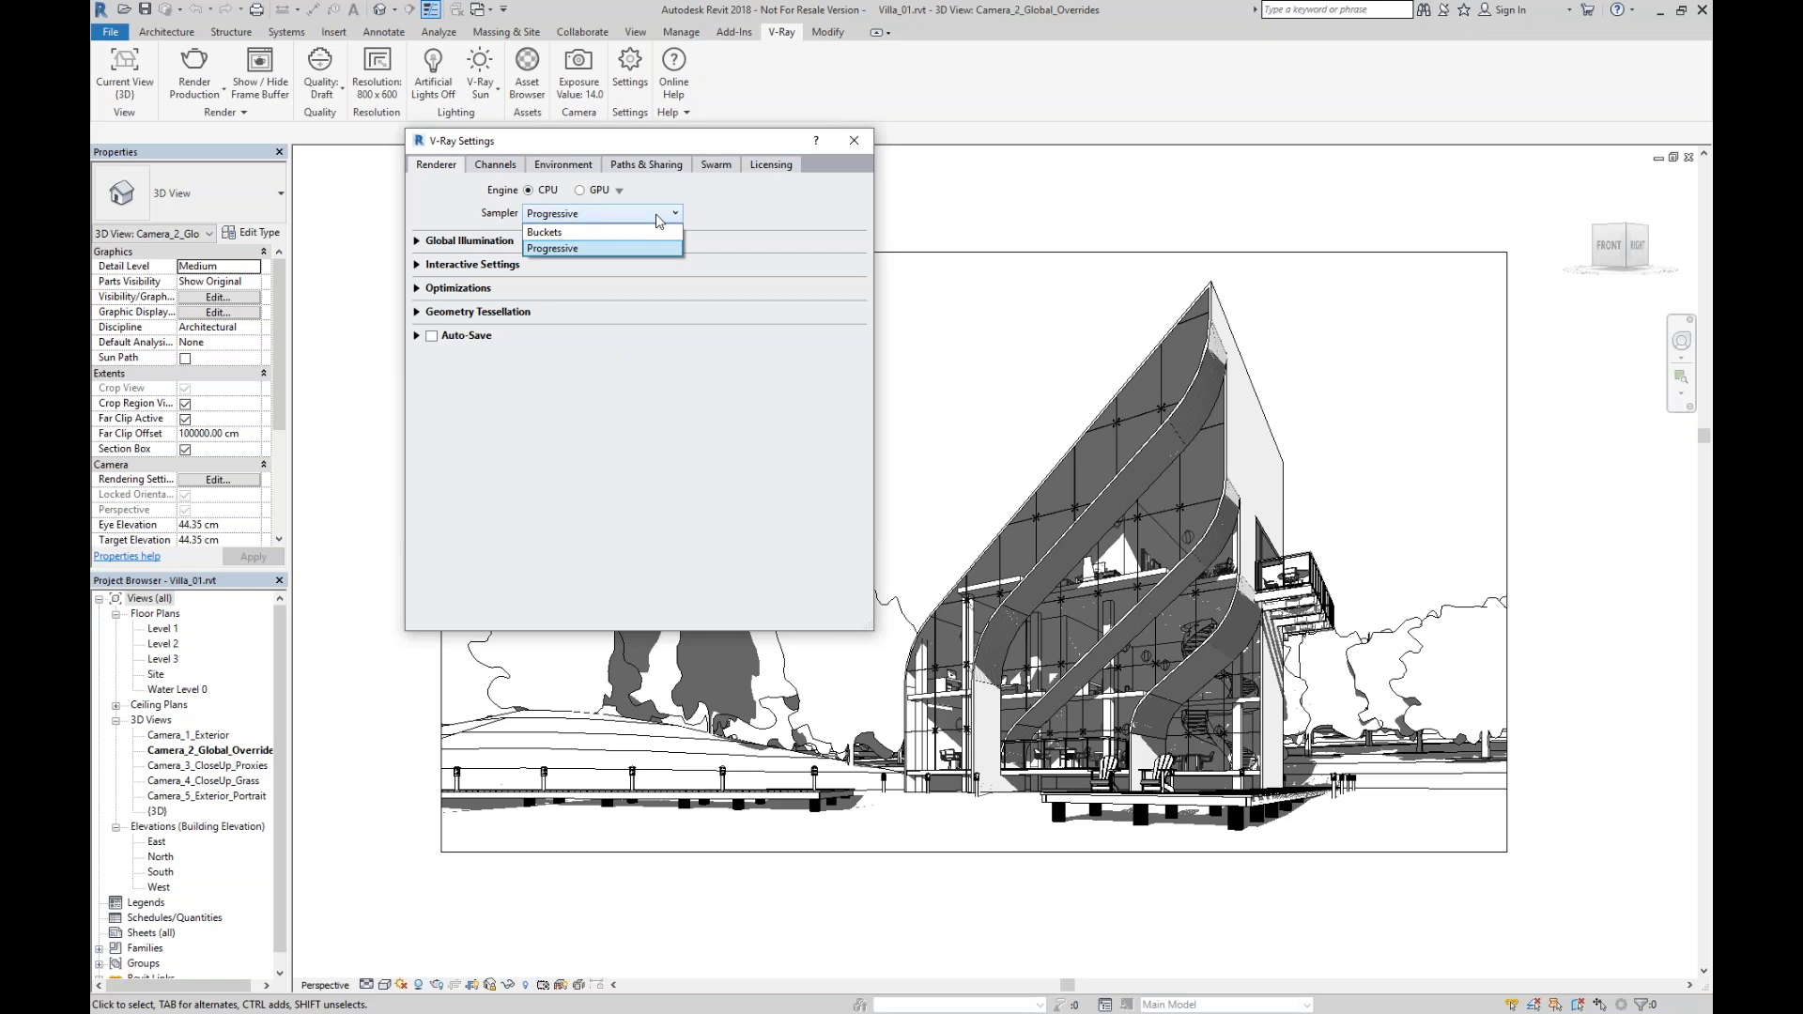
pyautogui.click(659, 218)
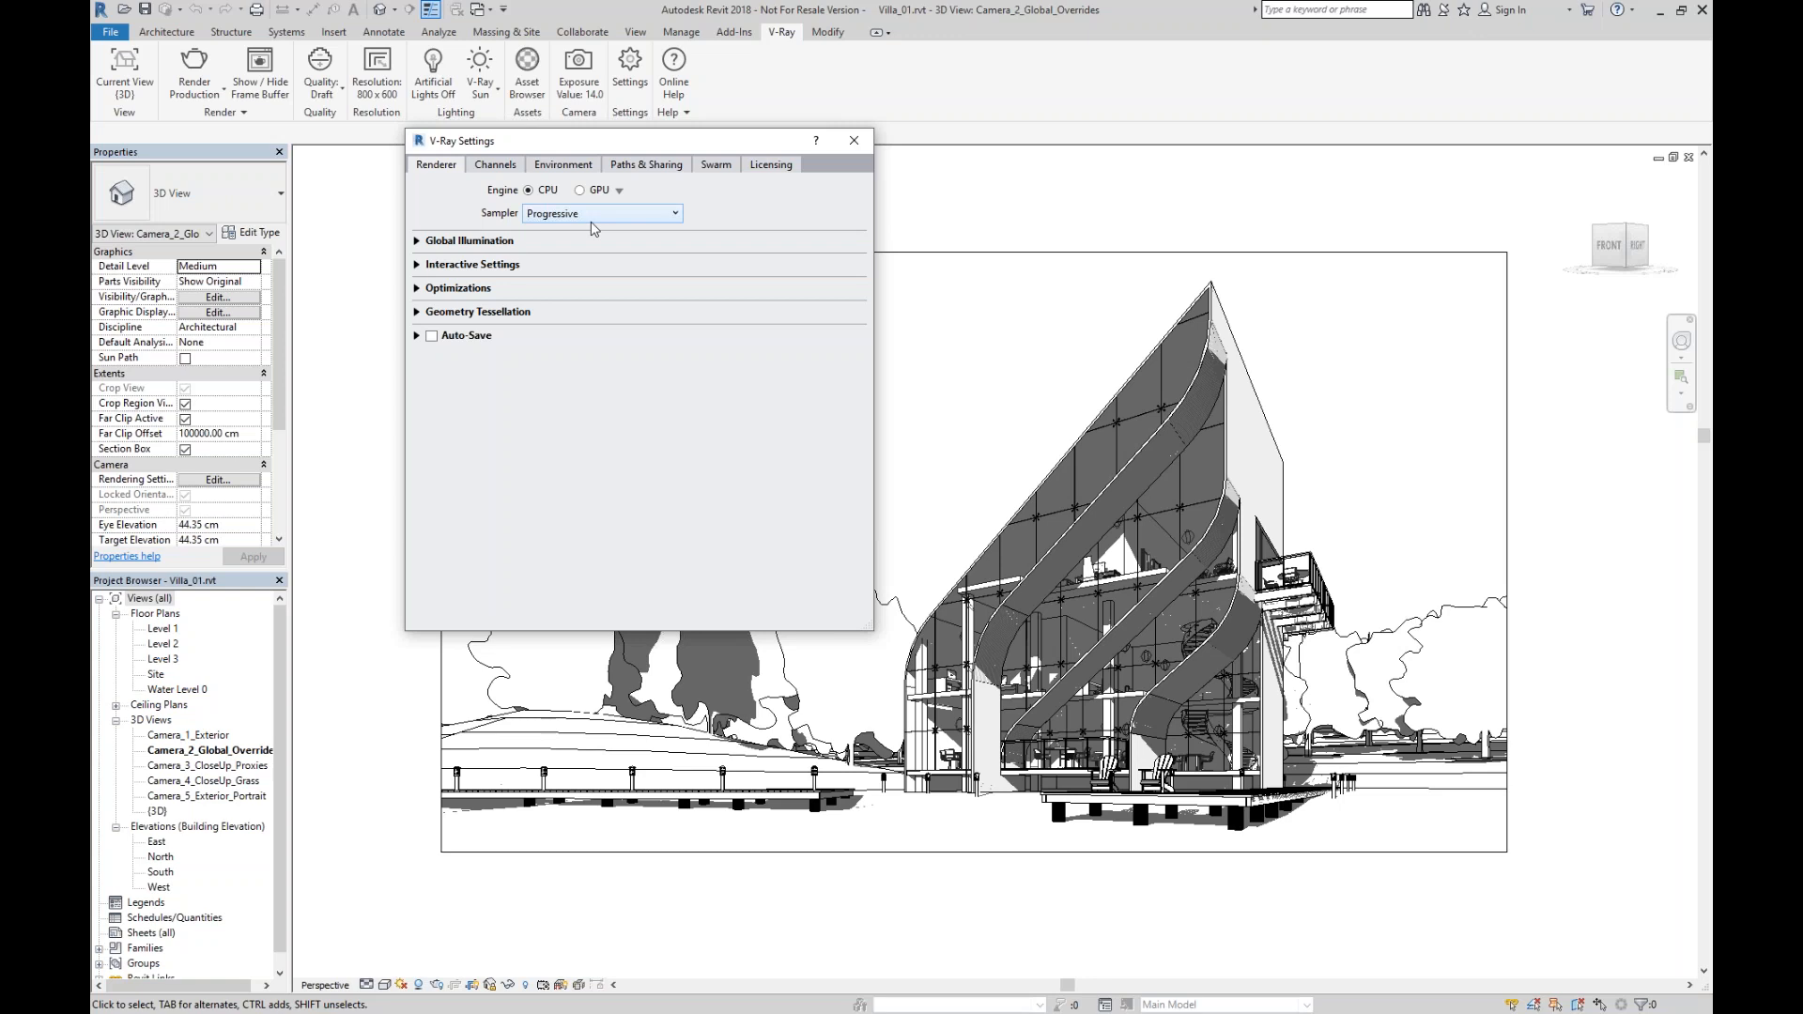
# Review the V-Ray render channels, denoiser, environment effects, and asset path and sharing settings.
pyautogui.click(496, 165)
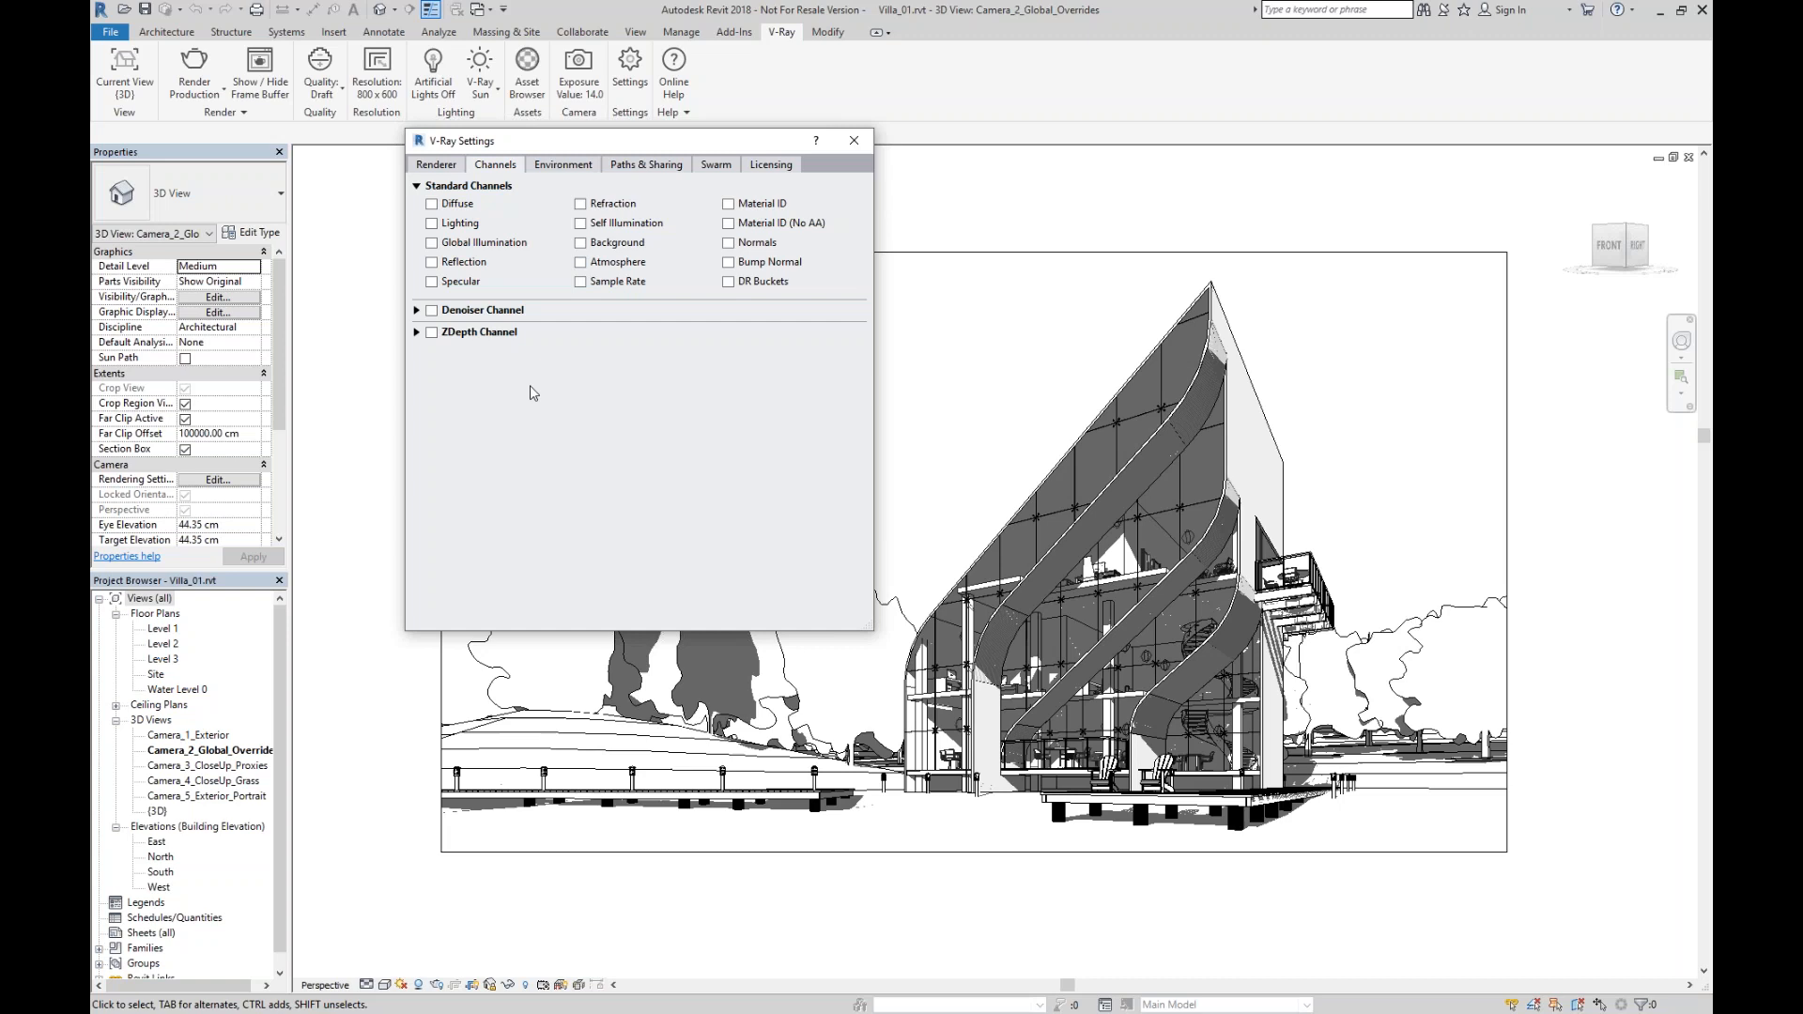
pyautogui.click(416, 309)
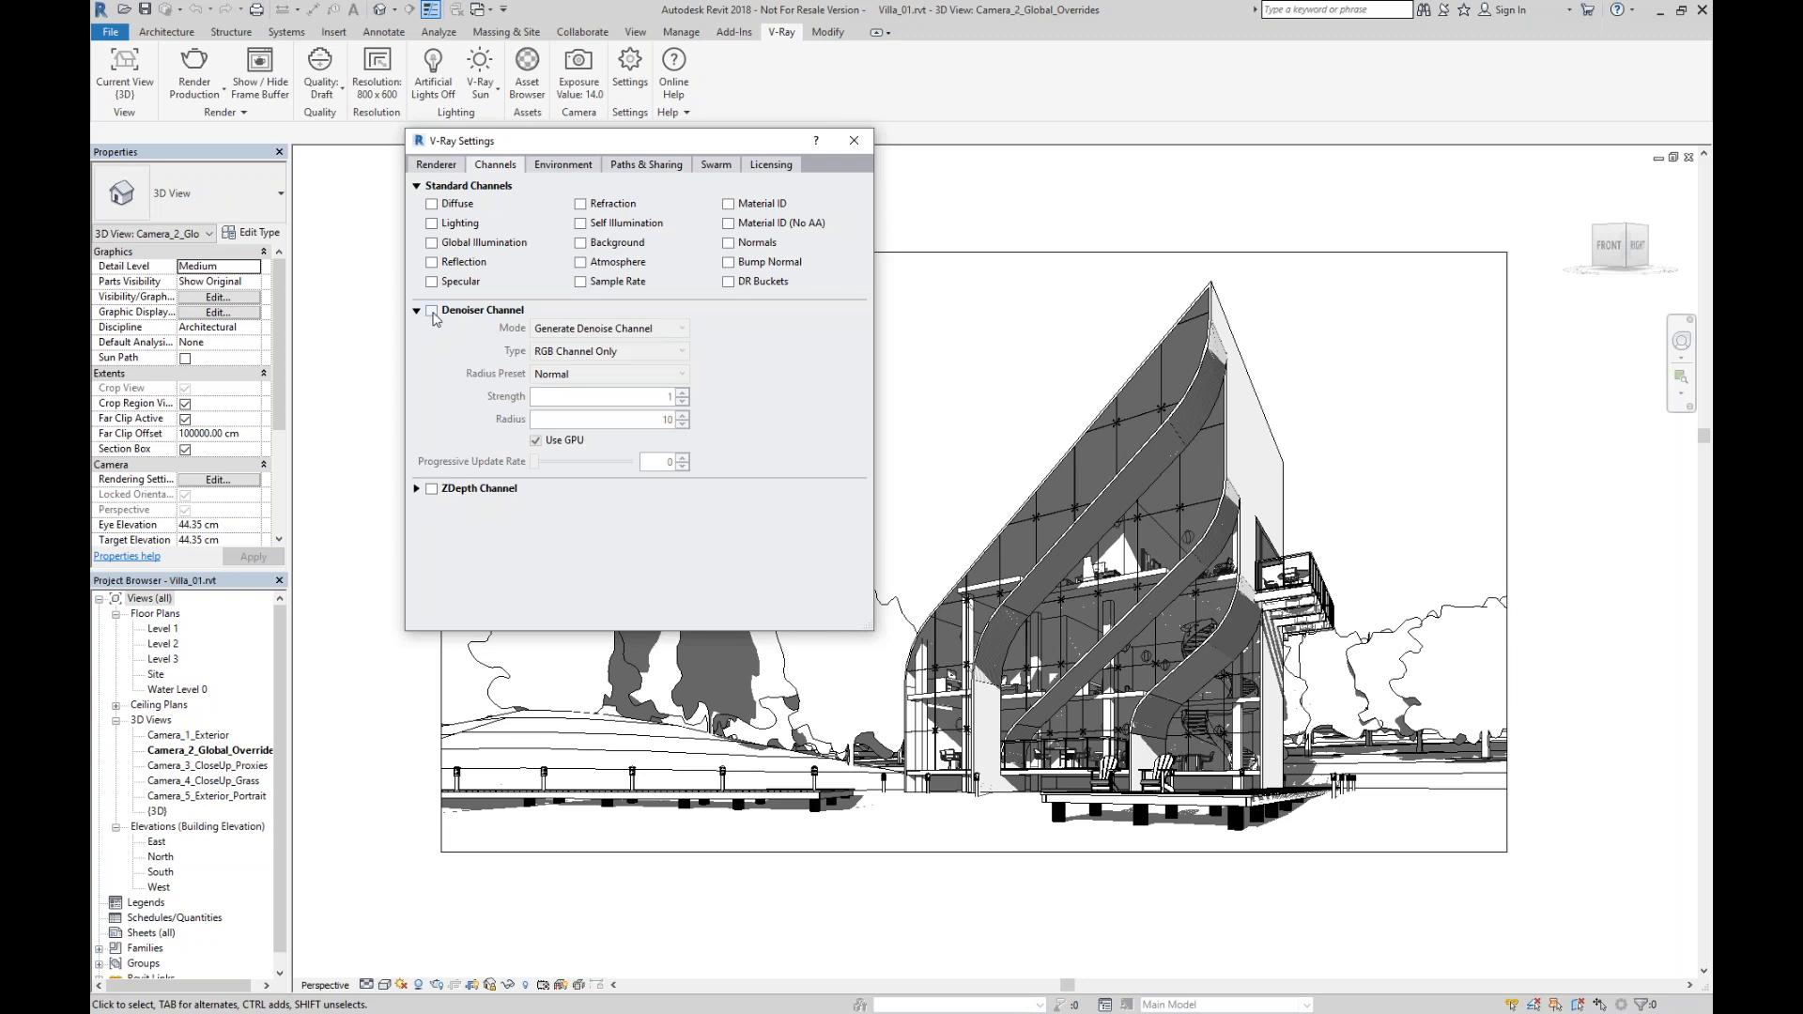
pyautogui.click(568, 169)
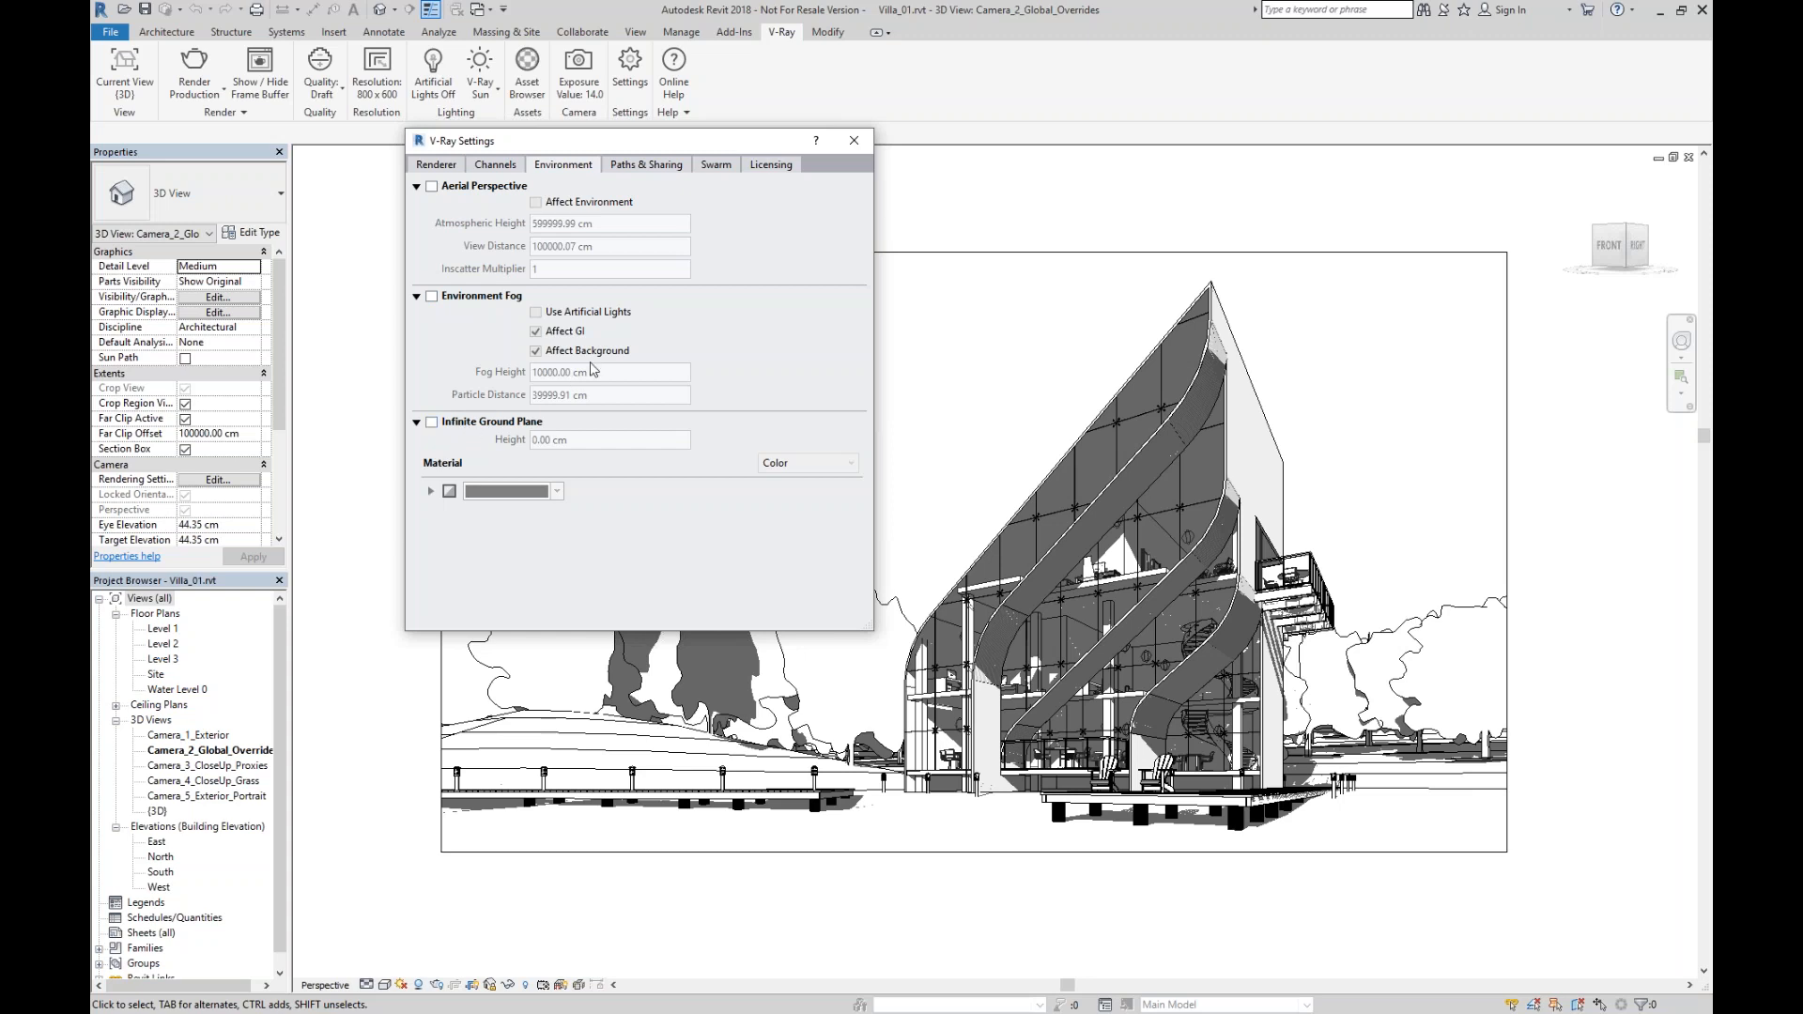
pyautogui.click(648, 169)
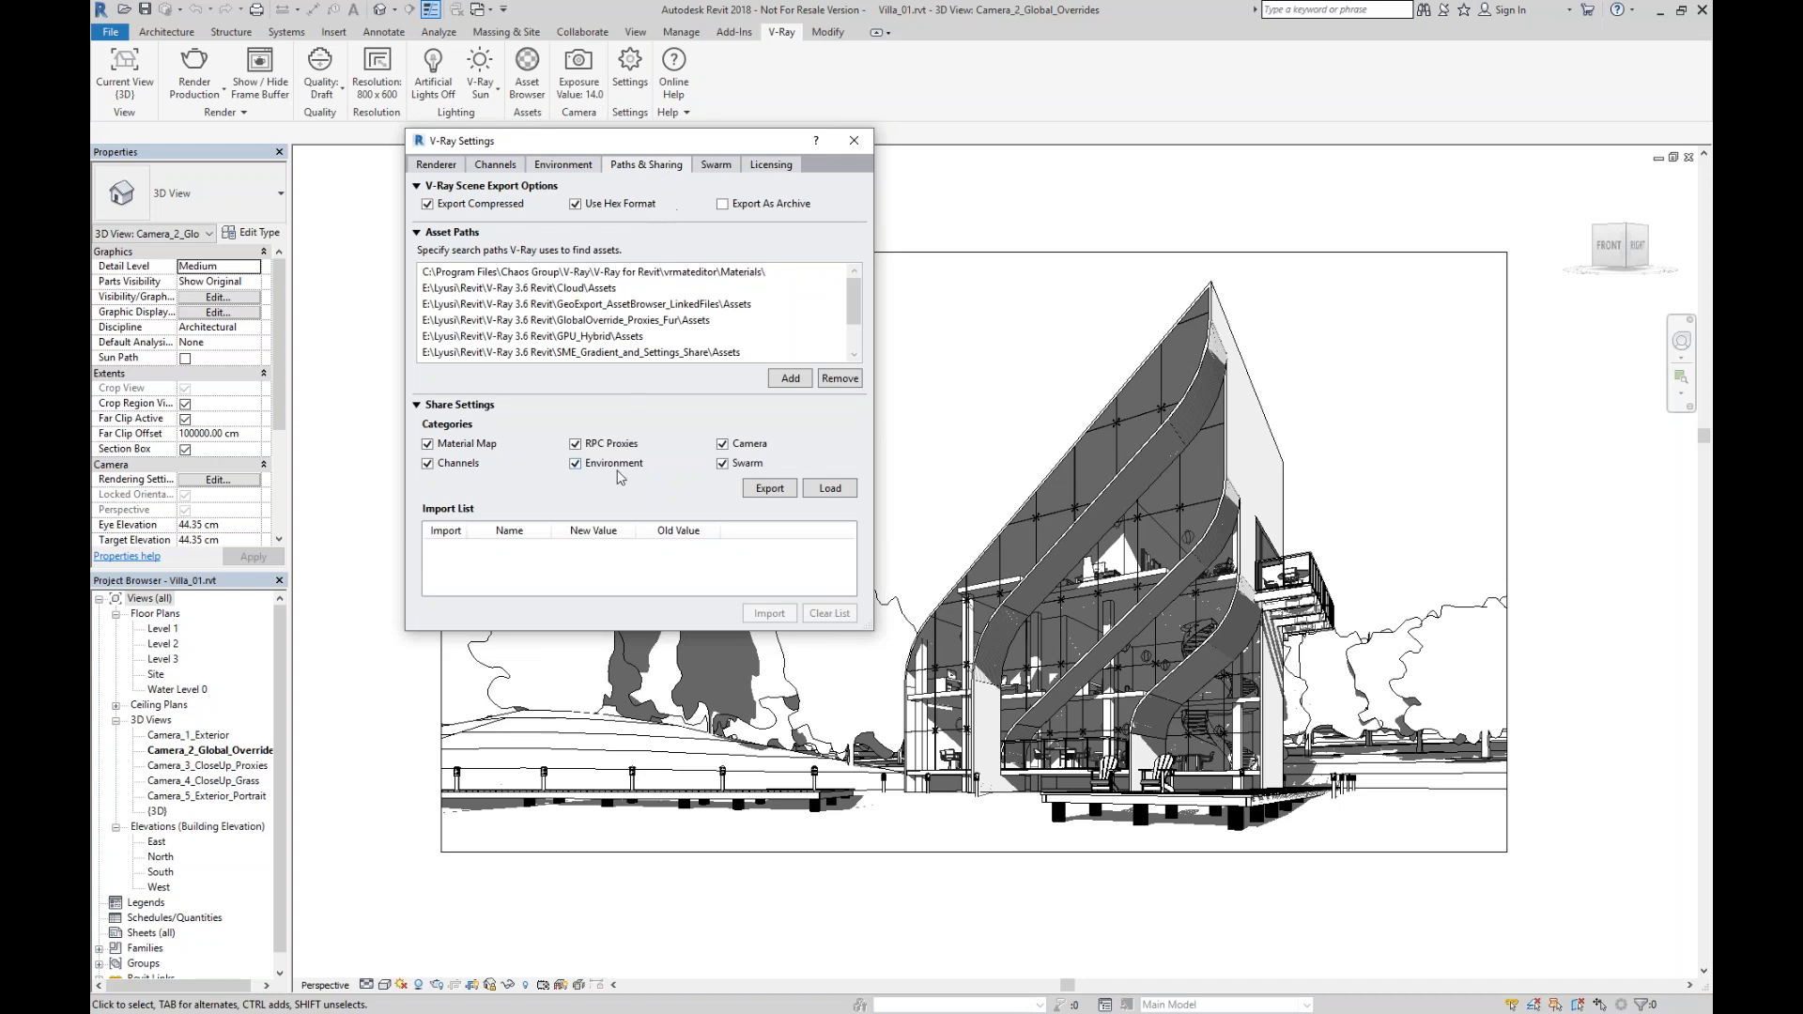
# Enable V-Ray Swarm distributed rendering, check the licensing options and close the V-Ray settings.
pyautogui.click(713, 166)
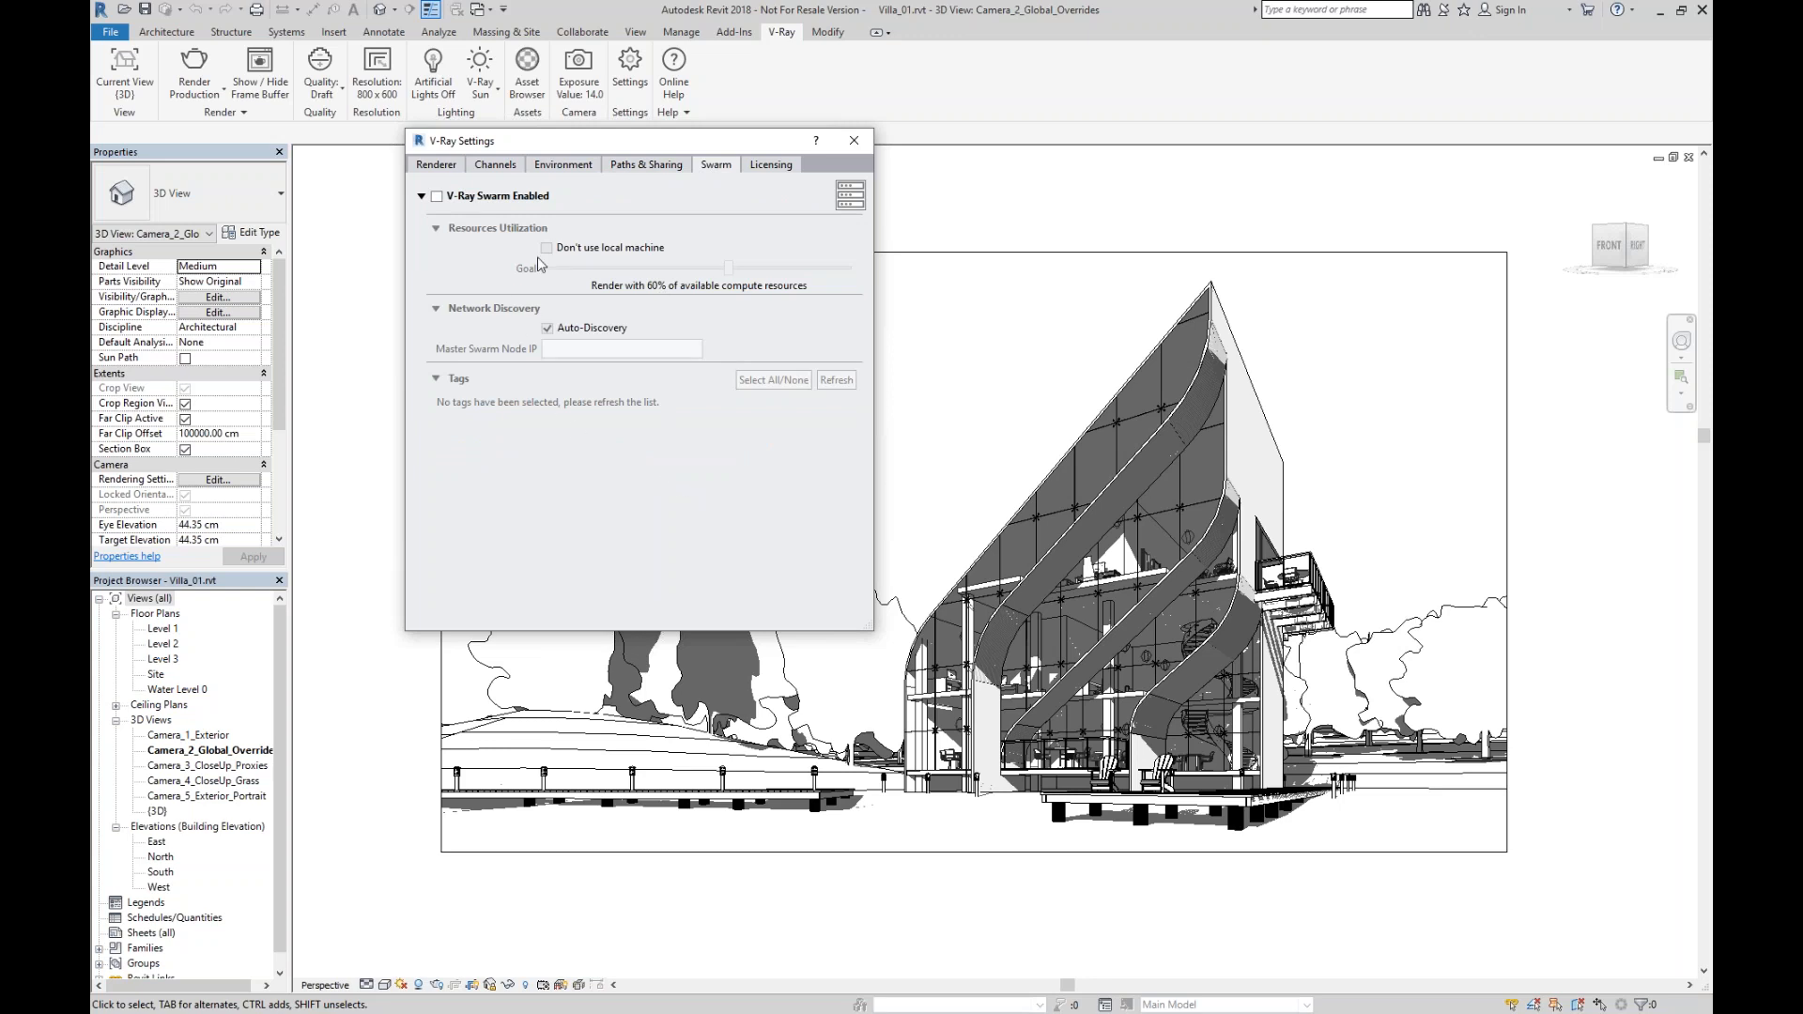
pyautogui.click(436, 198)
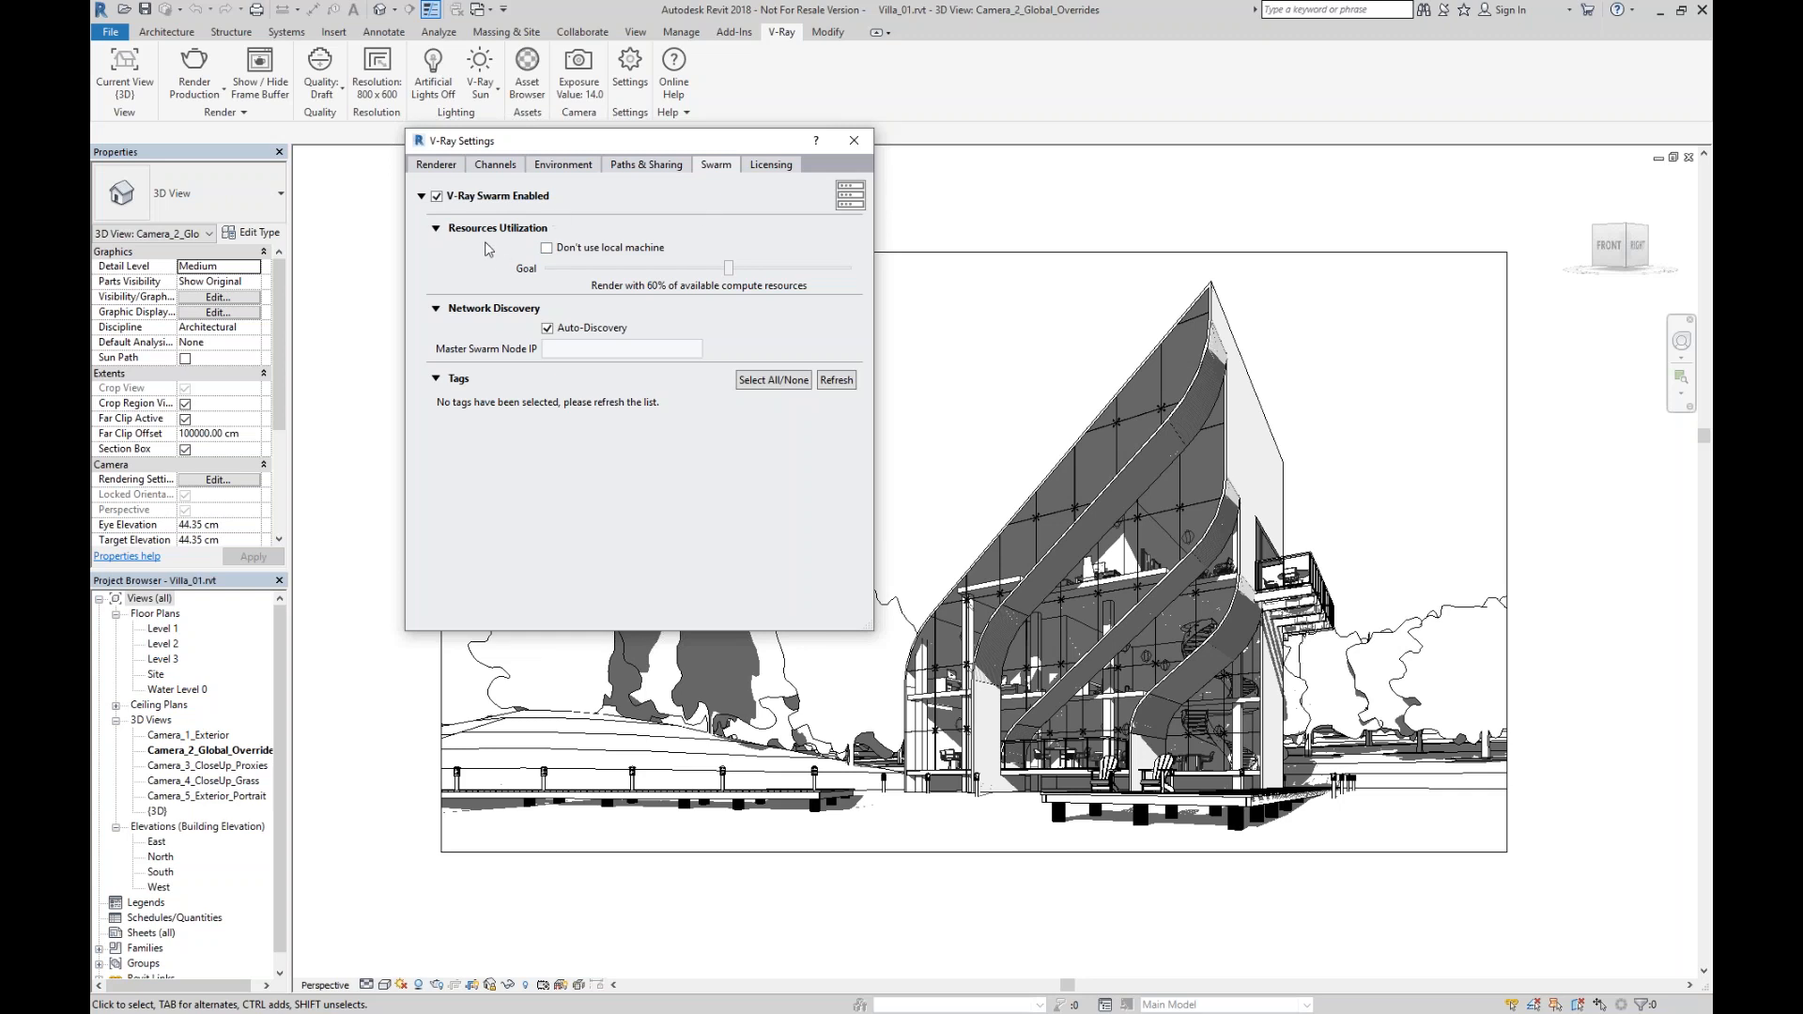
pyautogui.click(771, 165)
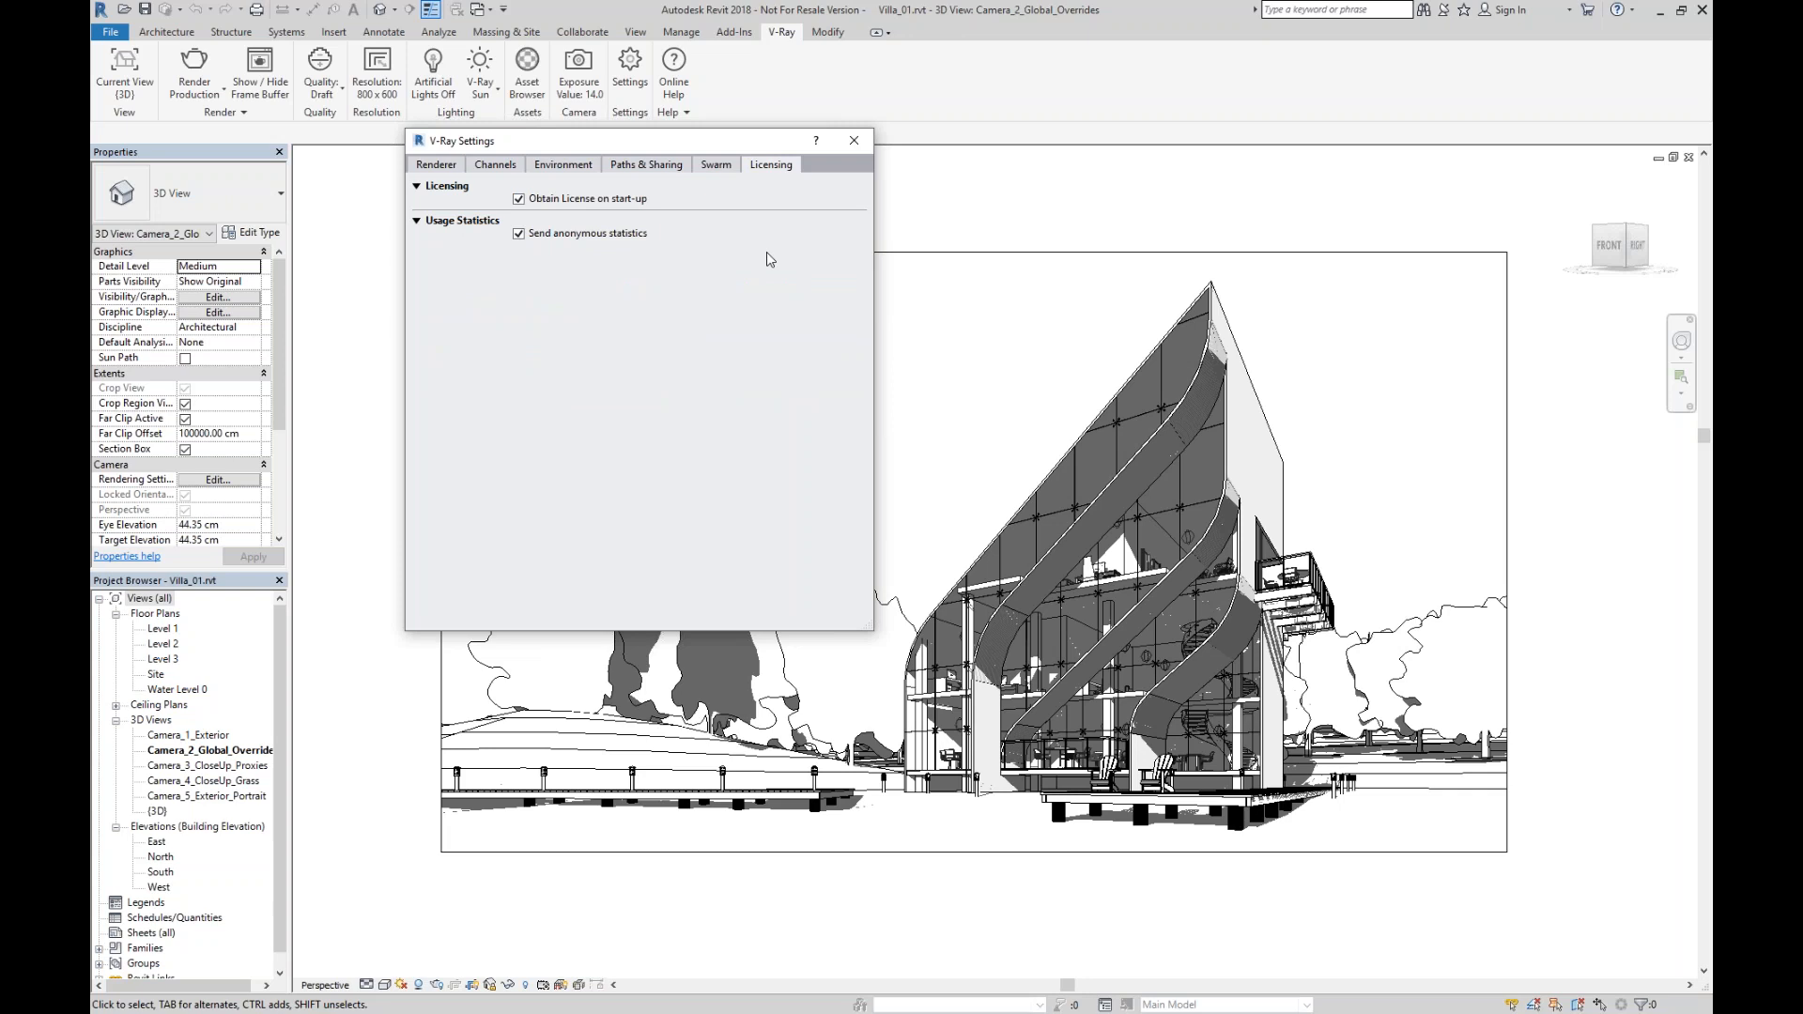
pyautogui.click(854, 142)
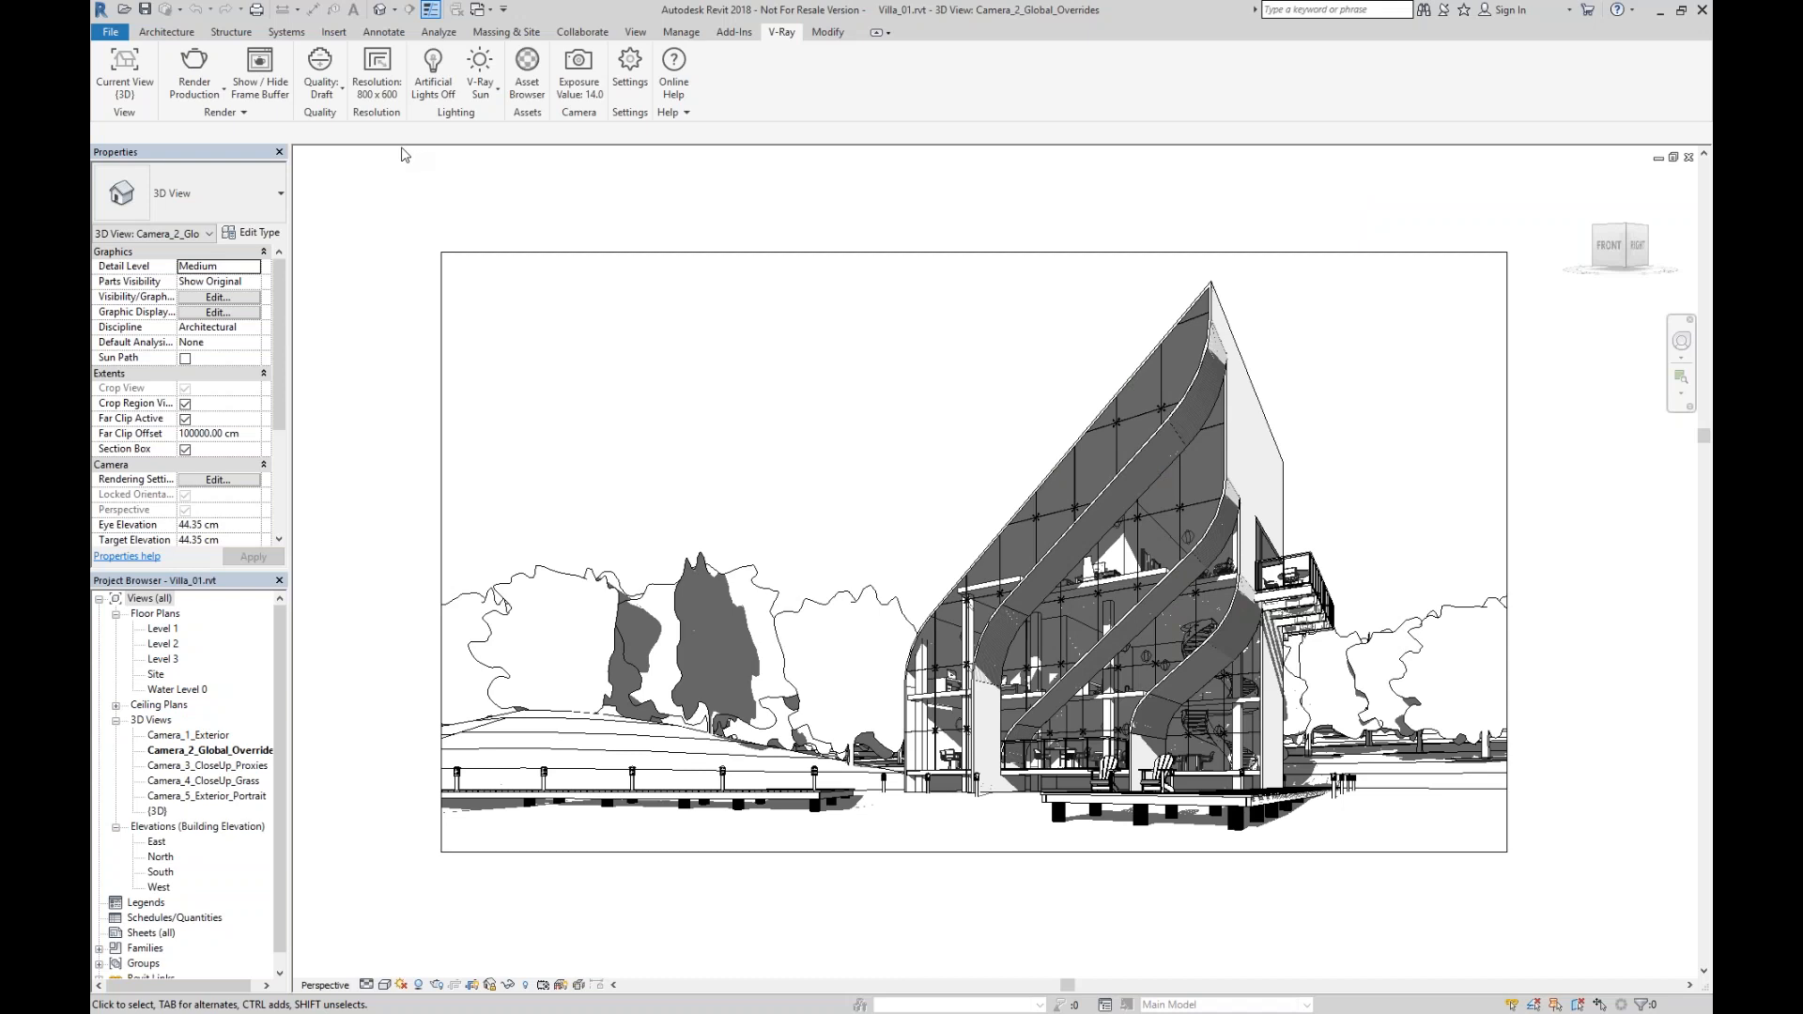
# Set the V-Ray render view to Camera_2_Global_Overrides and check the available render quality presets.
pyautogui.click(127, 77)
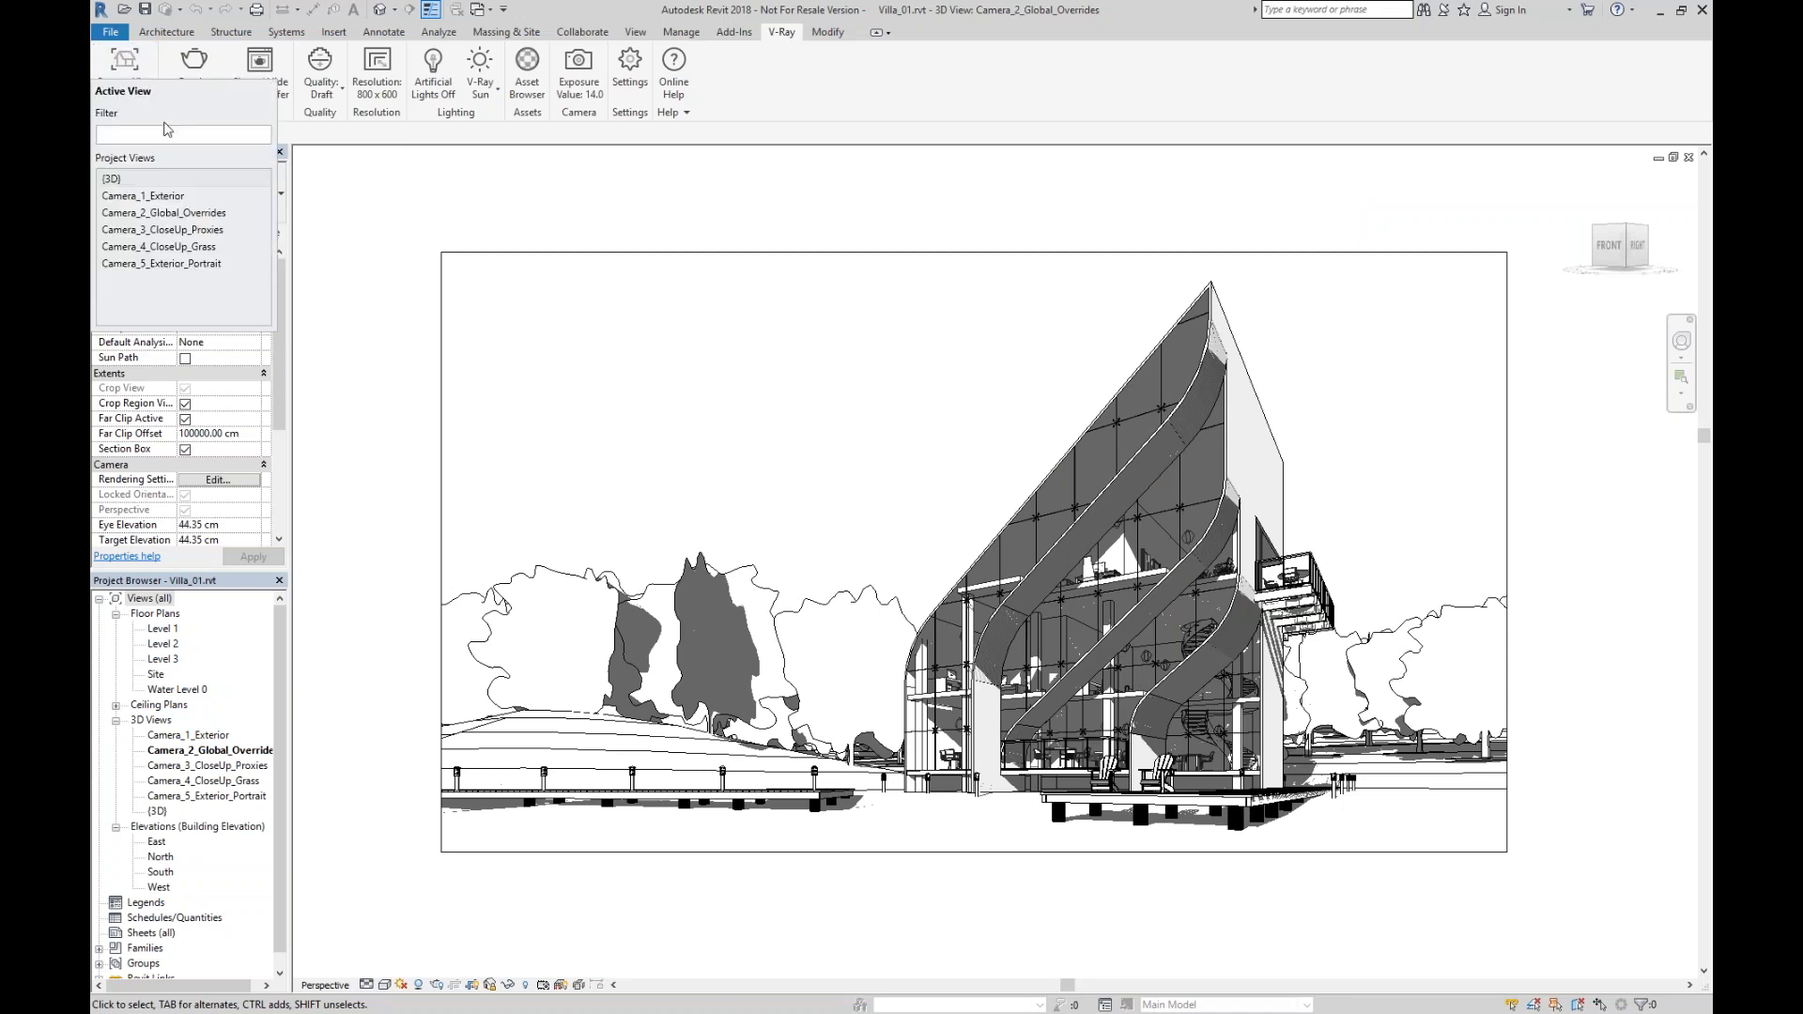
pyautogui.click(204, 213)
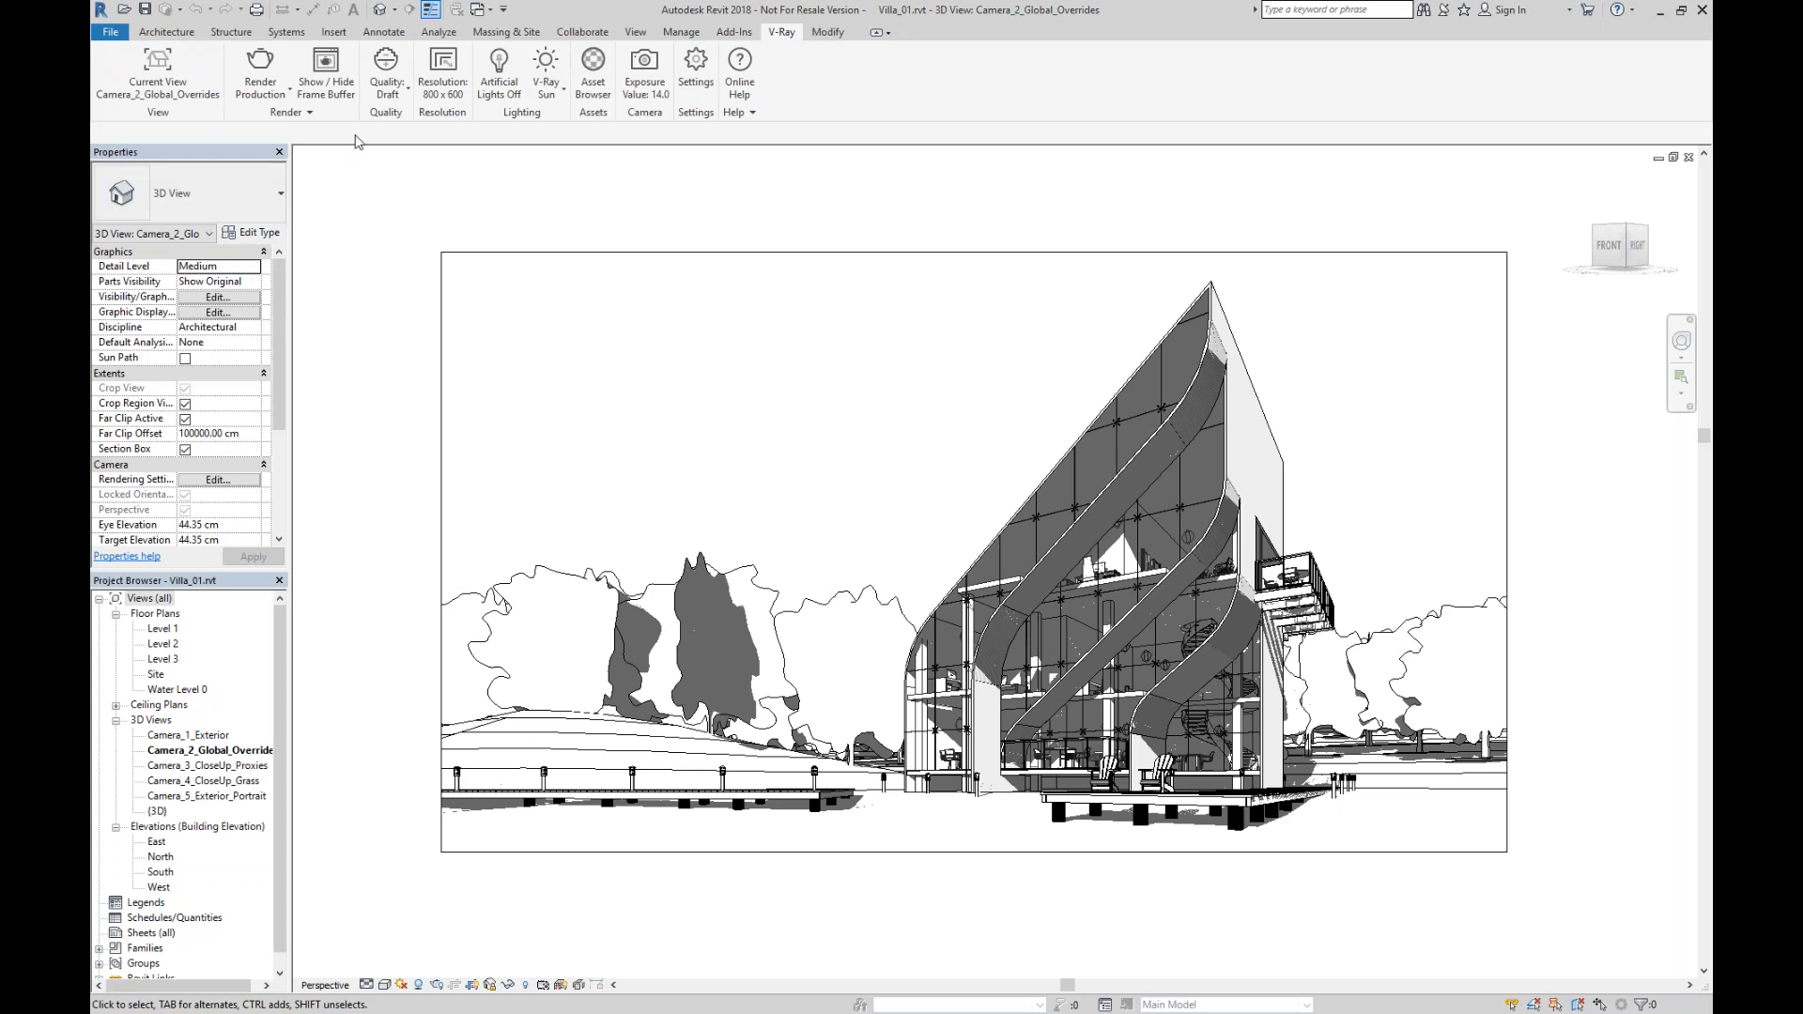
pyautogui.click(387, 94)
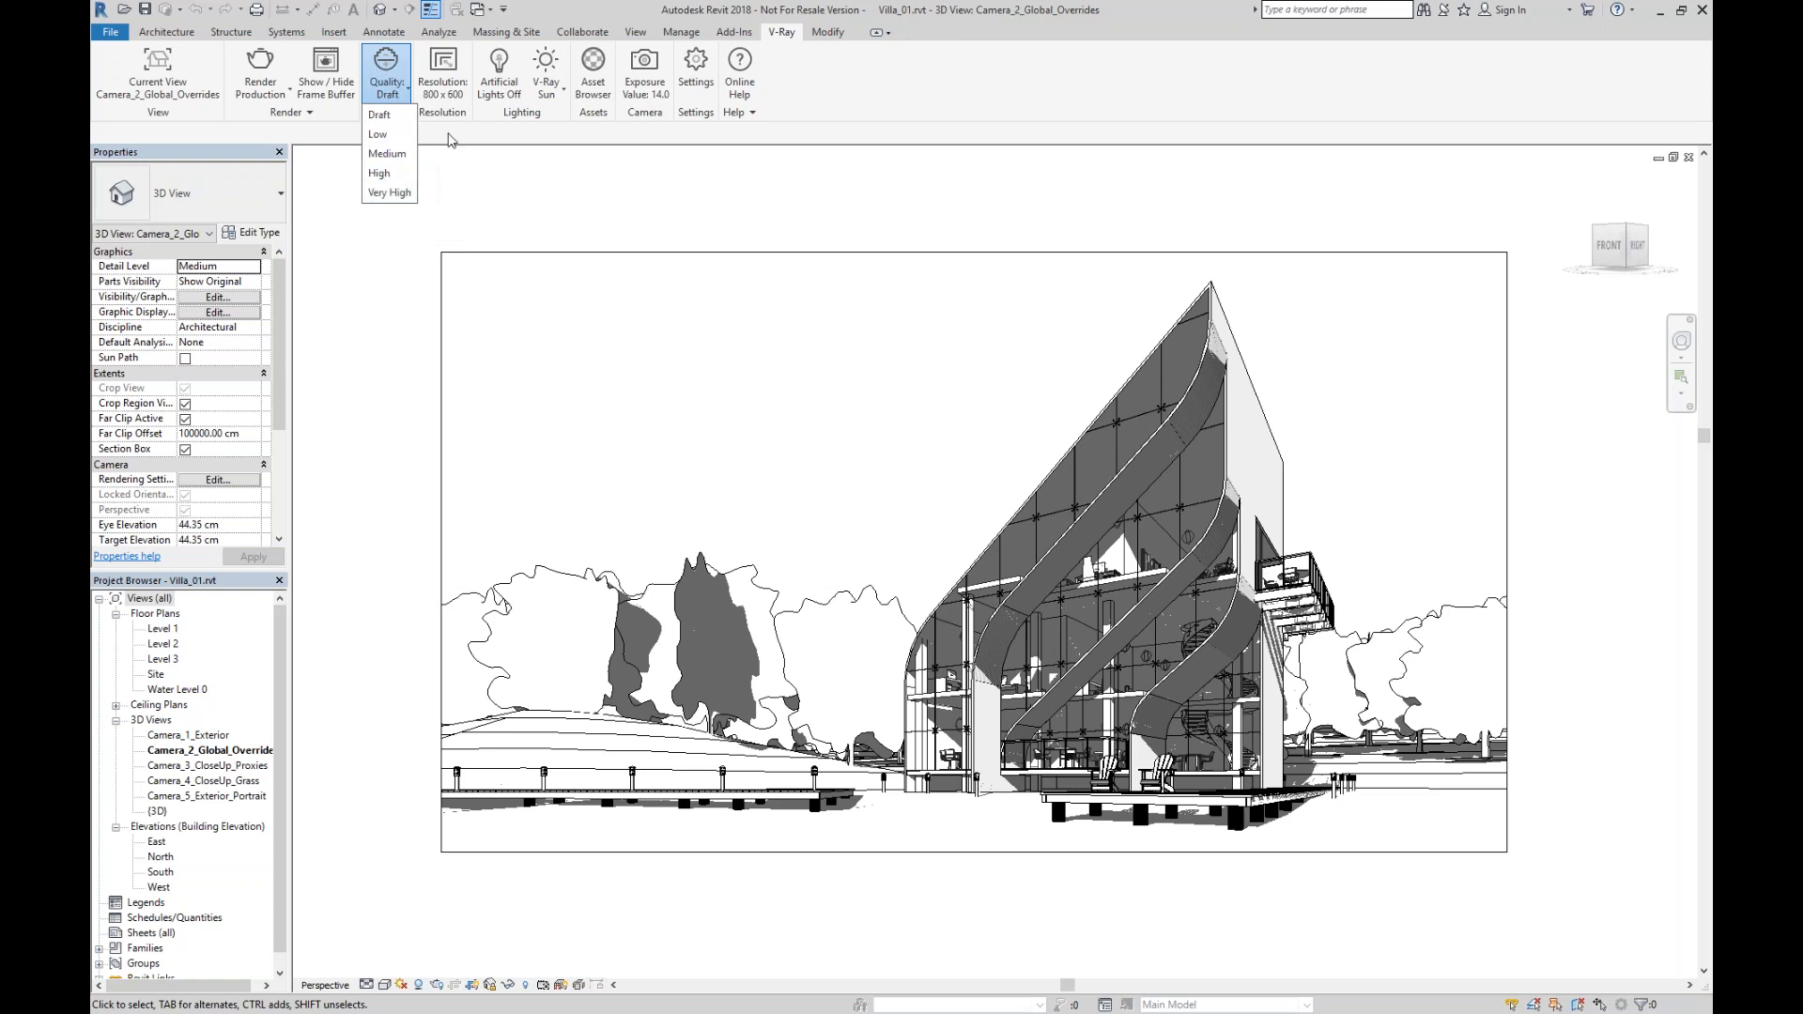
# Review the V-Ray resolution modes: the preset sizes, custom size and crop region options.
pyautogui.click(443, 71)
pyautogui.moveTo(418, 67); pyautogui.dragTo(447, 140)
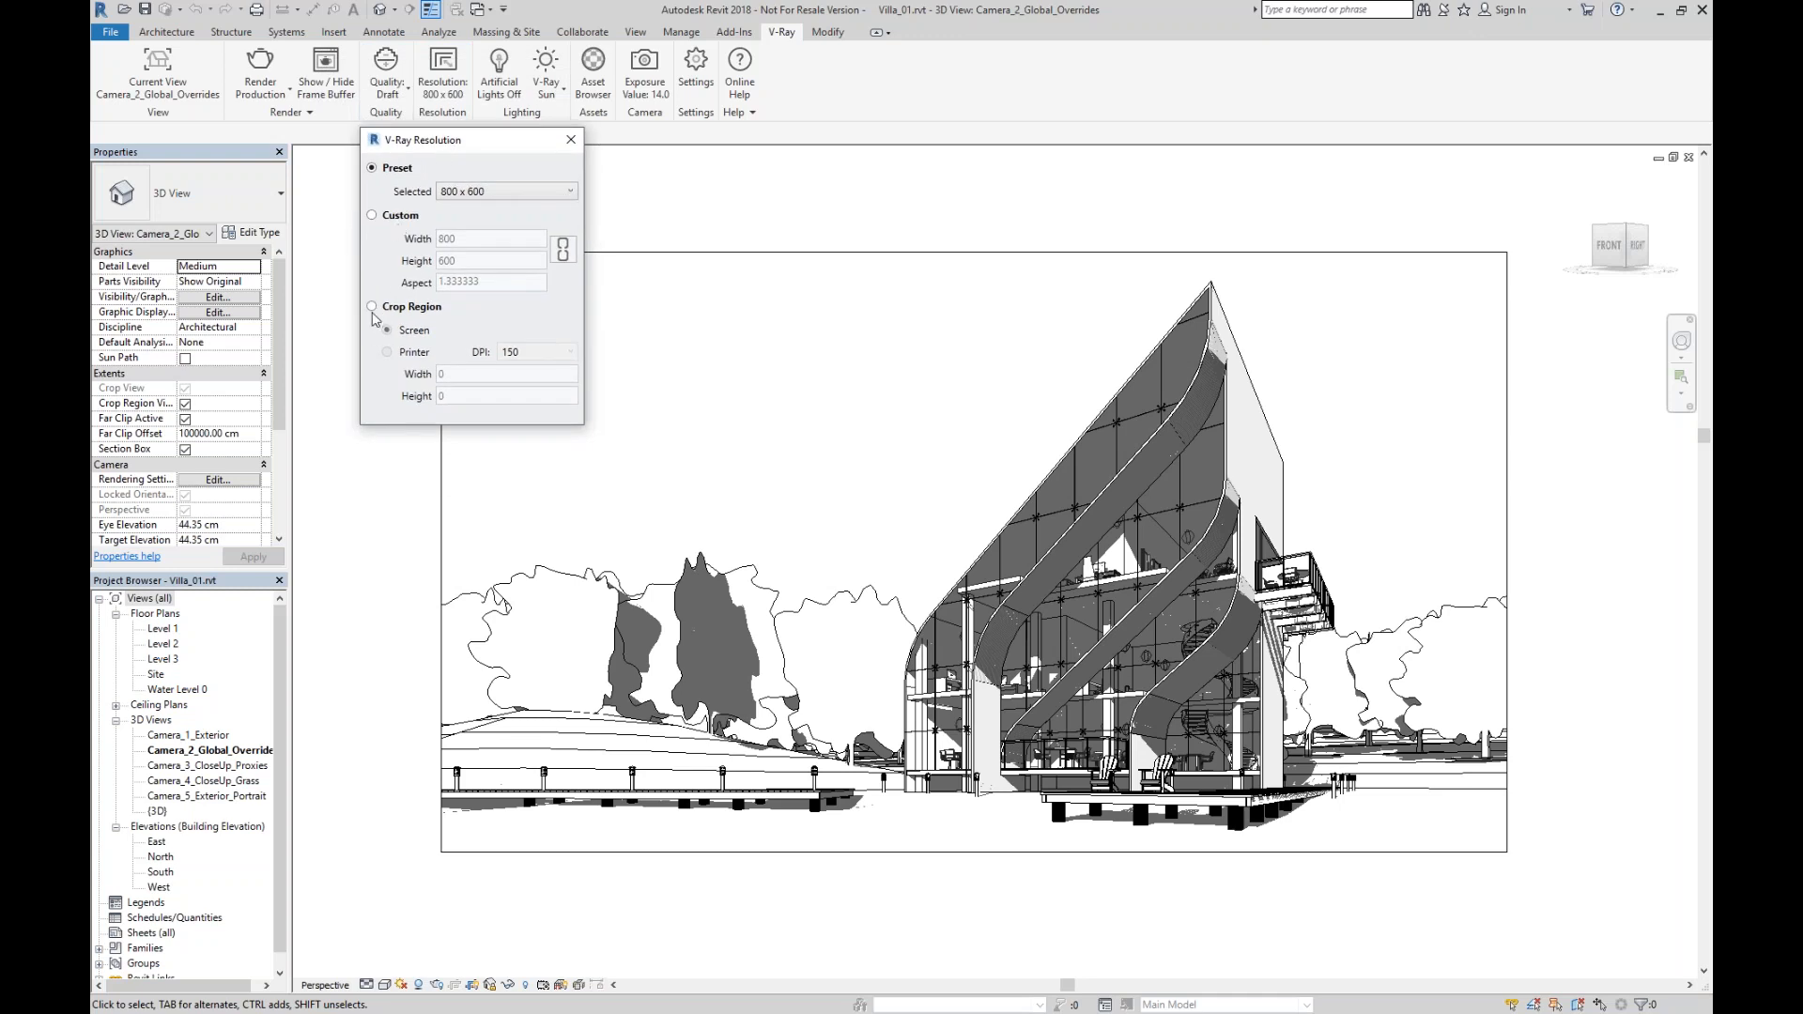
pyautogui.click(522, 192)
pyautogui.click(522, 194)
pyautogui.click(371, 216)
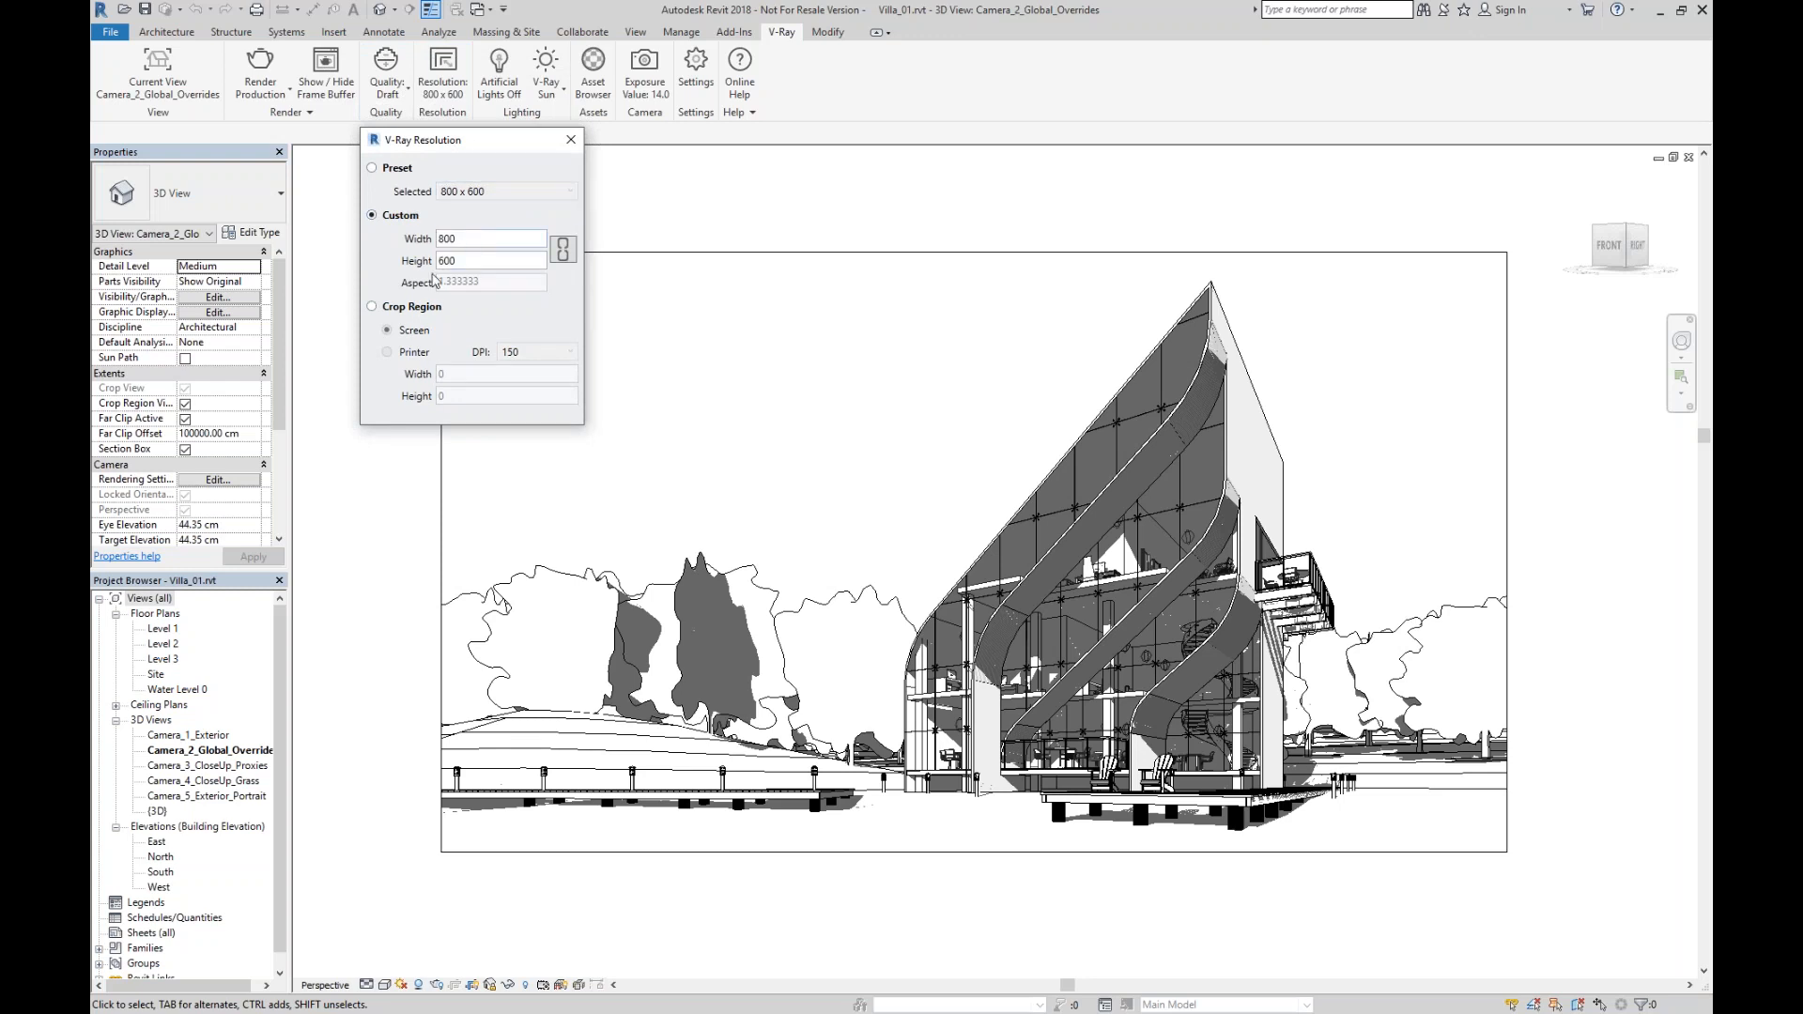
pyautogui.click(372, 307)
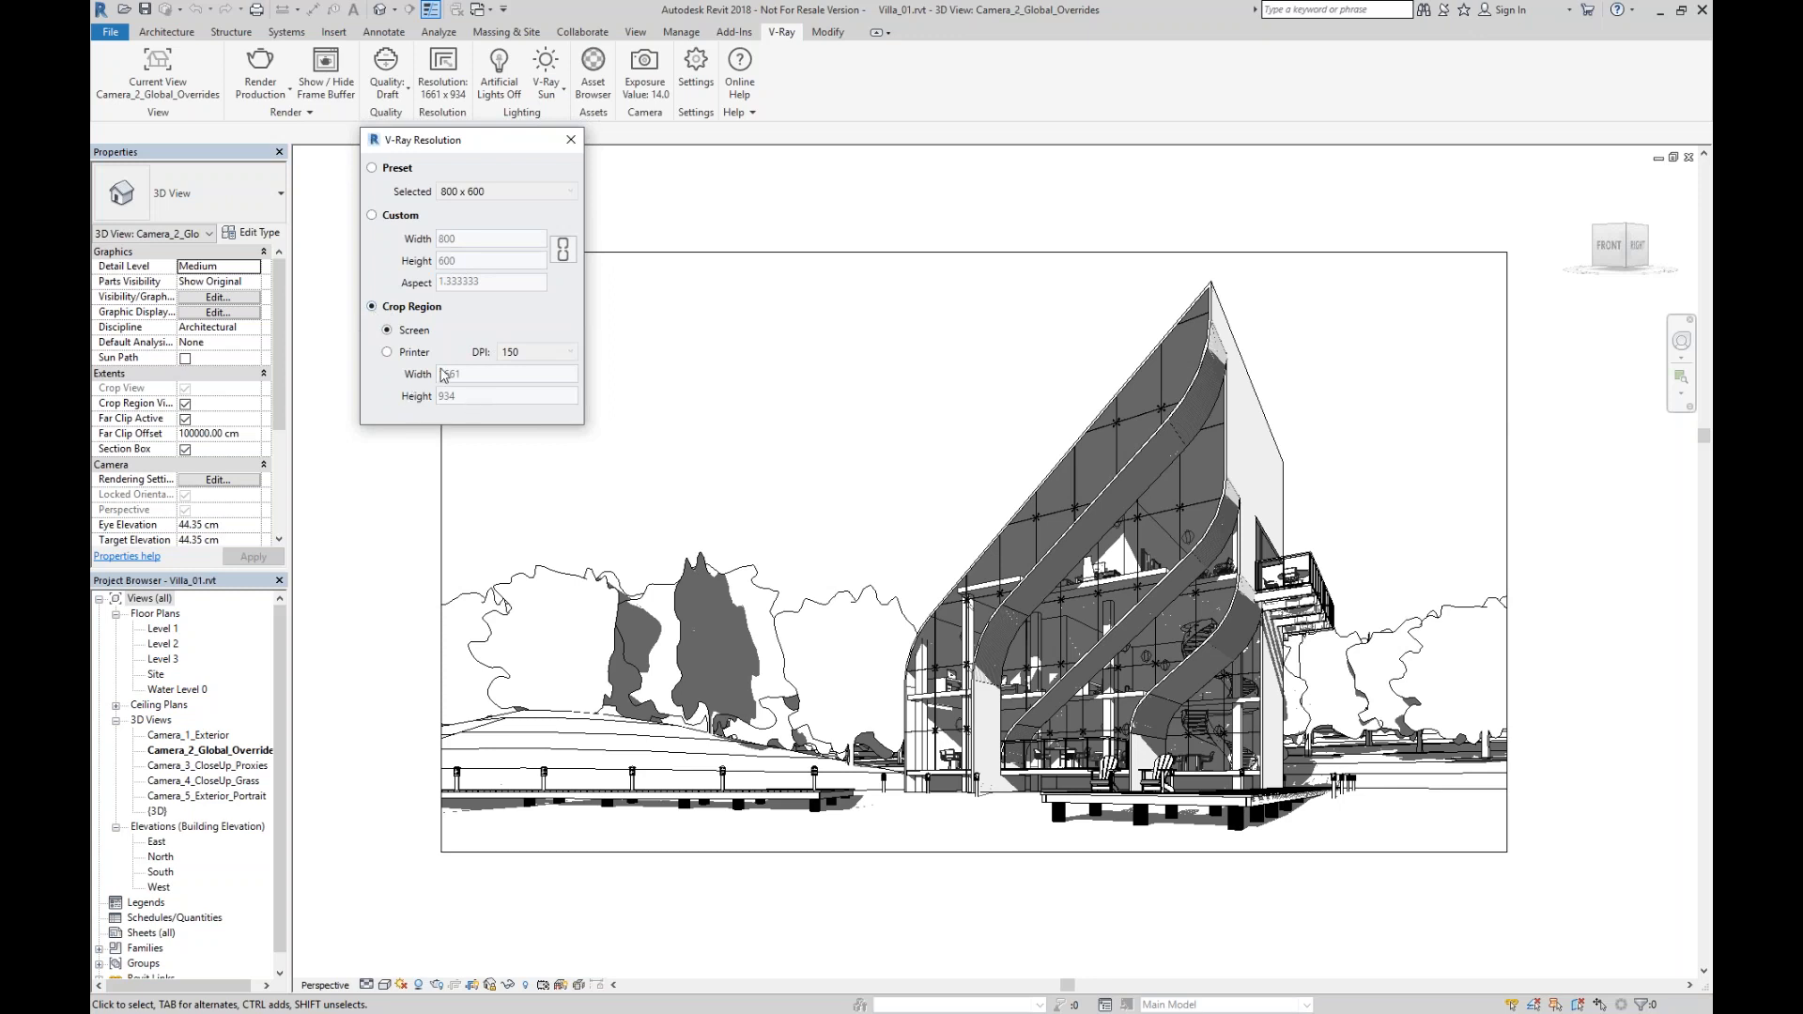
# Set a custom render resolution of 900 x 506, lock its aspect ratio and close the resolution settings.
pyautogui.click(372, 215)
pyautogui.moveTo(479, 240); pyautogui.dragTo(402, 246)
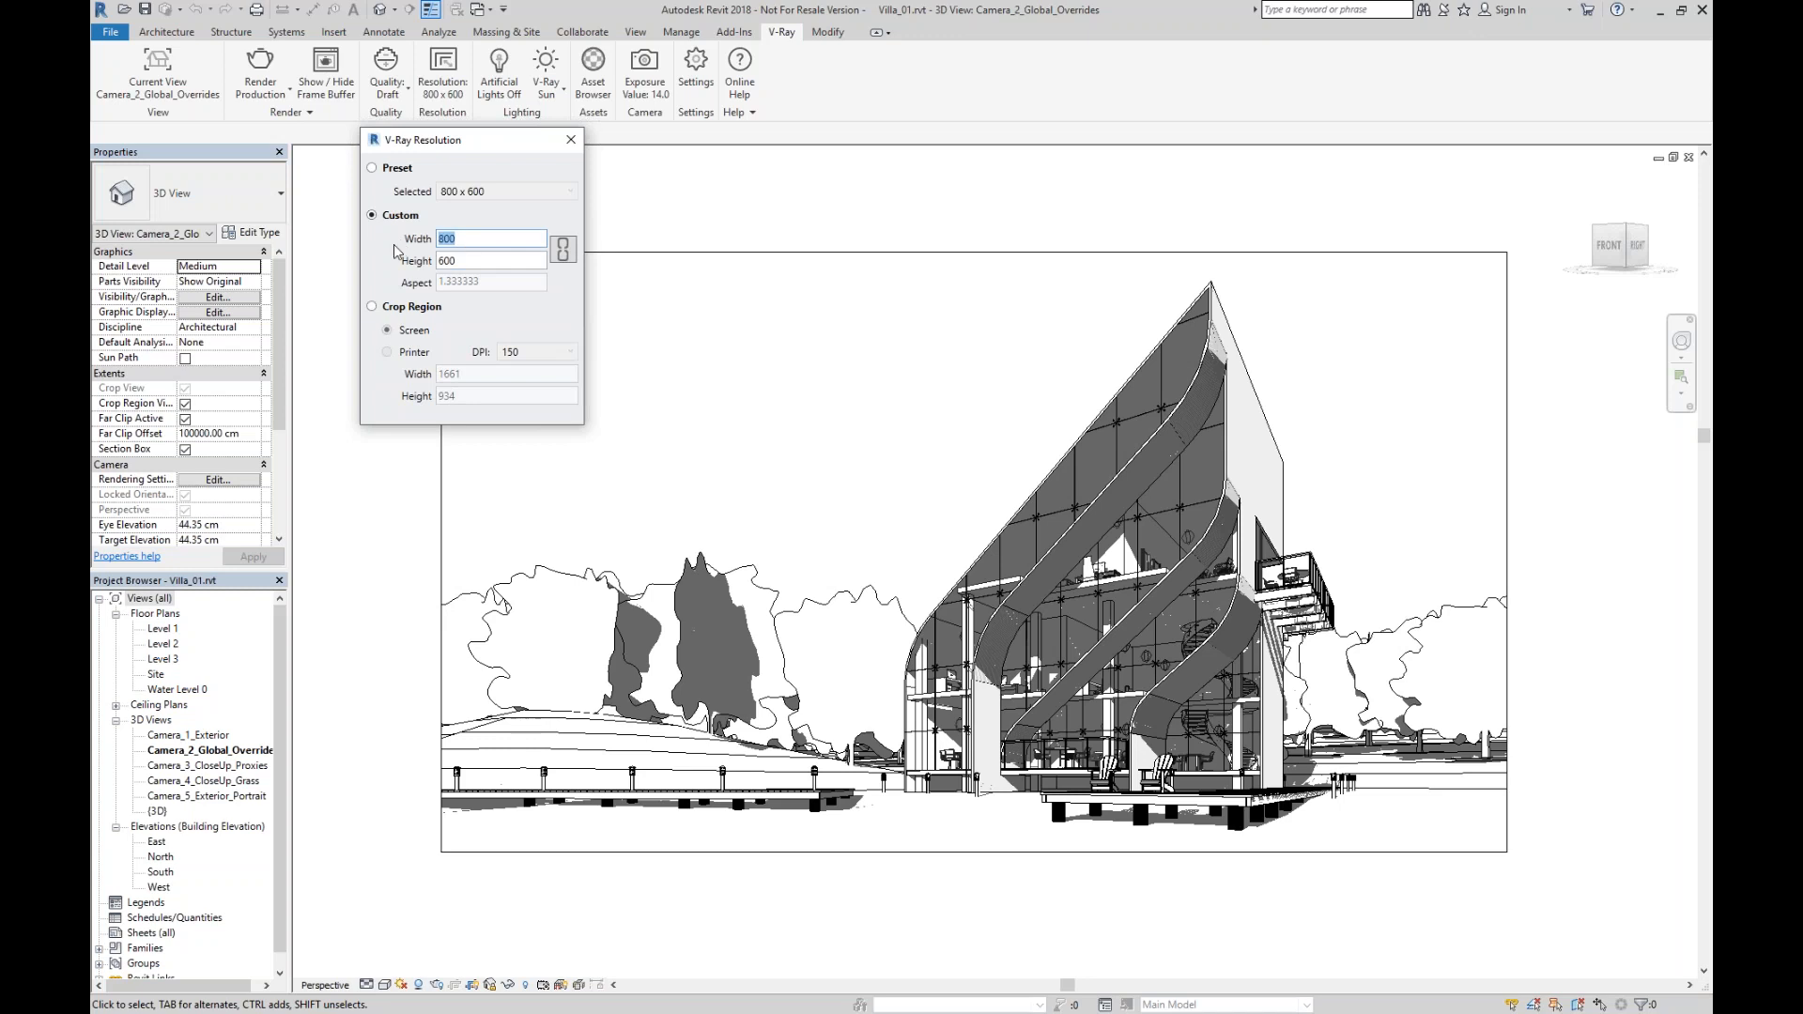
pyautogui.write('900')
pyautogui.moveTo(472, 260); pyautogui.dragTo(398, 272)
pyautogui.write('506')
pyautogui.click(563, 249)
pyautogui.moveTo(490, 143); pyautogui.dragTo(467, 145)
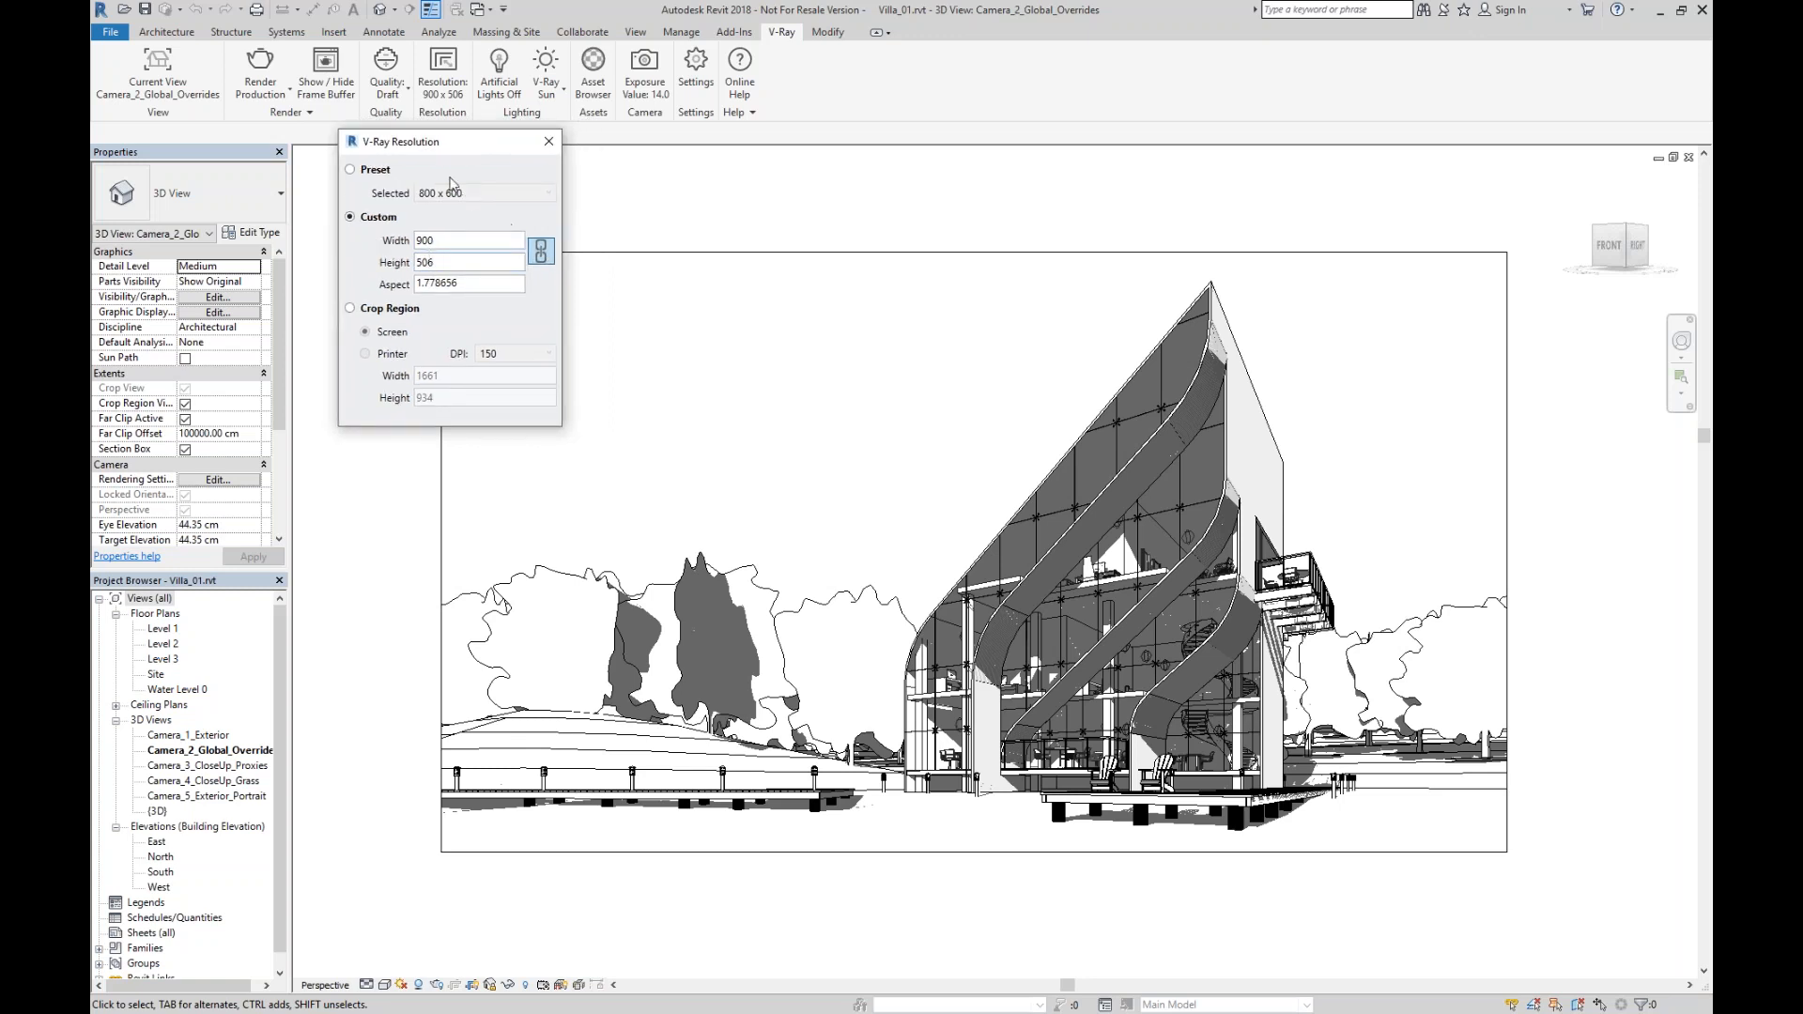
pyautogui.click(550, 142)
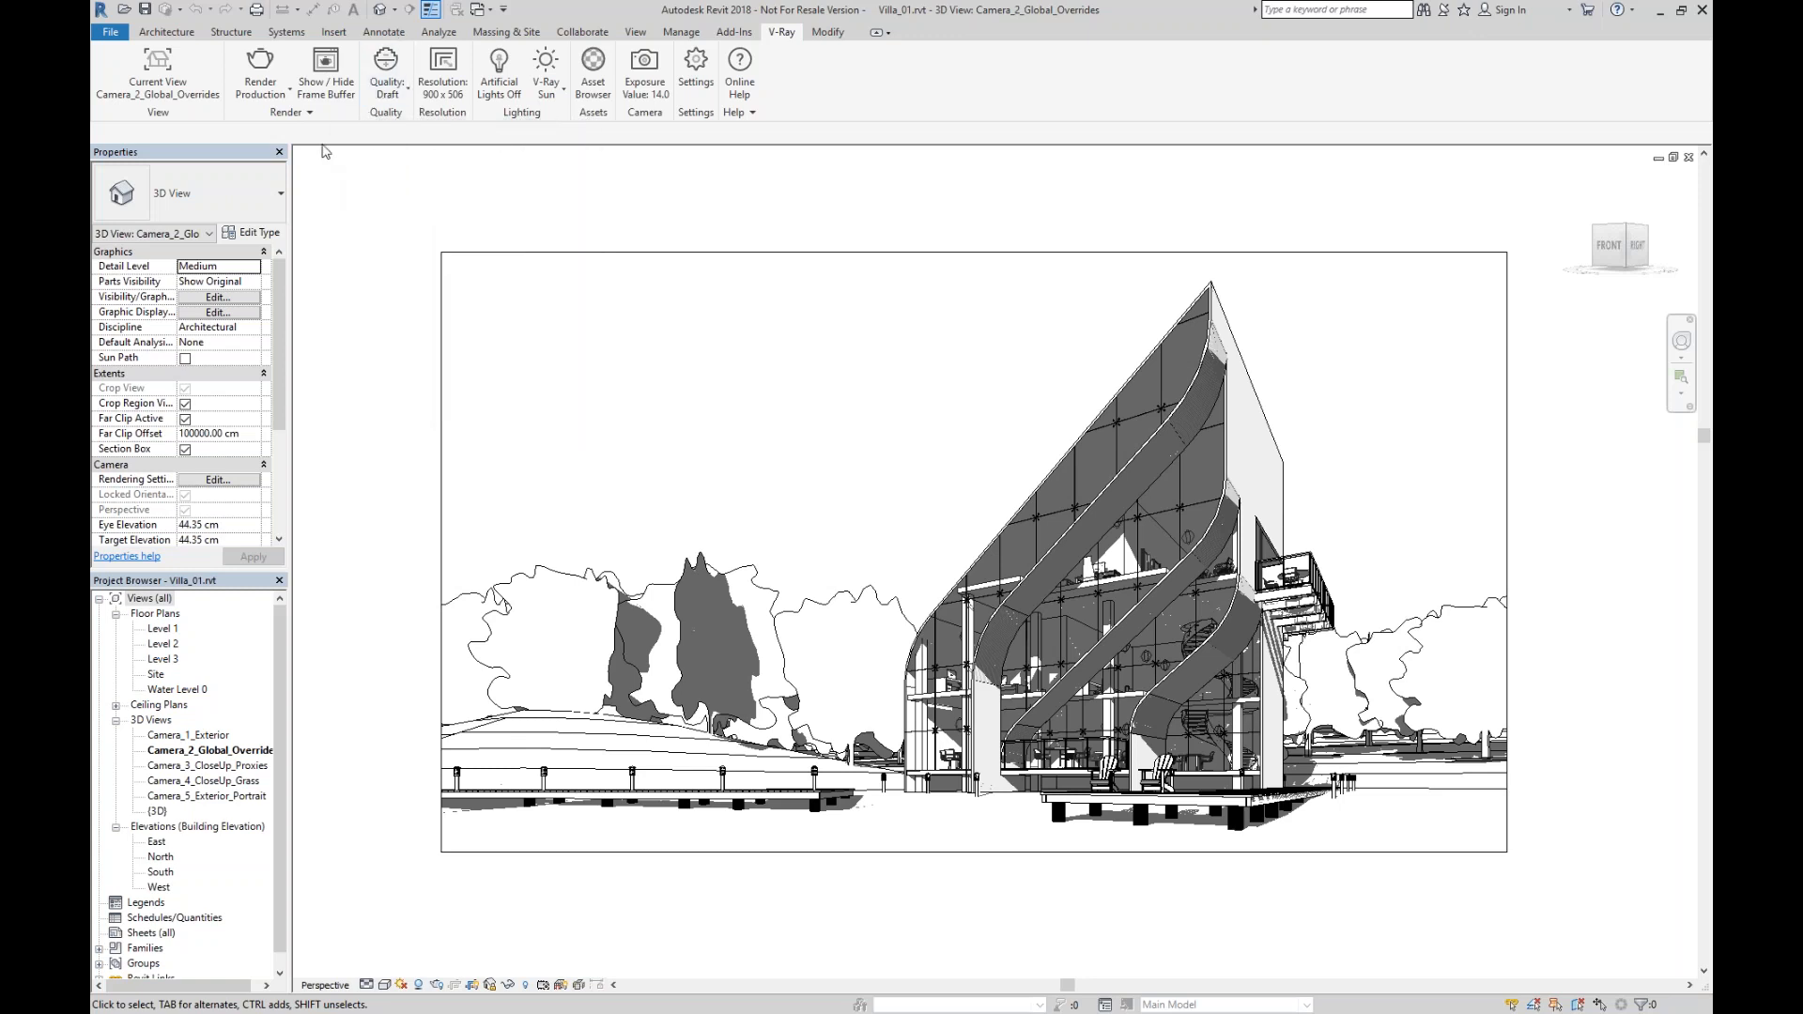
# Start an interactive V-Ray render of the current view and move the frame buffer clear of the ribbon.
pyautogui.click(278, 95)
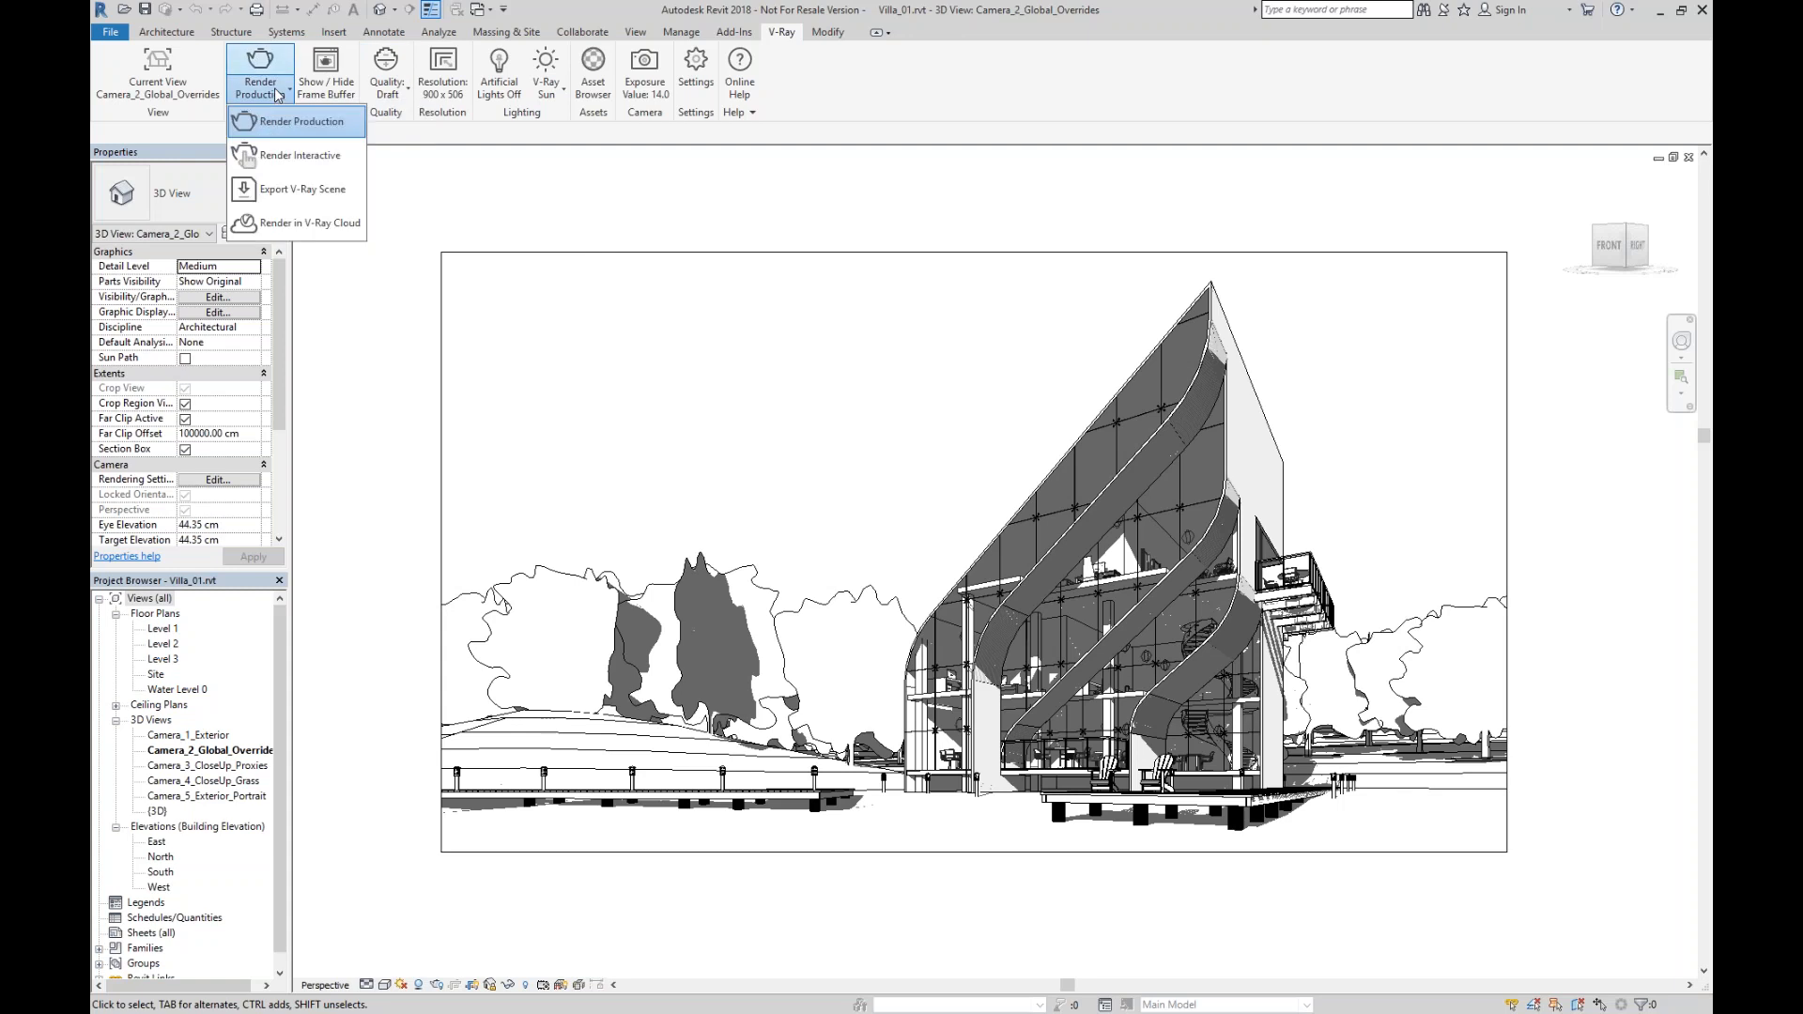
pyautogui.click(324, 158)
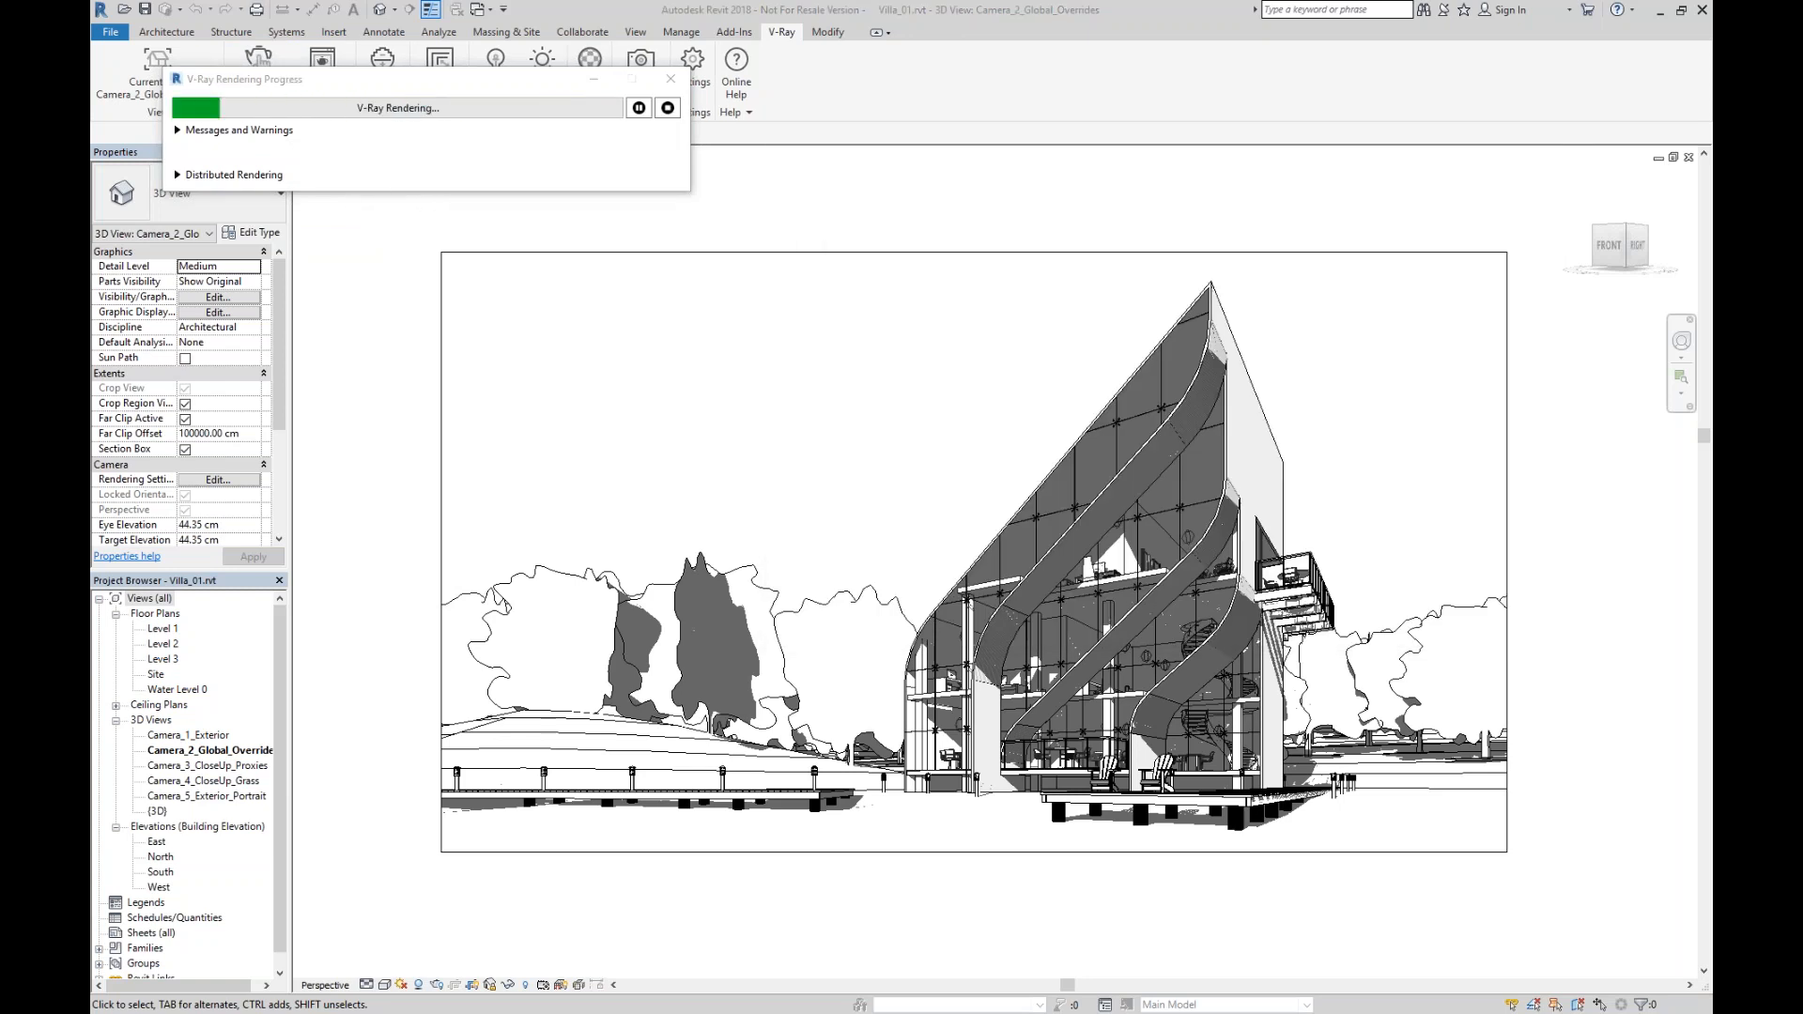
pyautogui.moveTo(544, 286); pyautogui.dragTo(1123, 135)
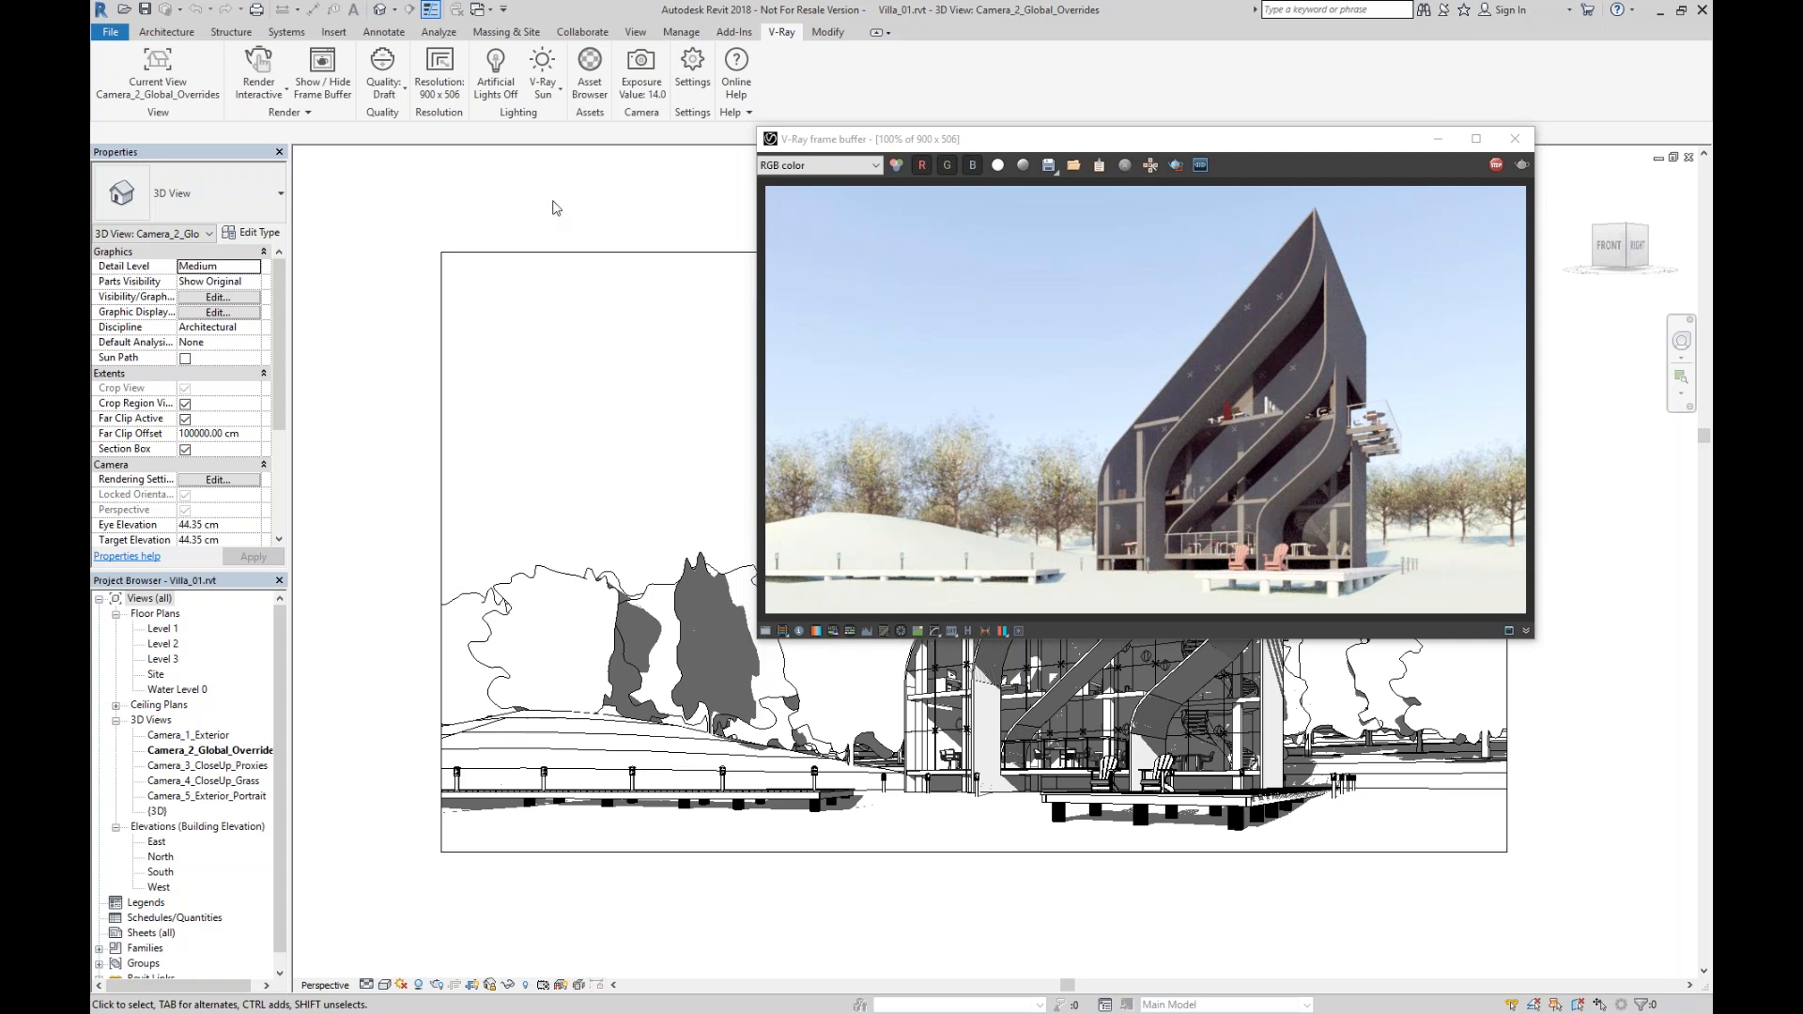
# Enable the opaque, transparent and RPC overrides in the V-Ray Asset Browser's global materials and enlarge the window.
pyautogui.click(590, 68)
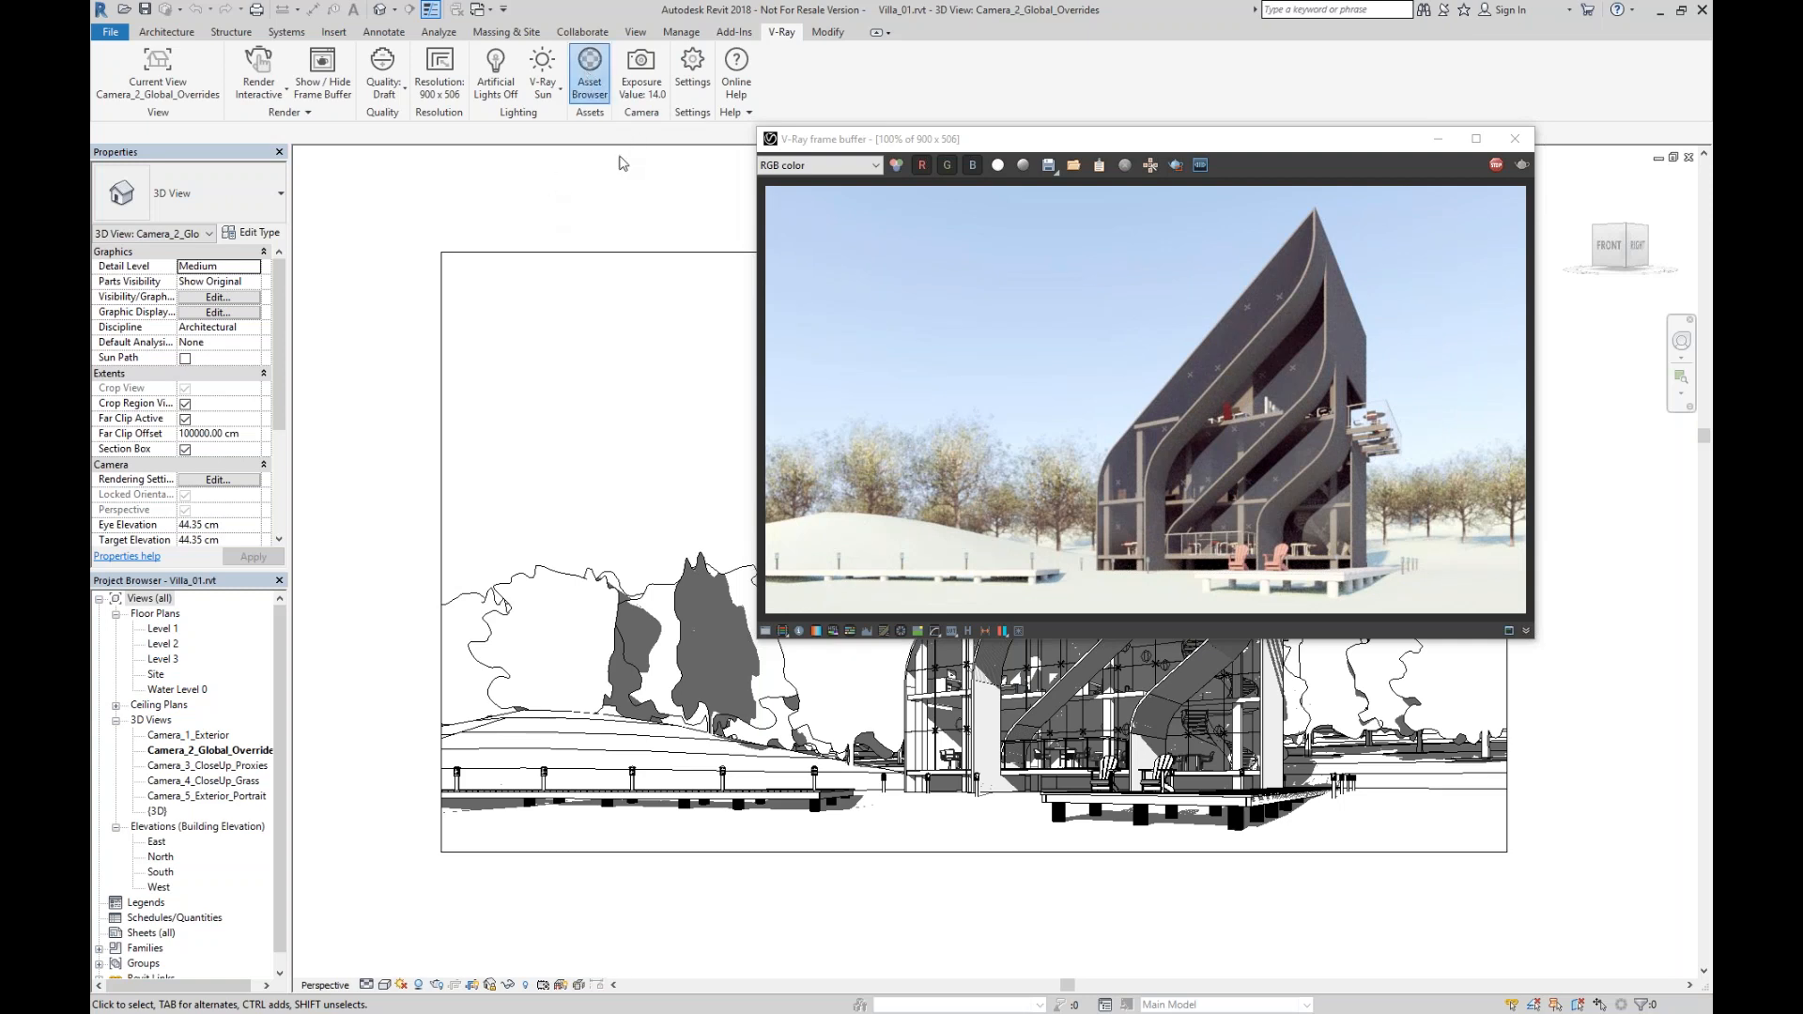
pyautogui.moveTo(474, 100); pyautogui.dragTo(584, 139)
pyautogui.click(413, 166)
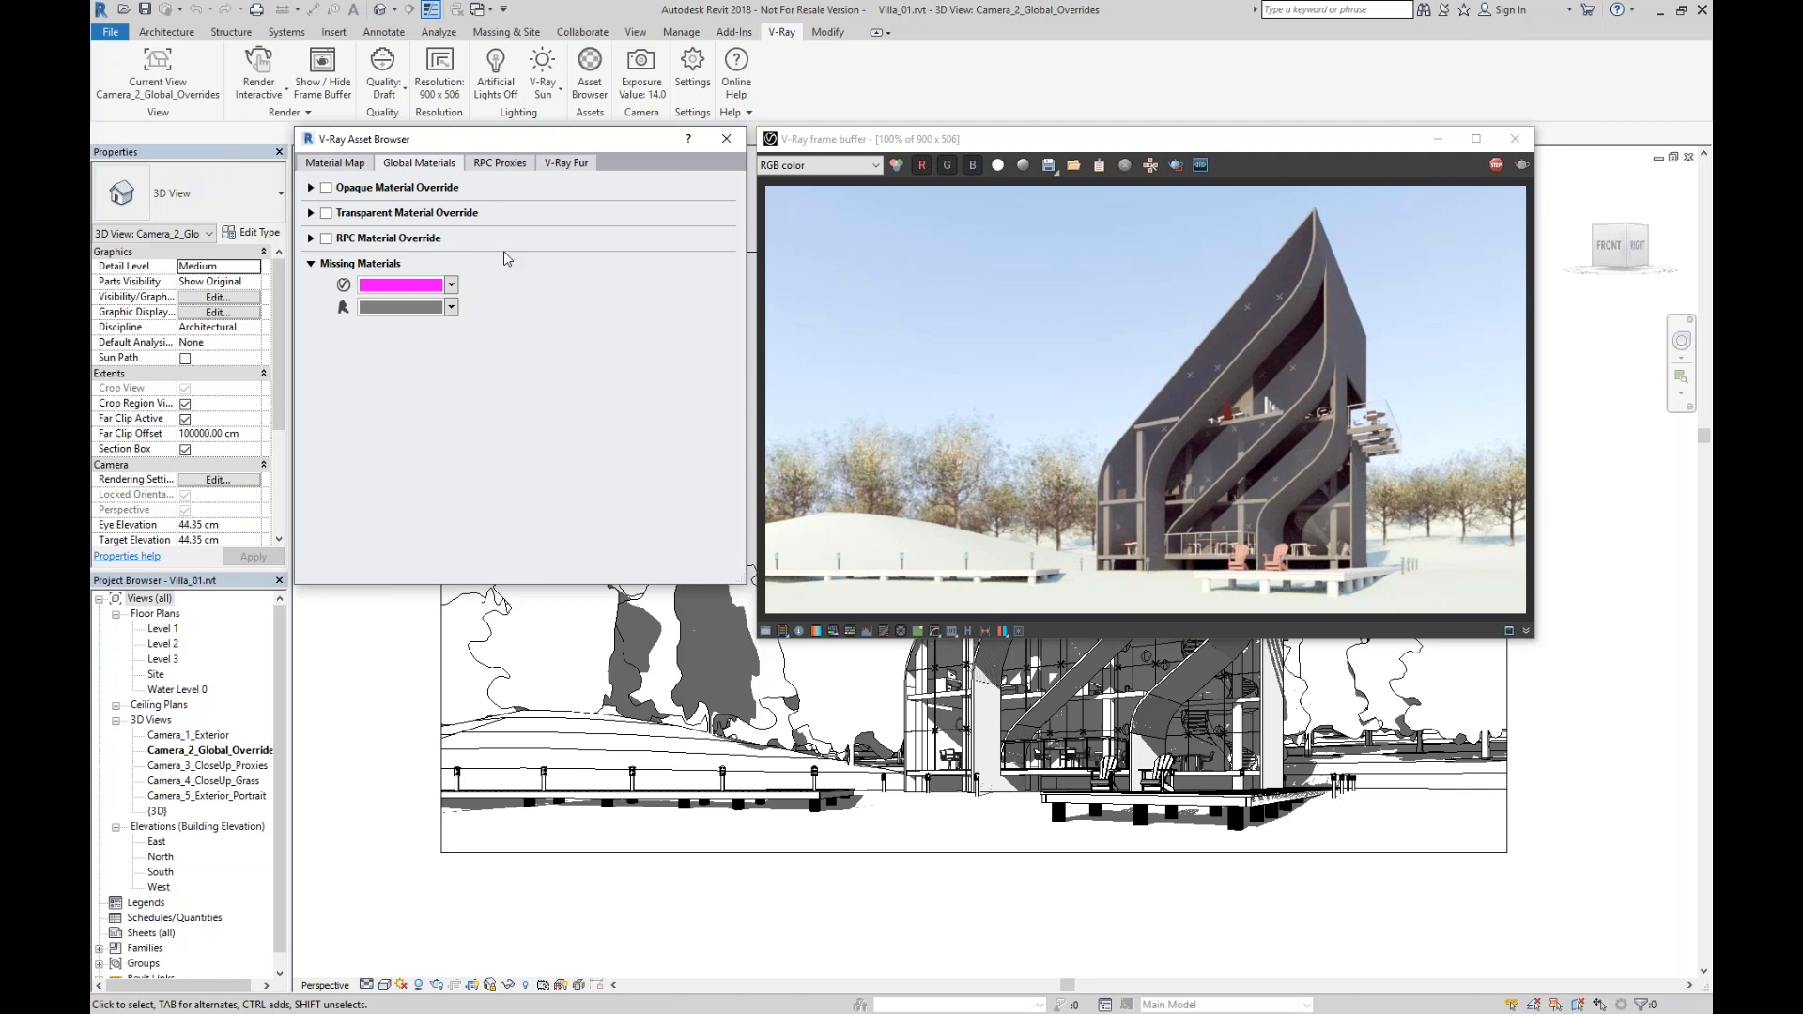
pyautogui.click(326, 188)
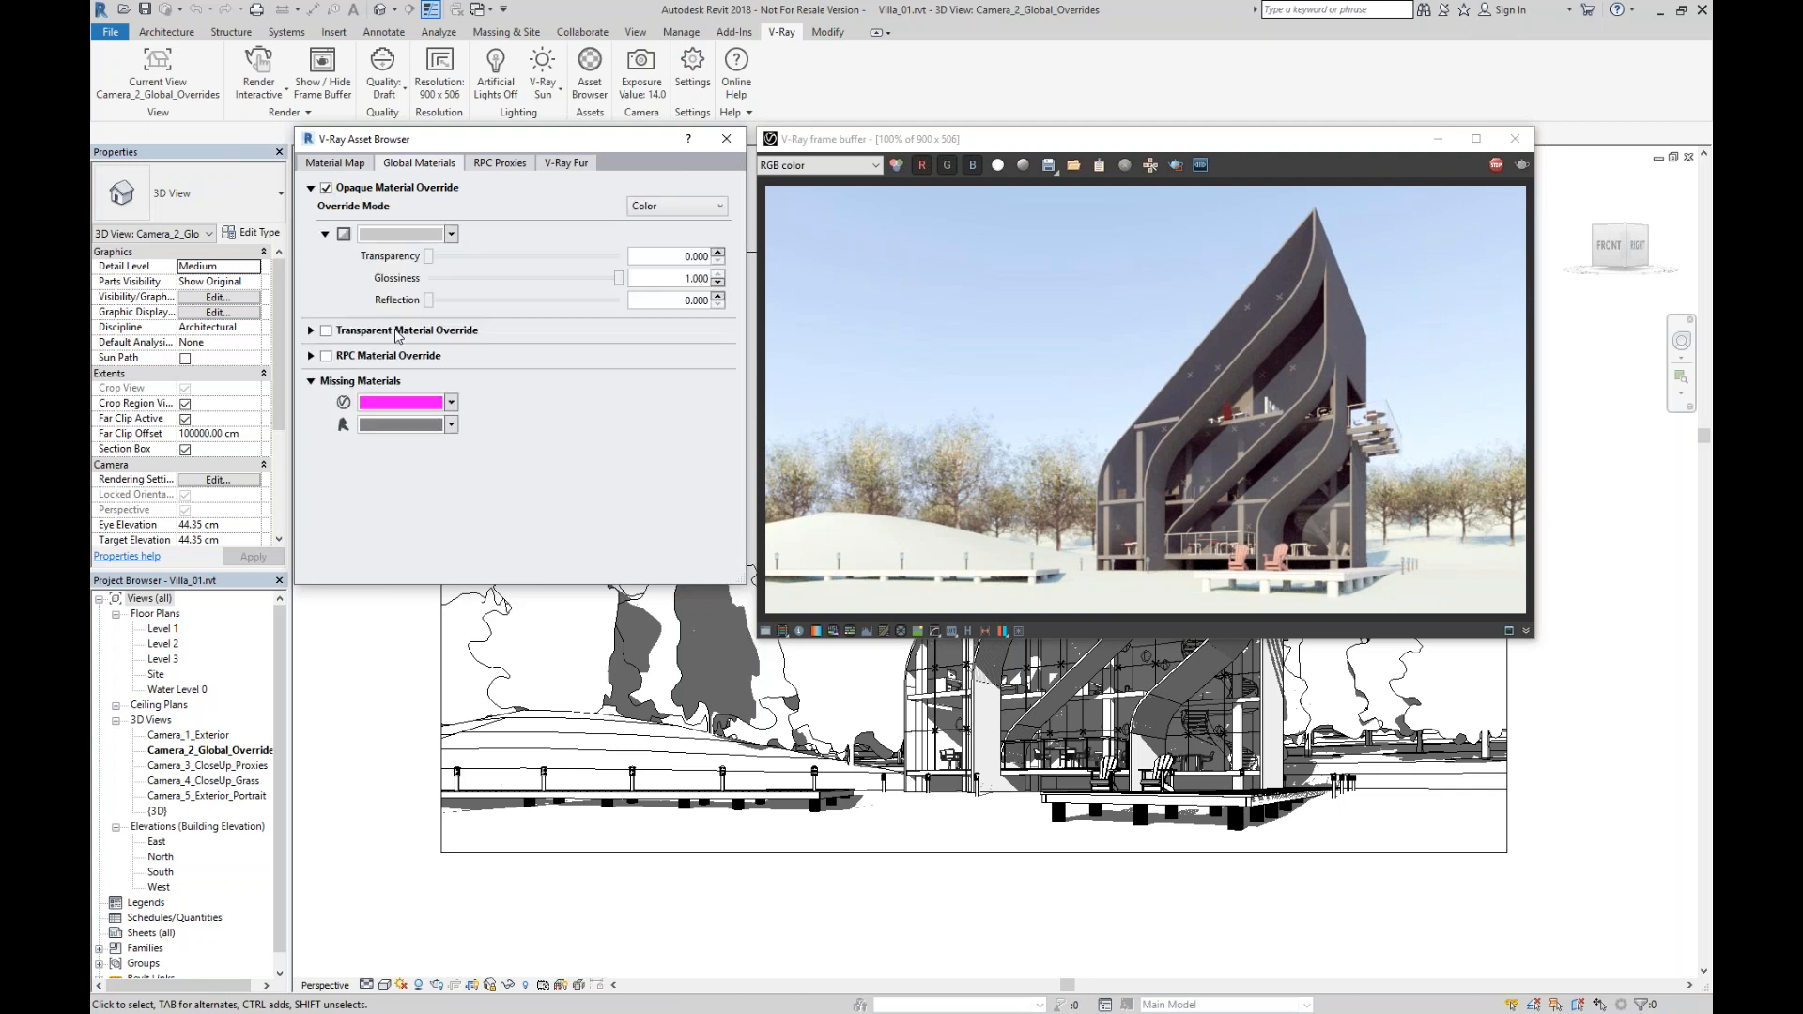
pyautogui.click(325, 330)
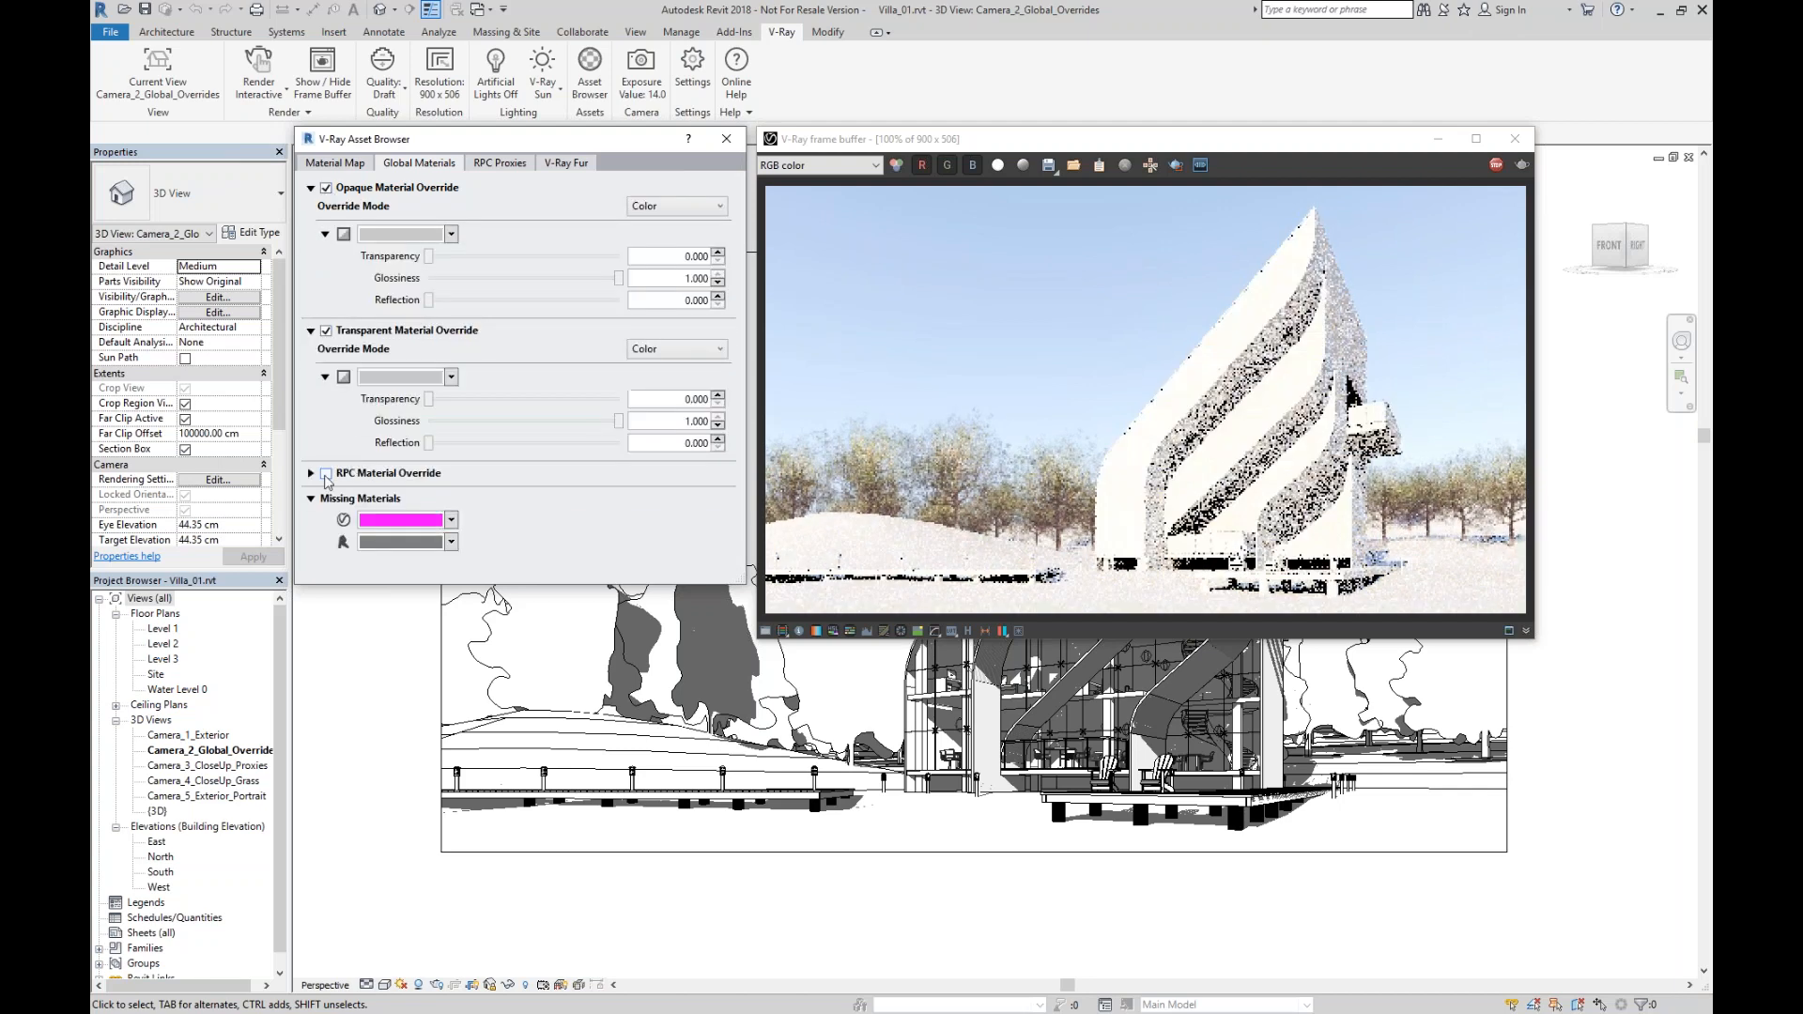
pyautogui.click(326, 474)
pyautogui.moveTo(582, 583); pyautogui.dragTo(581, 648)
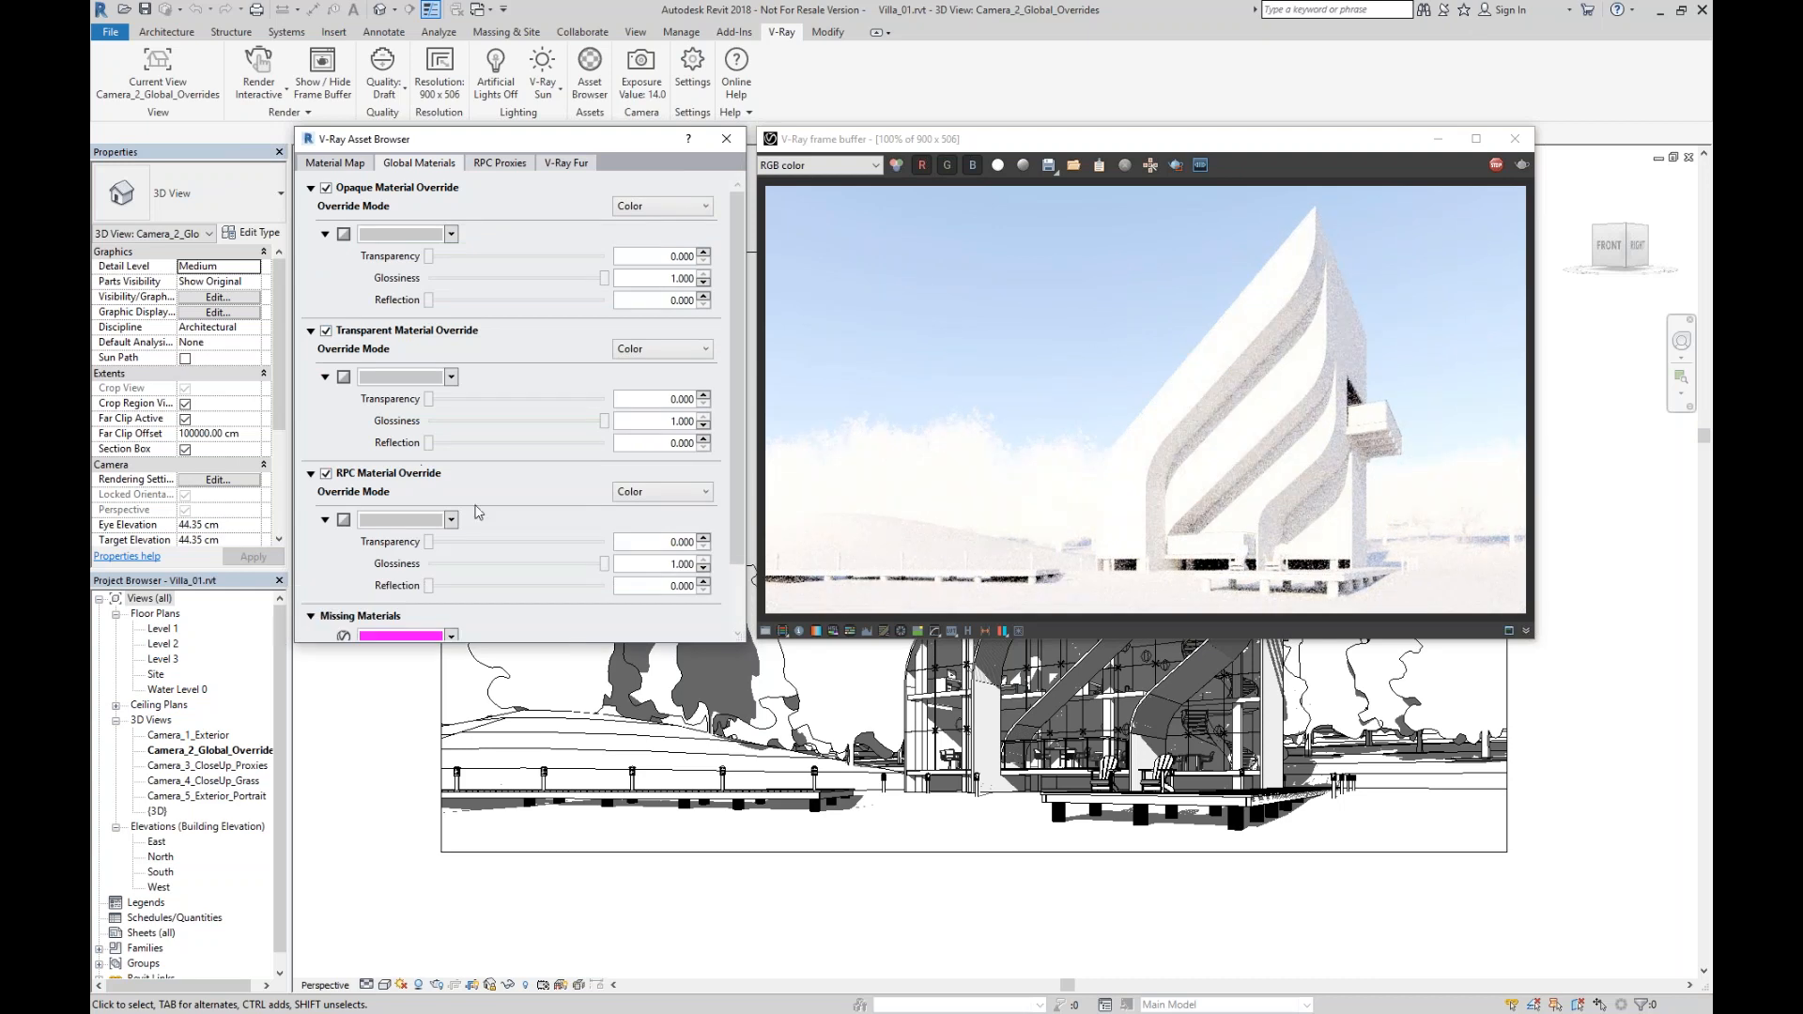
# Set the transparent material override to VRayMaterial mode using Glass_Window_WaterBlue from the Glass material folder.
pyautogui.click(678, 350)
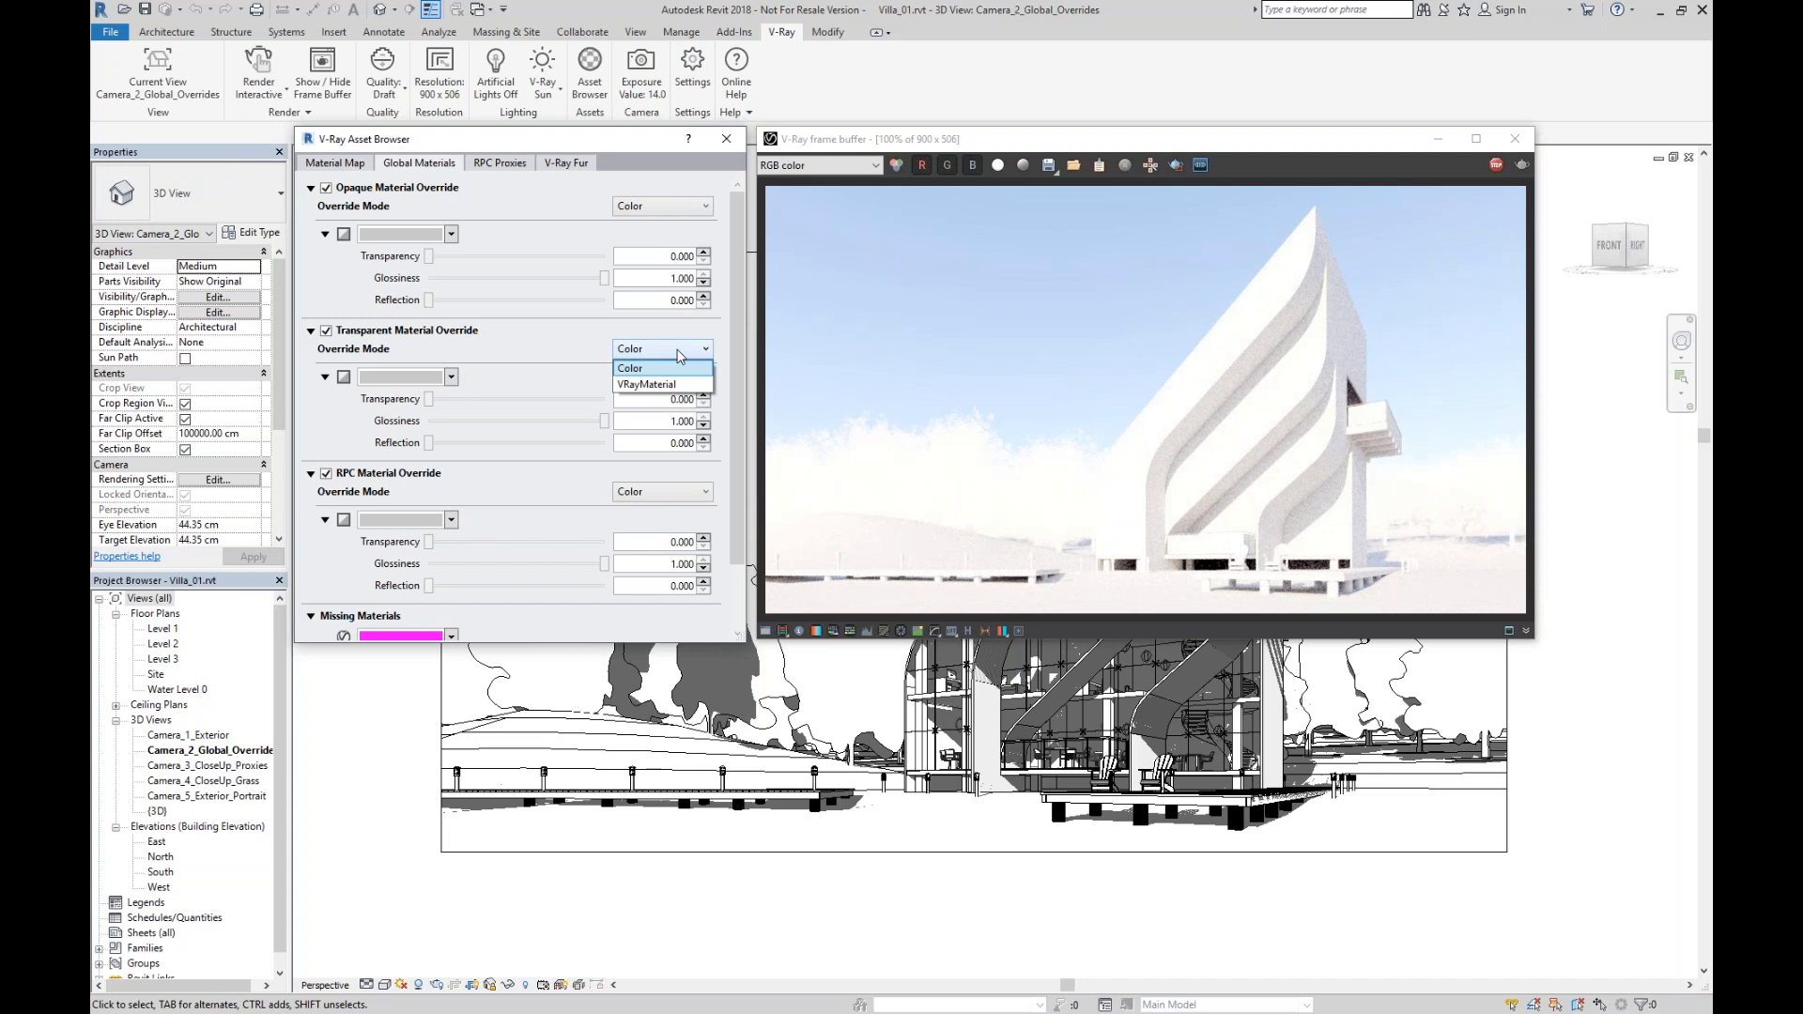
pyautogui.click(649, 392)
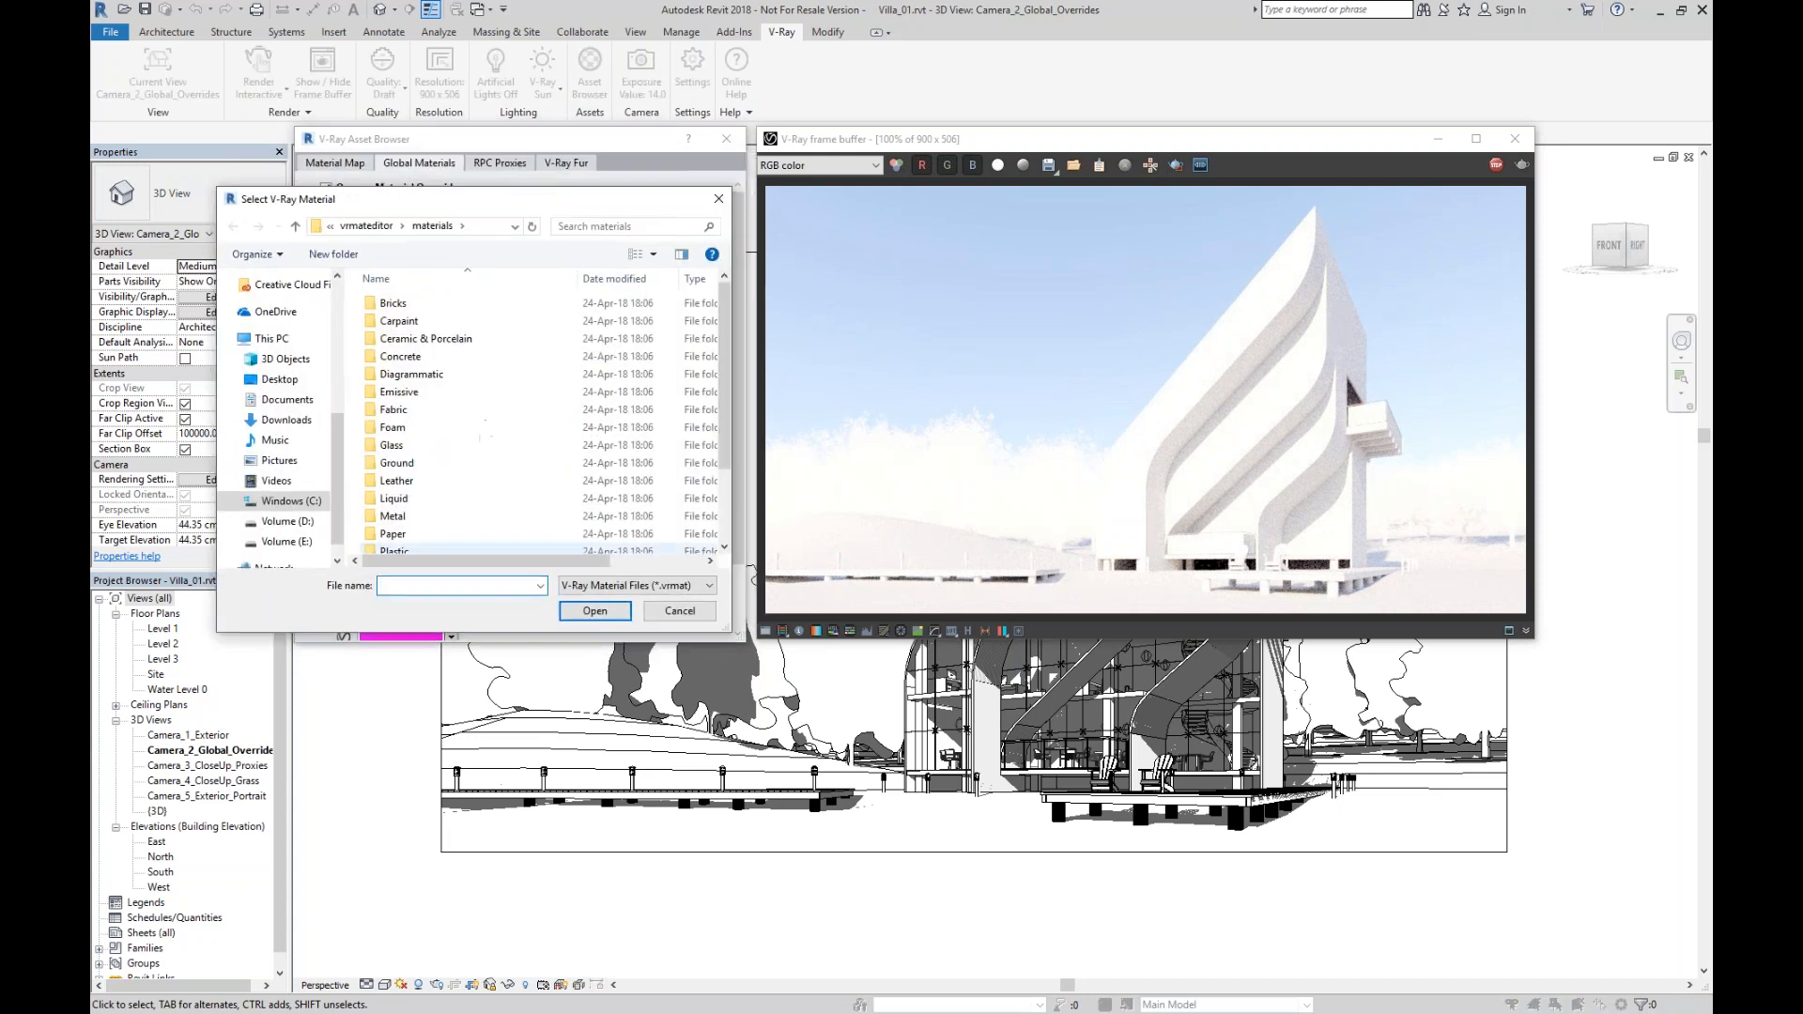
pyautogui.doubleClick(394, 445)
pyautogui.moveTo(725, 331); pyautogui.dragTo(723, 532)
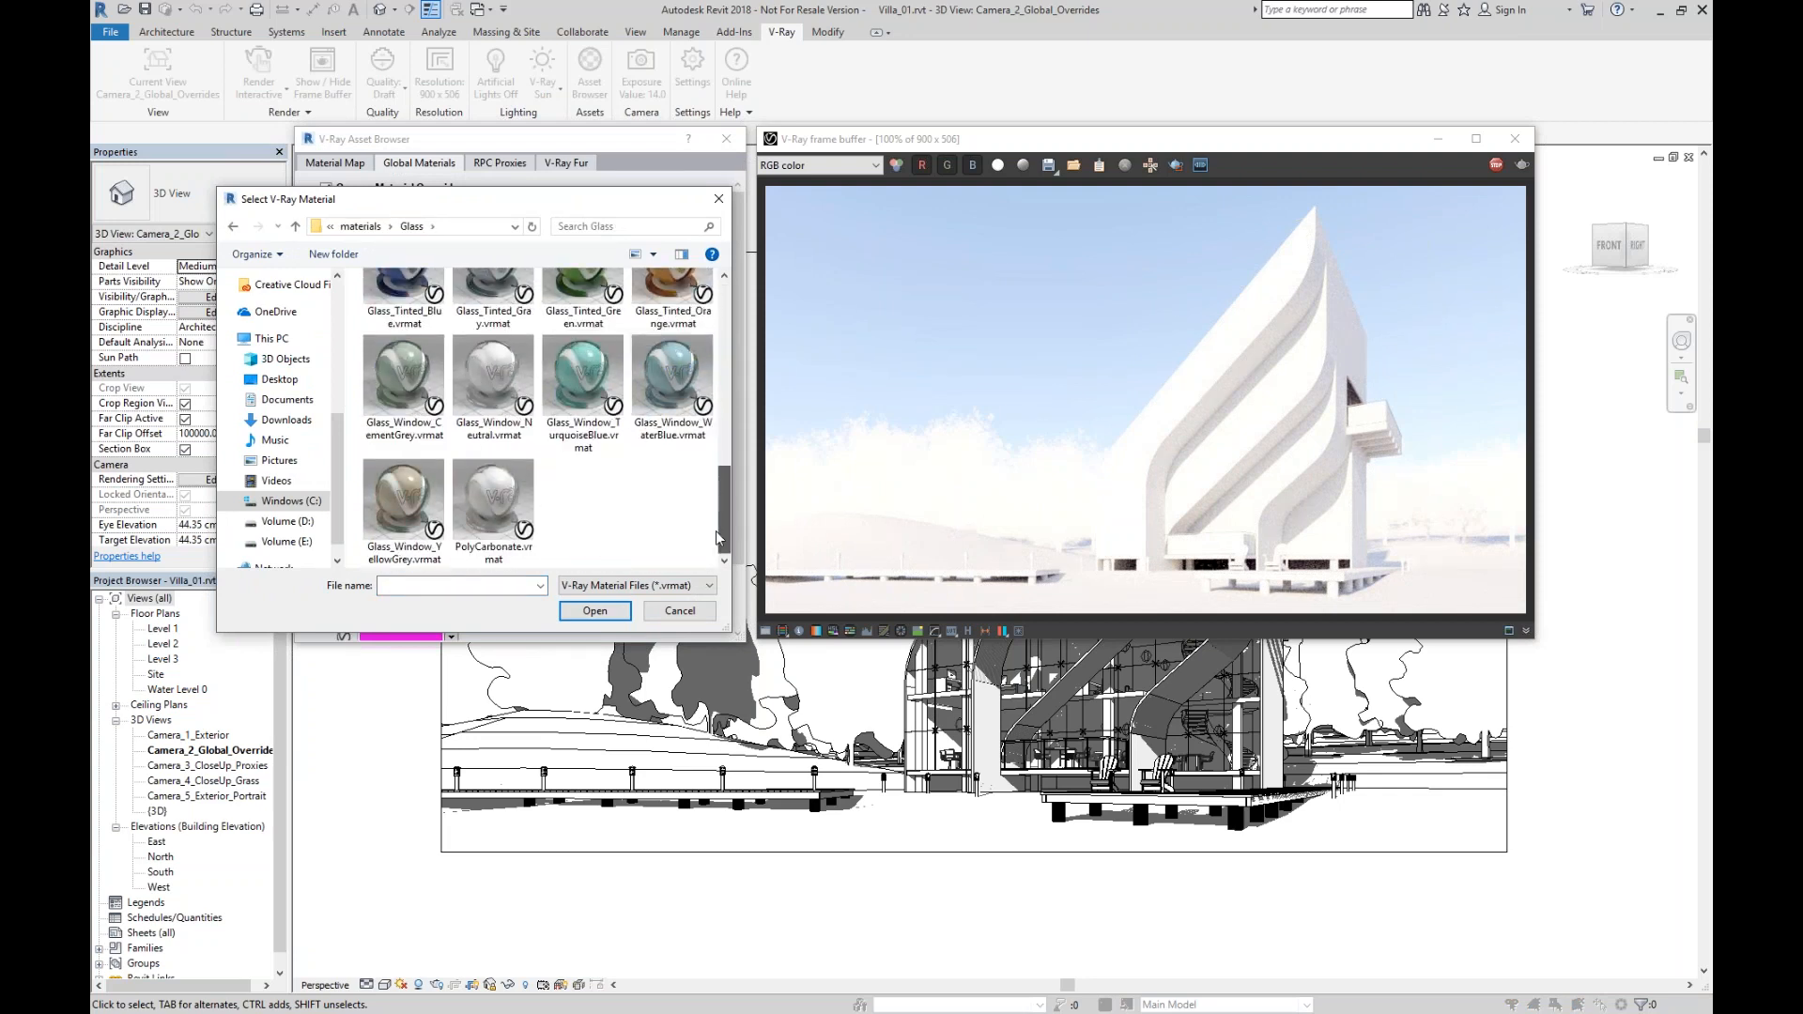
pyautogui.click(673, 385)
pyautogui.click(596, 612)
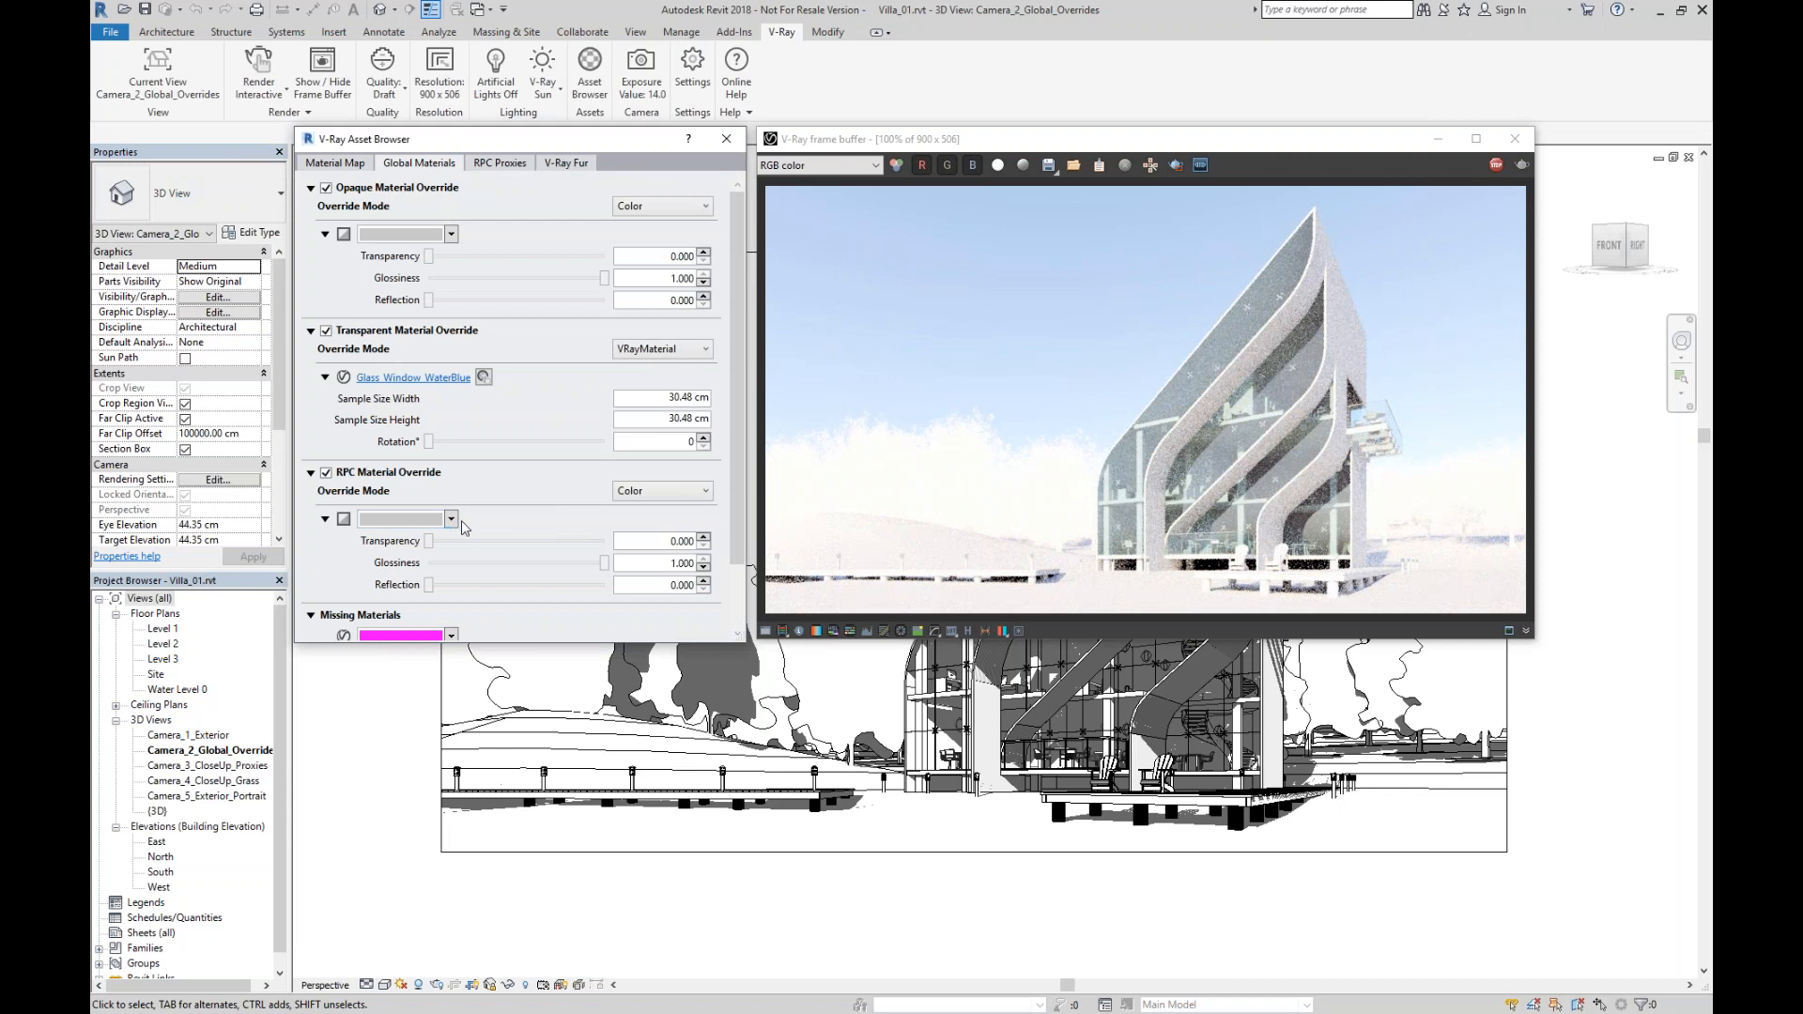
# Set the RPC material override color to dark grey #363434.
pyautogui.click(454, 522)
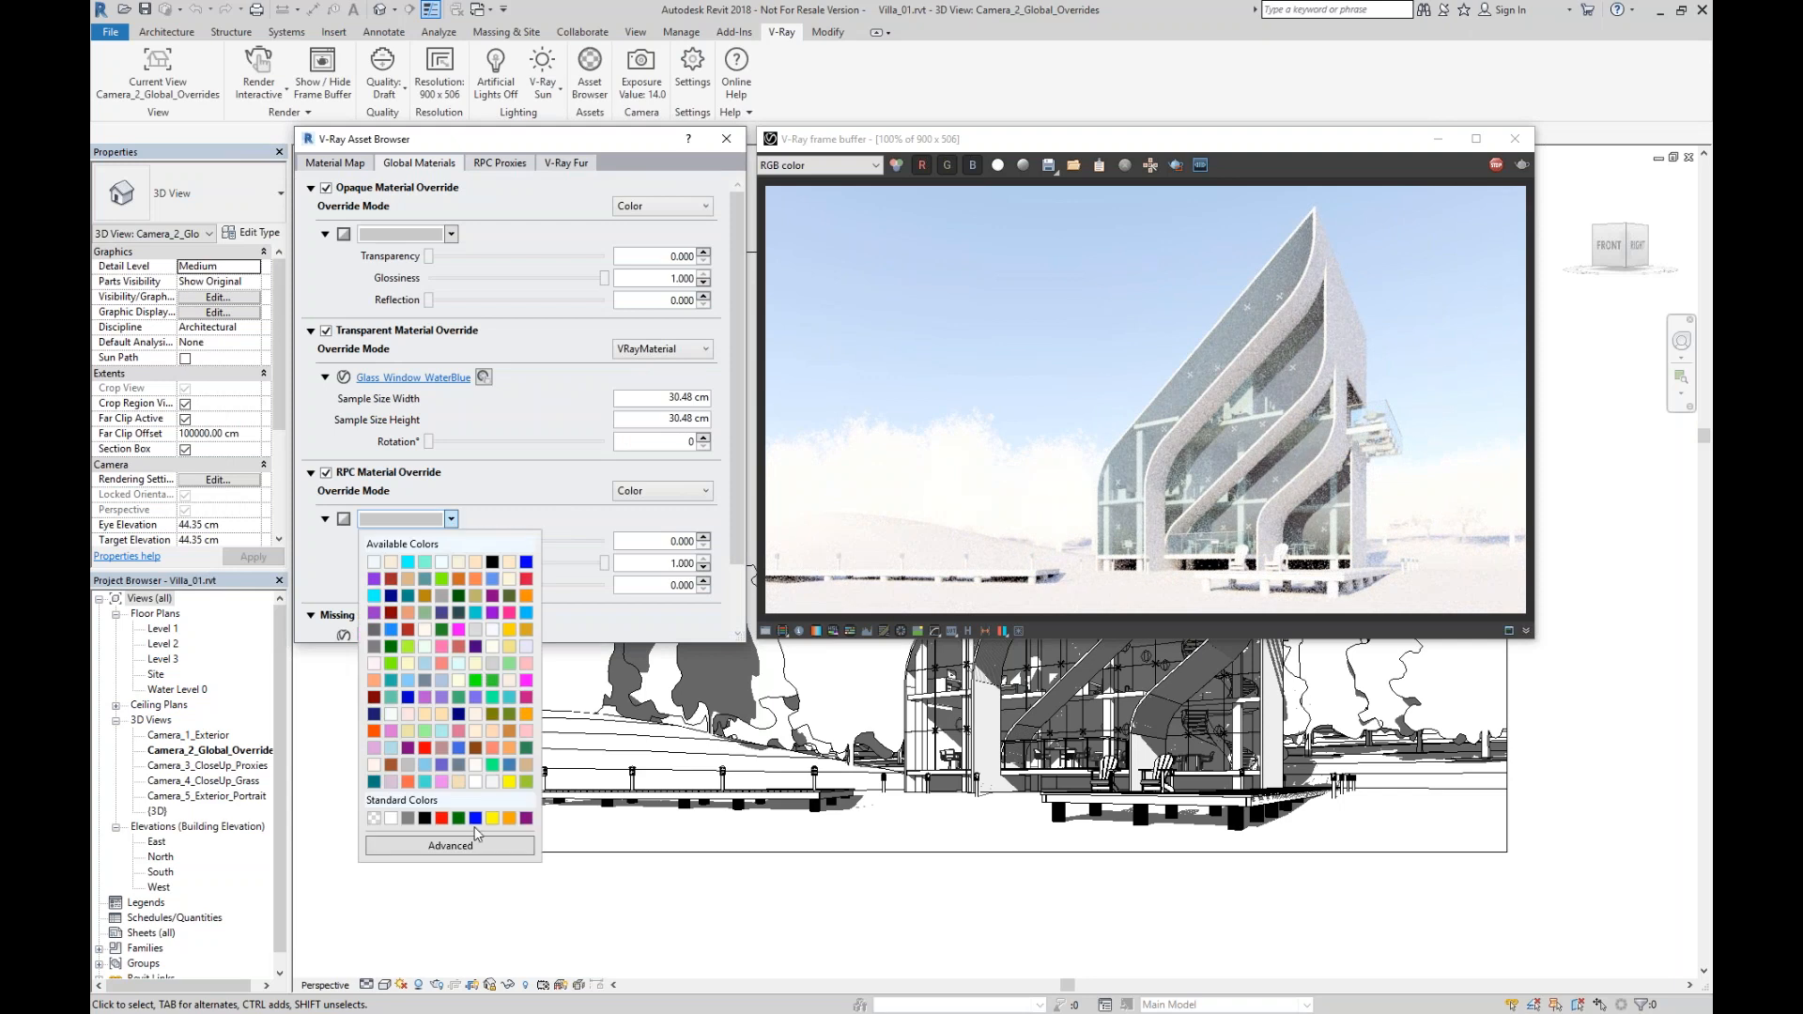
pyautogui.click(425, 851)
pyautogui.click(372, 604)
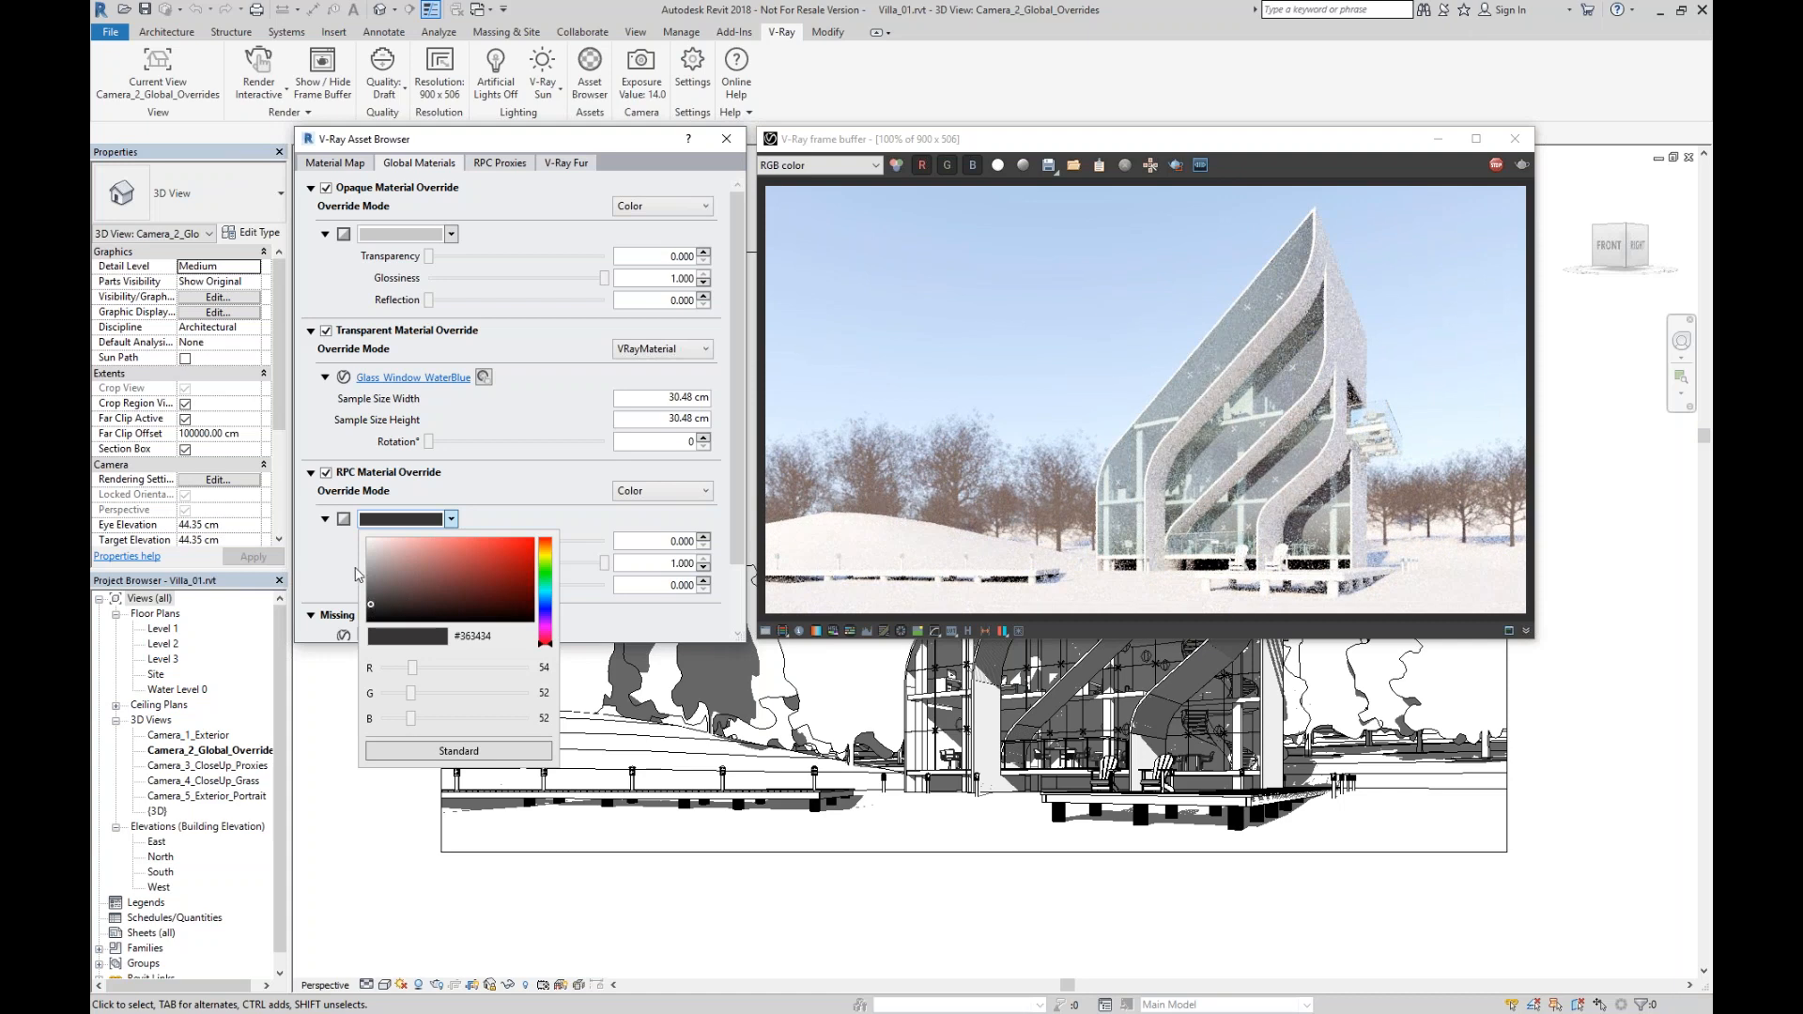
pyautogui.click(348, 567)
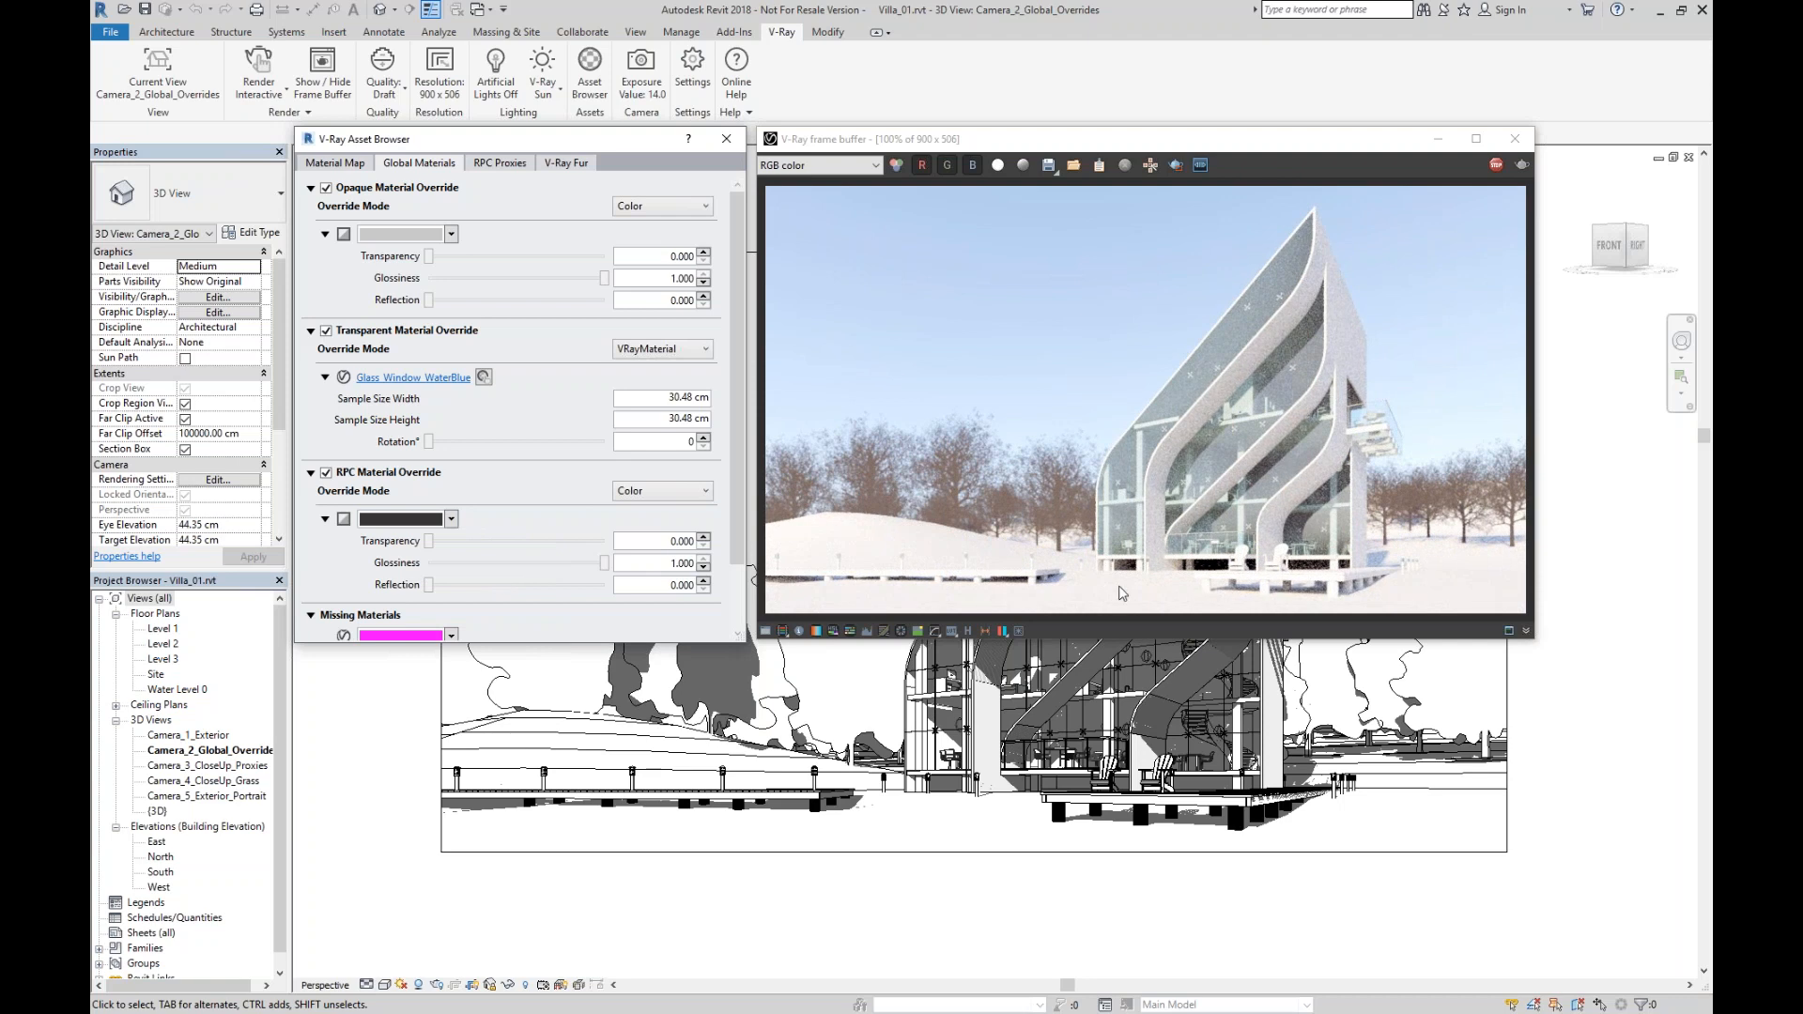
# Enable the Infinite Ground Plane in the V-Ray environment settings and expand its material color options.
pyautogui.click(692, 68)
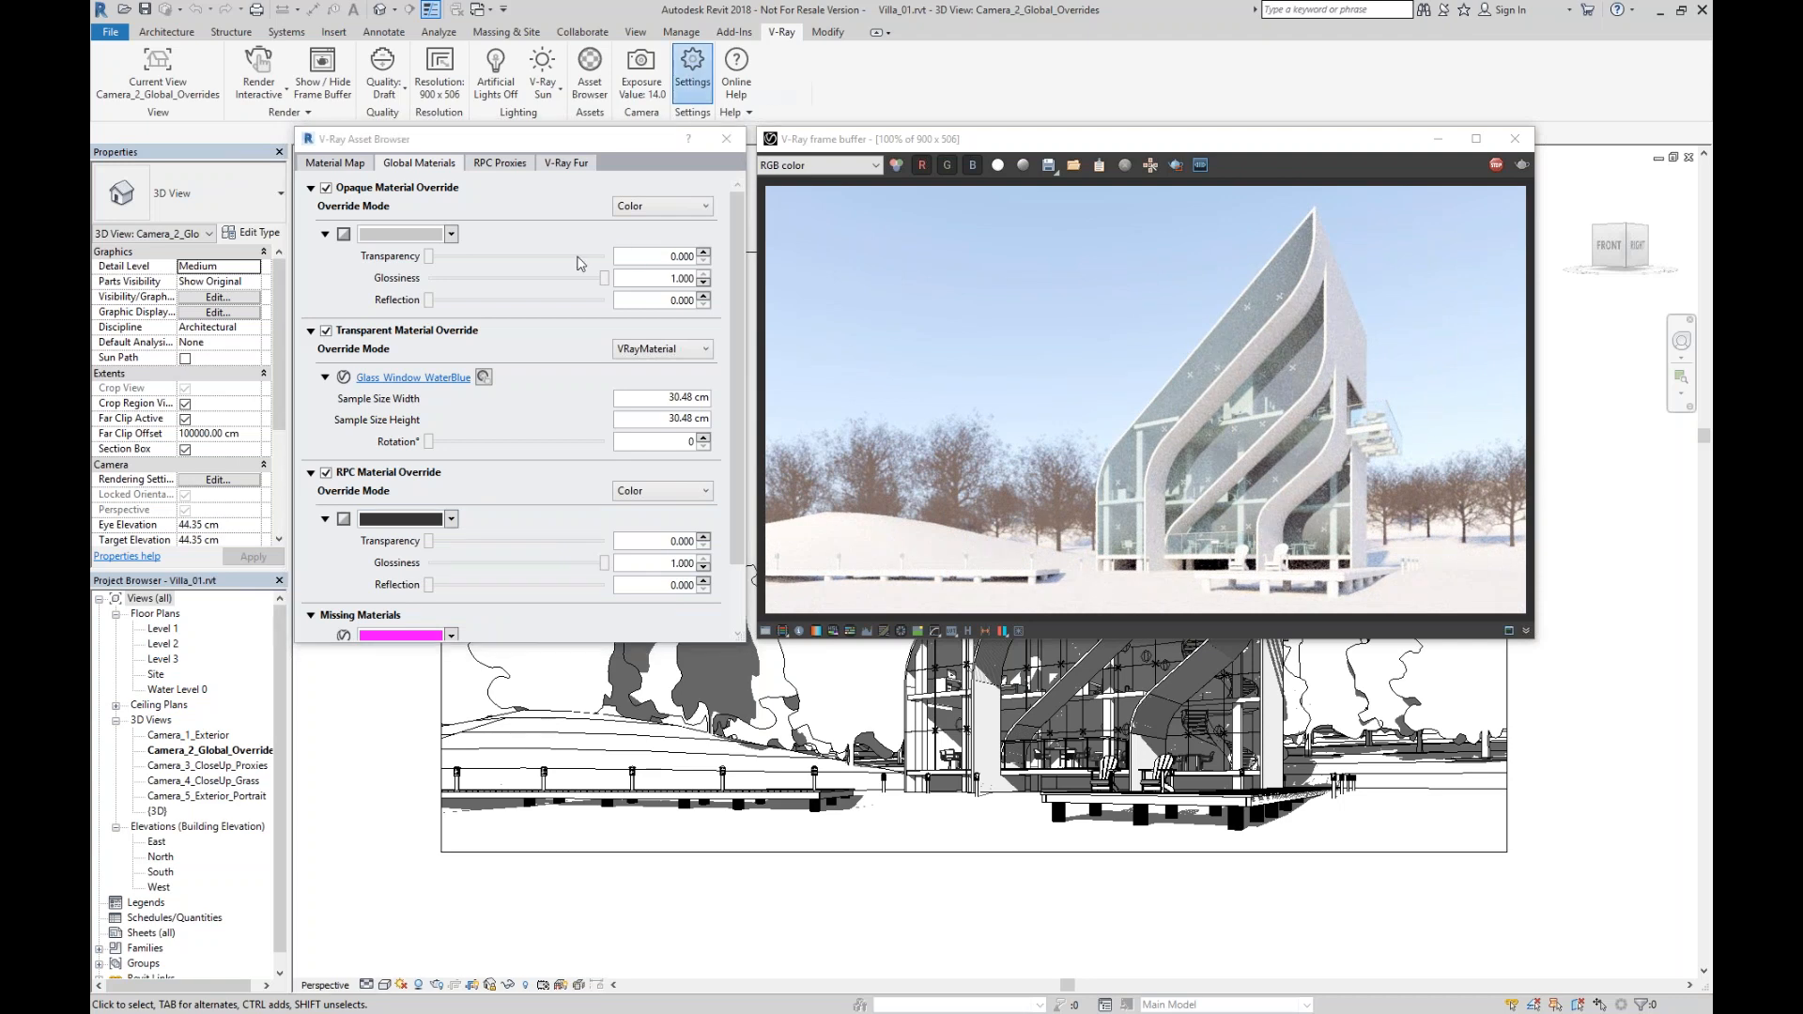
pyautogui.moveTo(430, 127); pyautogui.dragTo(498, 185)
pyautogui.click(435, 203)
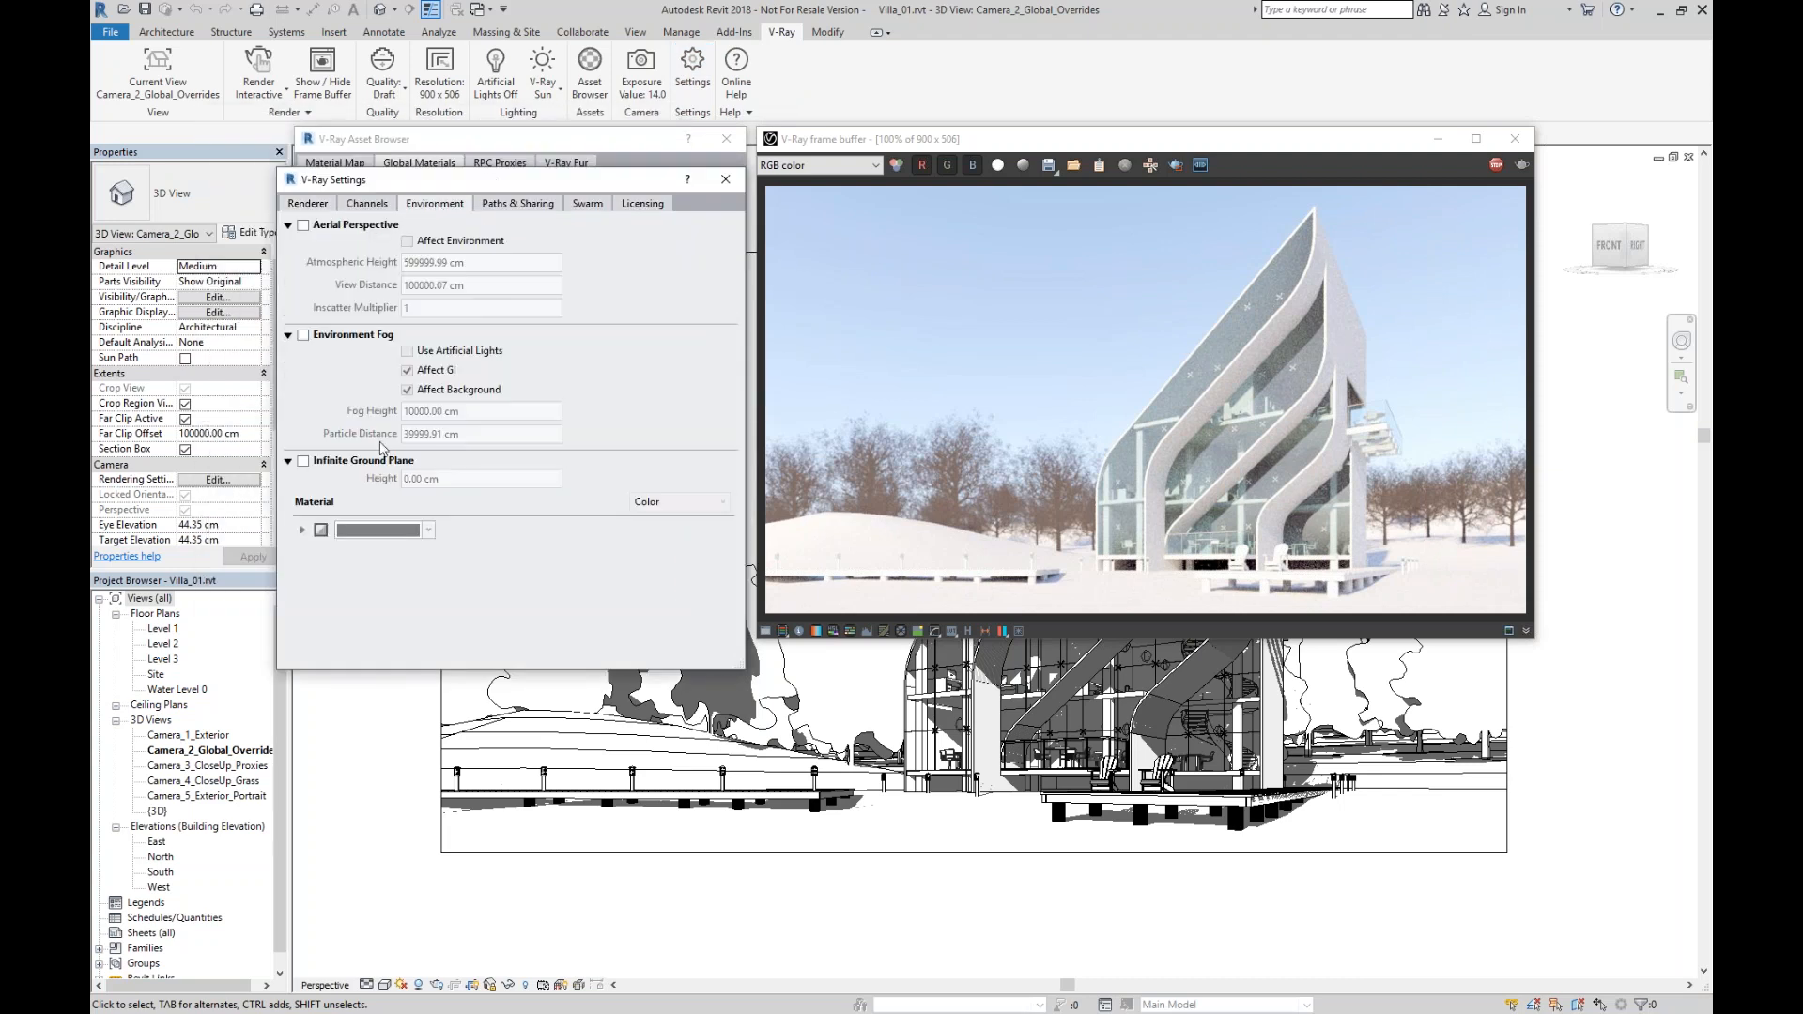
pyautogui.click(303, 461)
pyautogui.click(302, 529)
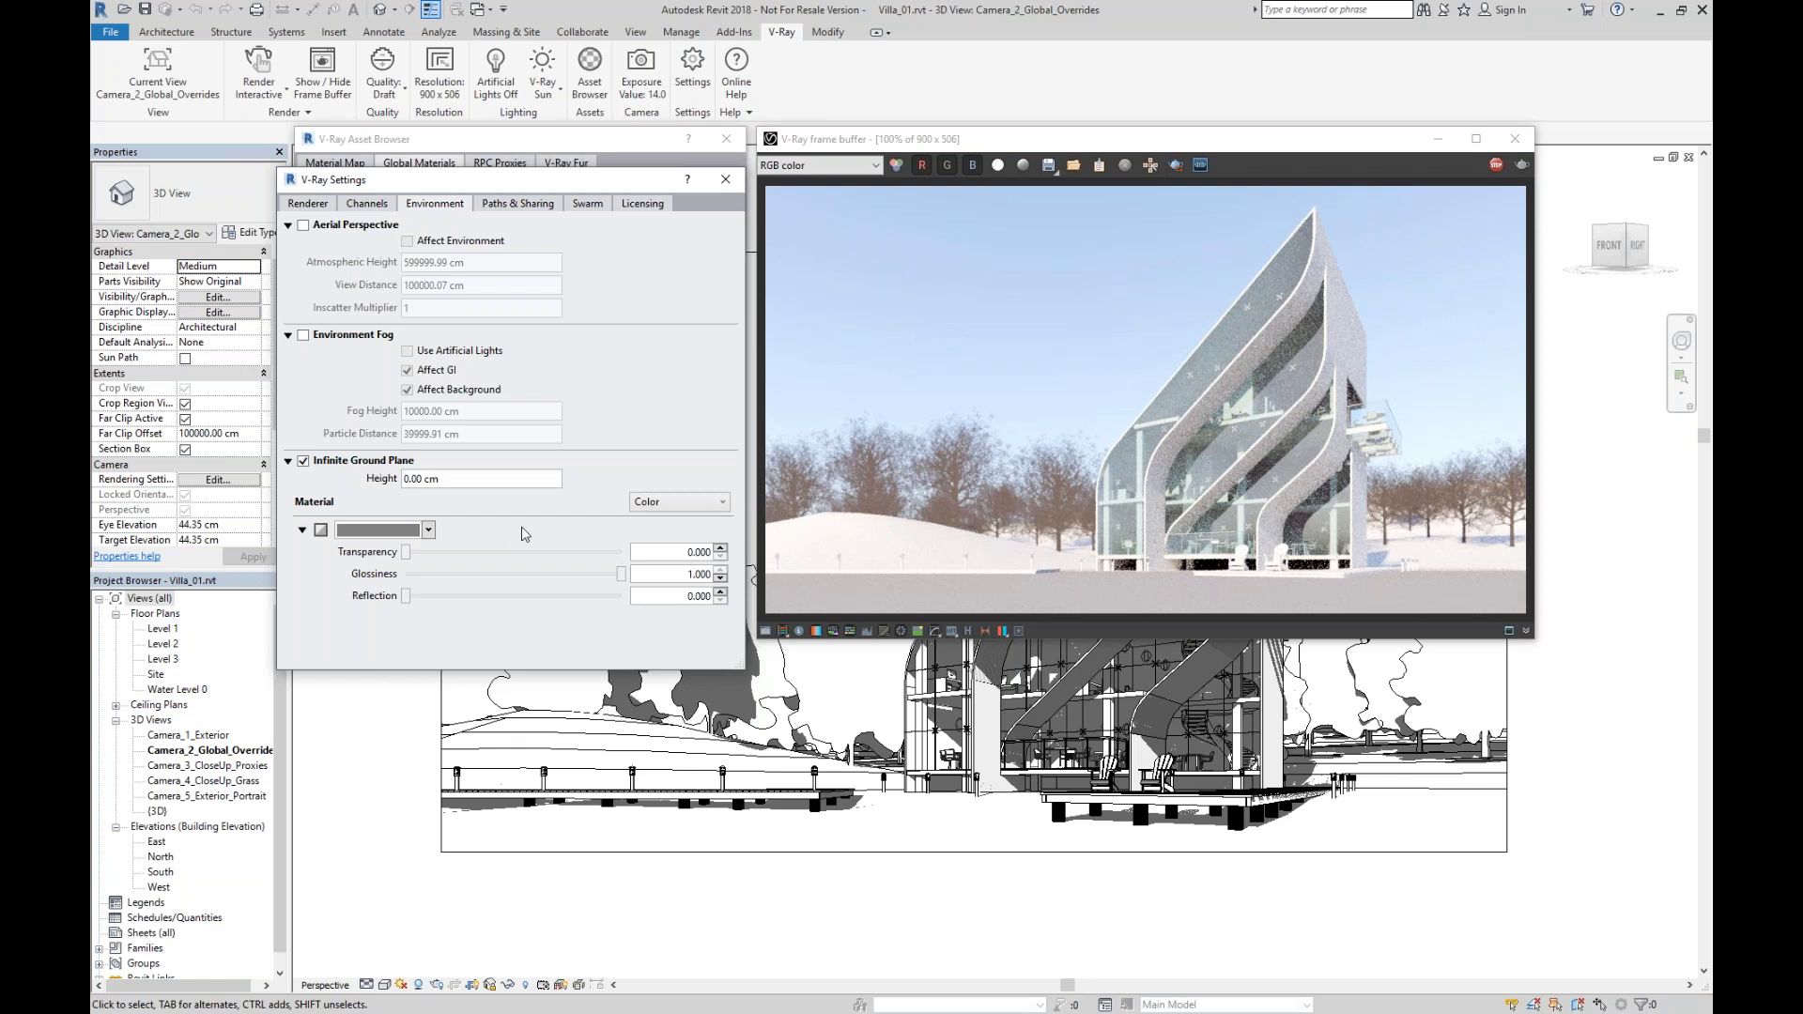
# Try an infinite ground plane height of -20 cm.
pyautogui.moveTo(473, 480); pyautogui.dragTo(377, 488)
pyautogui.write('-20')
pyautogui.press('Return')
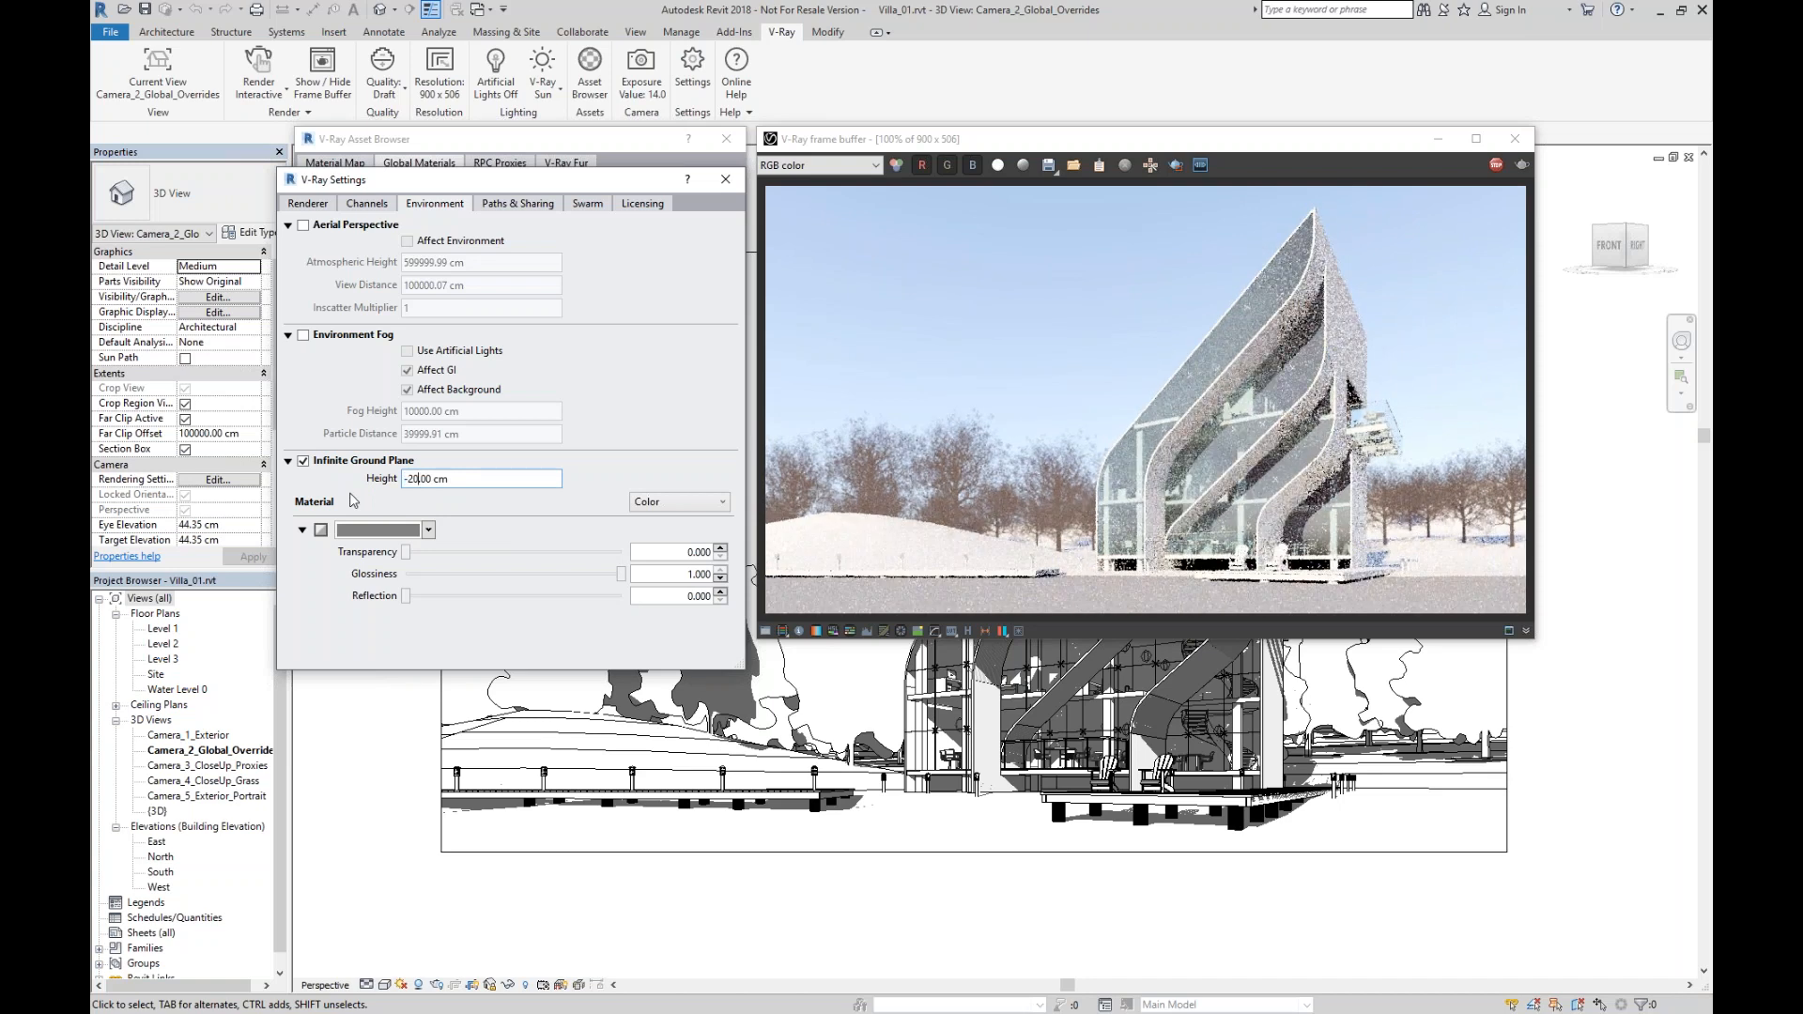
# Set the infinite ground plane height to -30 cm.
pyautogui.moveTo(452, 482); pyautogui.dragTo(405, 480)
pyautogui.write('-30')
pyautogui.press('Return')
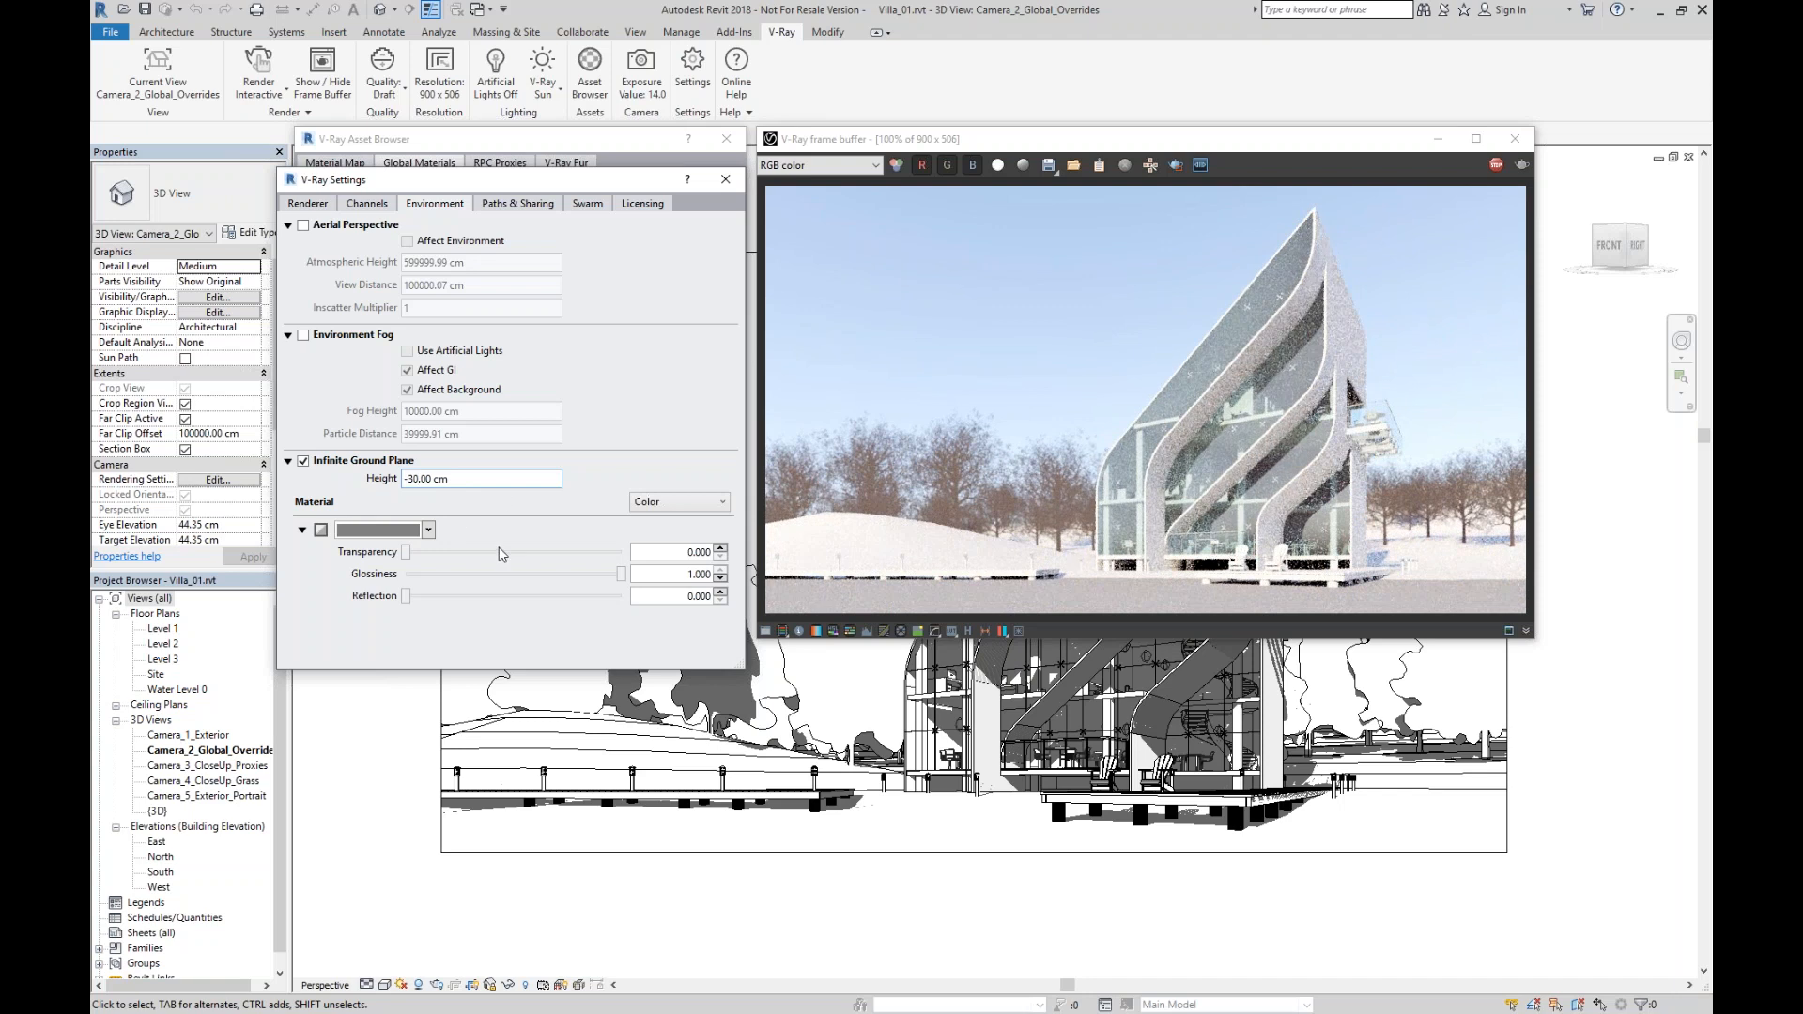
# Give the infinite ground plane the slate blue-grey color #708090 and set its reflection to 1.000.
pyautogui.click(429, 532)
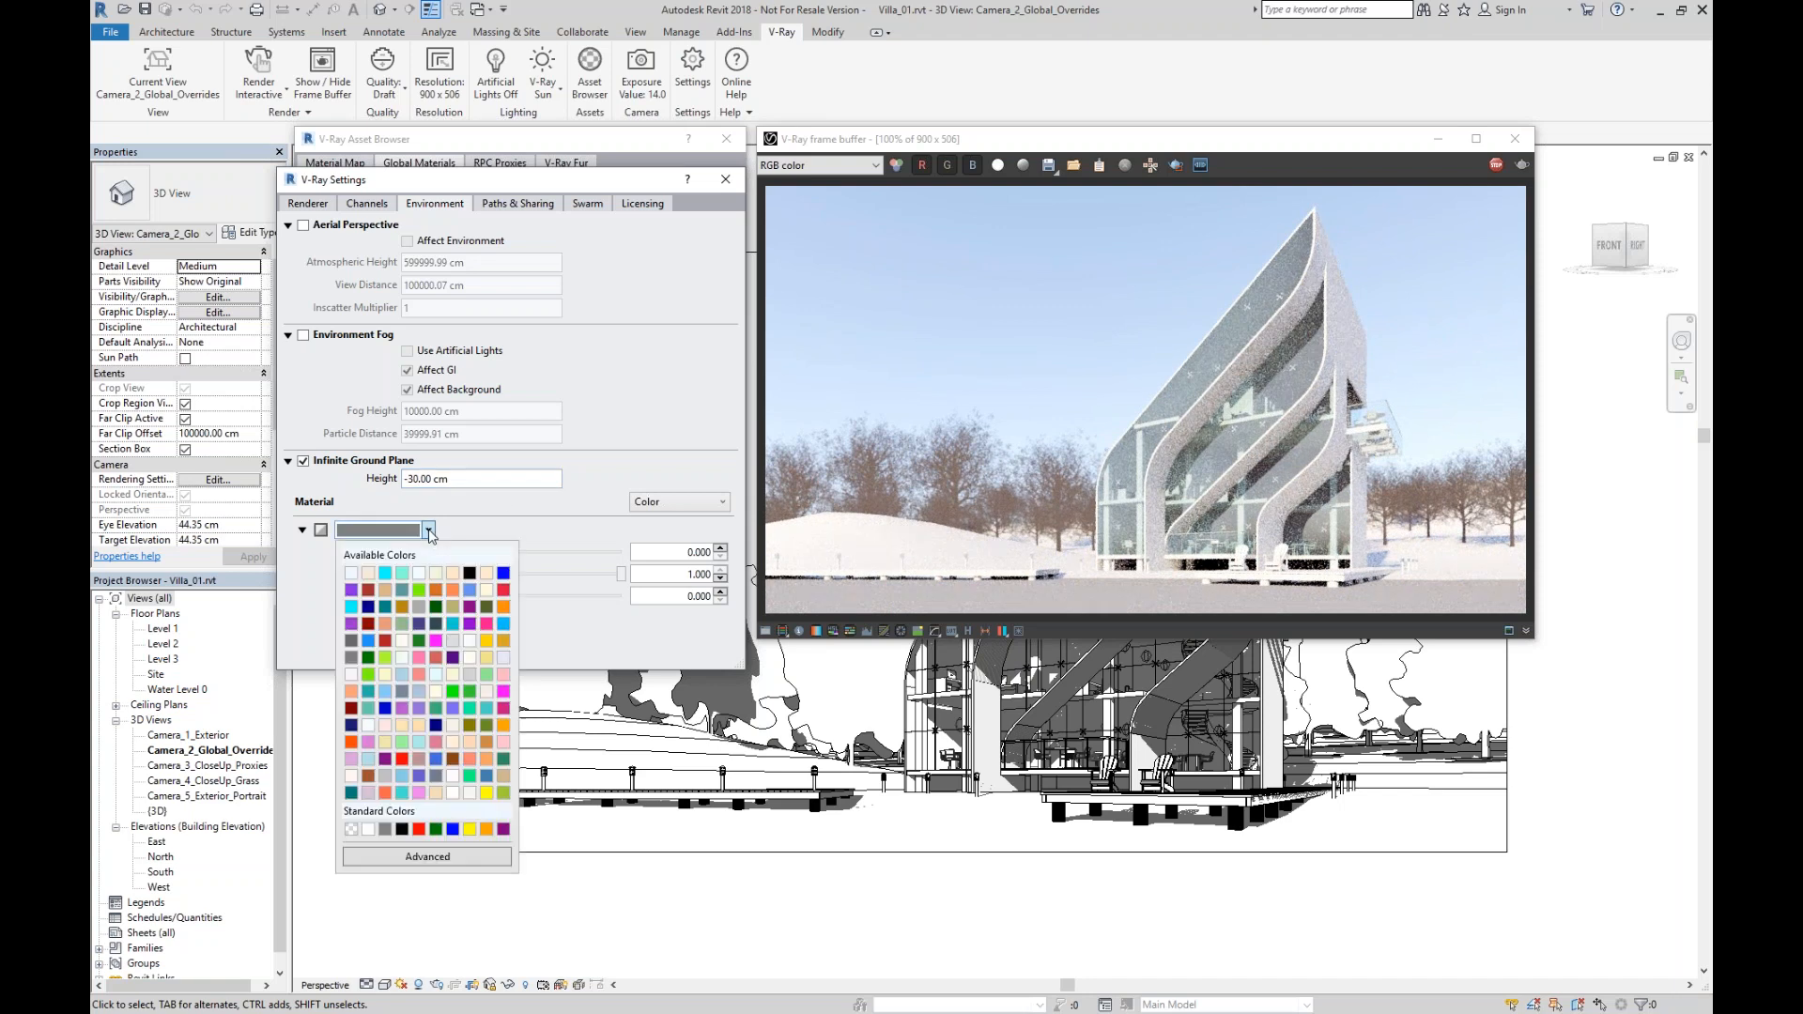
pyautogui.click(435, 775)
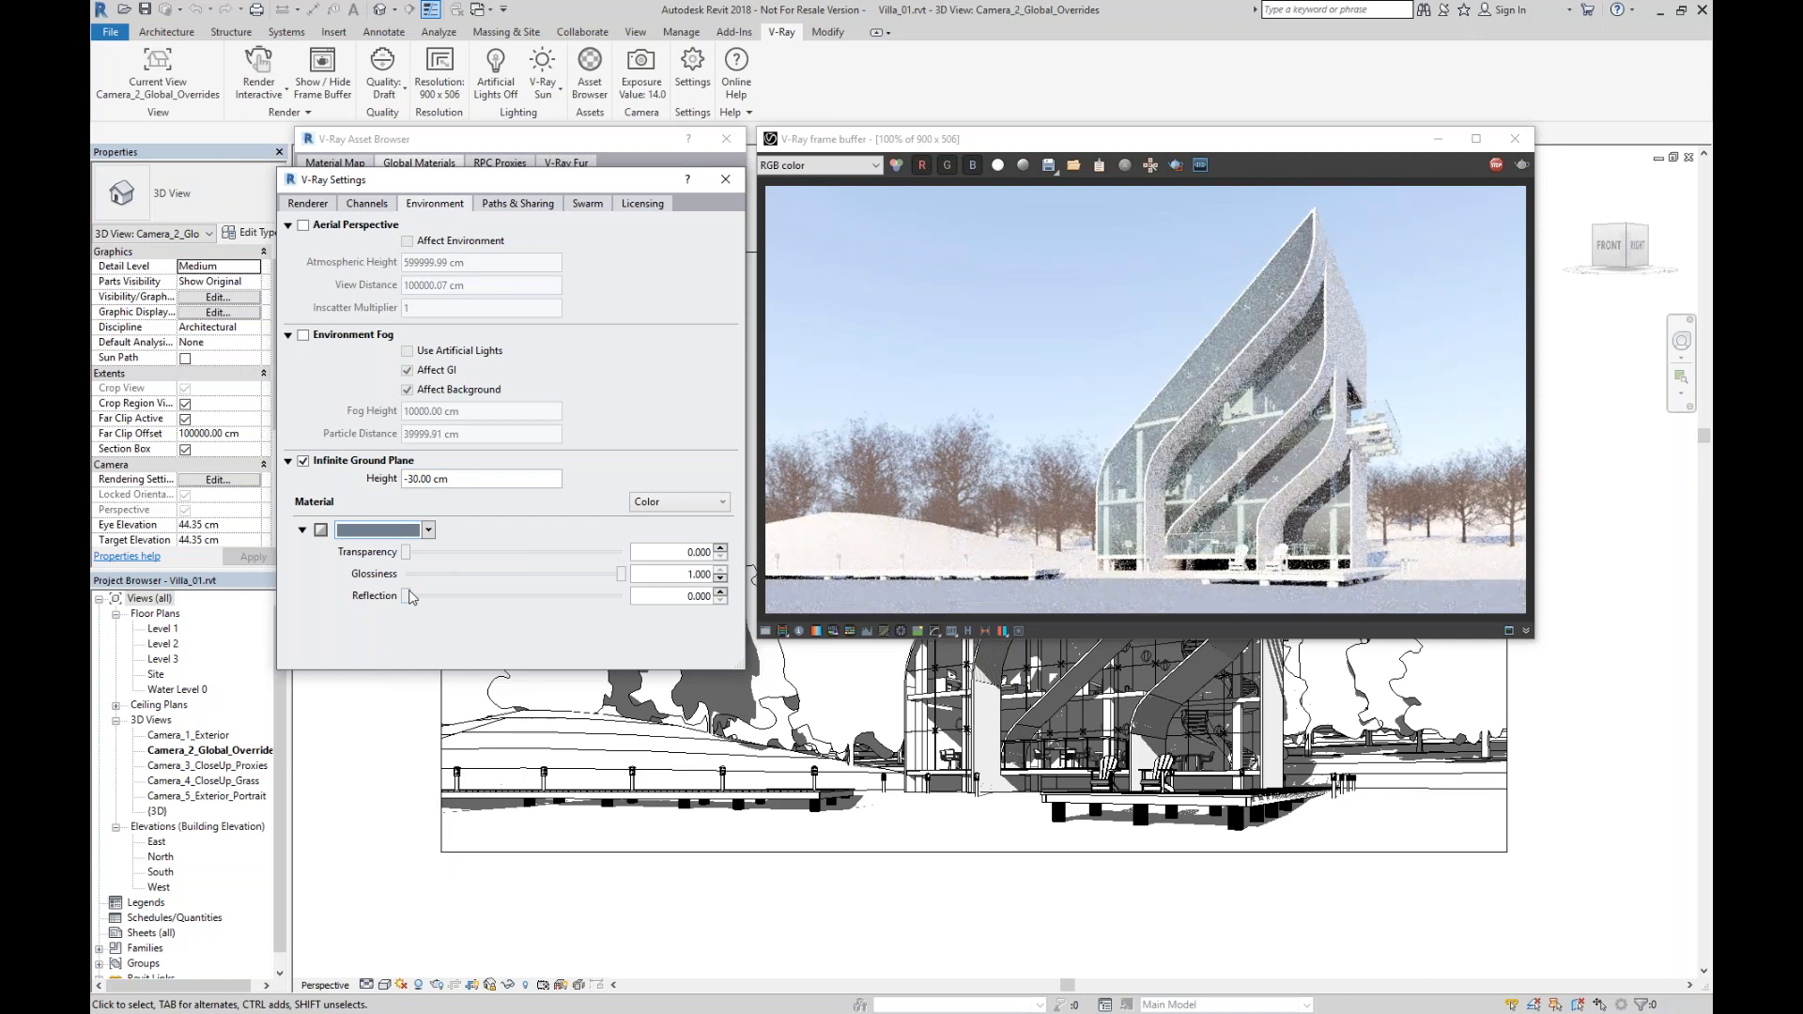
pyautogui.moveTo(405, 601); pyautogui.dragTo(621, 597)
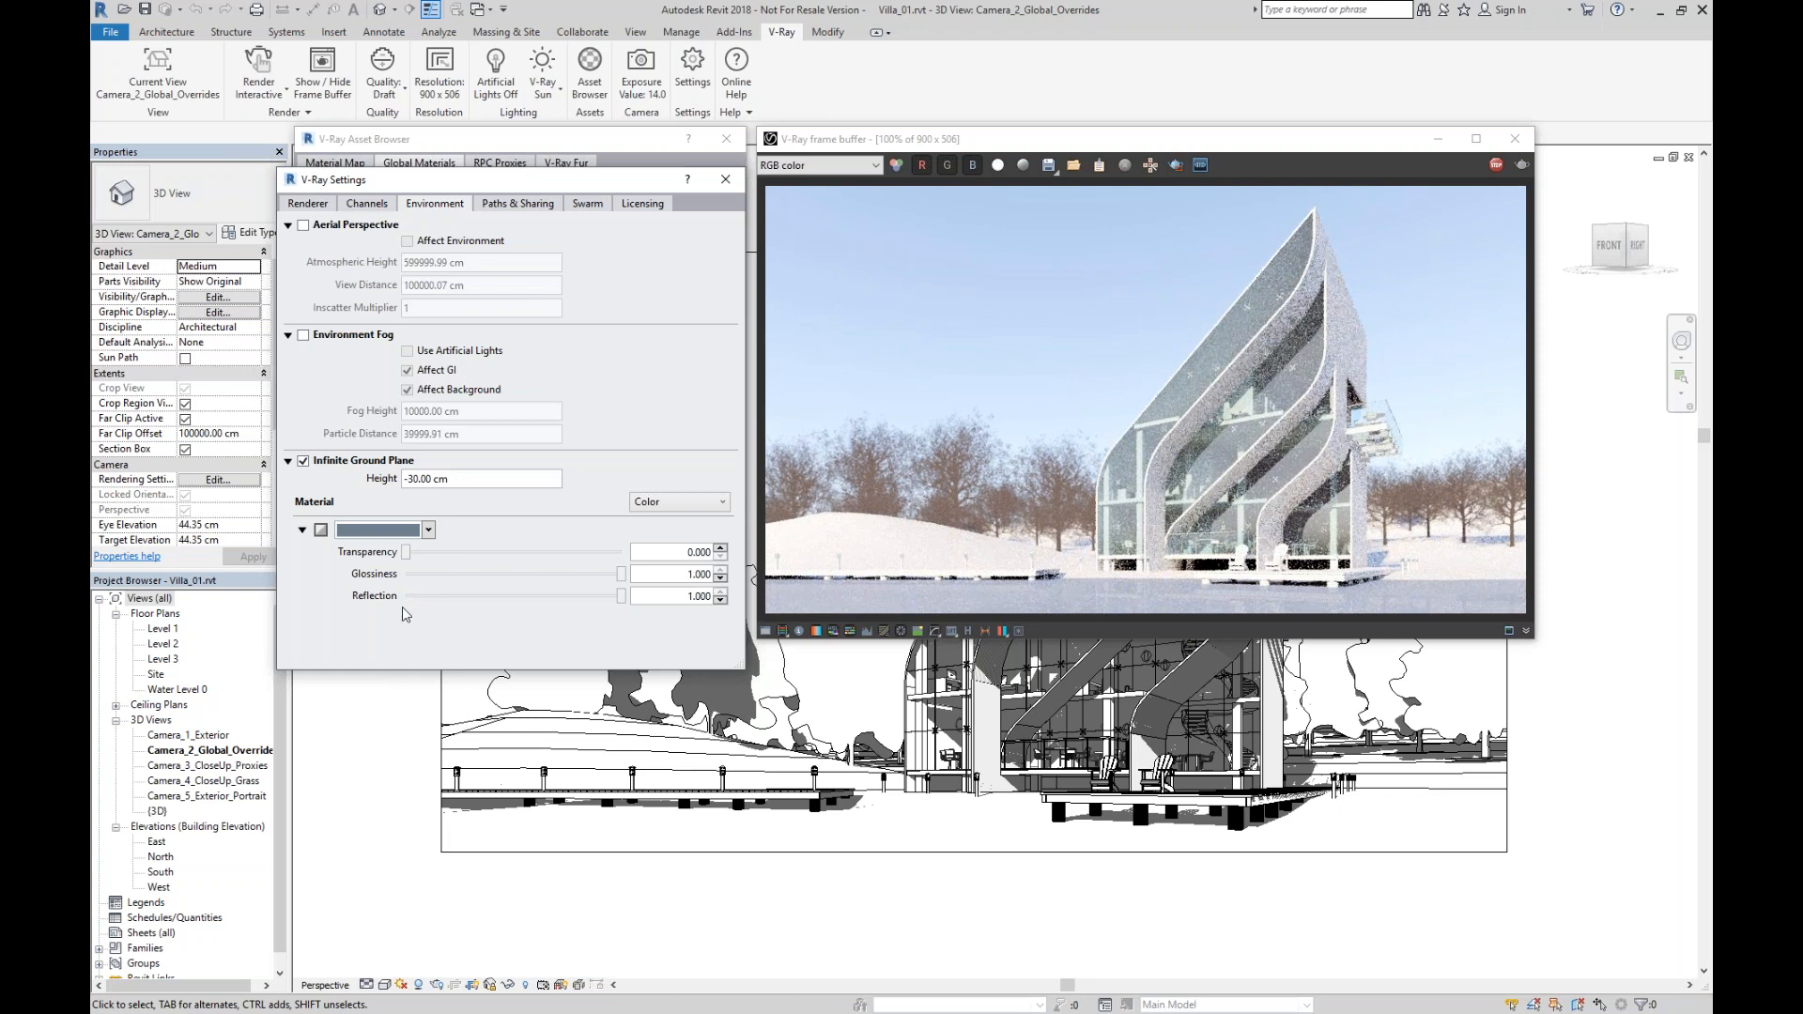
# Shift the ground plane color's hue to teal-grey #708C90, then close the V-Ray settings and the Asset Browser.
pyautogui.click(429, 529)
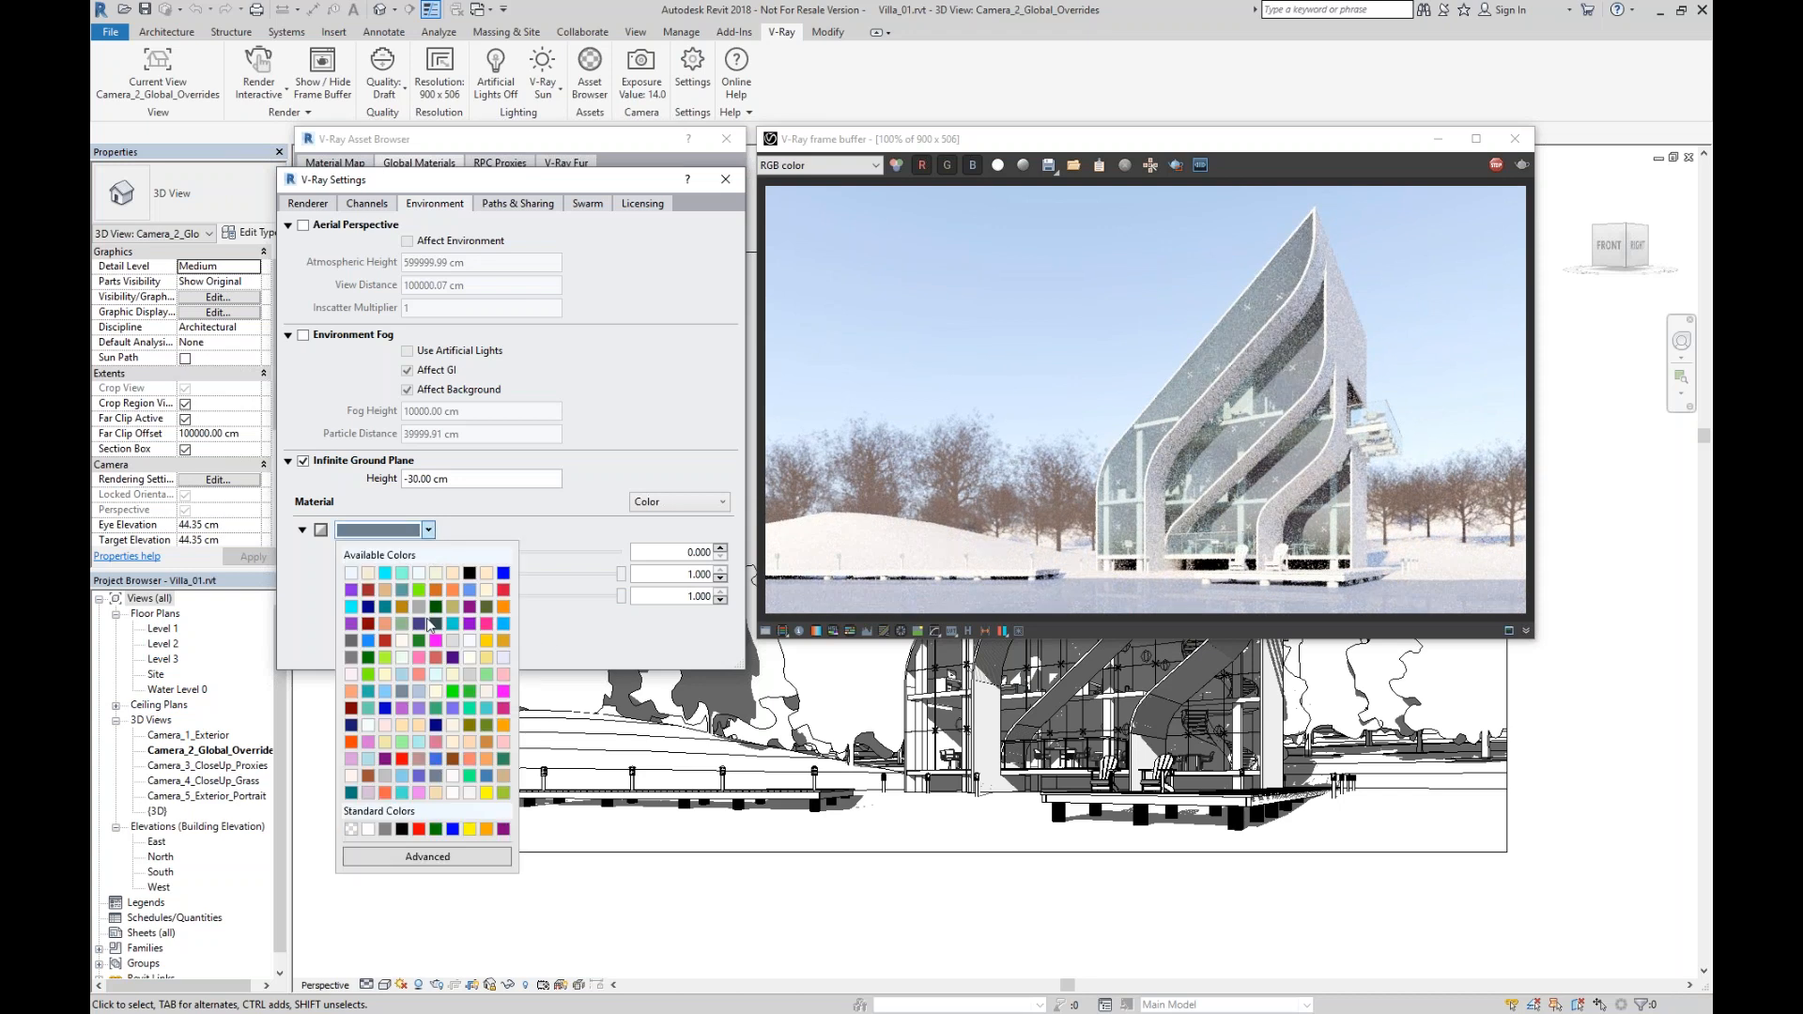
pyautogui.click(444, 862)
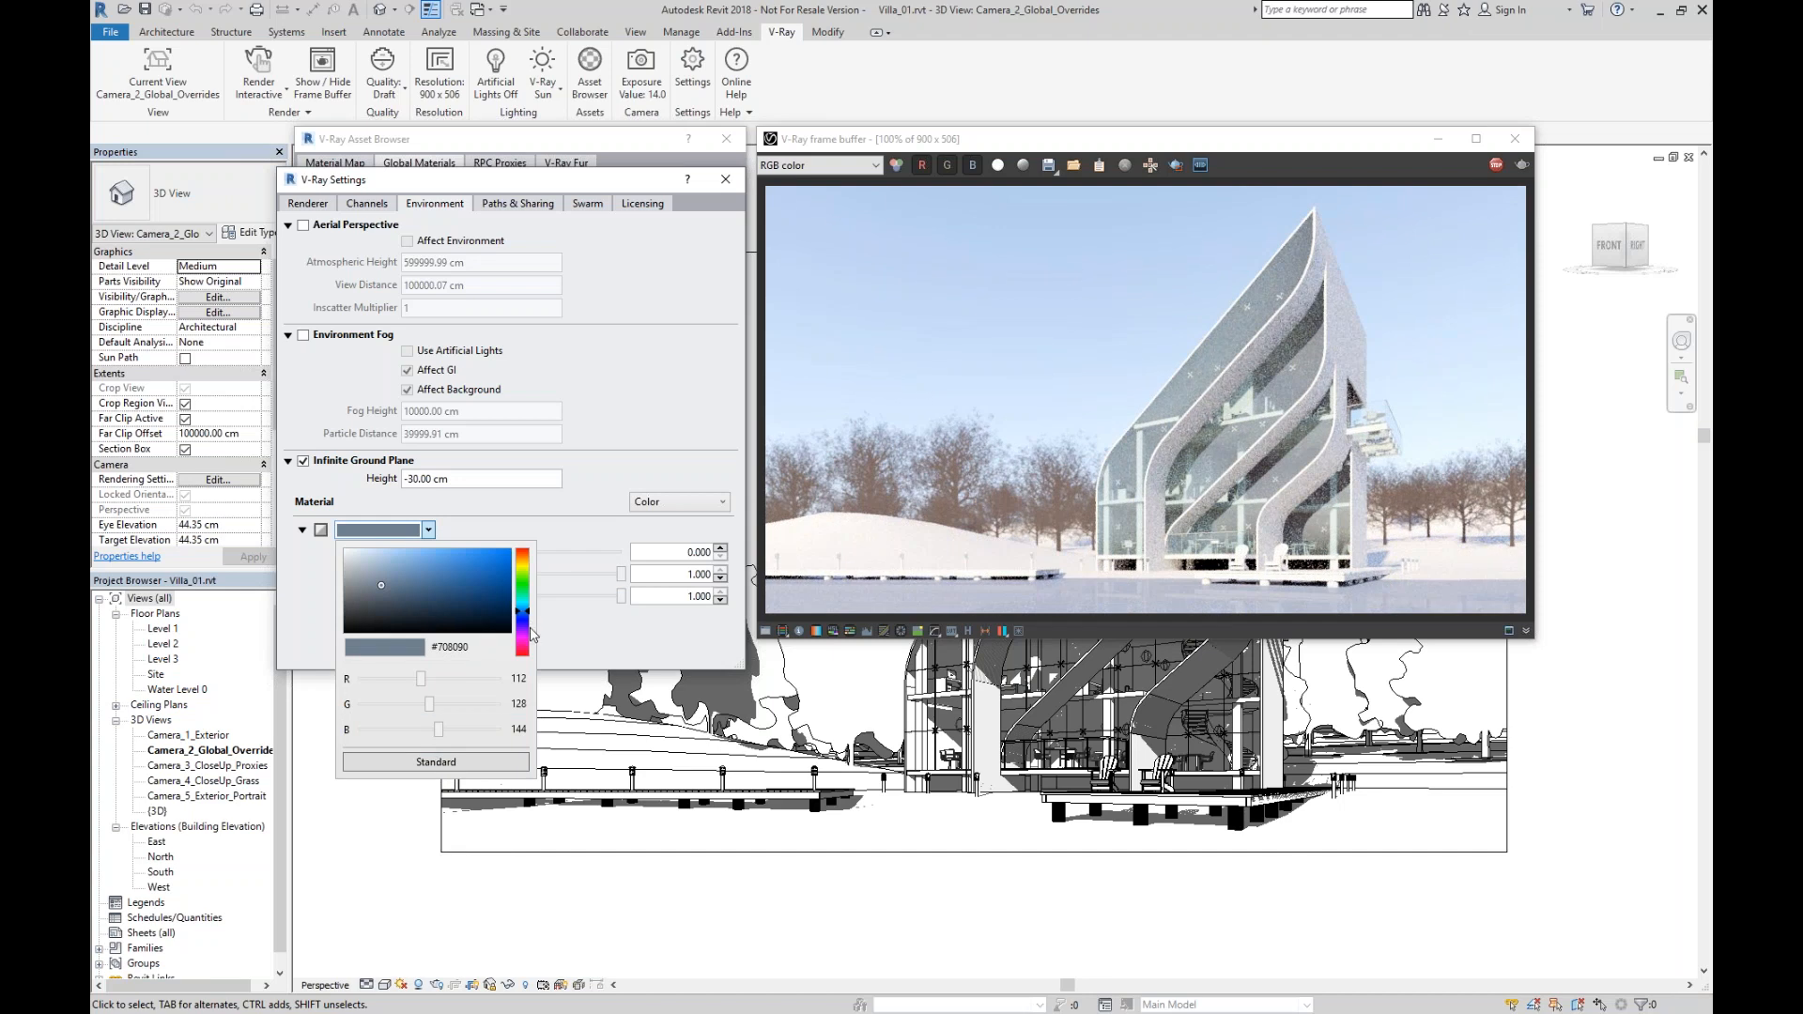
pyautogui.click(530, 614)
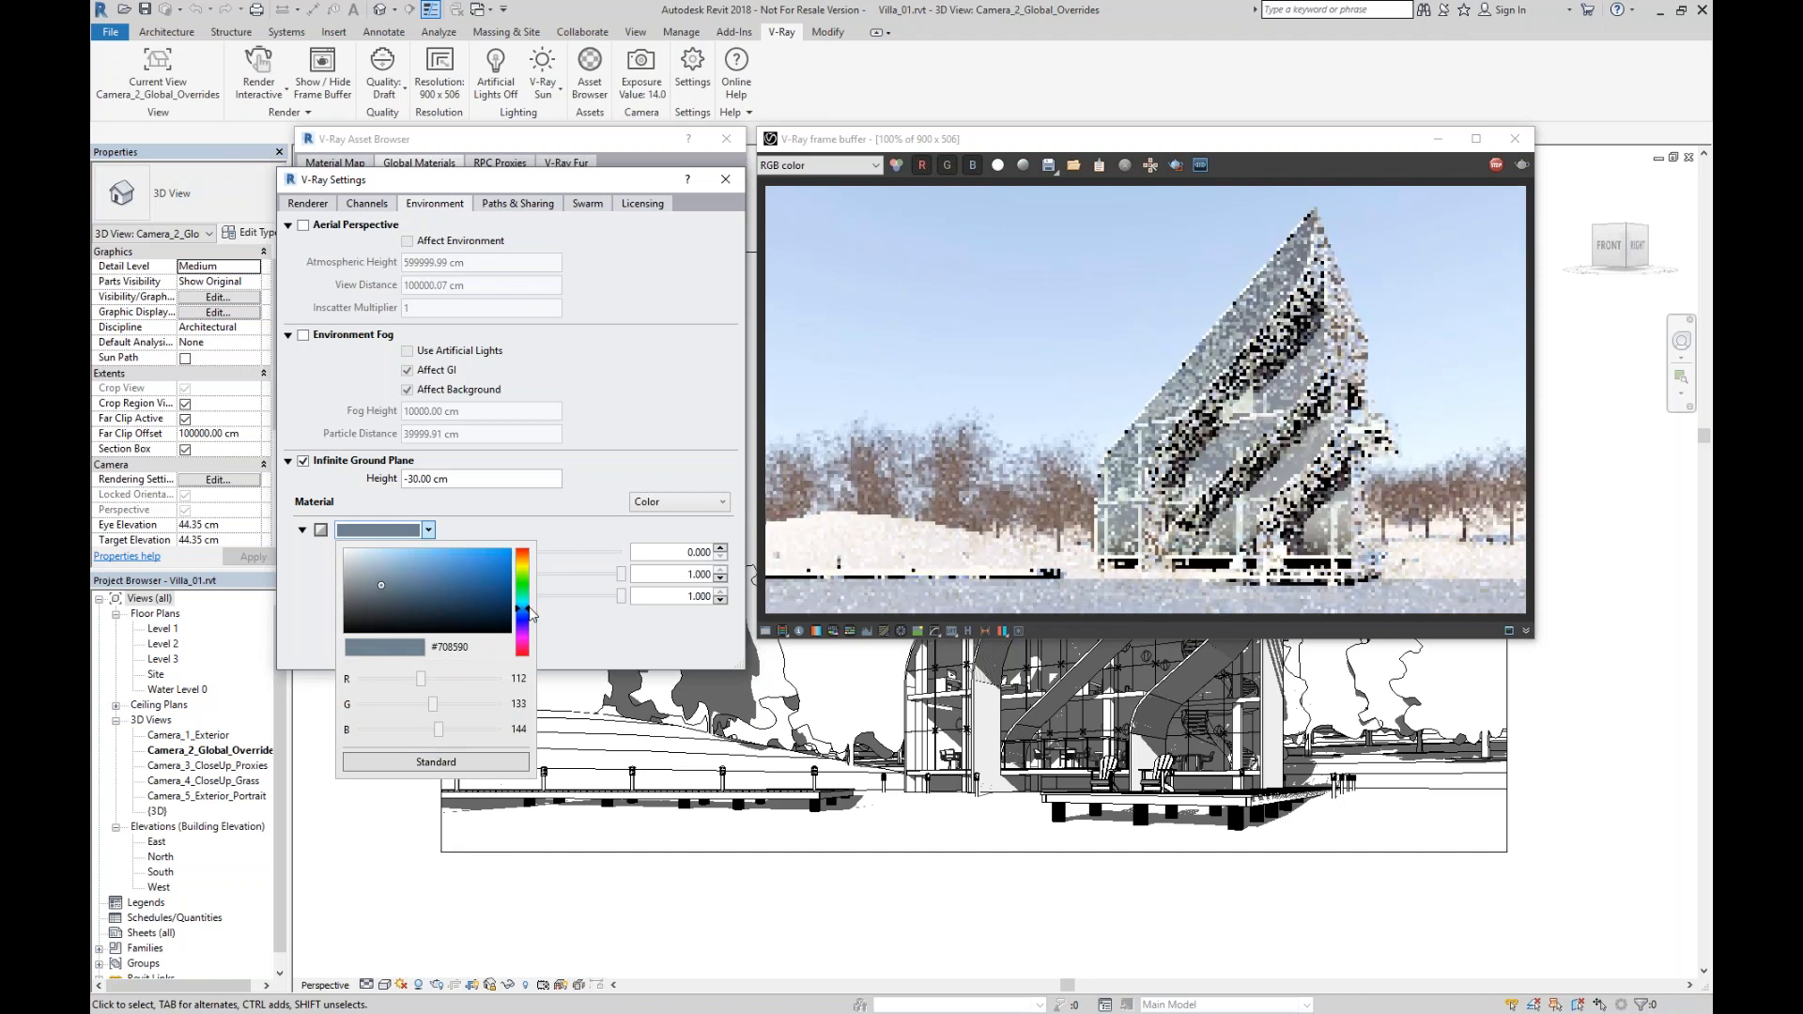
pyautogui.moveTo(531, 613); pyautogui.dragTo(528, 604)
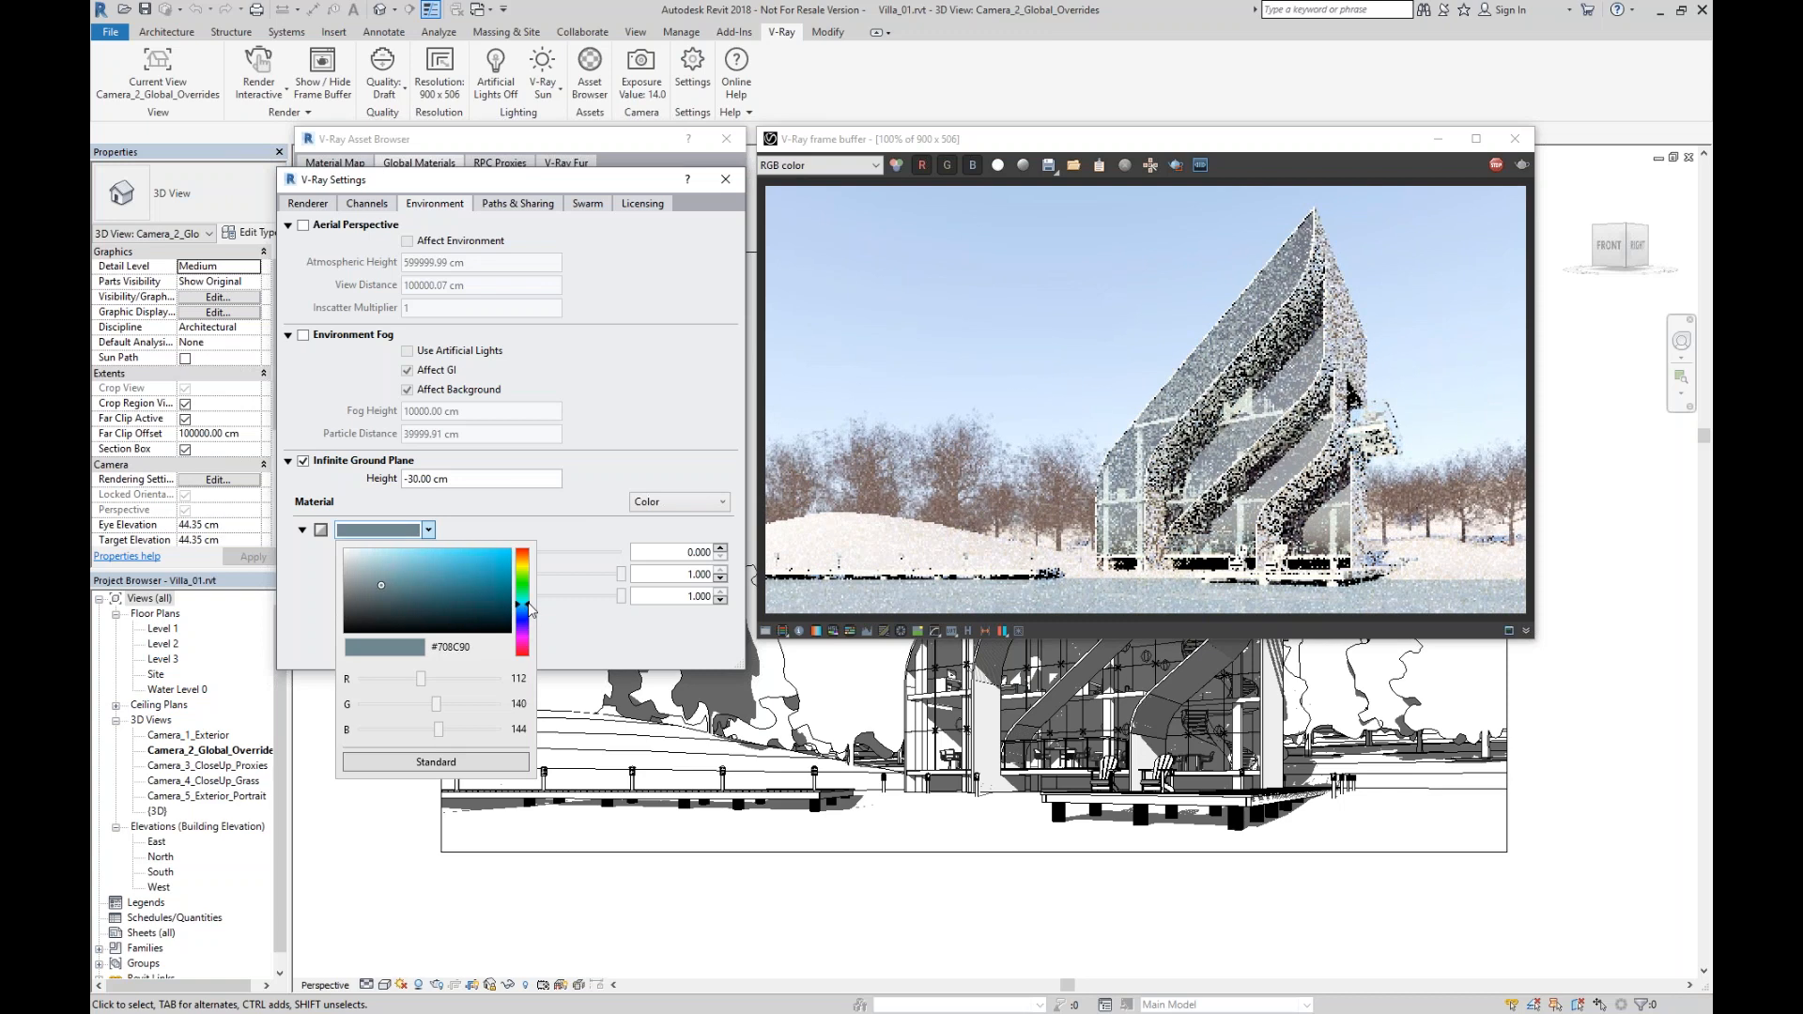
pyautogui.click(587, 637)
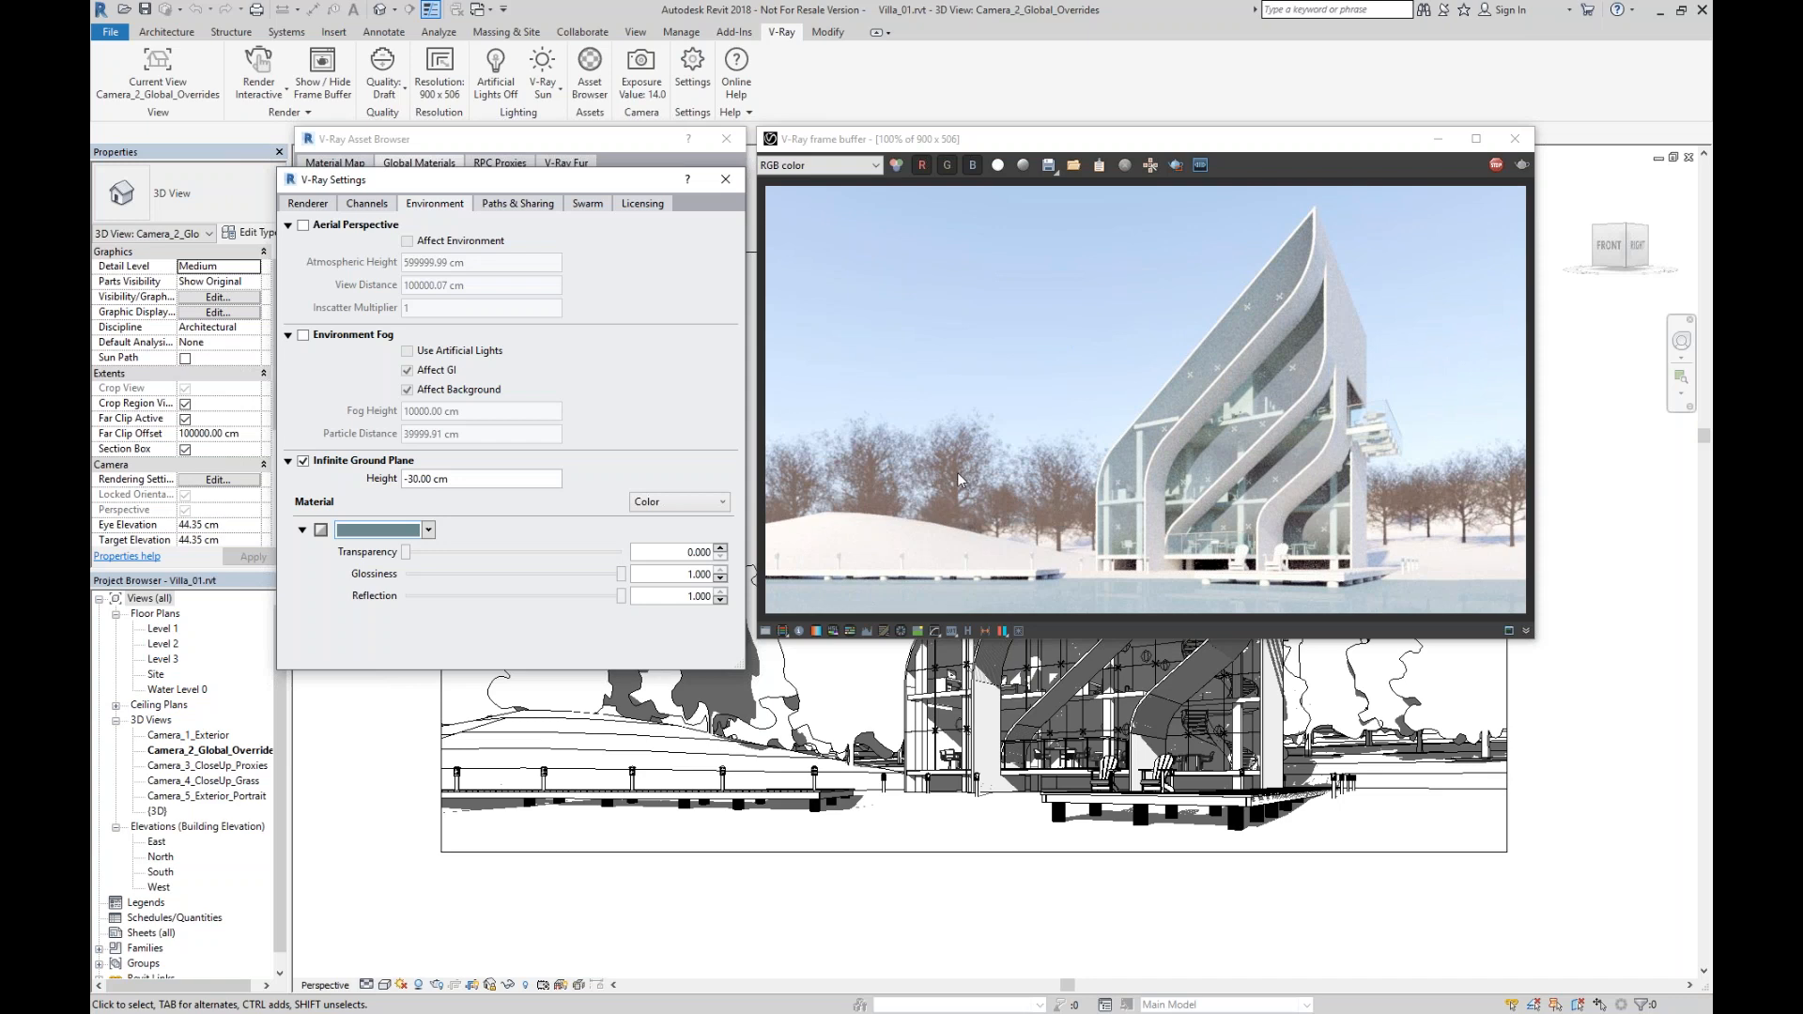
pyautogui.click(728, 183)
pyautogui.click(726, 140)
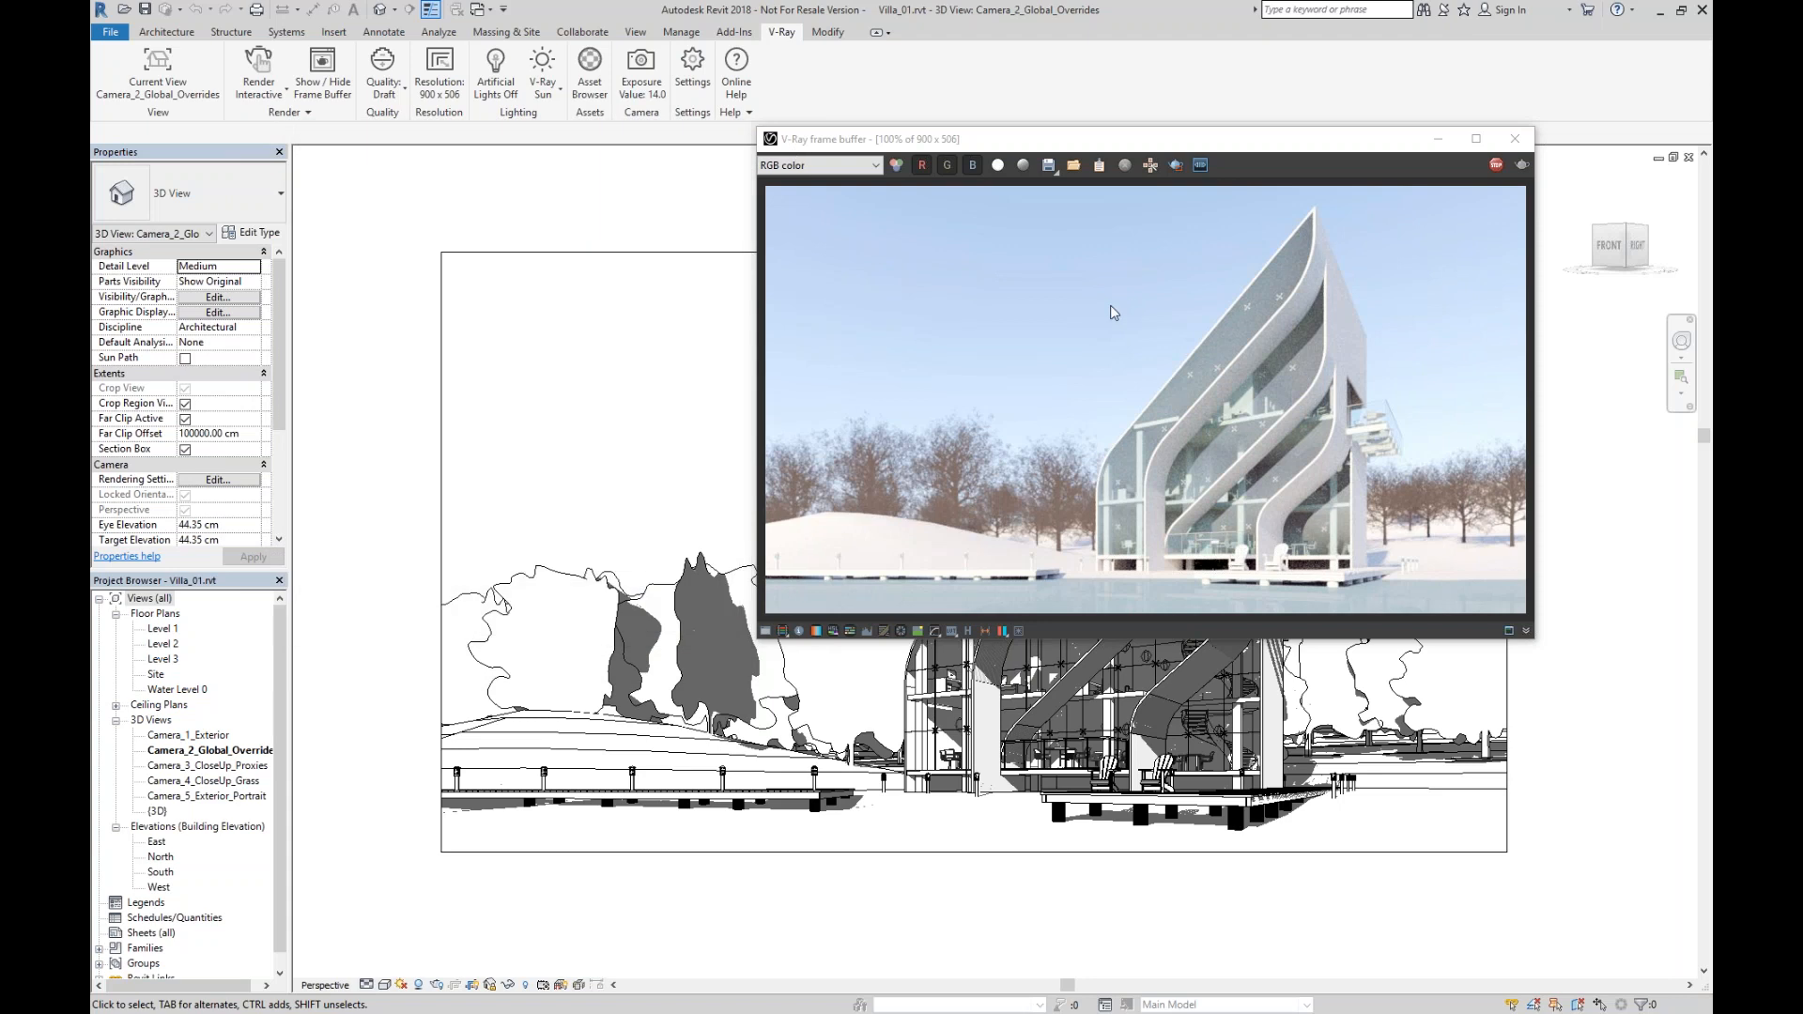
# Switch the lighting from V-Ray Sun to Dome Light and set the dome intensity to 50.
pyautogui.click(550, 94)
pyautogui.click(586, 160)
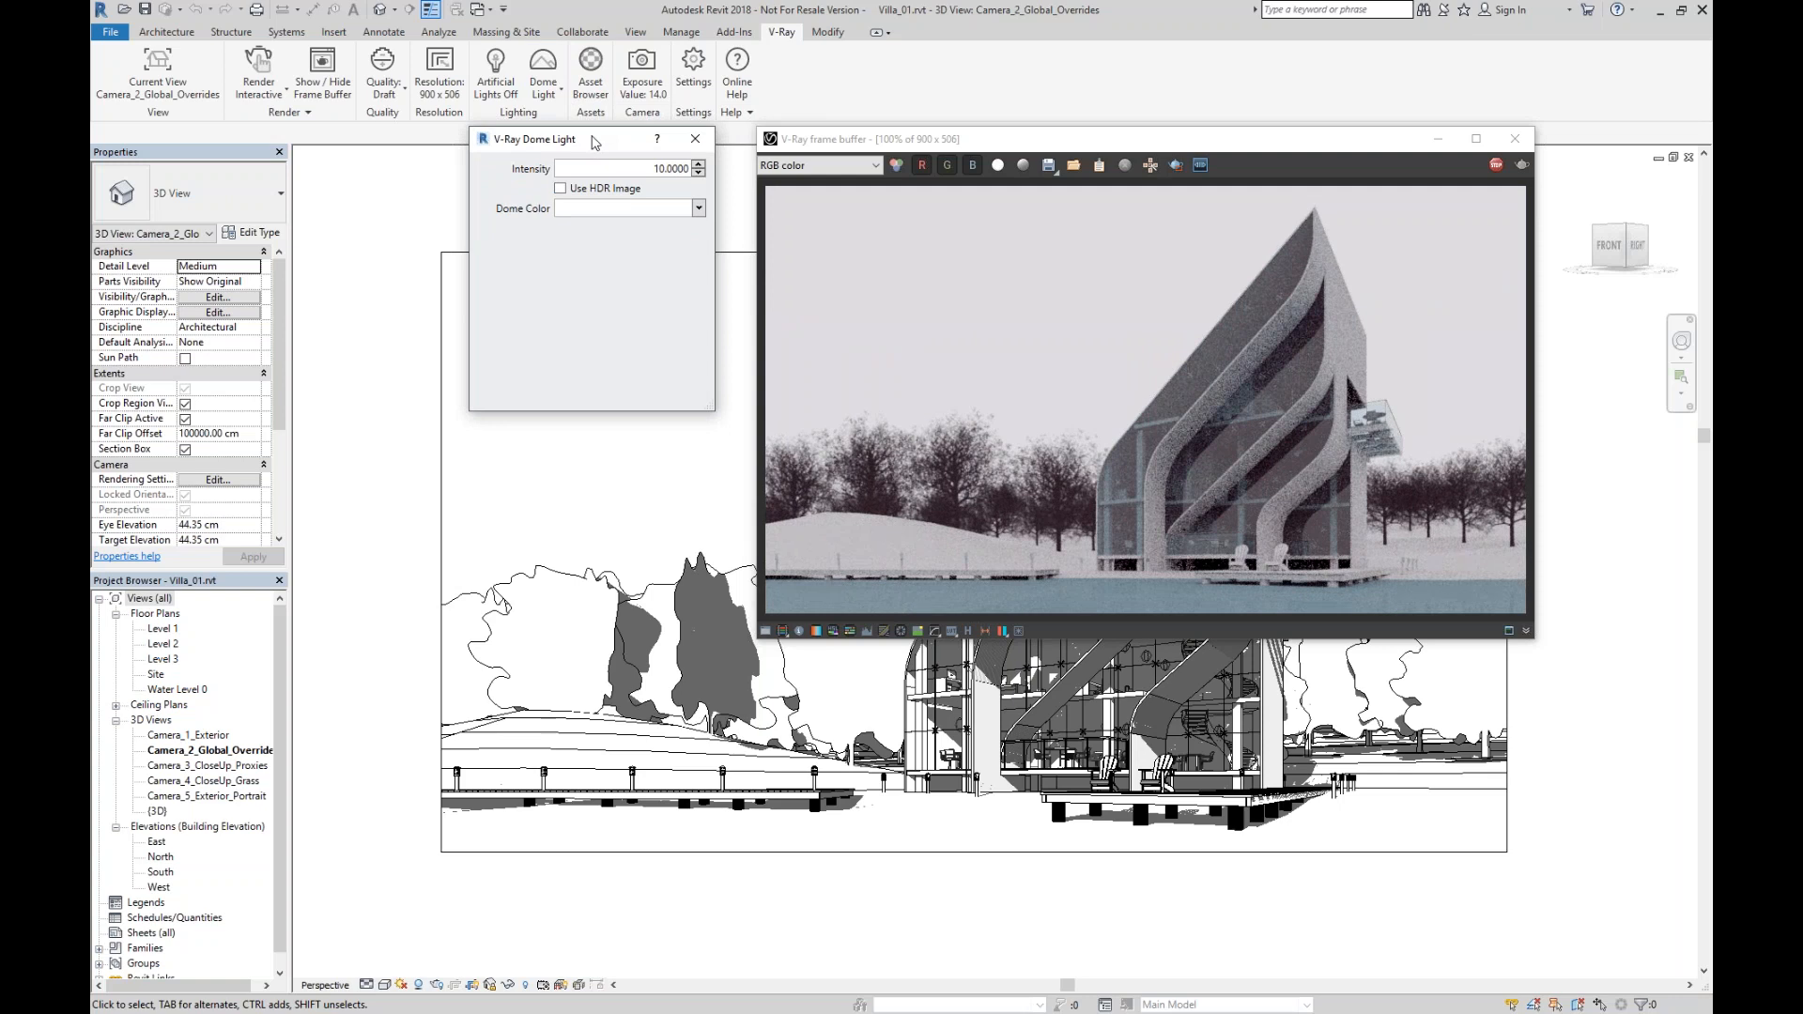
pyautogui.doubleClick(605, 167)
pyautogui.write('50')
pyautogui.press('Return')
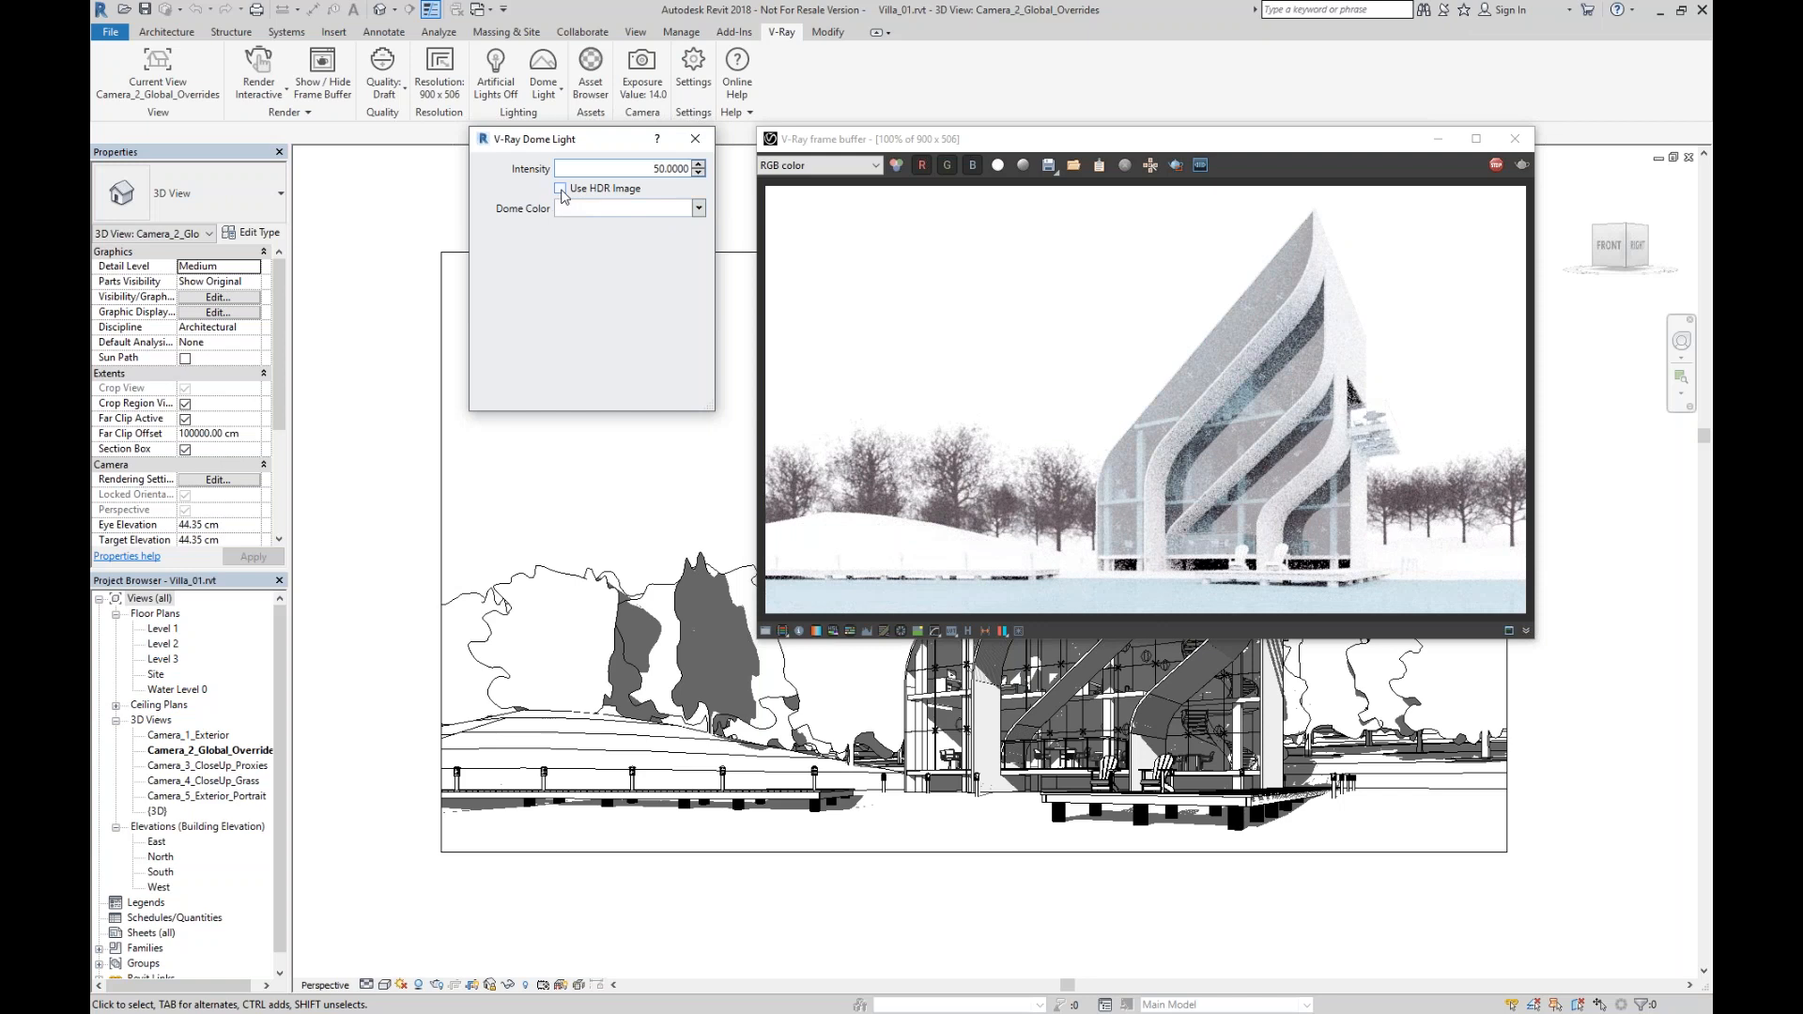
# Enable the dome light's HDR image and load 05-28_Day_D from the project's files on Volume (E:).
pyautogui.click(561, 189)
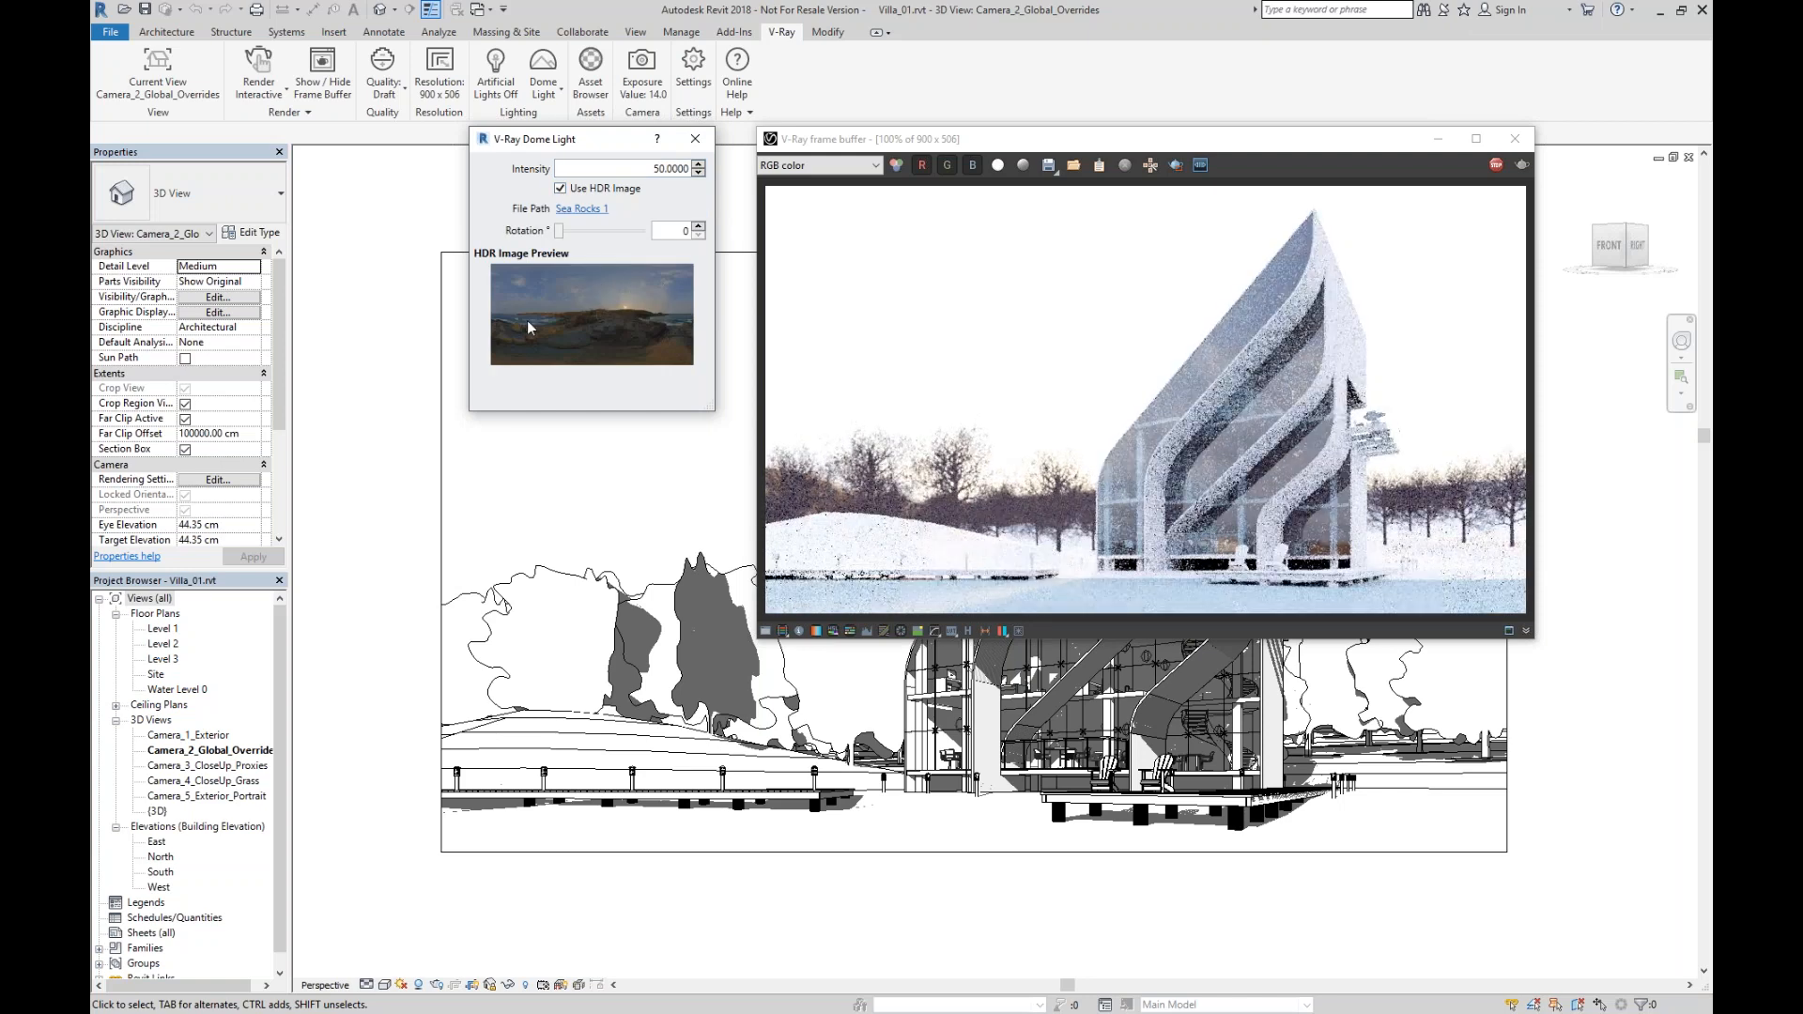
pyautogui.click(581, 208)
pyautogui.moveTo(677, 172); pyautogui.dragTo(433, 317)
pyautogui.click(300, 652)
pyautogui.doubleClick(402, 573)
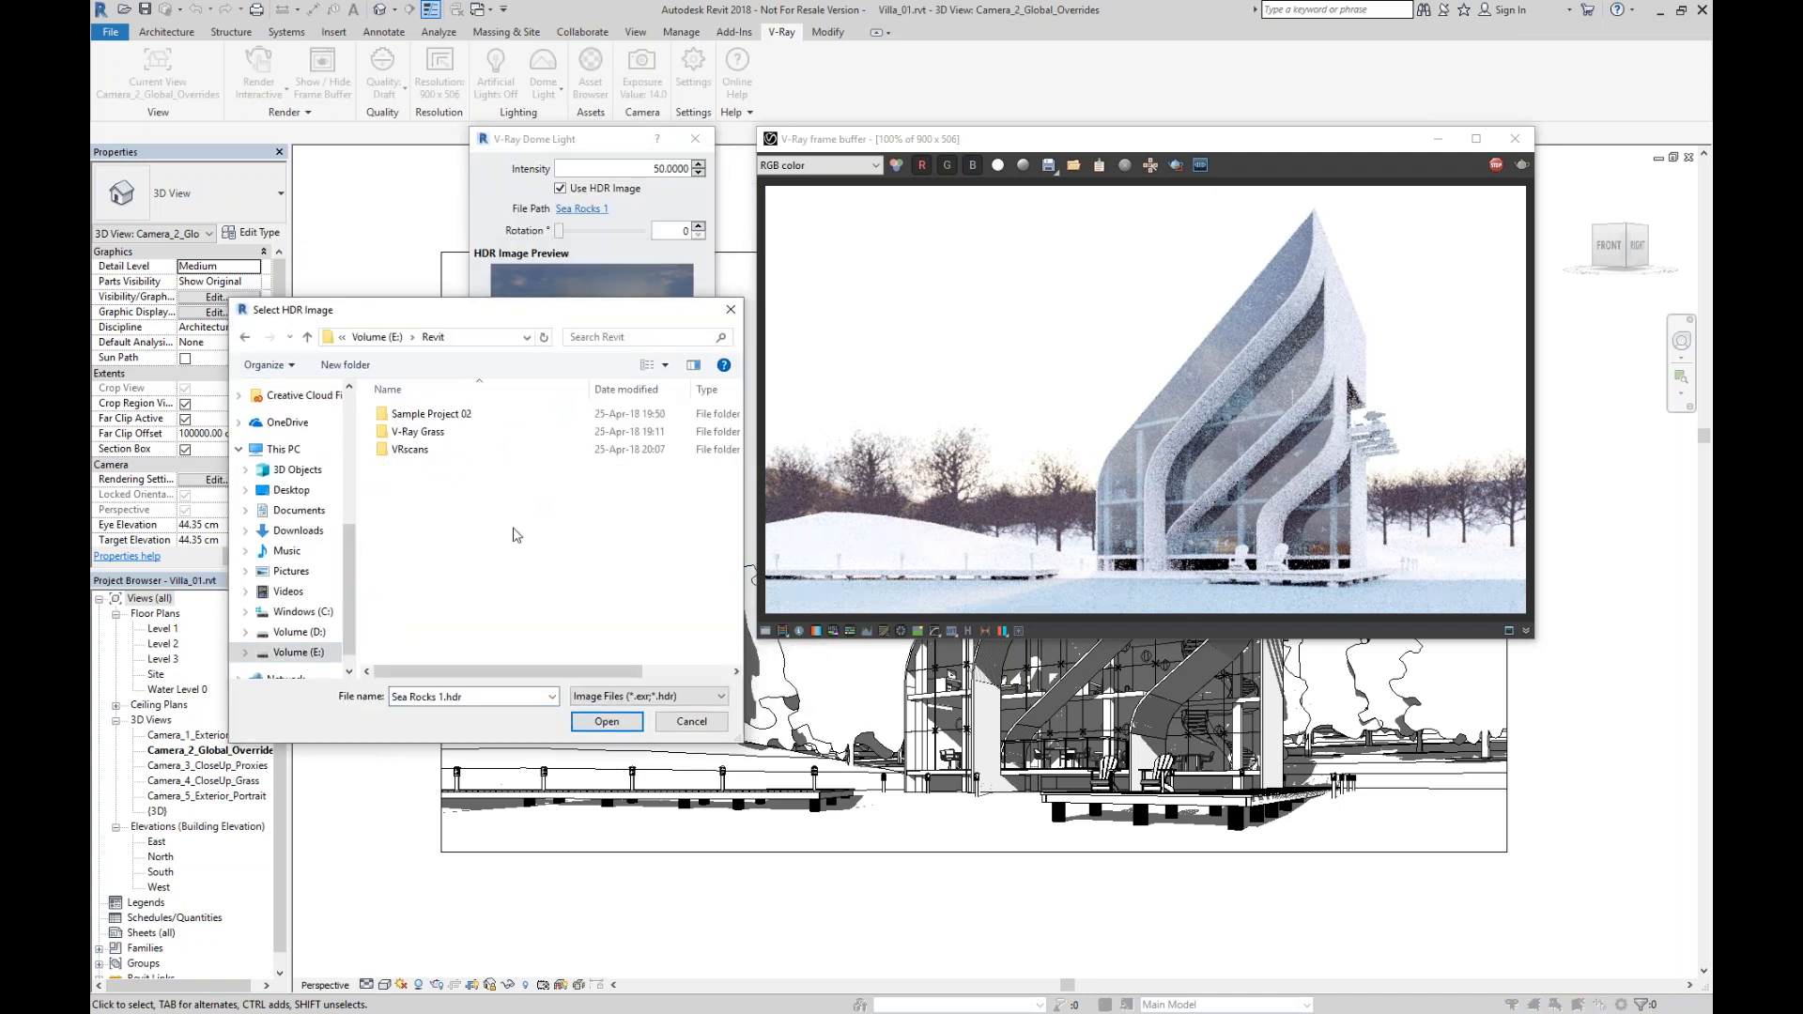
pyautogui.click(451, 417)
pyautogui.doubleClick(451, 417)
pyautogui.doubleClick(442, 414)
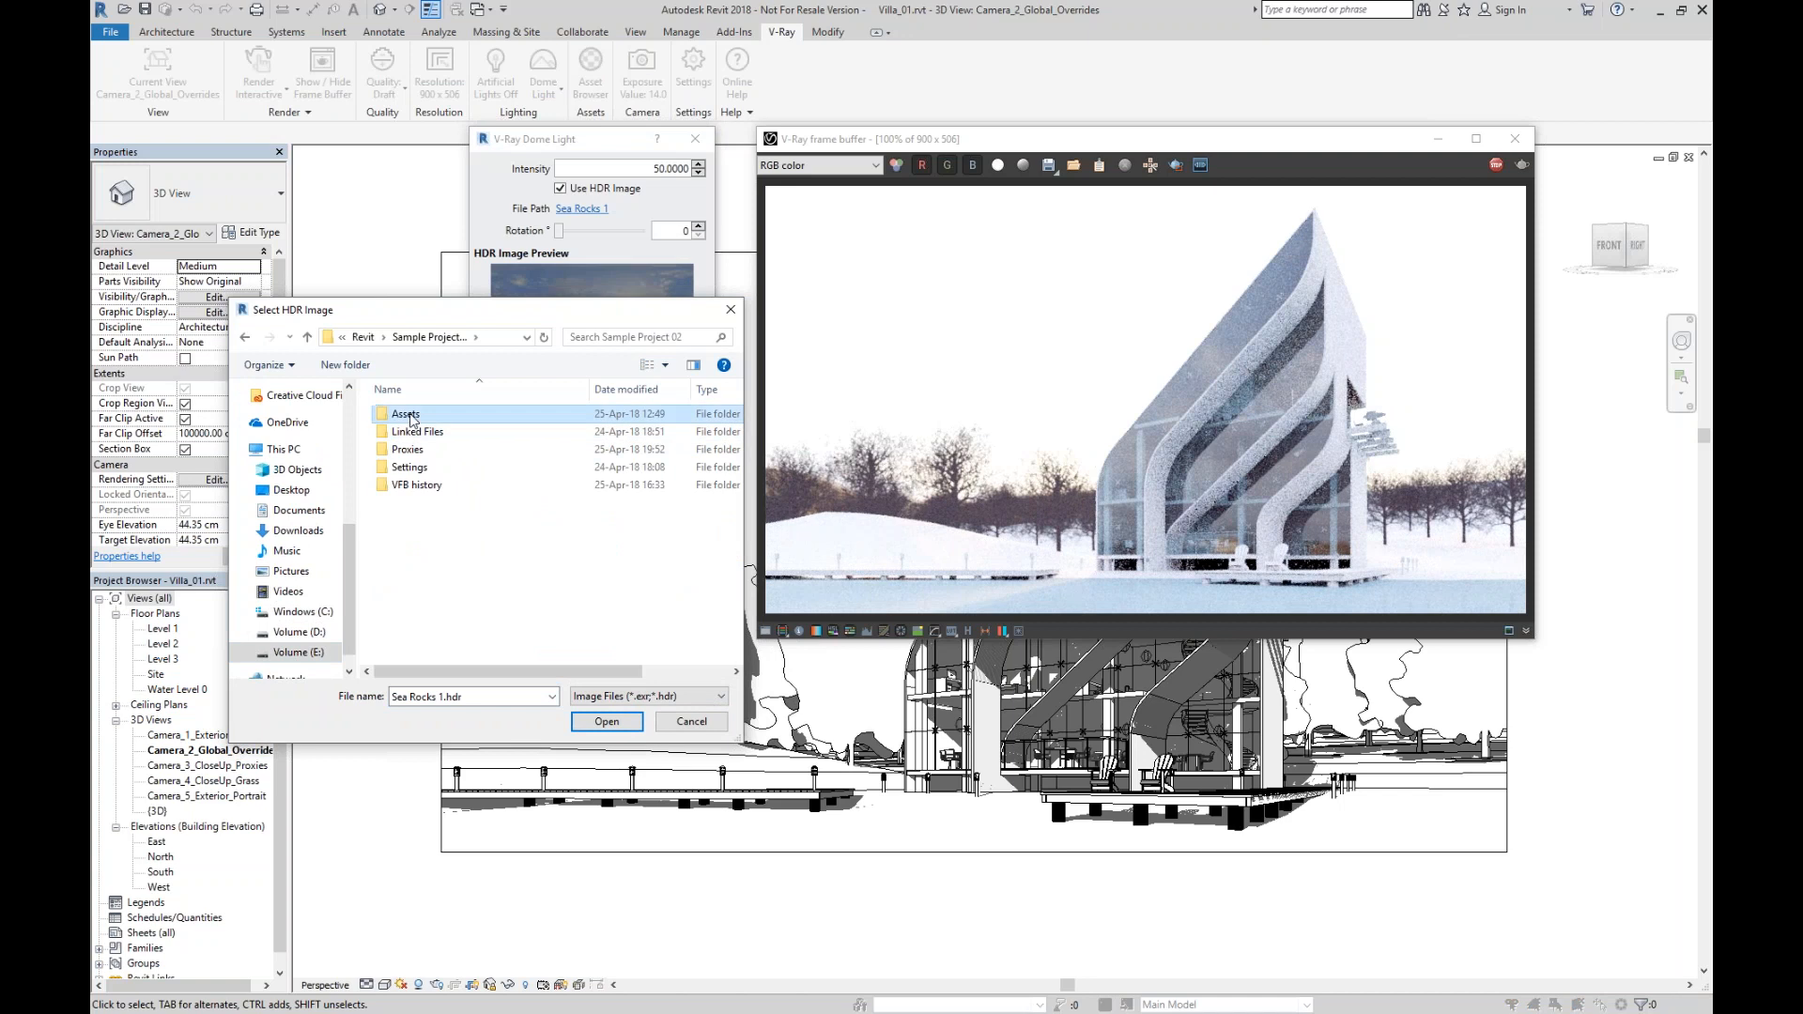
pyautogui.click(693, 430)
pyautogui.click(606, 721)
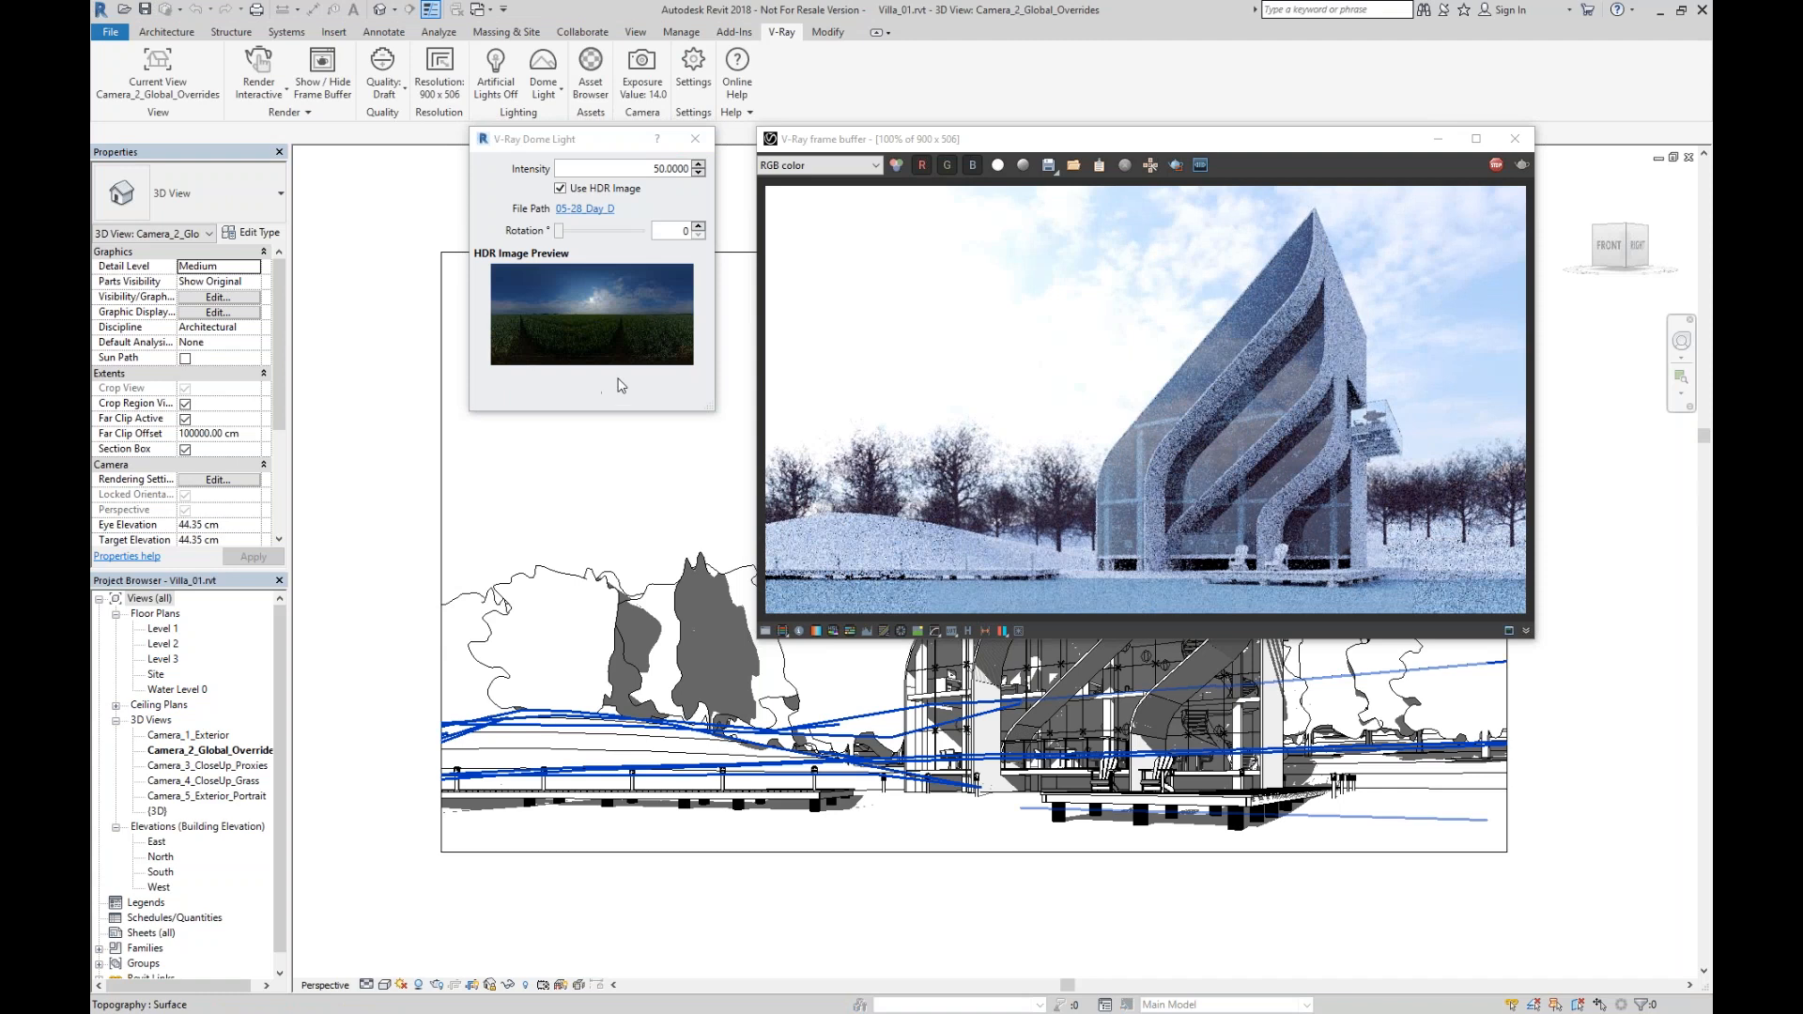
# Set the dome light's HDR rotation to 110 degrees and close the Dome Light settings.
pyautogui.click(672, 231)
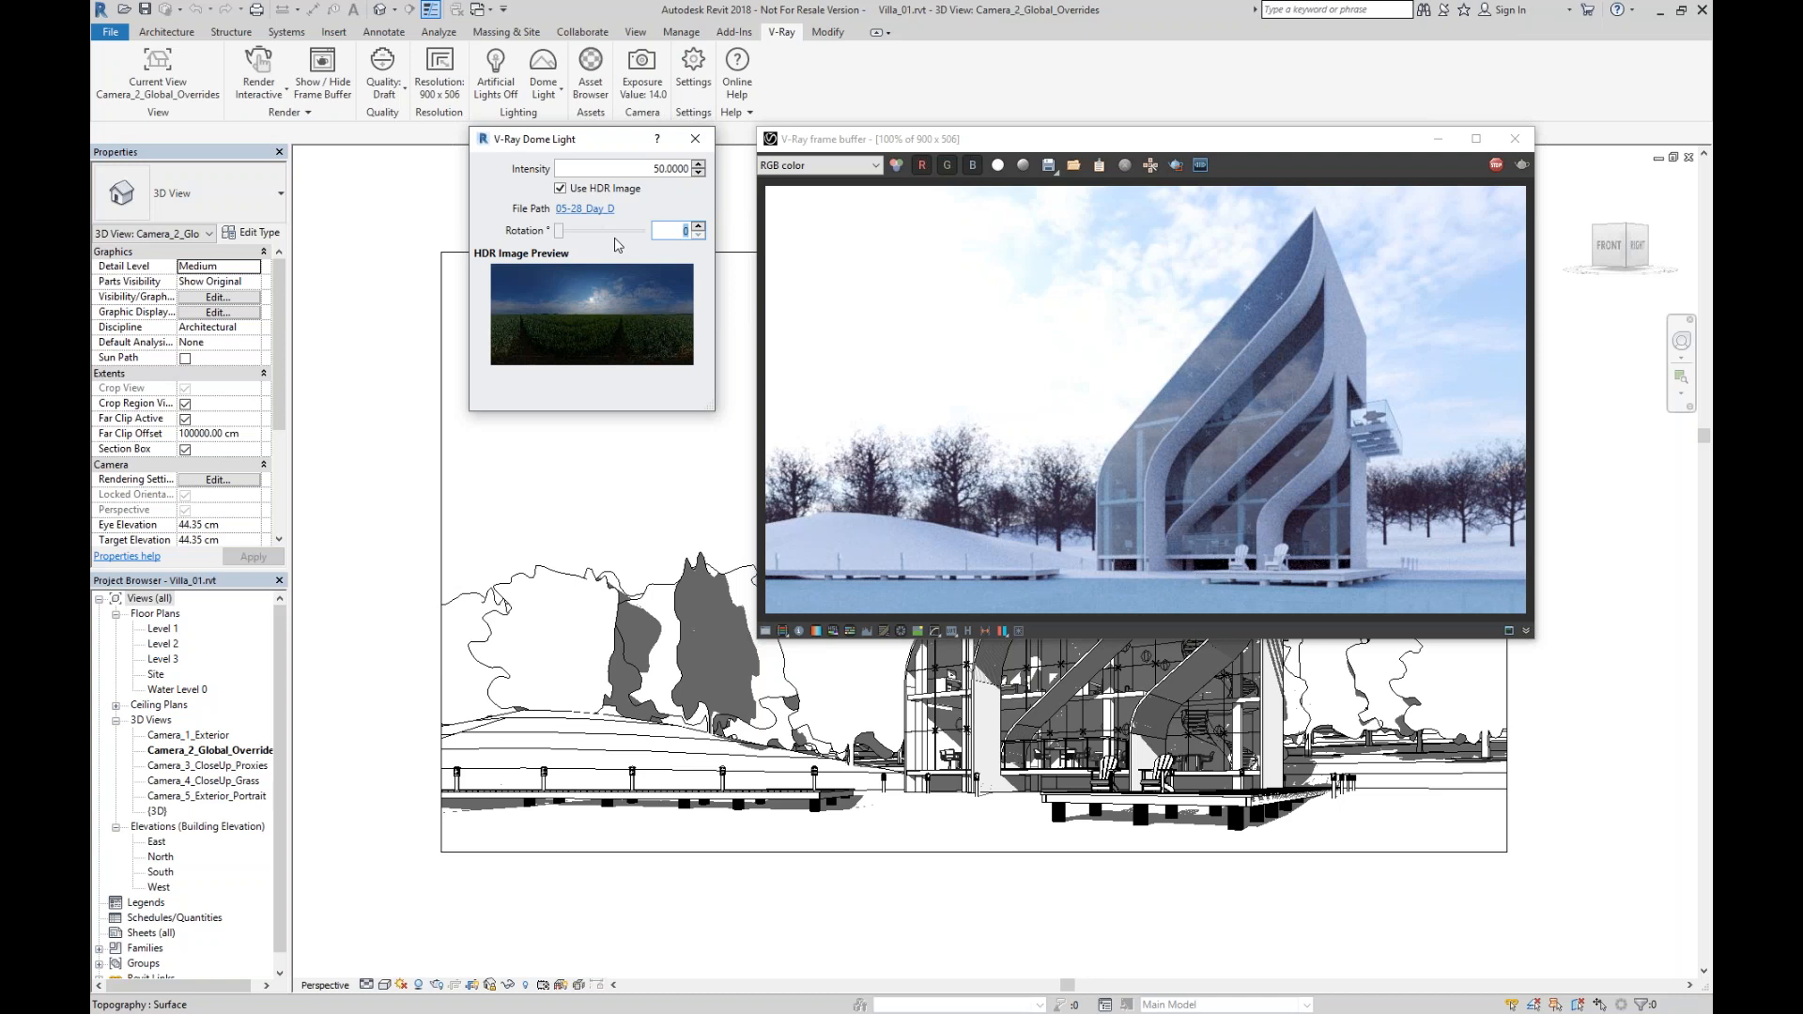
pyautogui.write('110')
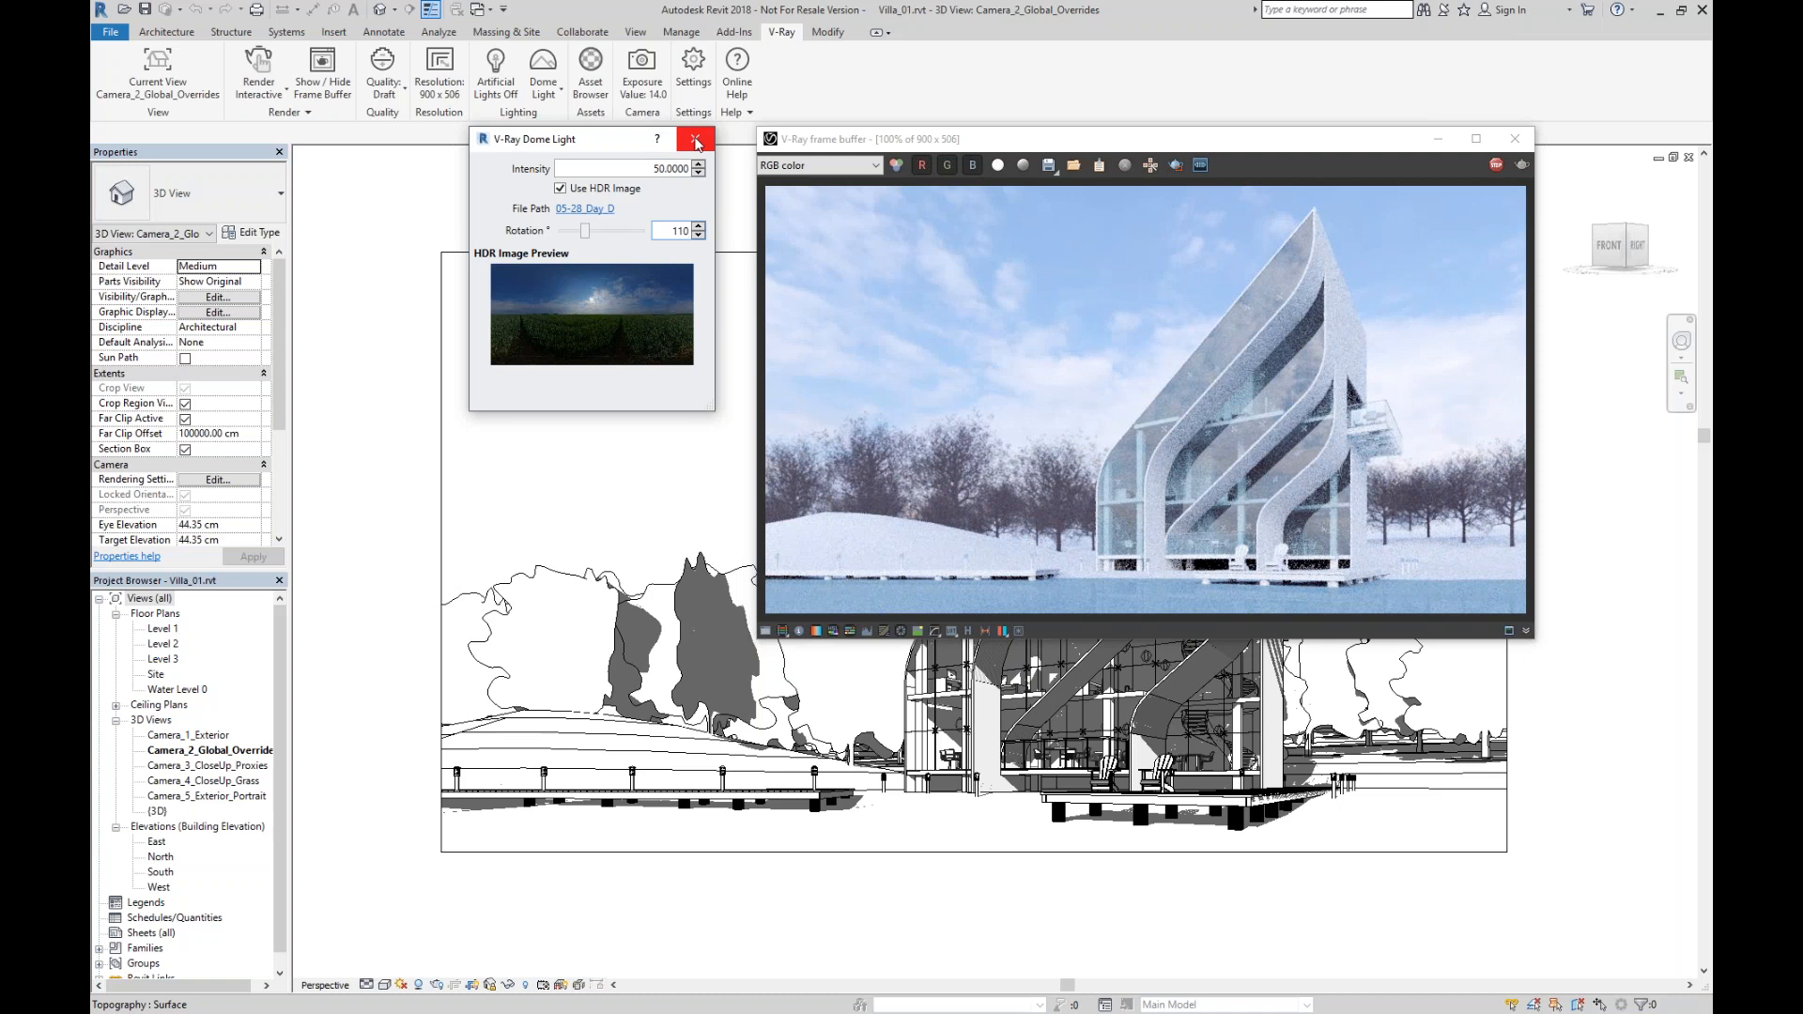
pyautogui.click(696, 141)
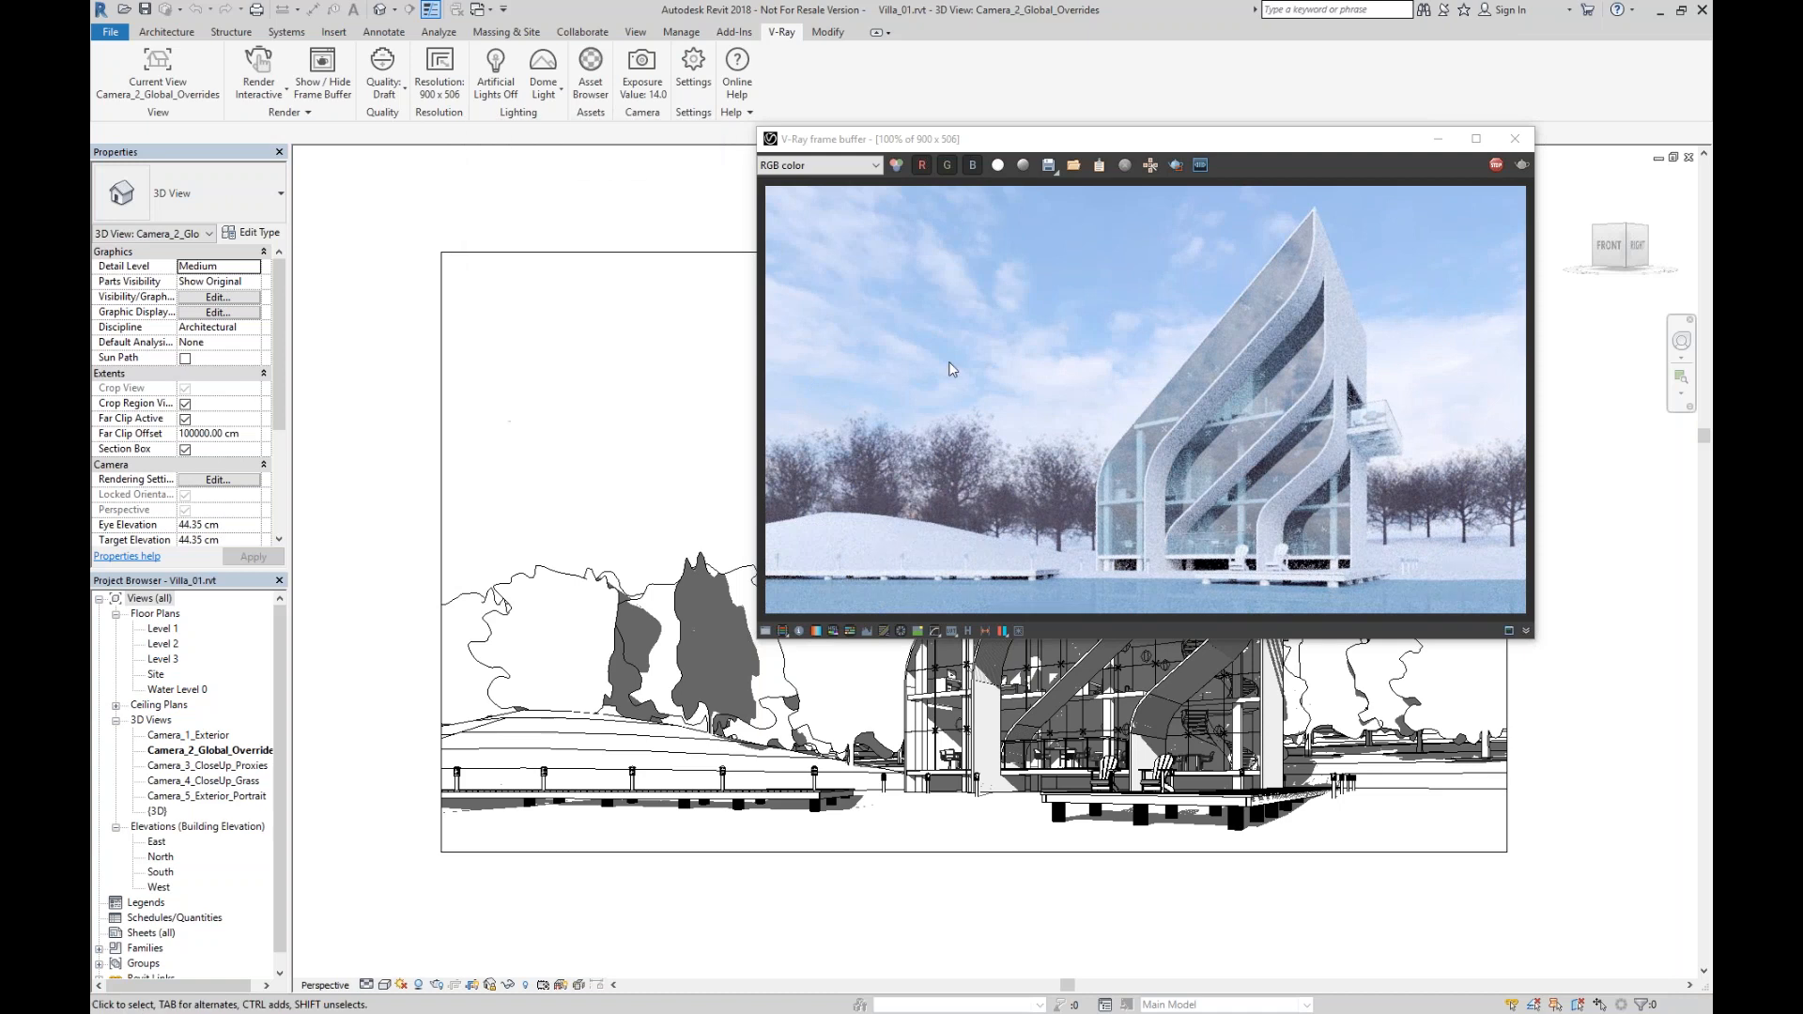
# Stop the interactive render and close the V-Ray frame buffer.
pyautogui.click(1439, 140)
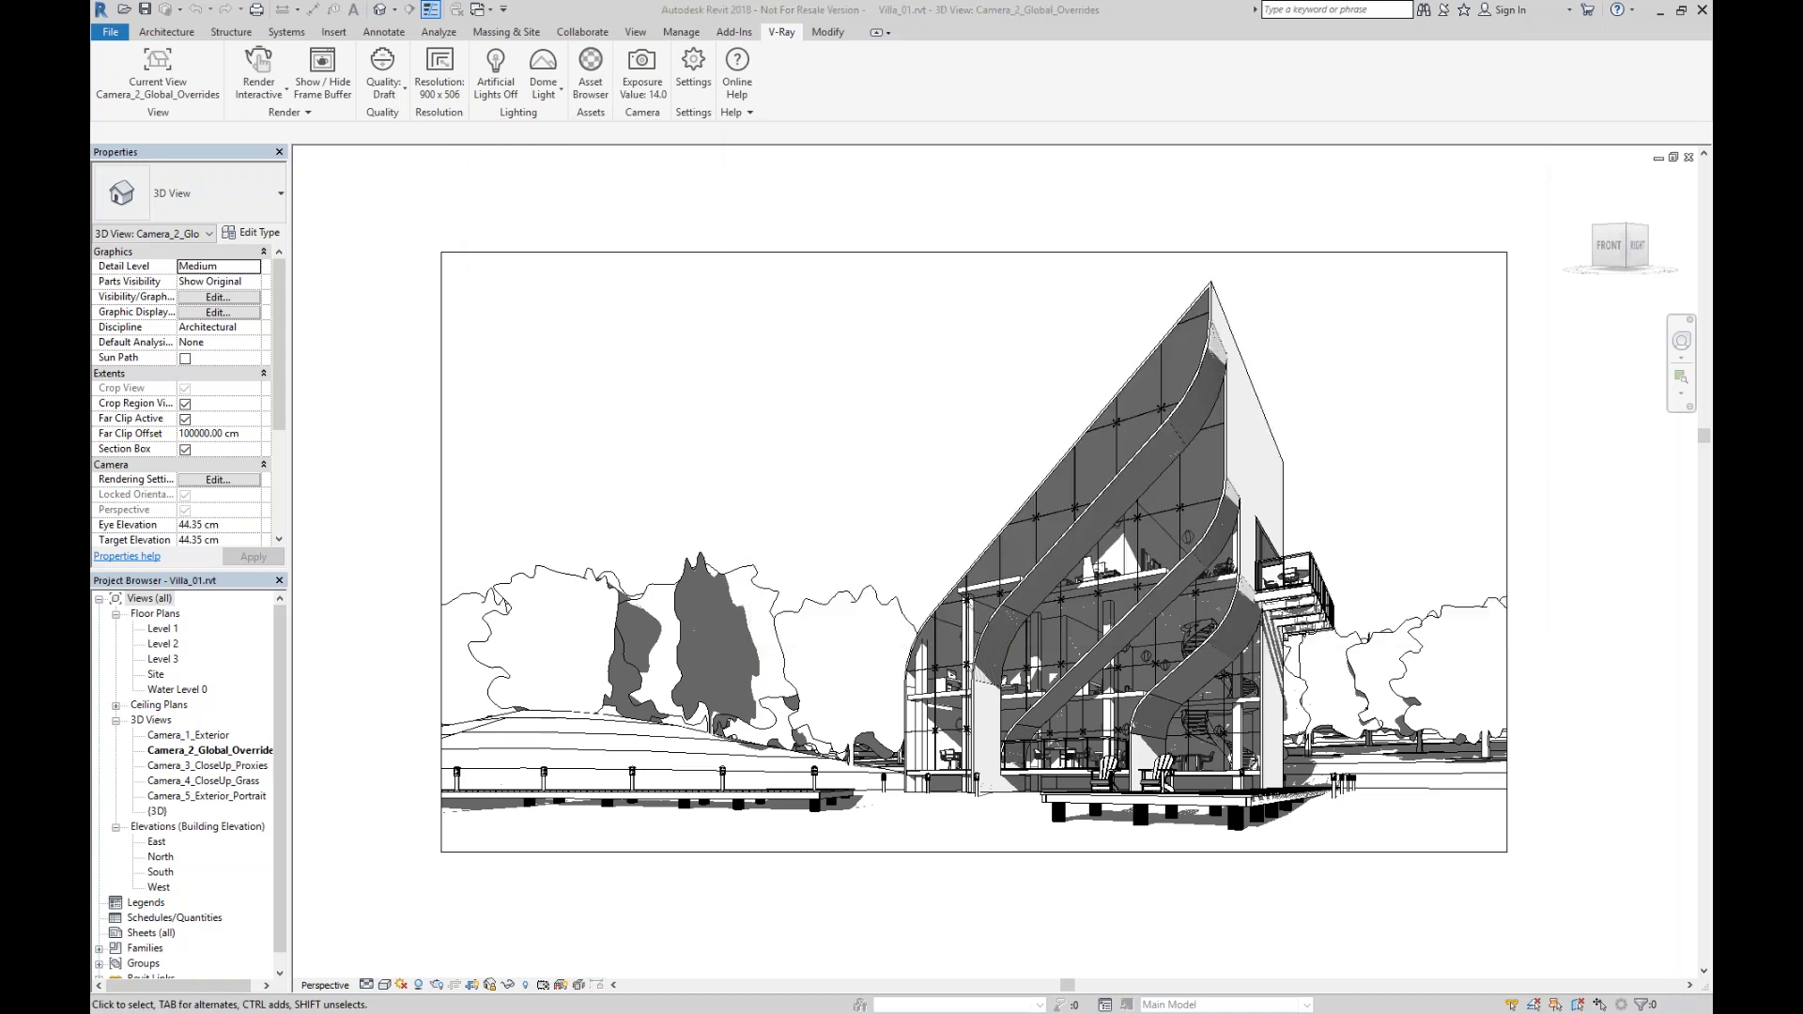
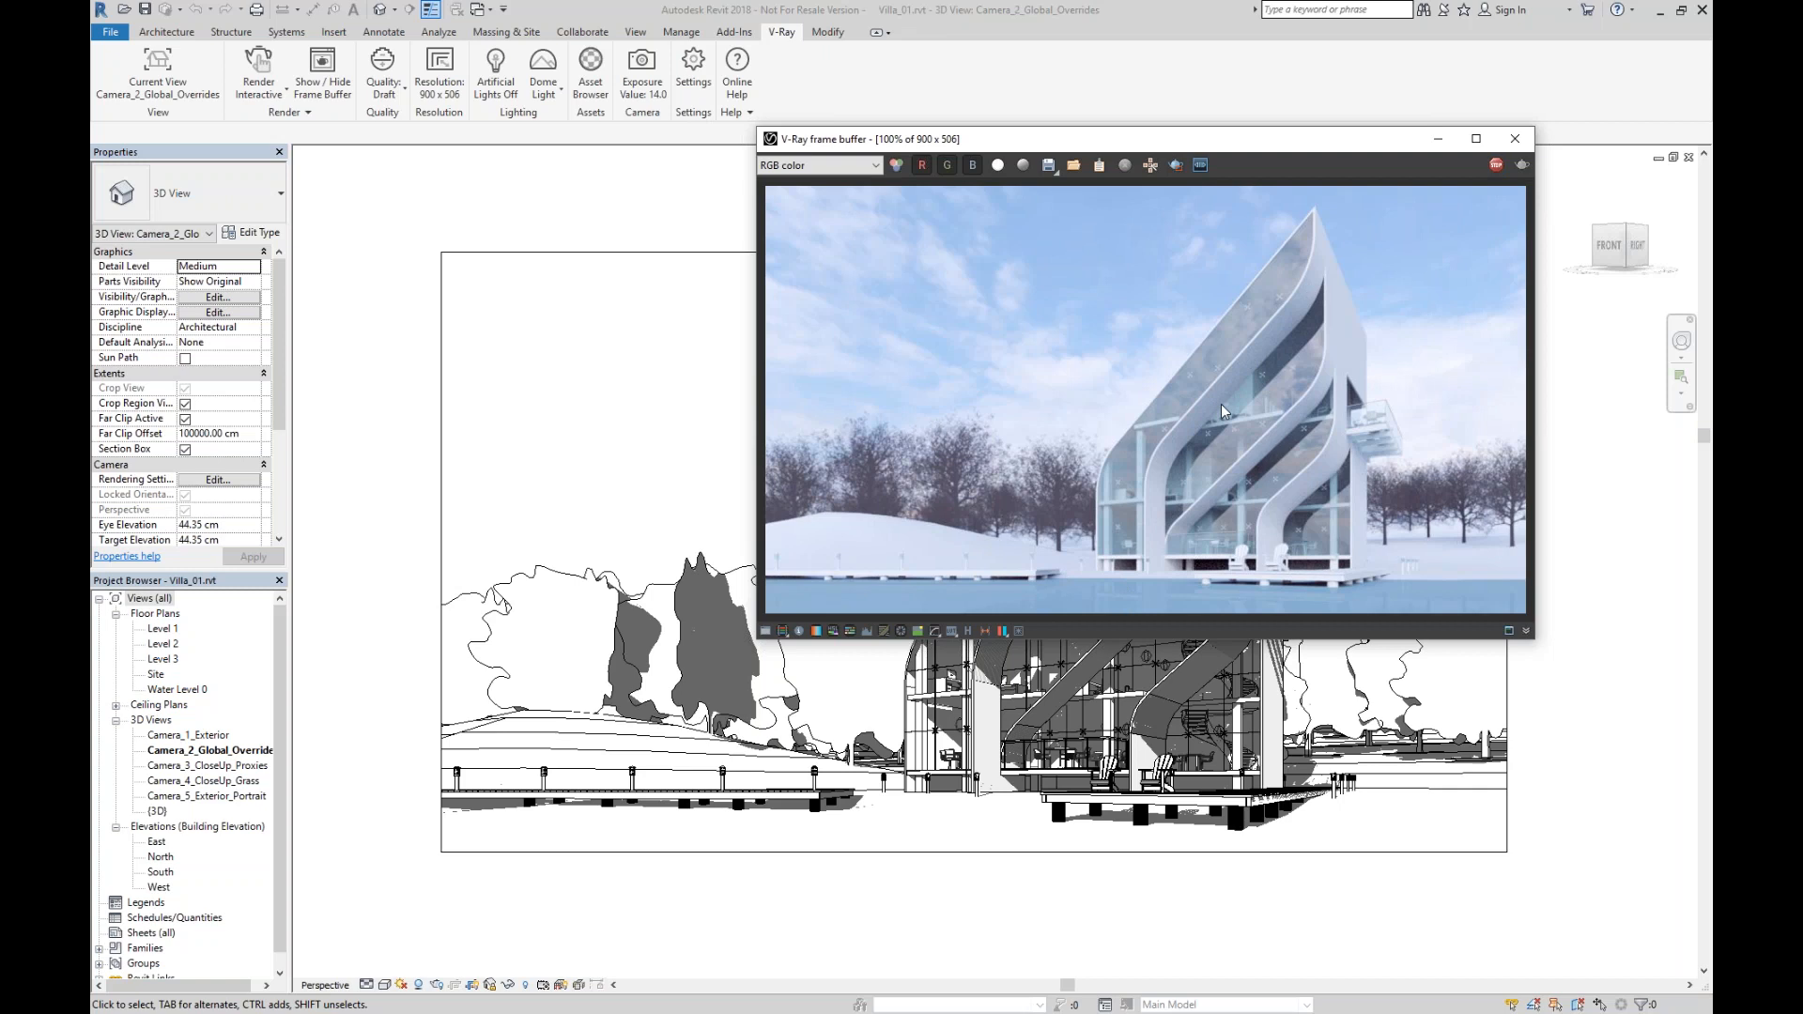
pyautogui.click(1497, 167)
pyautogui.click(1515, 141)
# Exclude the Channels and Swarm categories from the share settings in V-Ray Settings.
pyautogui.click(693, 67)
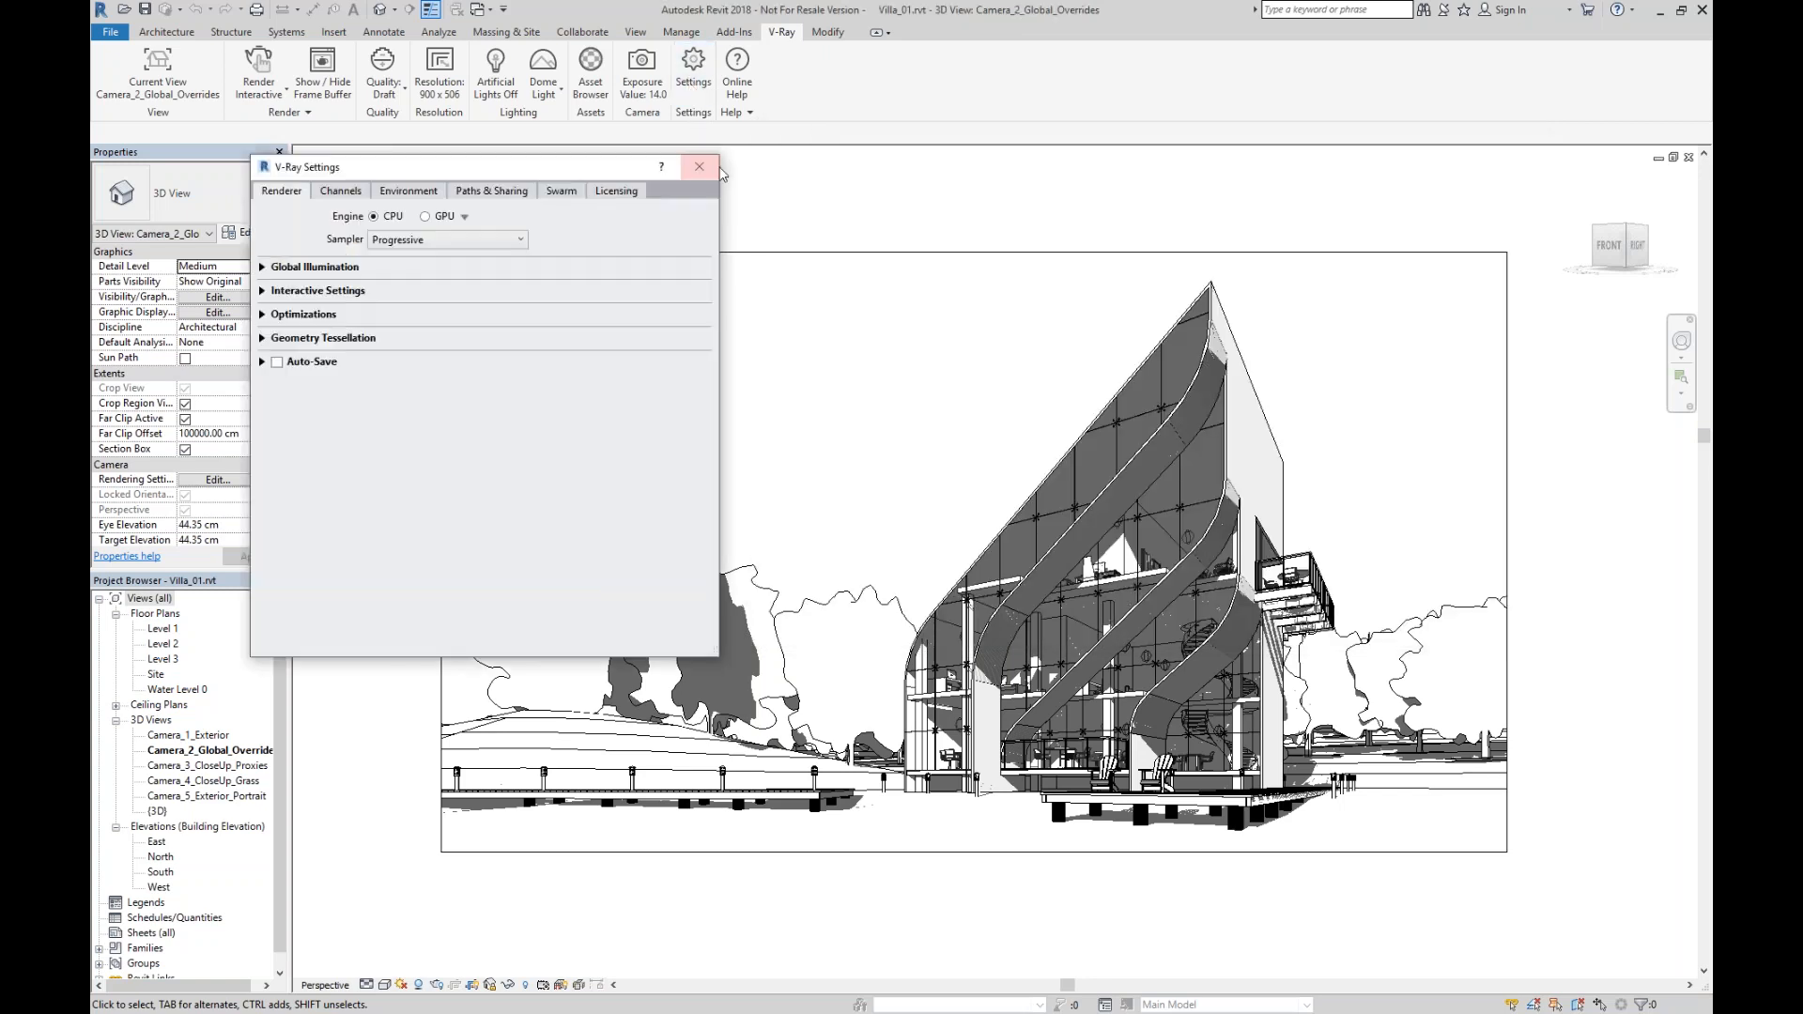
pyautogui.click(483, 192)
pyautogui.moveTo(547, 173); pyautogui.dragTo(601, 146)
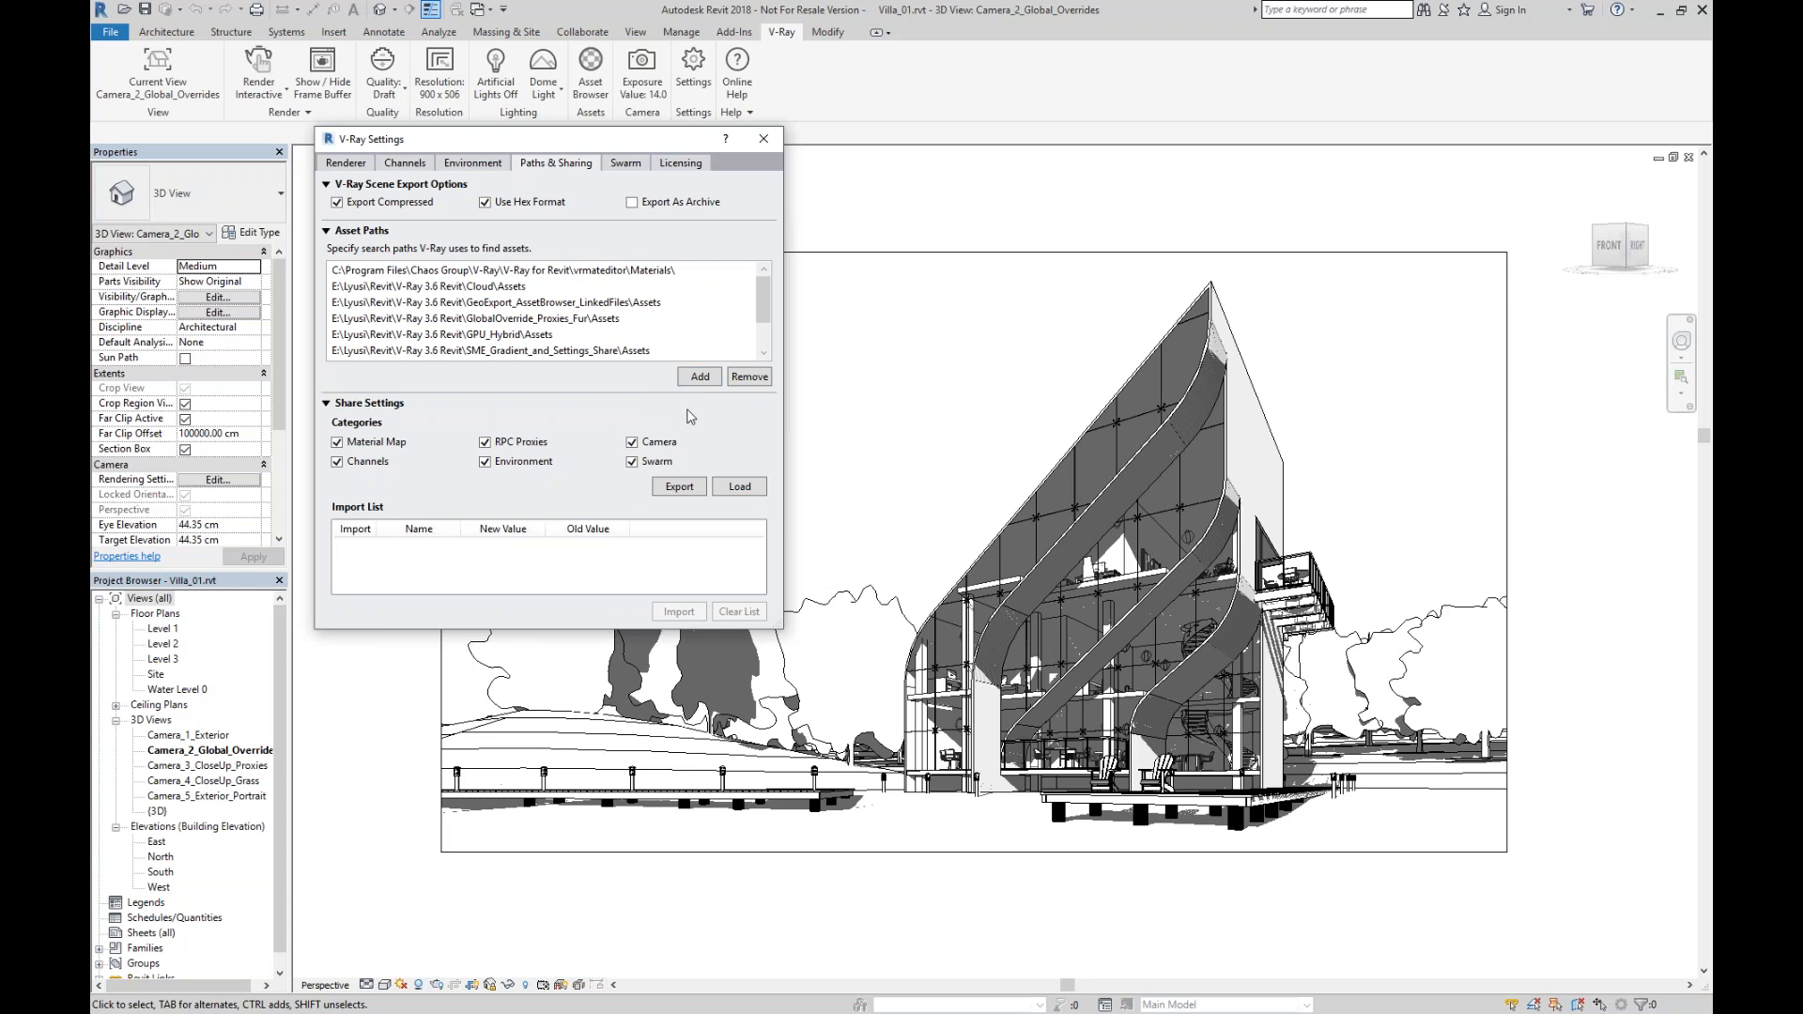
pyautogui.click(336, 462)
# Load All_settings.xml from the Sample Project 02 folder into the import list and enlarge the settings window.
pyautogui.click(751, 492)
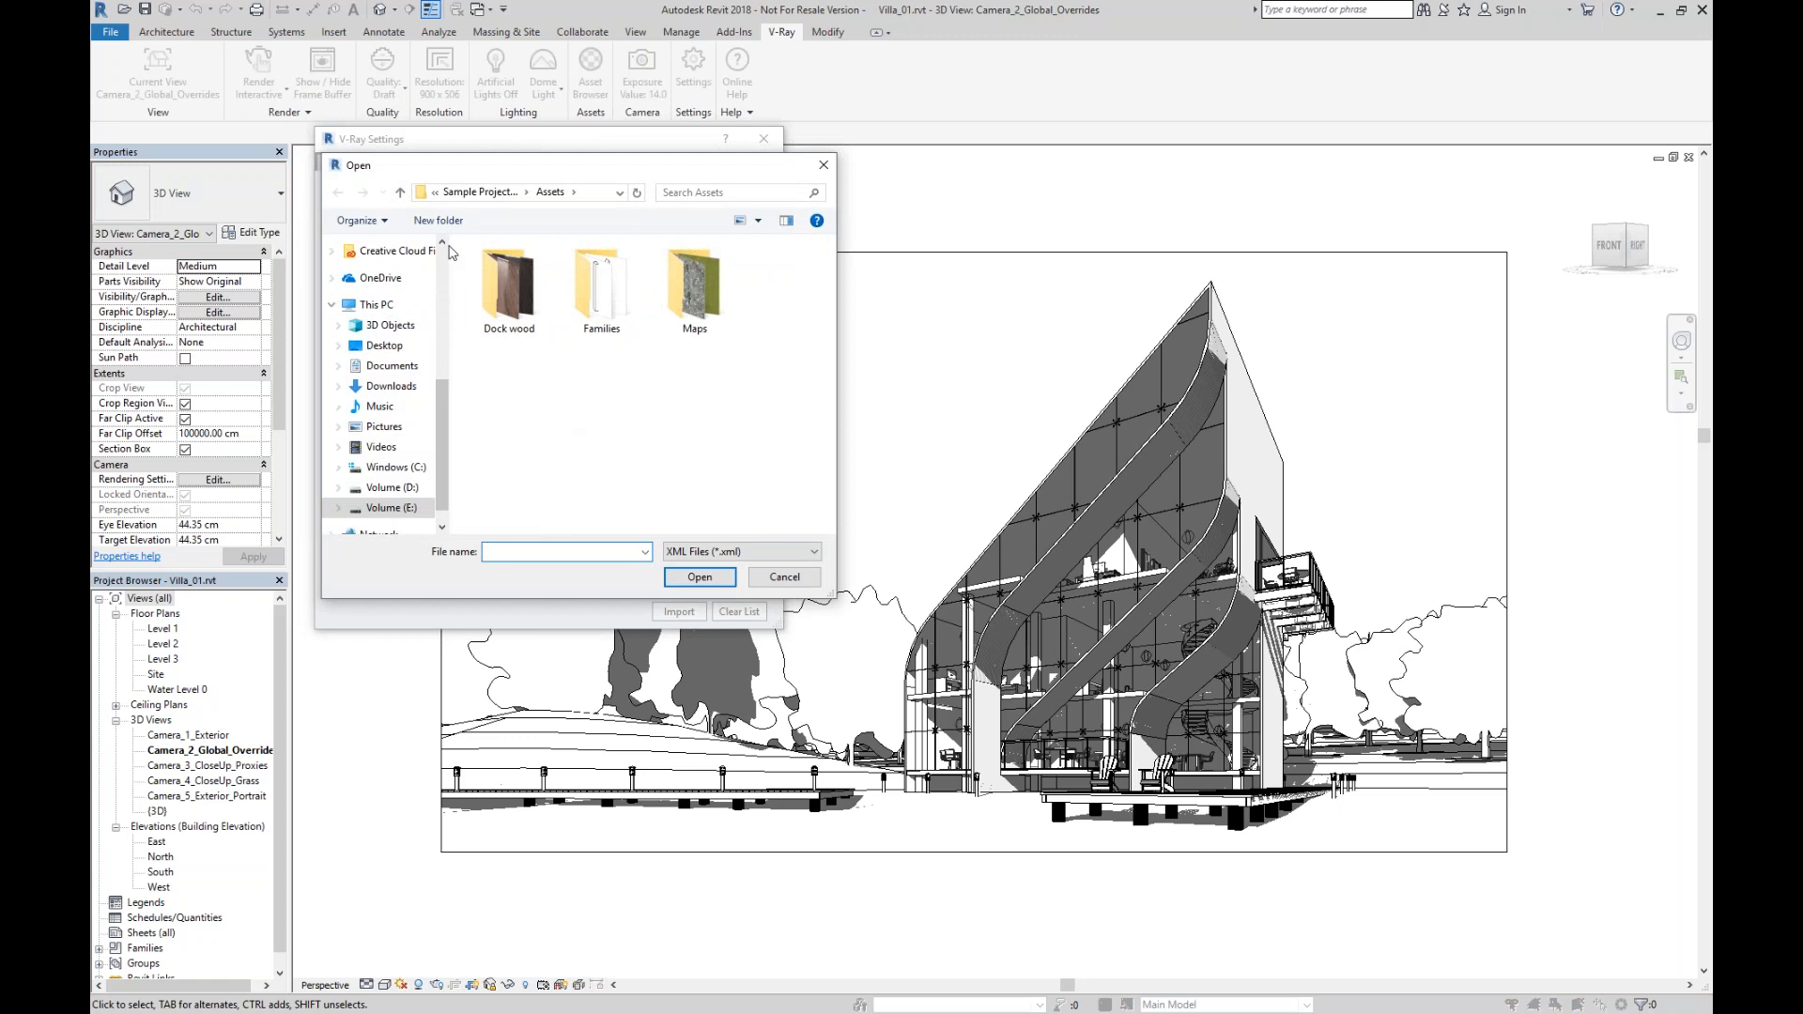
pyautogui.click(479, 191)
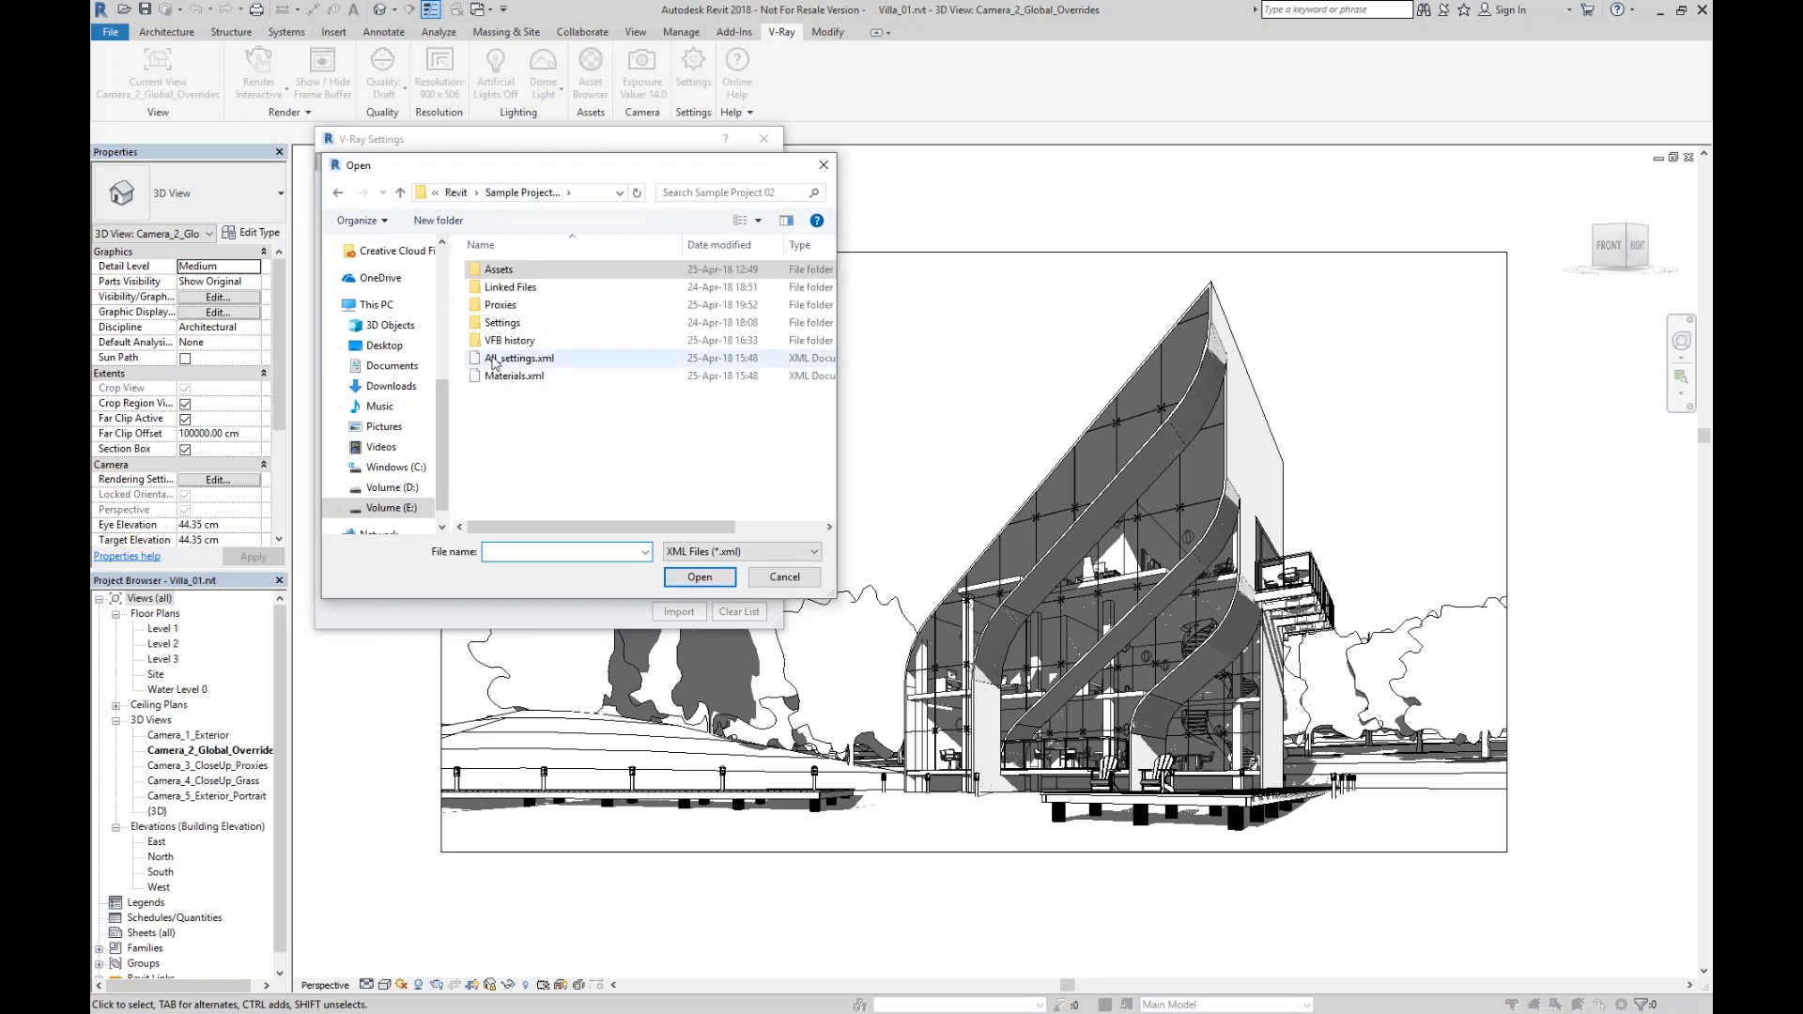
pyautogui.click(517, 358)
pyautogui.click(697, 579)
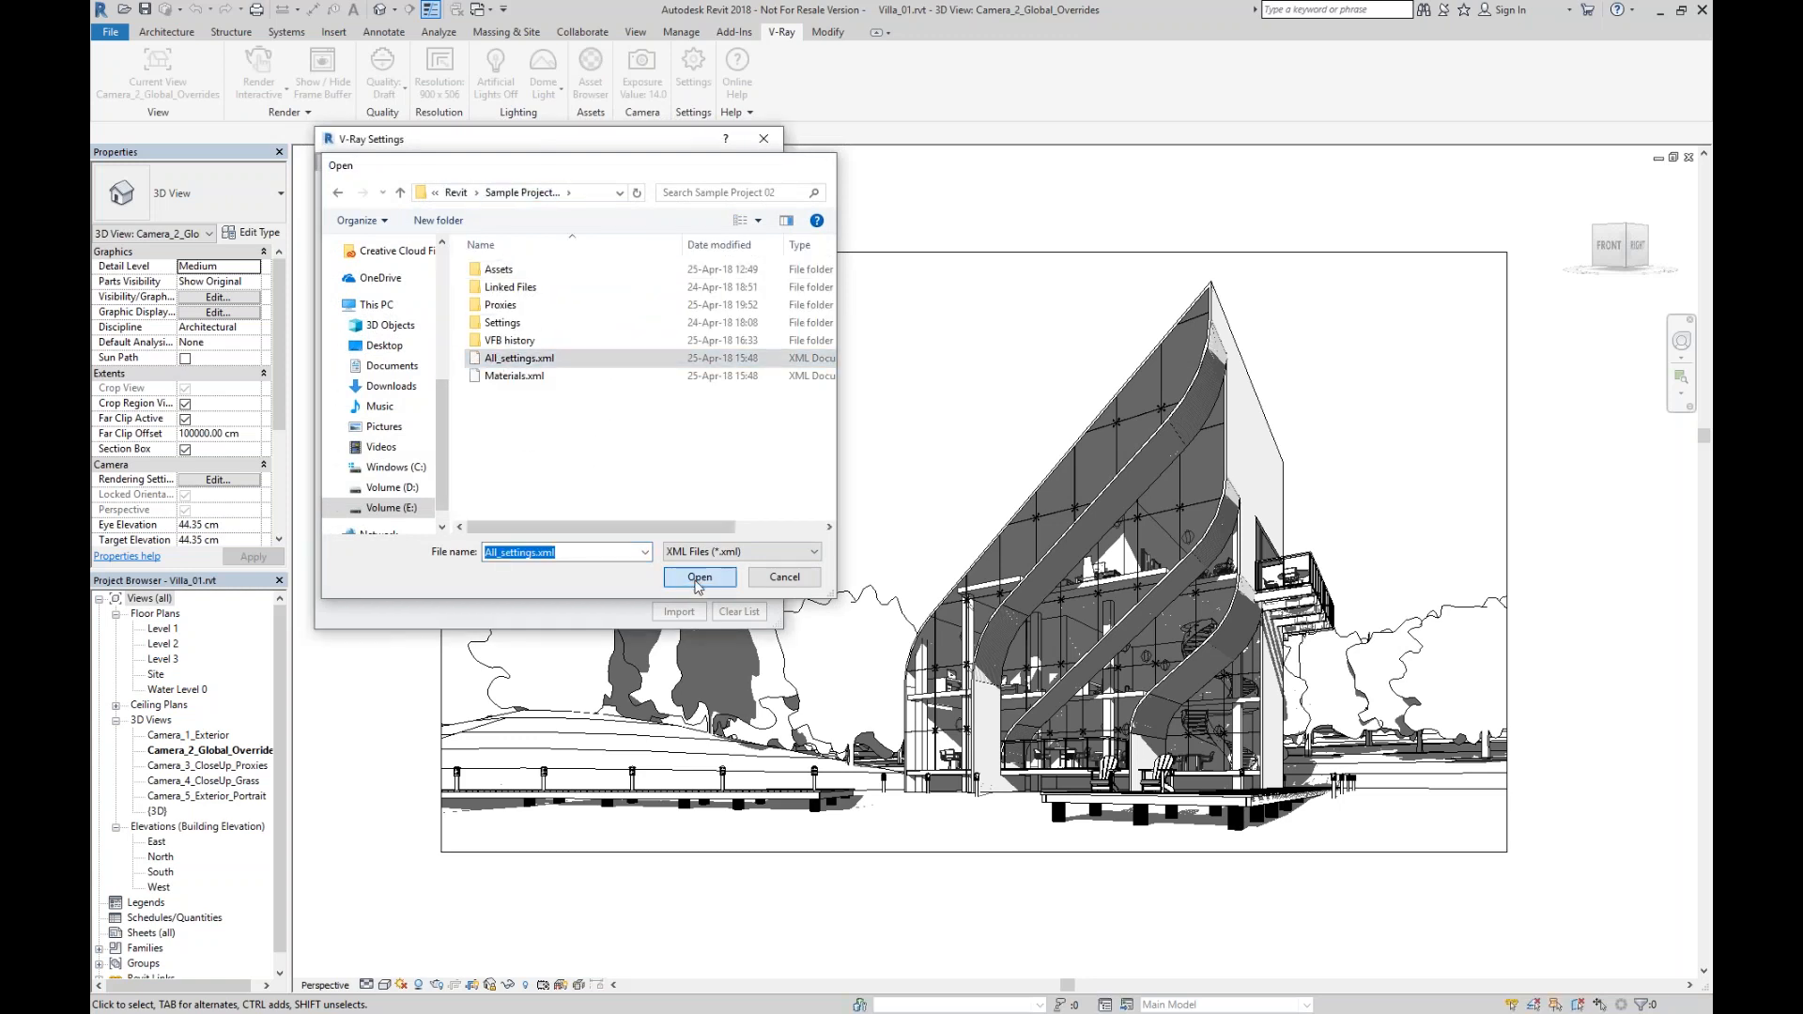
pyautogui.moveTo(742, 628); pyautogui.dragTo(766, 931)
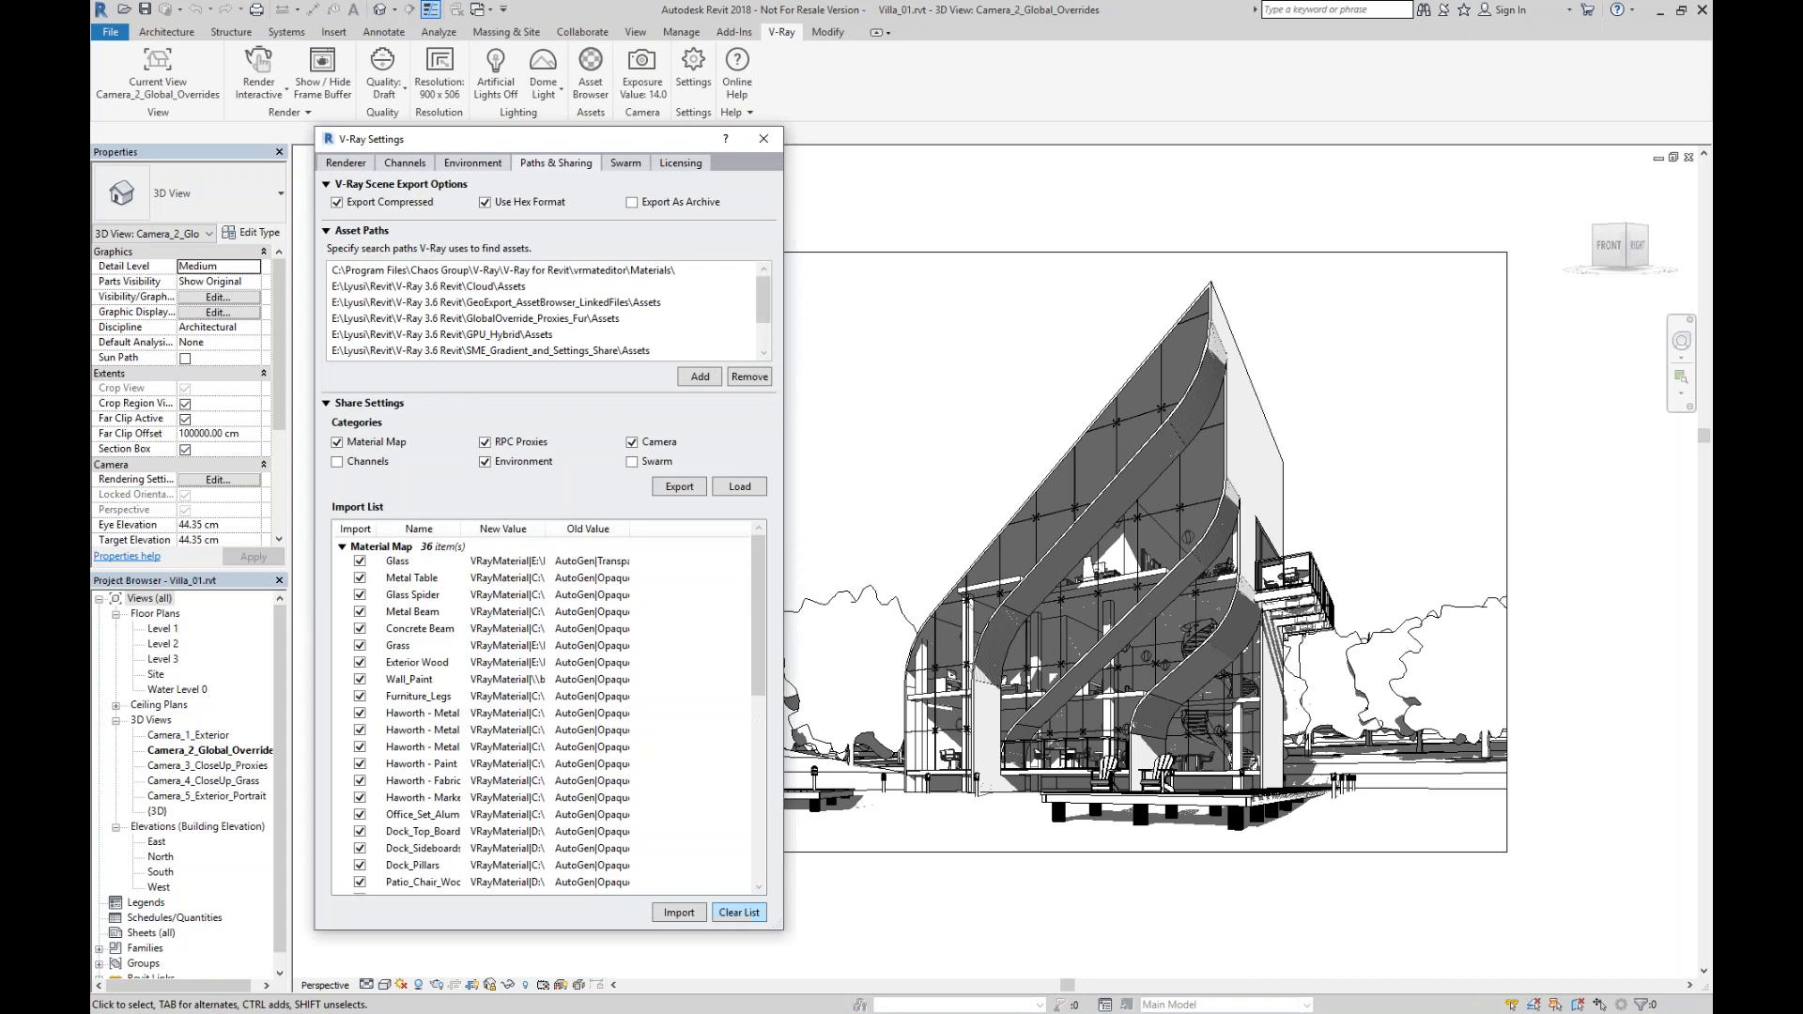
pyautogui.moveTo(515, 138); pyautogui.dragTo(522, 115)
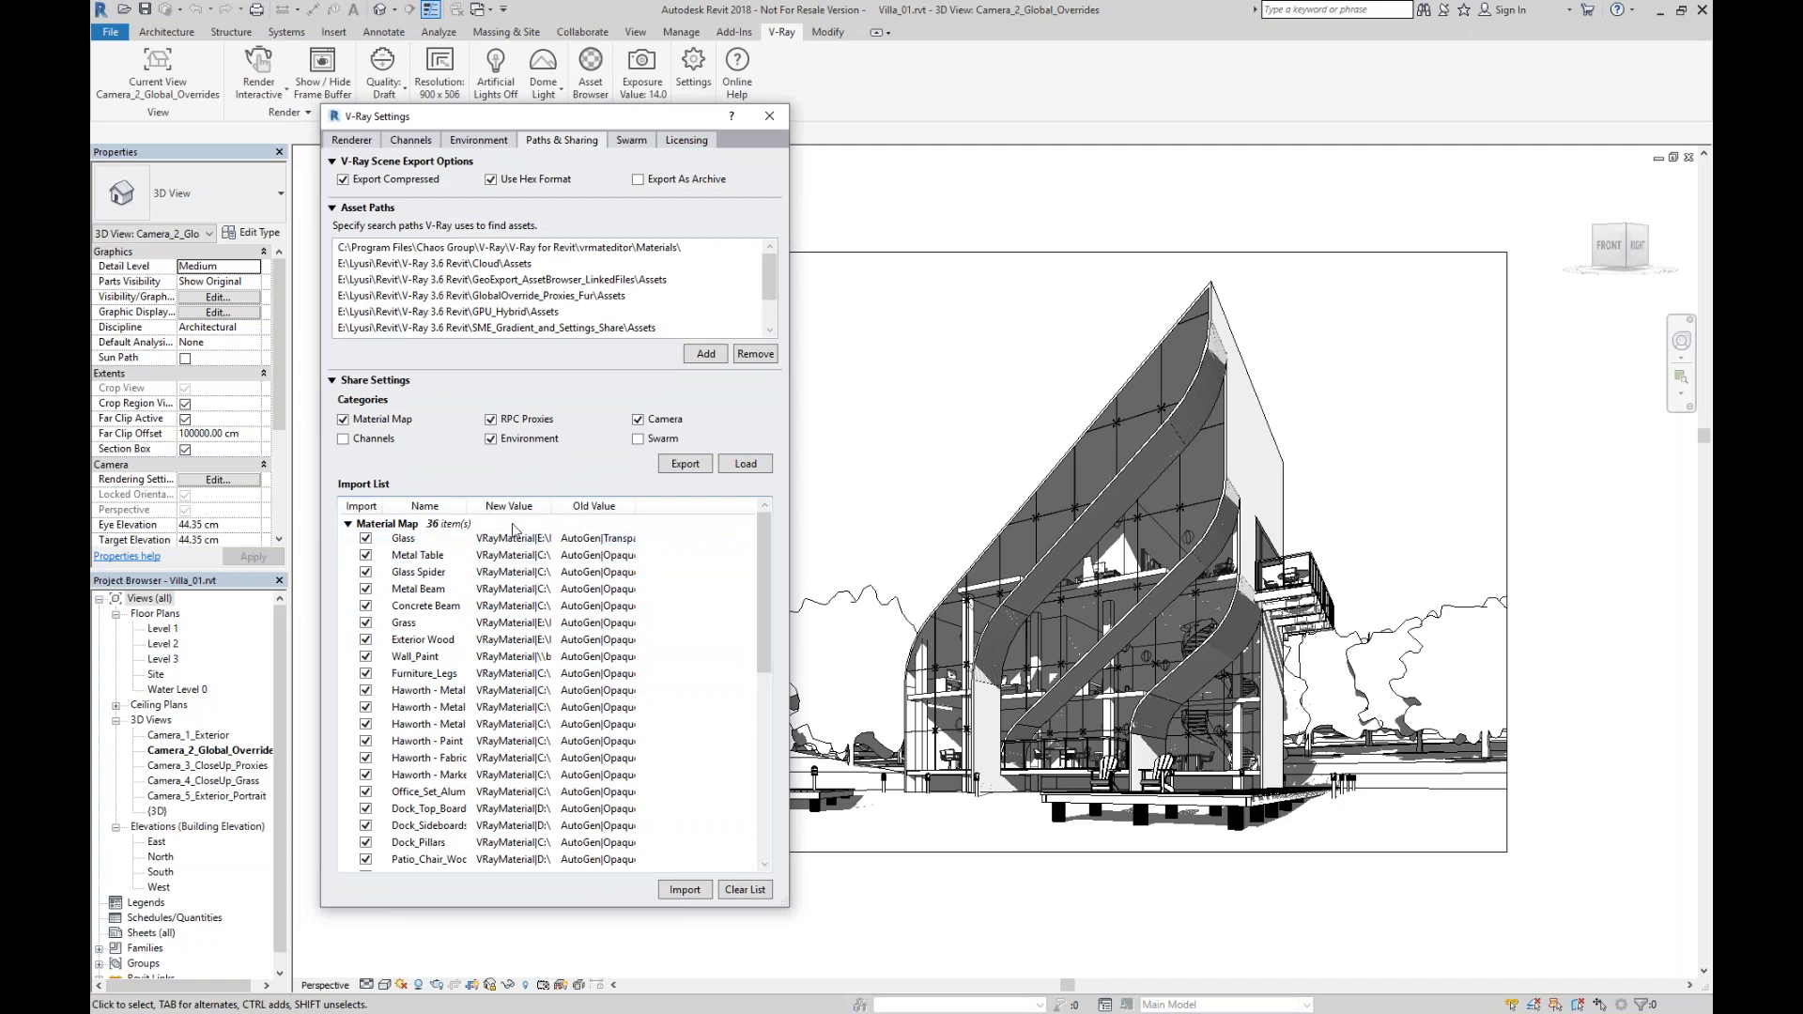
# Exclude the last six Material Map entries (dock boards, dock pillars, patio chair wood, tree proxies) and the Proxy_Tree_01 RPC proxy from the import.
pyautogui.moveTo(764, 574); pyautogui.dragTo(747, 750)
pyautogui.click(367, 655)
pyautogui.click(366, 671)
pyautogui.click(366, 687)
pyautogui.click(366, 705)
pyautogui.click(366, 721)
pyautogui.click(366, 738)
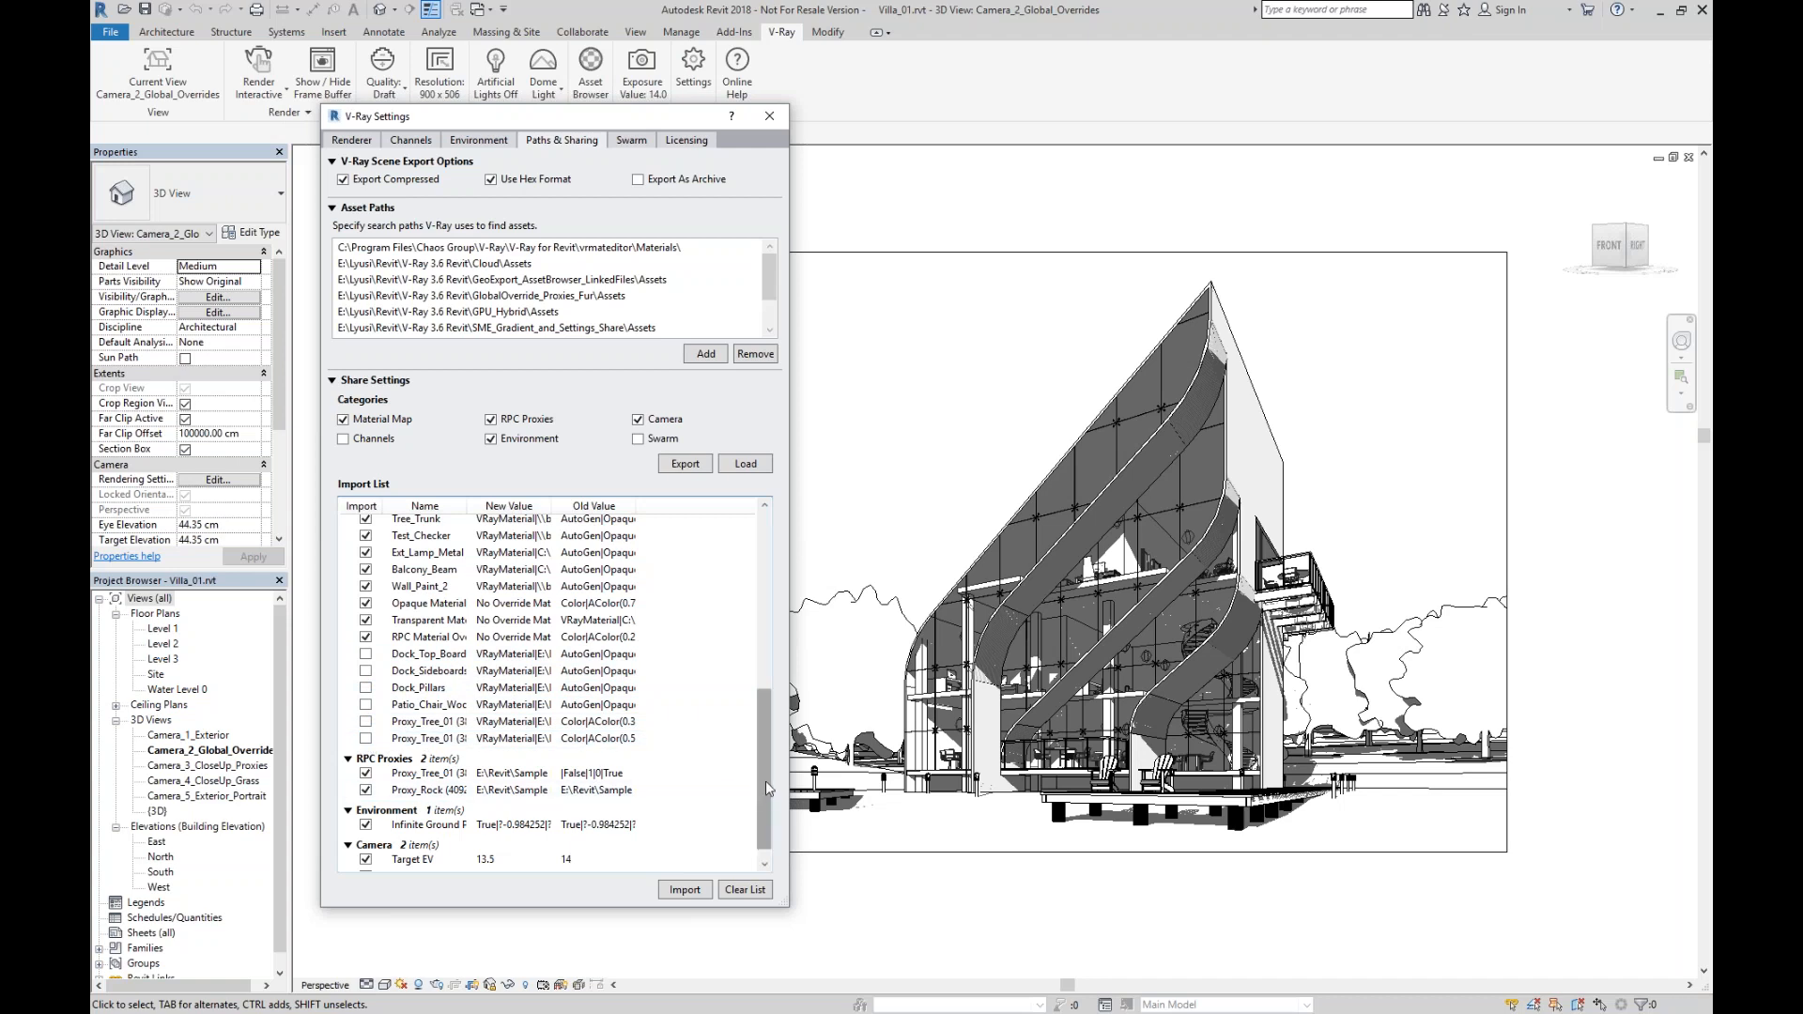
pyautogui.scroll(-1, 765, 773)
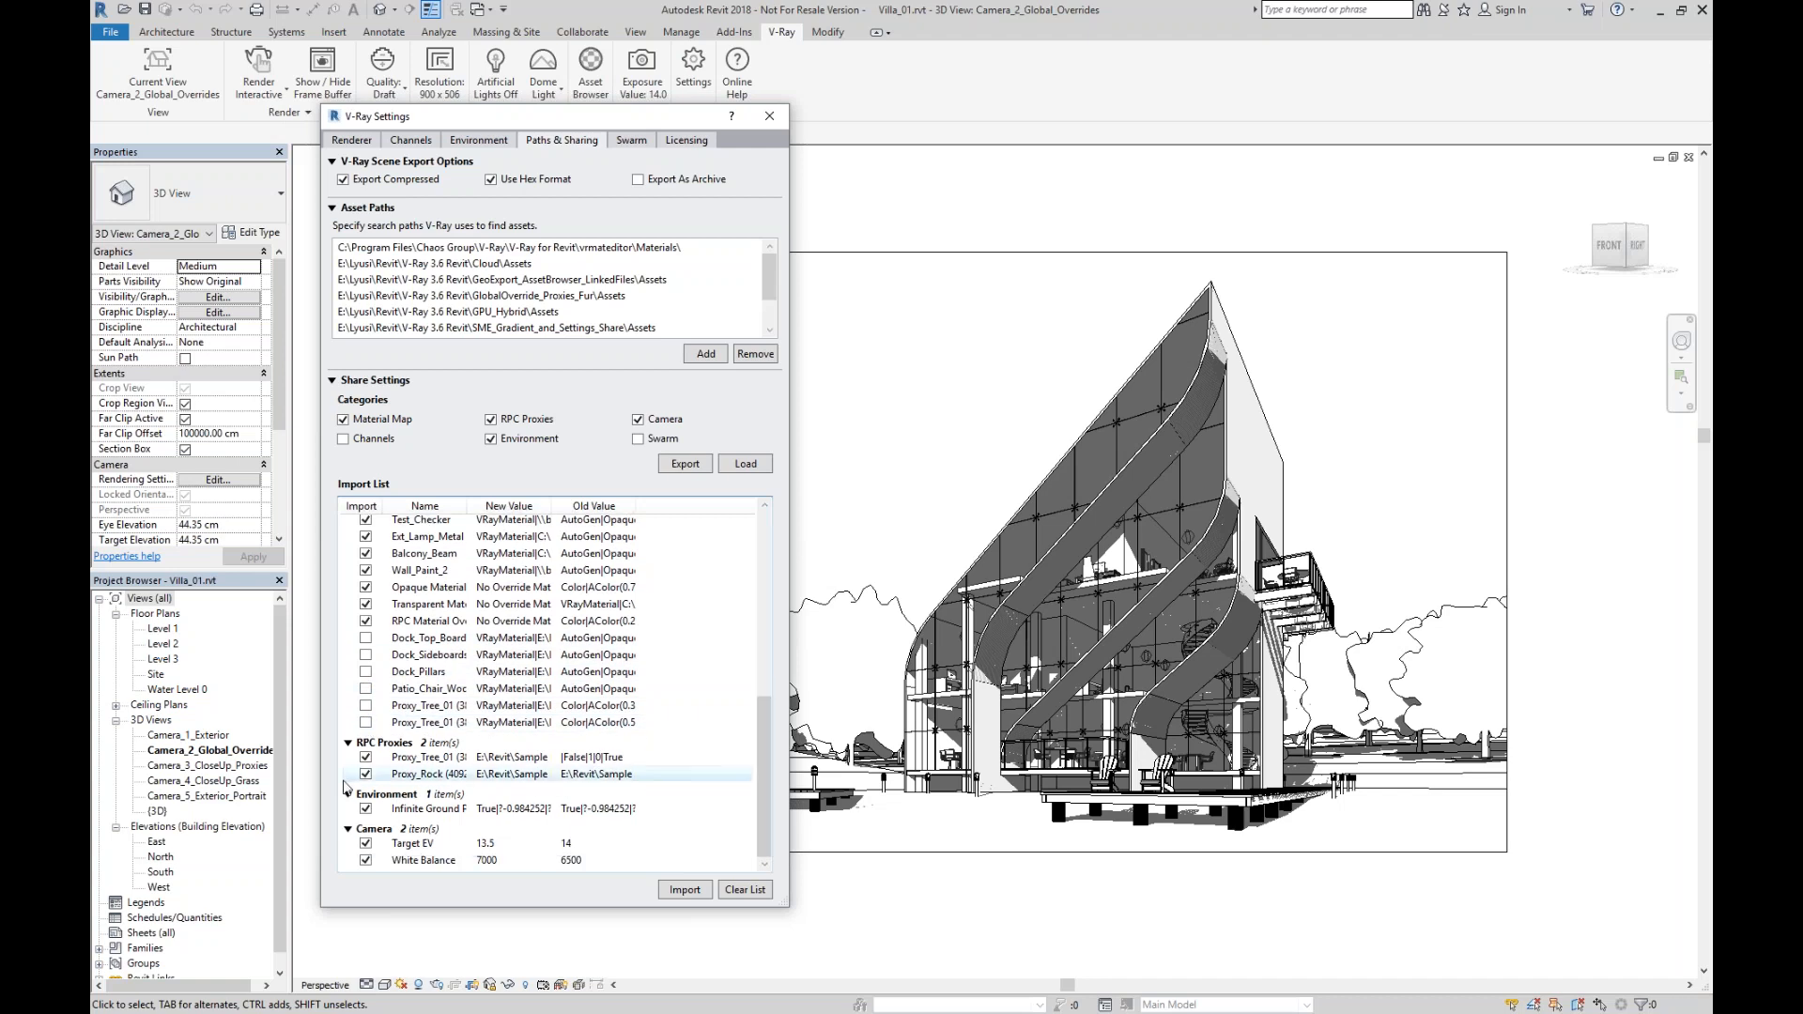
pyautogui.click(366, 757)
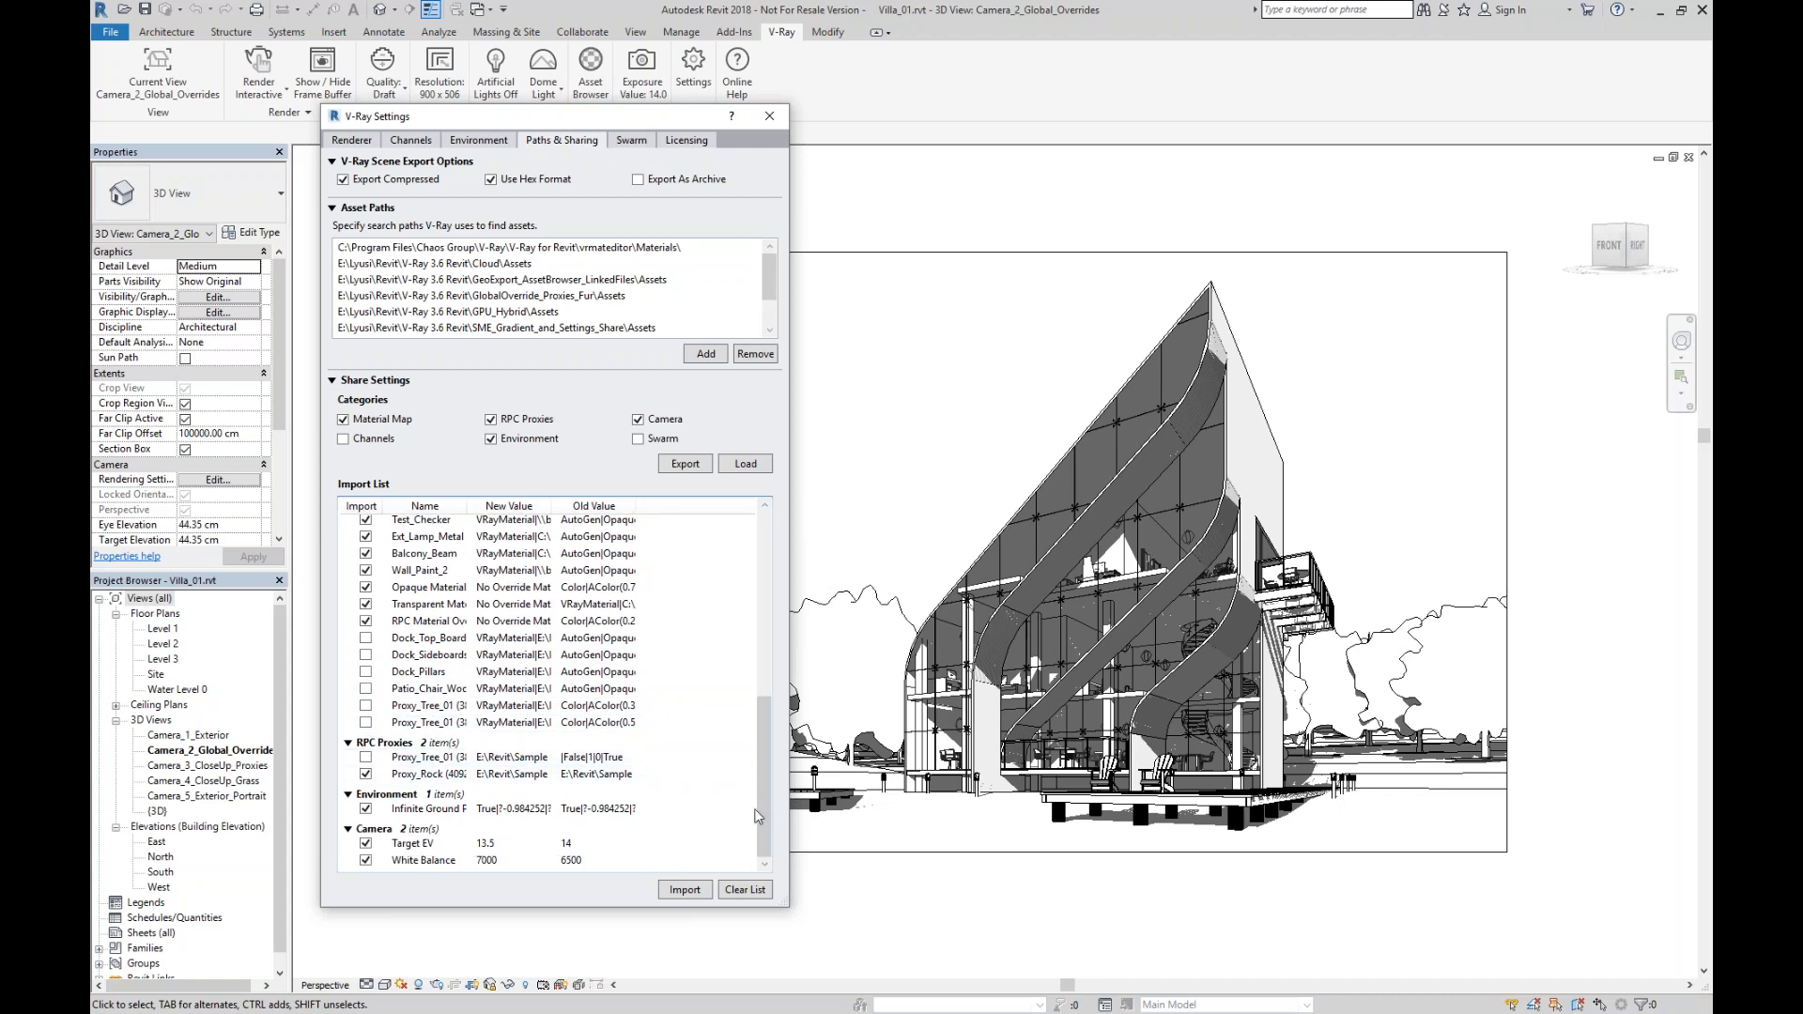
# Import the checked settings into the project and start an interactive render of the Camera_2 view.
pyautogui.moveTo(763, 836); pyautogui.dragTo(757, 619)
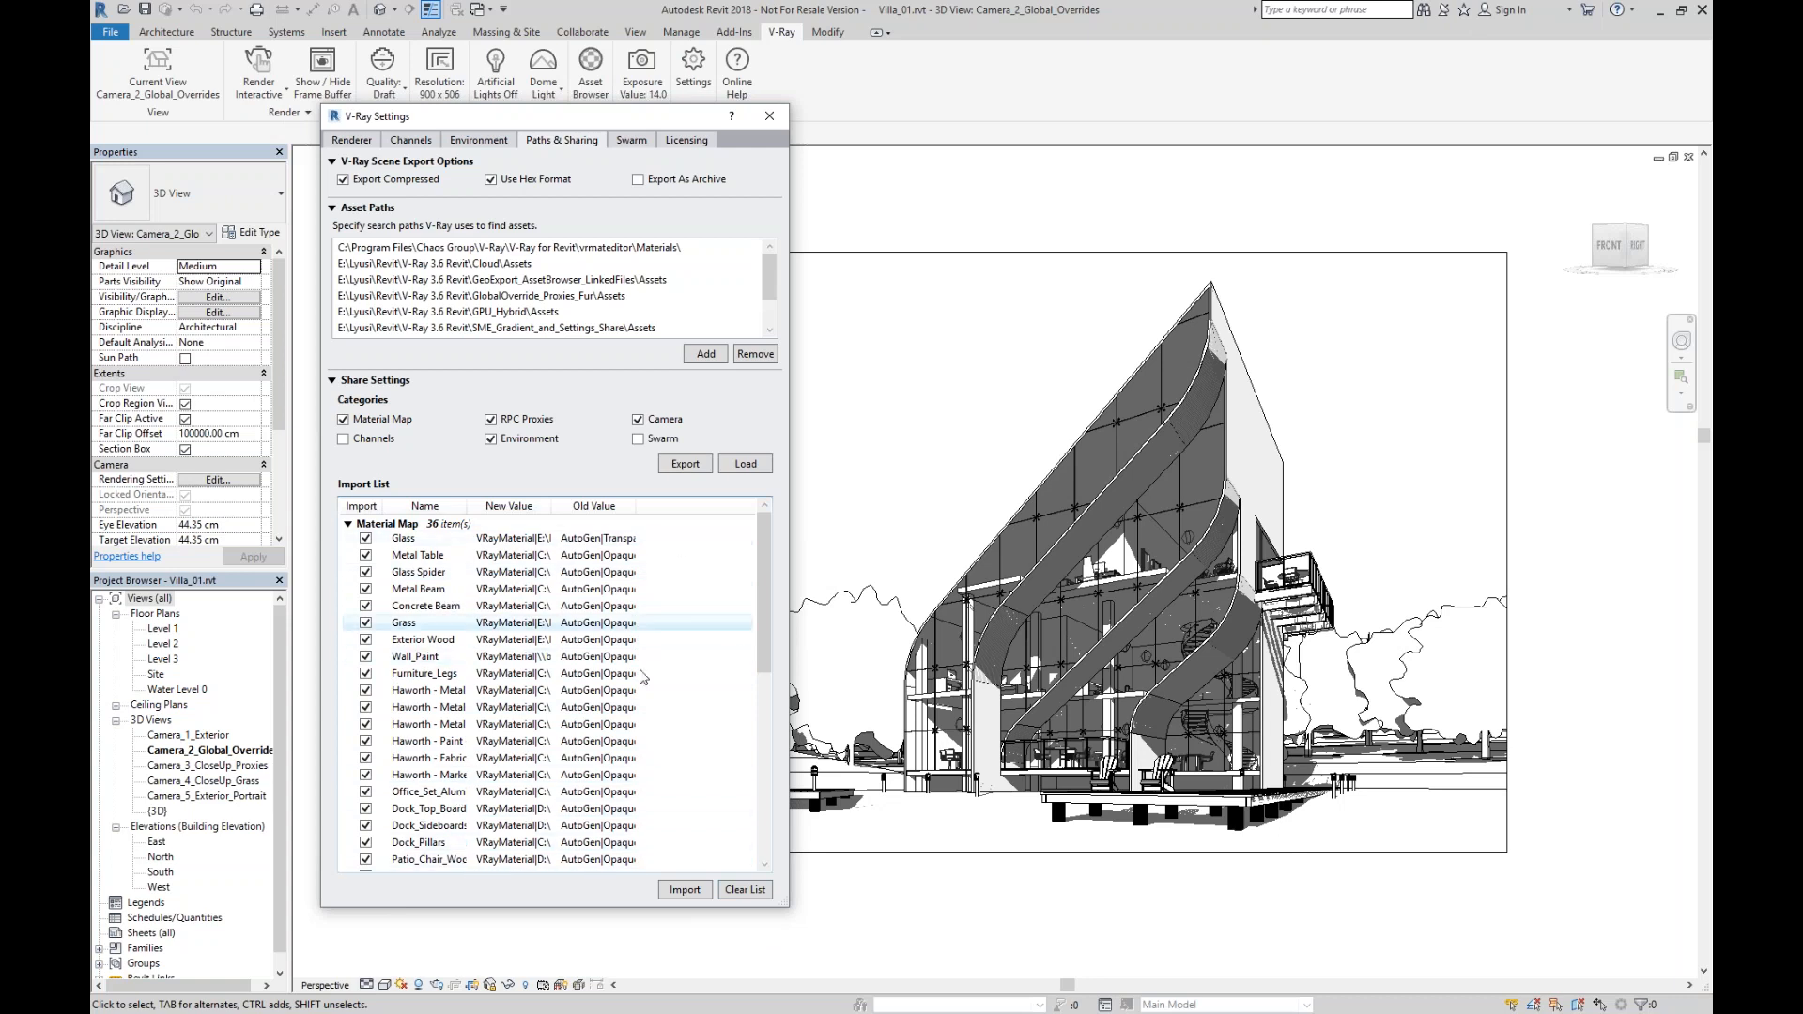
pyautogui.click(686, 891)
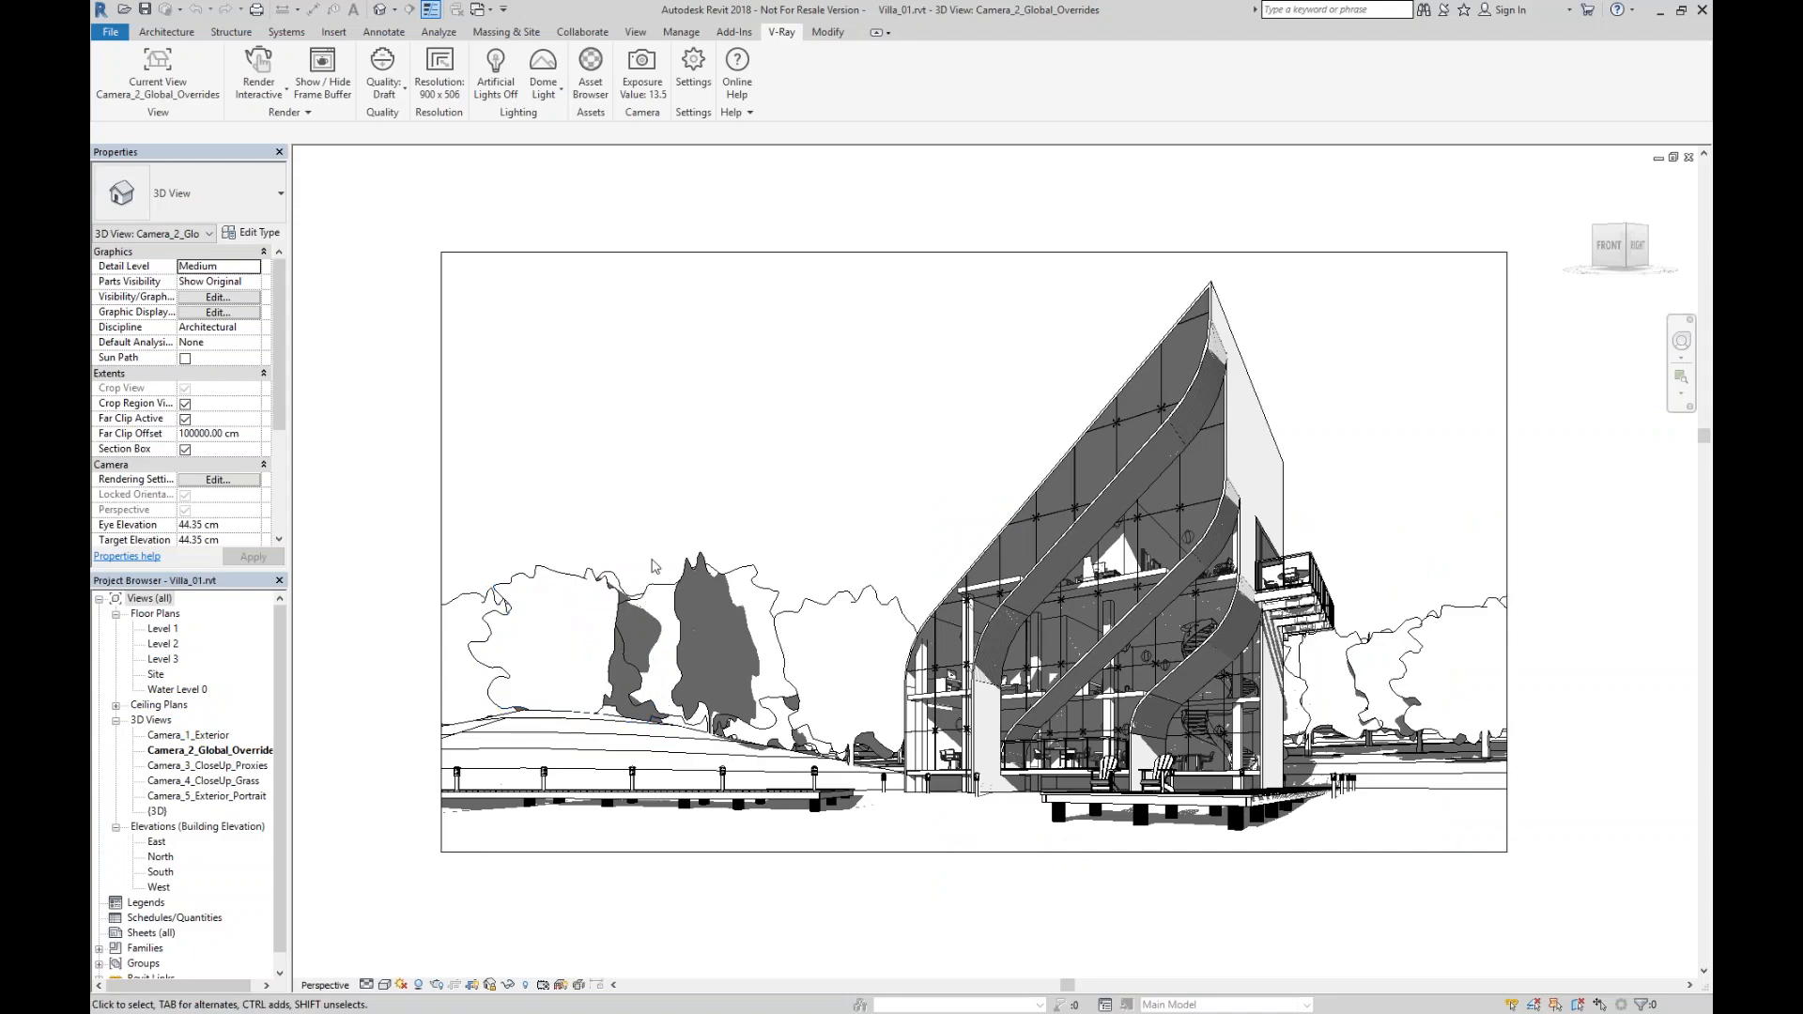
pyautogui.click(255, 66)
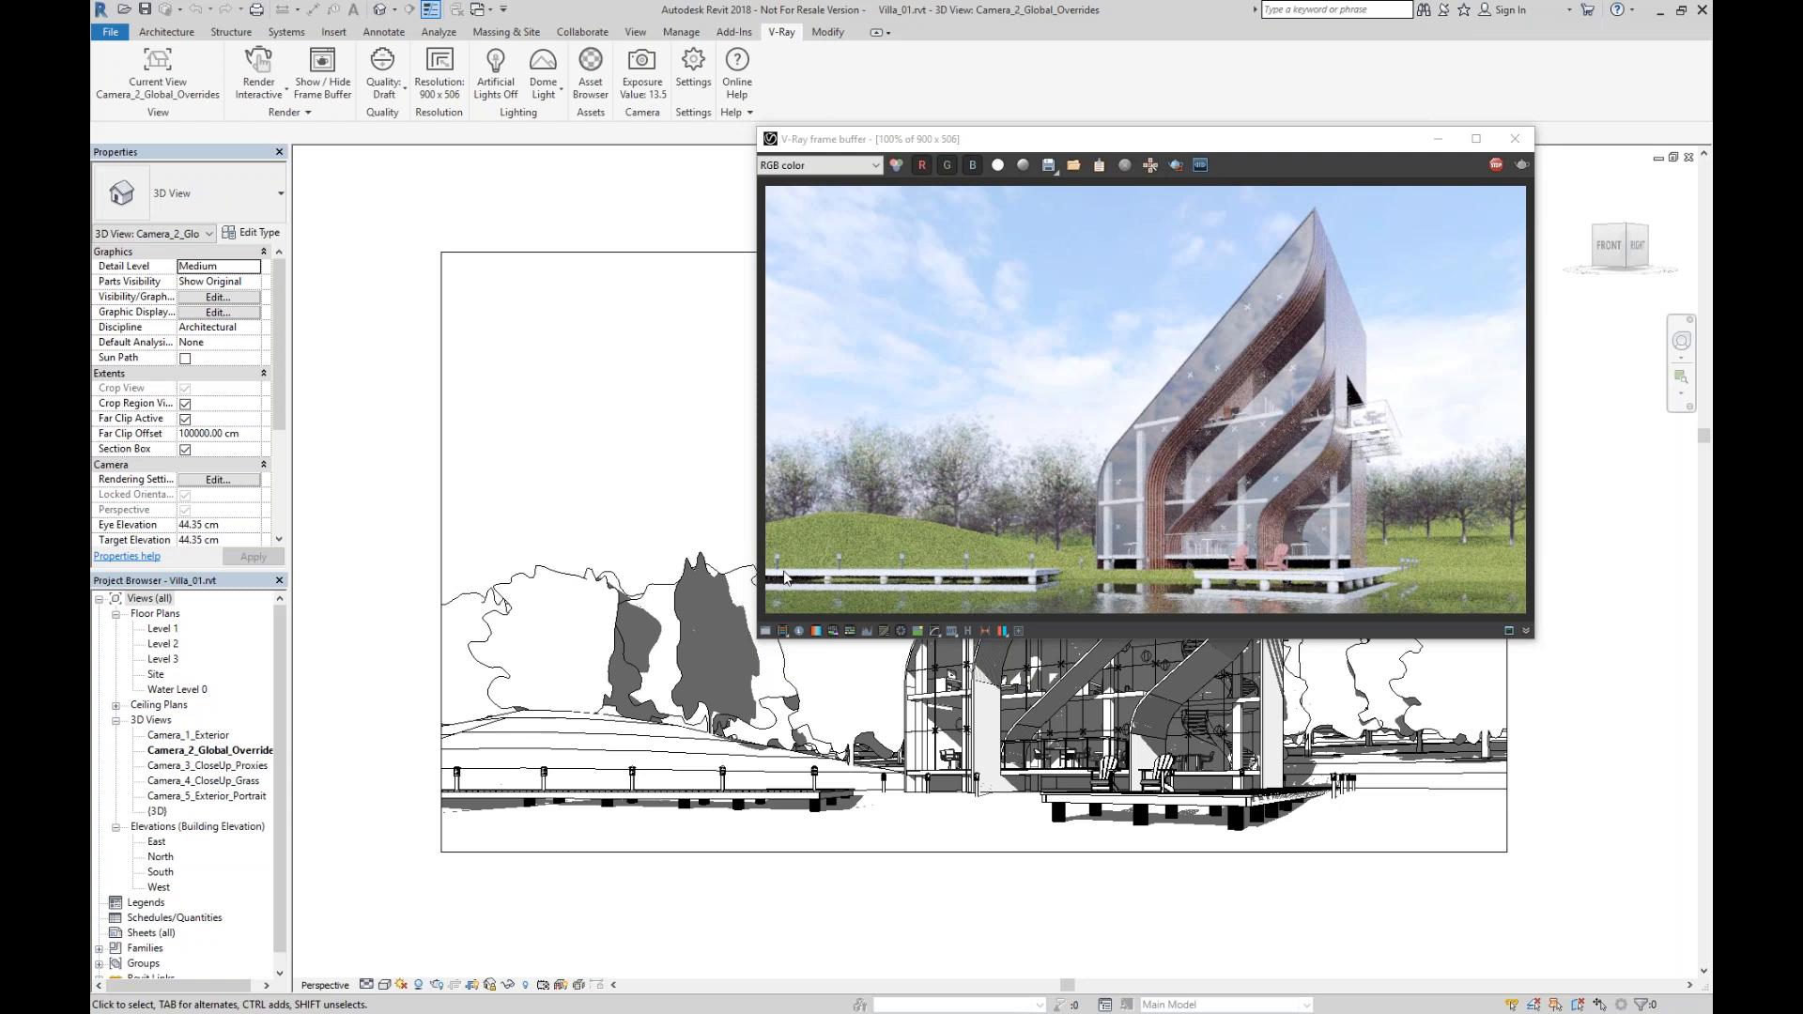
# Select the linked Dock.rvt model in the camera view.
pyautogui.click(817, 807)
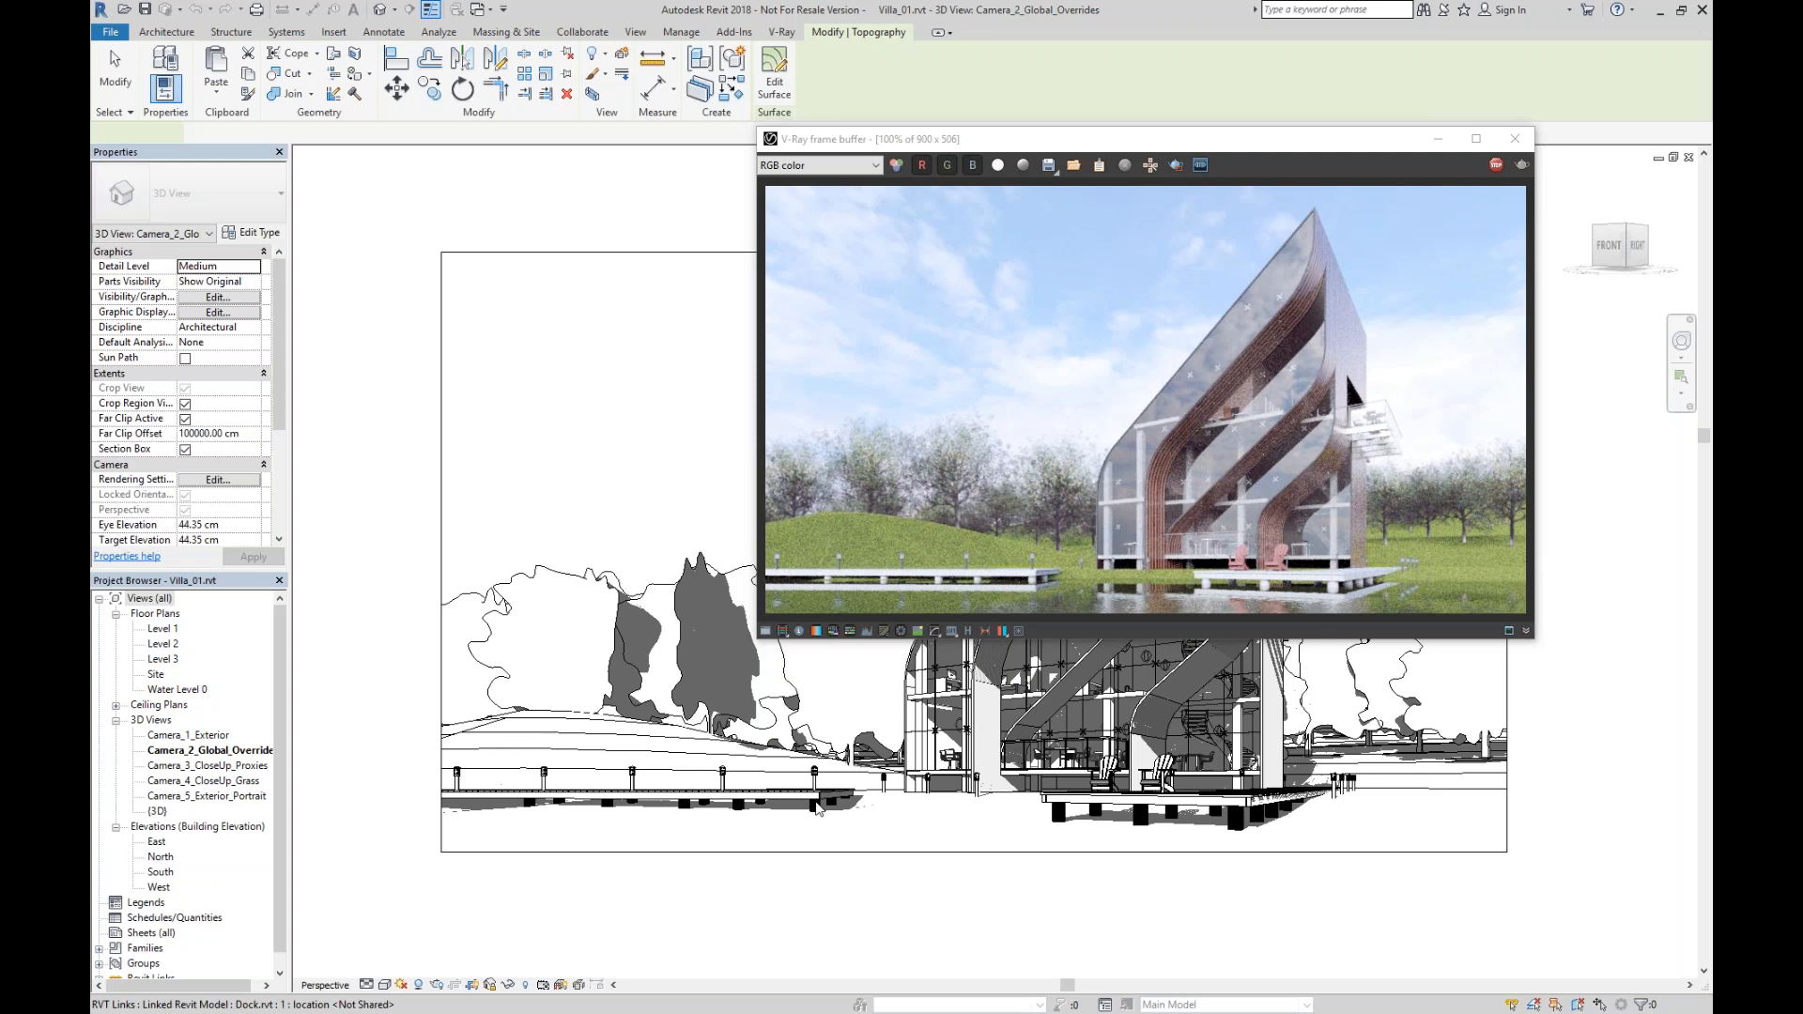
pyautogui.press('Escape')
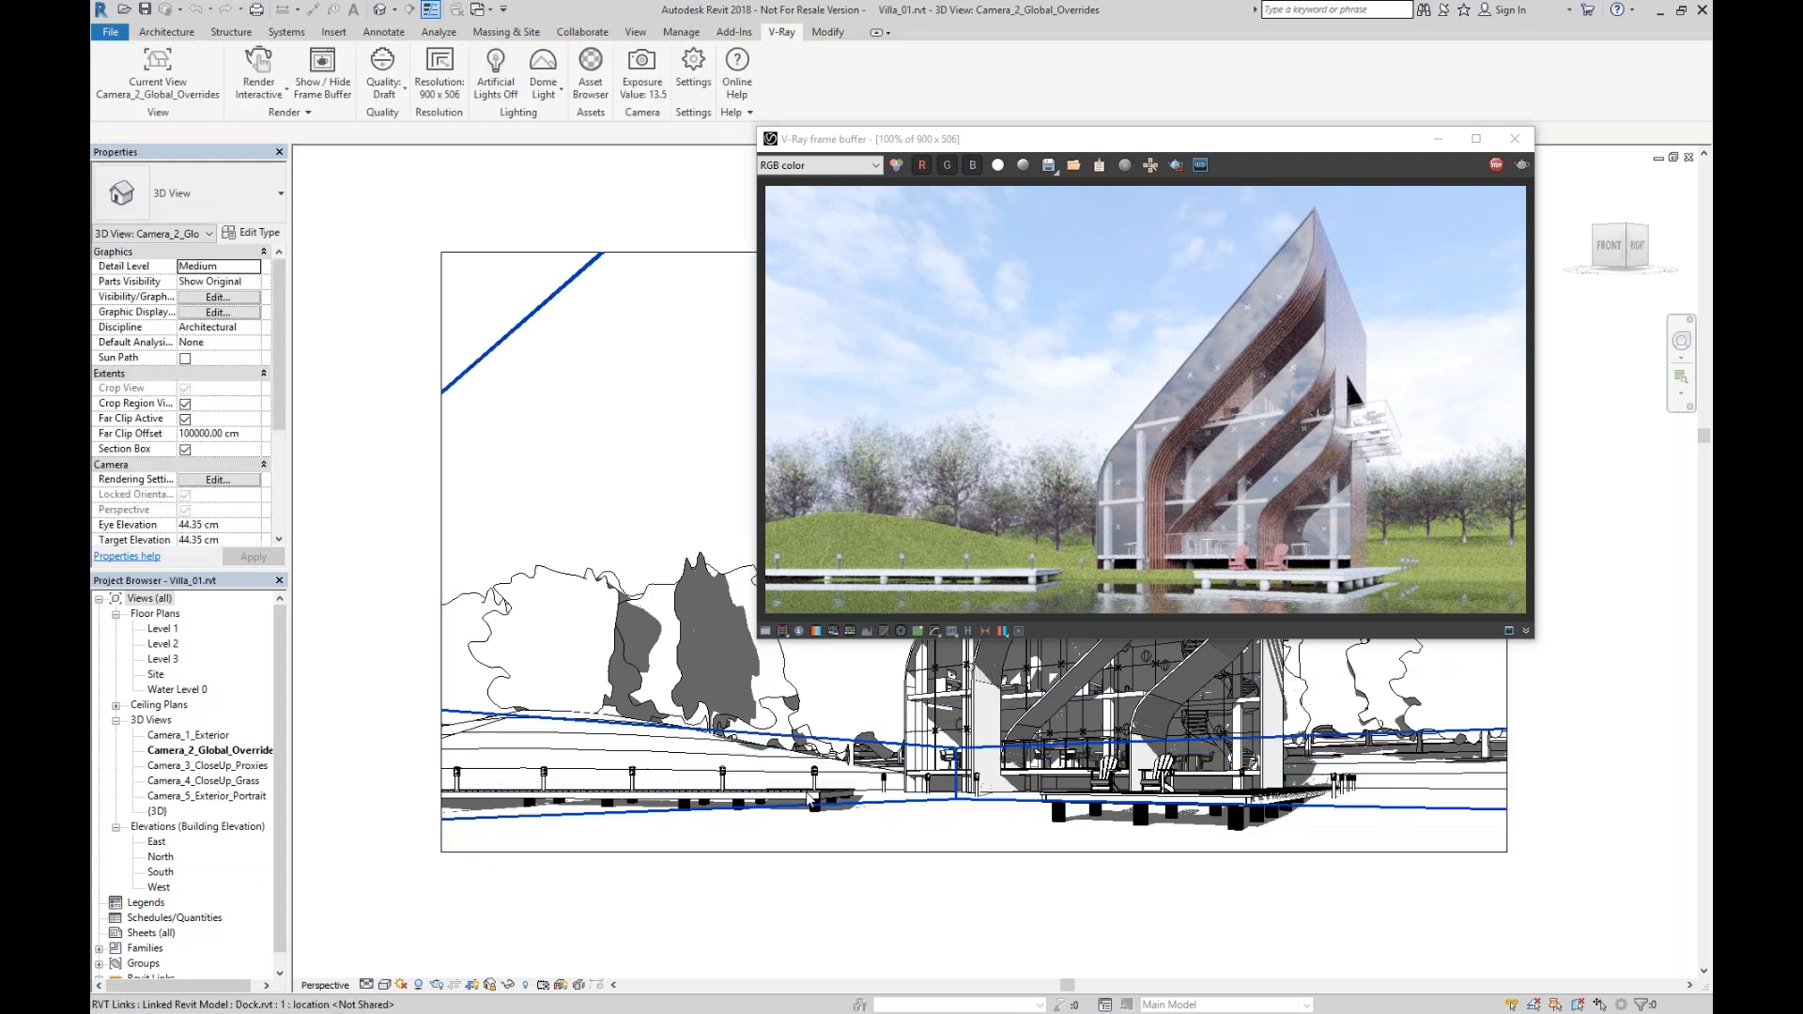
pyautogui.click(813, 803)
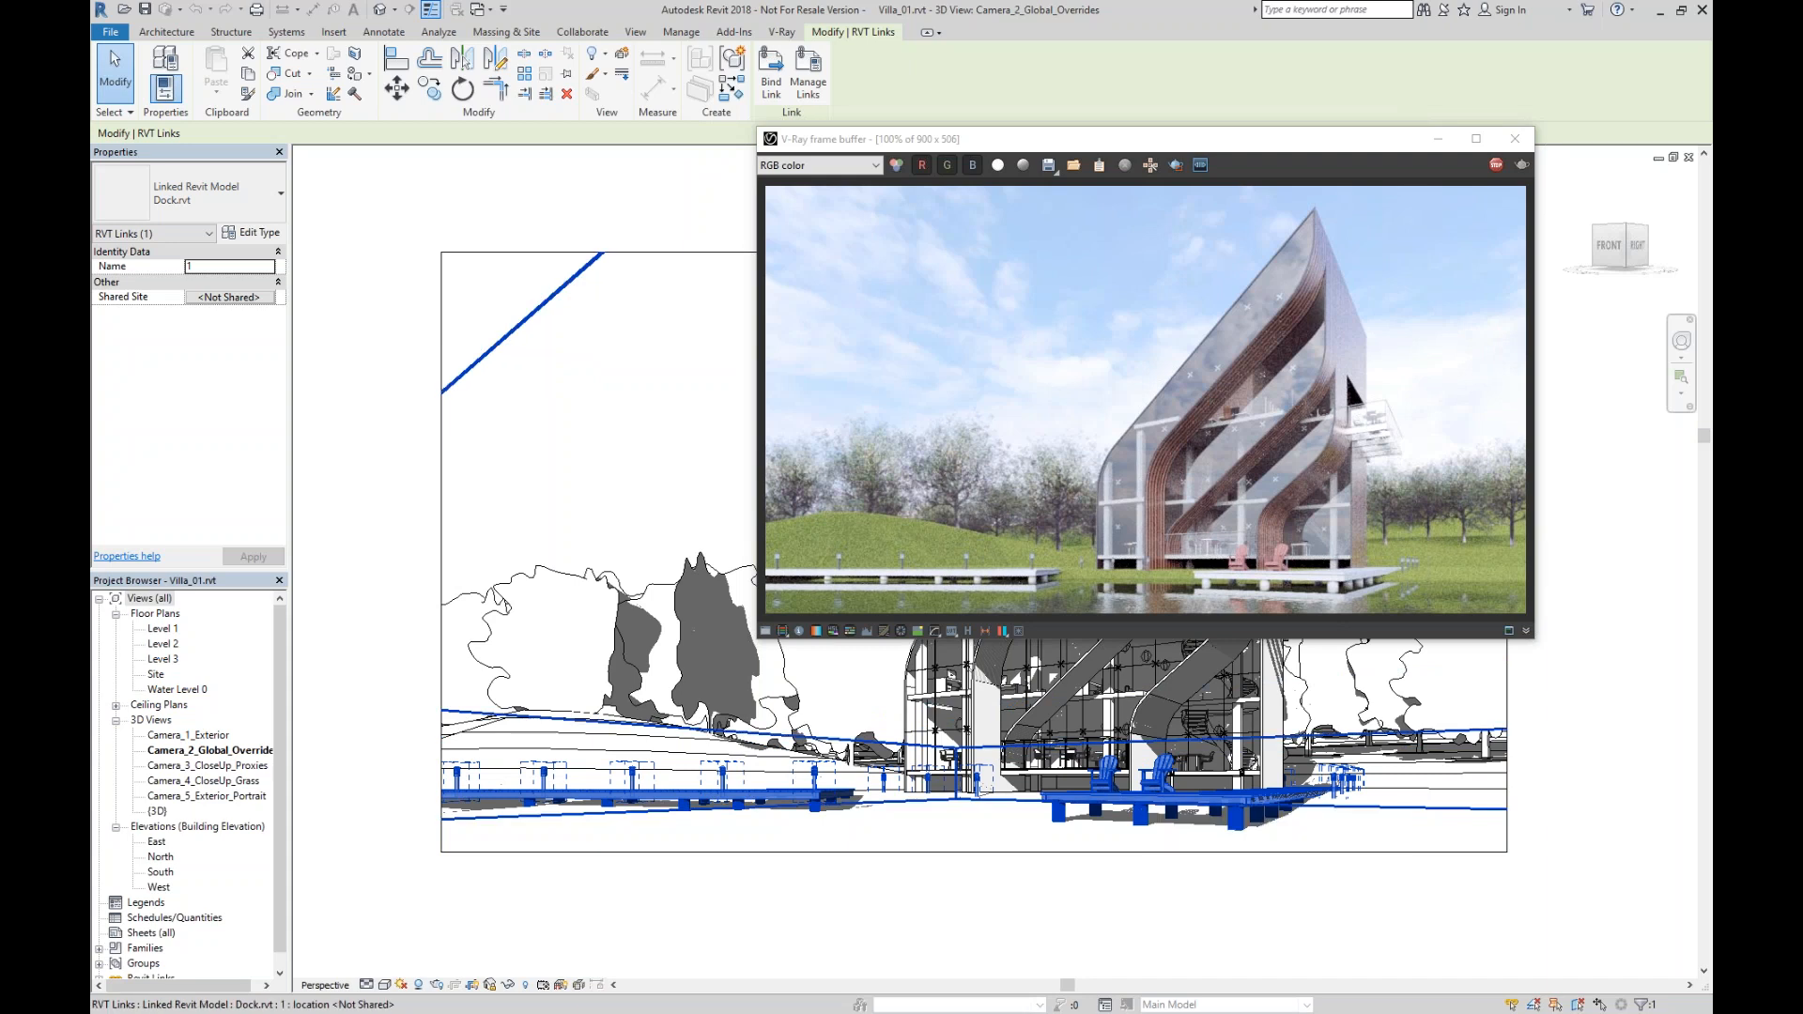
# Open the V-Ray Asset Browser beside the render and filter its material list to Dock.rvt.
pyautogui.click(787, 33)
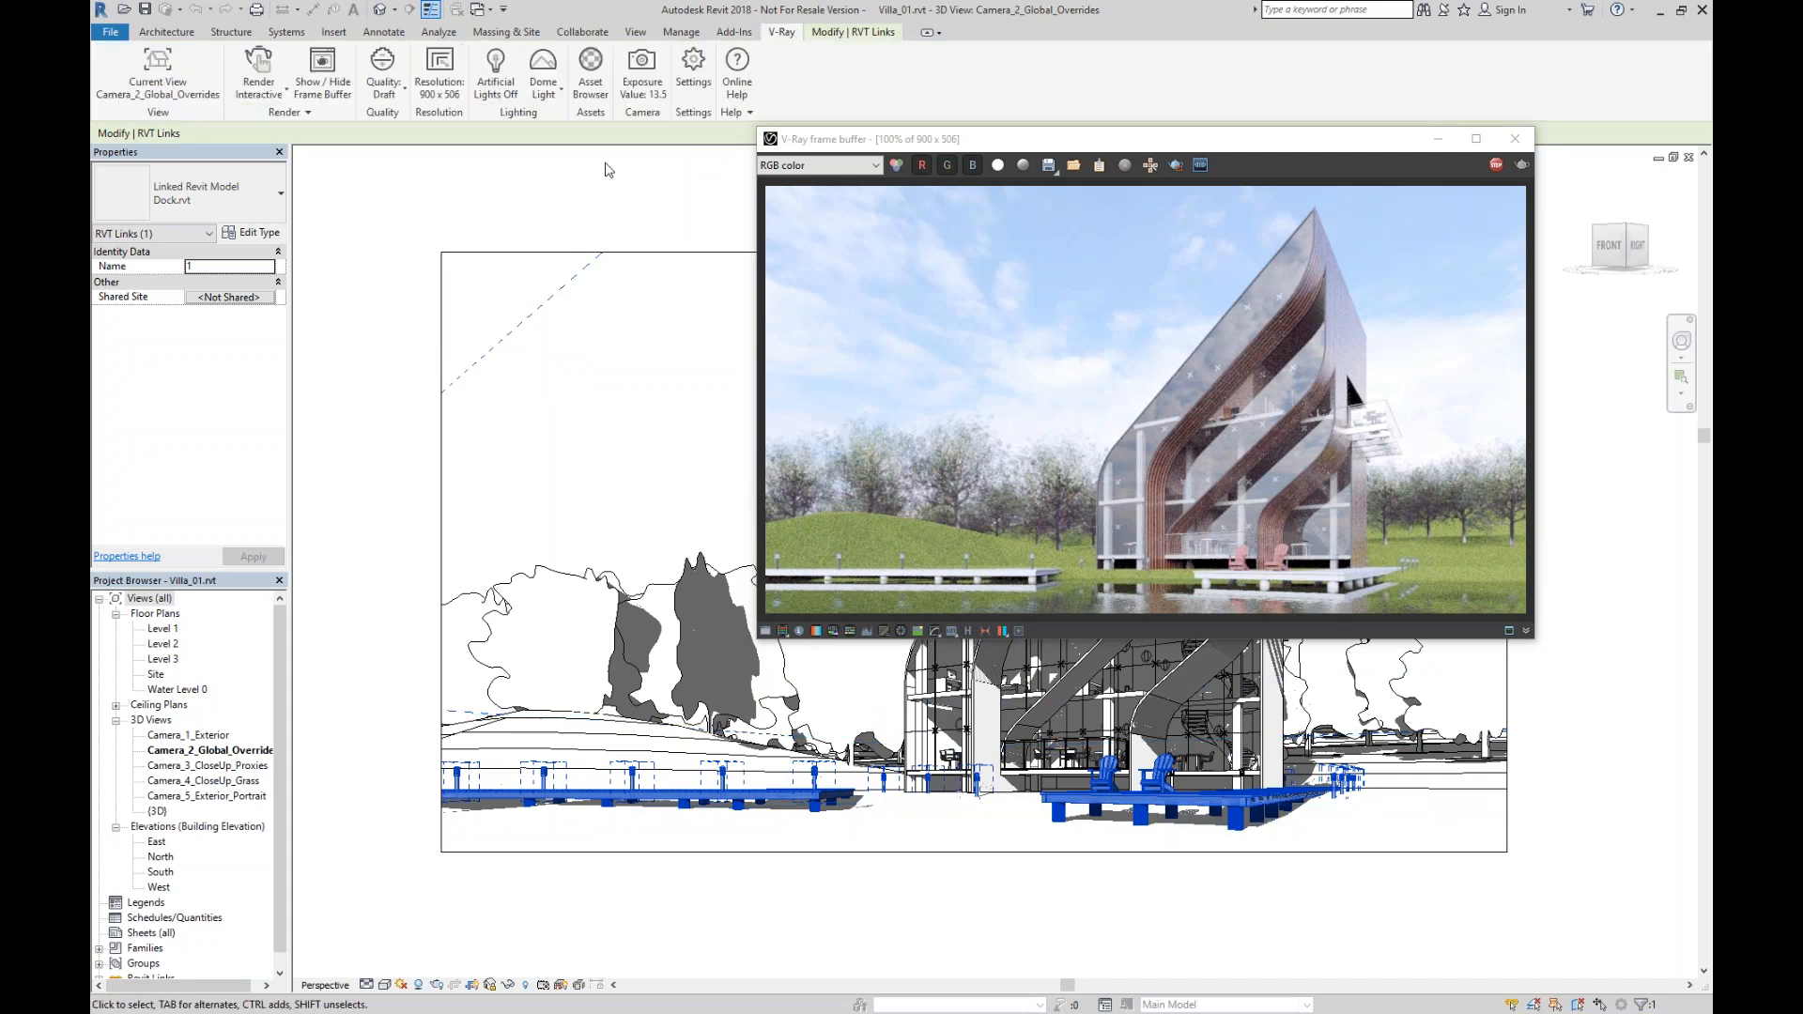
pyautogui.click(590, 68)
pyautogui.moveTo(575, 222); pyautogui.dragTo(572, 147)
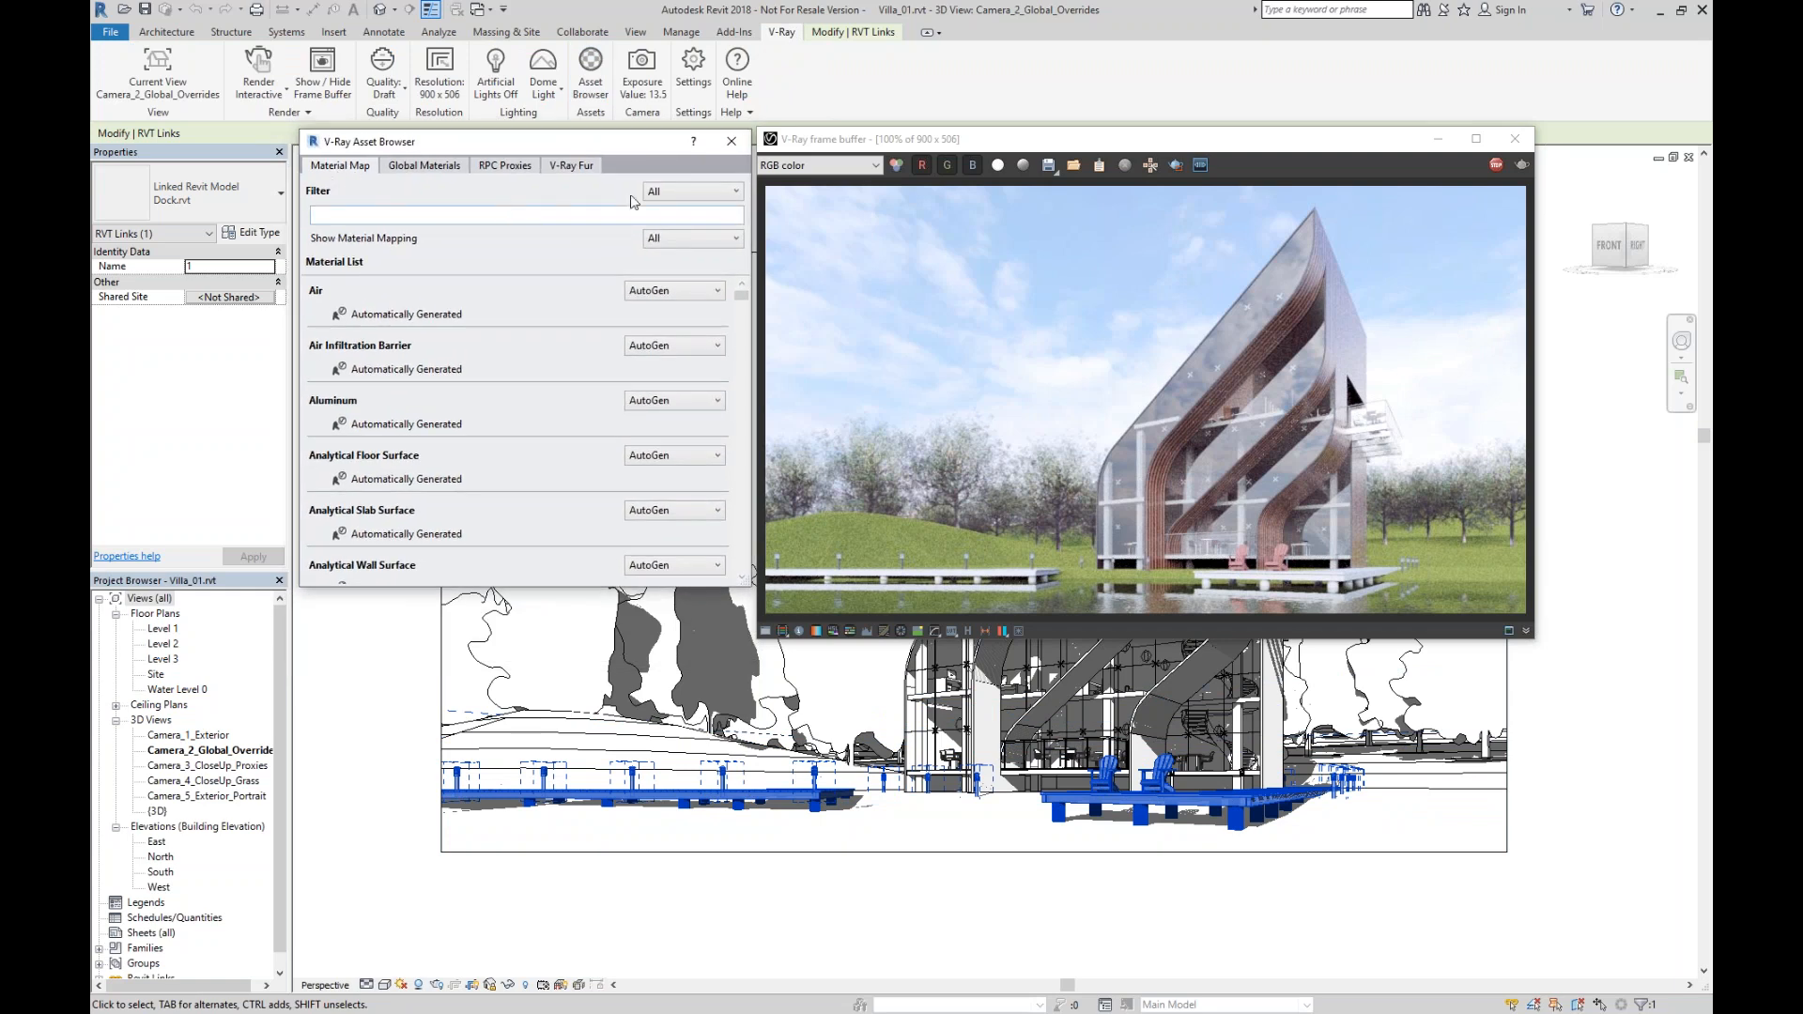
pyautogui.click(736, 194)
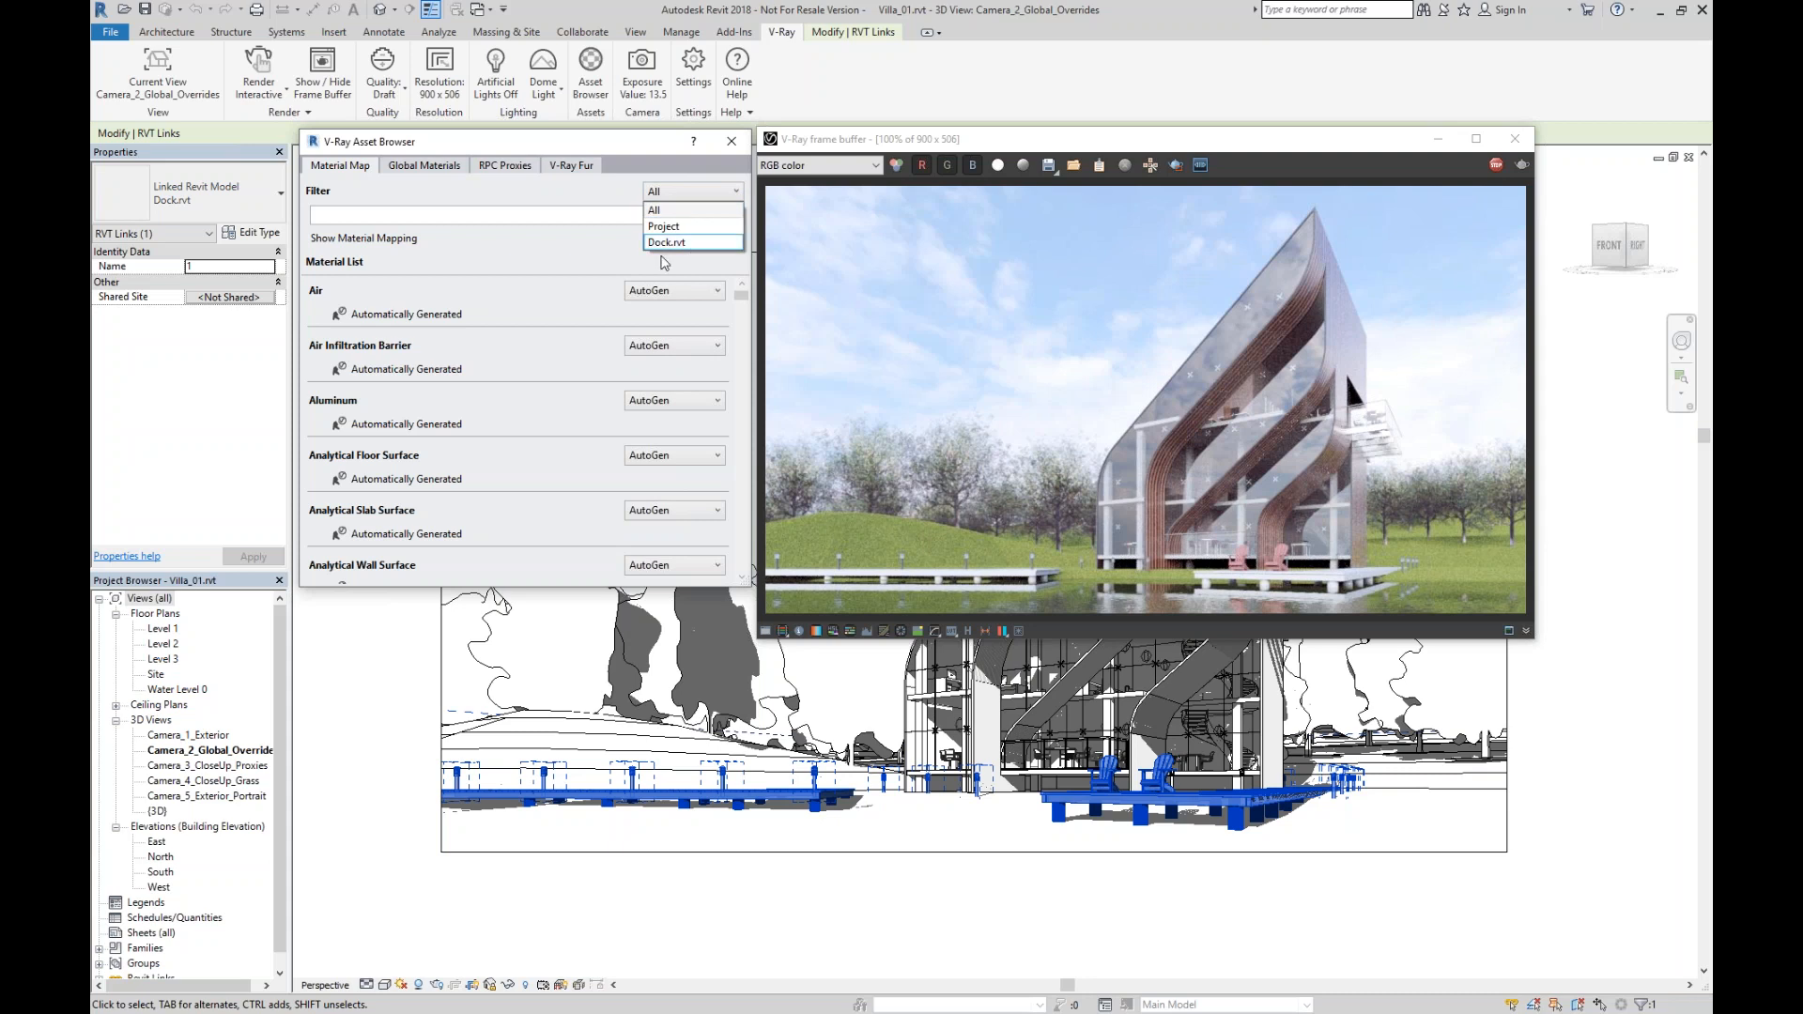
pyautogui.click(690, 244)
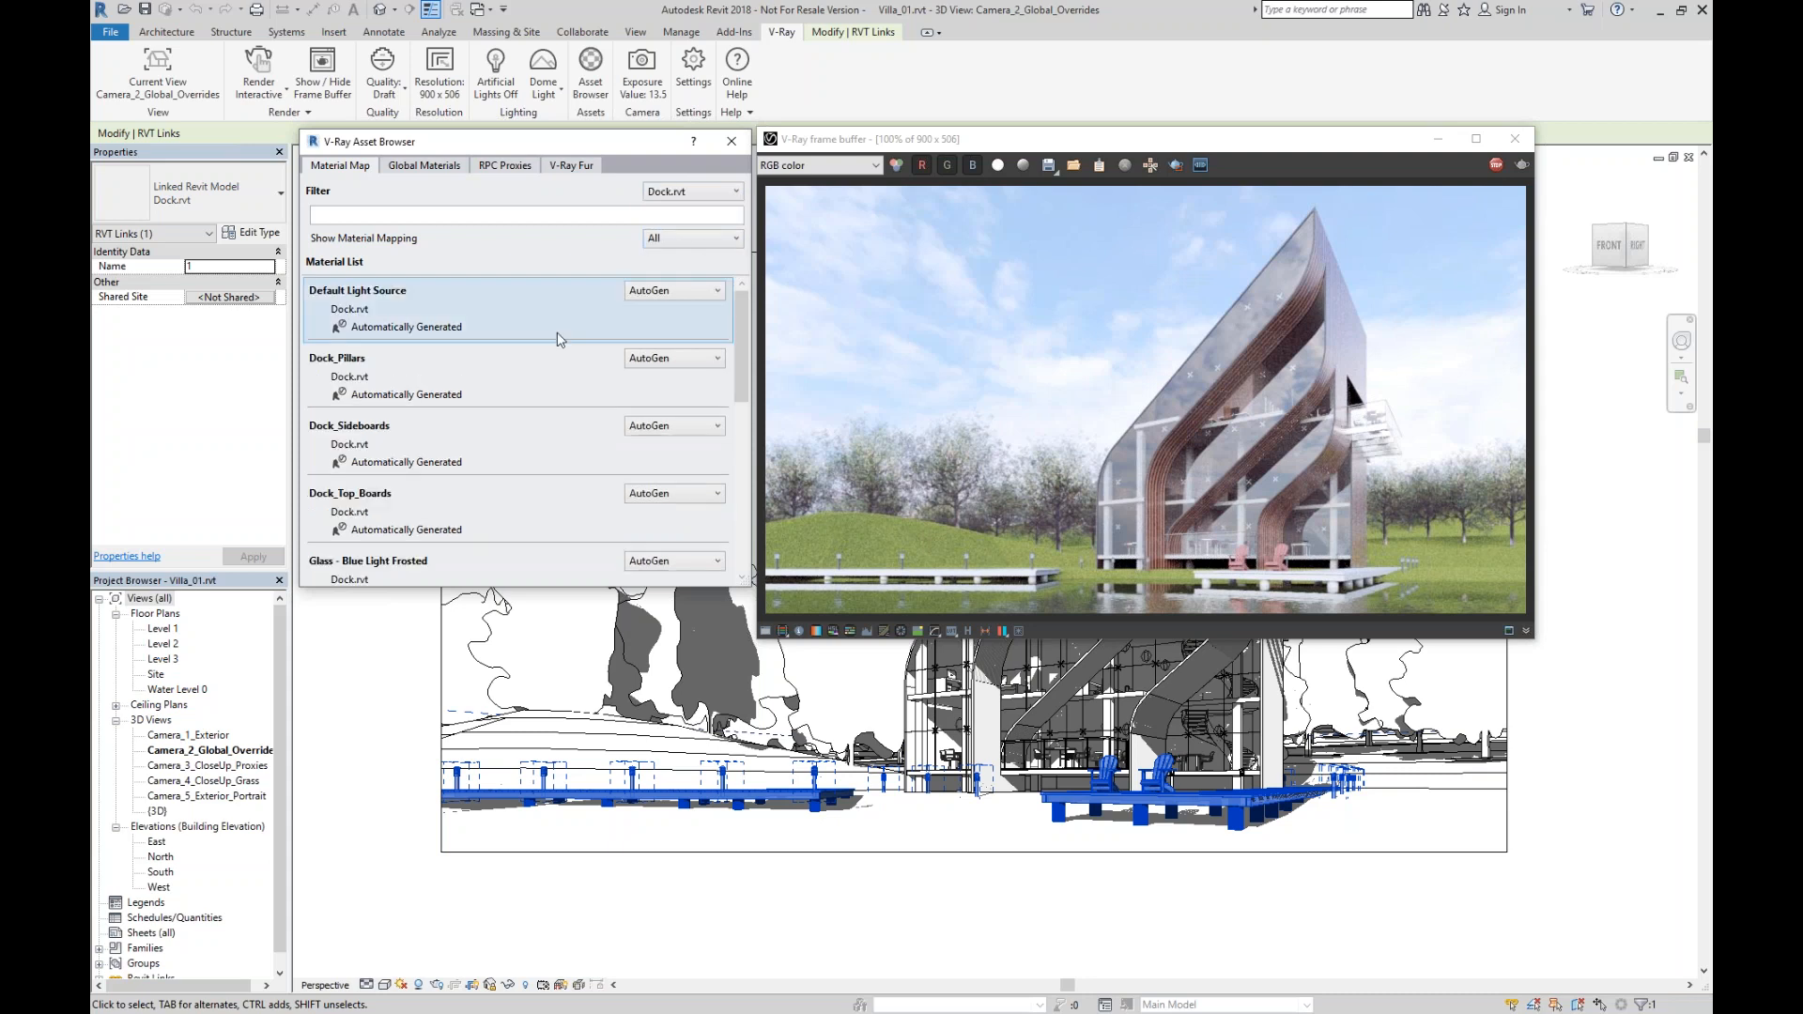
pyautogui.moveTo(742, 353)
pyautogui.mouseDown()
pyautogui.moveTo(738, 561)
pyautogui.moveTo(736, 327)
pyautogui.mouseUp()
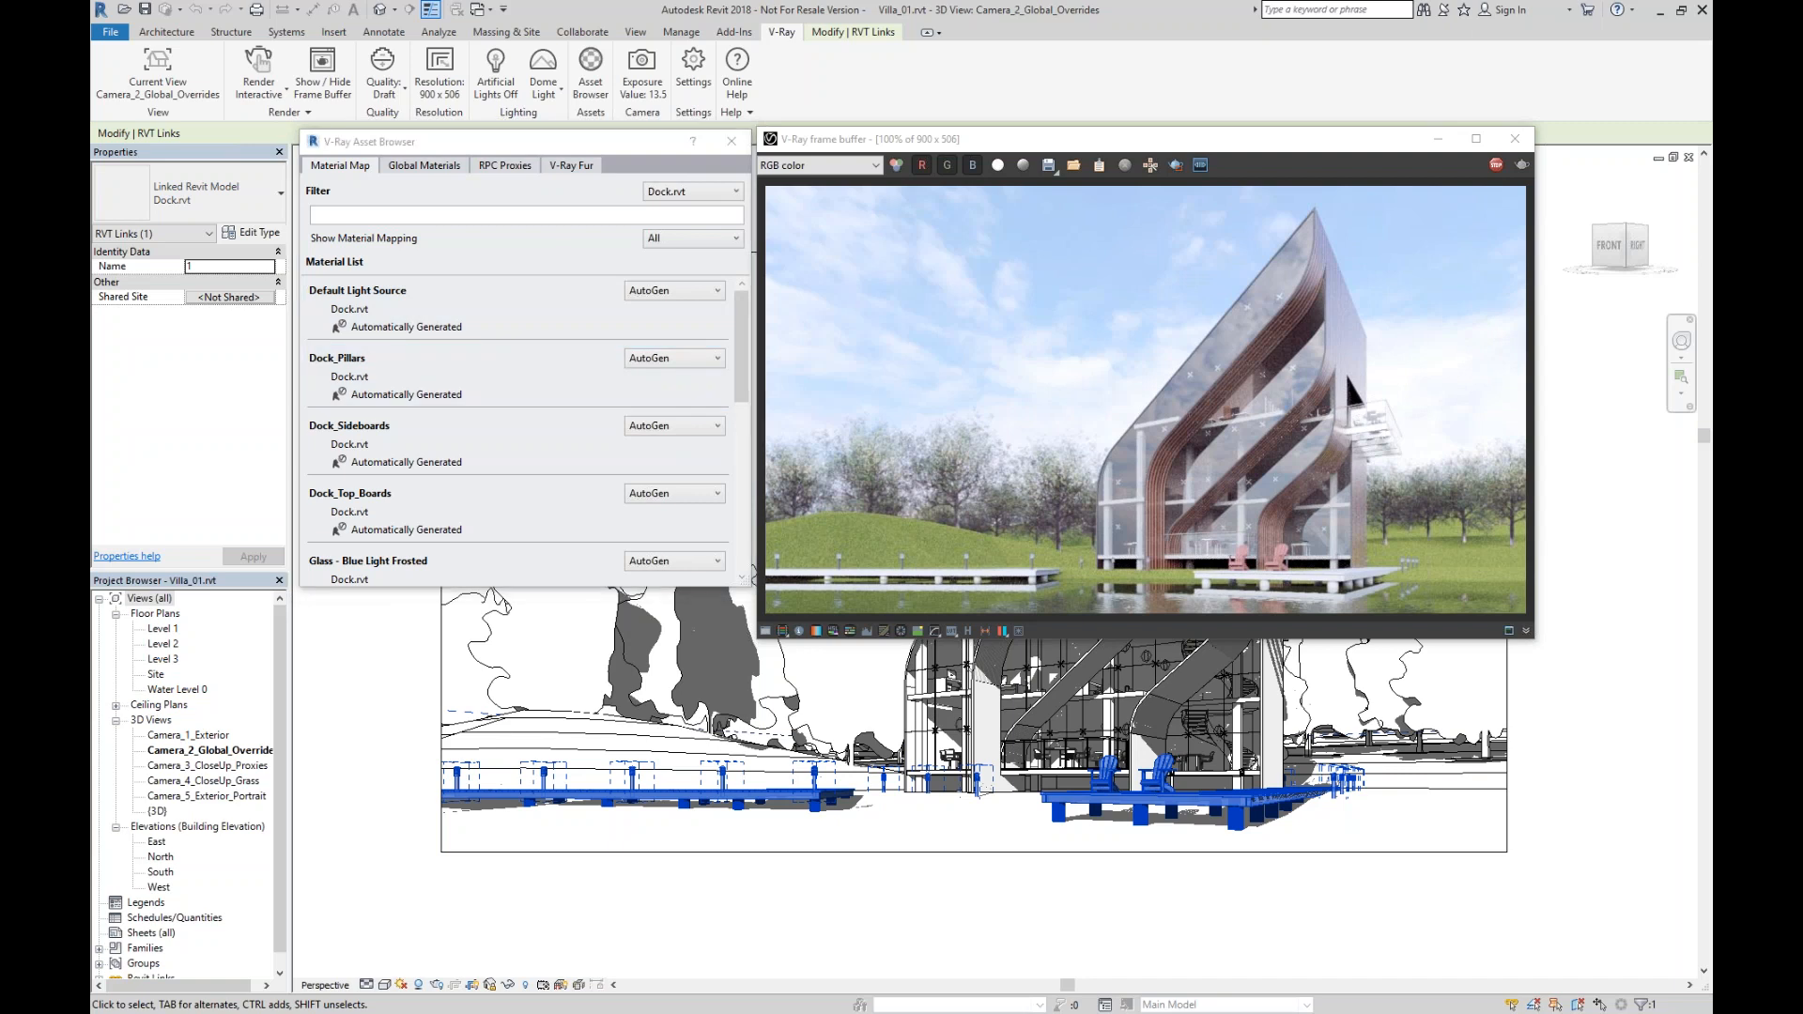
# Assign the Dock_Sideboards.vrmat material from the Dock wood folder to both the Dock_Pillars and Dock_Sideboards entries.
pyautogui.hotkey('alt', 'Tab')
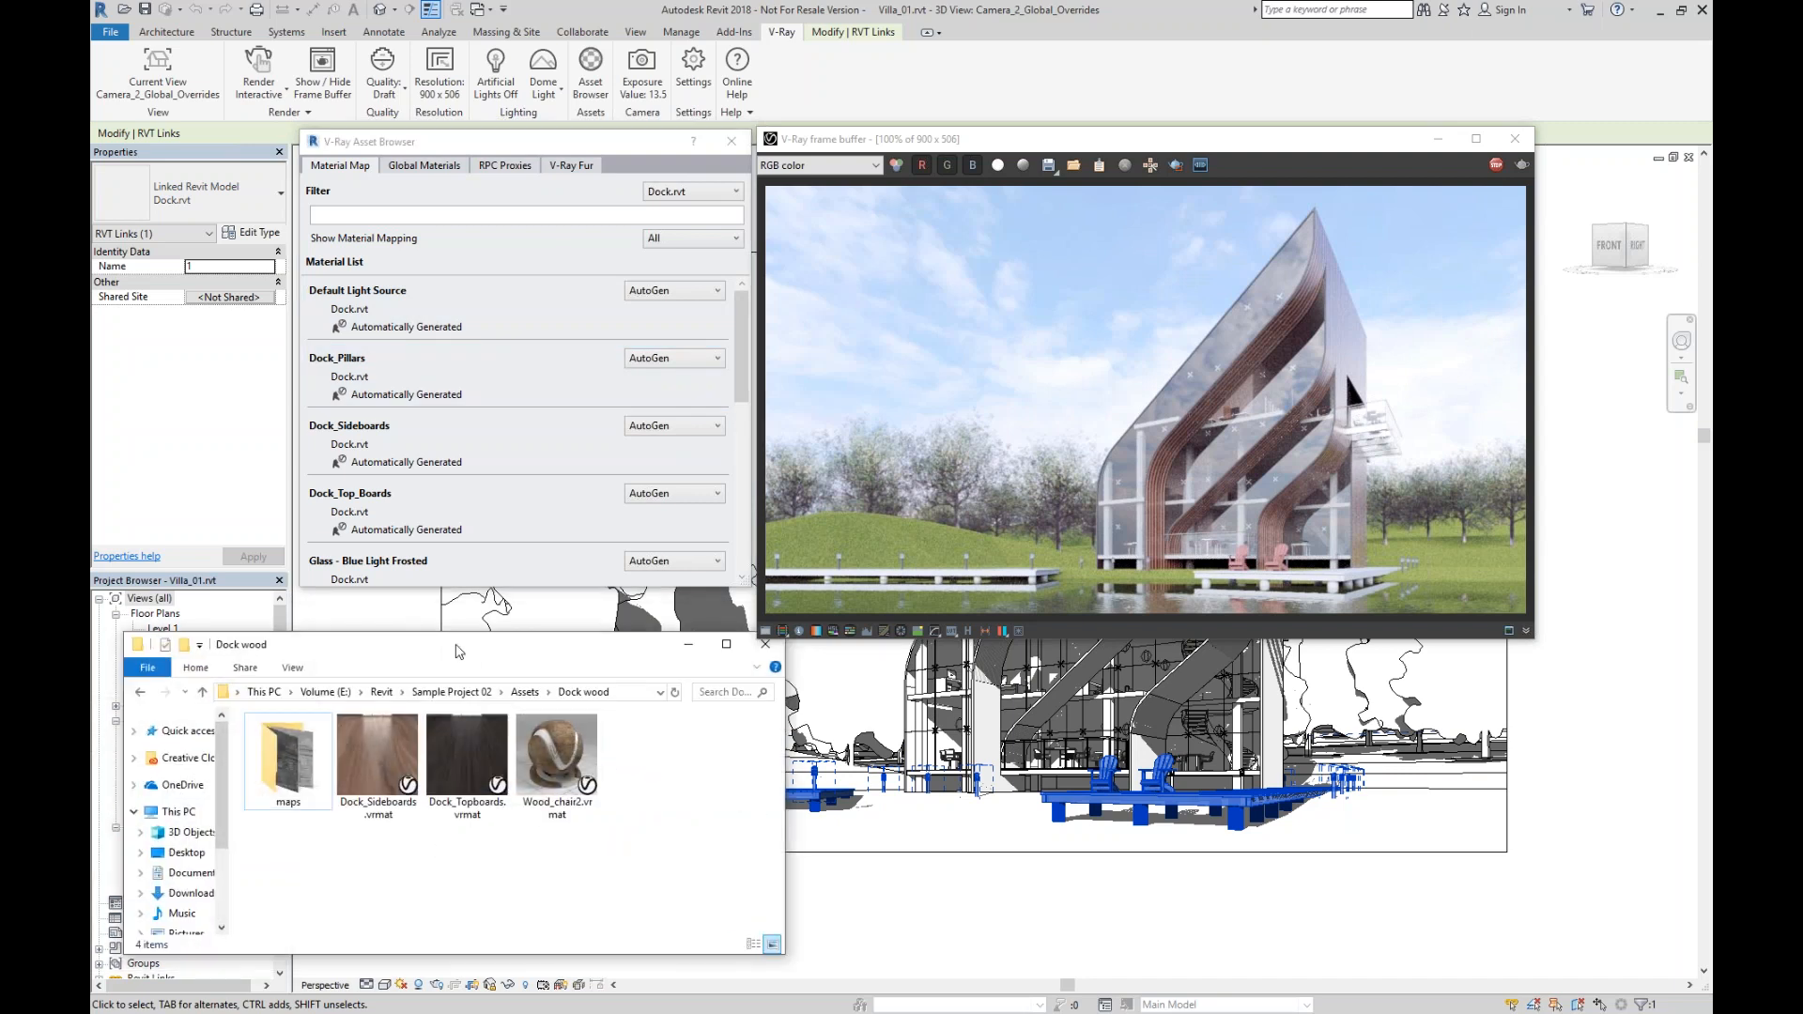
pyautogui.click(452, 380)
pyautogui.keyDown('ctrl'); pyautogui.click(477, 454); pyautogui.keyUp('ctrl')
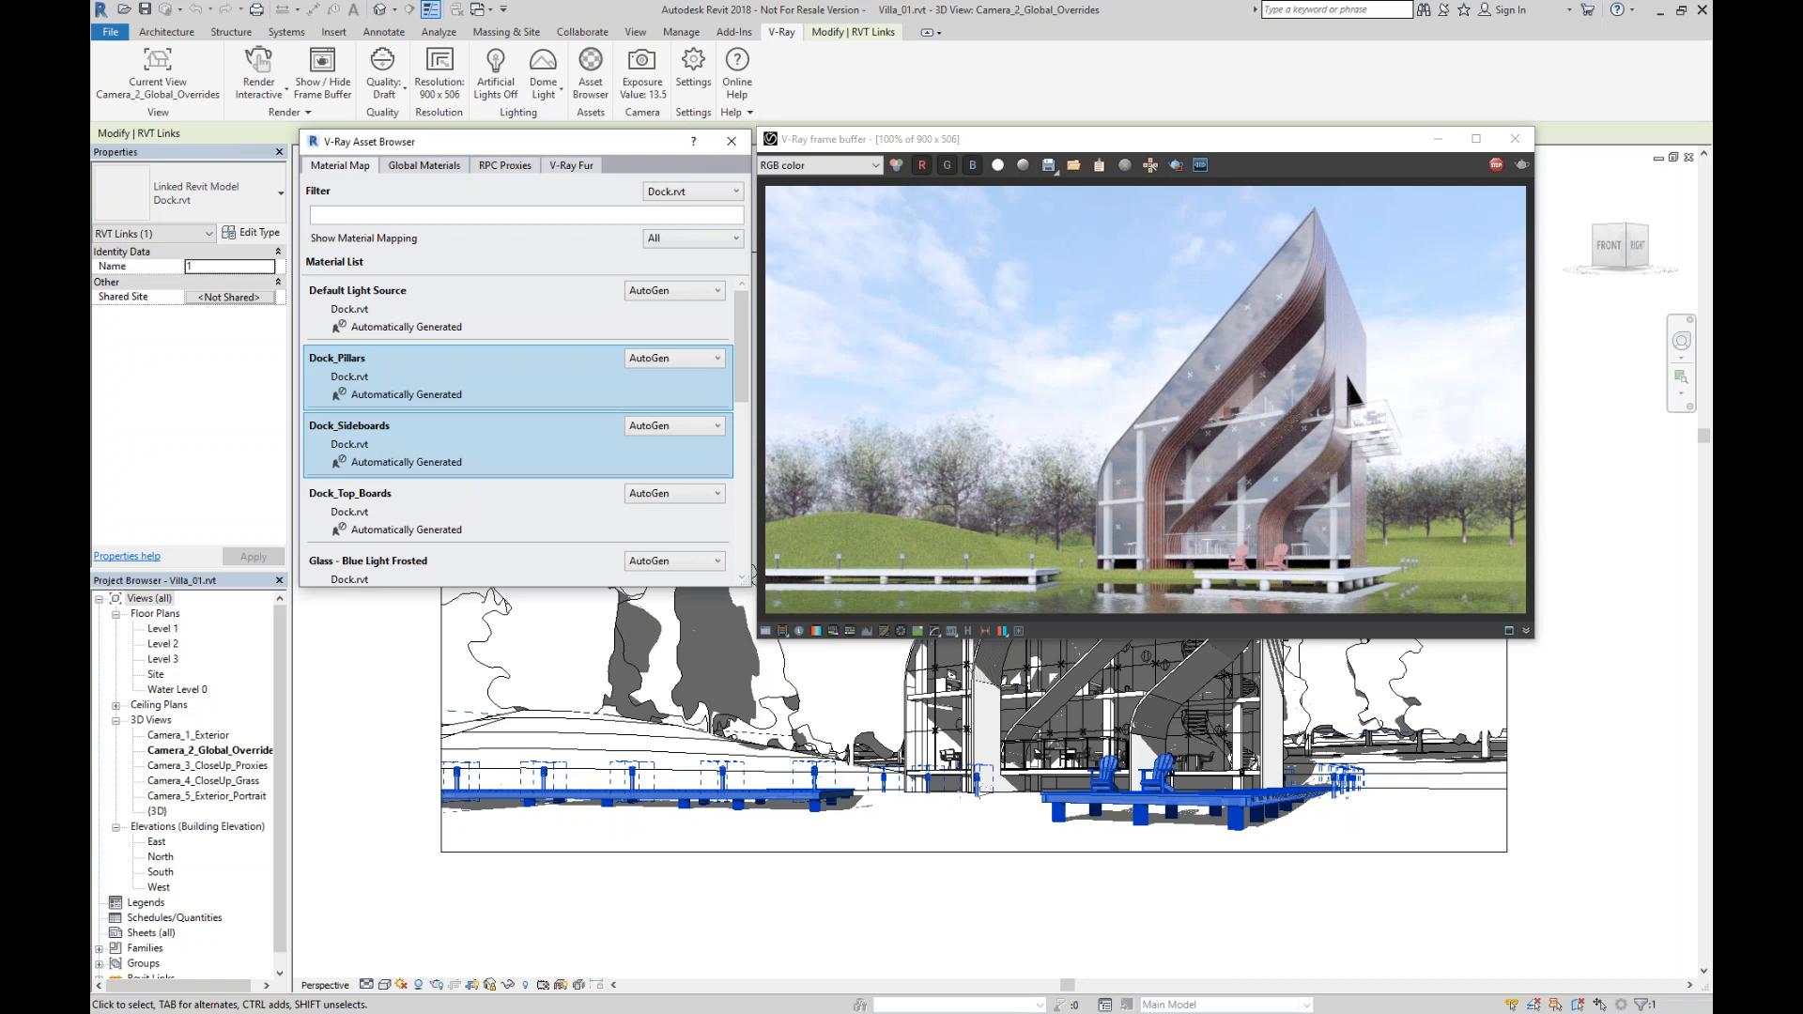
pyautogui.hotkey('alt', 'Tab')
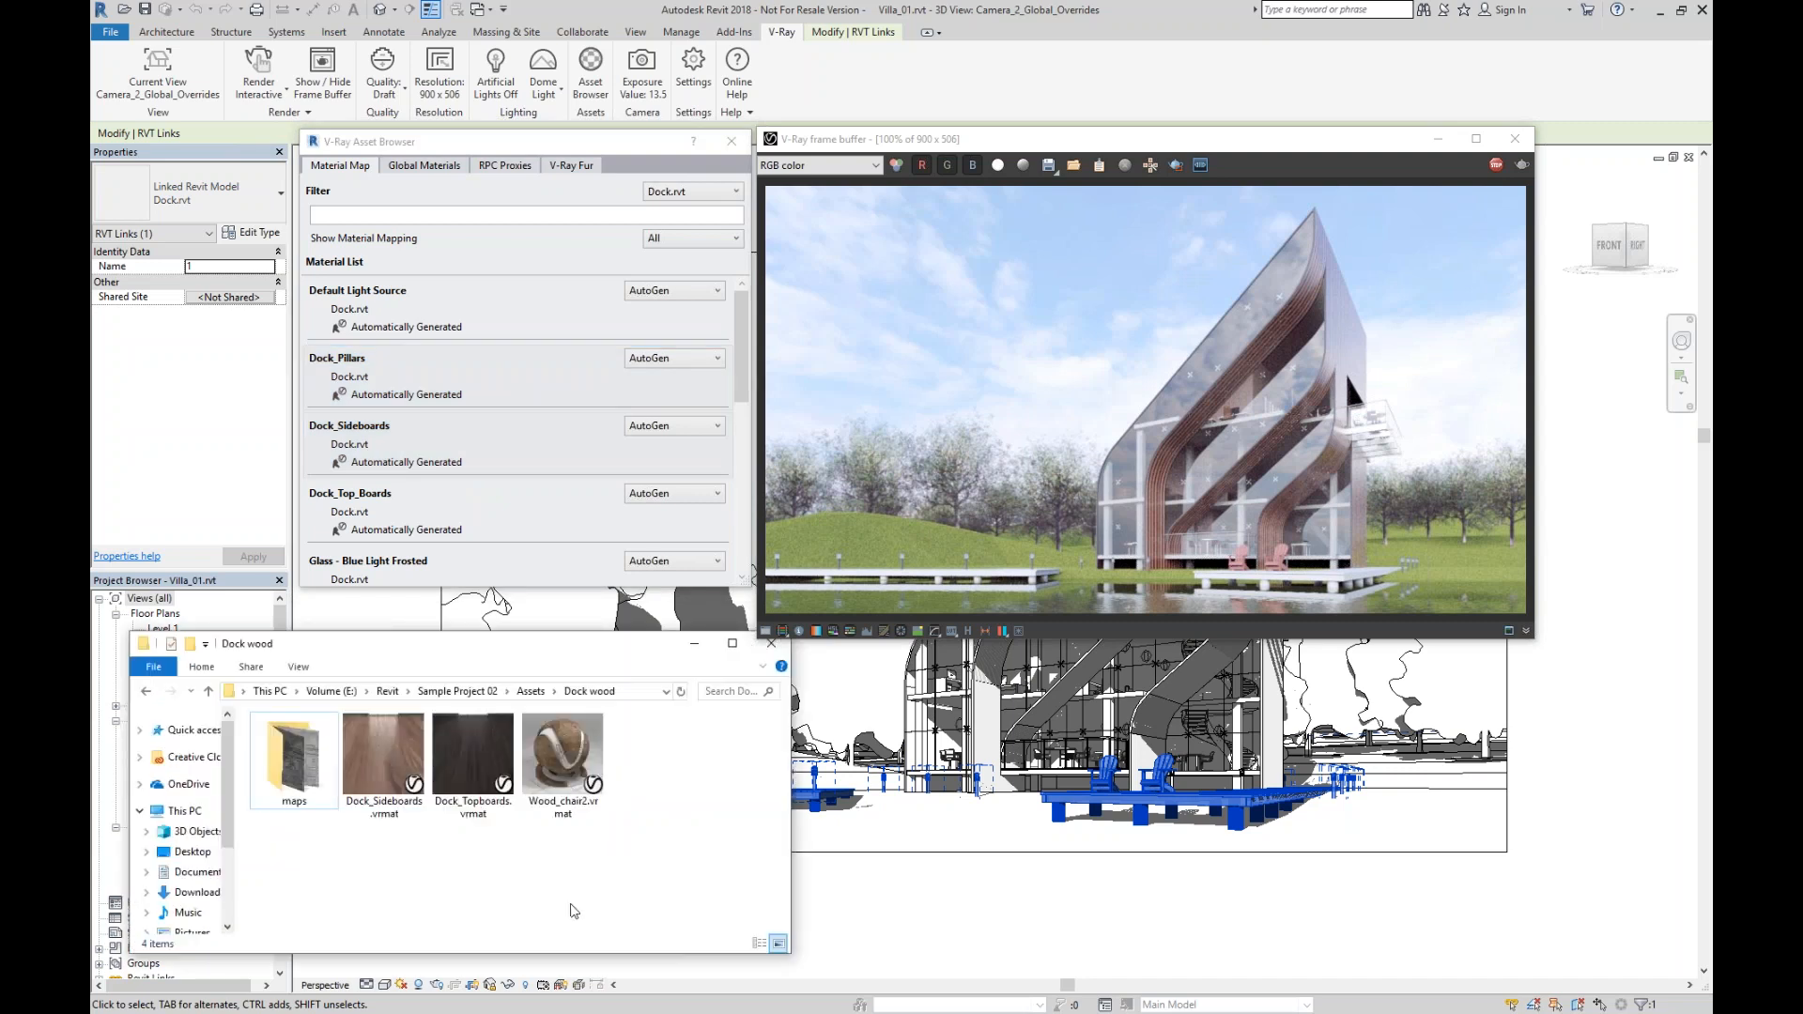
pyautogui.moveTo(390, 773); pyautogui.dragTo(429, 371)
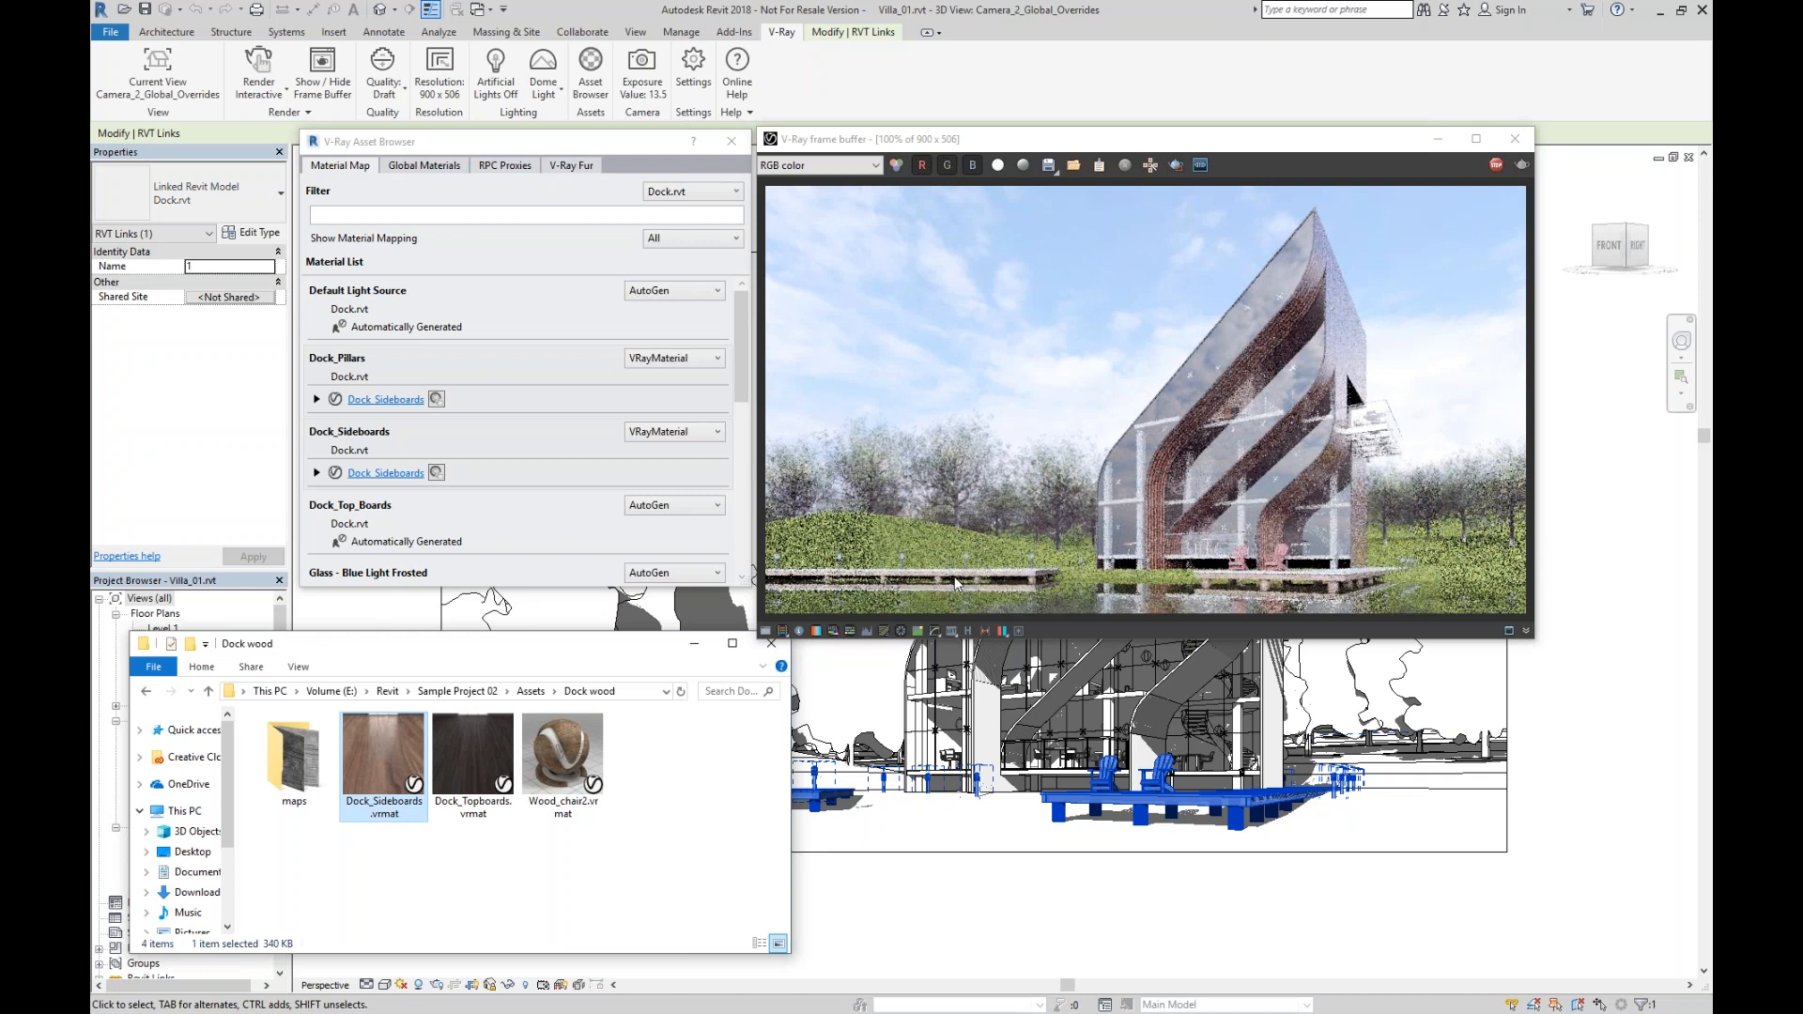
# Assign Dock_Topboards.vrmat to the Dock_Top_Boards material and Wood_chair2.vrmat to the Patio_Chair_Wood material of Dock.rvt.
pyautogui.moveTo(465, 764); pyautogui.dragTo(381, 523)
pyautogui.moveTo(747, 378); pyautogui.dragTo(749, 570)
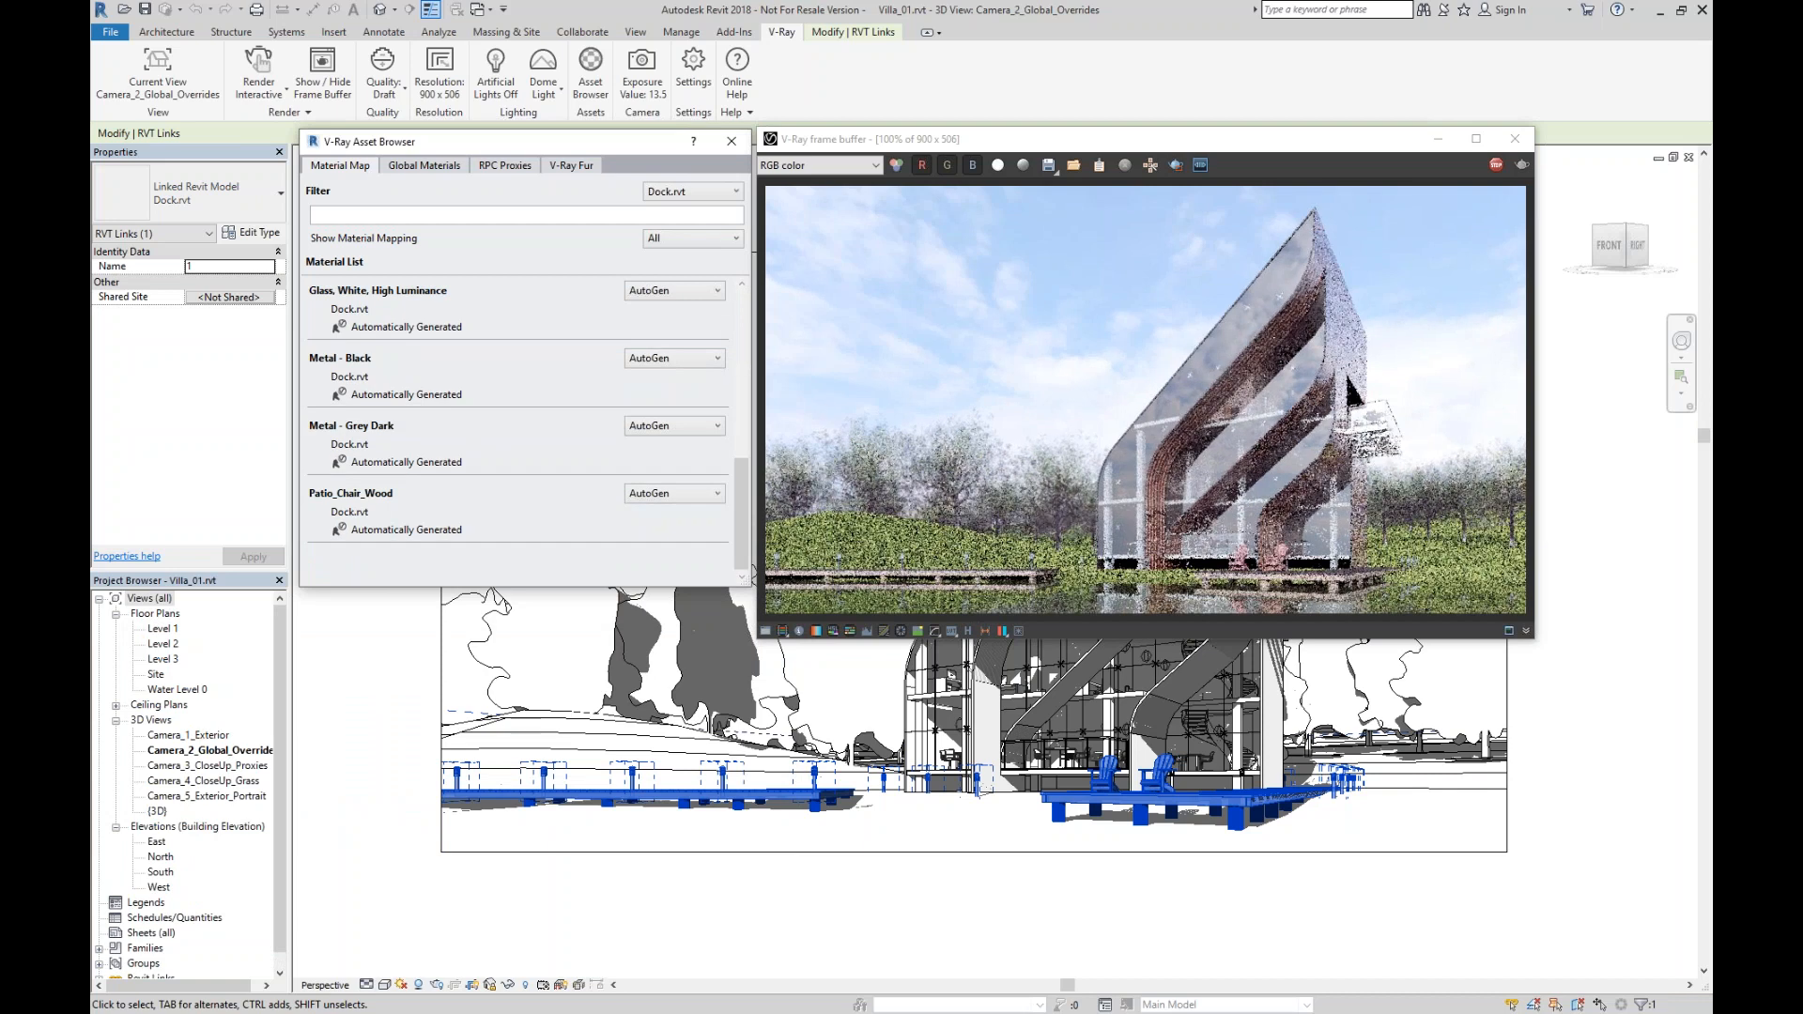
pyautogui.hotkey('alt', 'Tab')
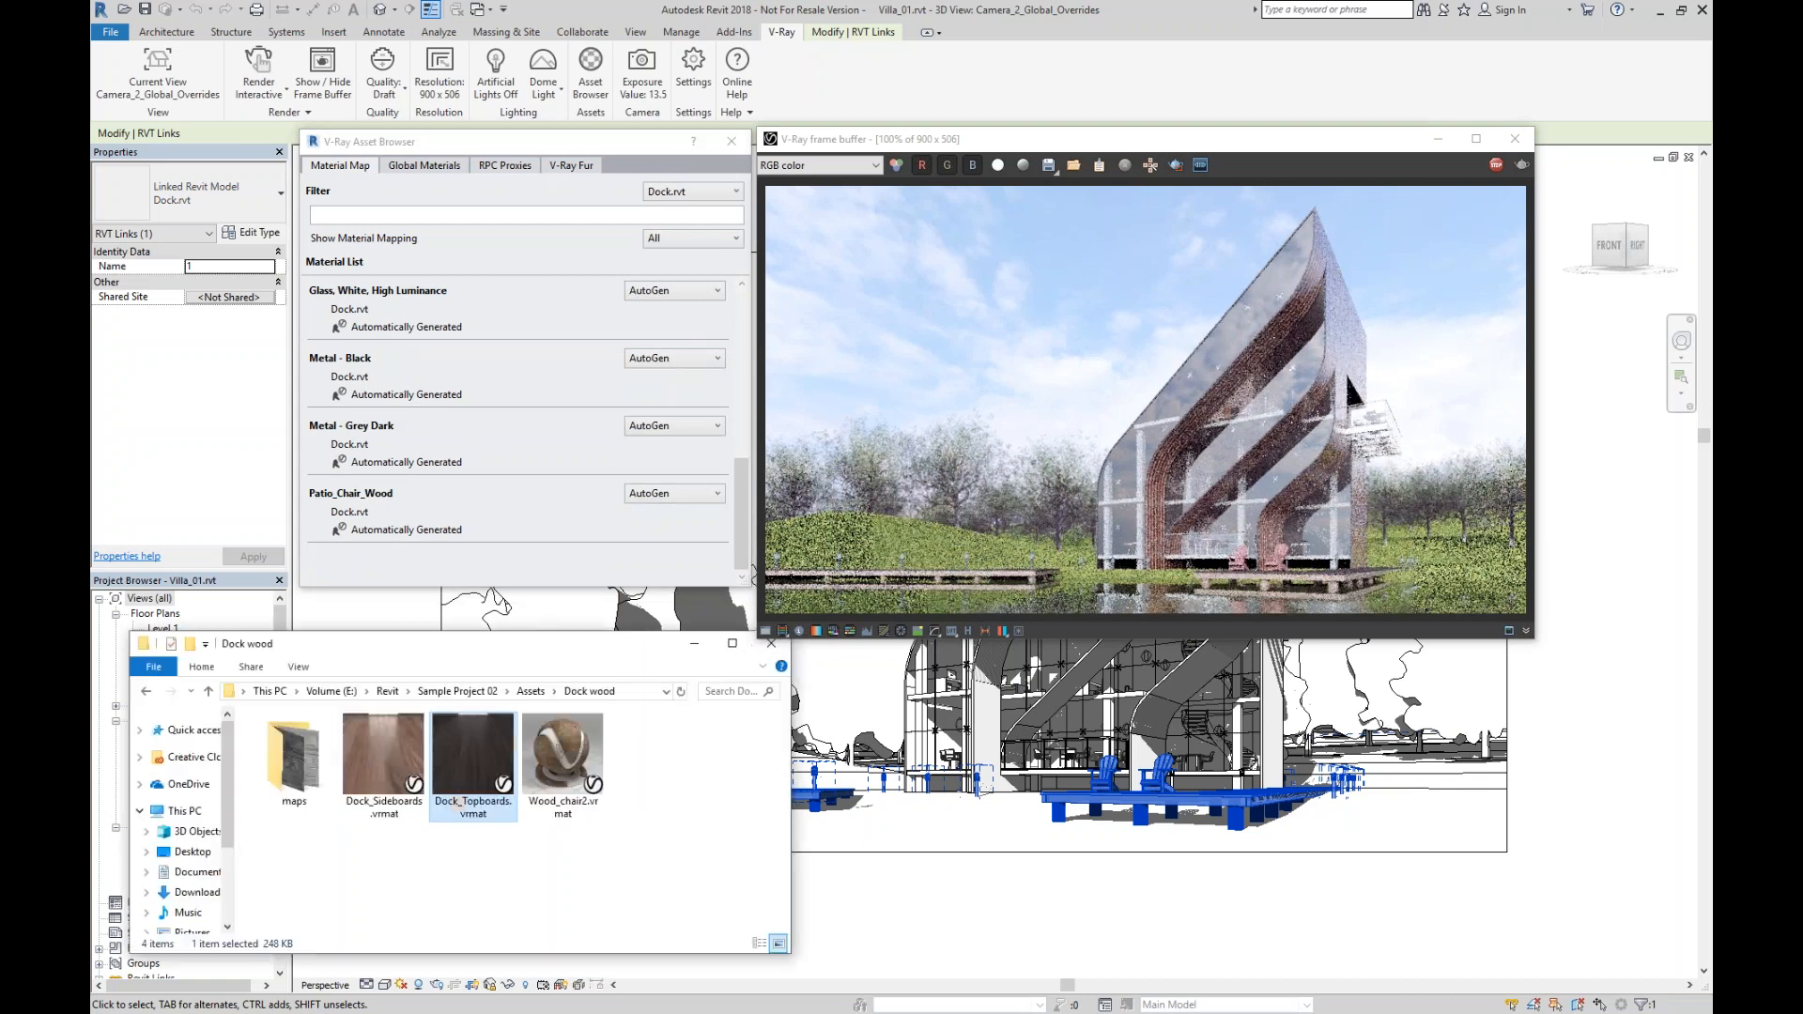
pyautogui.moveTo(571, 789); pyautogui.dragTo(479, 515)
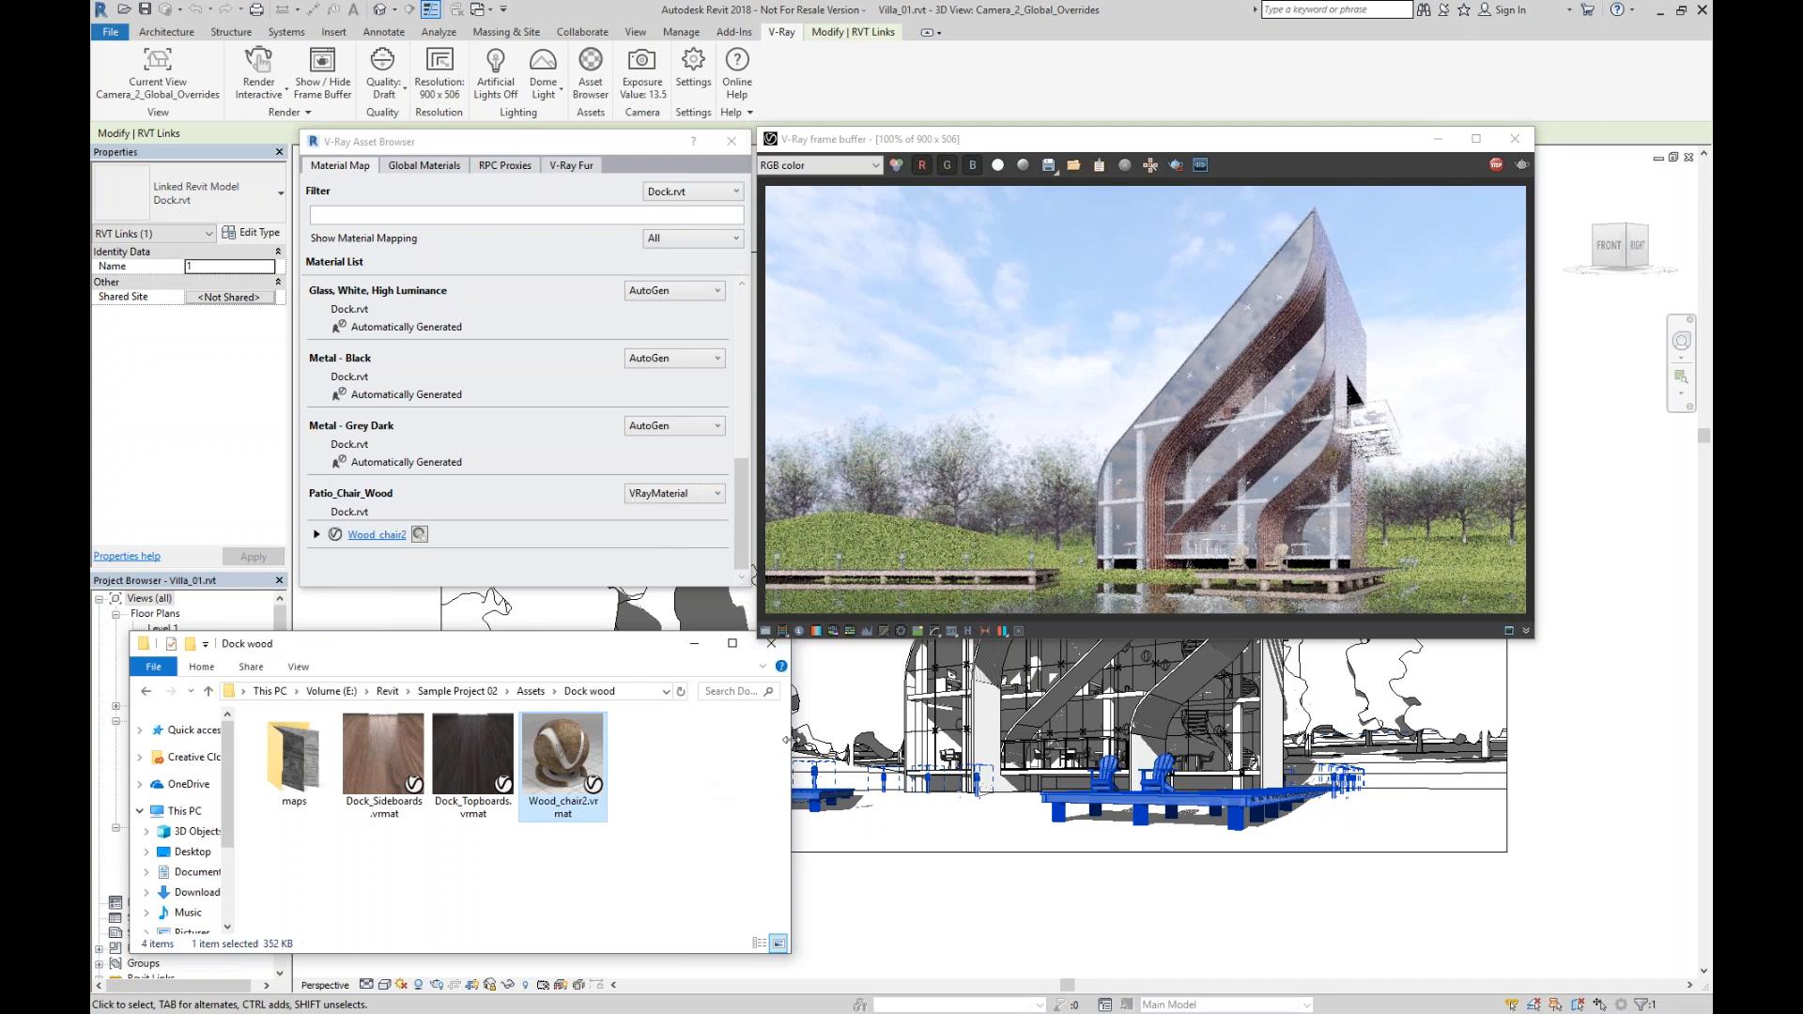
pyautogui.click(695, 646)
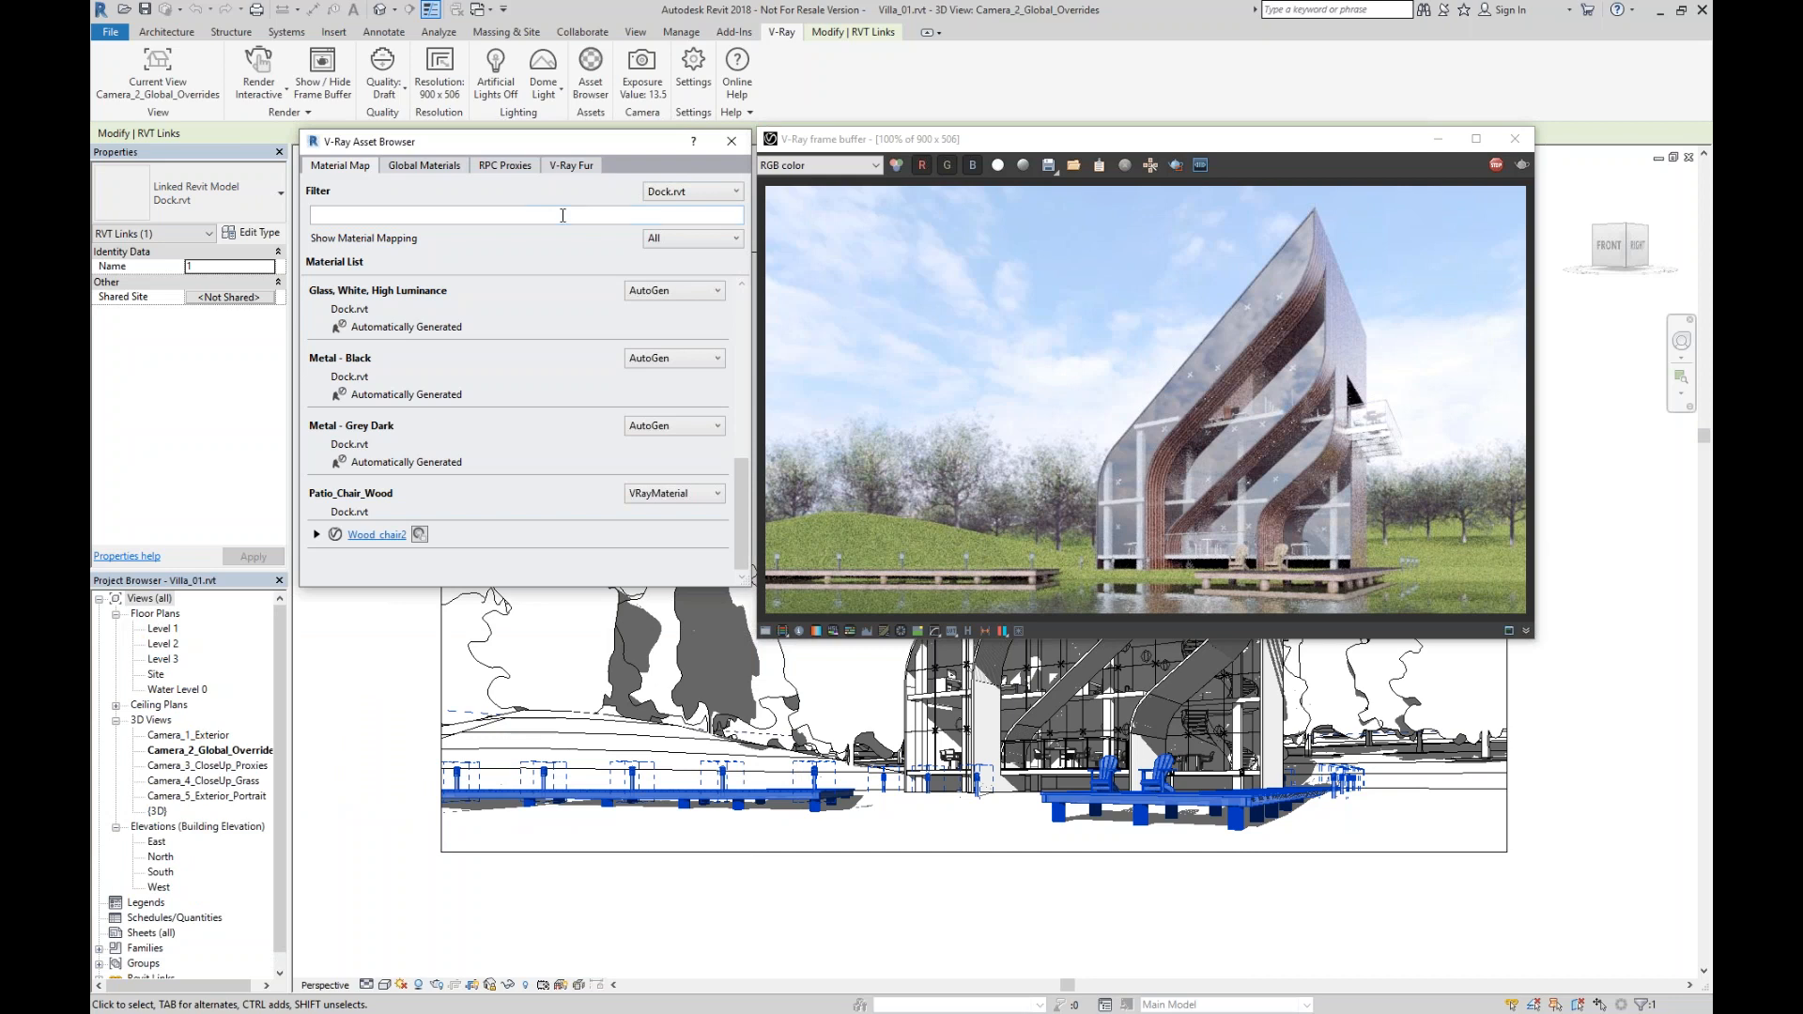
pyautogui.click(731, 194)
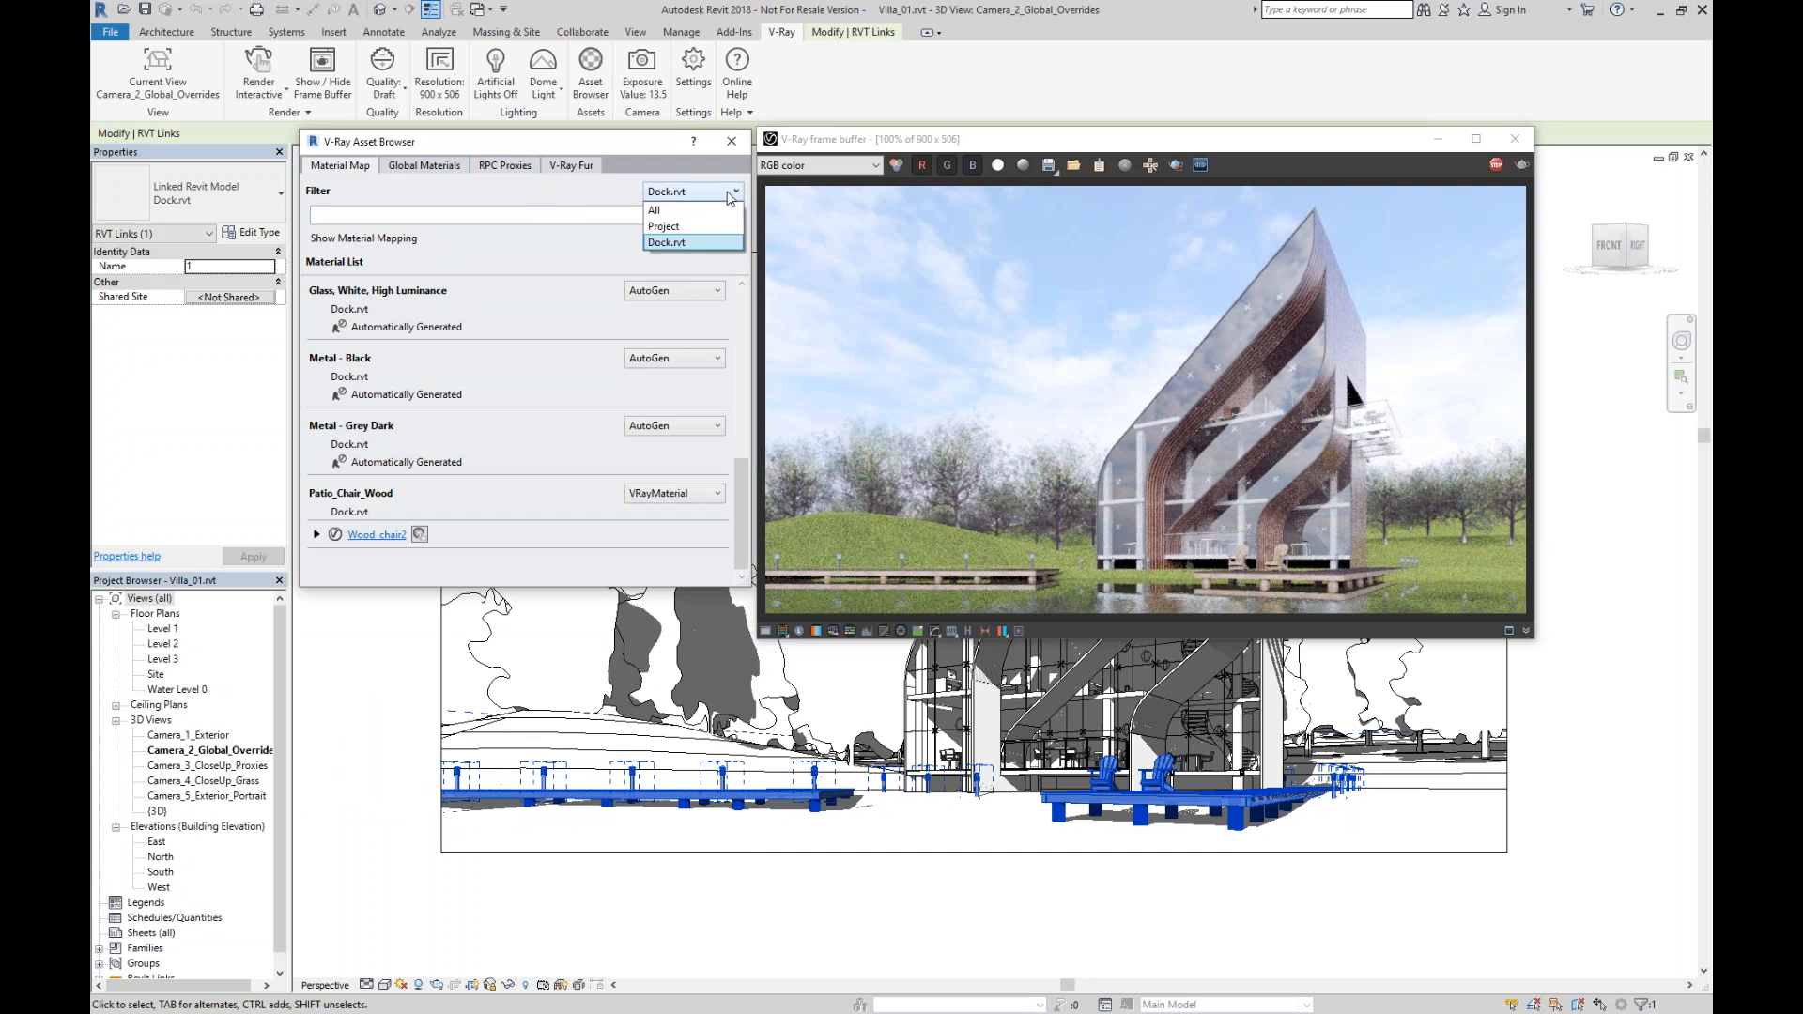
pyautogui.click(577, 255)
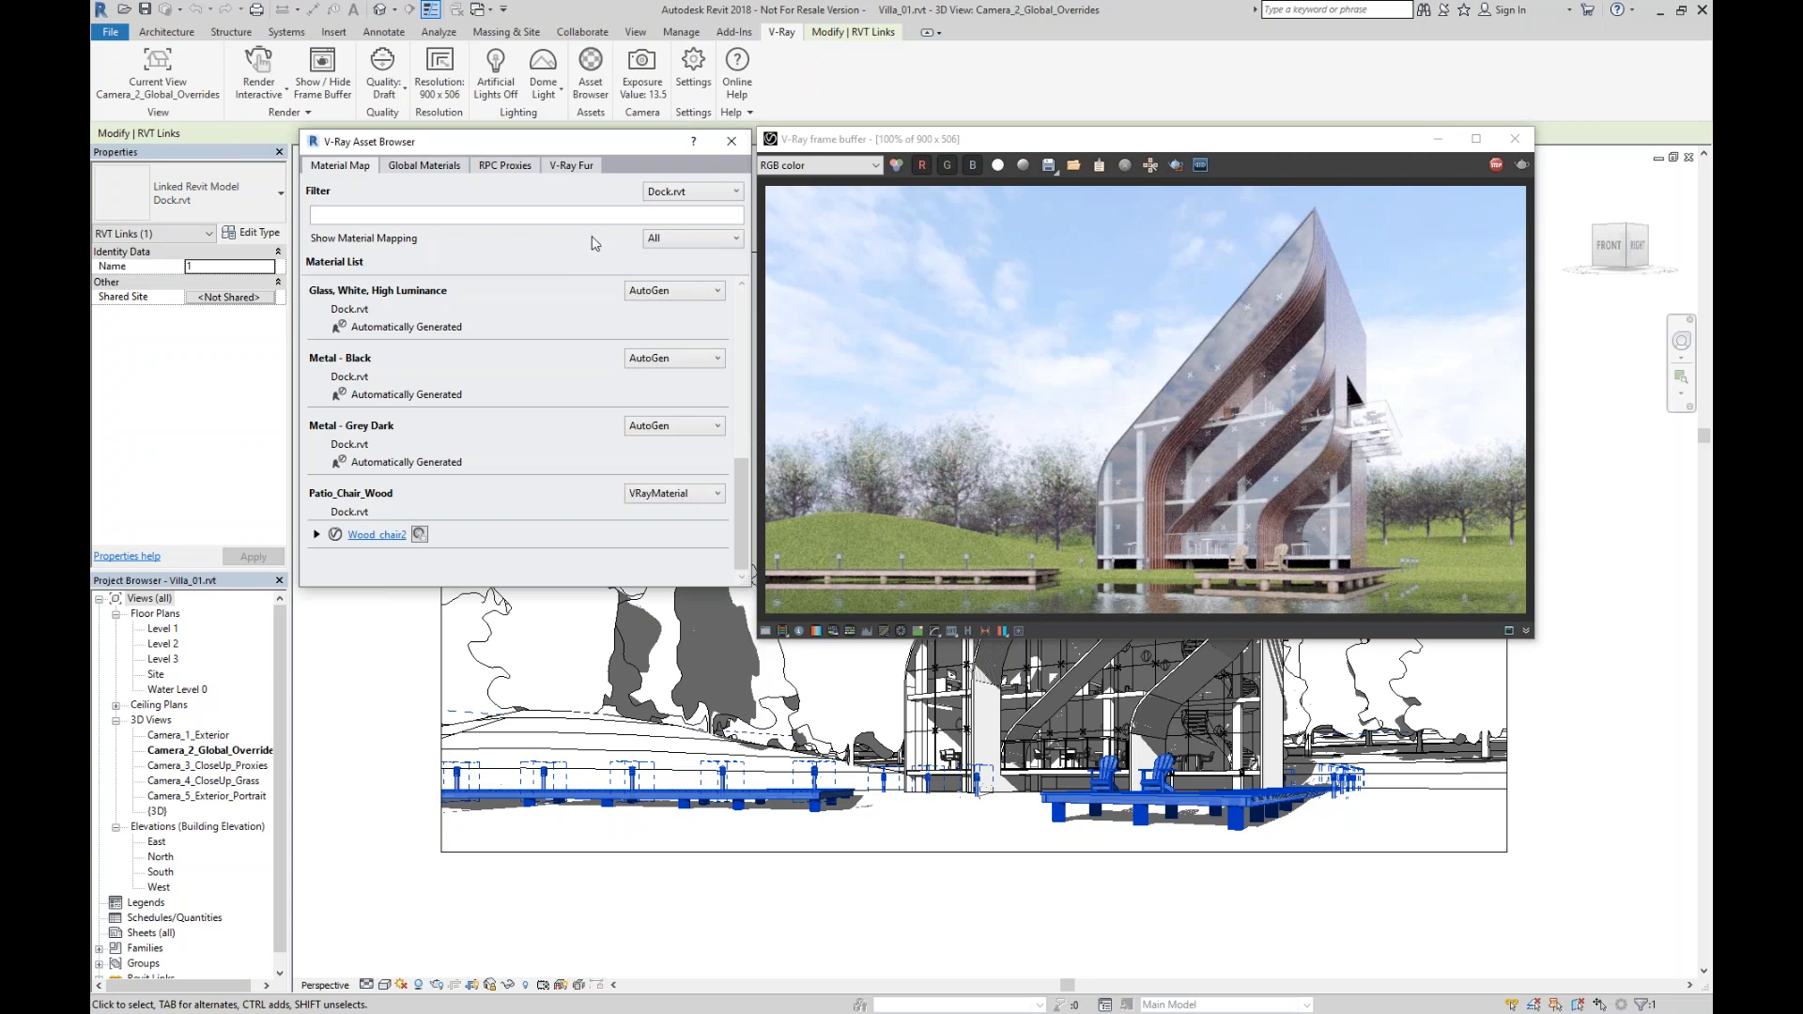
pyautogui.moveTo(650, 143); pyautogui.dragTo(650, 142)
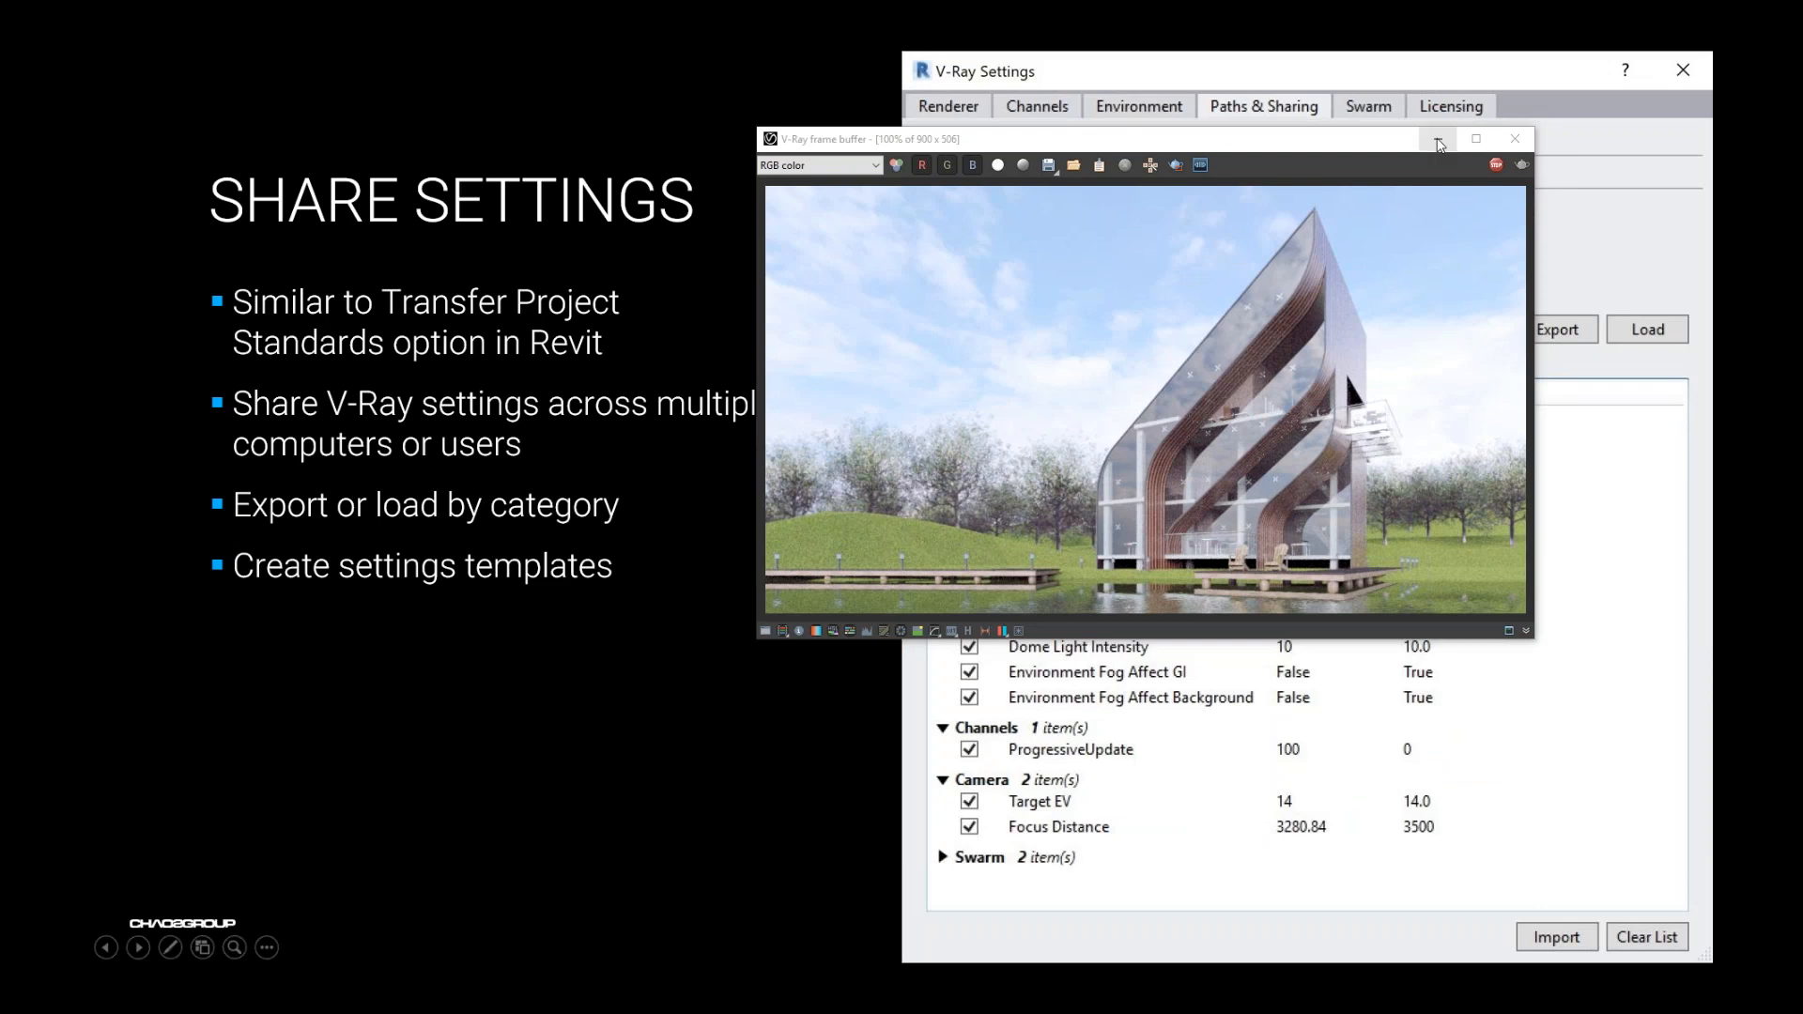
pyautogui.click(1439, 141)
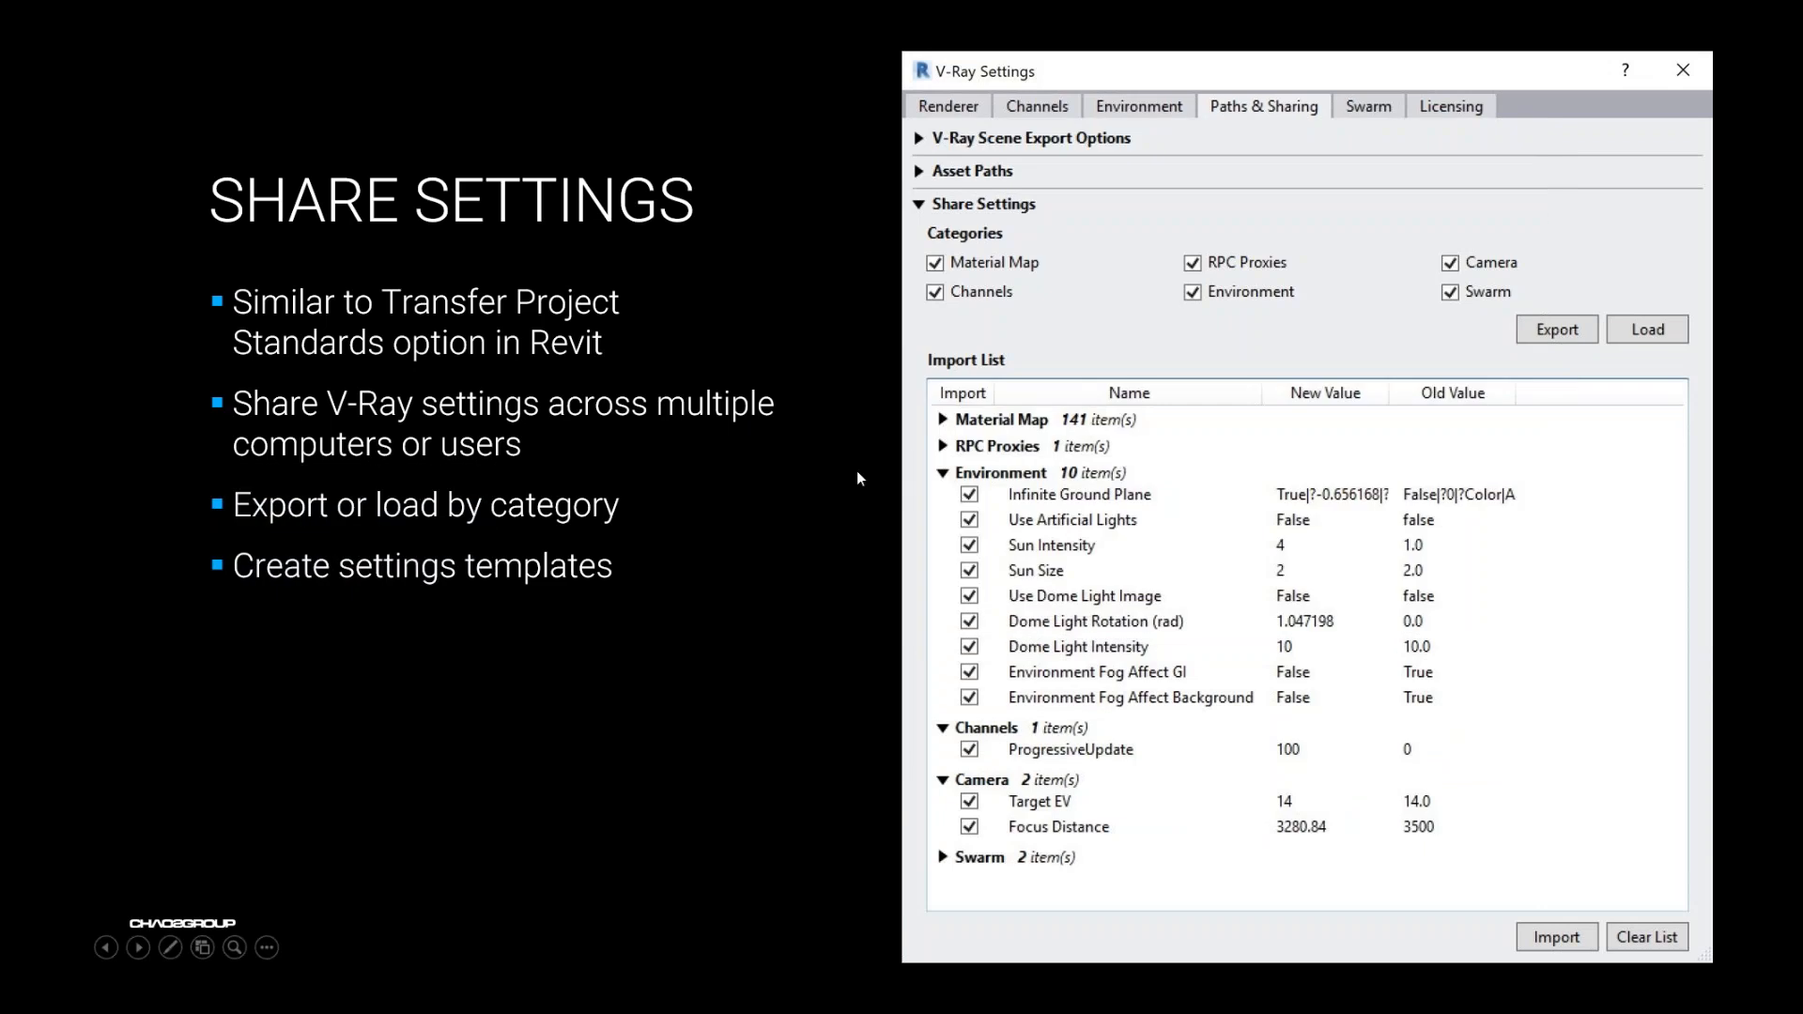
pyautogui.press('Right')
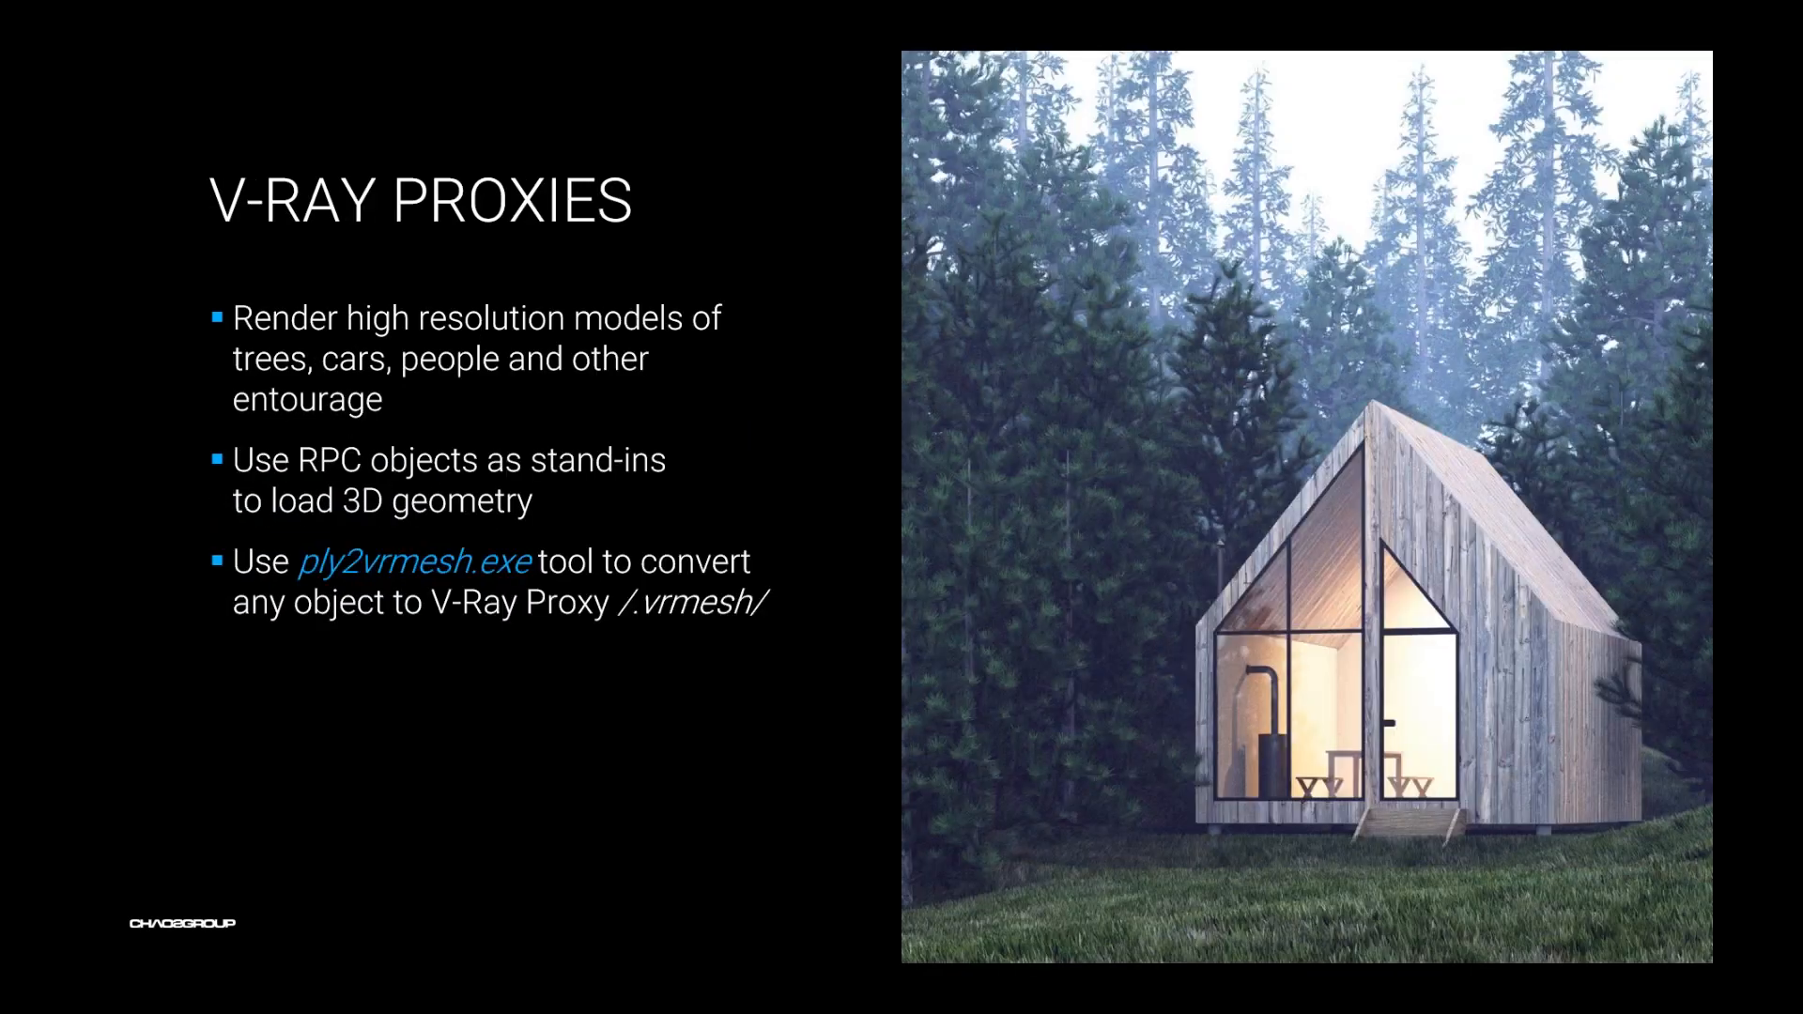
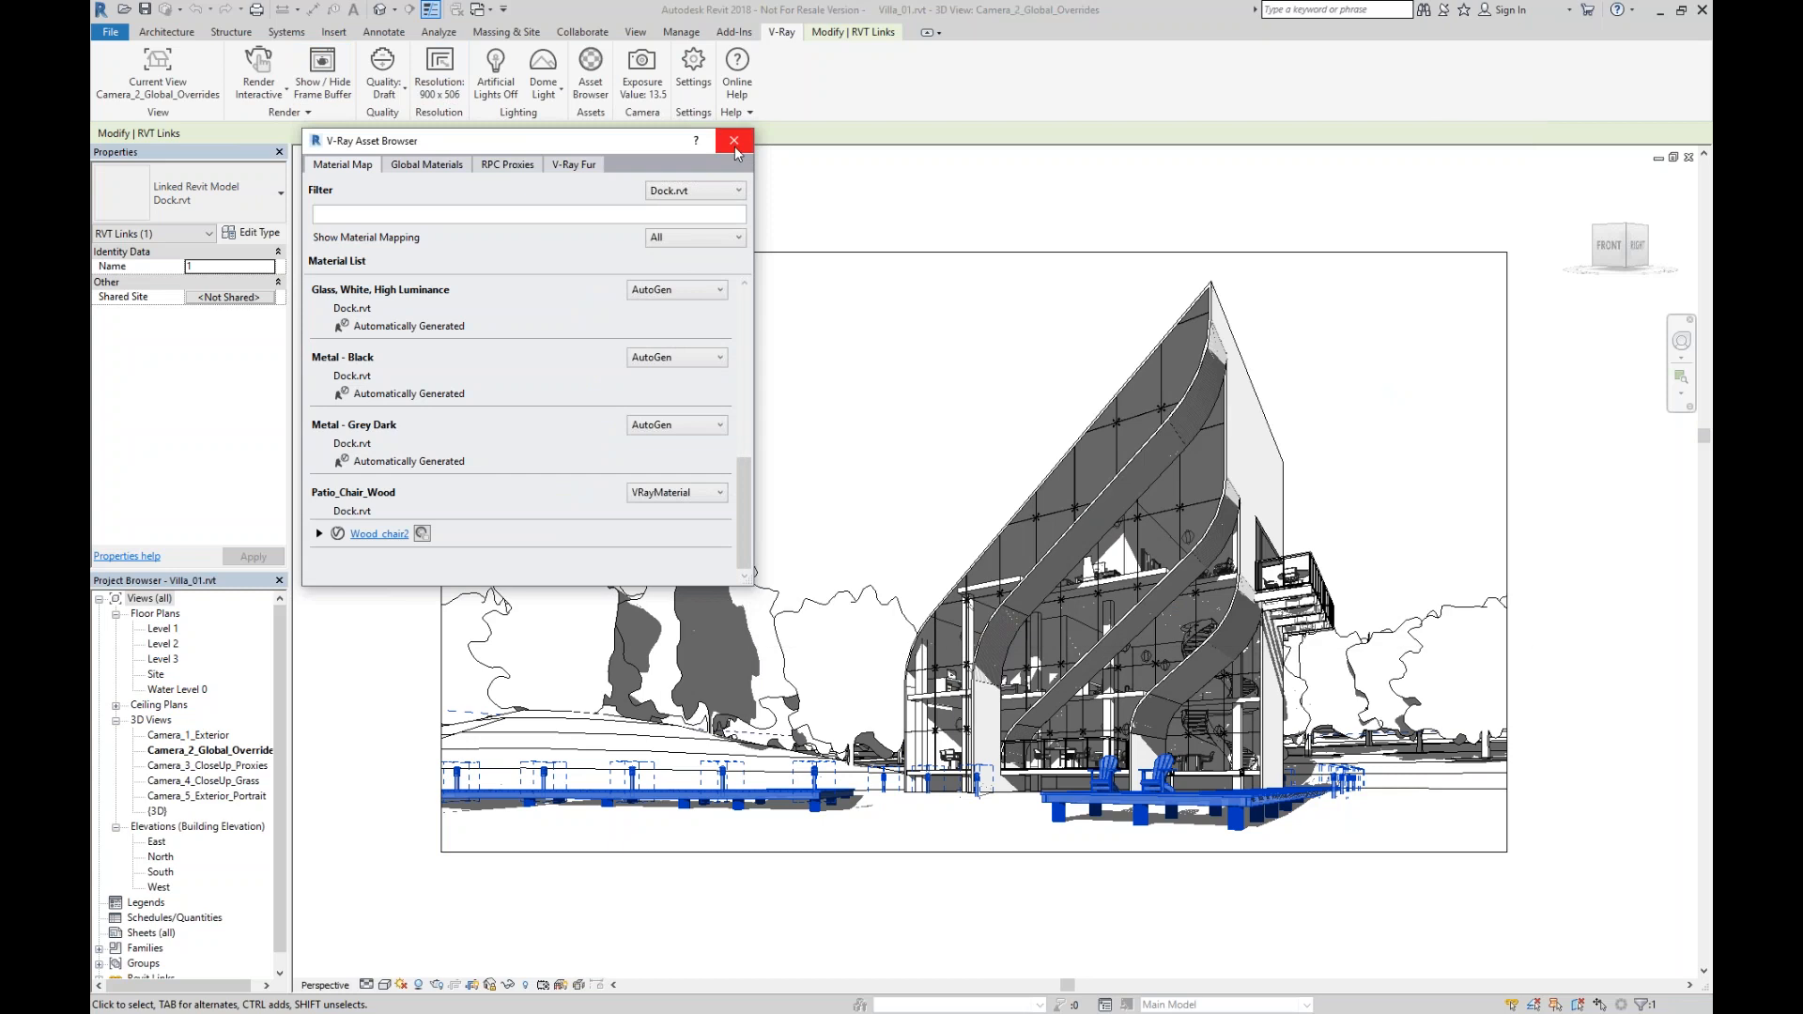
# Close the Asset Browser and open the Proxies folder of Sample Project 02 in File Explorer.
pyautogui.click(734, 140)
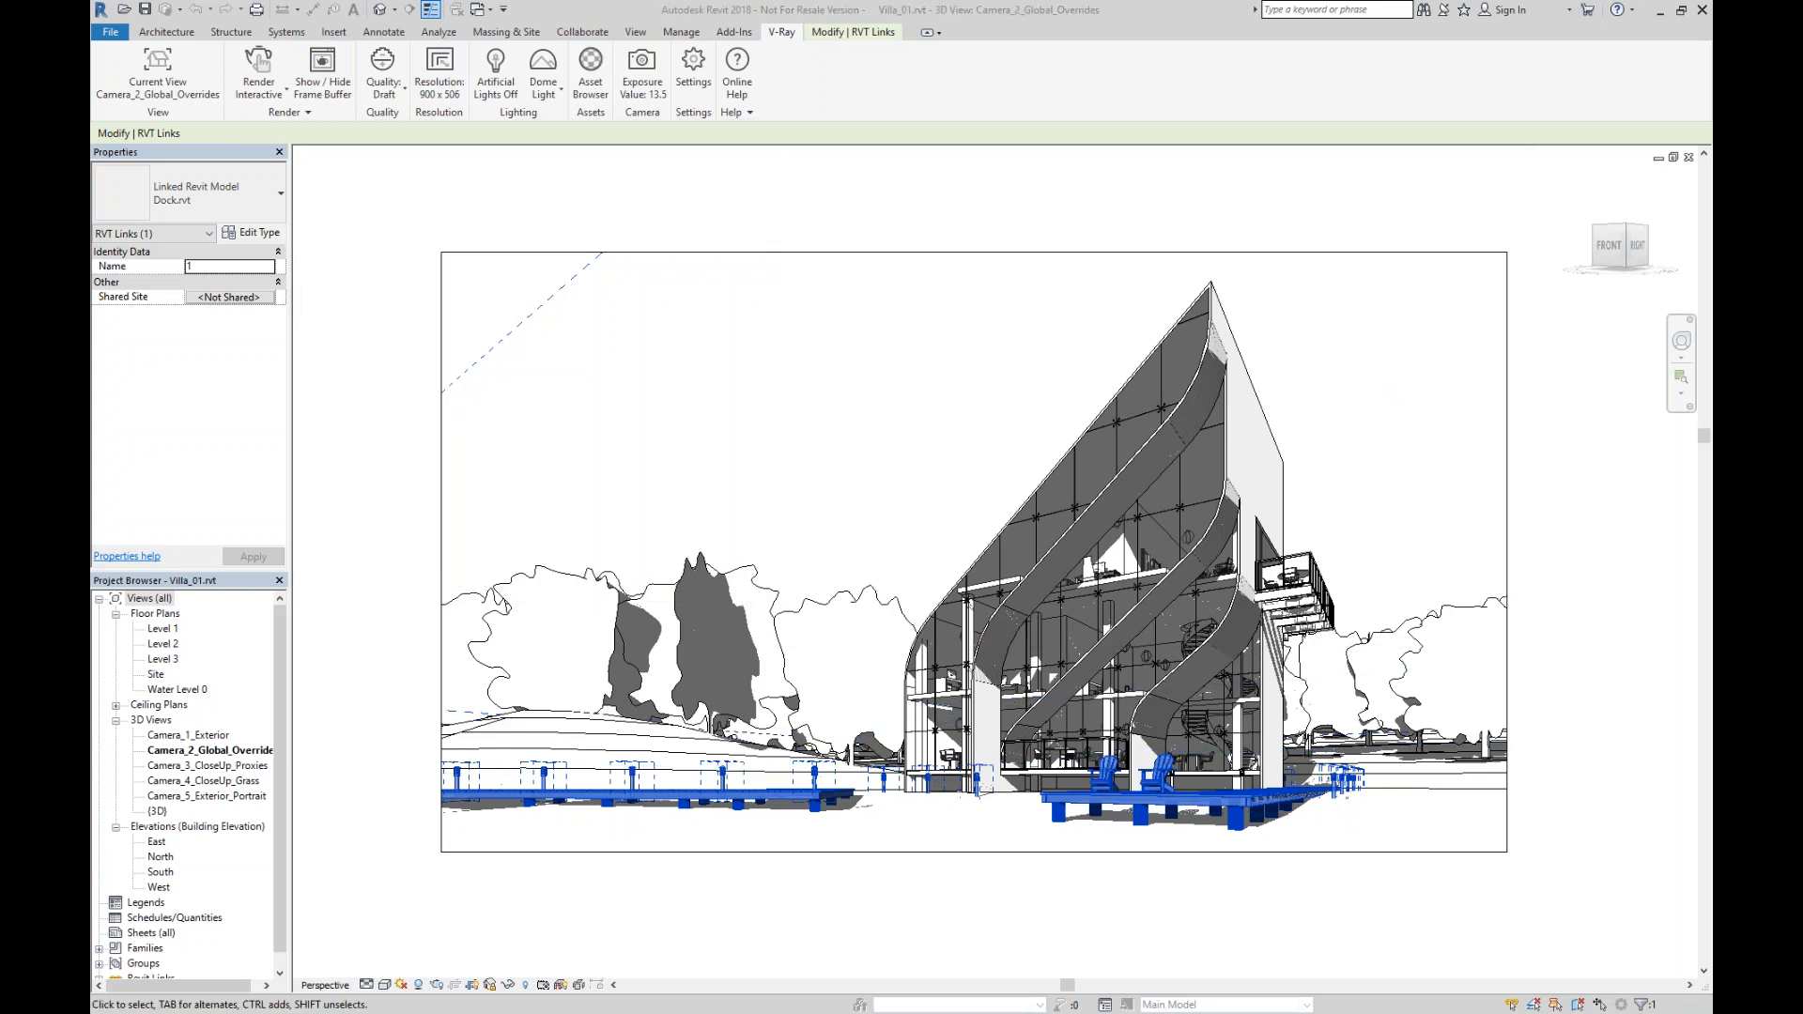
pyautogui.hotkey('alt', 'Tab')
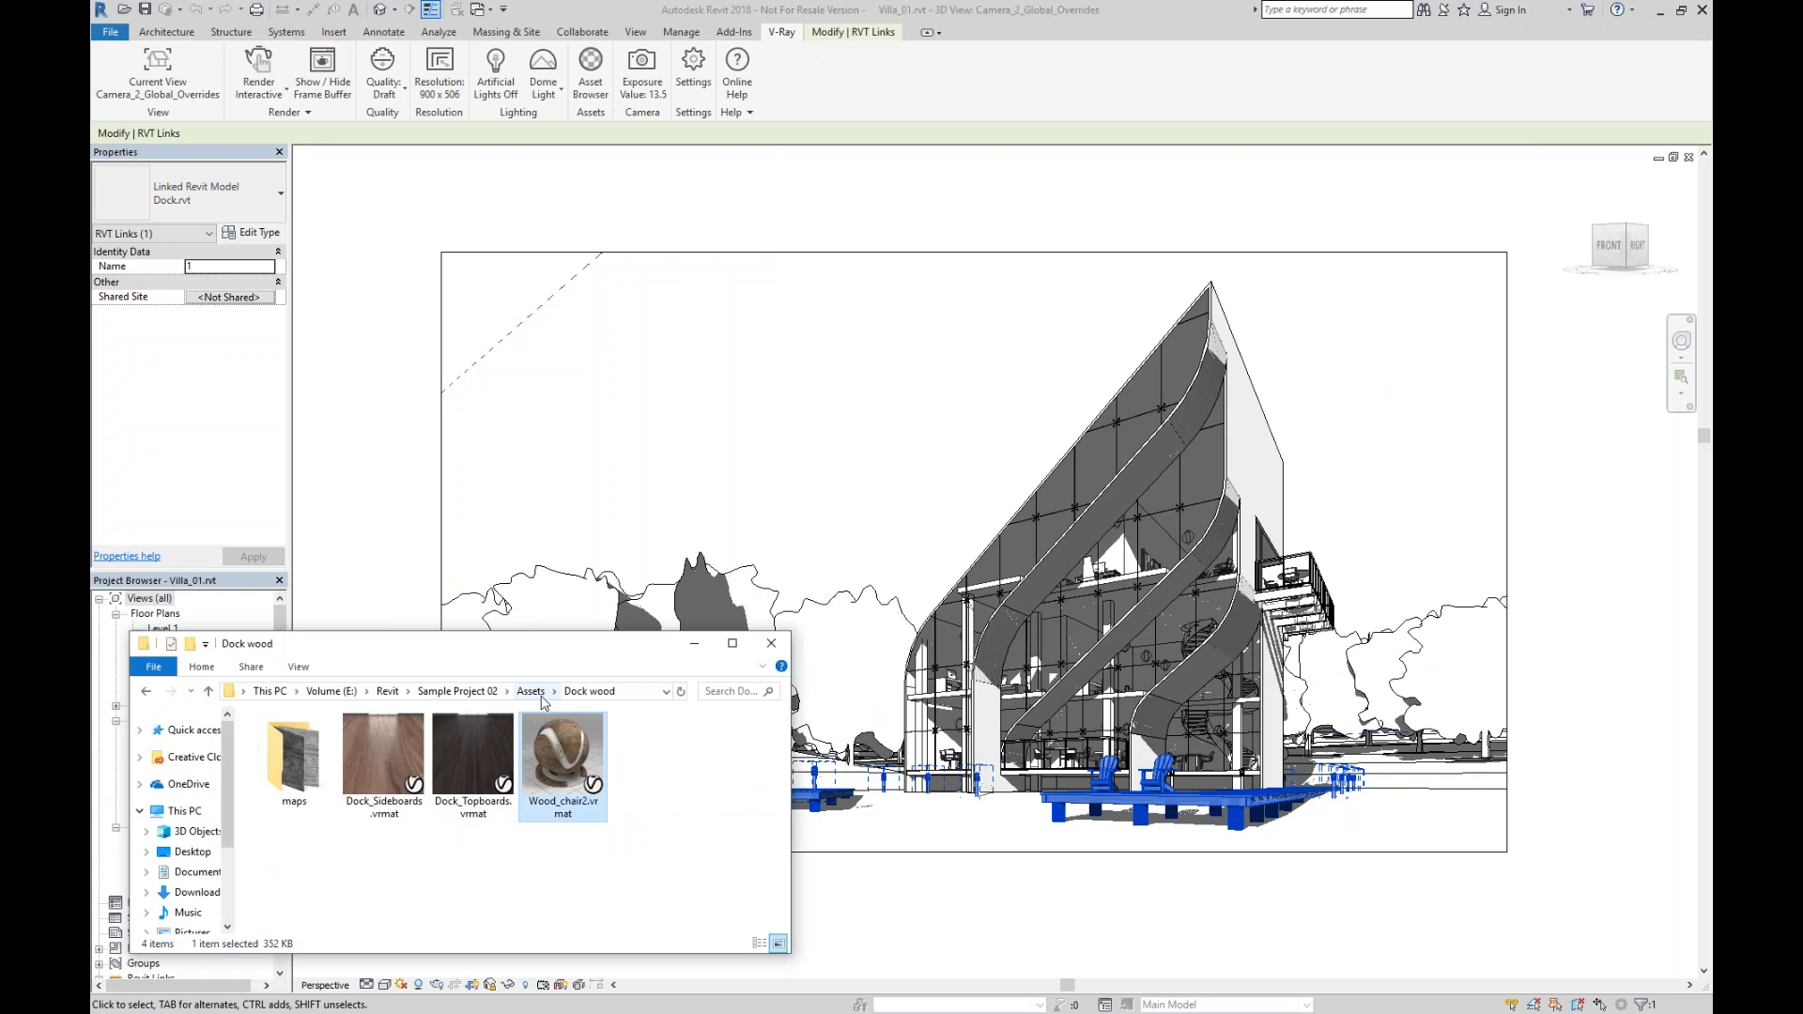
pyautogui.click(533, 693)
pyautogui.click(457, 692)
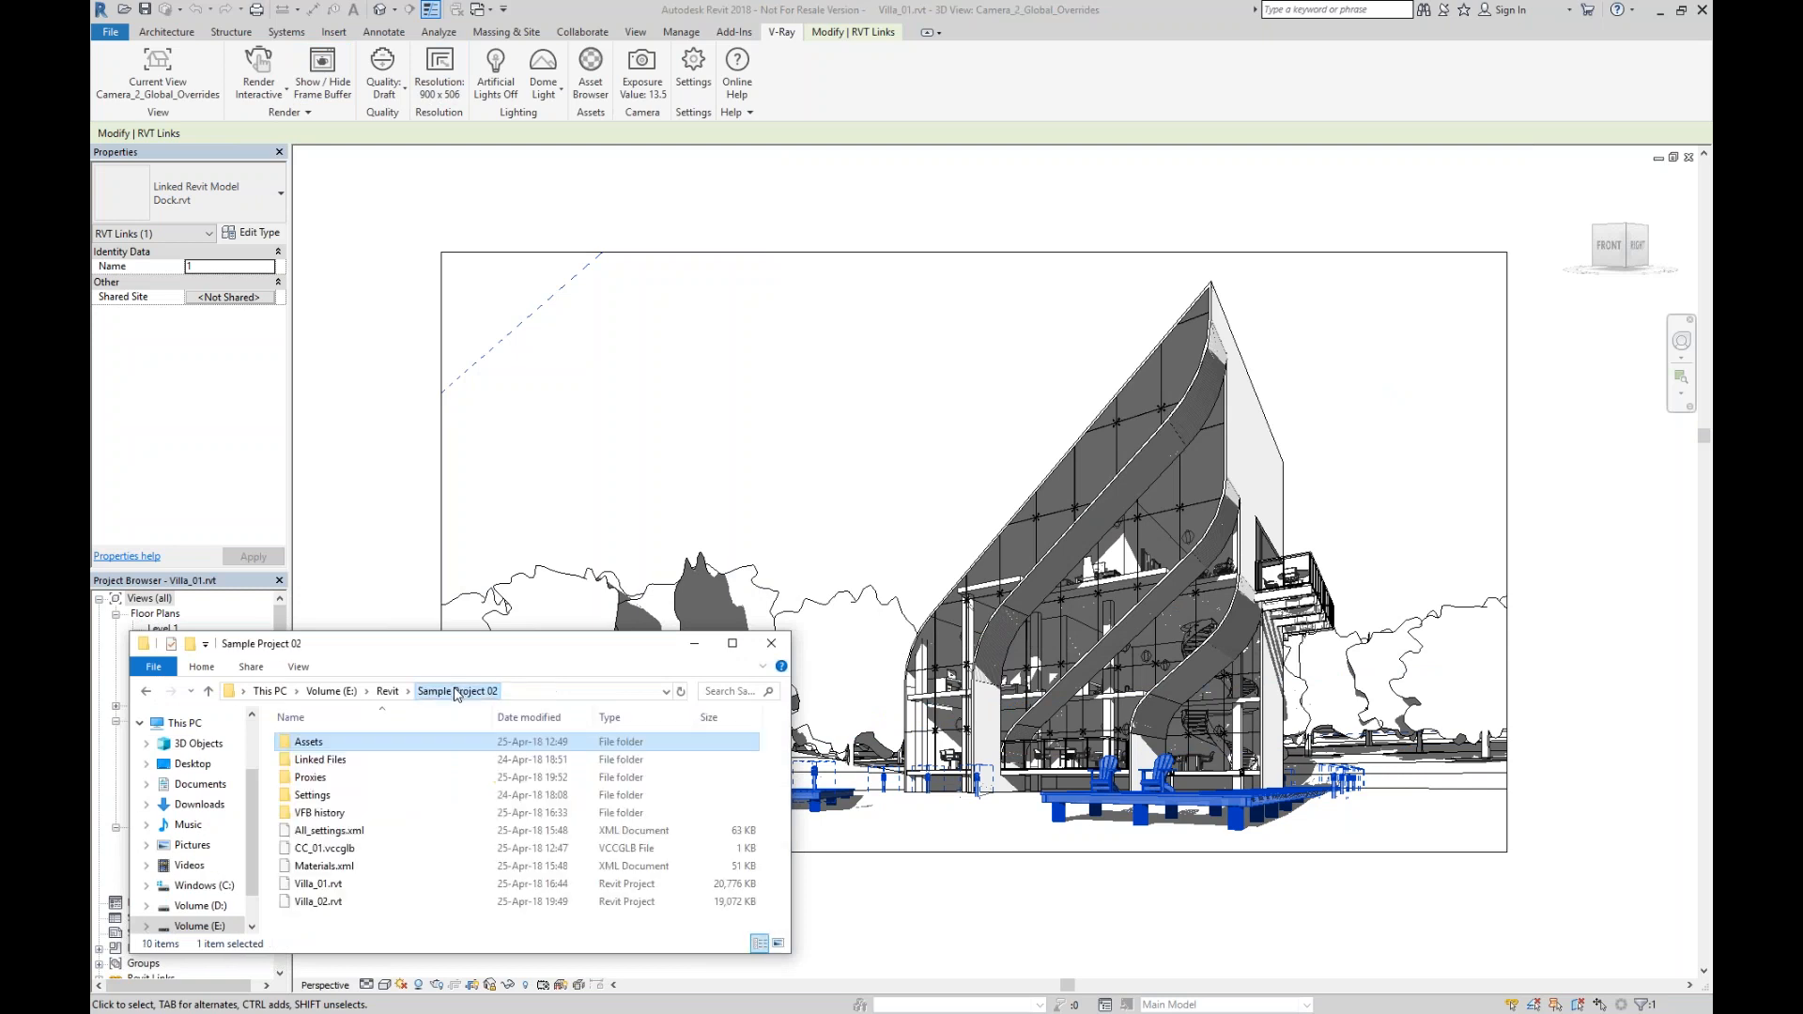
pyautogui.click(322, 778)
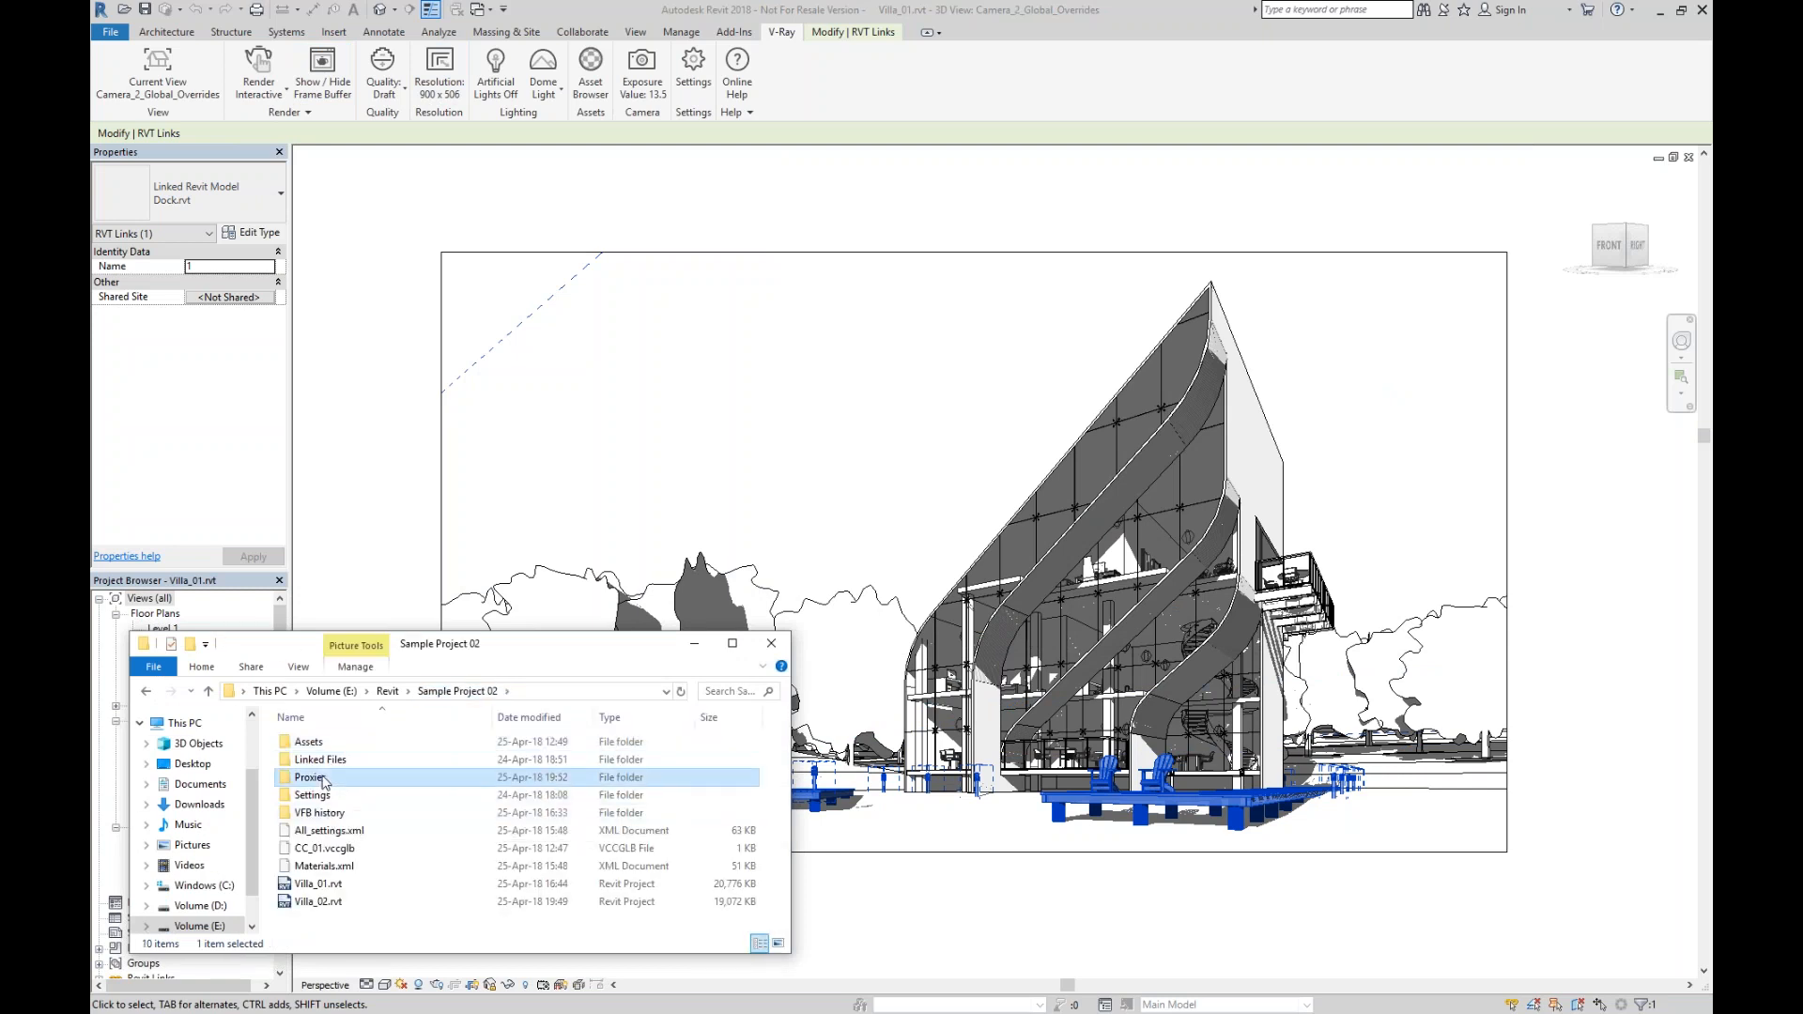
pyautogui.doubleClick(322, 779)
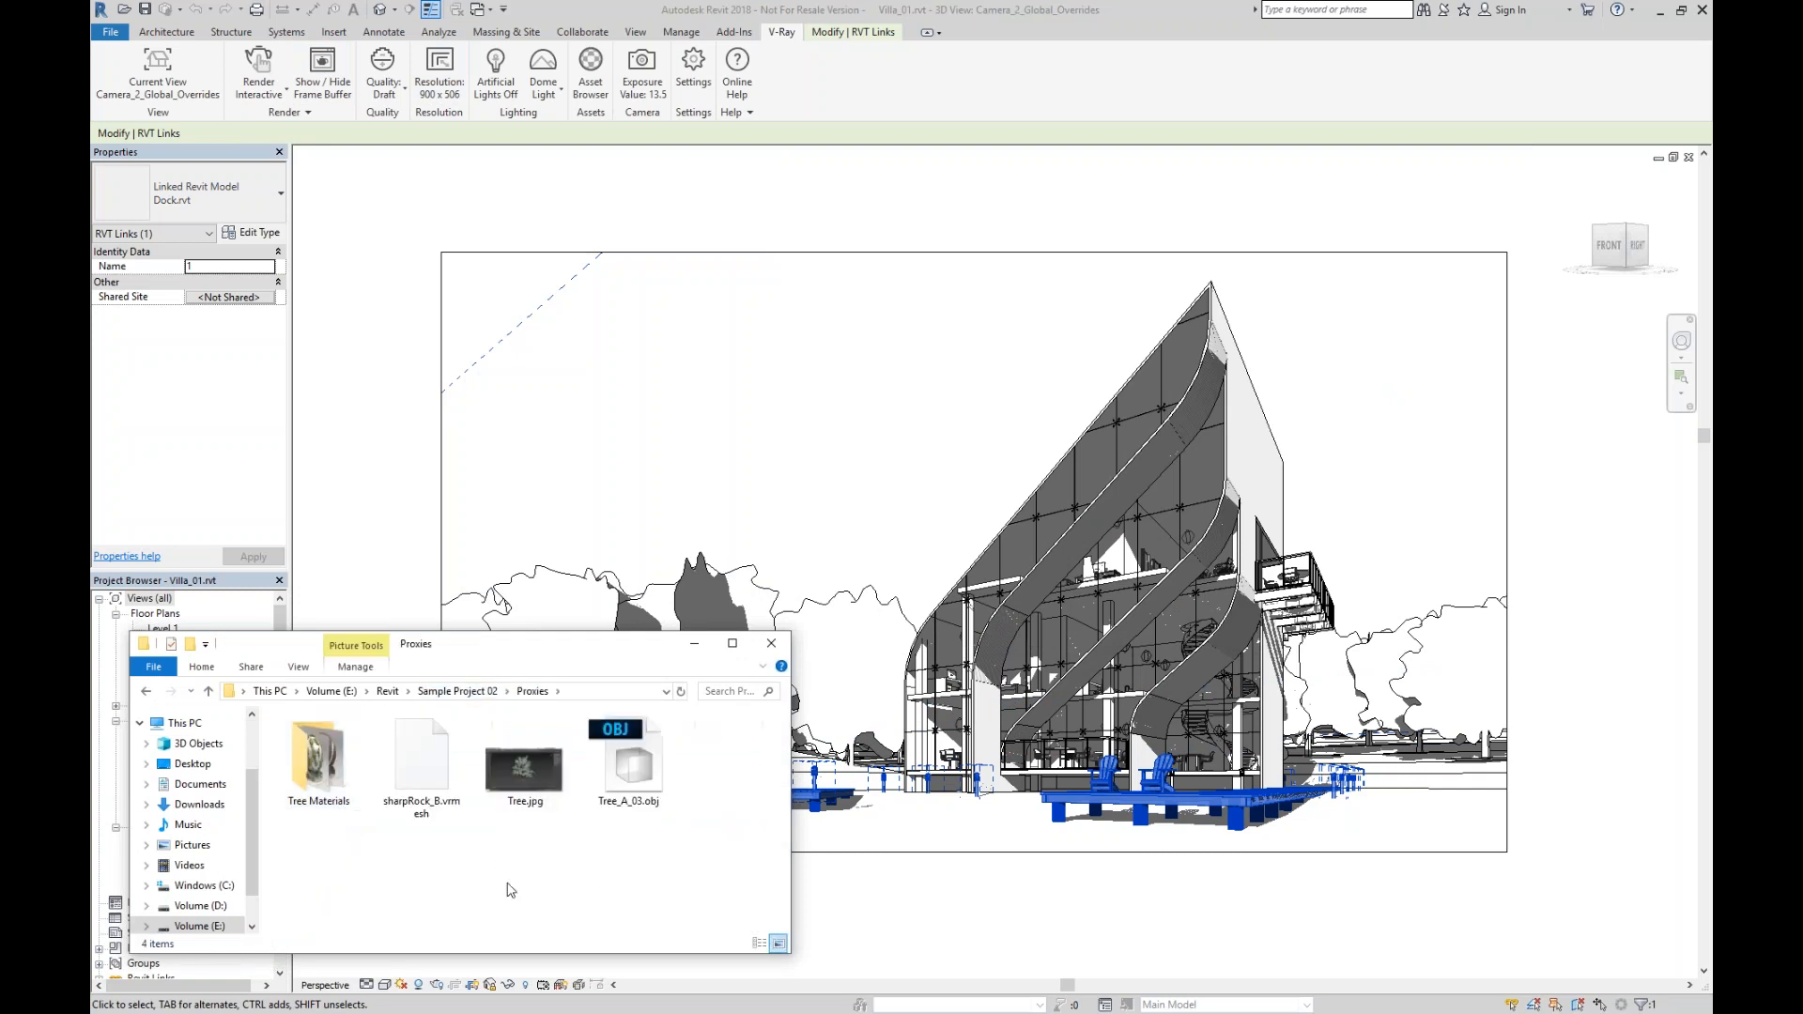
# Examine the Tree_A_03.obj source file and its preview picture Tree.jpg in the Proxies folder.
pyautogui.click(646, 784)
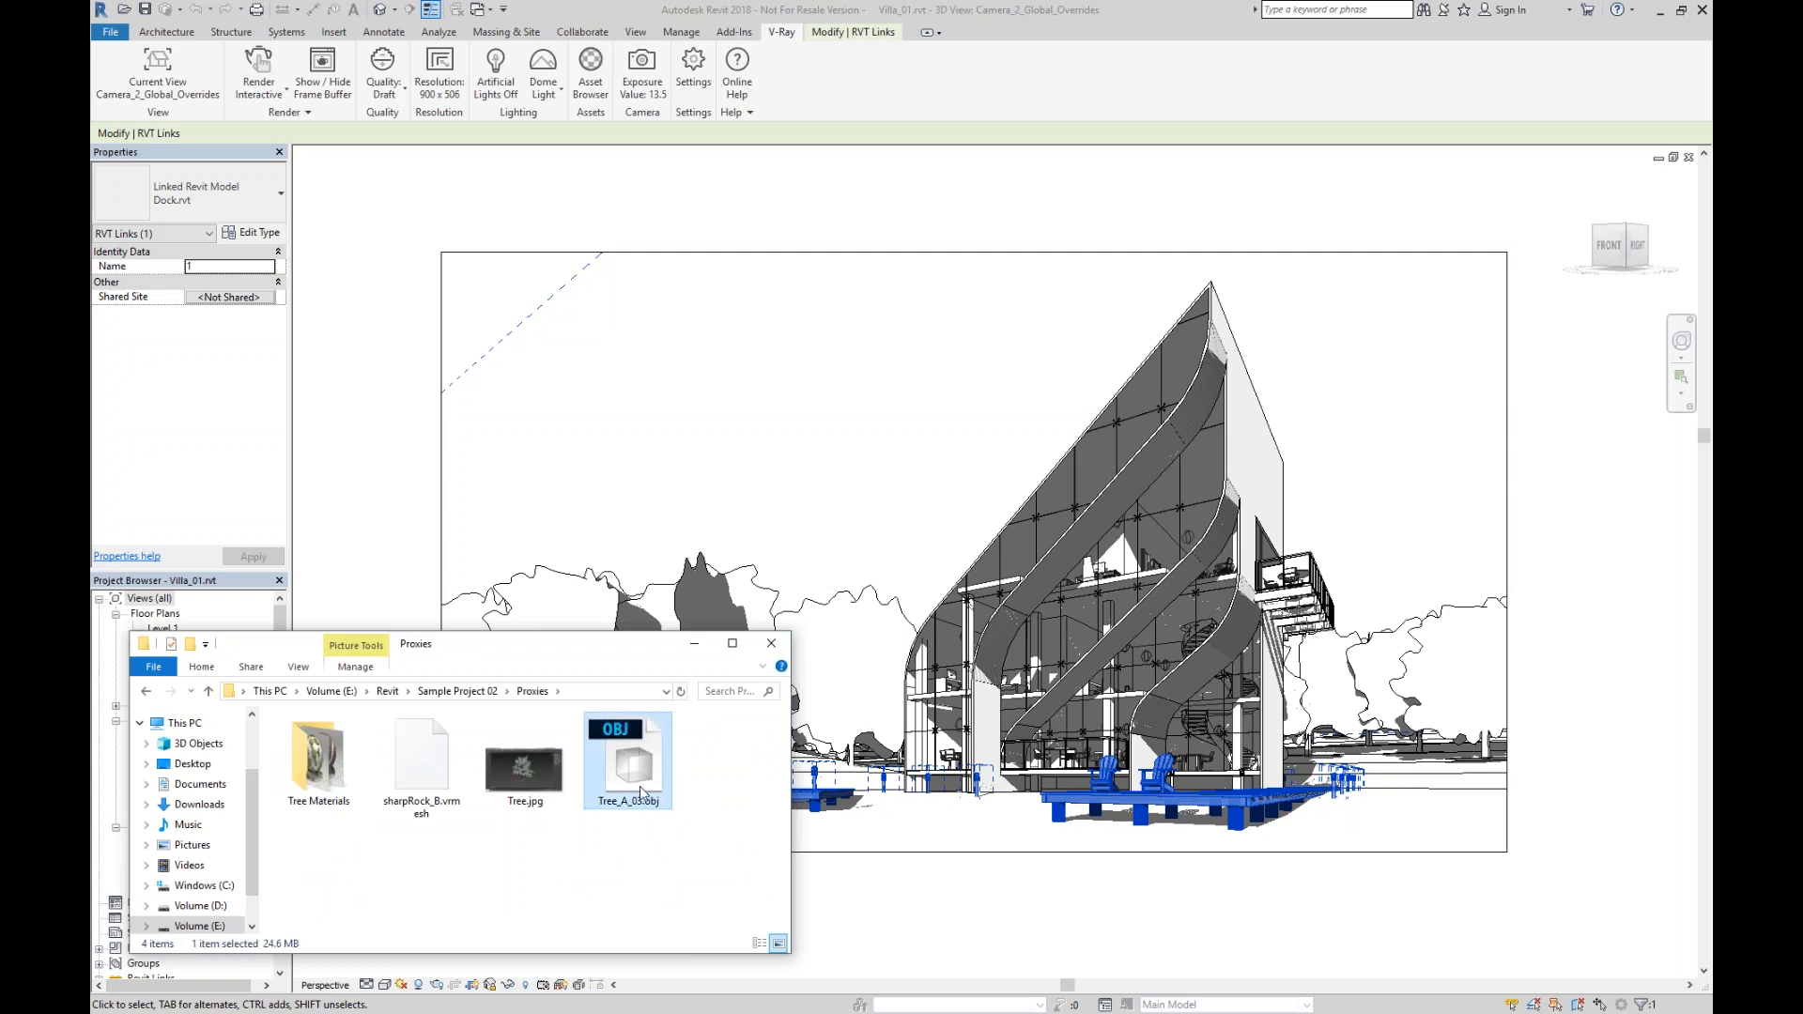
pyautogui.click(526, 776)
pyautogui.doubleClick(525, 776)
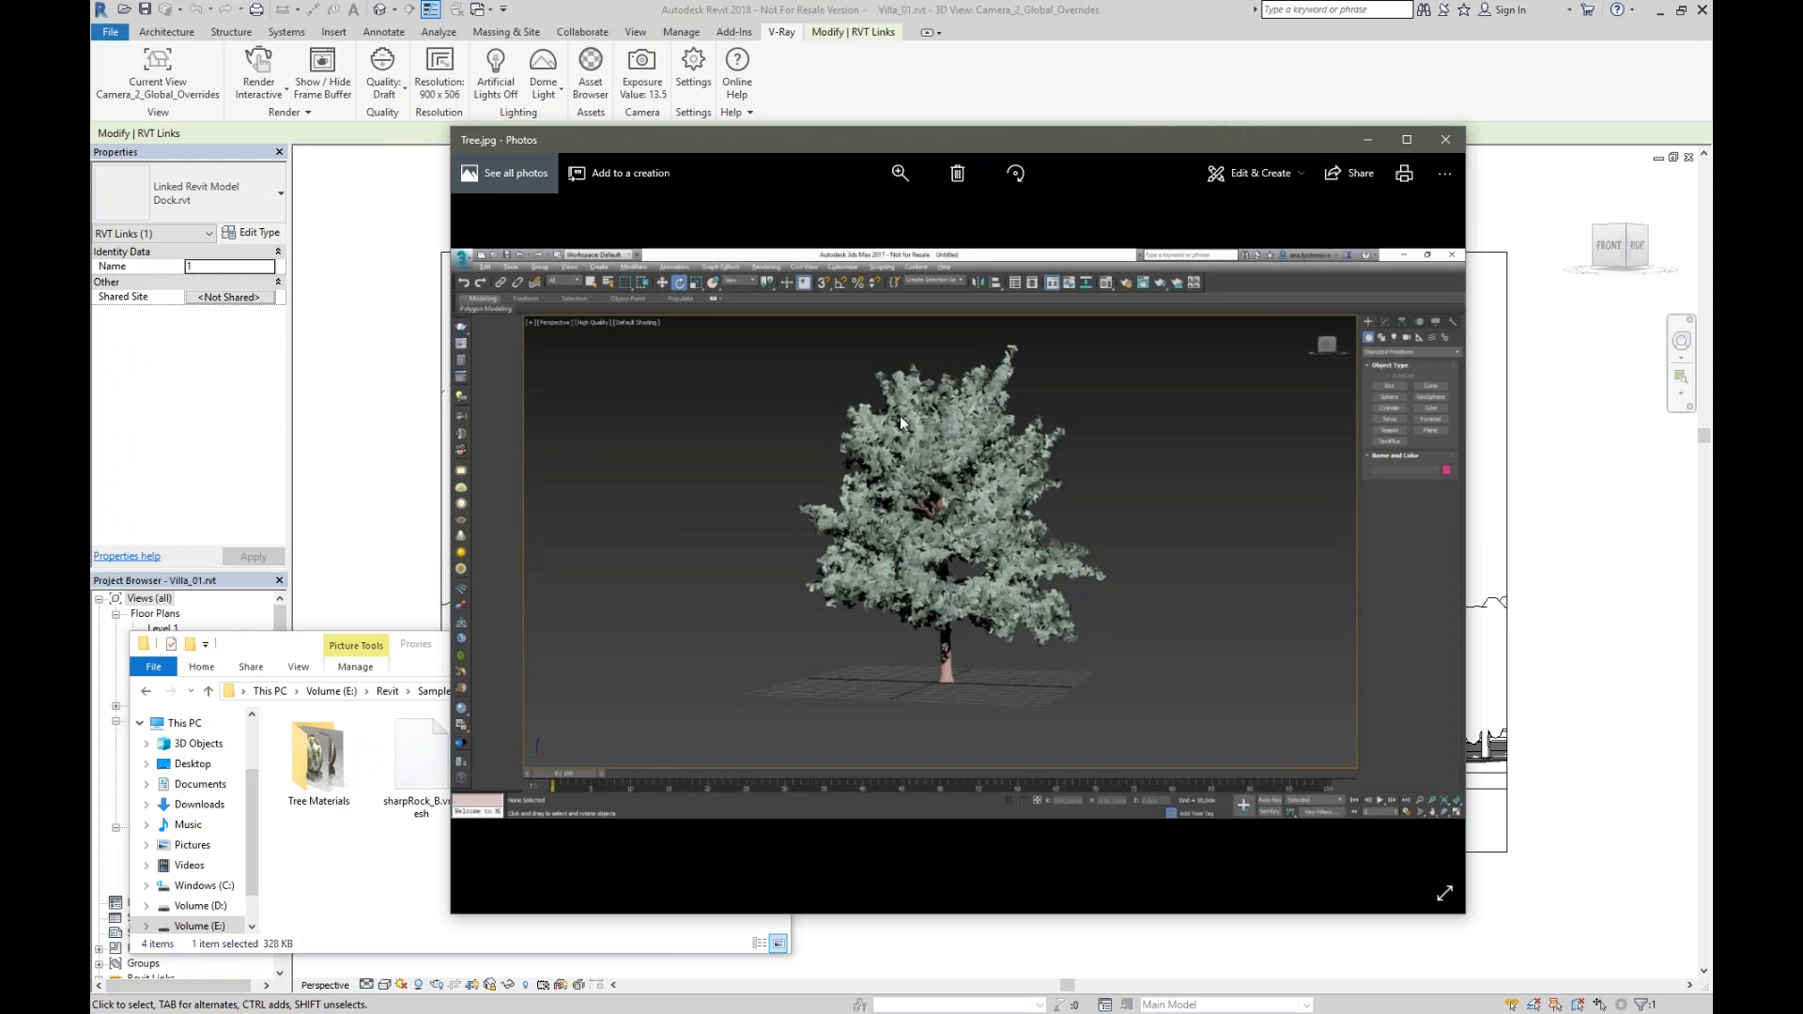
pyautogui.click(1445, 140)
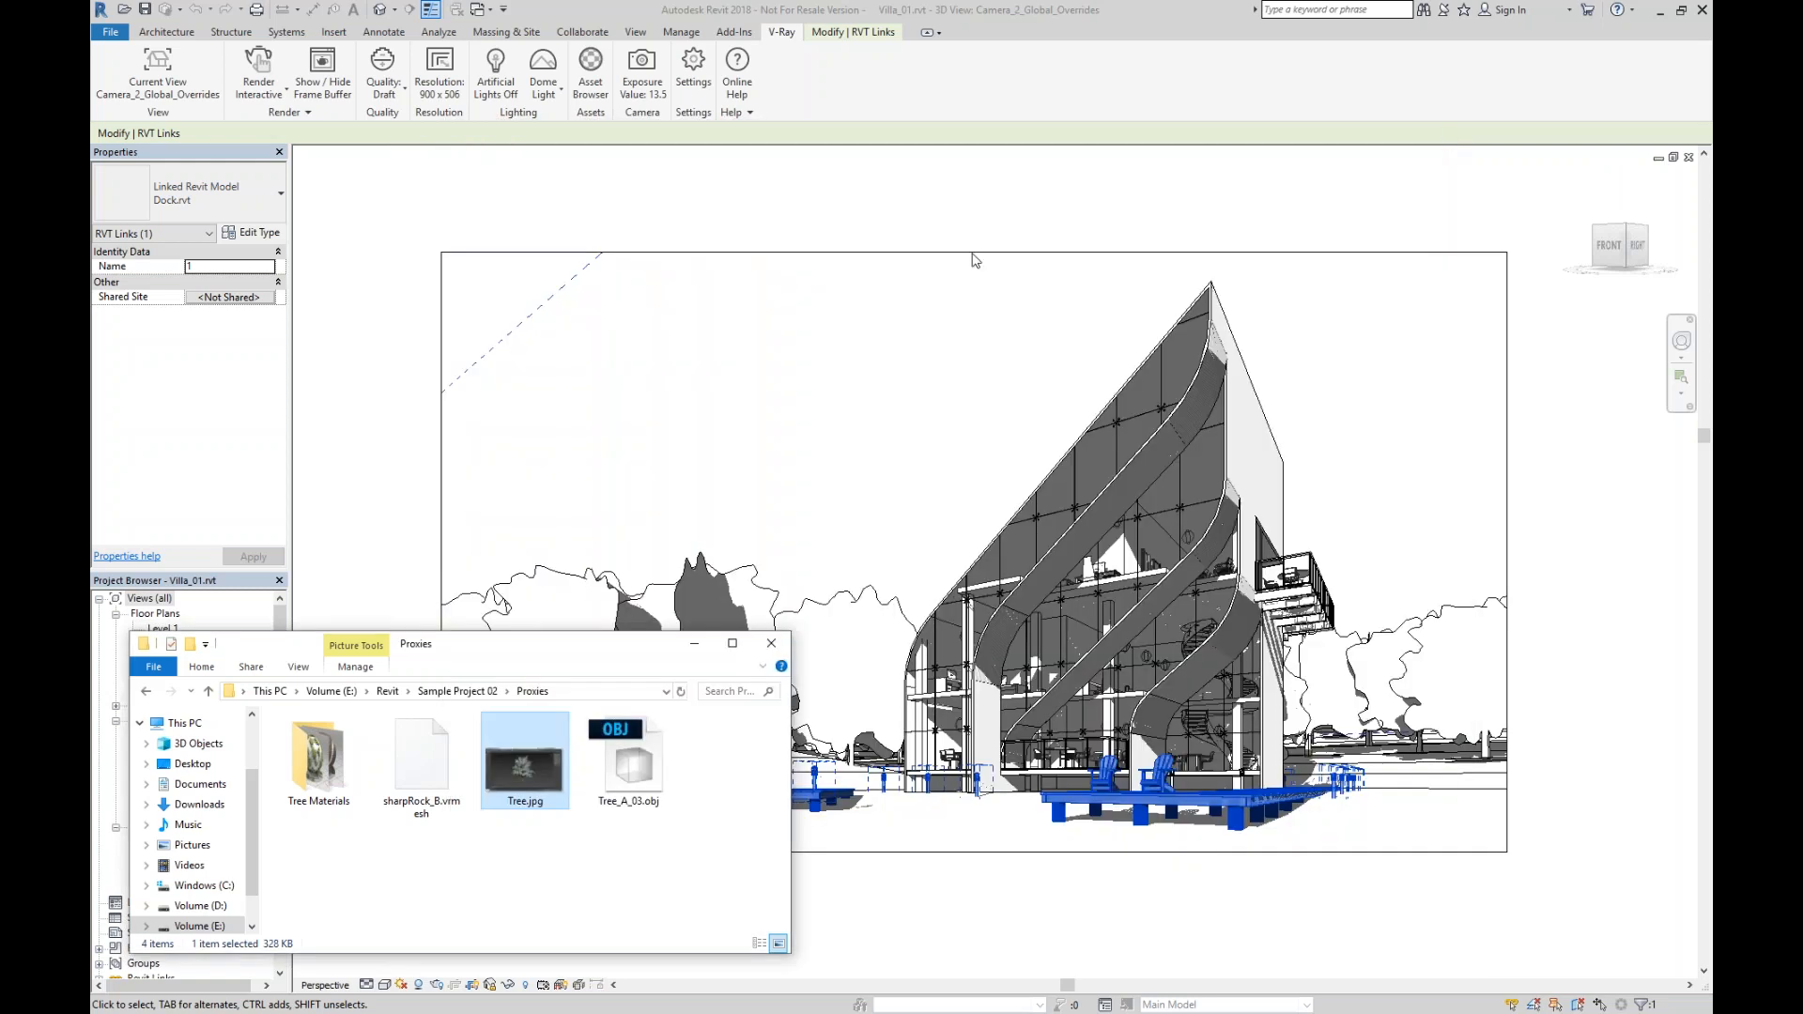
# Open the tools folder of the V-Ray for Revit installation in a second Explorer window and select ply2vrmesh.exe.
pyautogui.click(131, 626)
pyautogui.hotkey('alt', 'Tab')
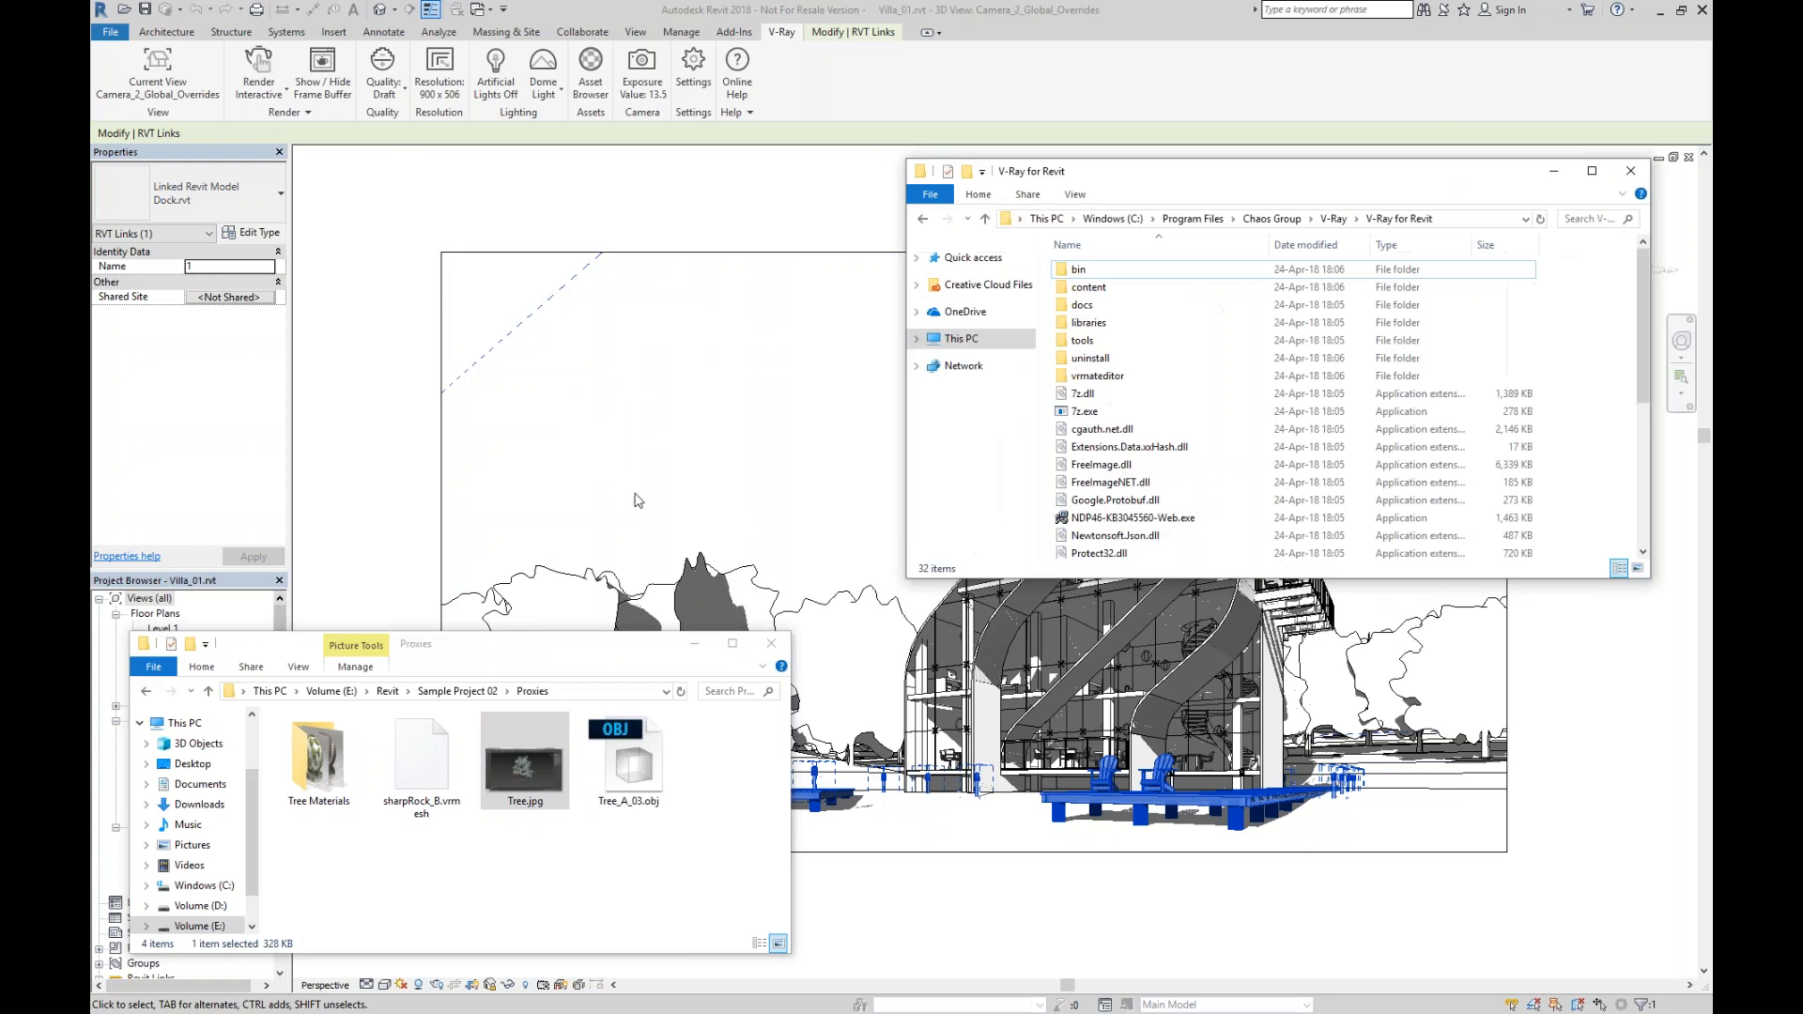
pyautogui.moveTo(1201, 175); pyautogui.dragTo(987, 176)
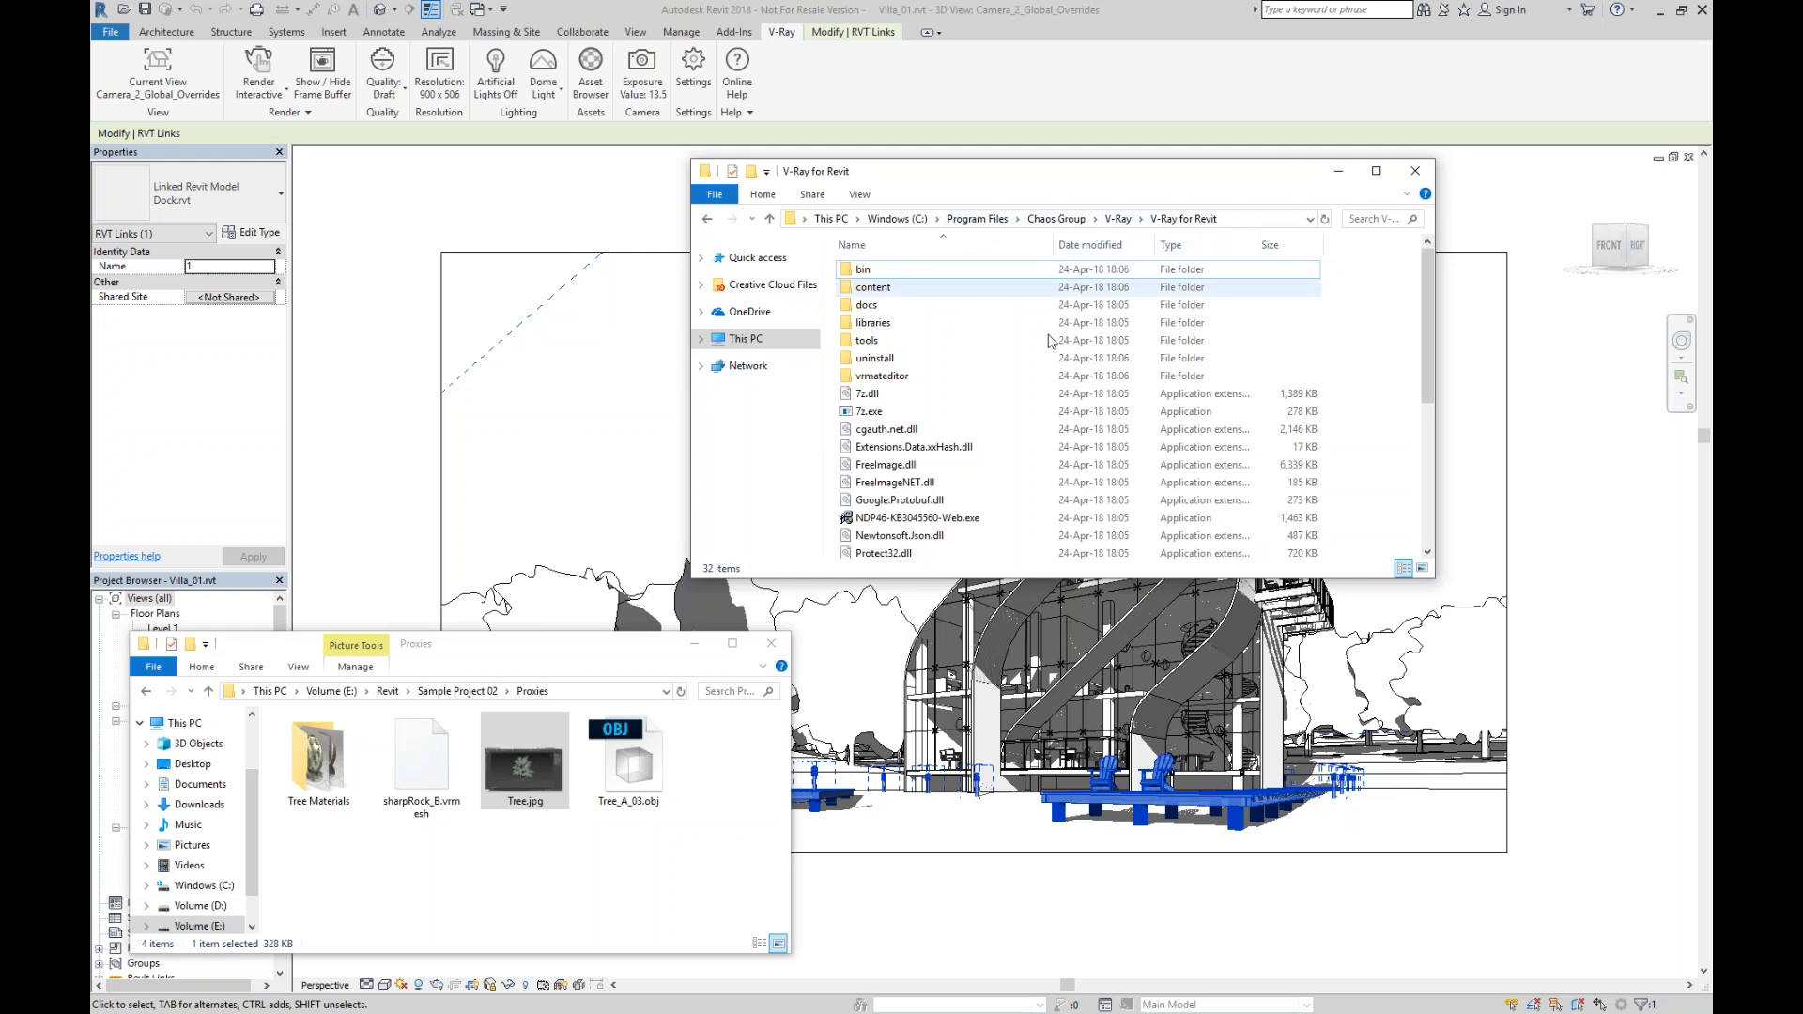
pyautogui.doubleClick(871, 342)
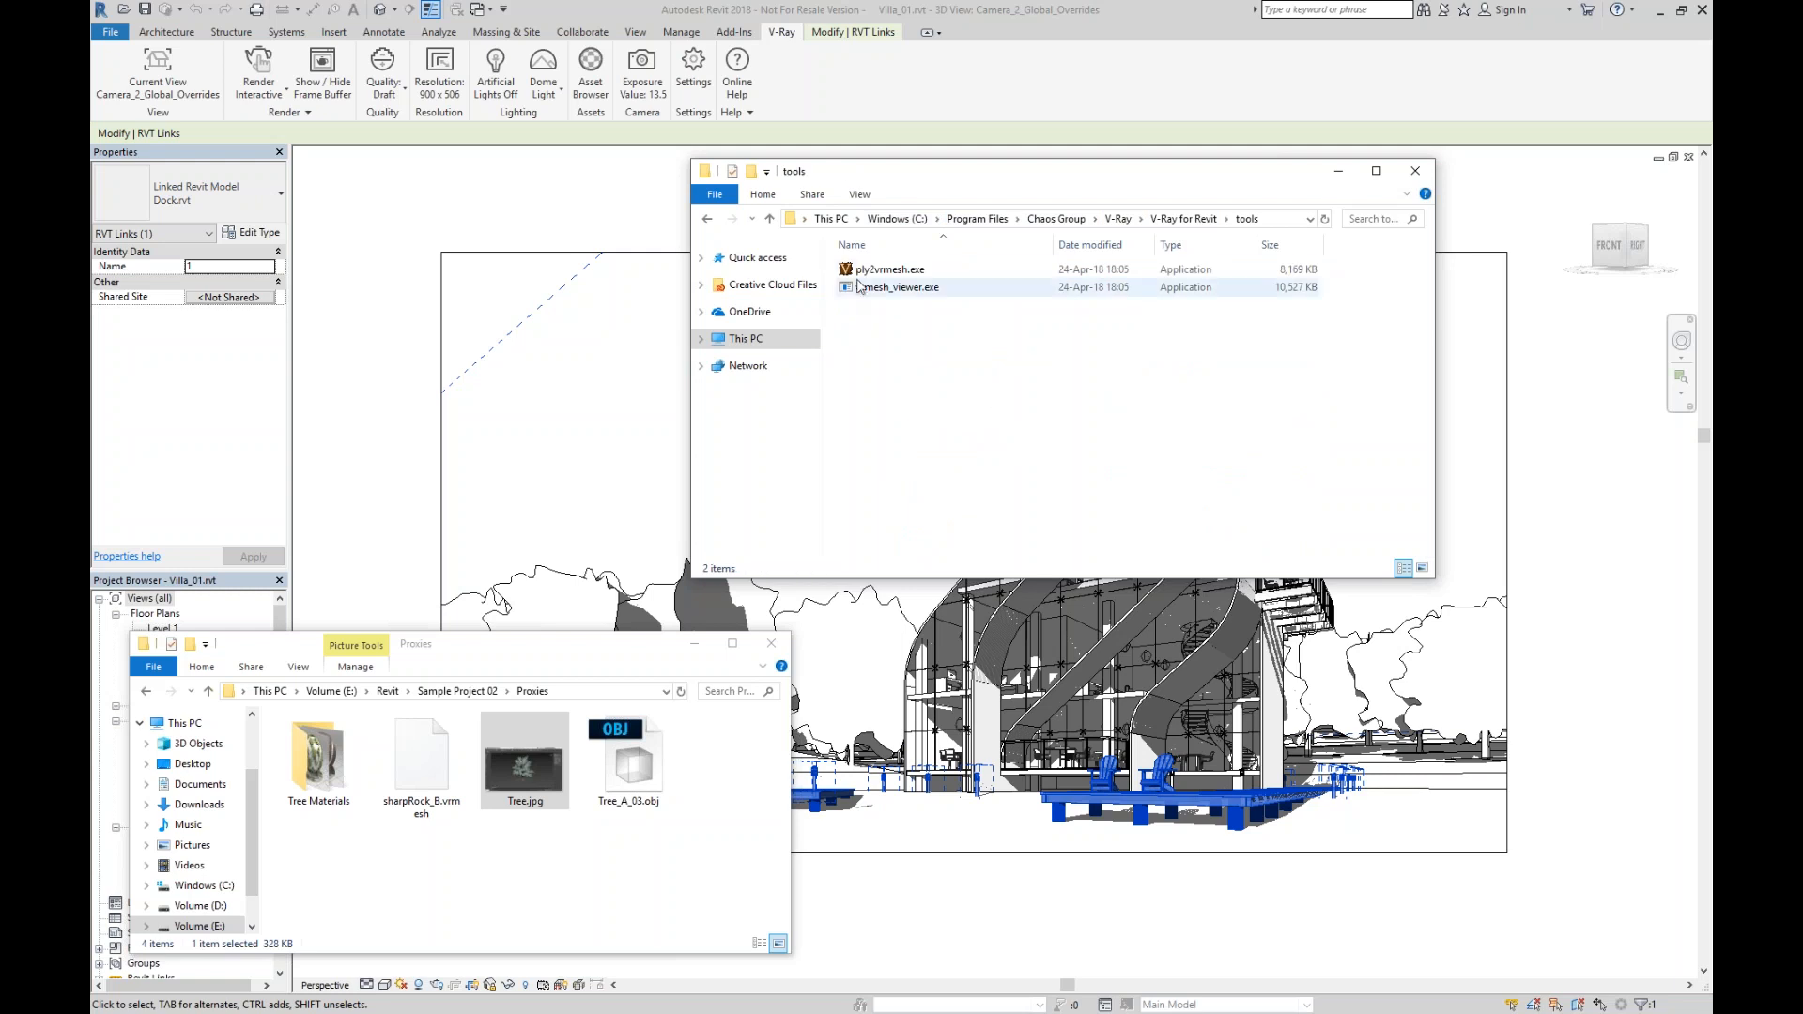
pyautogui.click(886, 273)
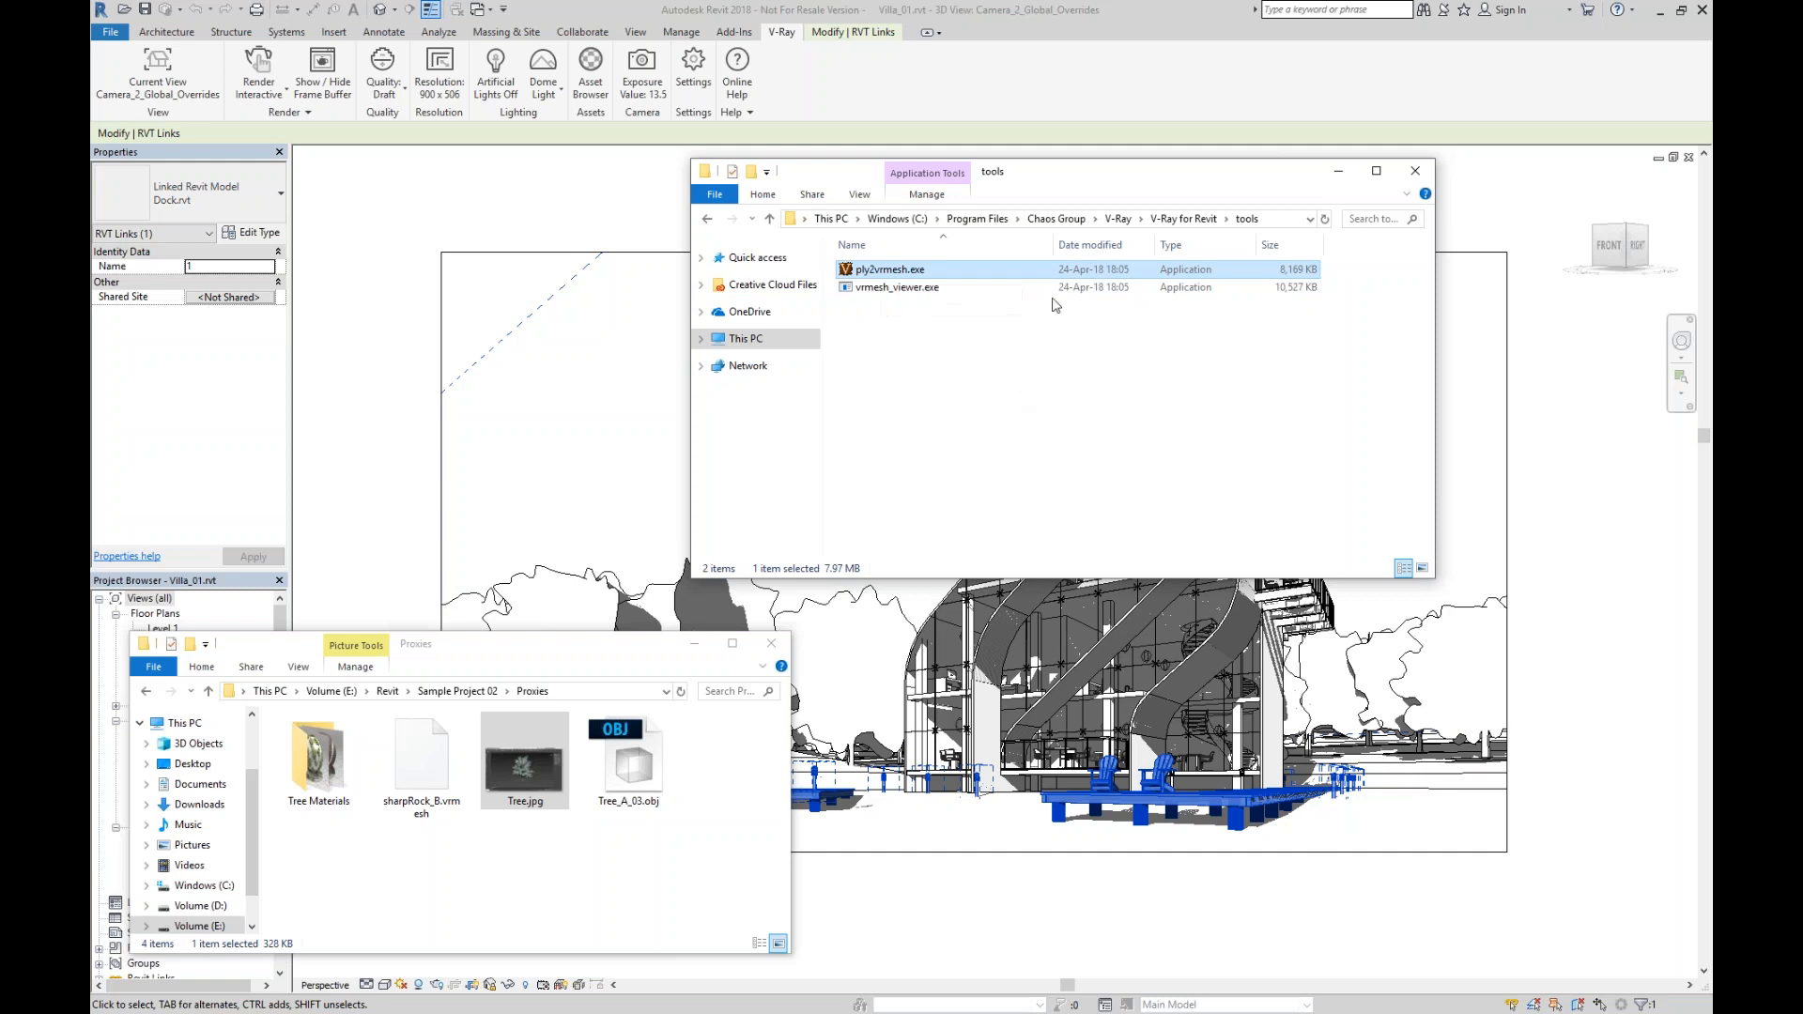
# Open a command prompt (cmd) in the V-Ray for Revit tools folder and place its window over the tools folder.
pyautogui.click(1263, 219)
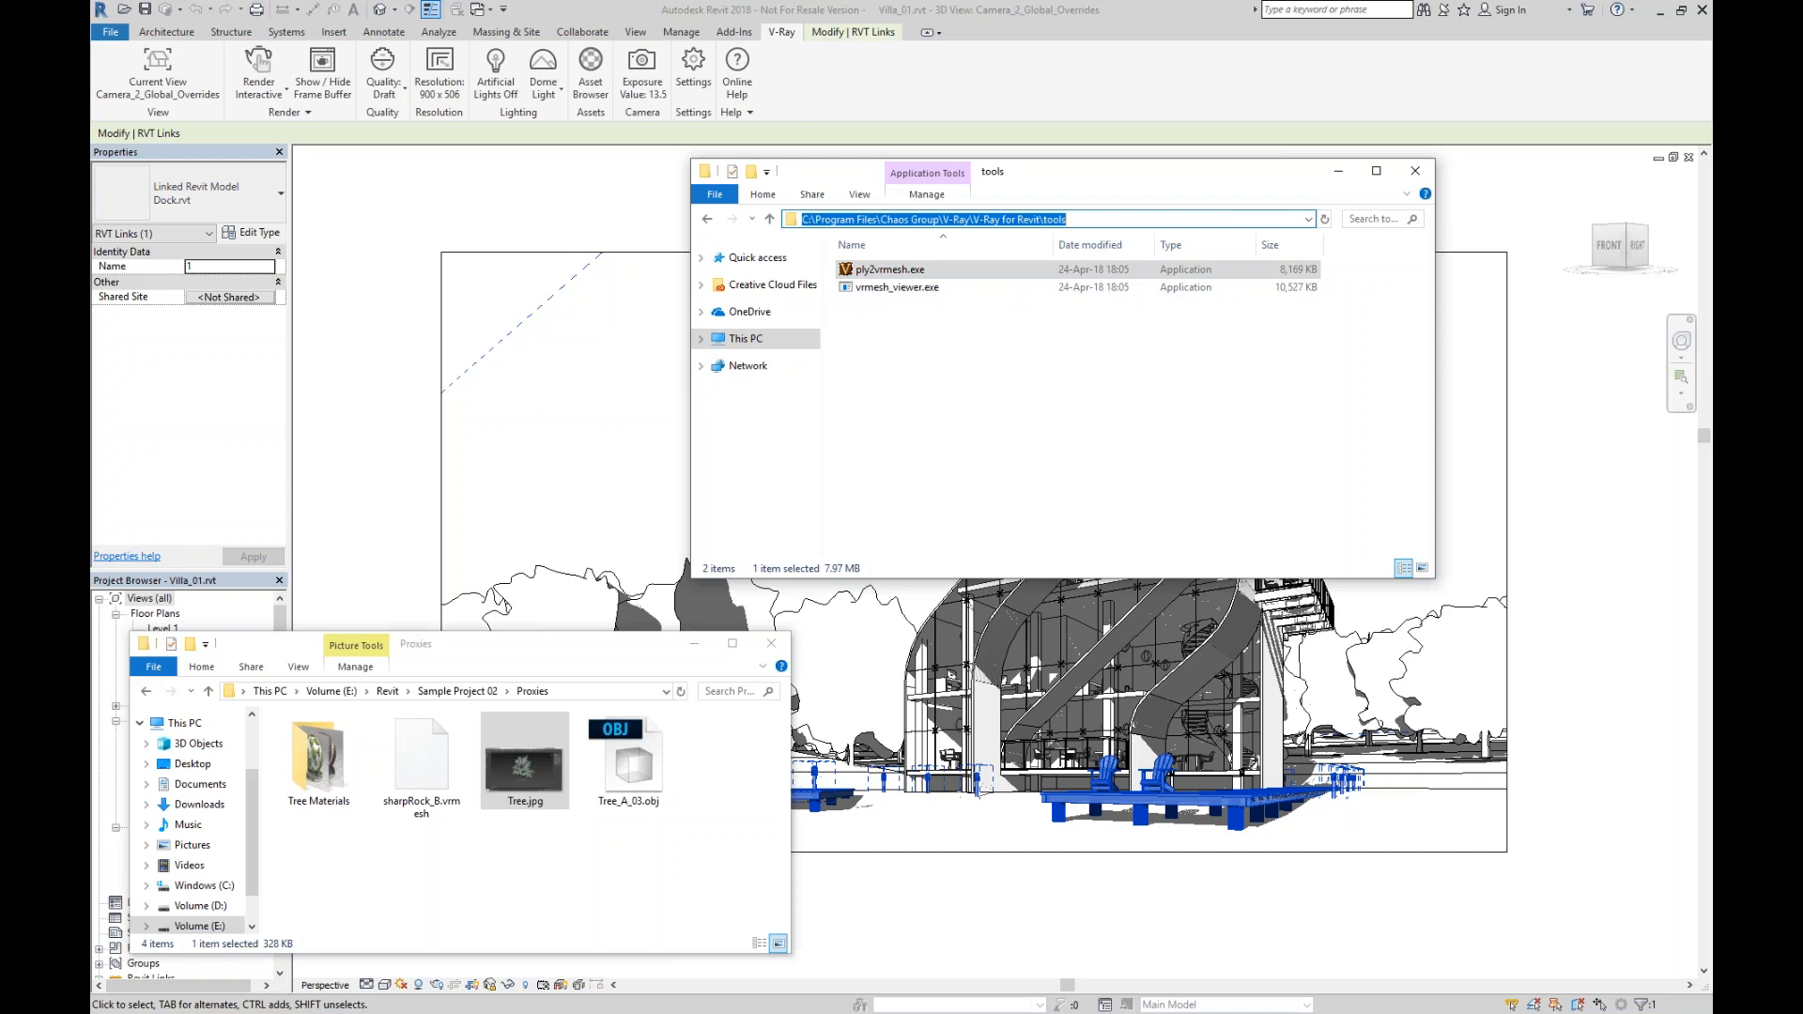
pyautogui.write('cmd')
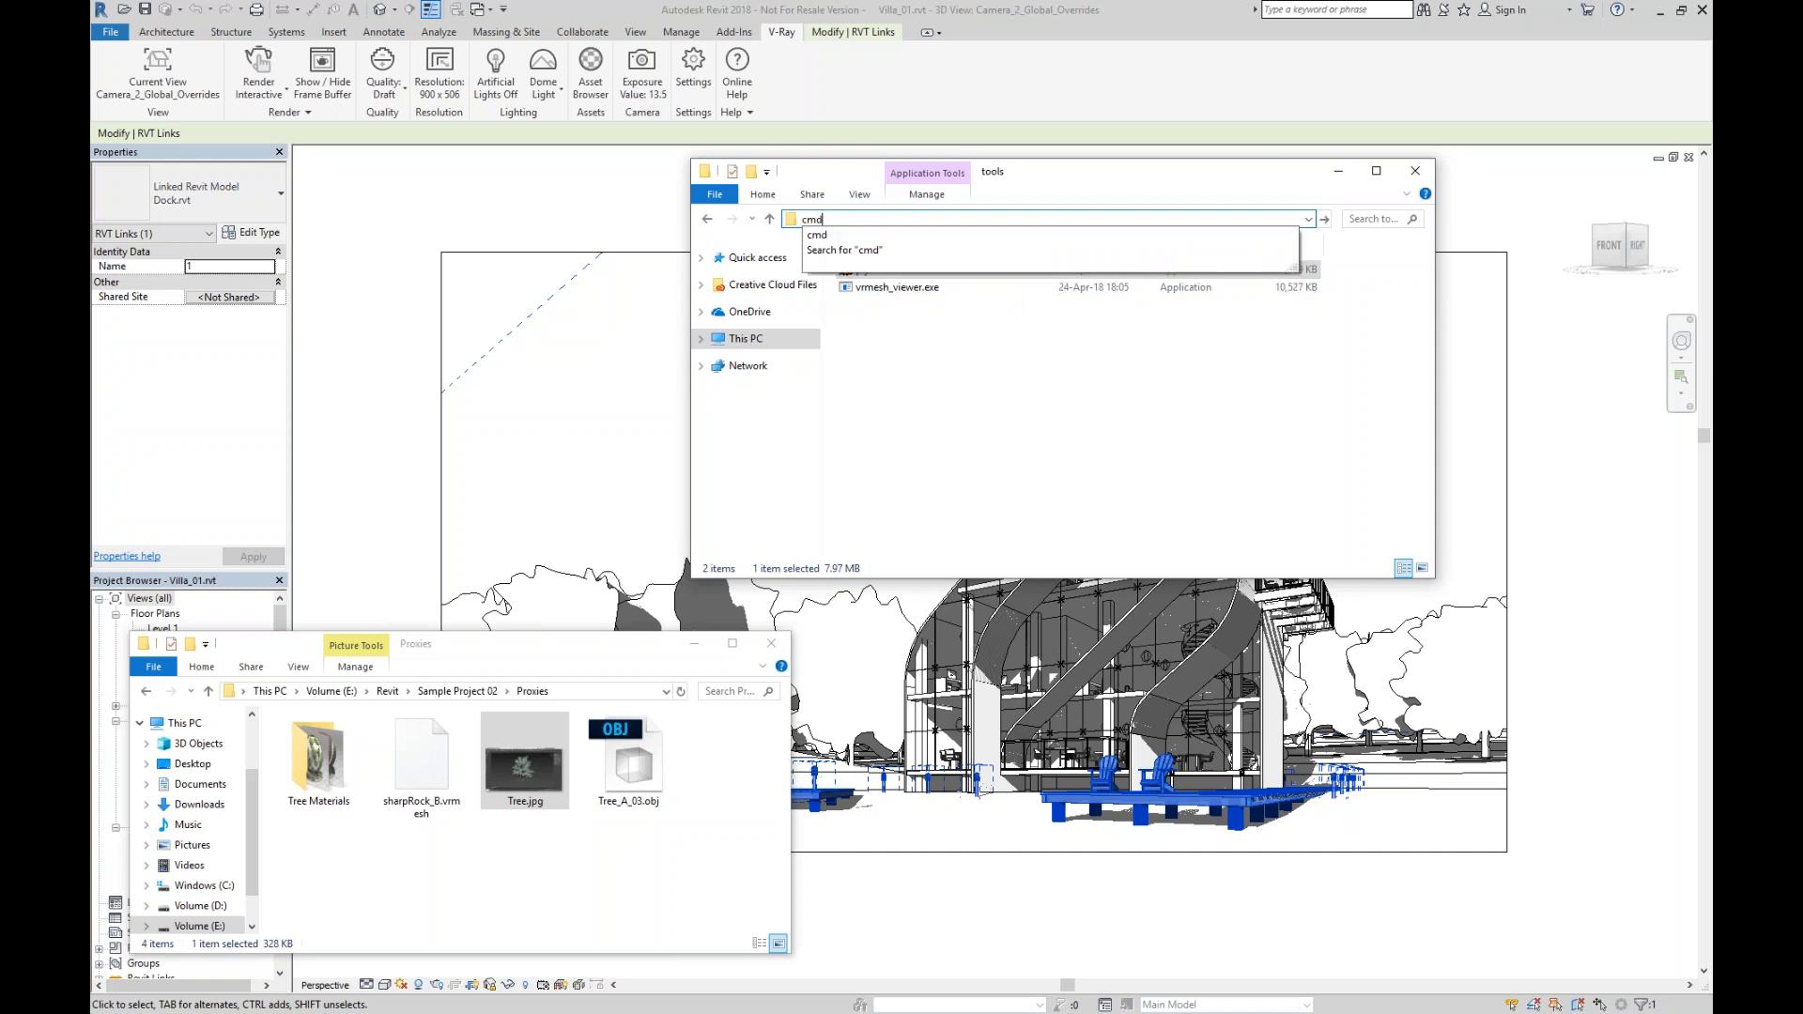
pyautogui.press('Return')
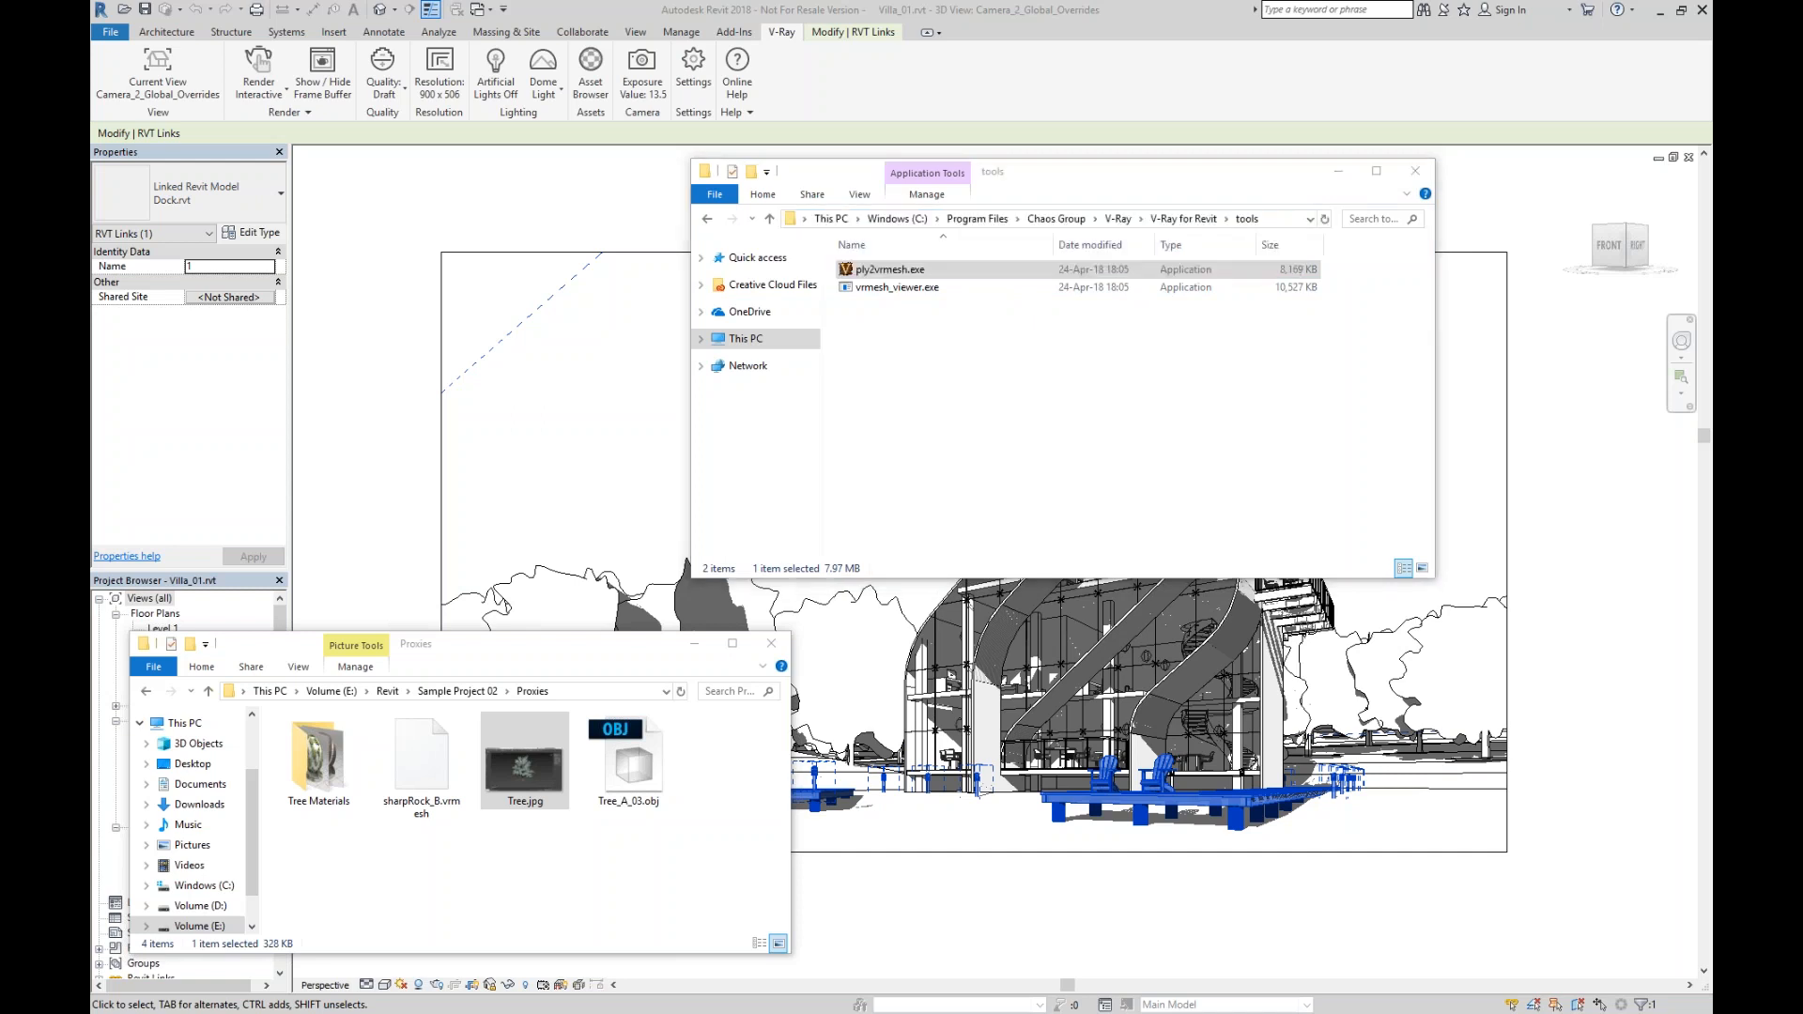
pyautogui.moveTo(97, 421); pyautogui.dragTo(1026, 377)
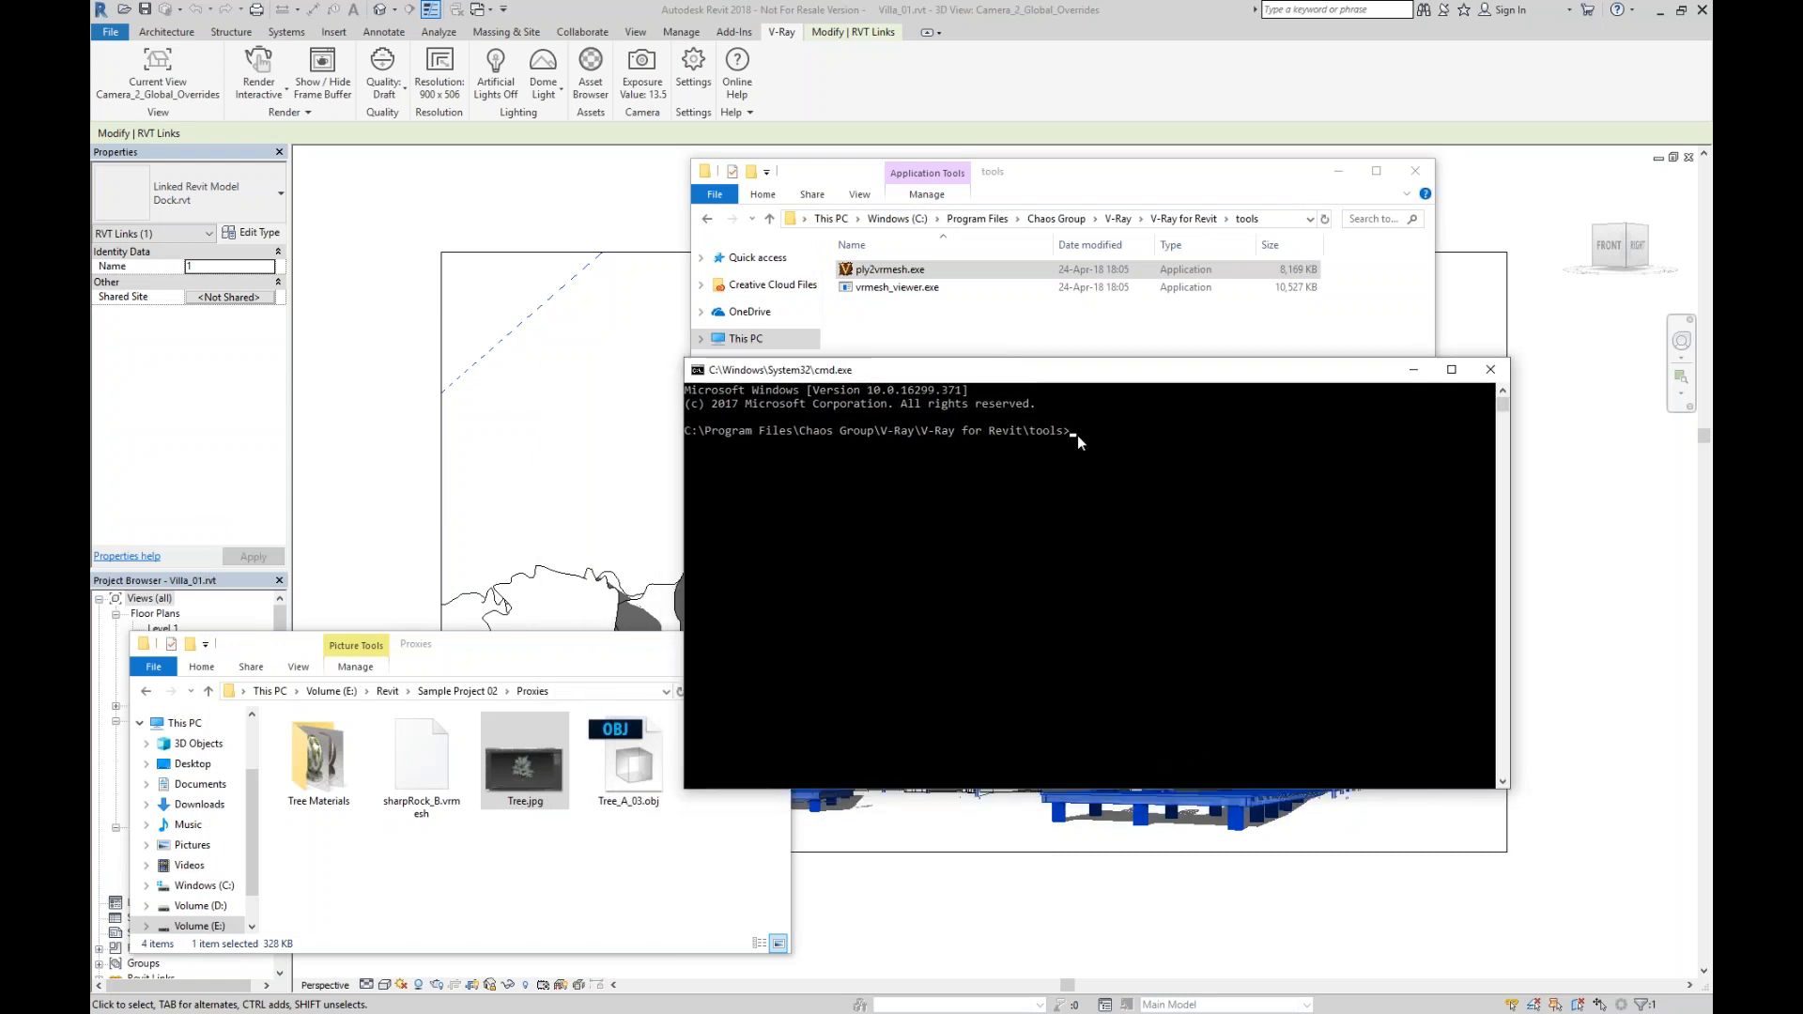
# Convert Tree_A_03.obj into Tree.vrmesh in the Proxies folder with ply2vrmesh, close the command prompt and select the converted file.
pyautogui.write('ply2vrmesh')
pyautogui.moveTo(629, 770); pyautogui.dragTo(1181, 441)
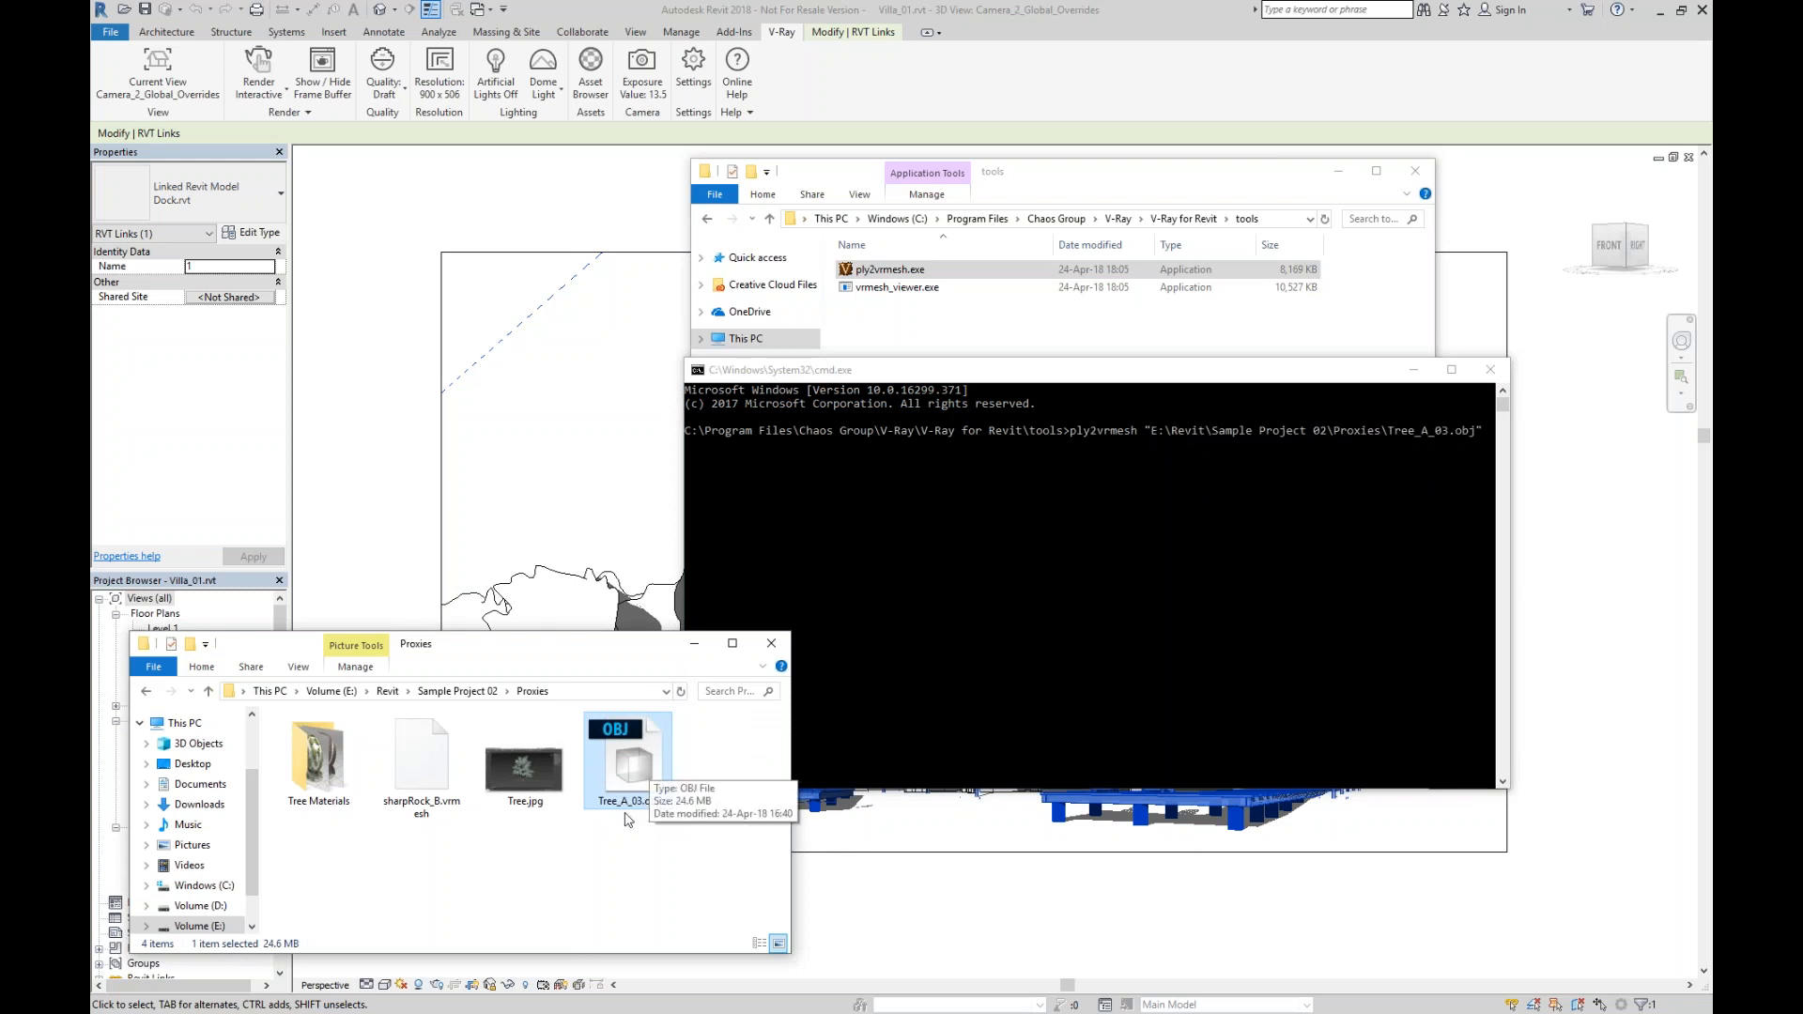
pyautogui.click(1486, 439)
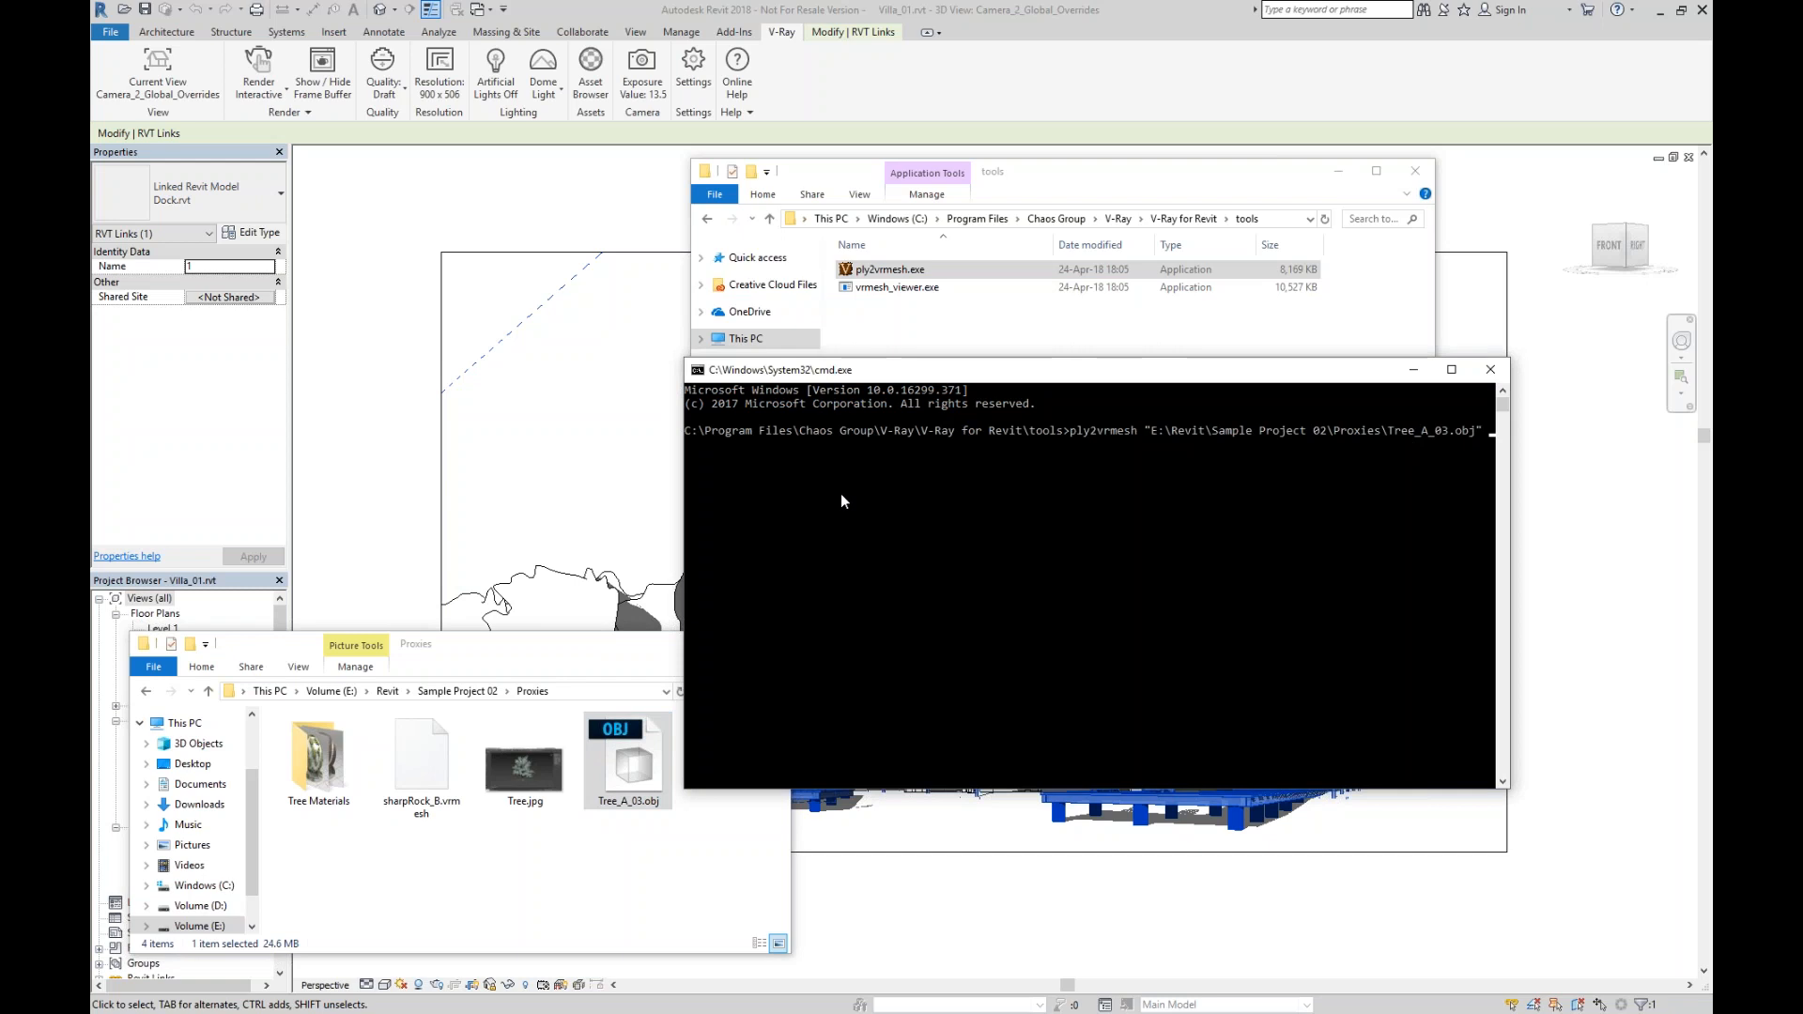
pyautogui.moveTo(627, 762); pyautogui.dragTo(776, 464)
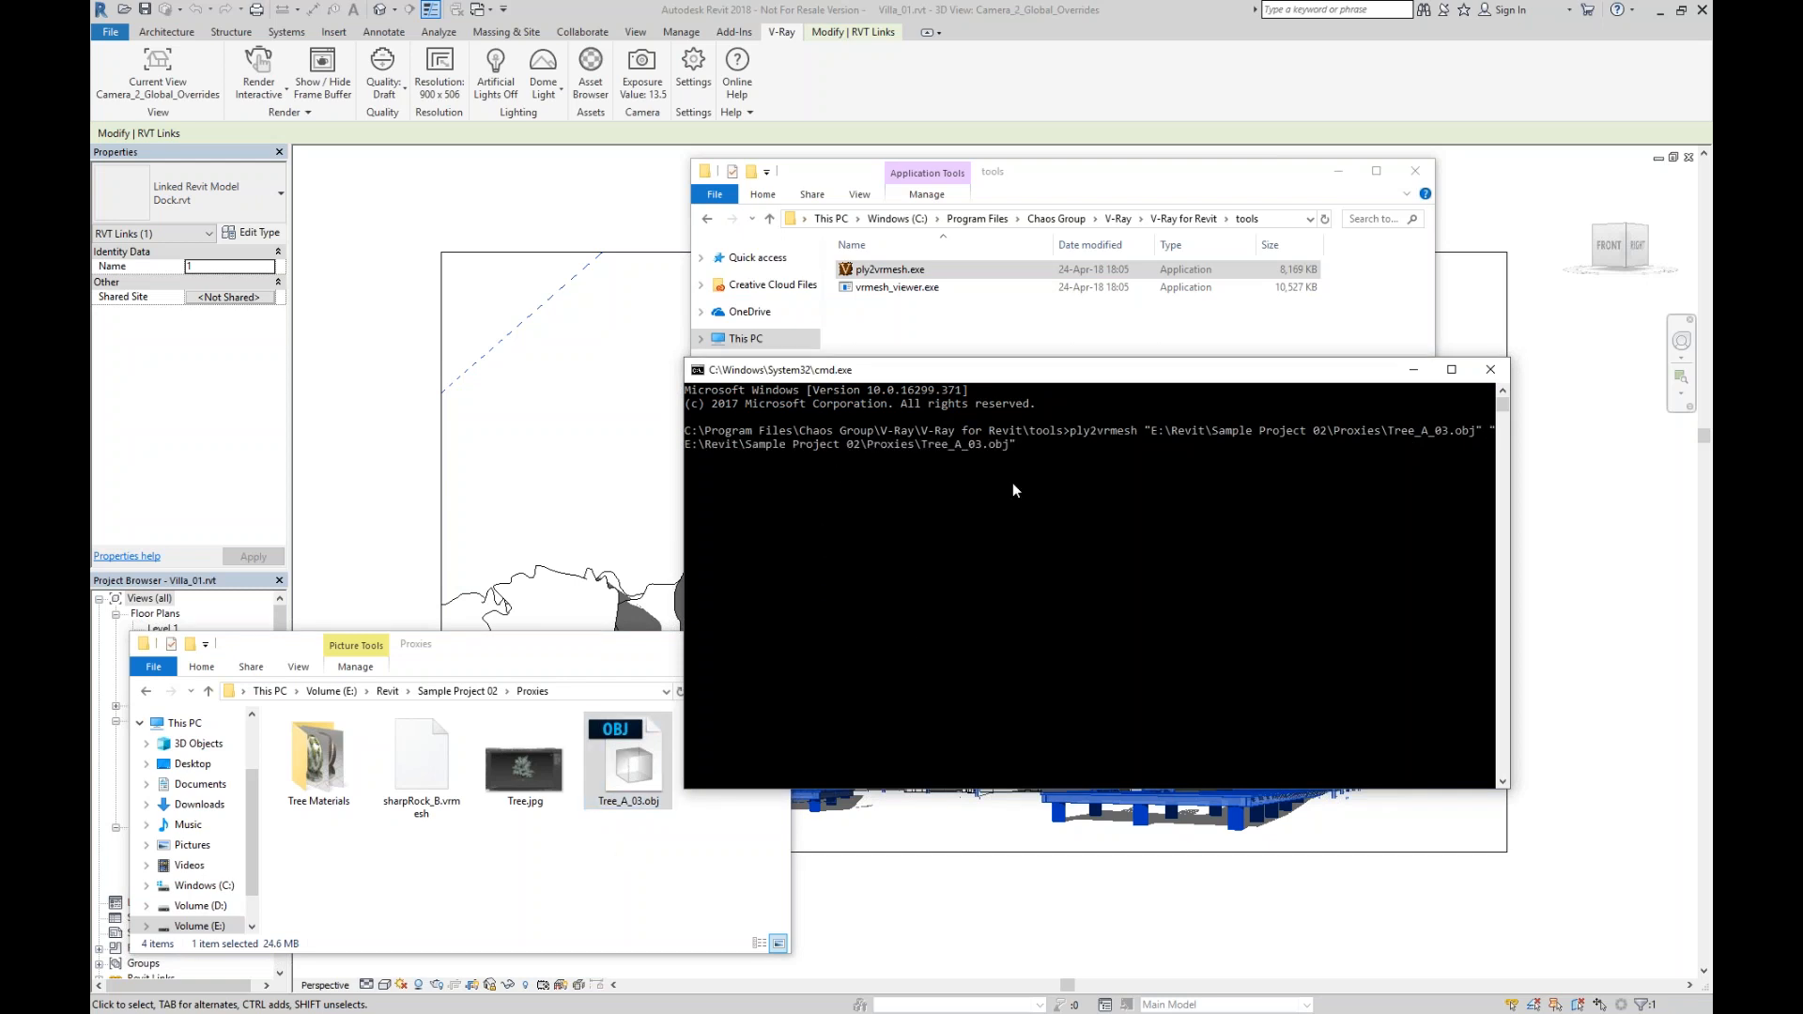
pyautogui.press('BackSpace')
pyautogui.press('BackSpace')
pyautogui.press('BackSpace')
pyautogui.press('Return')
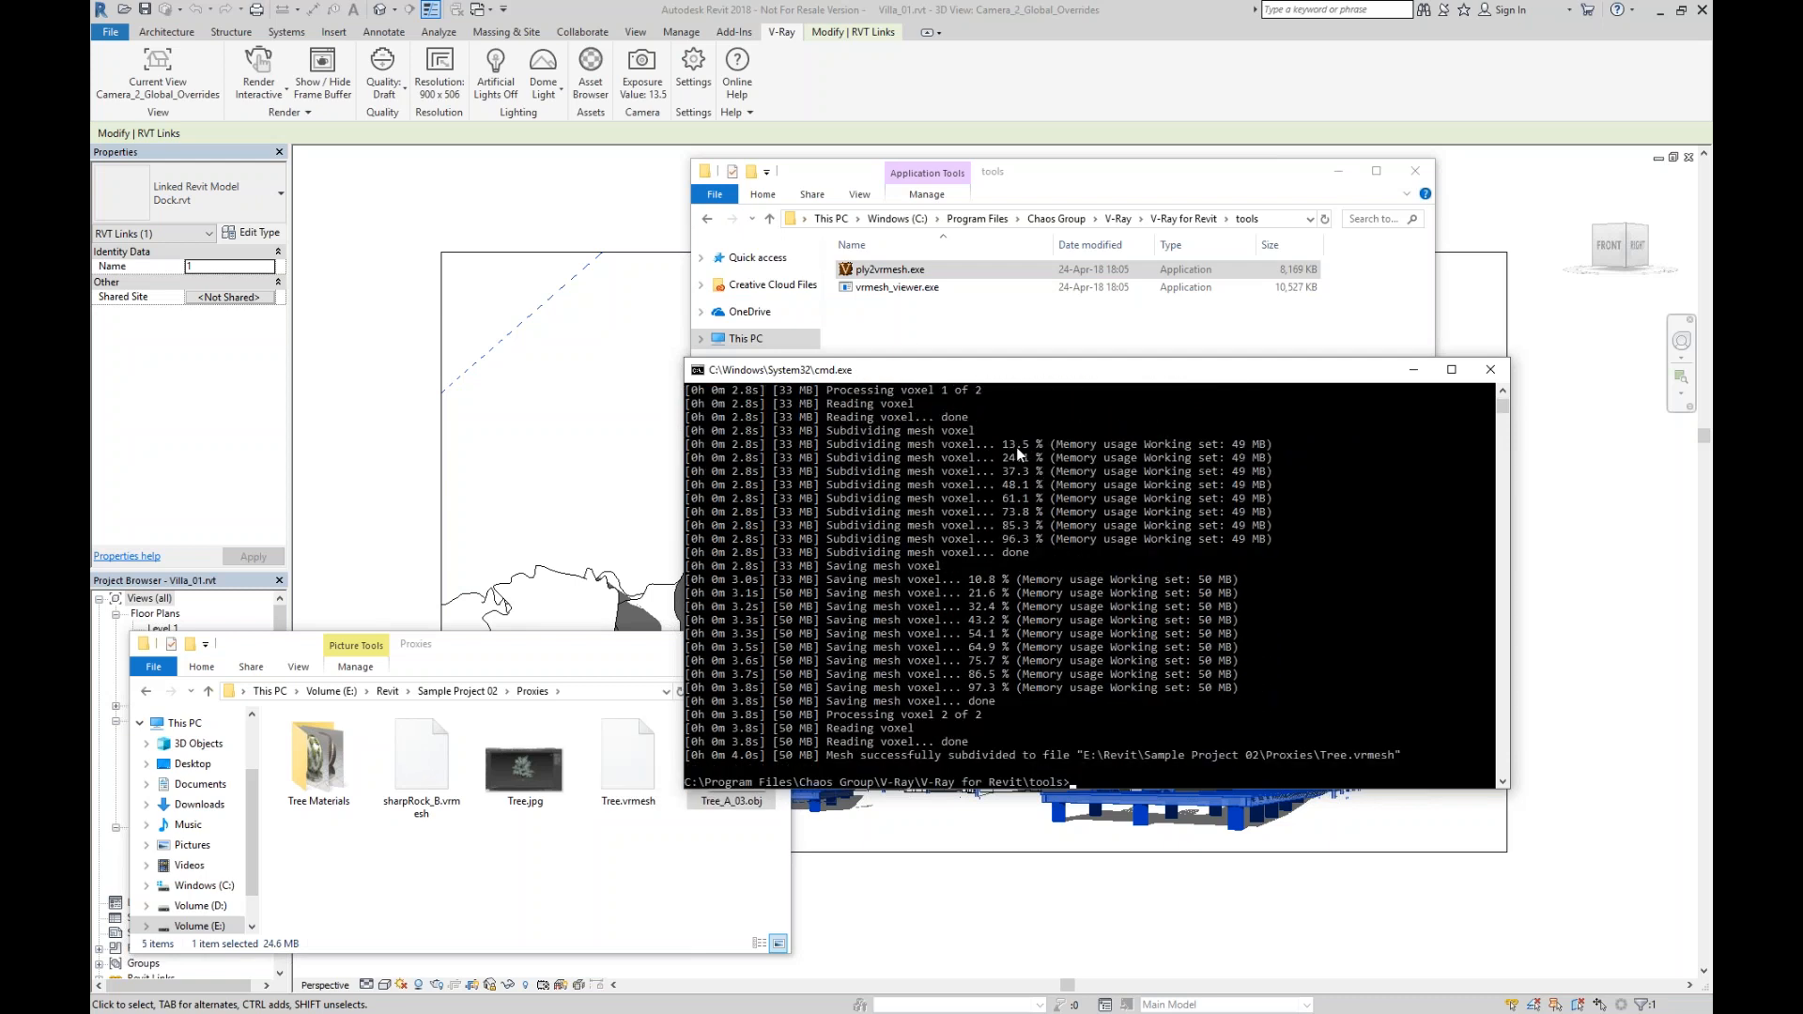
pyautogui.click(1502, 377)
pyautogui.click(642, 794)
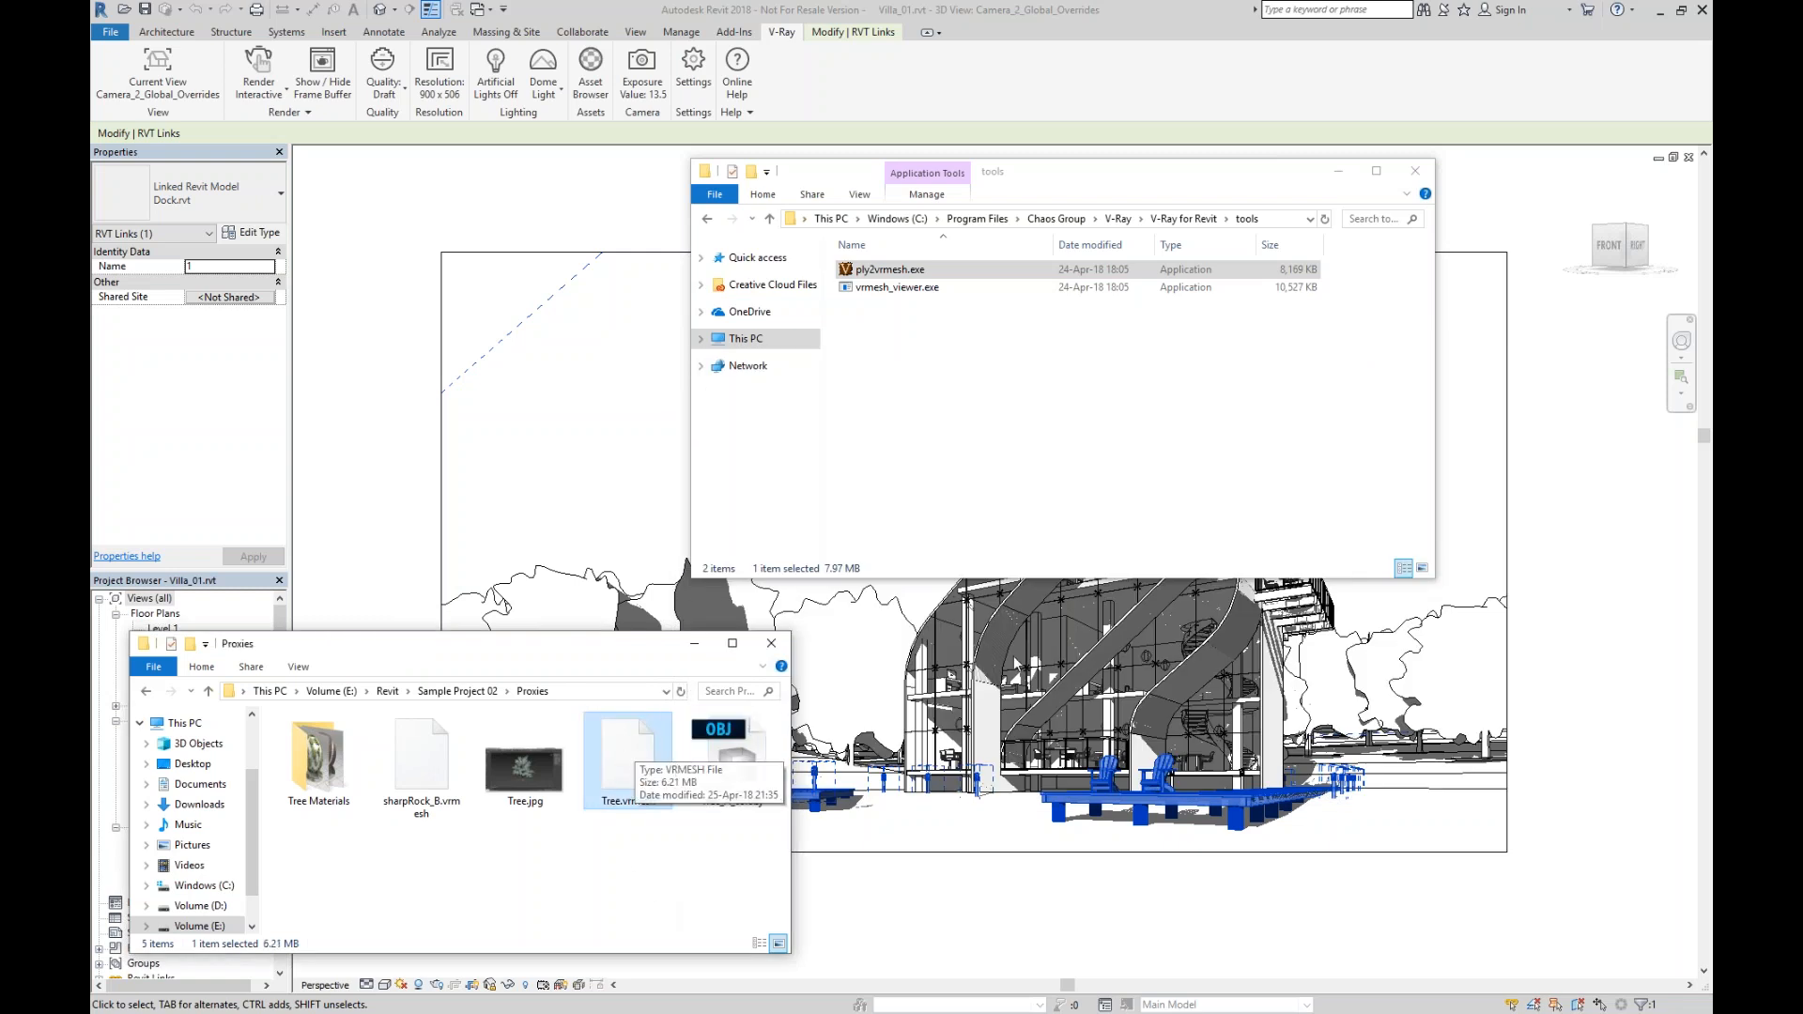
# Close the tools folder window, show the V-Ray frame buffer, clear the dock selection and place the Asset Browser beside the frame buffer.
pyautogui.click(1415, 171)
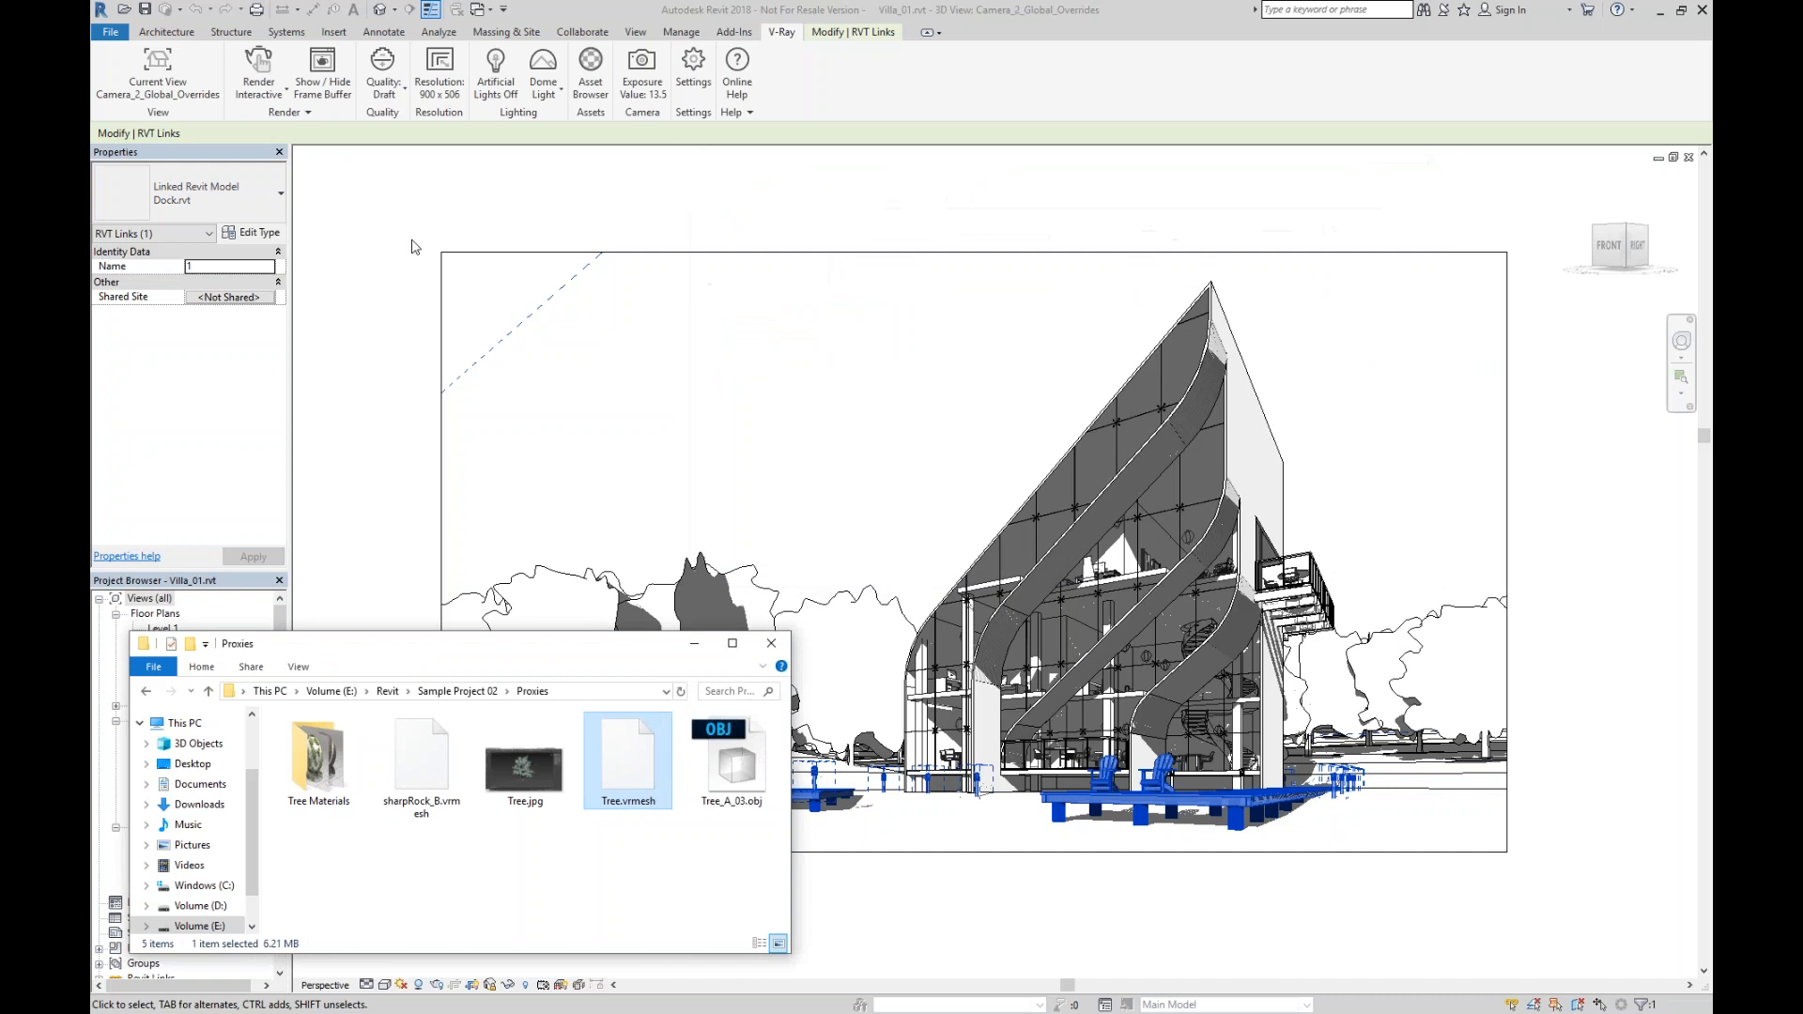
pyautogui.click(317, 72)
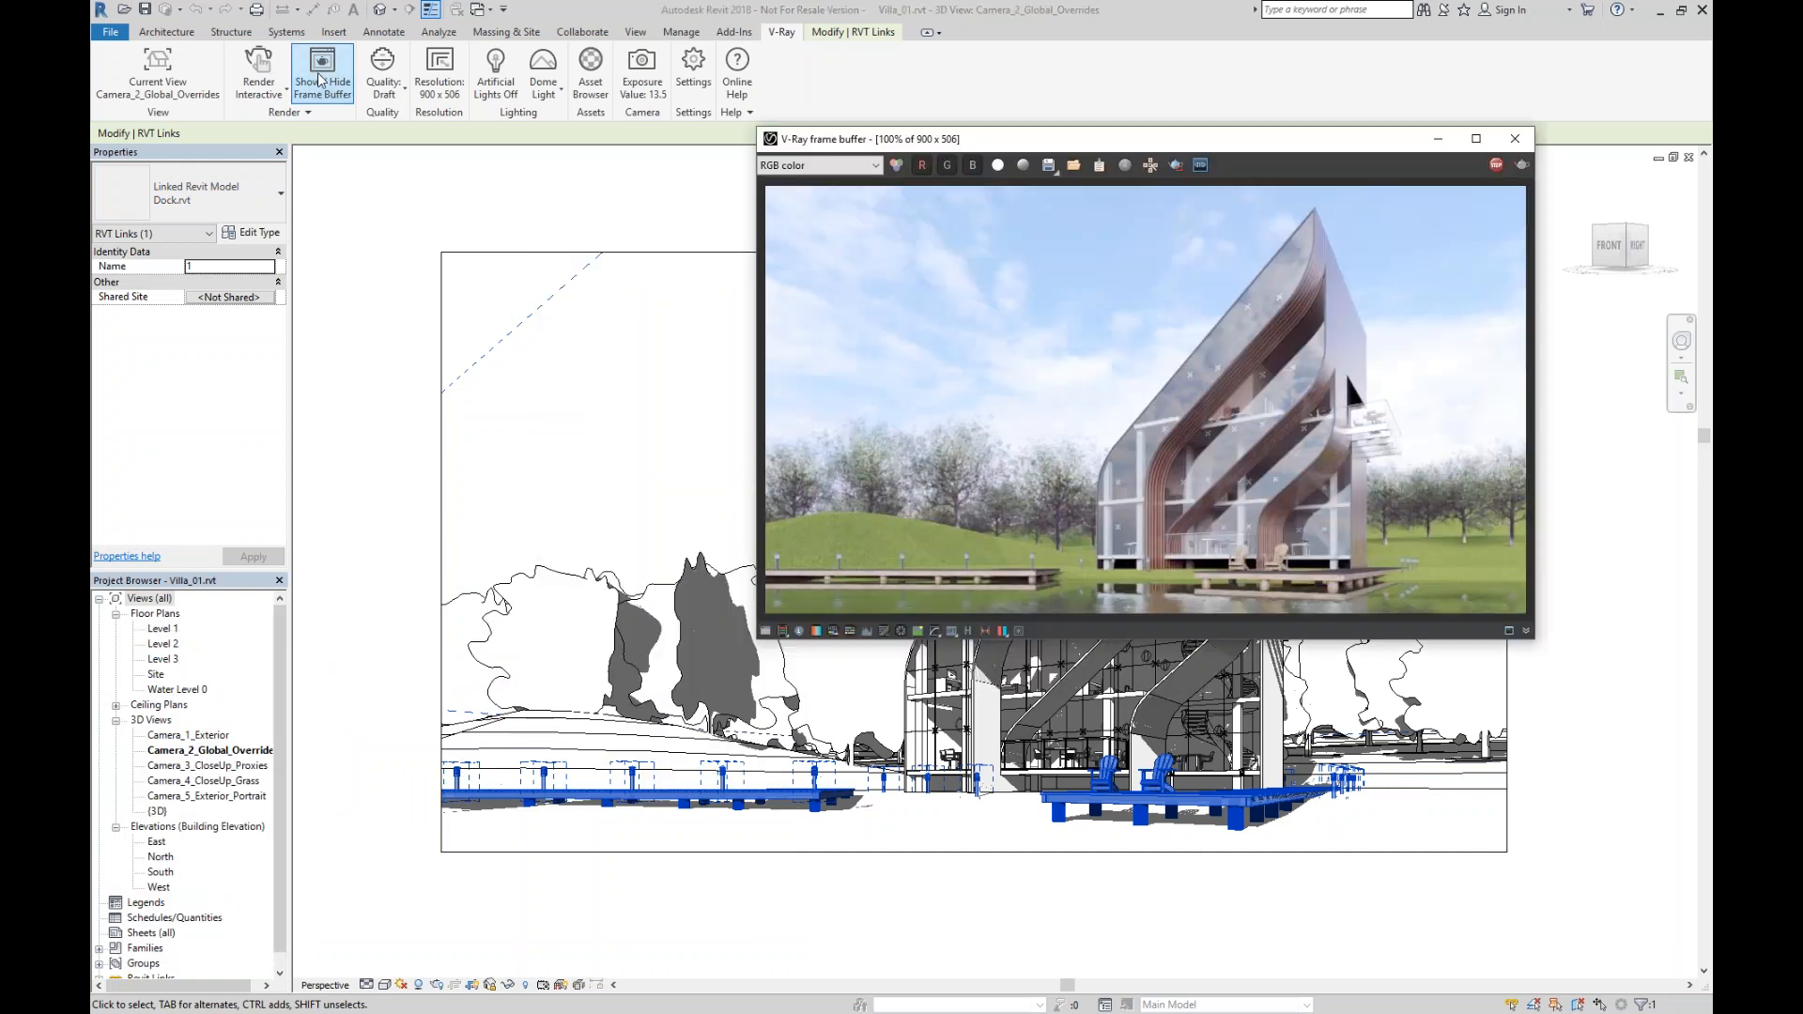
pyautogui.click(358, 624)
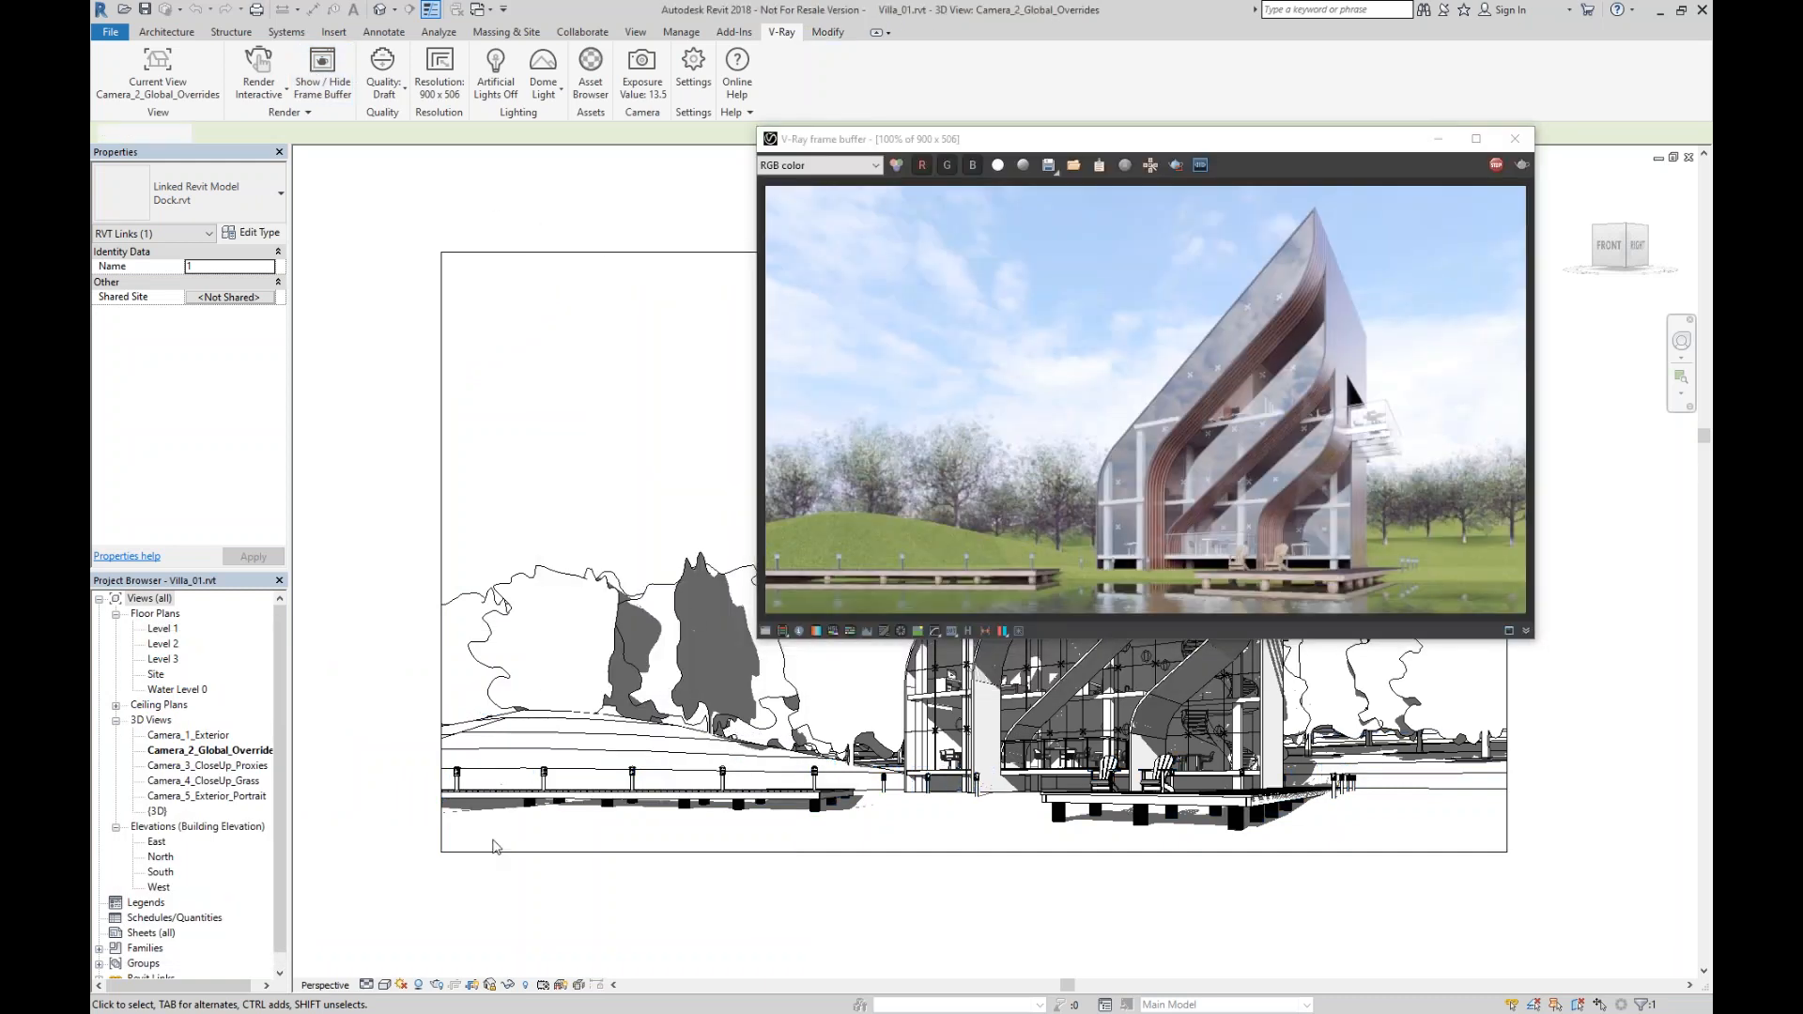
pyautogui.click(594, 75)
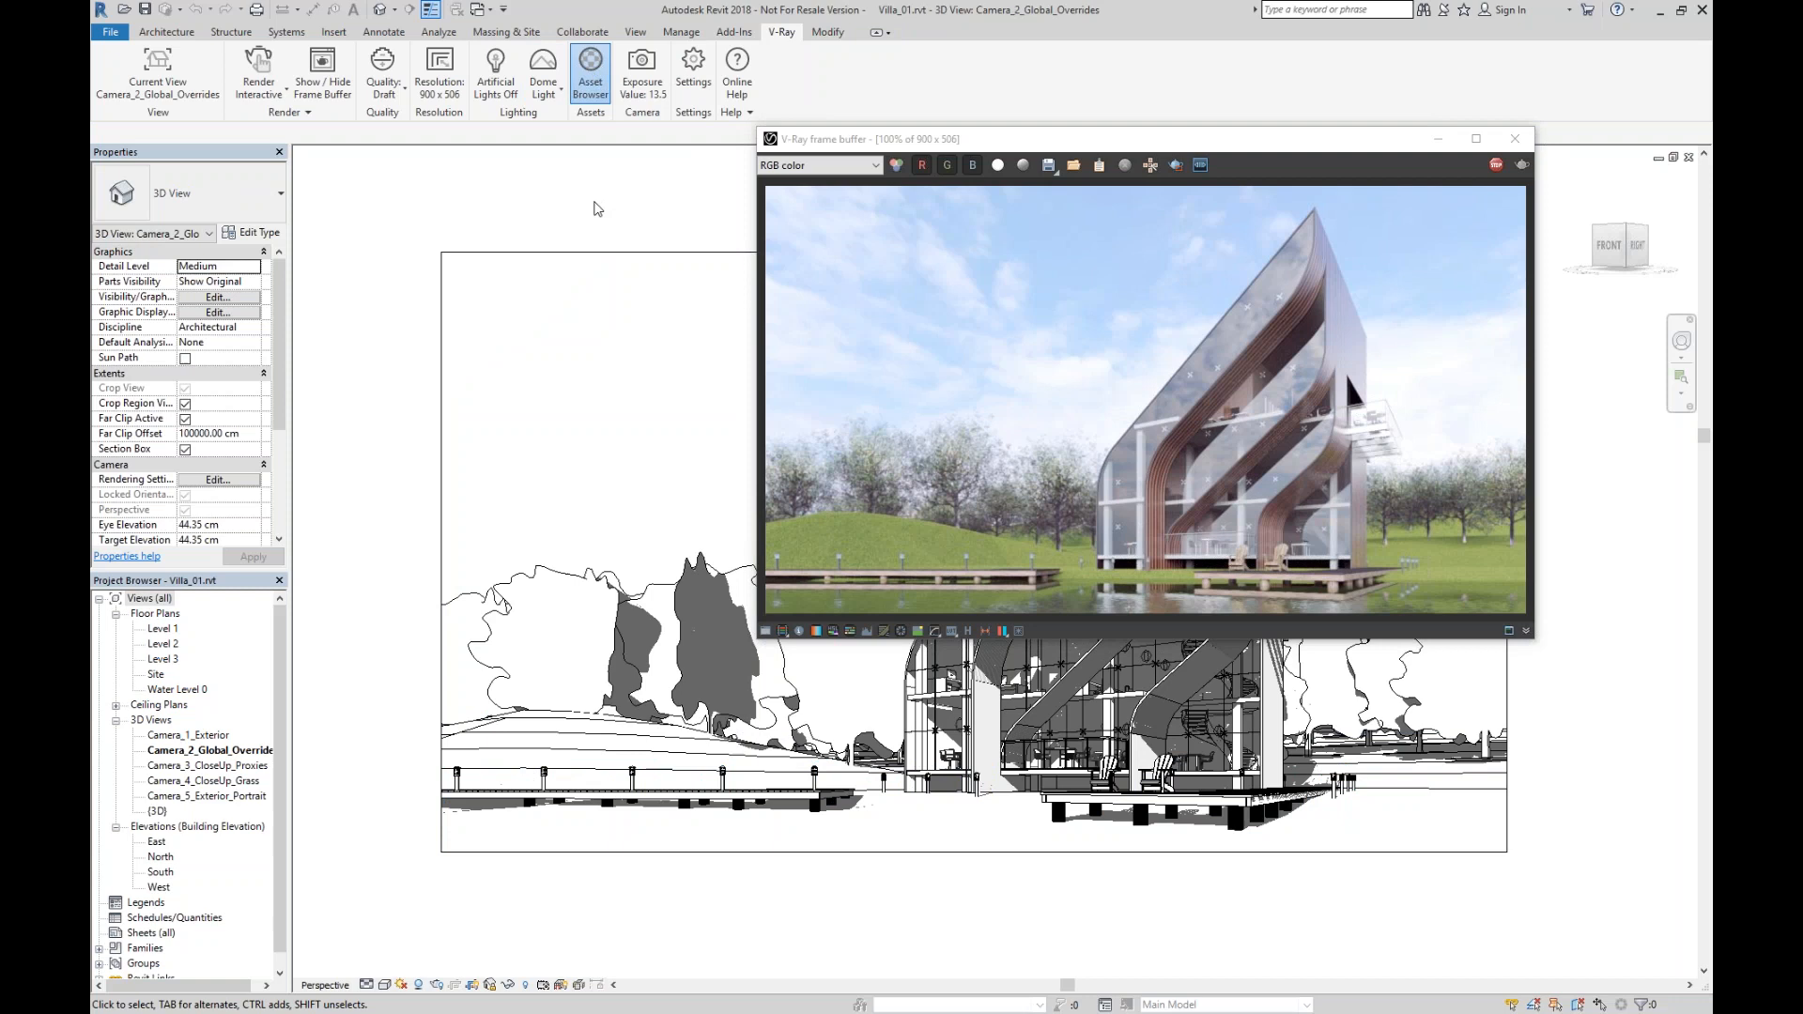
pyautogui.moveTo(586, 226); pyautogui.dragTo(567, 138)
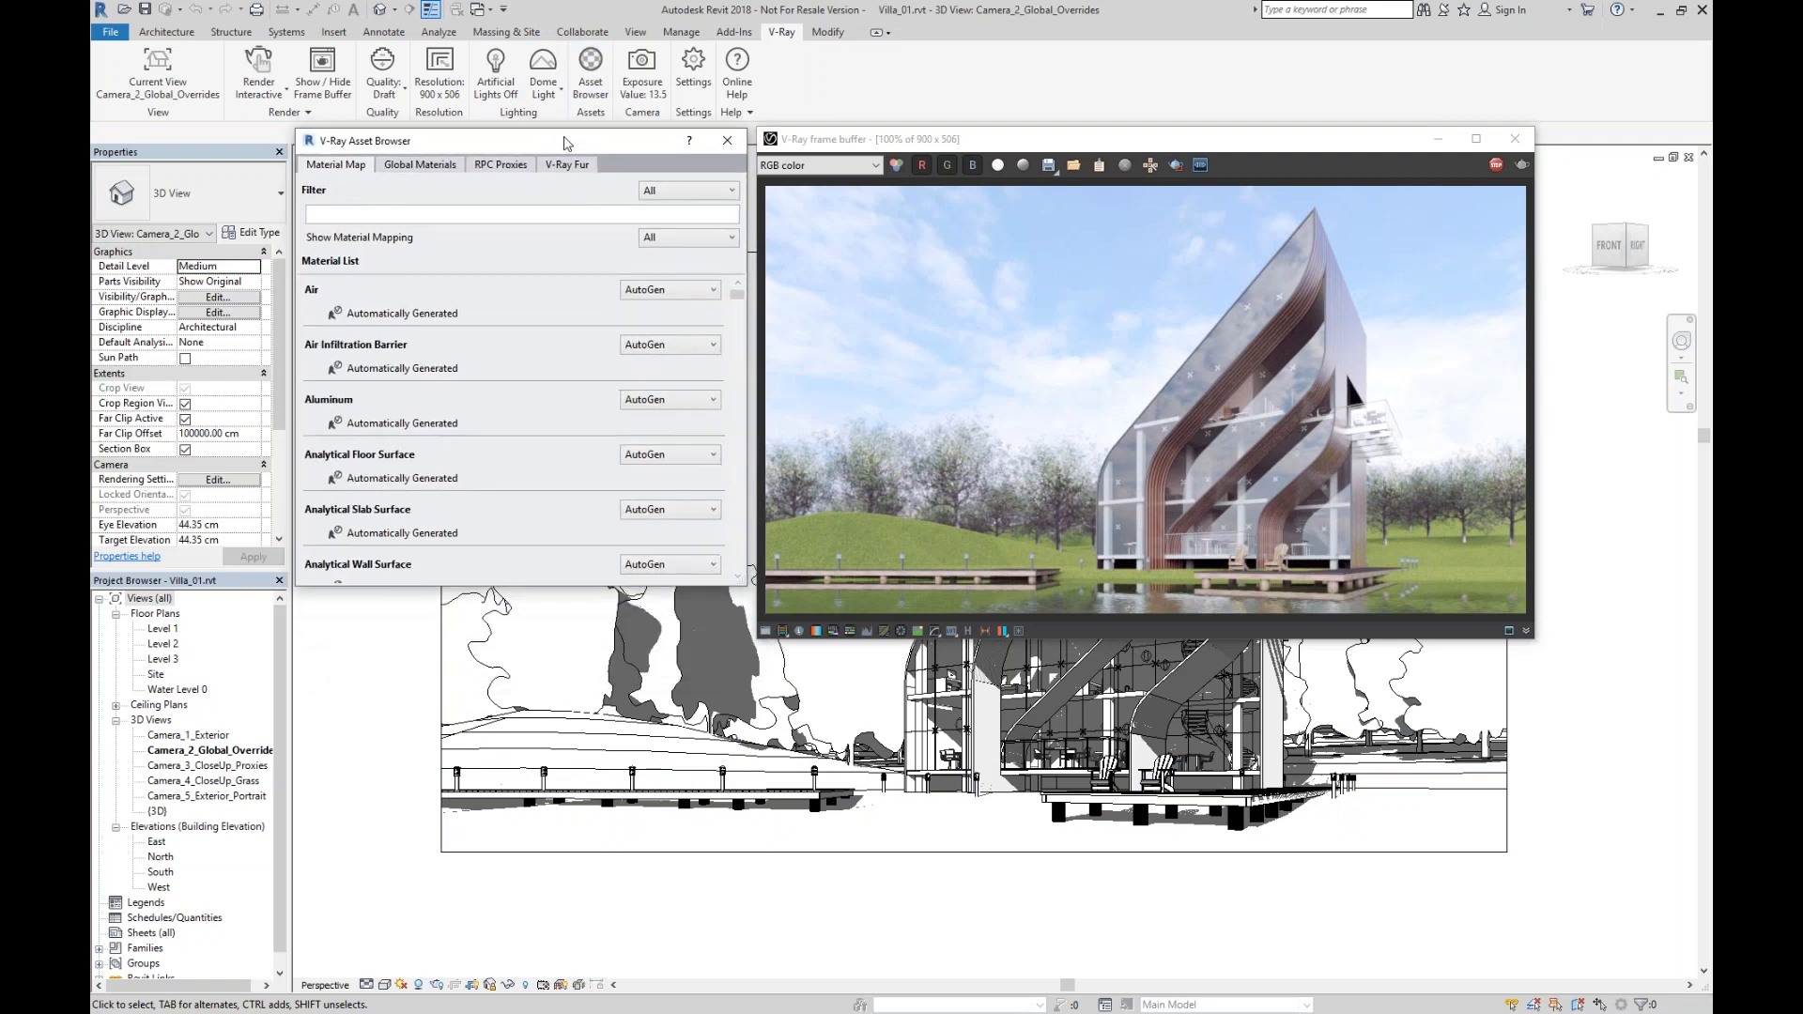
# Filter the RPC proxies to the project's ProxyTree_01 and assign Tree.vrmesh from the Proxies folder to it.
pyautogui.click(500, 164)
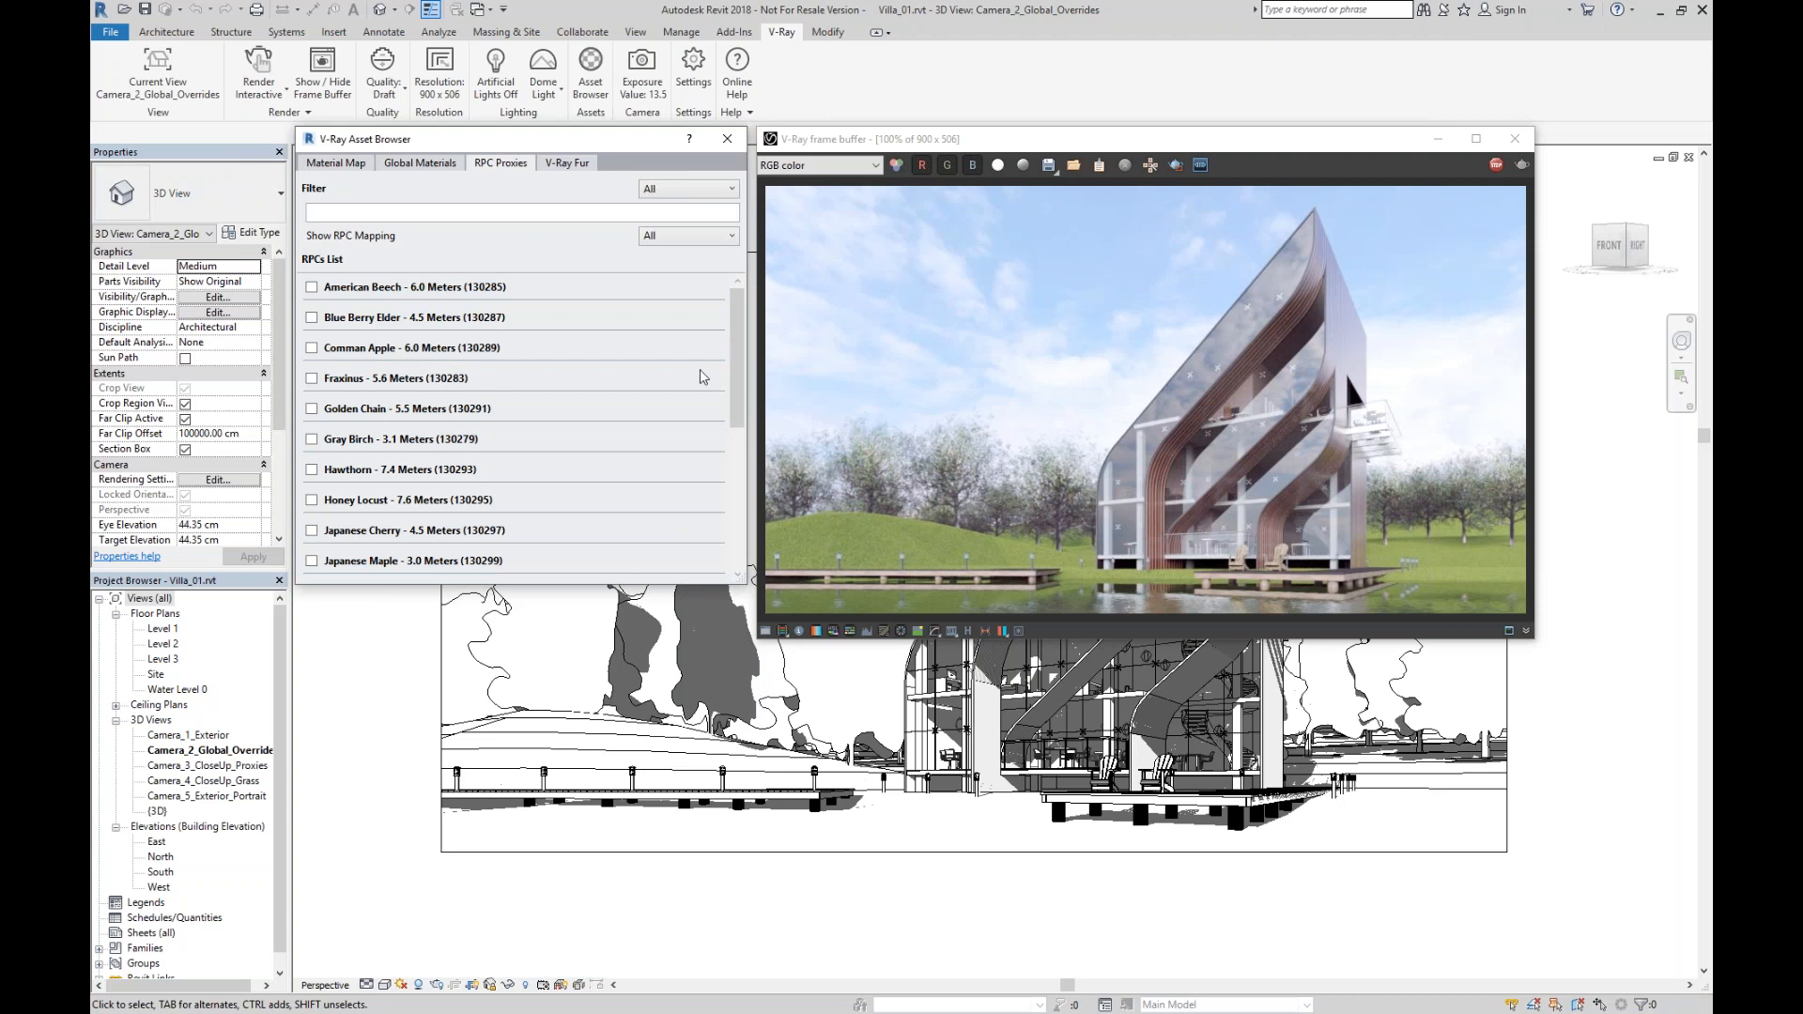
pyautogui.click(695, 189)
pyautogui.click(662, 225)
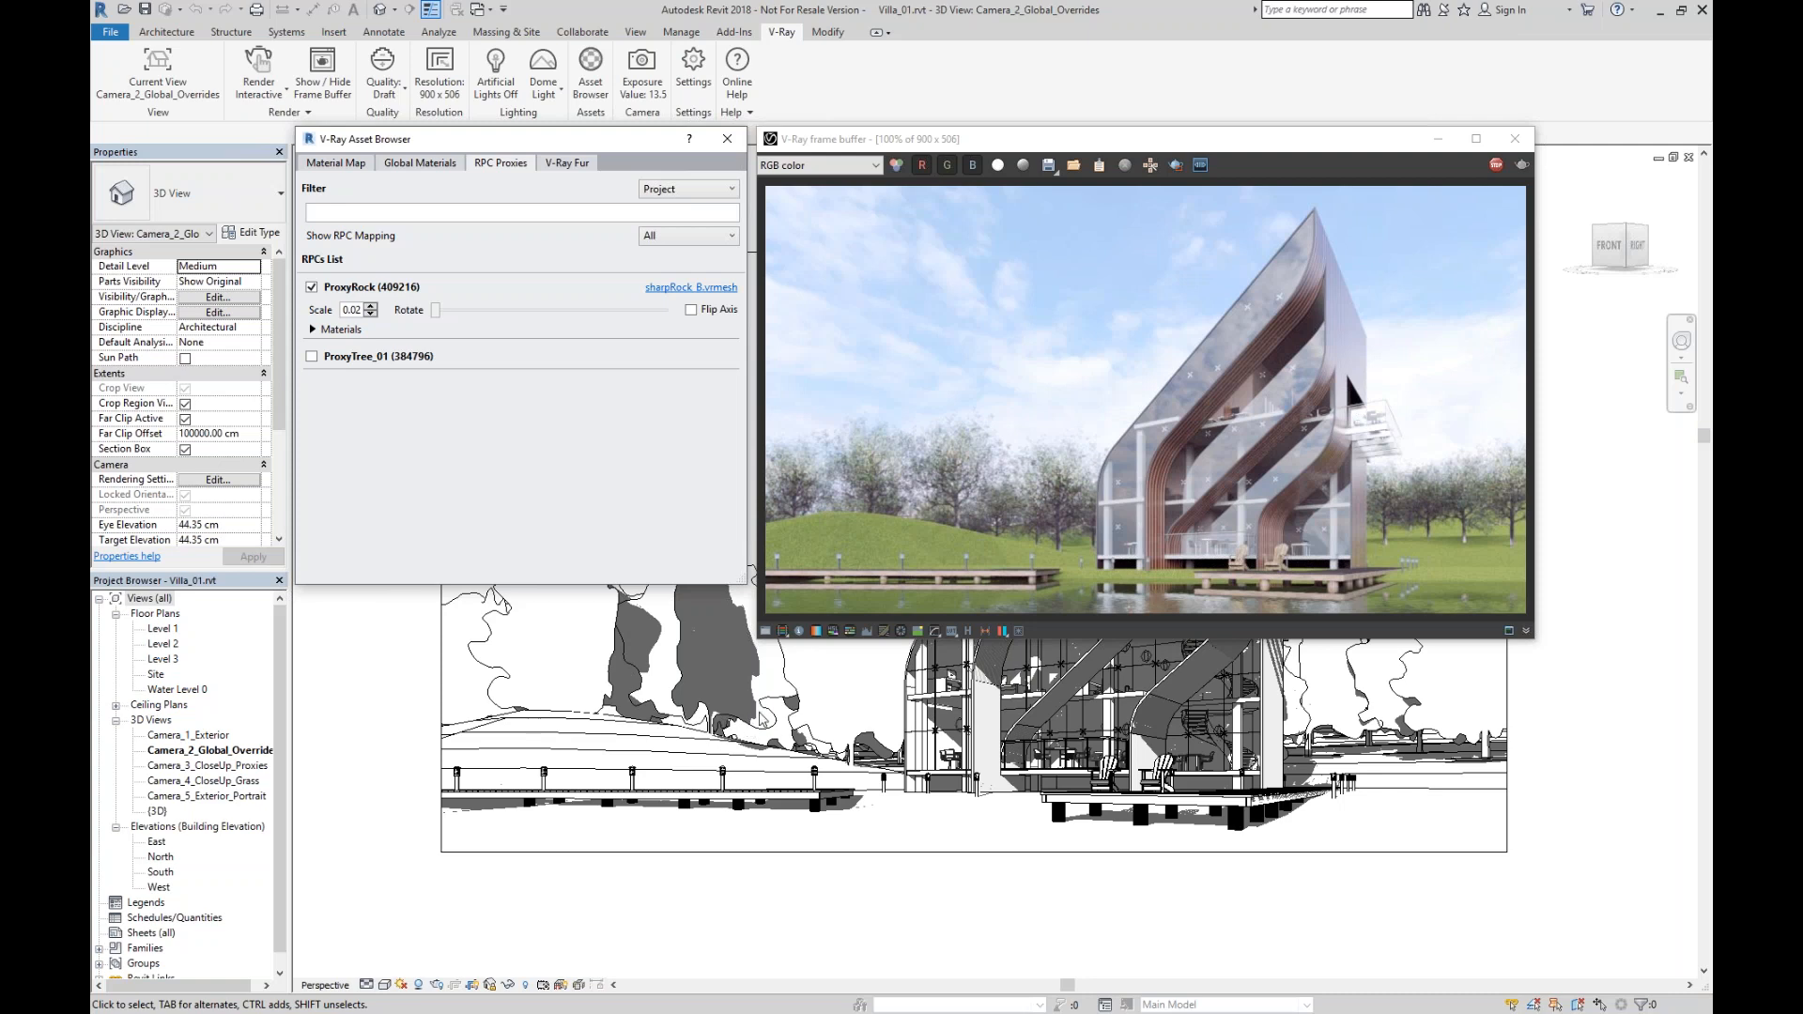
pyautogui.click(759, 712)
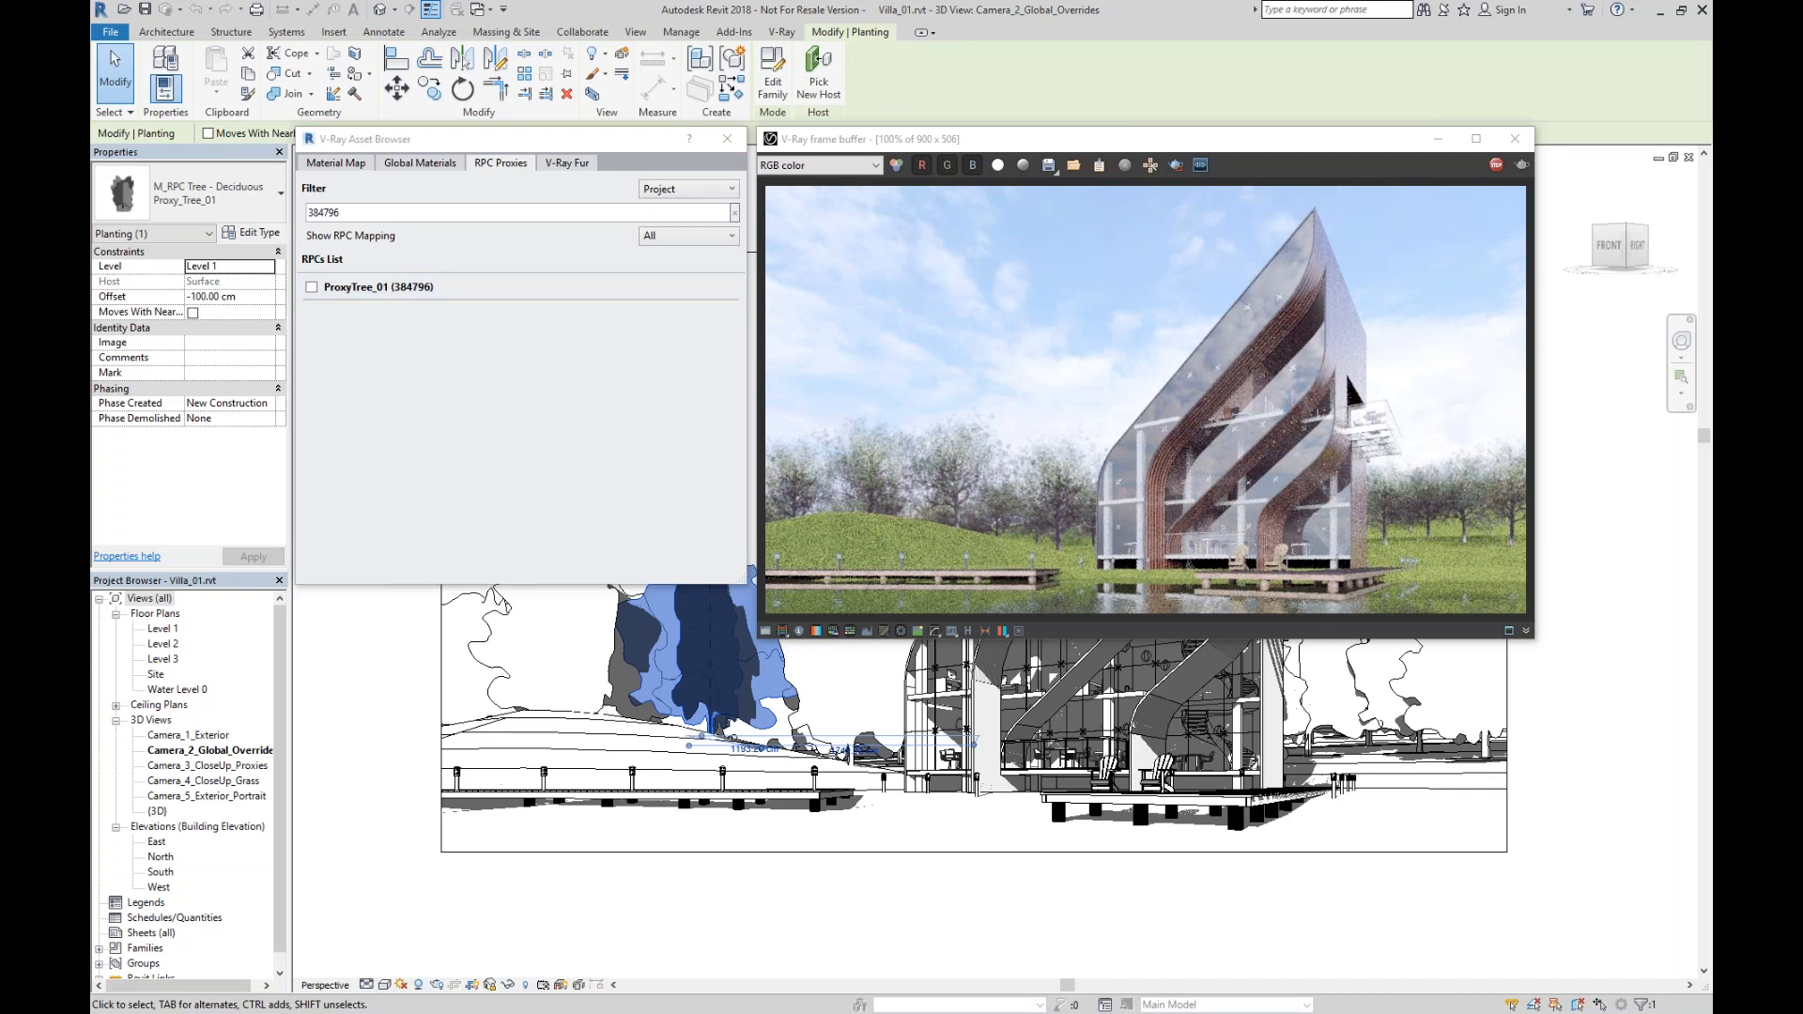
pyautogui.hotkey('alt', 'Tab')
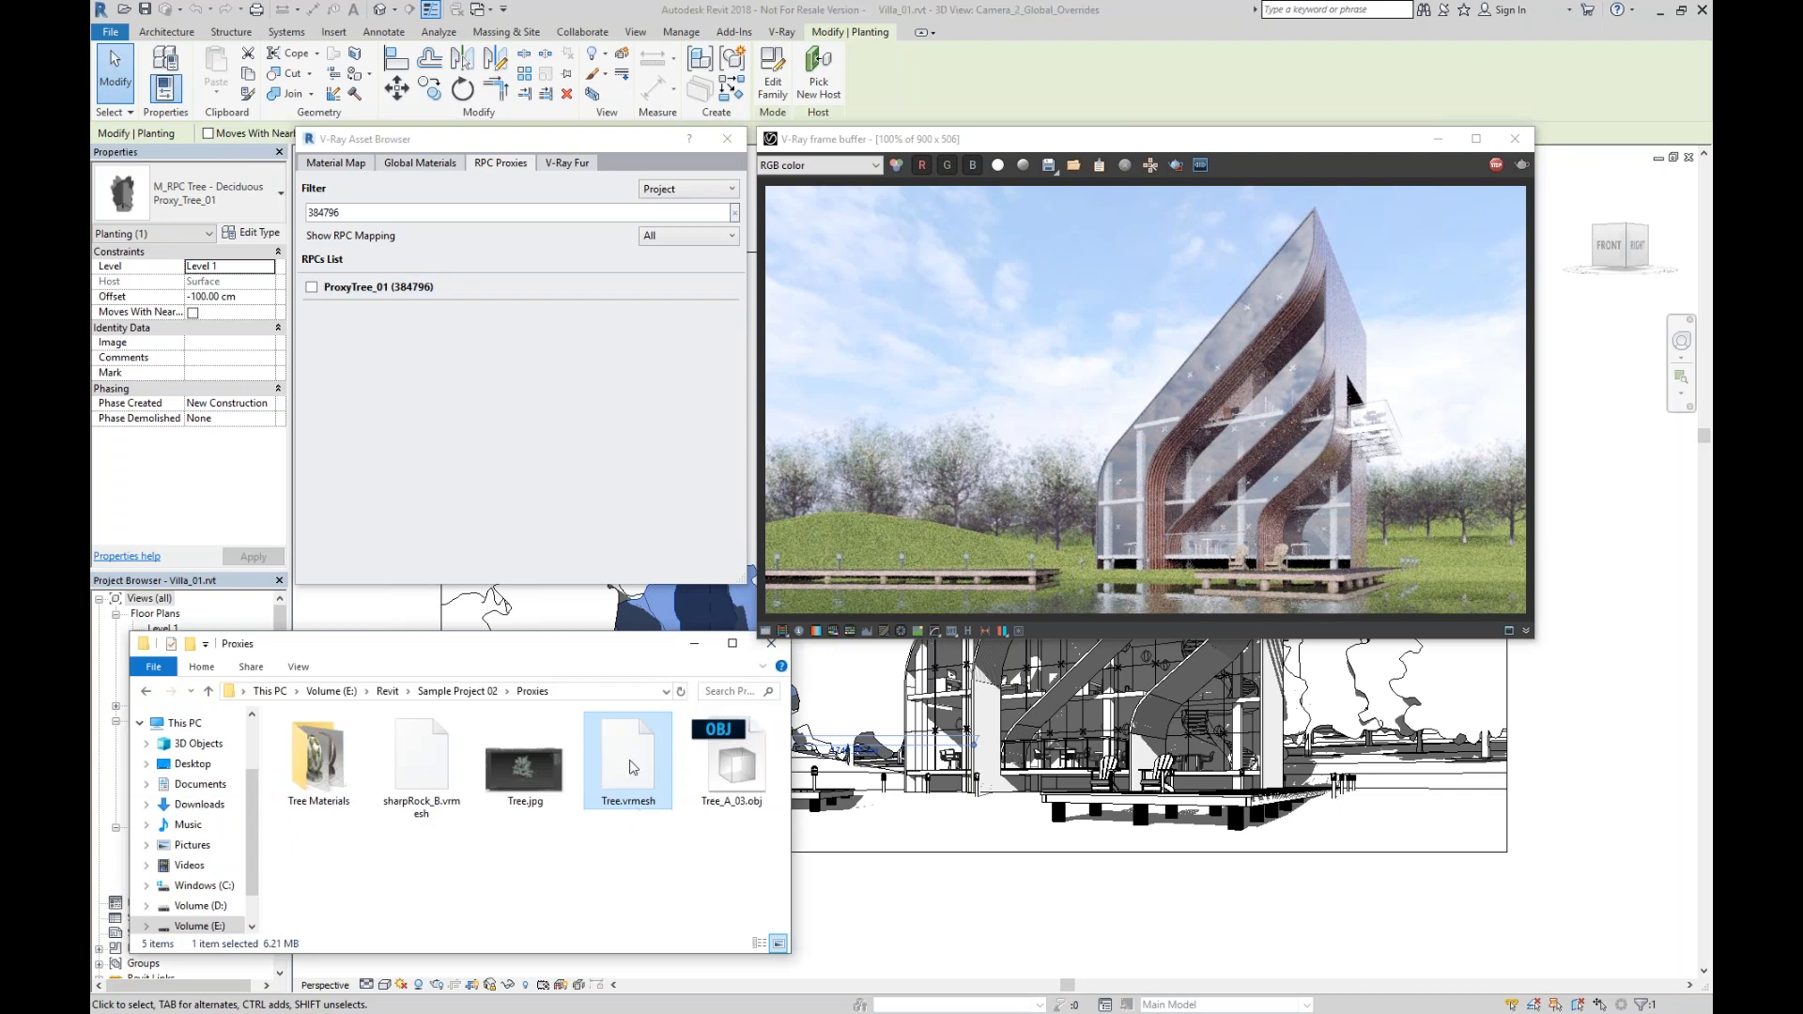
pyautogui.moveTo(627, 756); pyautogui.dragTo(454, 293)
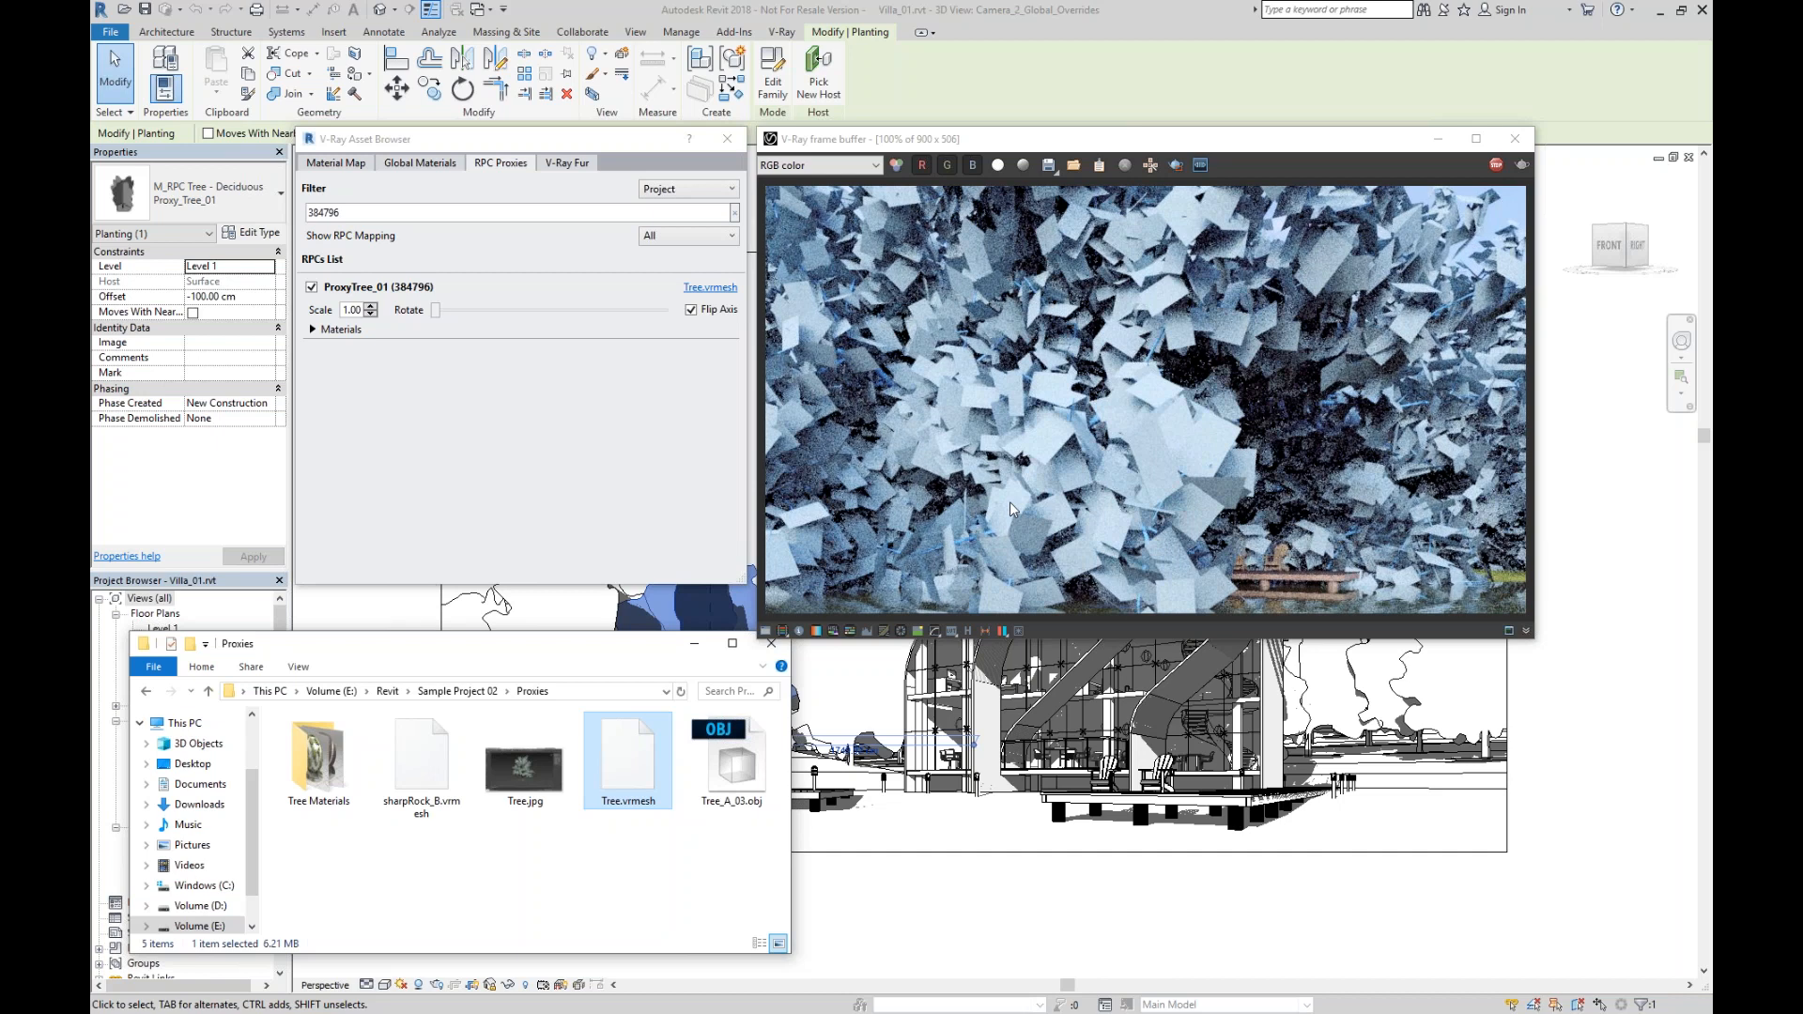
# Set the scale of the ProxyTree_01 mesh to 0.30 and turn off Flip Axis.
pyautogui.click(371, 314)
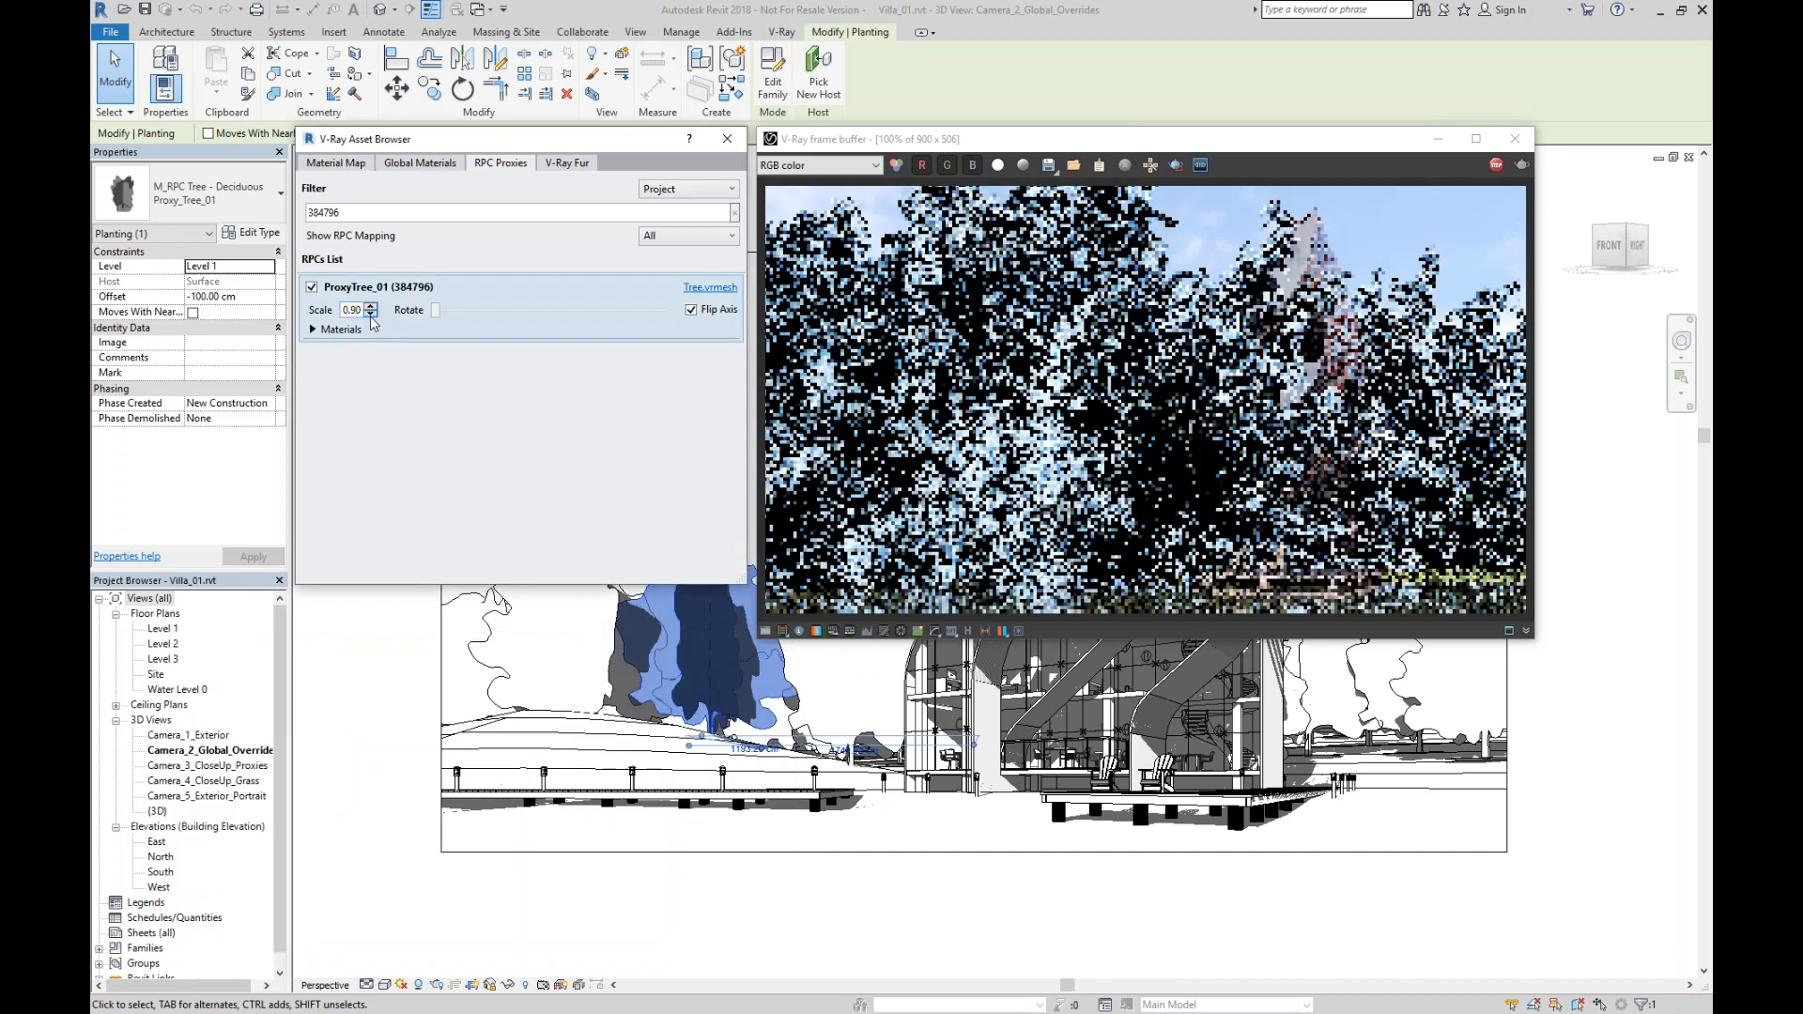
pyautogui.click(371, 314)
pyautogui.click(371, 314)
pyautogui.click(371, 313)
pyautogui.click(371, 314)
pyautogui.click(371, 313)
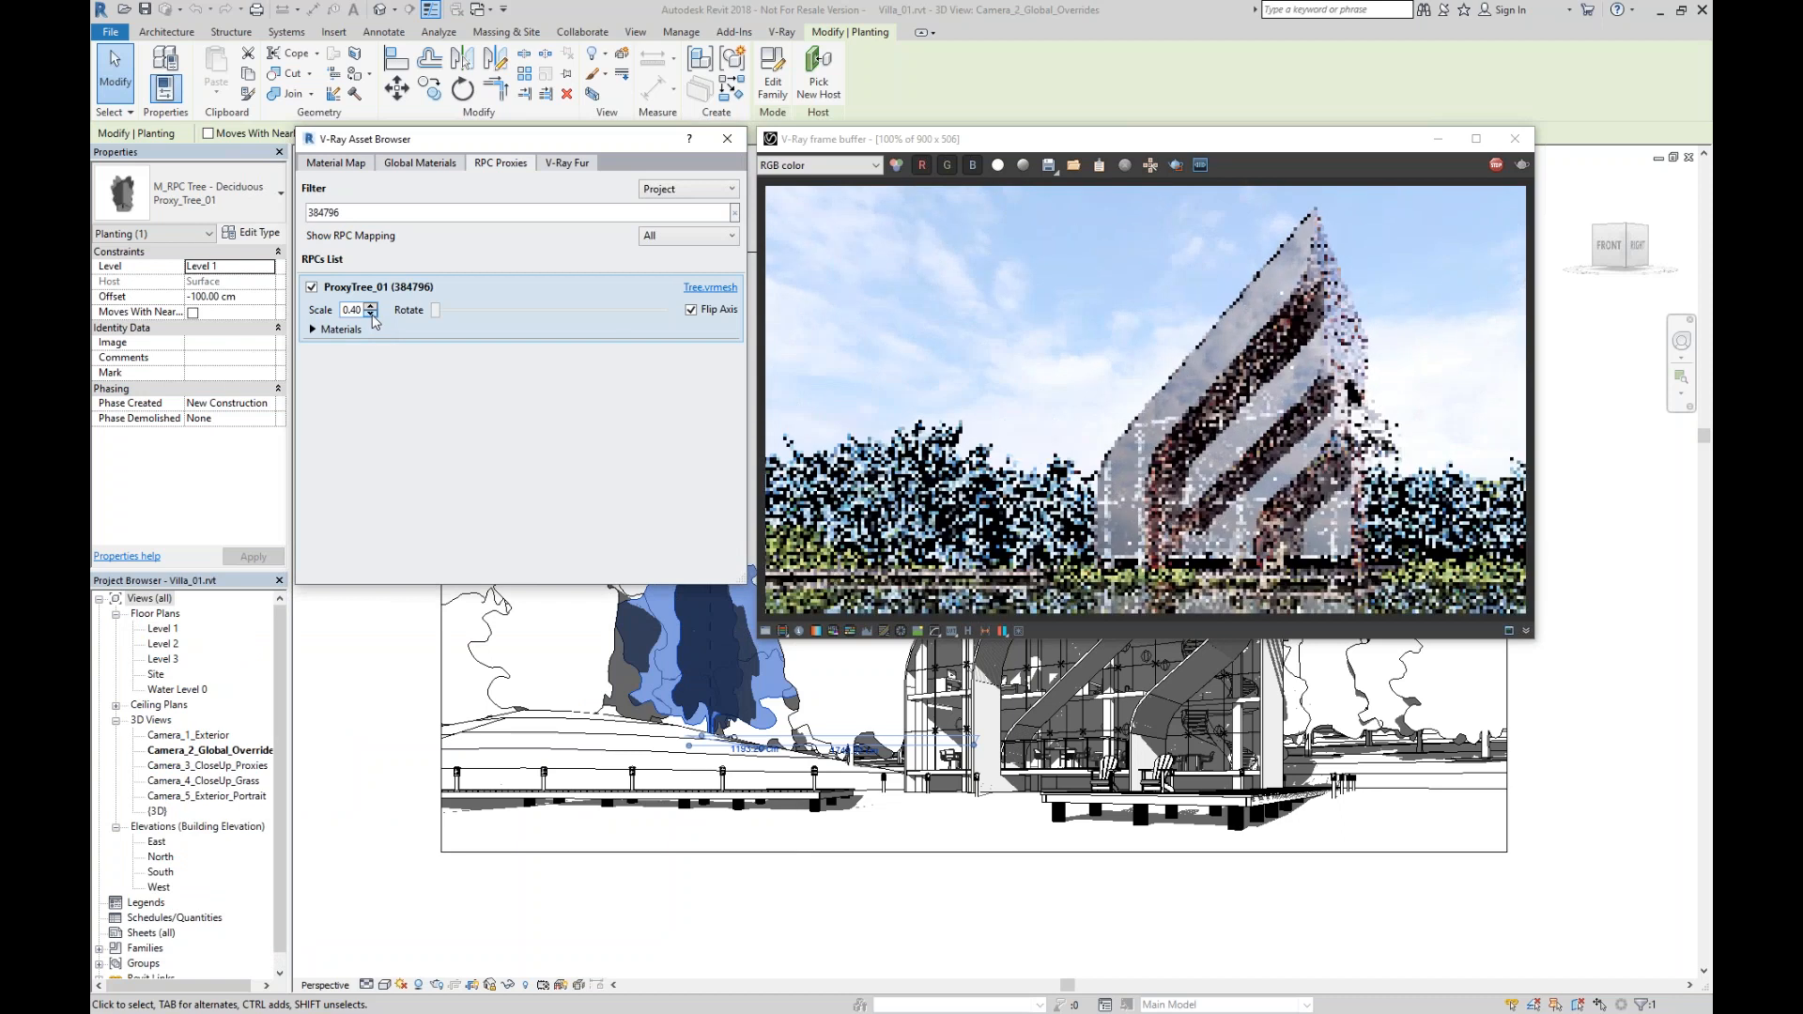
pyautogui.click(371, 314)
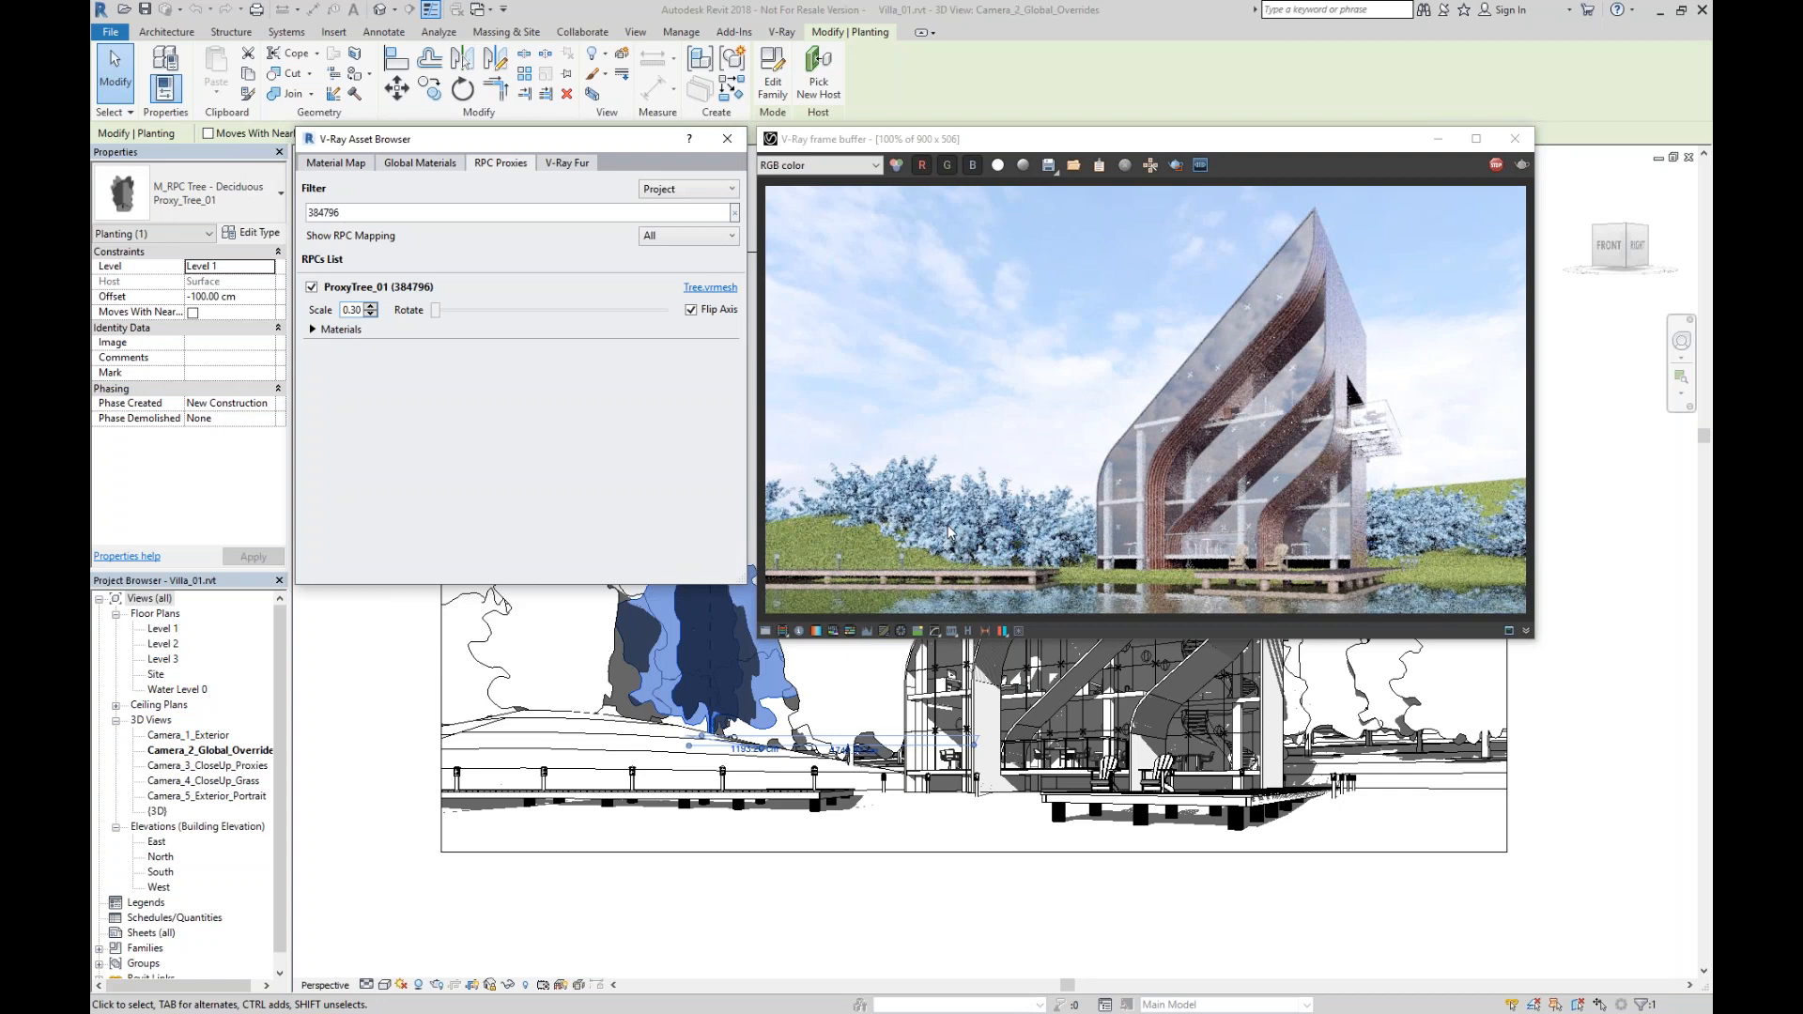
pyautogui.click(691, 311)
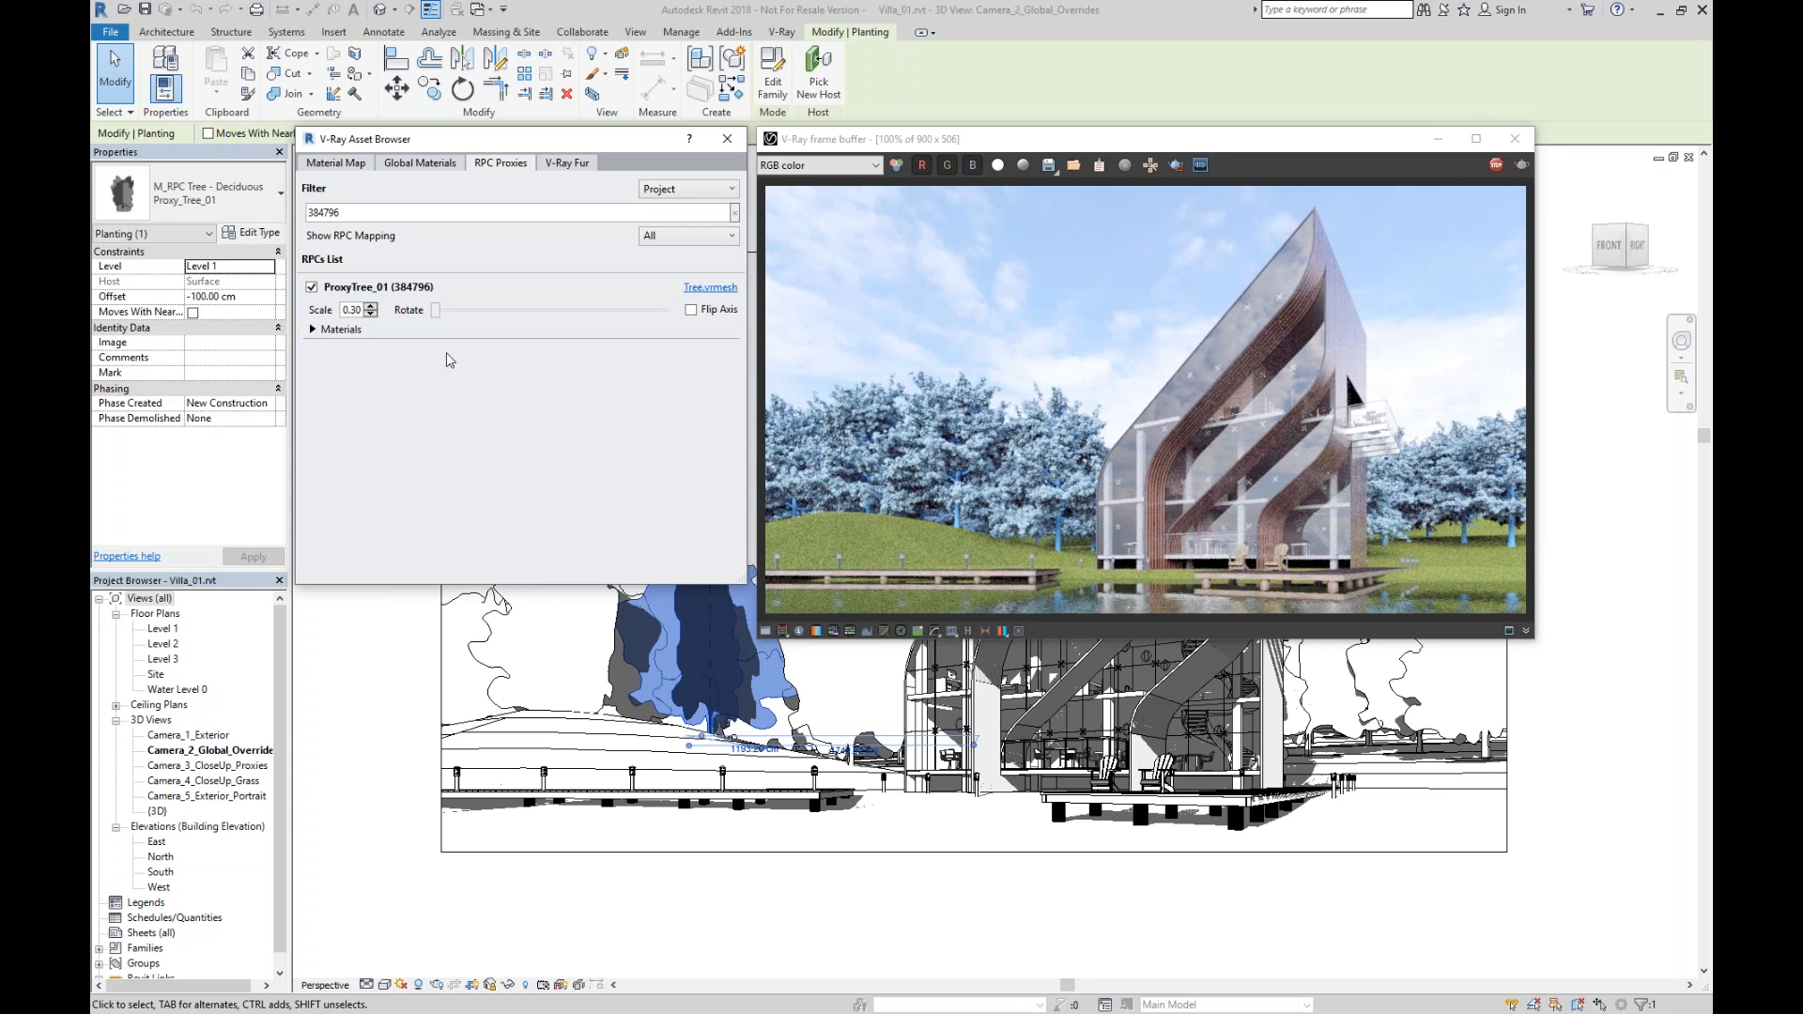
# Assign Tree_Bark.vrmat to Material 0 and Tree_Leaves.vrmat to Material 1 of ProxyTree_01 from the Tree Materials folder.
pyautogui.click(313, 330)
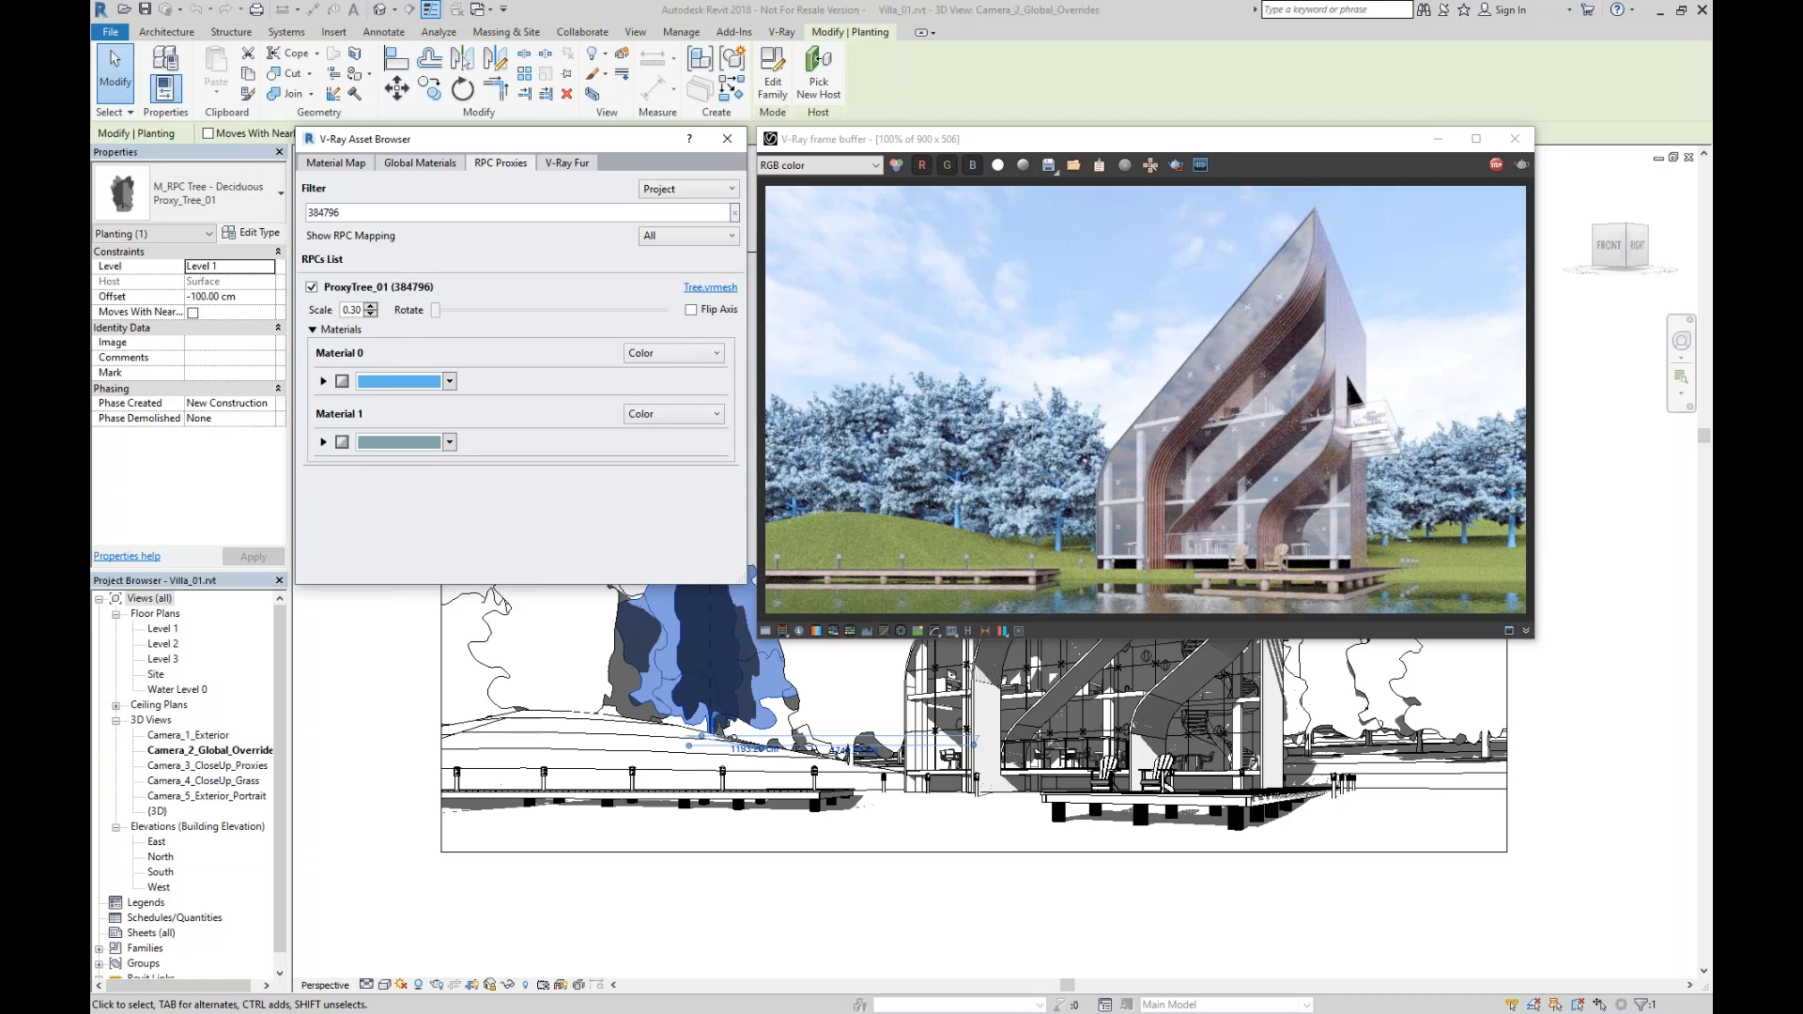
pyautogui.hotkey('alt', 'Tab')
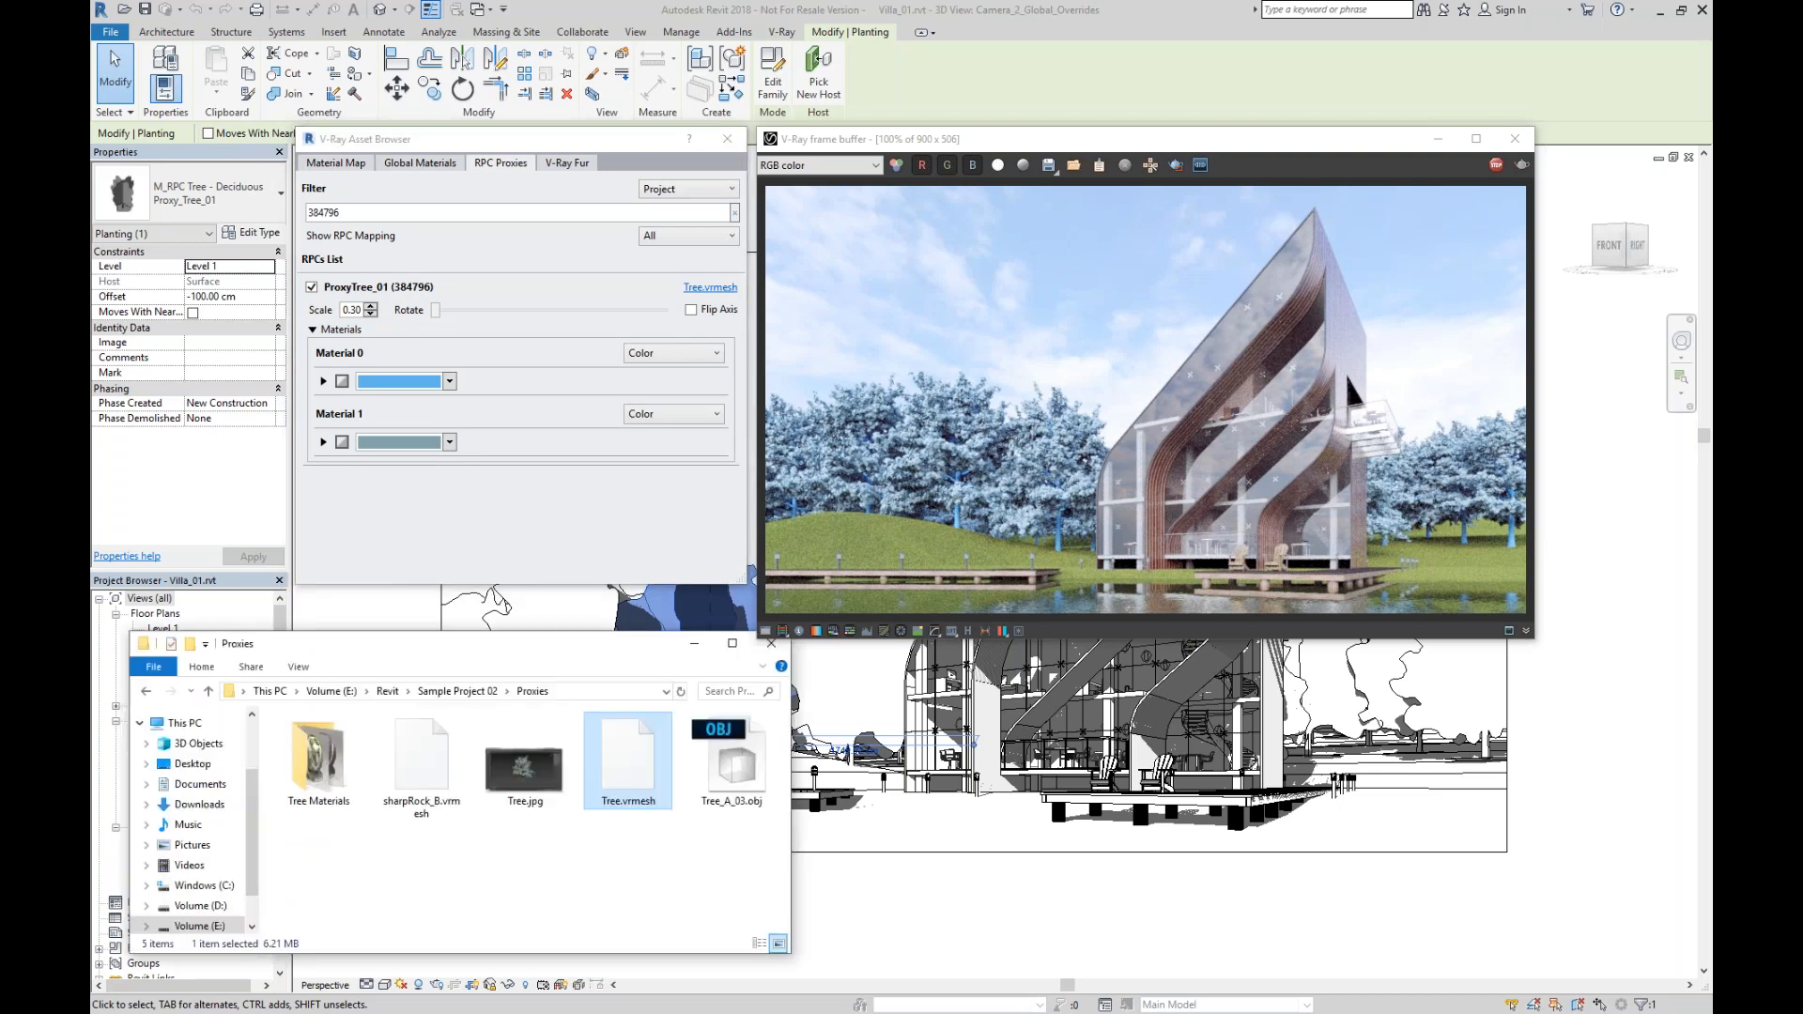
pyautogui.doubleClick(353, 780)
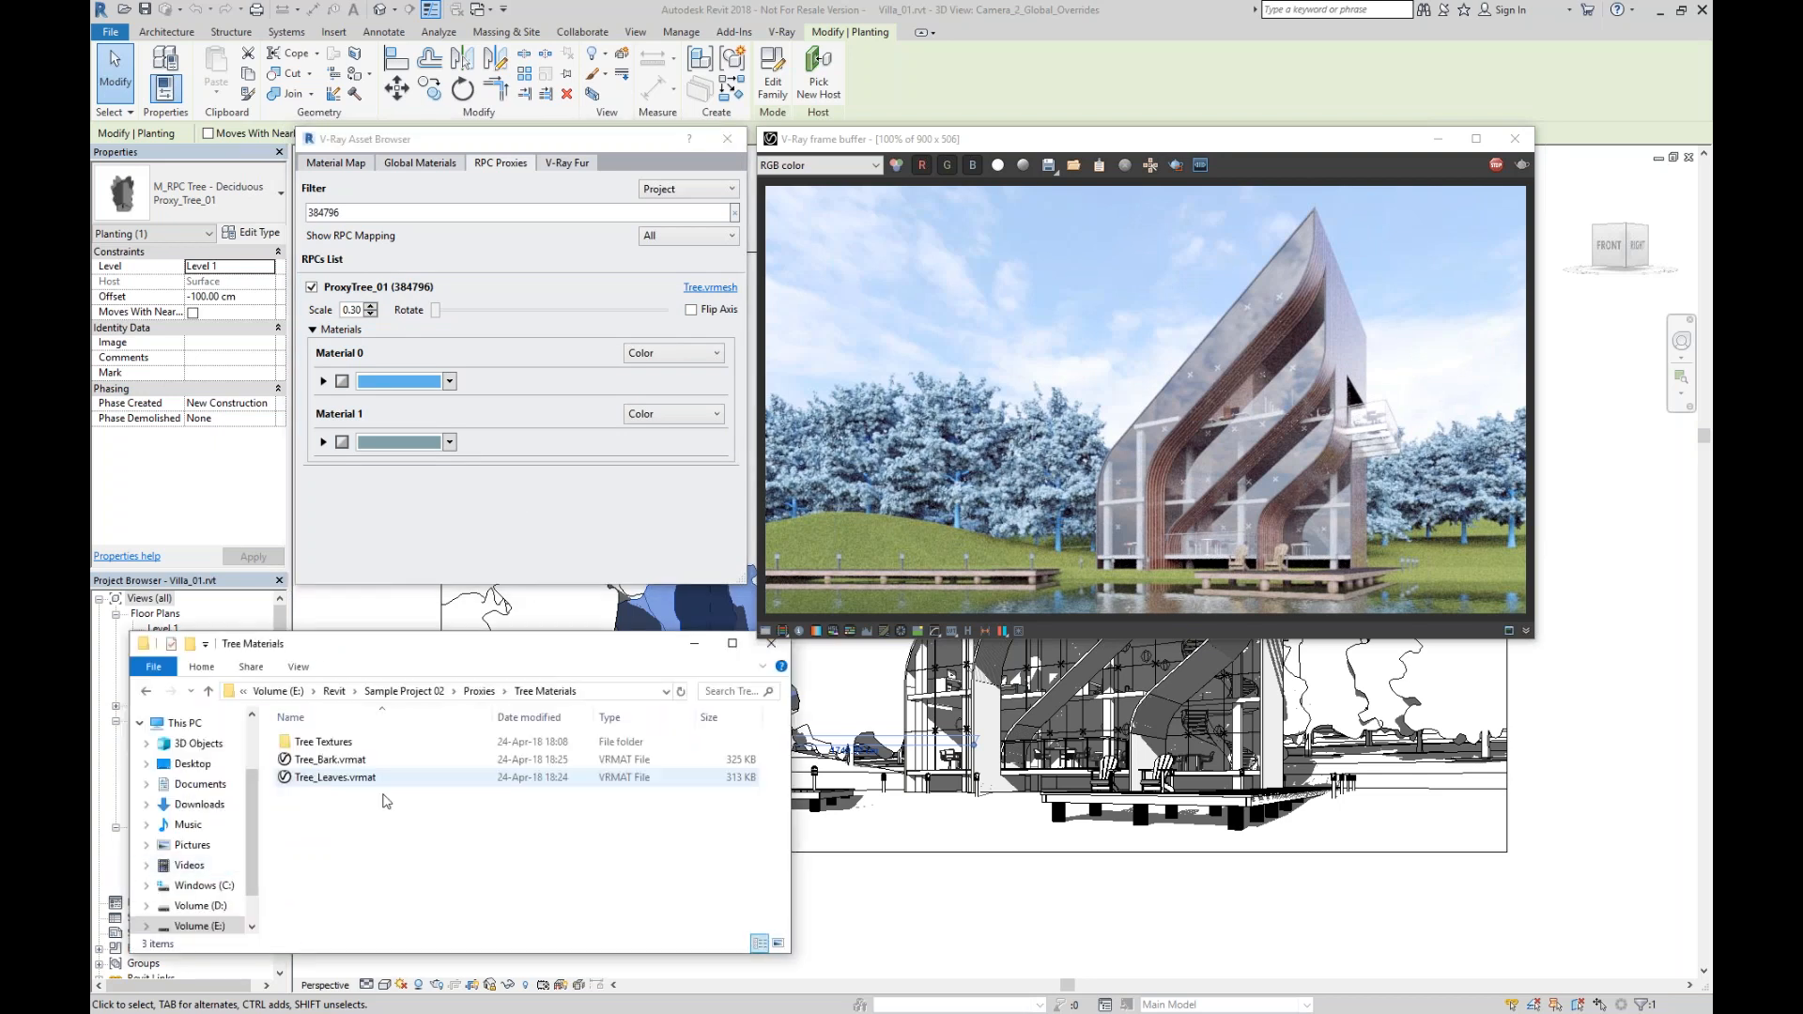
pyautogui.moveTo(324, 759); pyautogui.dragTo(374, 357)
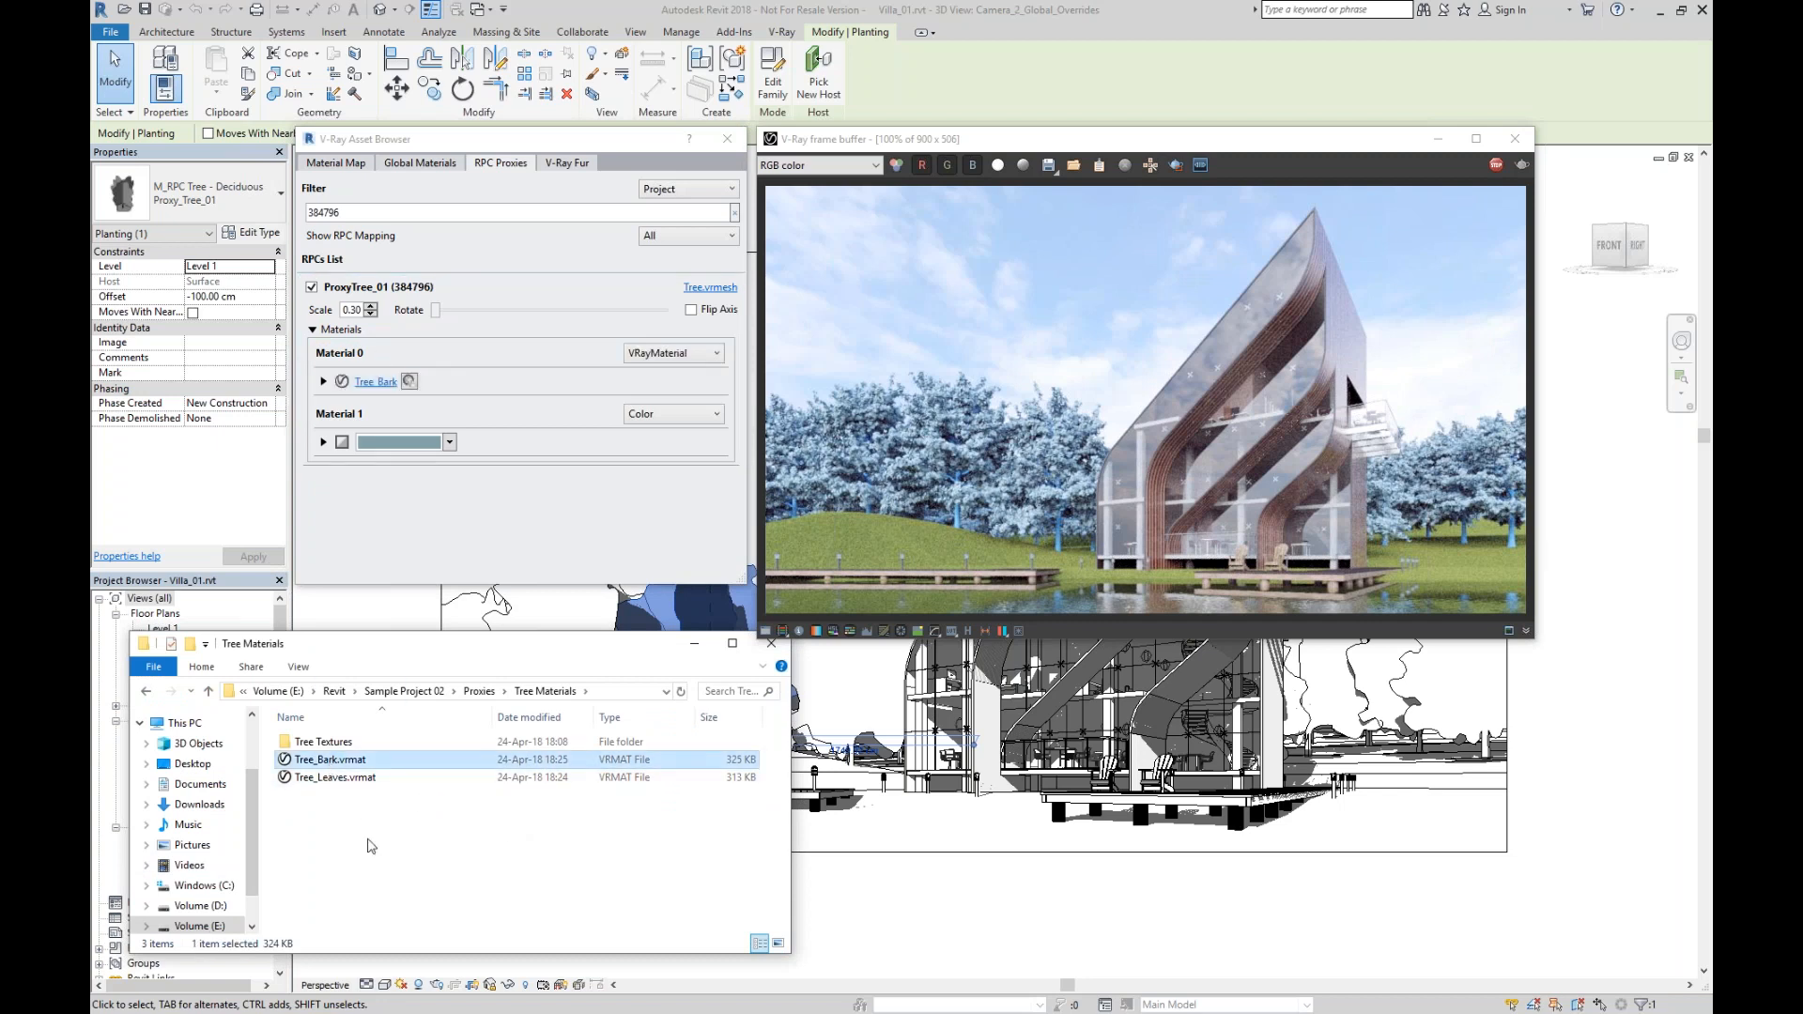
pyautogui.moveTo(360, 783); pyautogui.dragTo(451, 444)
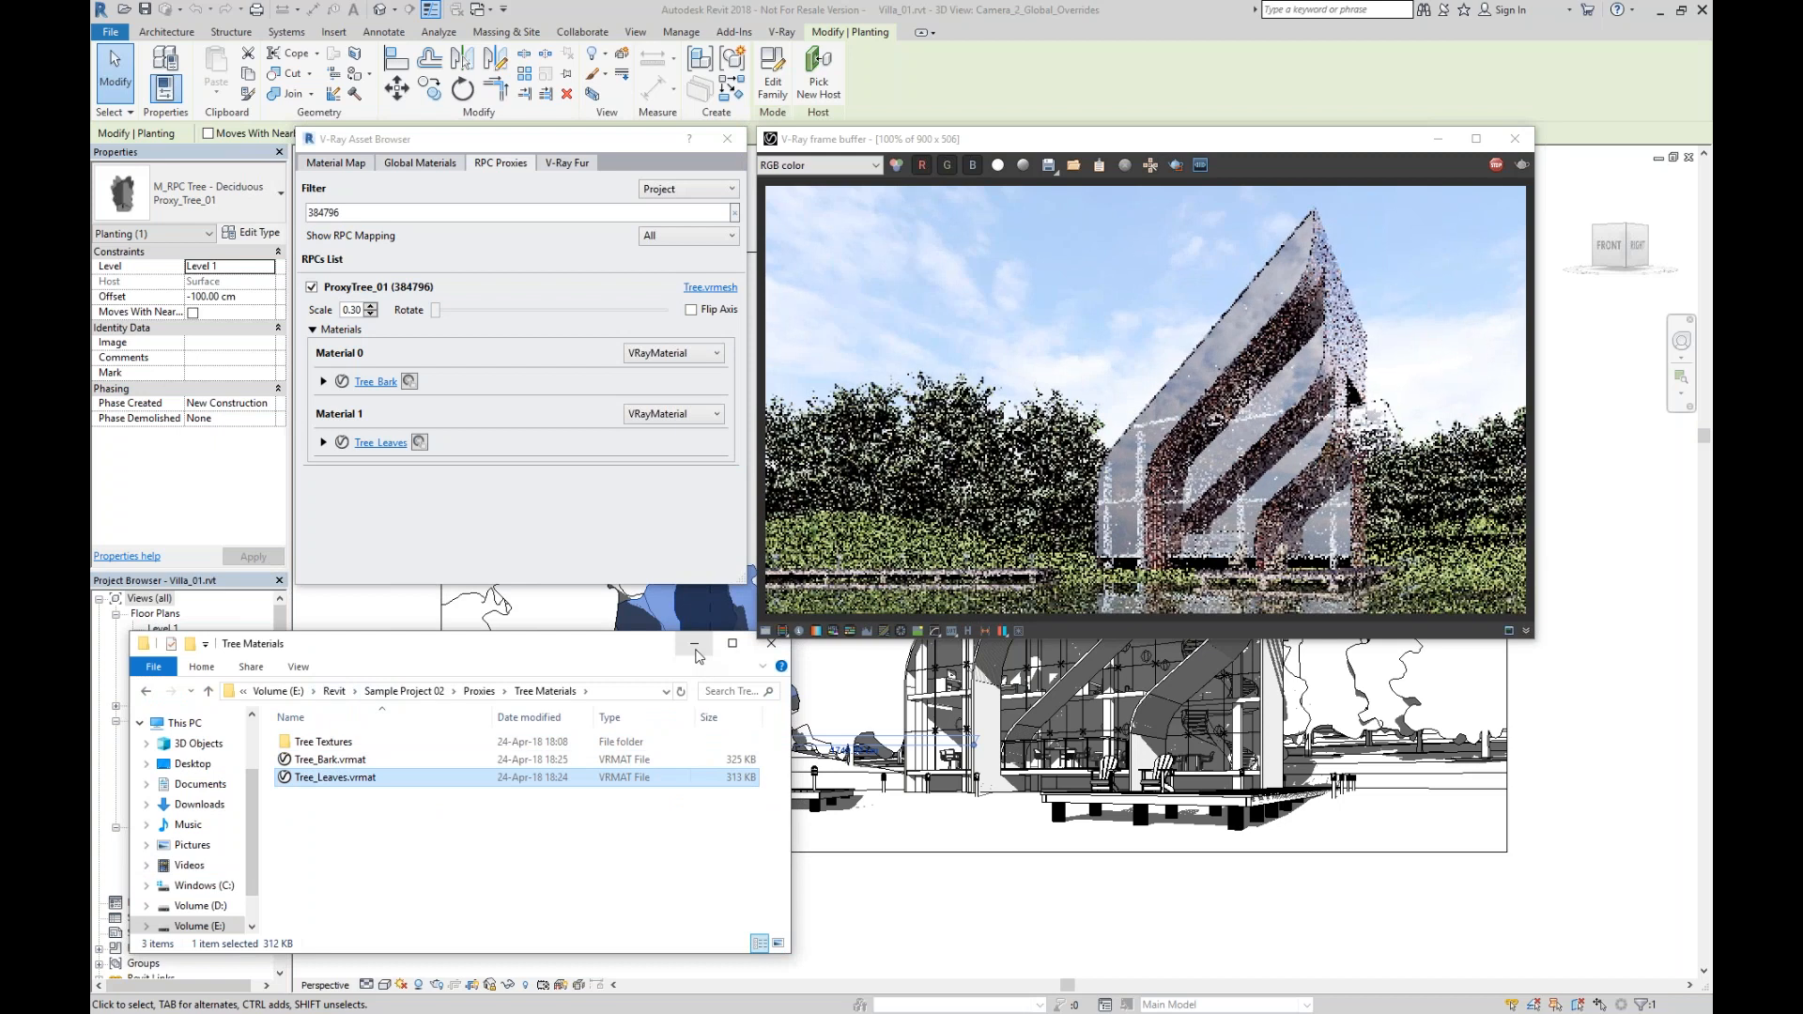
pyautogui.click(594, 515)
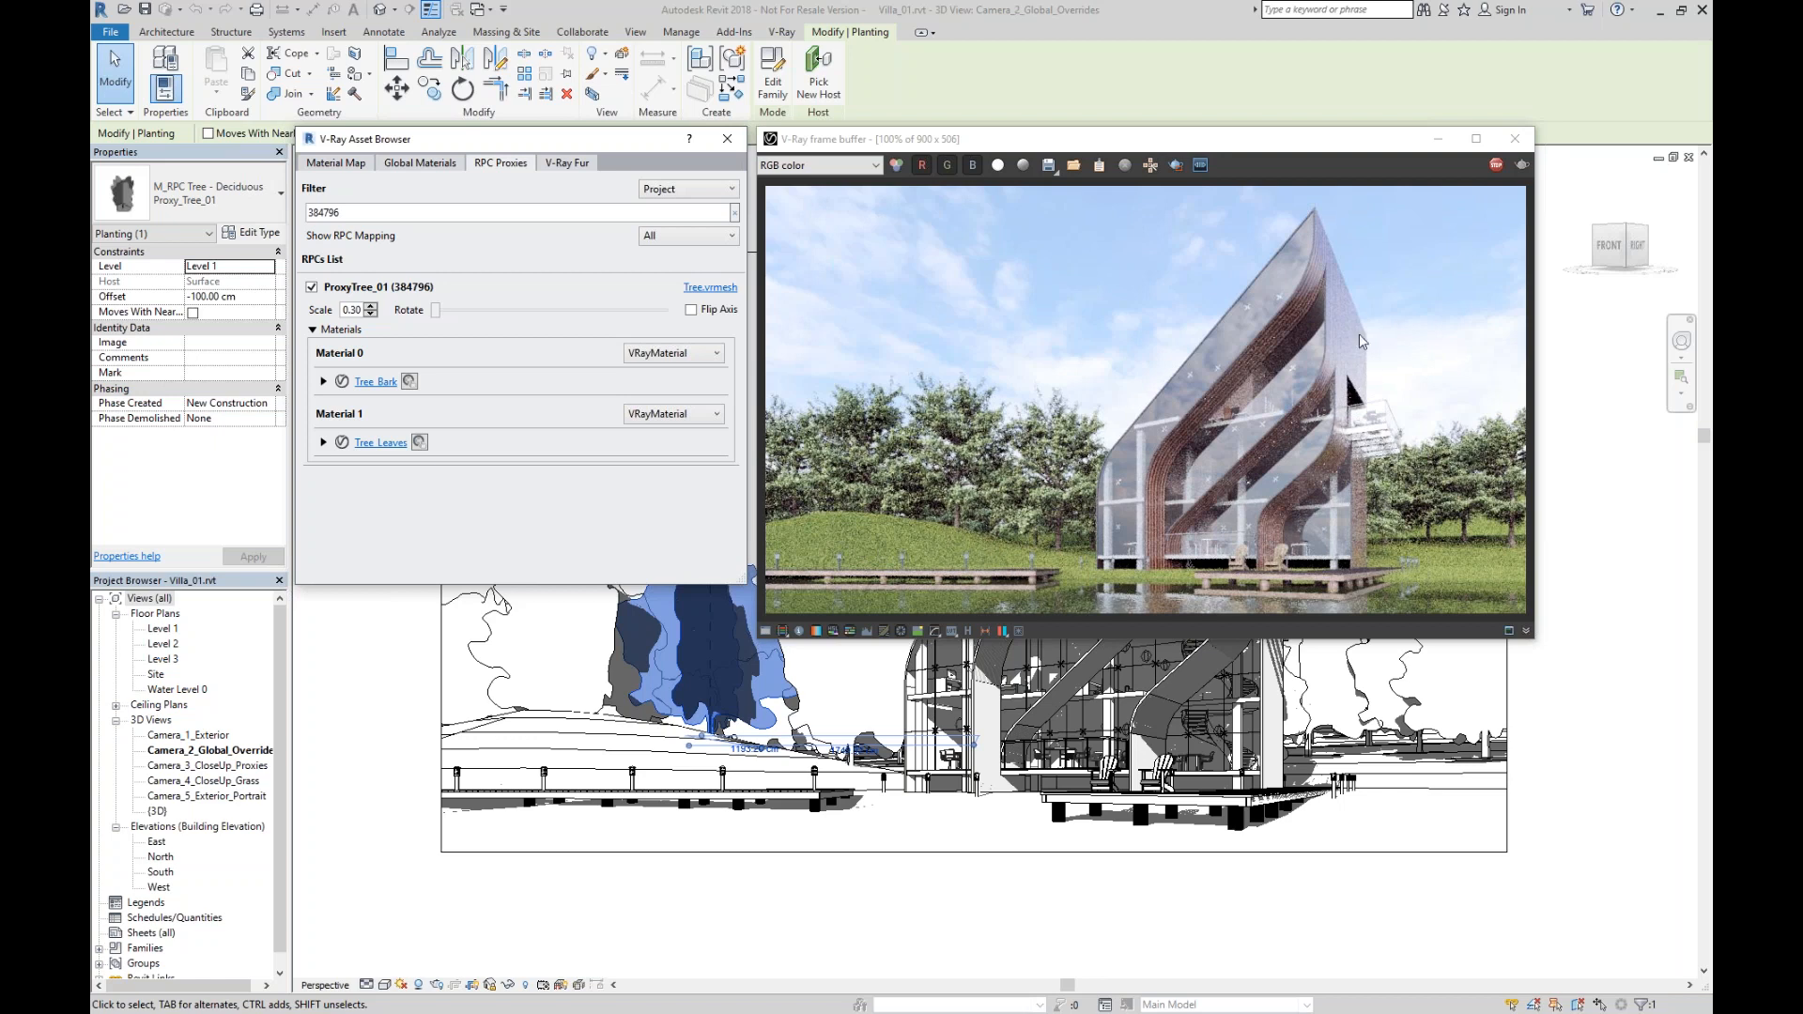
# Stop the interactive render, close the Asset Browser and minimize the frame buffer.
pyautogui.click(1492, 171)
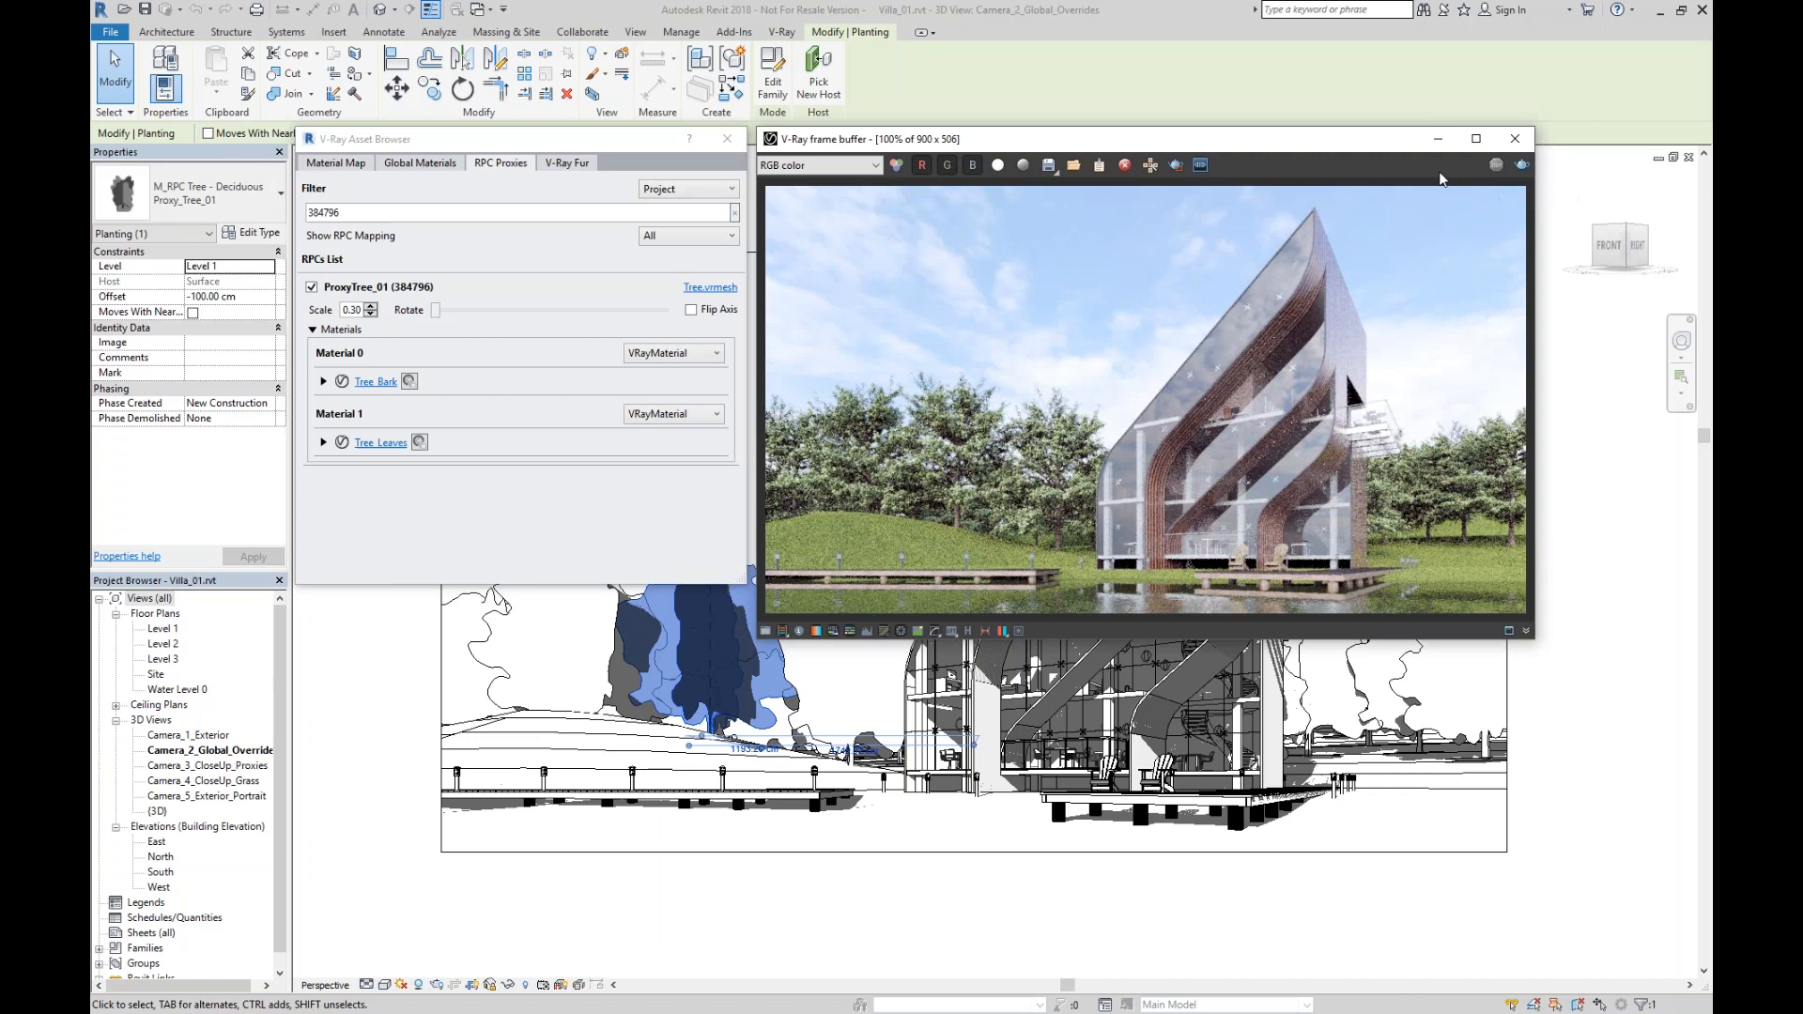
pyautogui.click(729, 140)
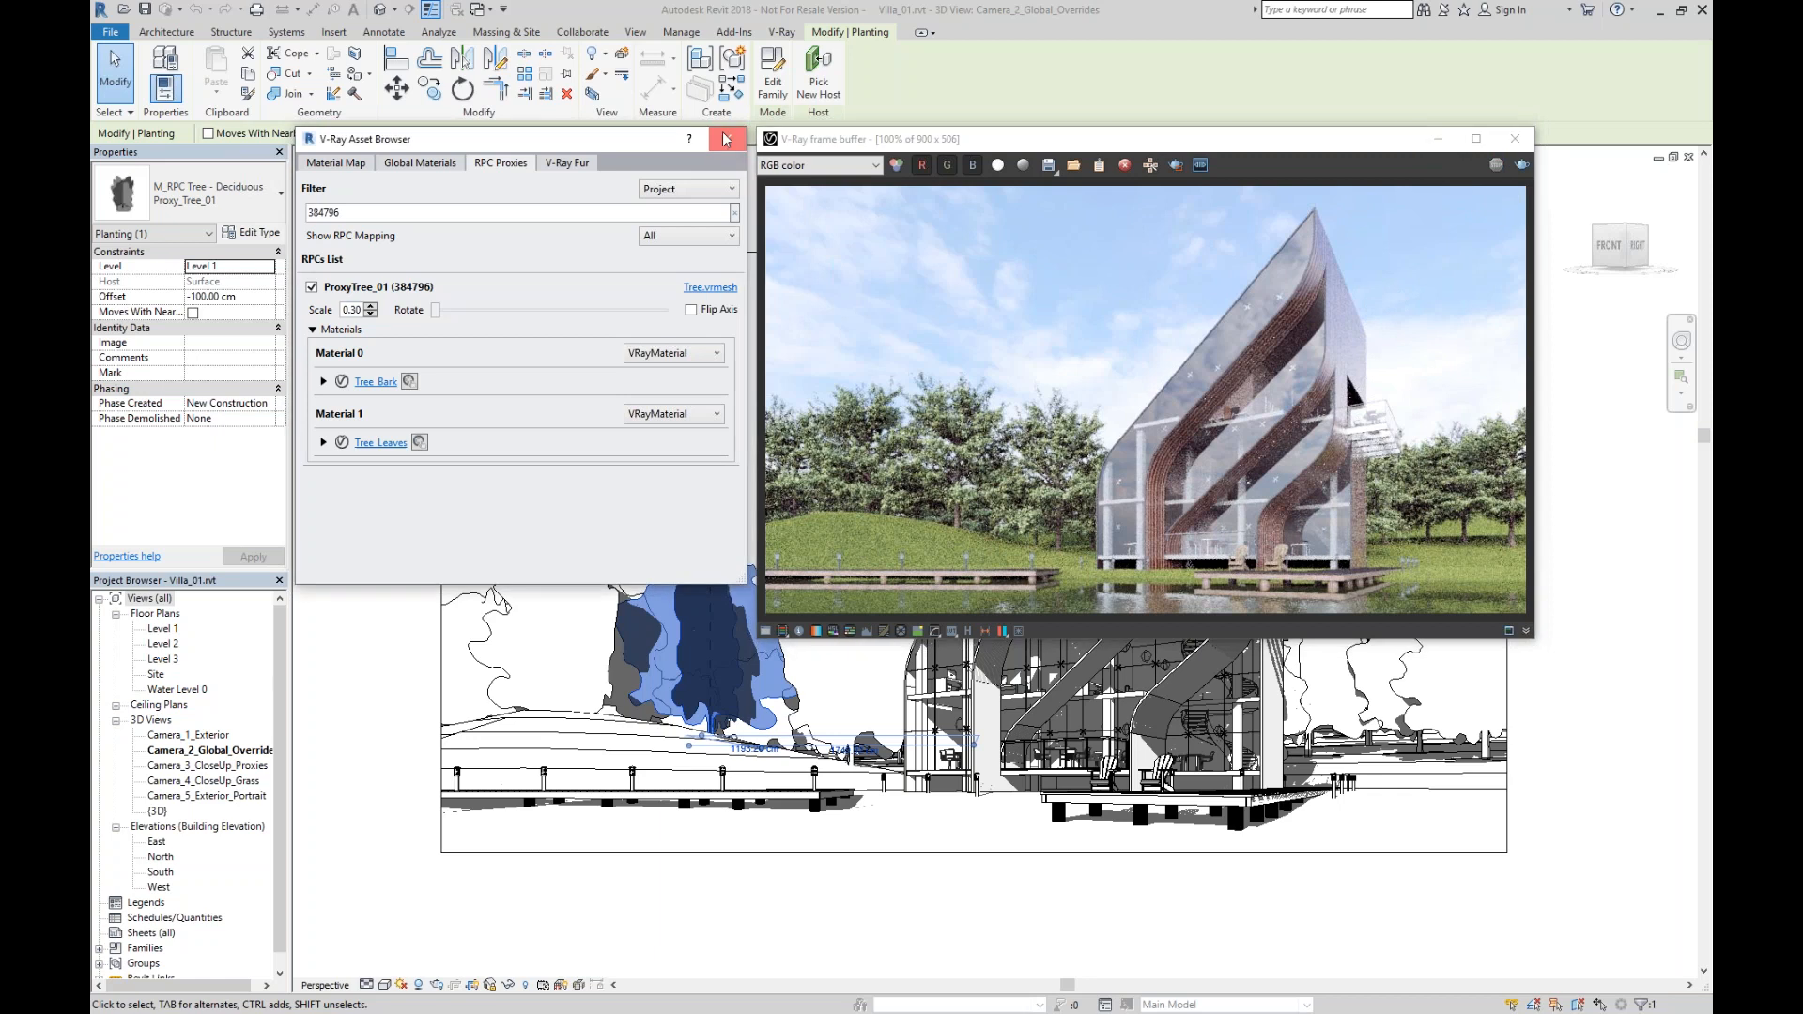
pyautogui.click(1438, 140)
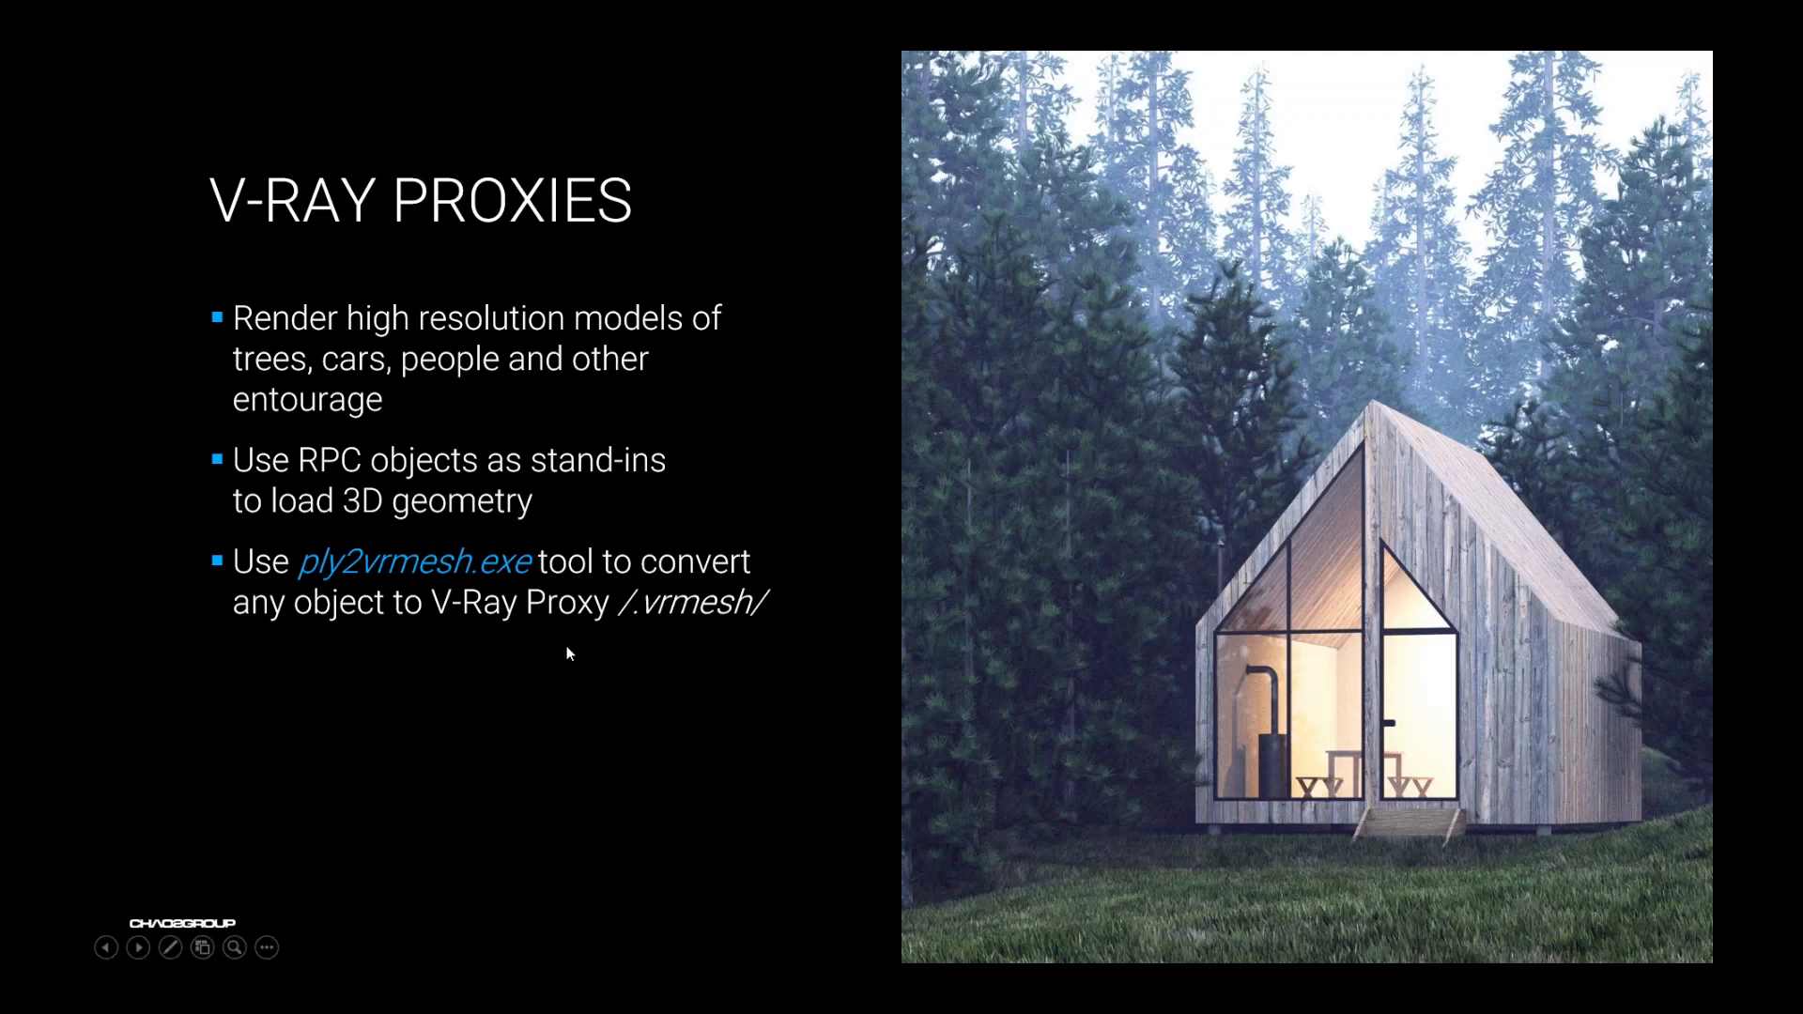
pyautogui.click(567, 647)
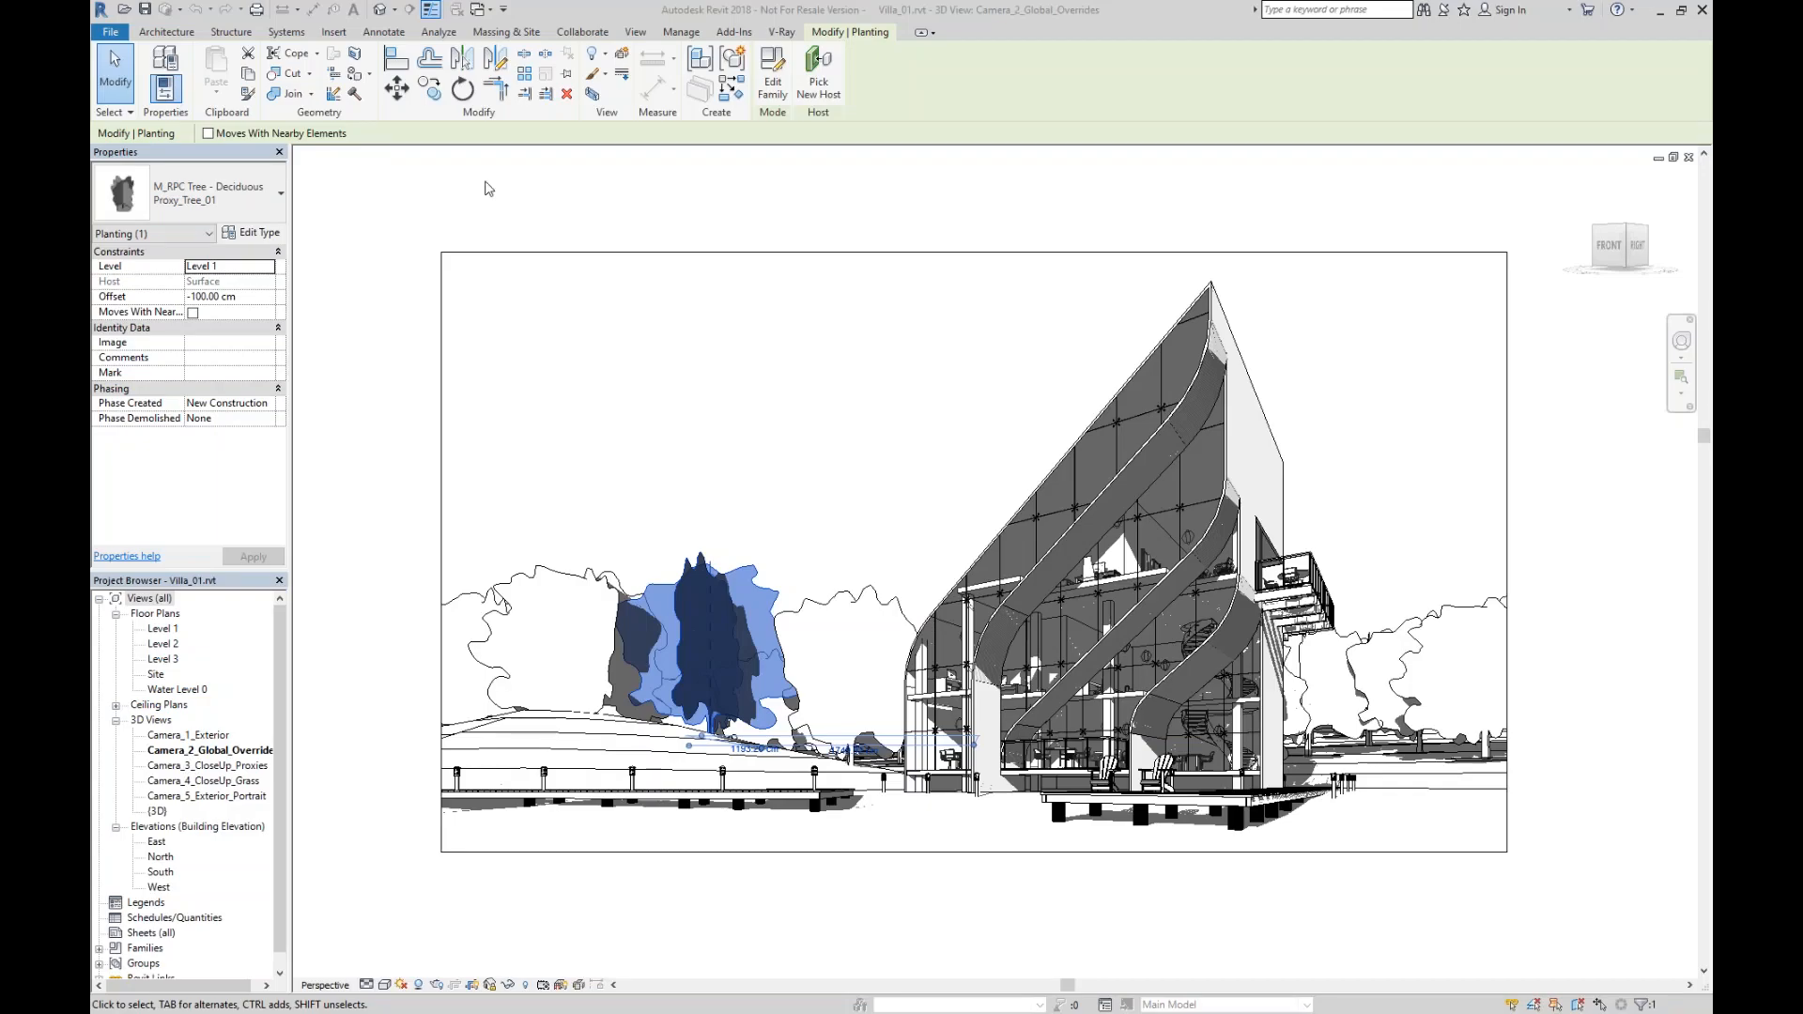
# Switch to the Camera_CloseUp_Grass view of V-Ray_Grass_and_Fur.rvt and render it interactively, clearing the previous image from the frame buffer.
pyautogui.click(471, 202)
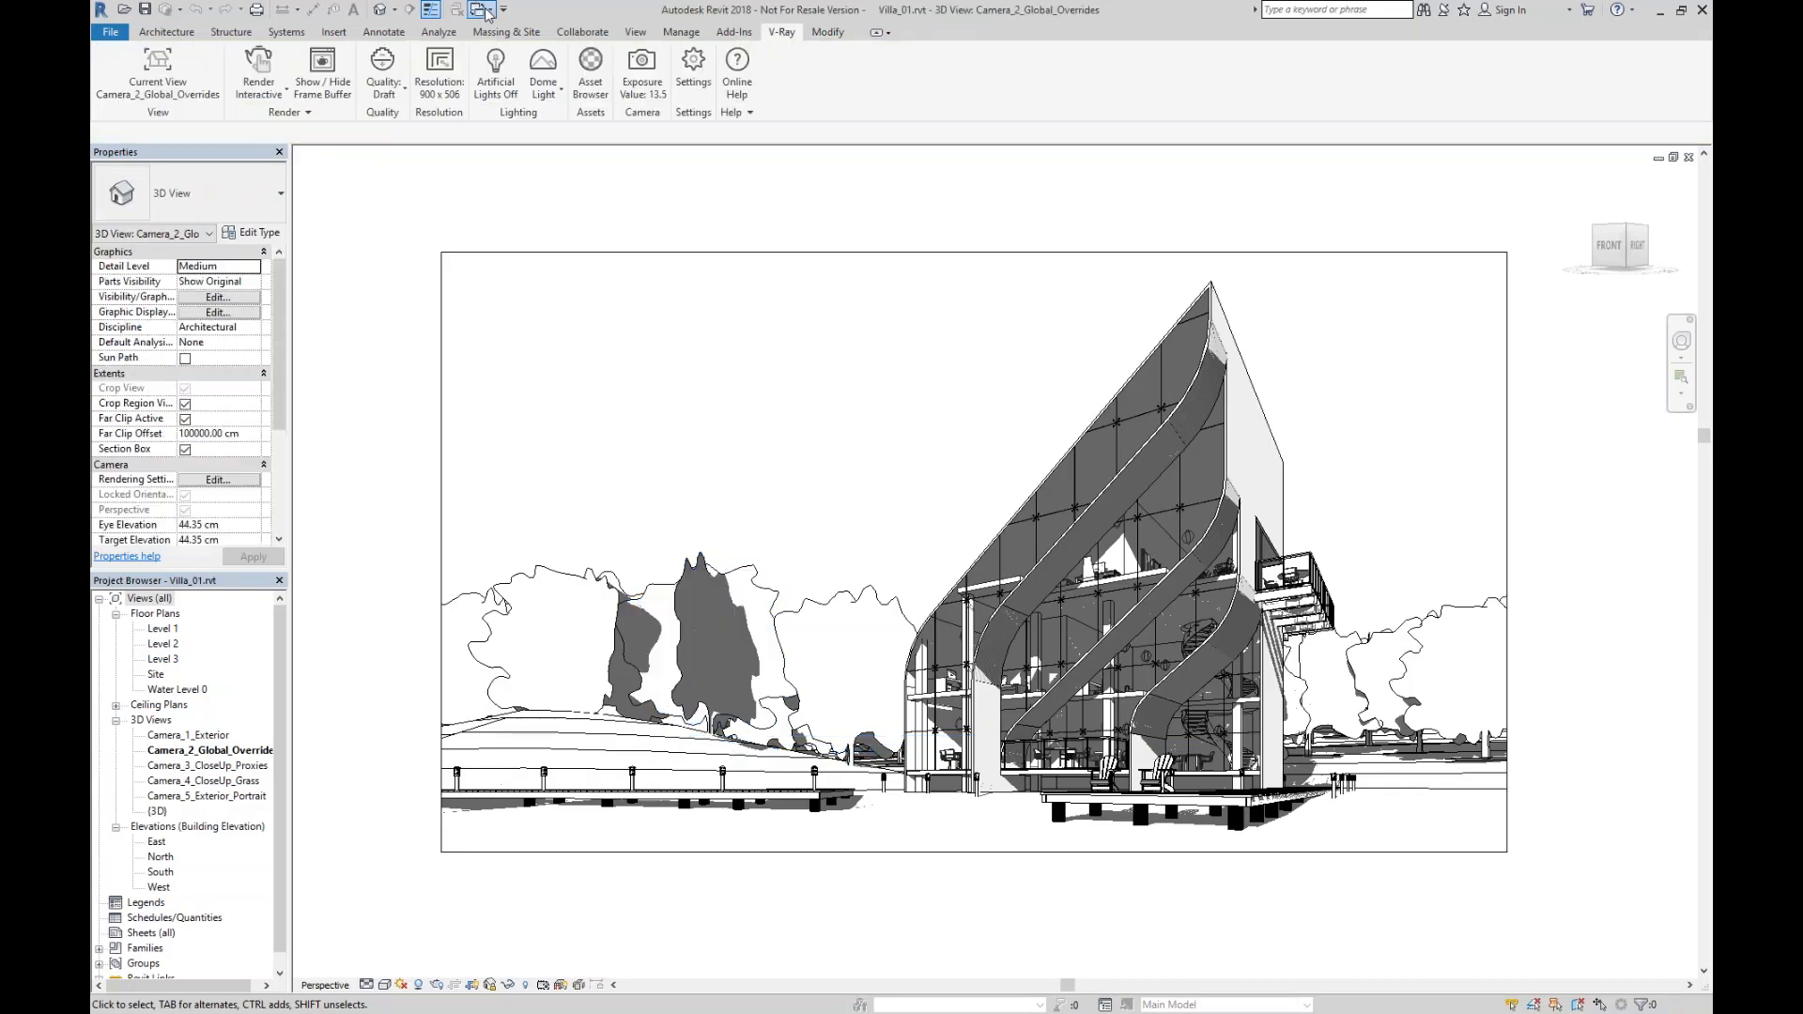
pyautogui.click(487, 11)
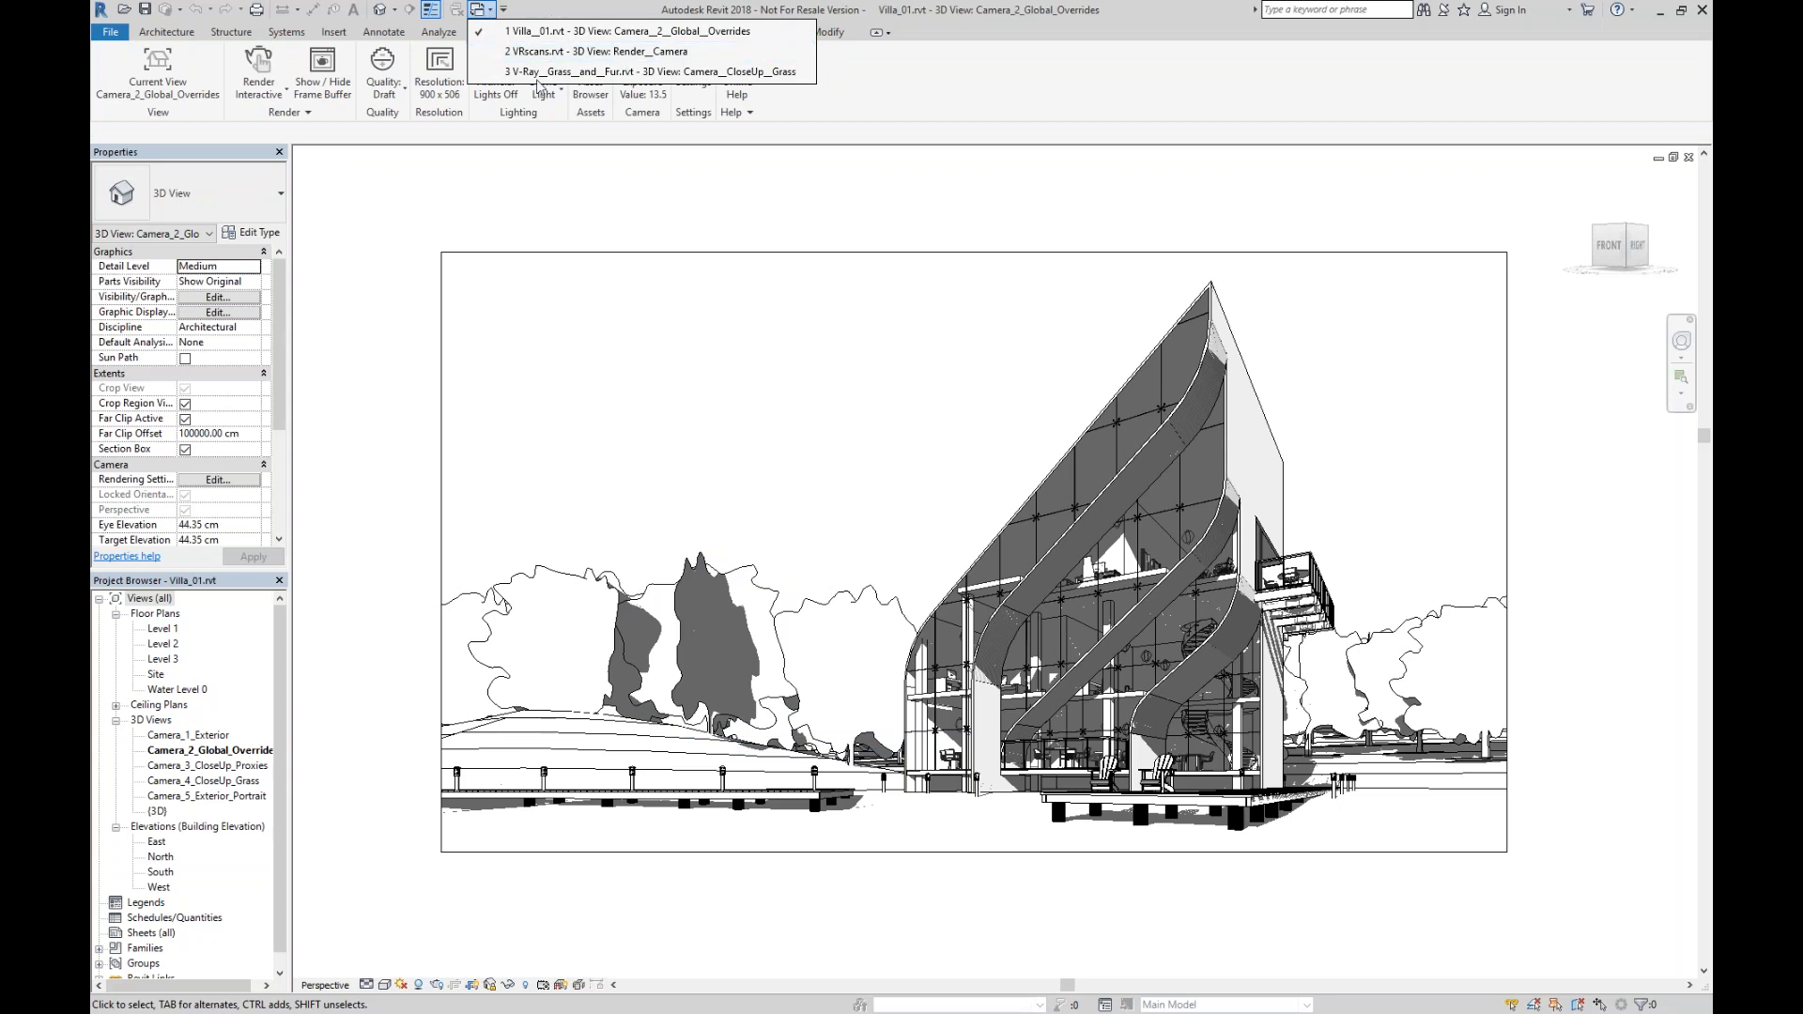
pyautogui.click(648, 71)
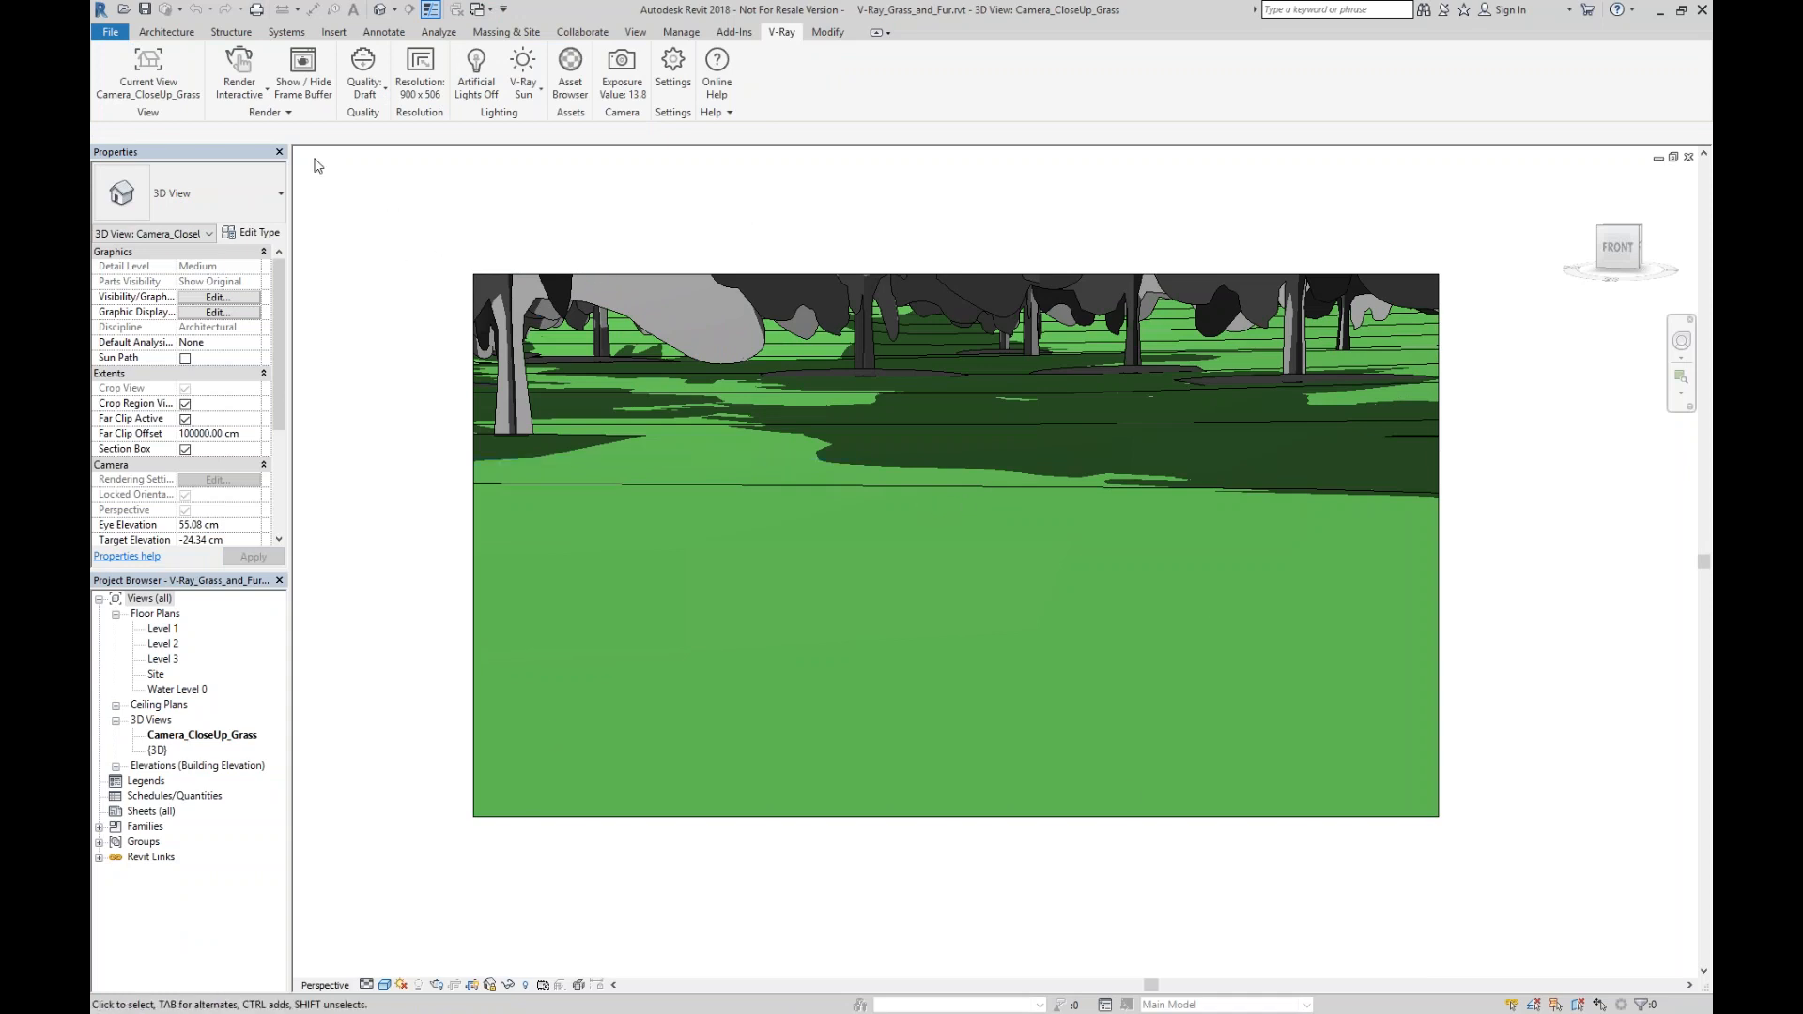
pyautogui.click(240, 63)
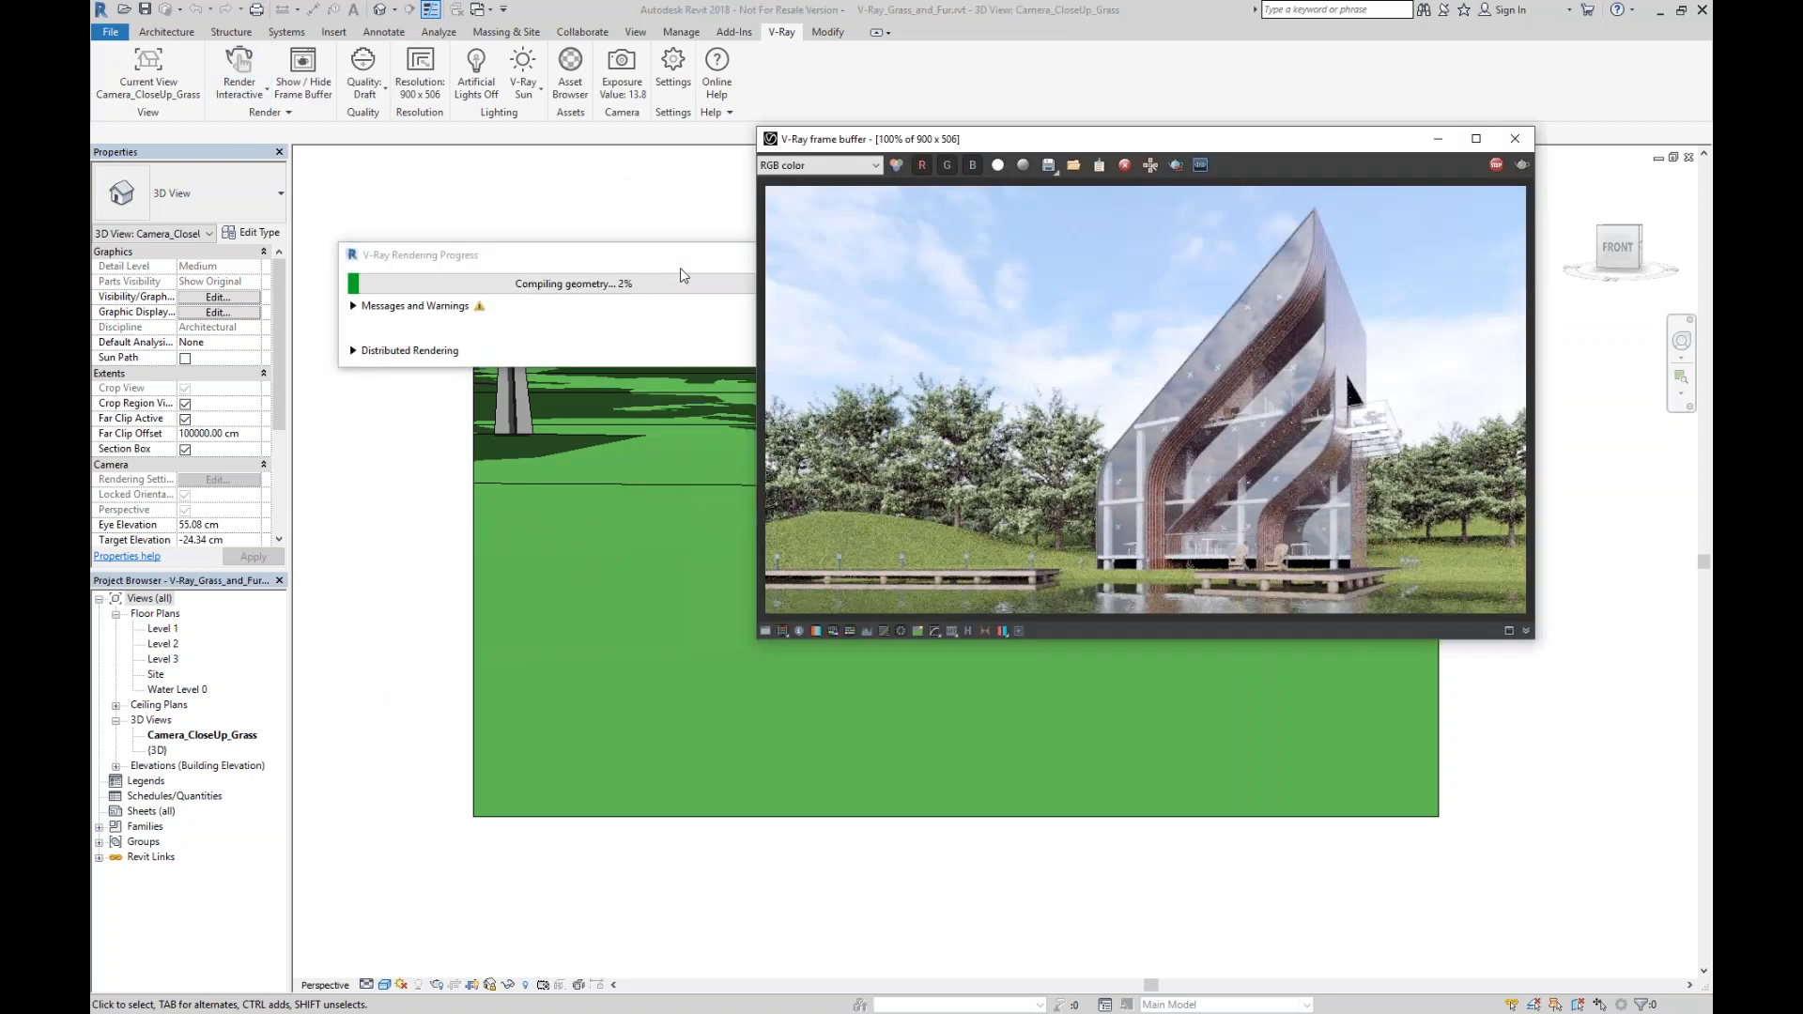
pyautogui.click(1124, 165)
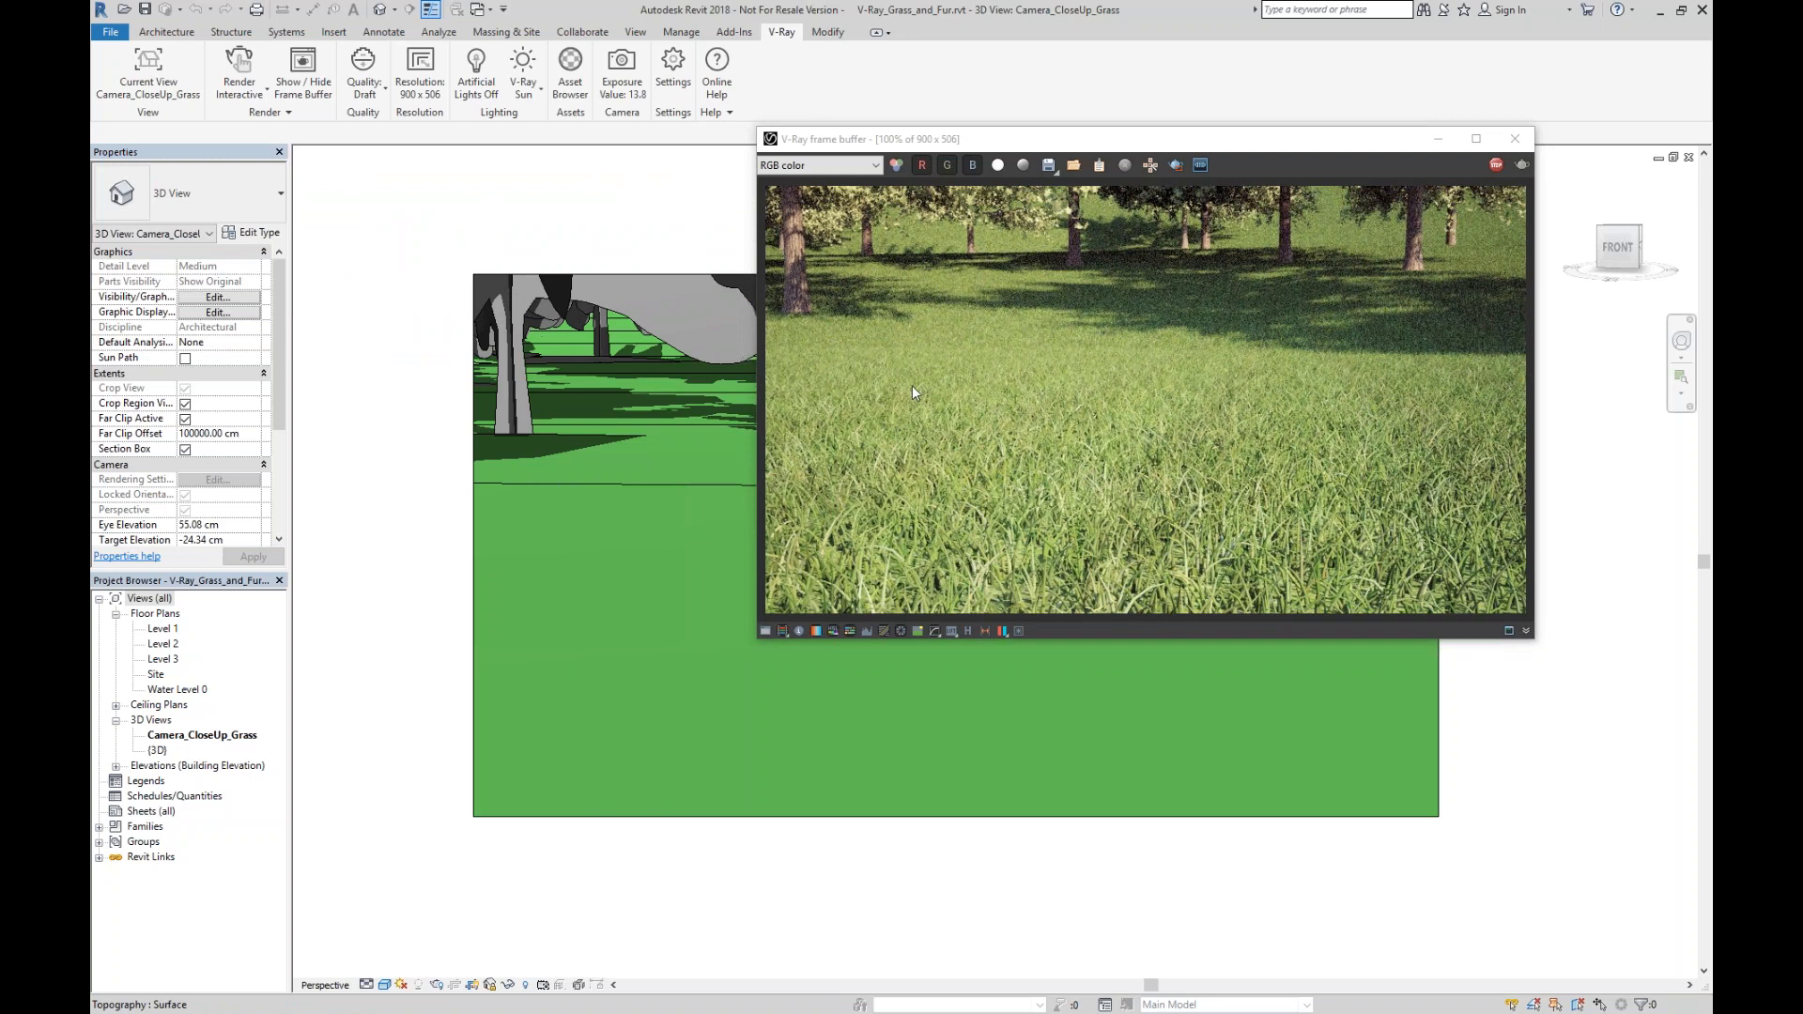
# Open the V-Ray Fur settings of the Grass material in the Asset Browser.
pyautogui.click(570, 74)
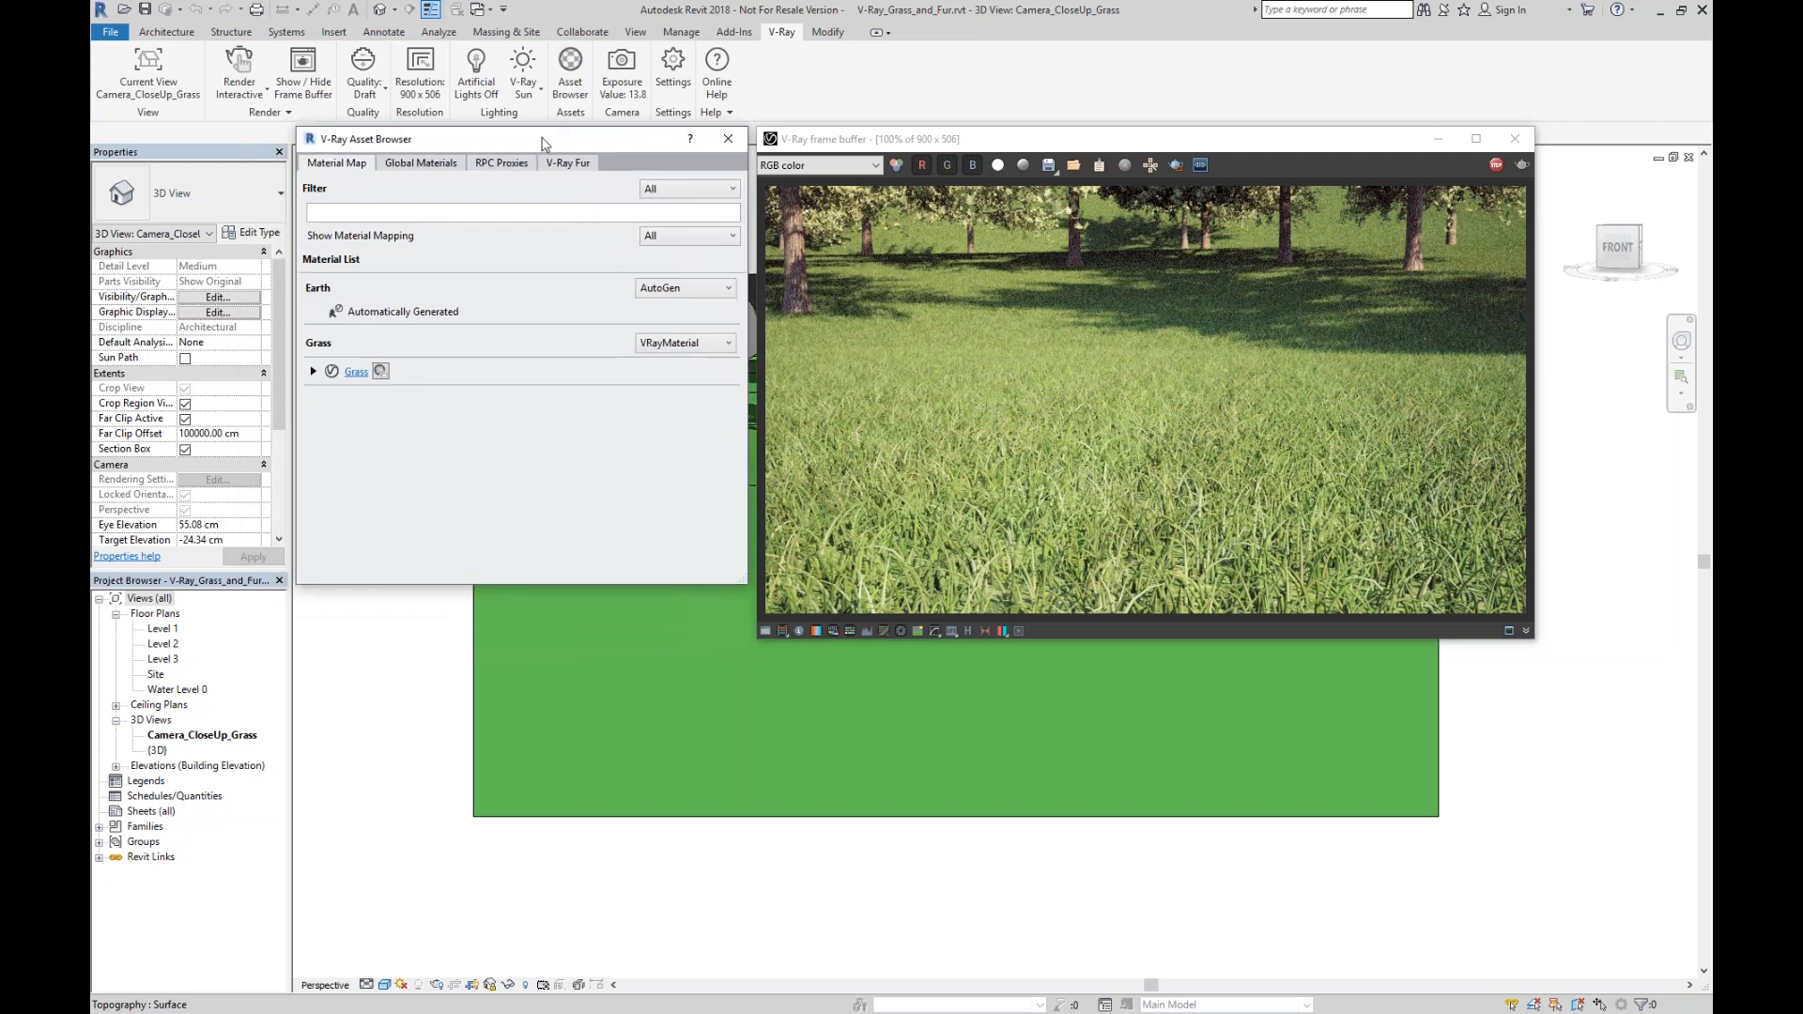
pyautogui.click(563, 164)
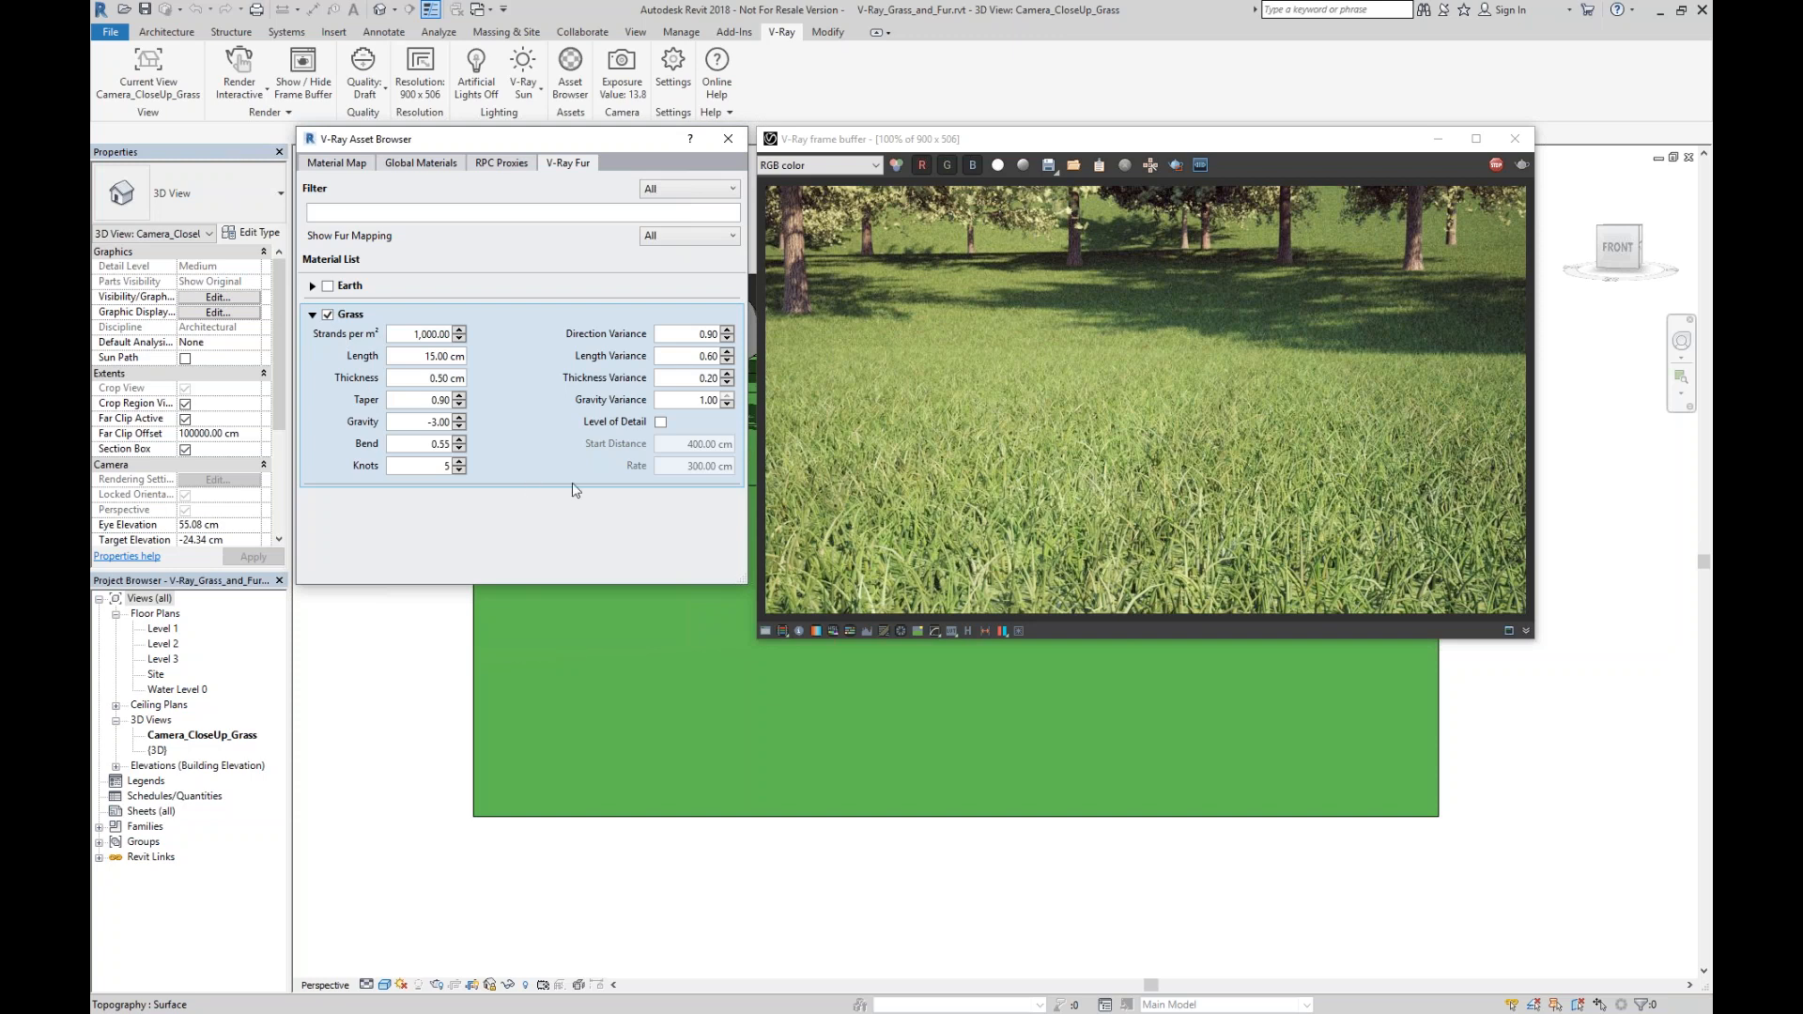
# Review the V-Ray camera's exposure settings and effects, and close the camera settings without changes.
pyautogui.click(623, 83)
pyautogui.moveTo(667, 96); pyautogui.dragTo(575, 634)
pyautogui.click(383, 801)
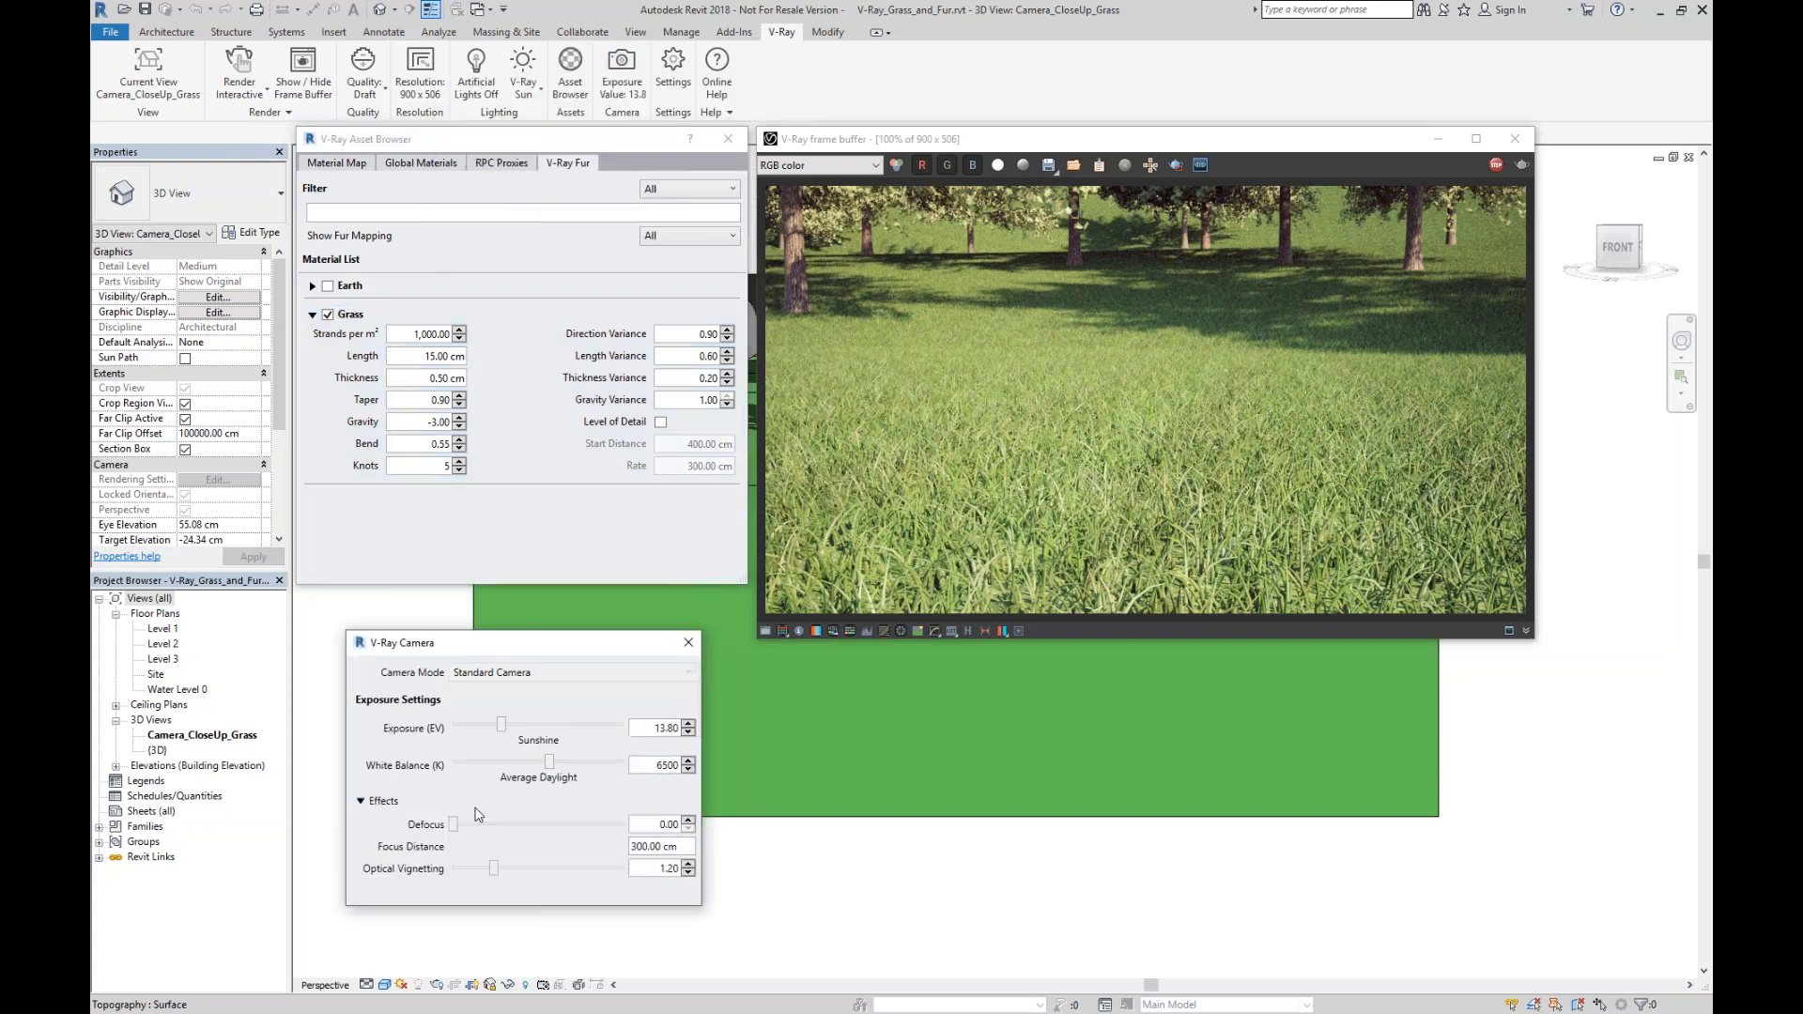
pyautogui.click(688, 643)
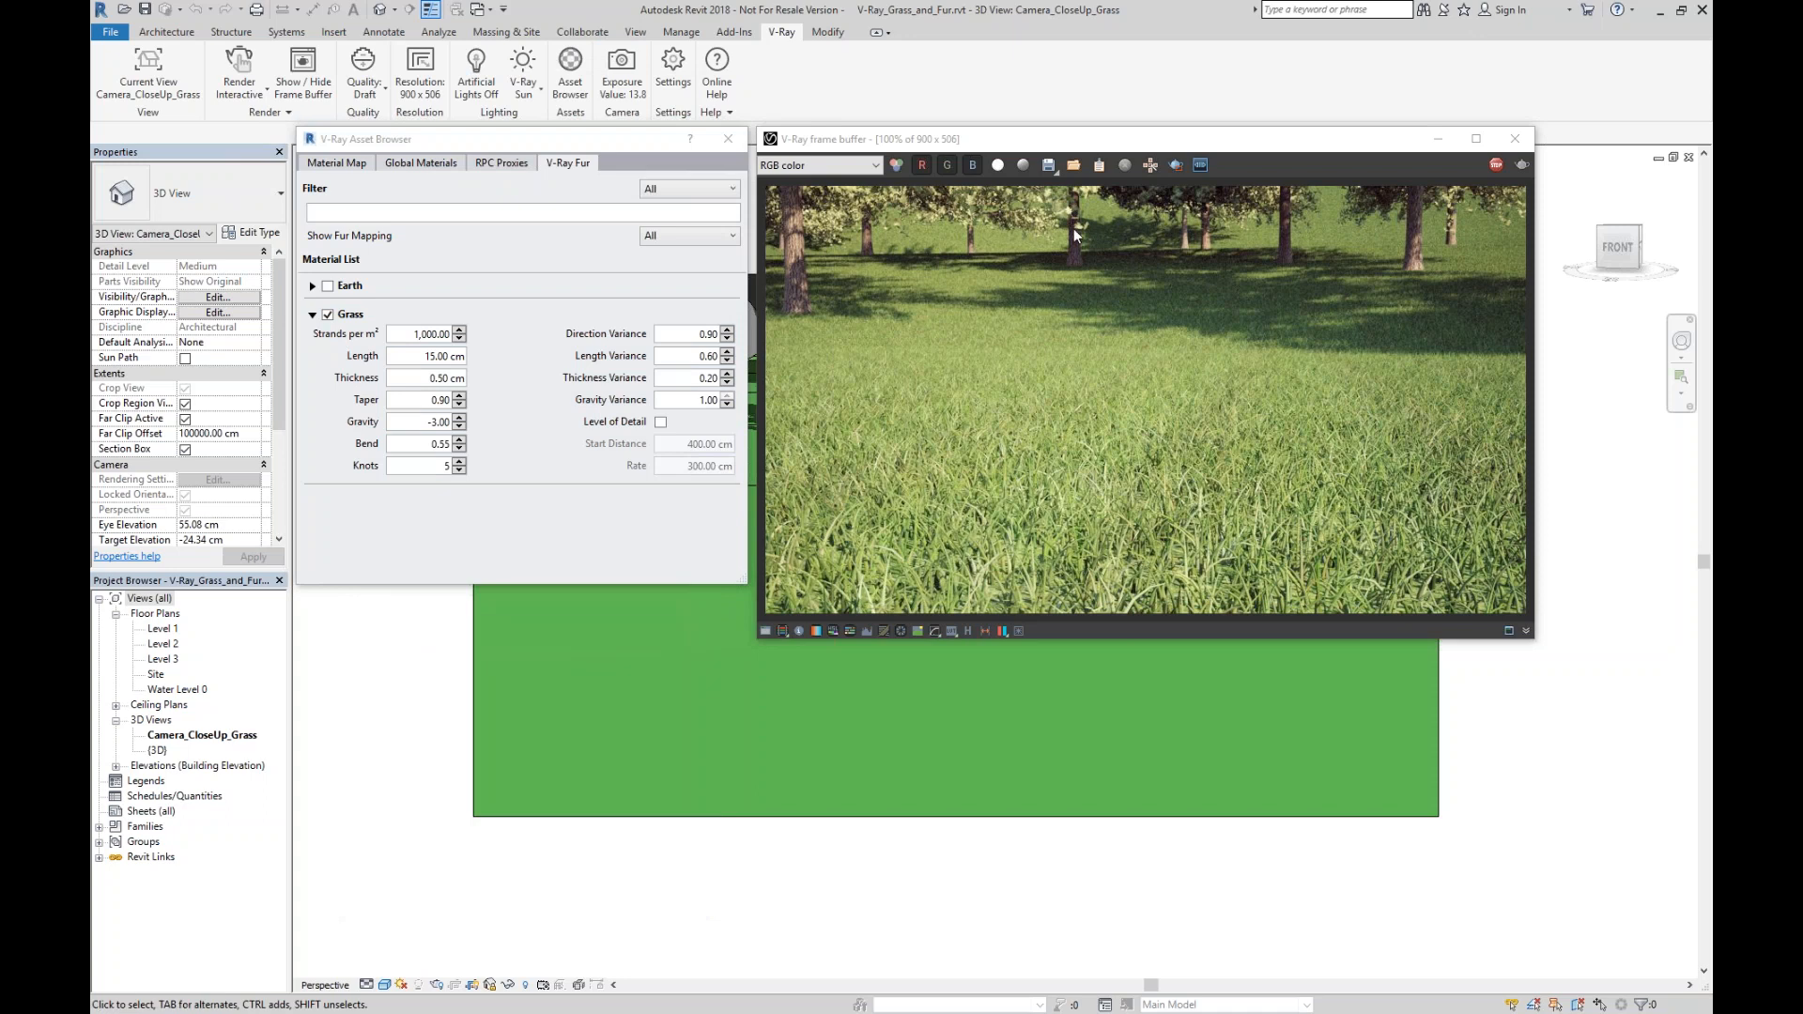
# Define a render region over the middle of the grass in the frame buffer and set the Grass fur's strands per m² to 500.
pyautogui.click(1177, 169)
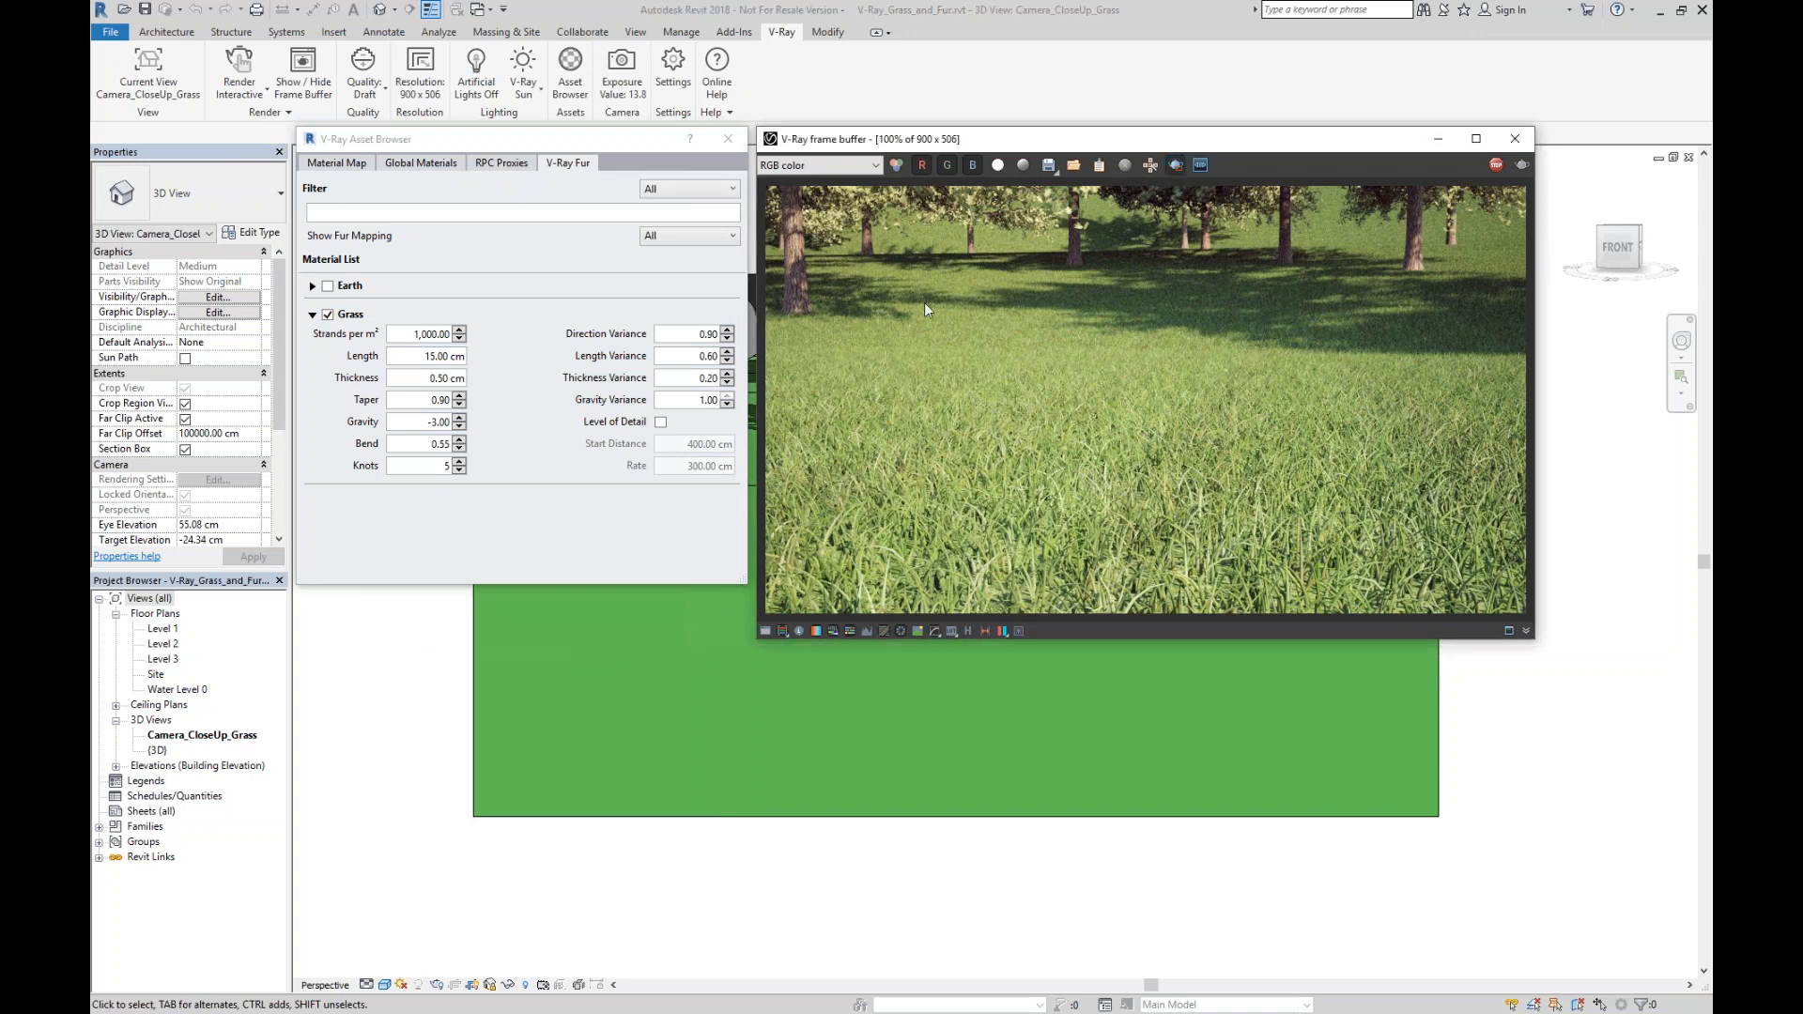
pyautogui.moveTo(925, 305); pyautogui.dragTo(1113, 616)
pyautogui.doubleClick(414, 335)
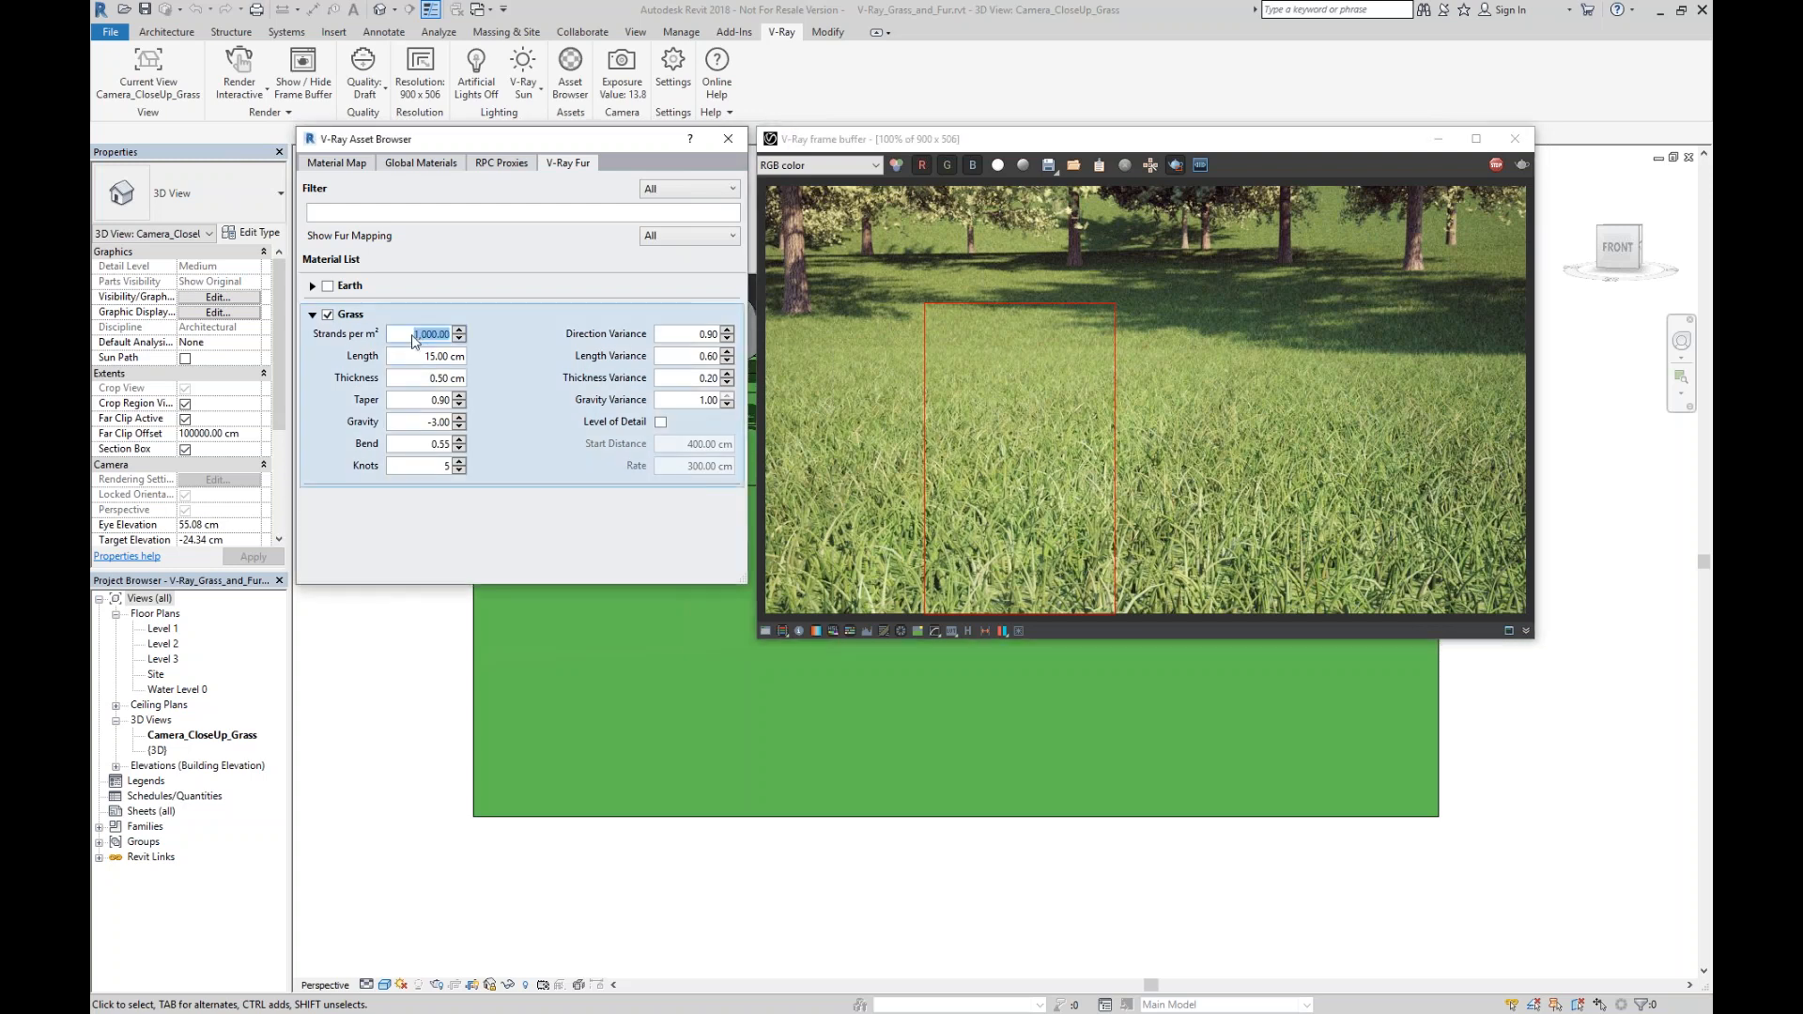
pyautogui.write('500')
pyautogui.press('Return')
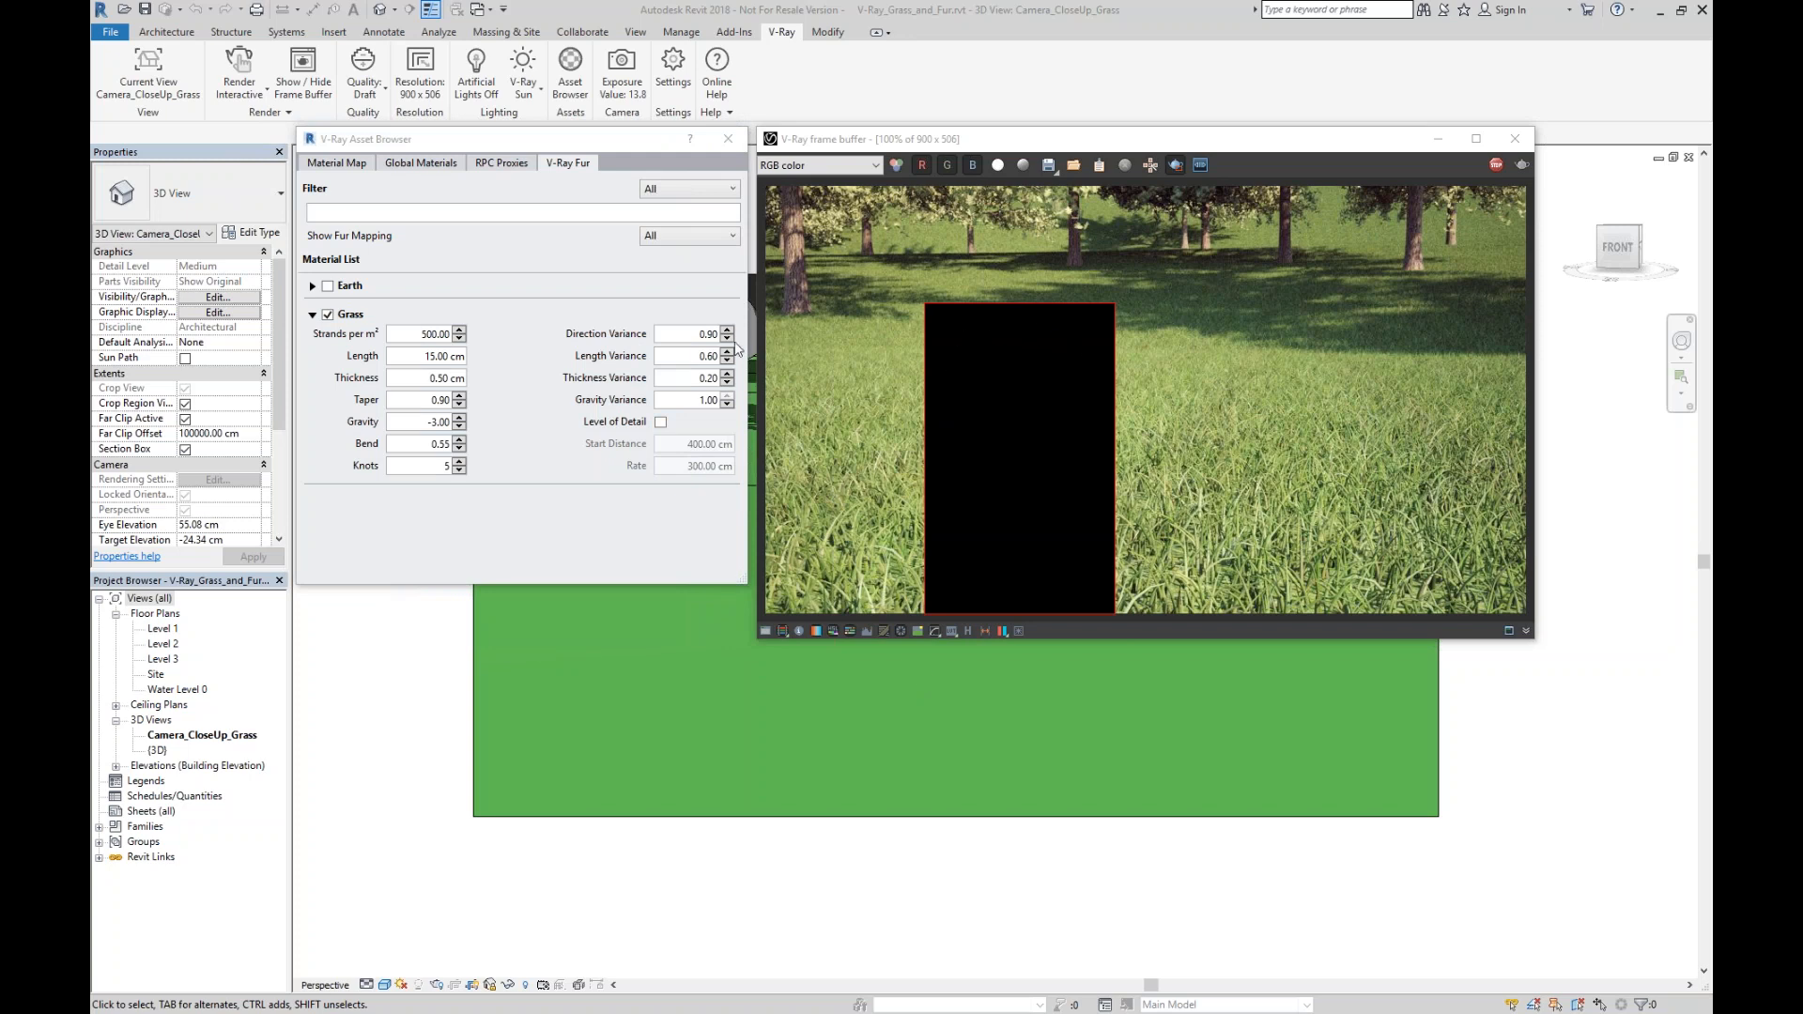
# Stop the render, turn off region rendering, and restart the interactive render for the full image.
pyautogui.click(1179, 171)
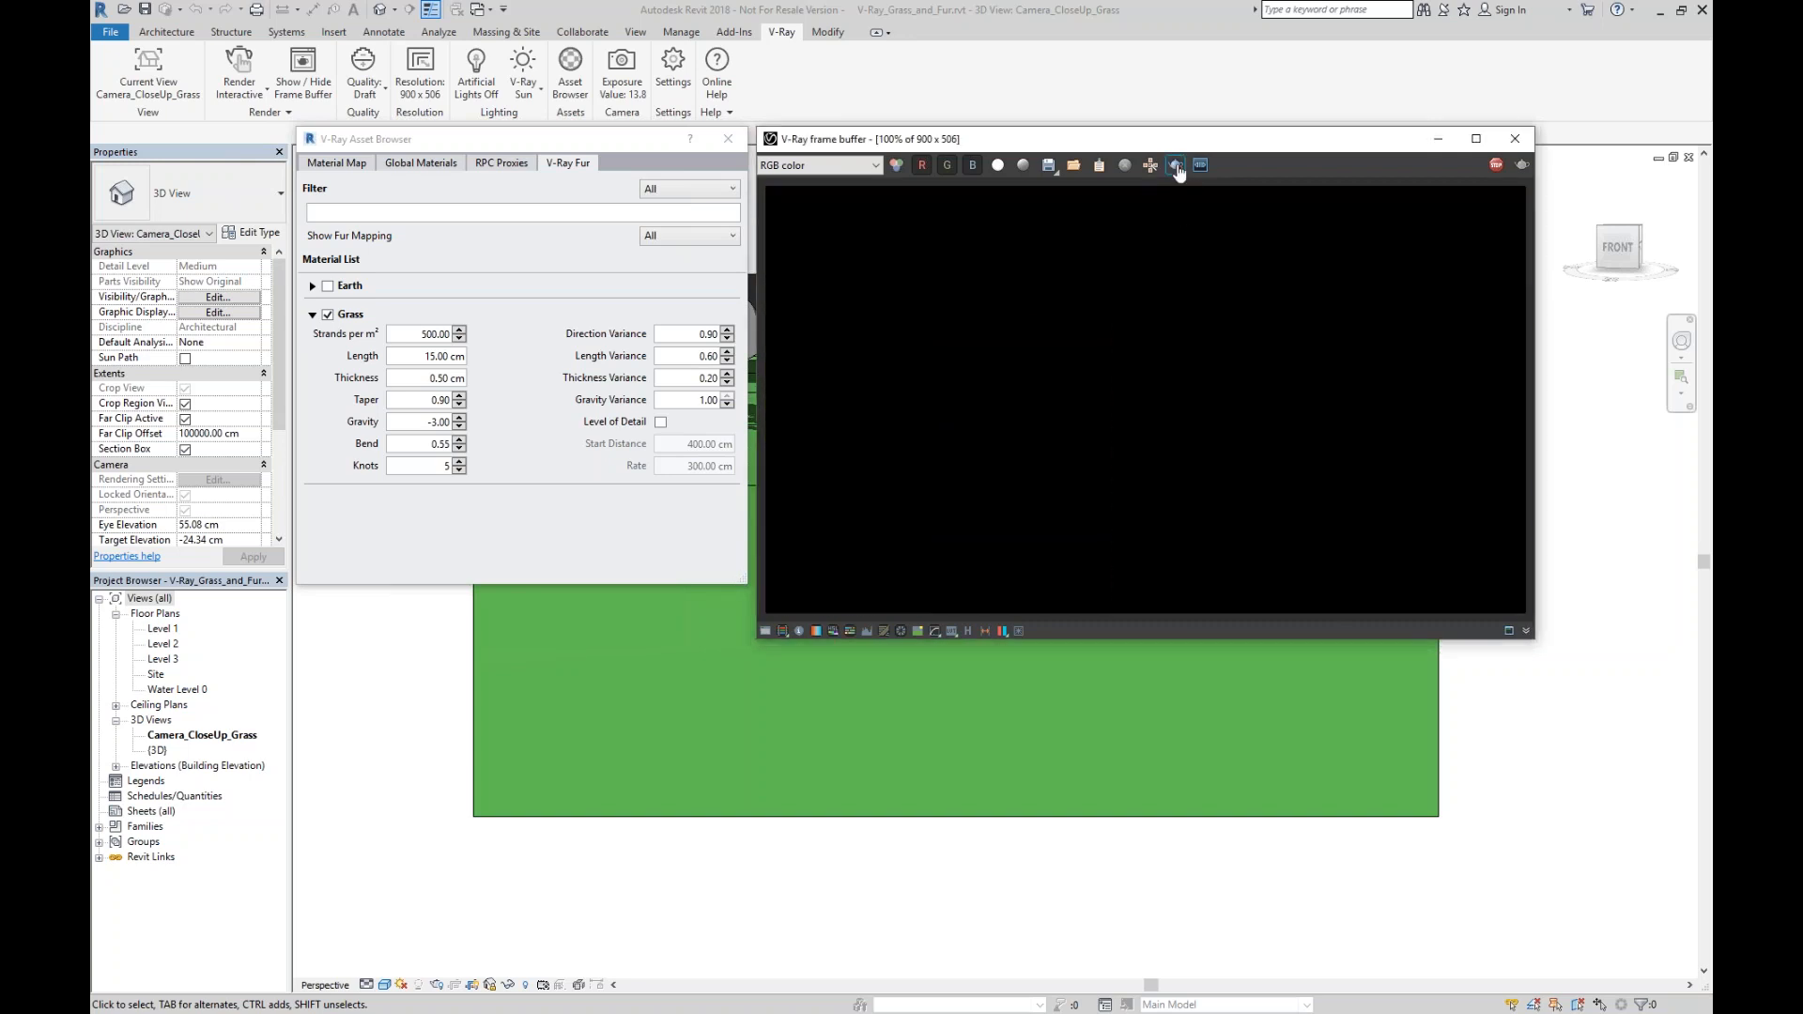
pyautogui.click(1179, 171)
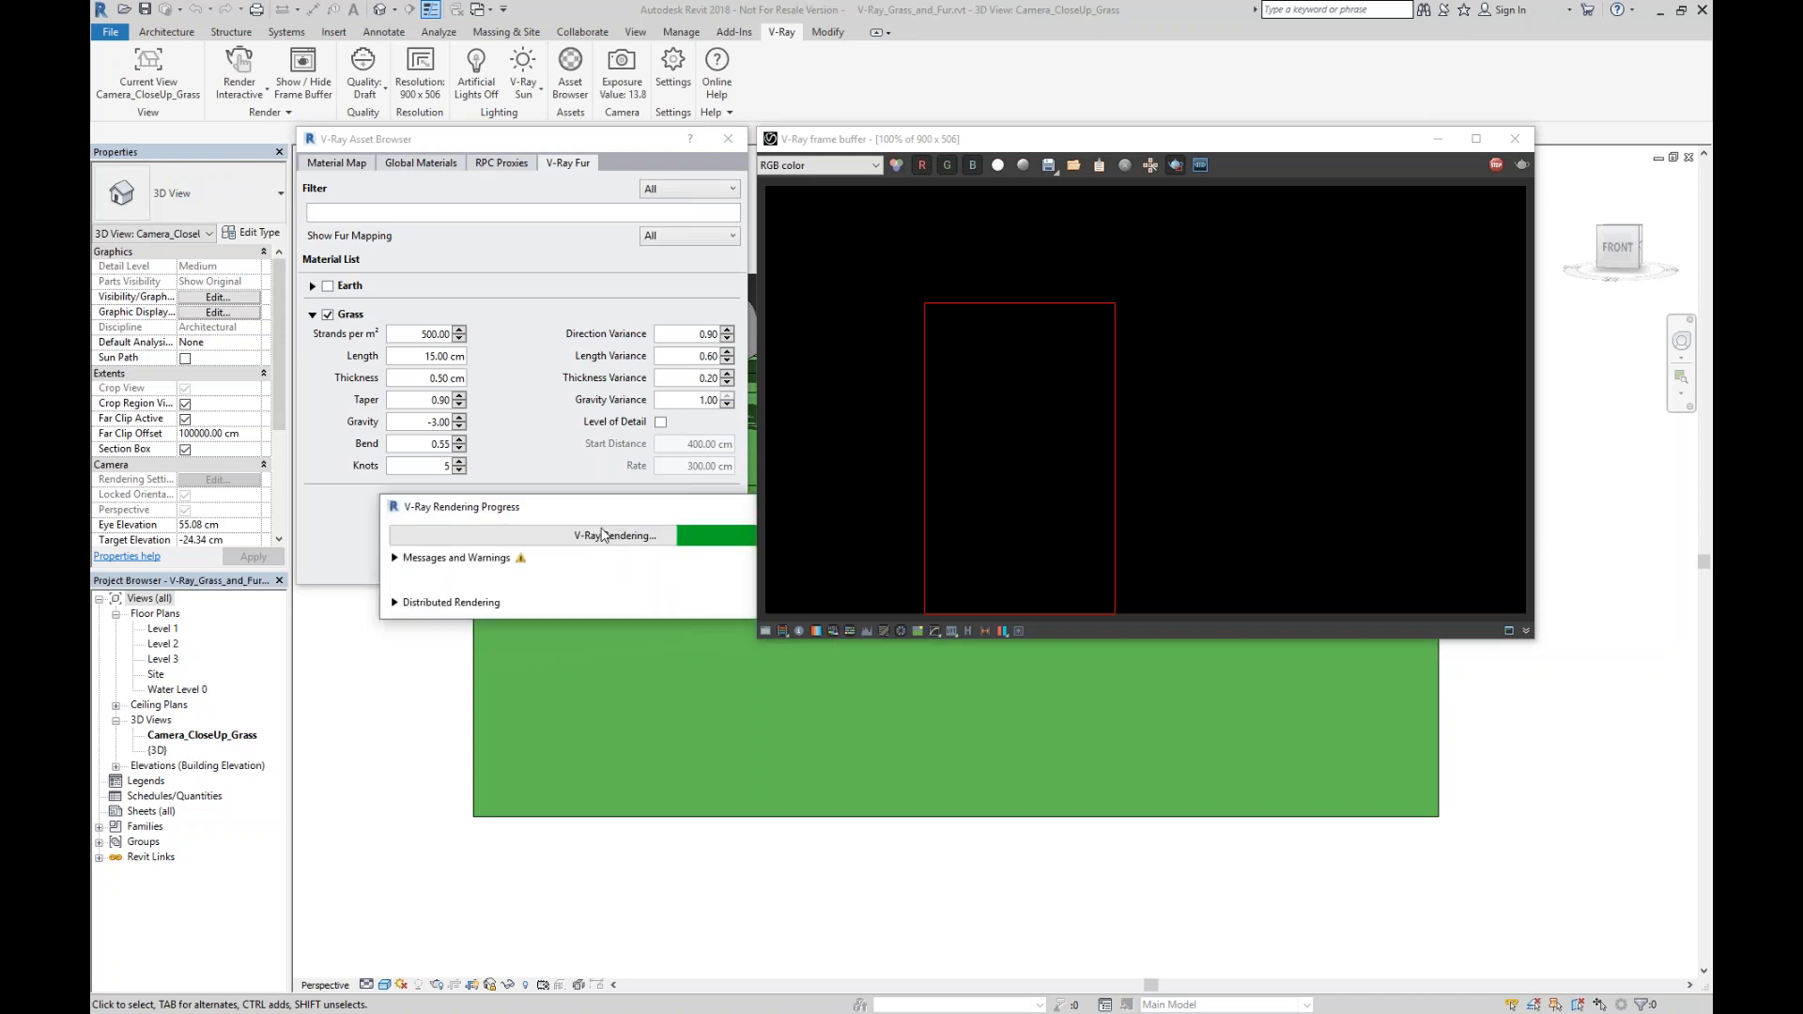
pyautogui.click(1496, 165)
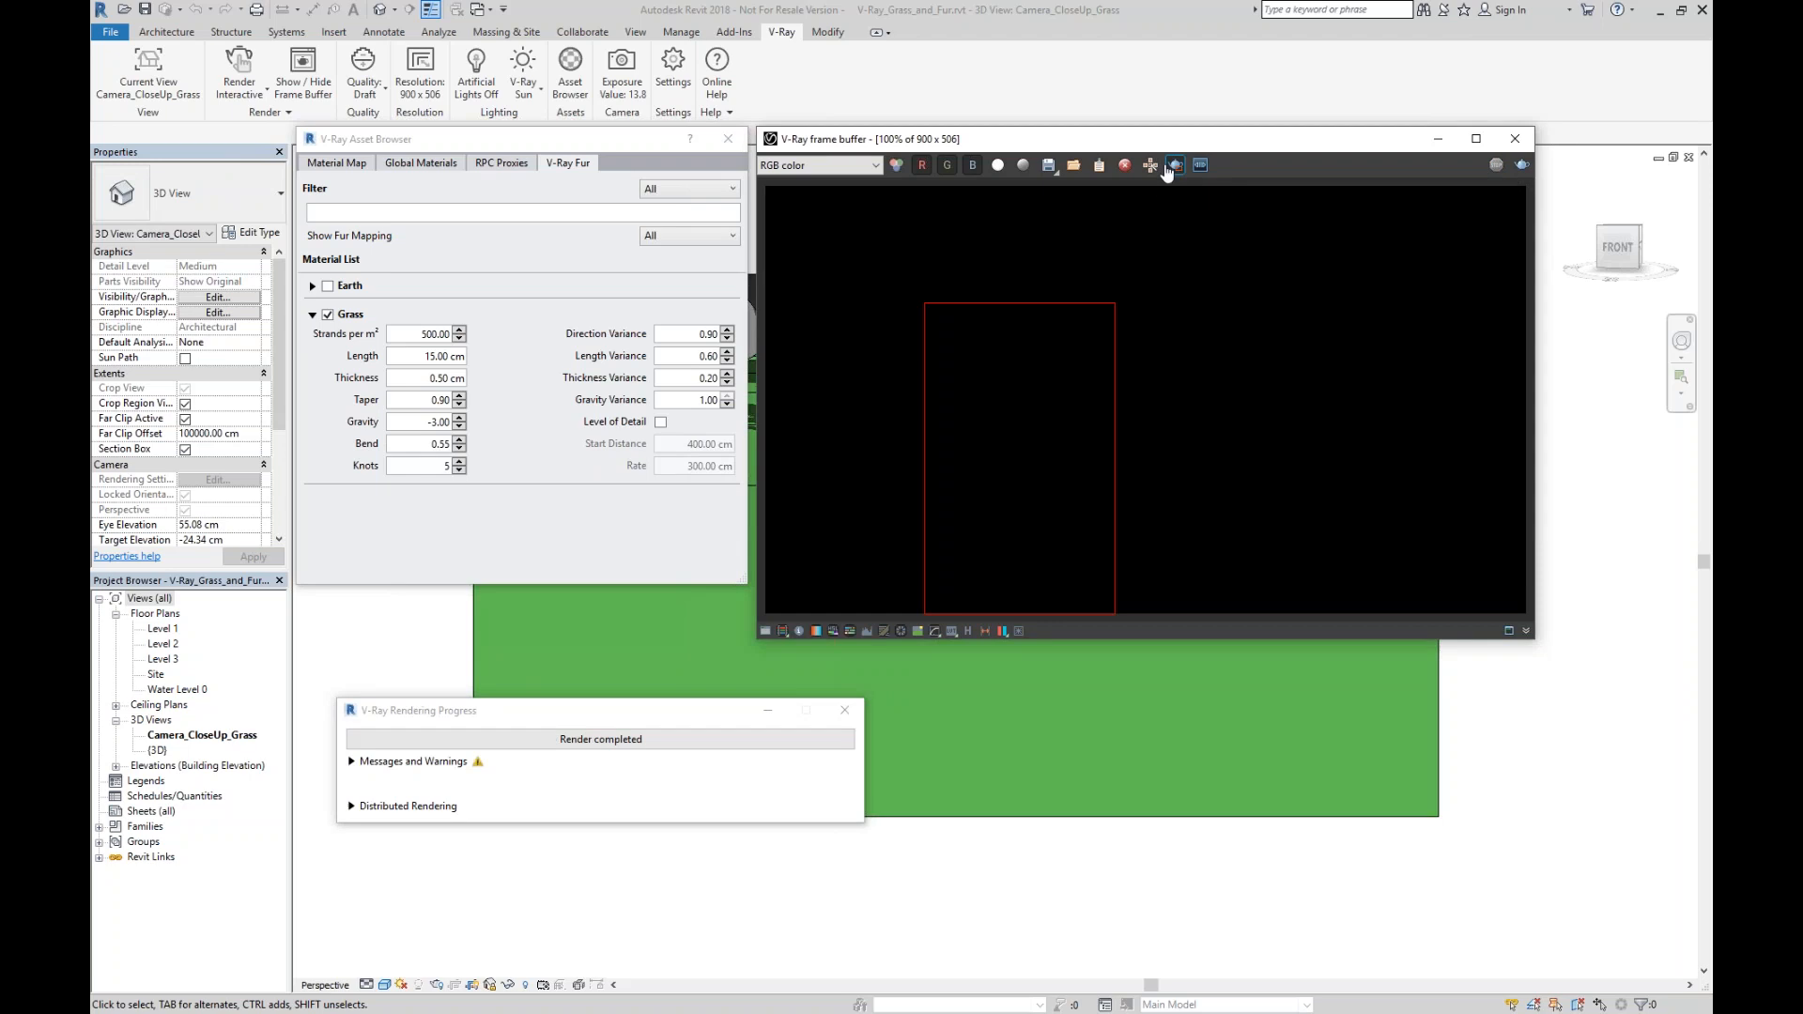
pyautogui.click(1176, 165)
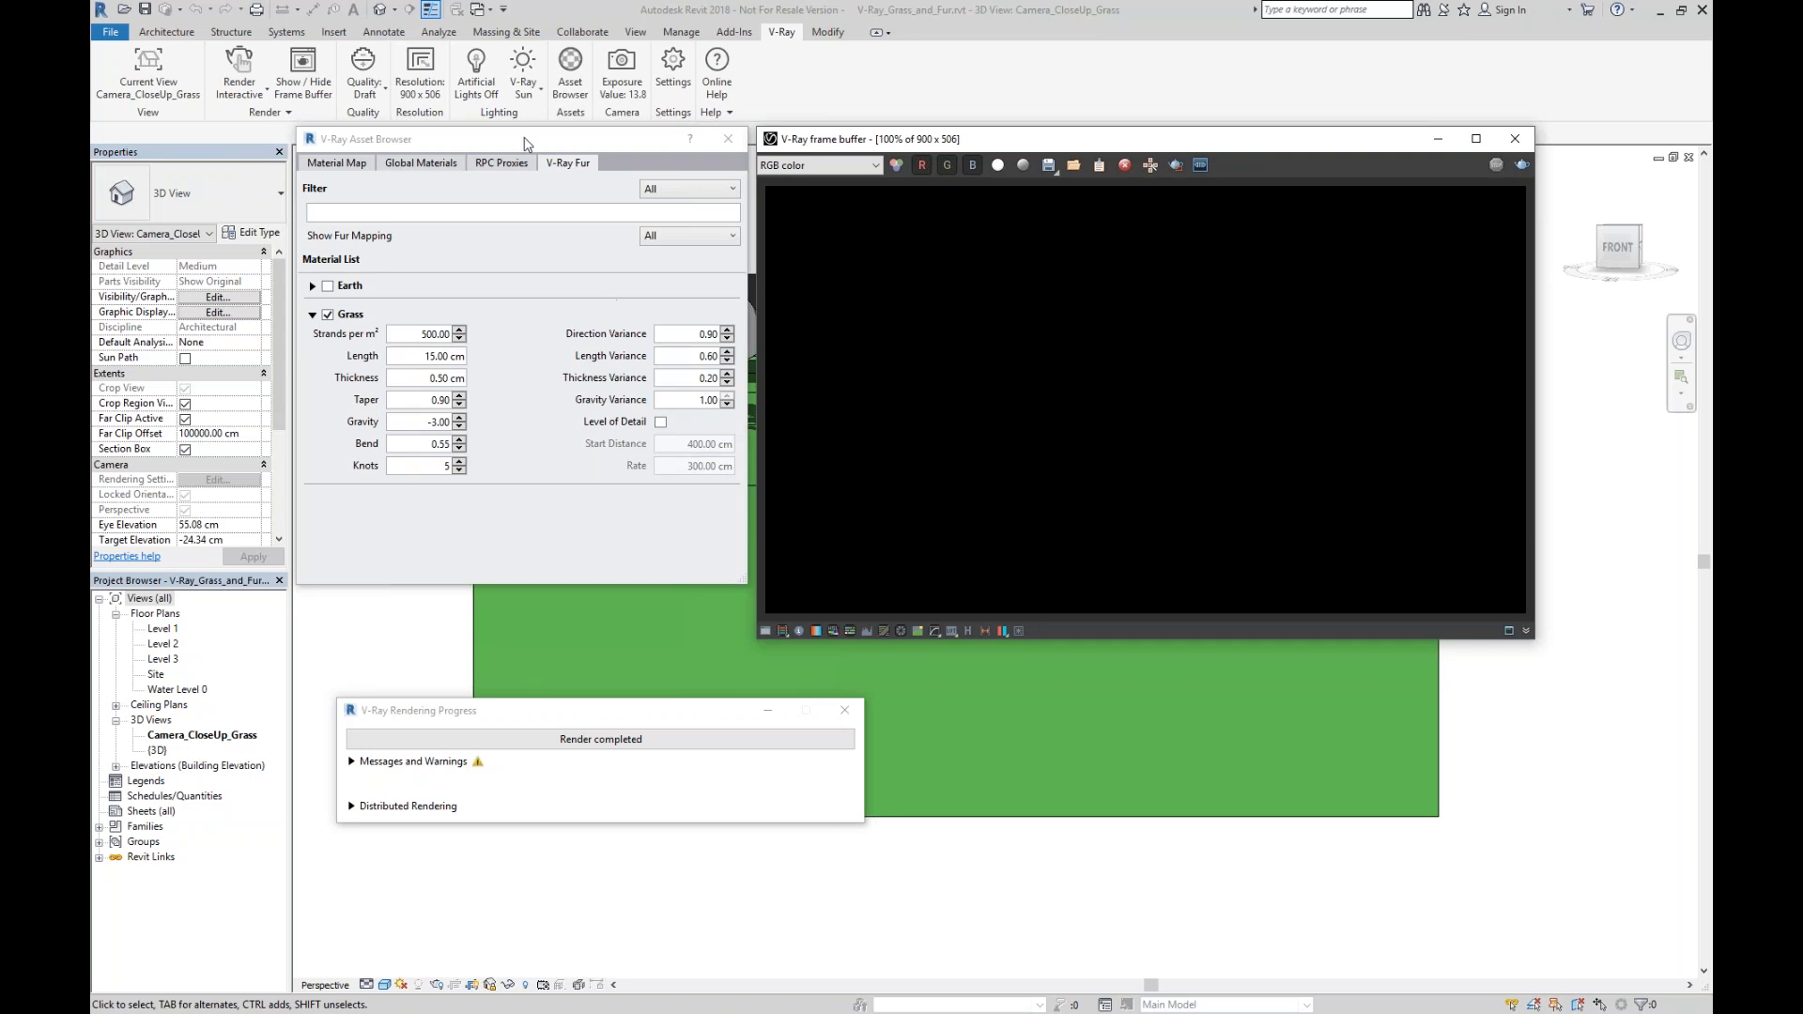
pyautogui.moveTo(536, 142); pyautogui.dragTo(542, 142)
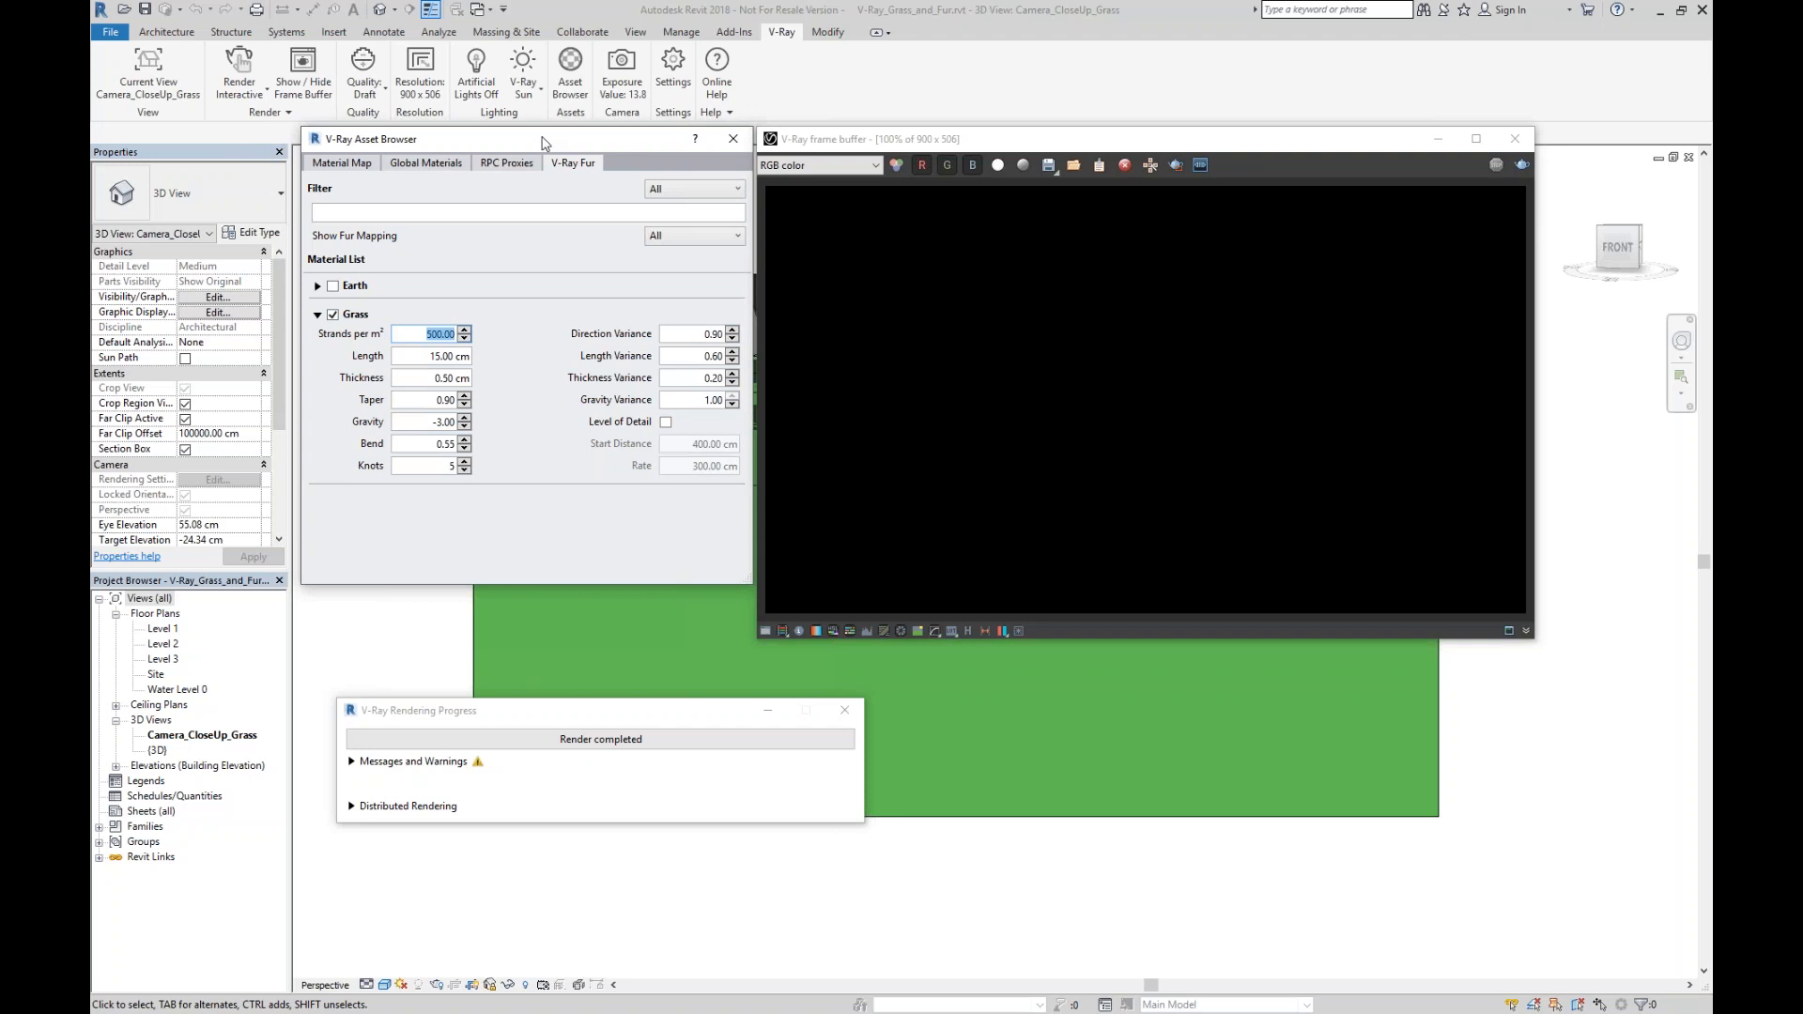
pyautogui.click(239, 64)
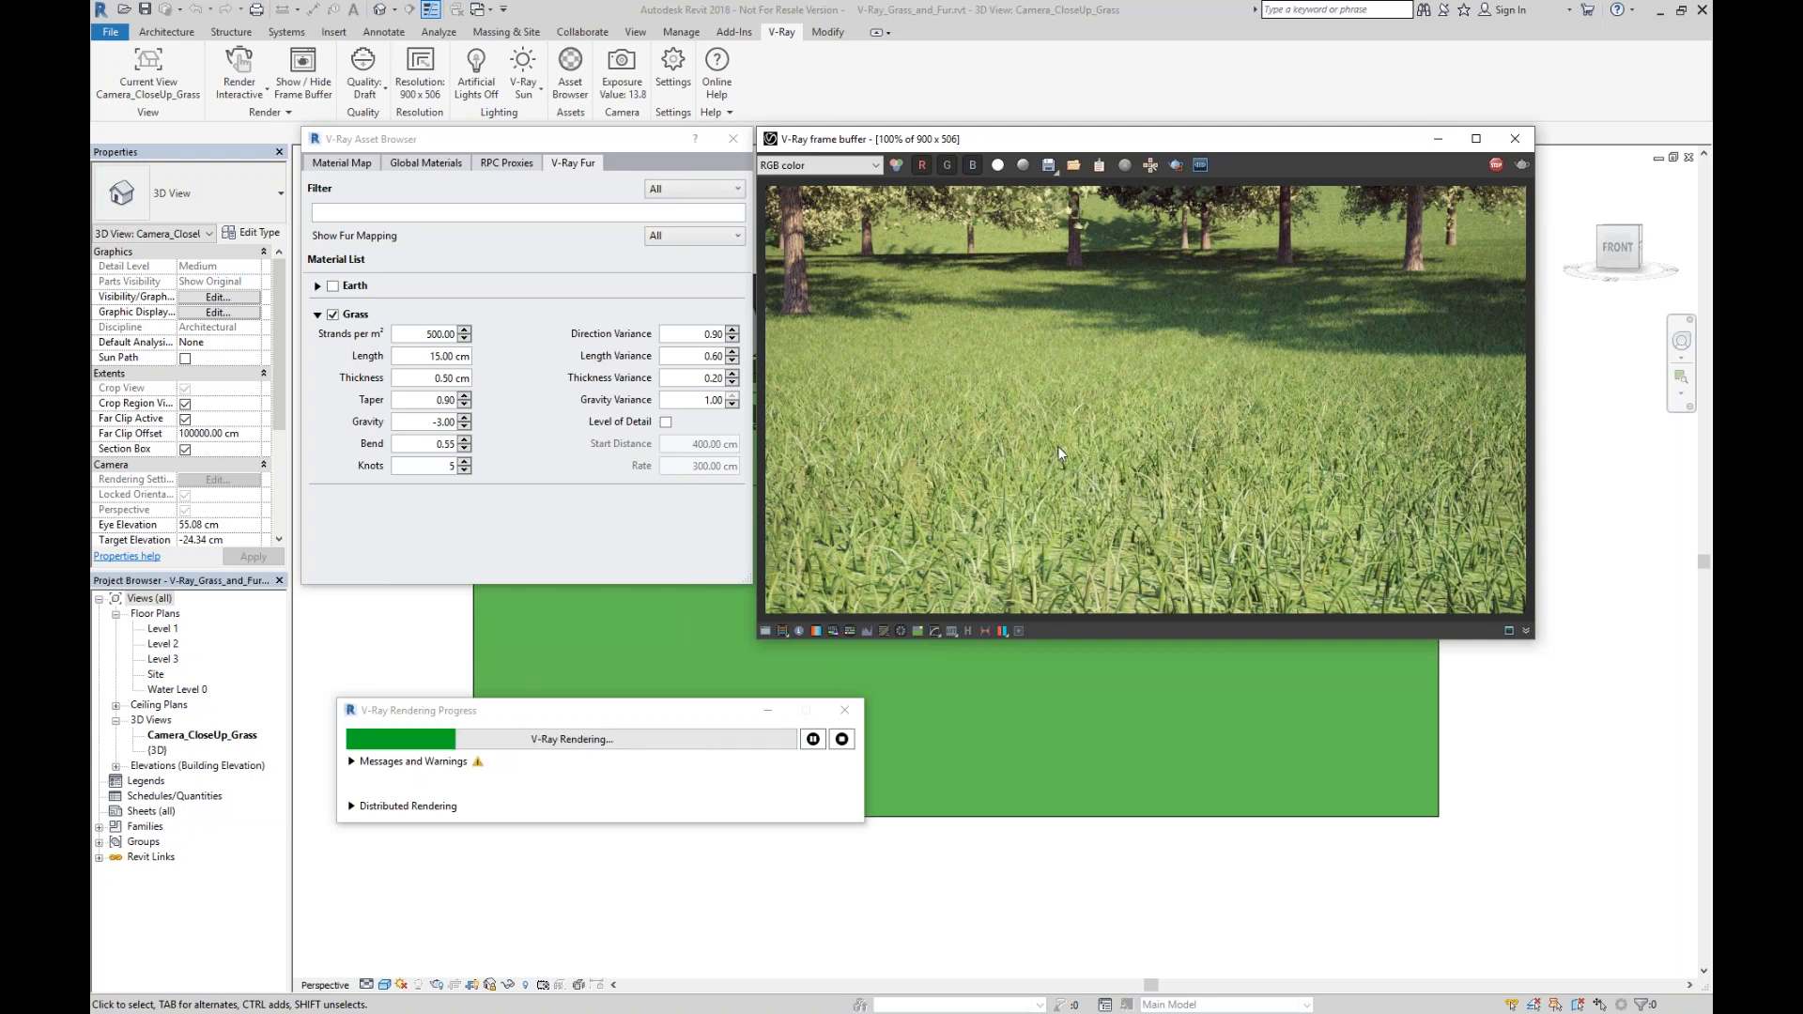
# Enable Level of Detail for the Grass fur, set its knots to 2, and inspect the foreground blades up close in the render.
pyautogui.click(665, 423)
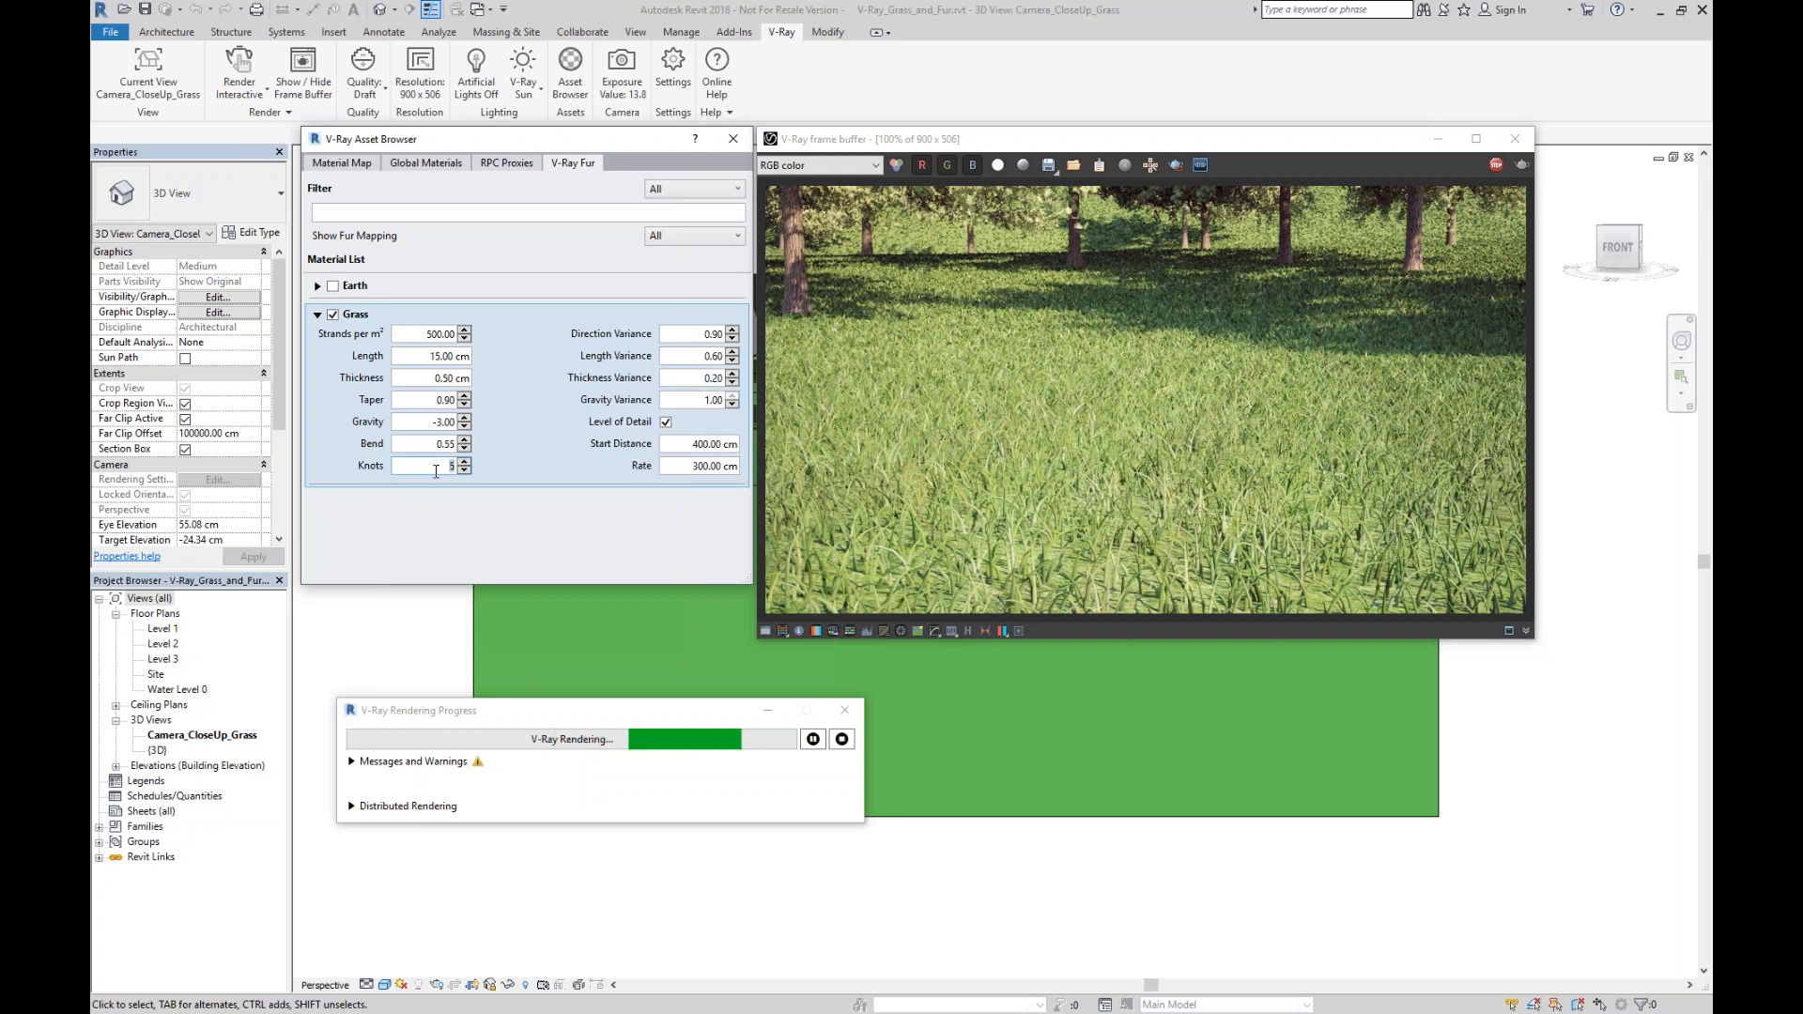
pyautogui.write('2')
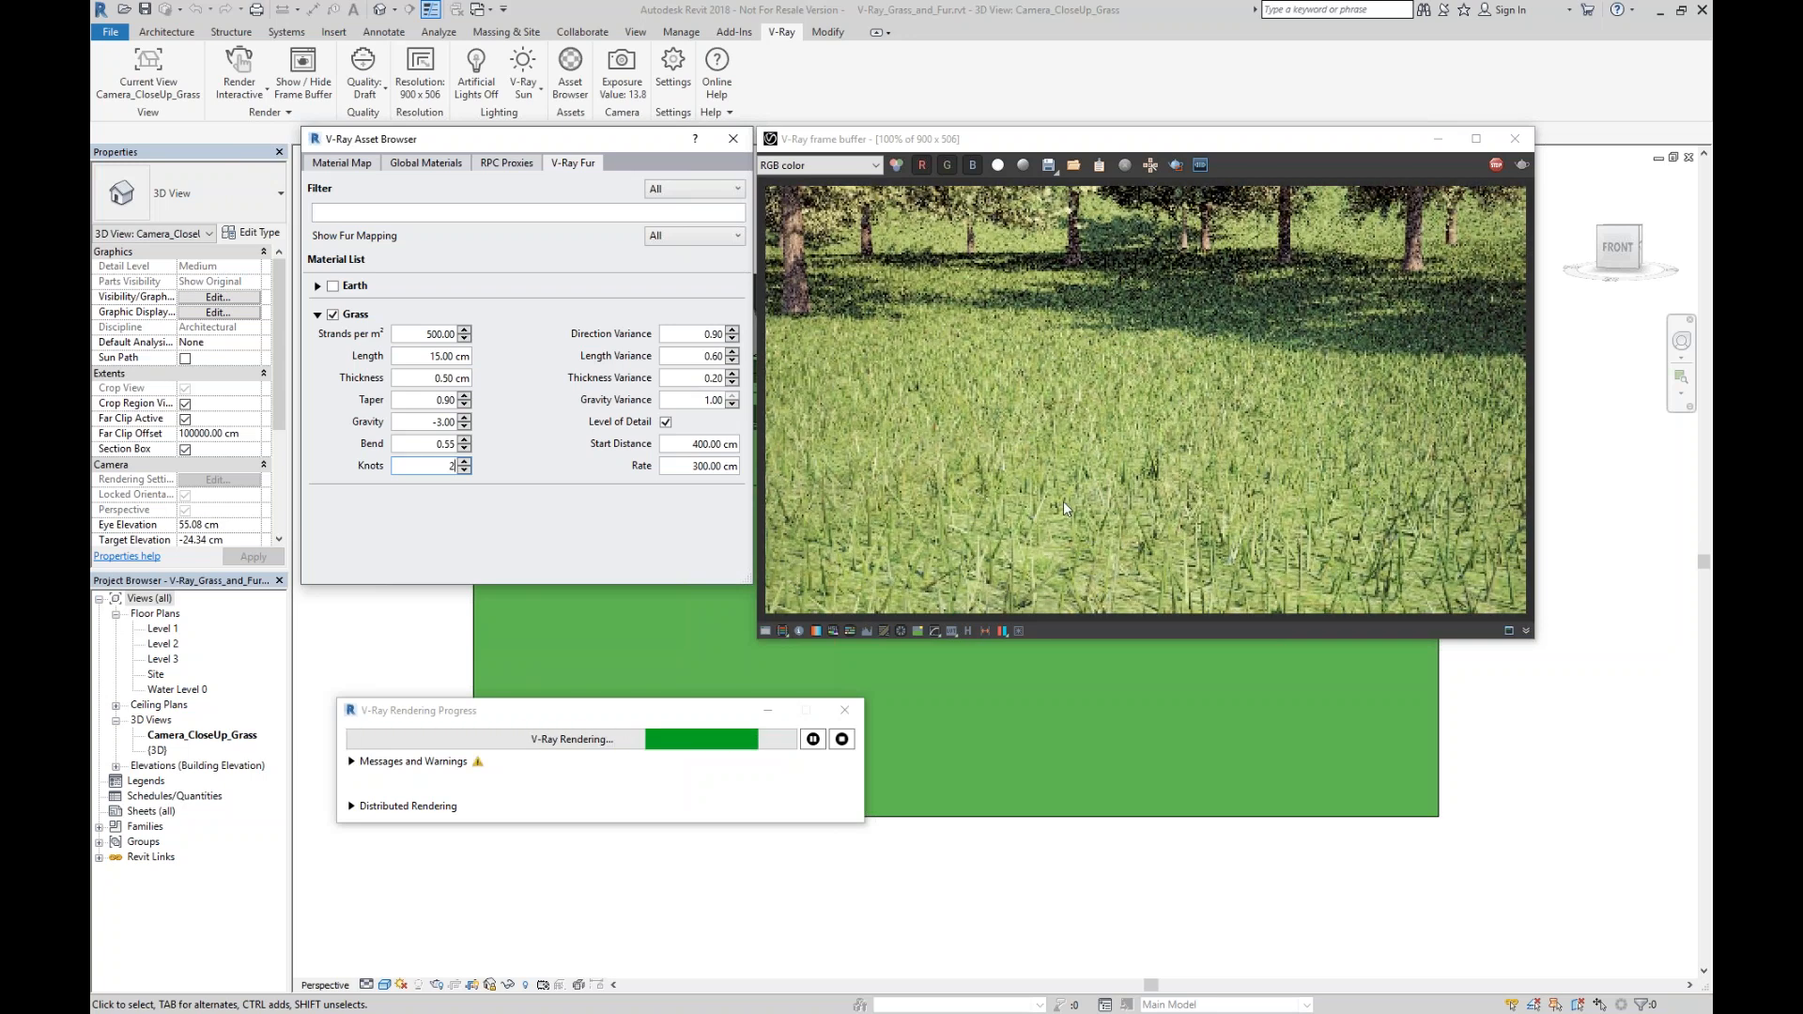
pyautogui.scroll(1, 1095, 561)
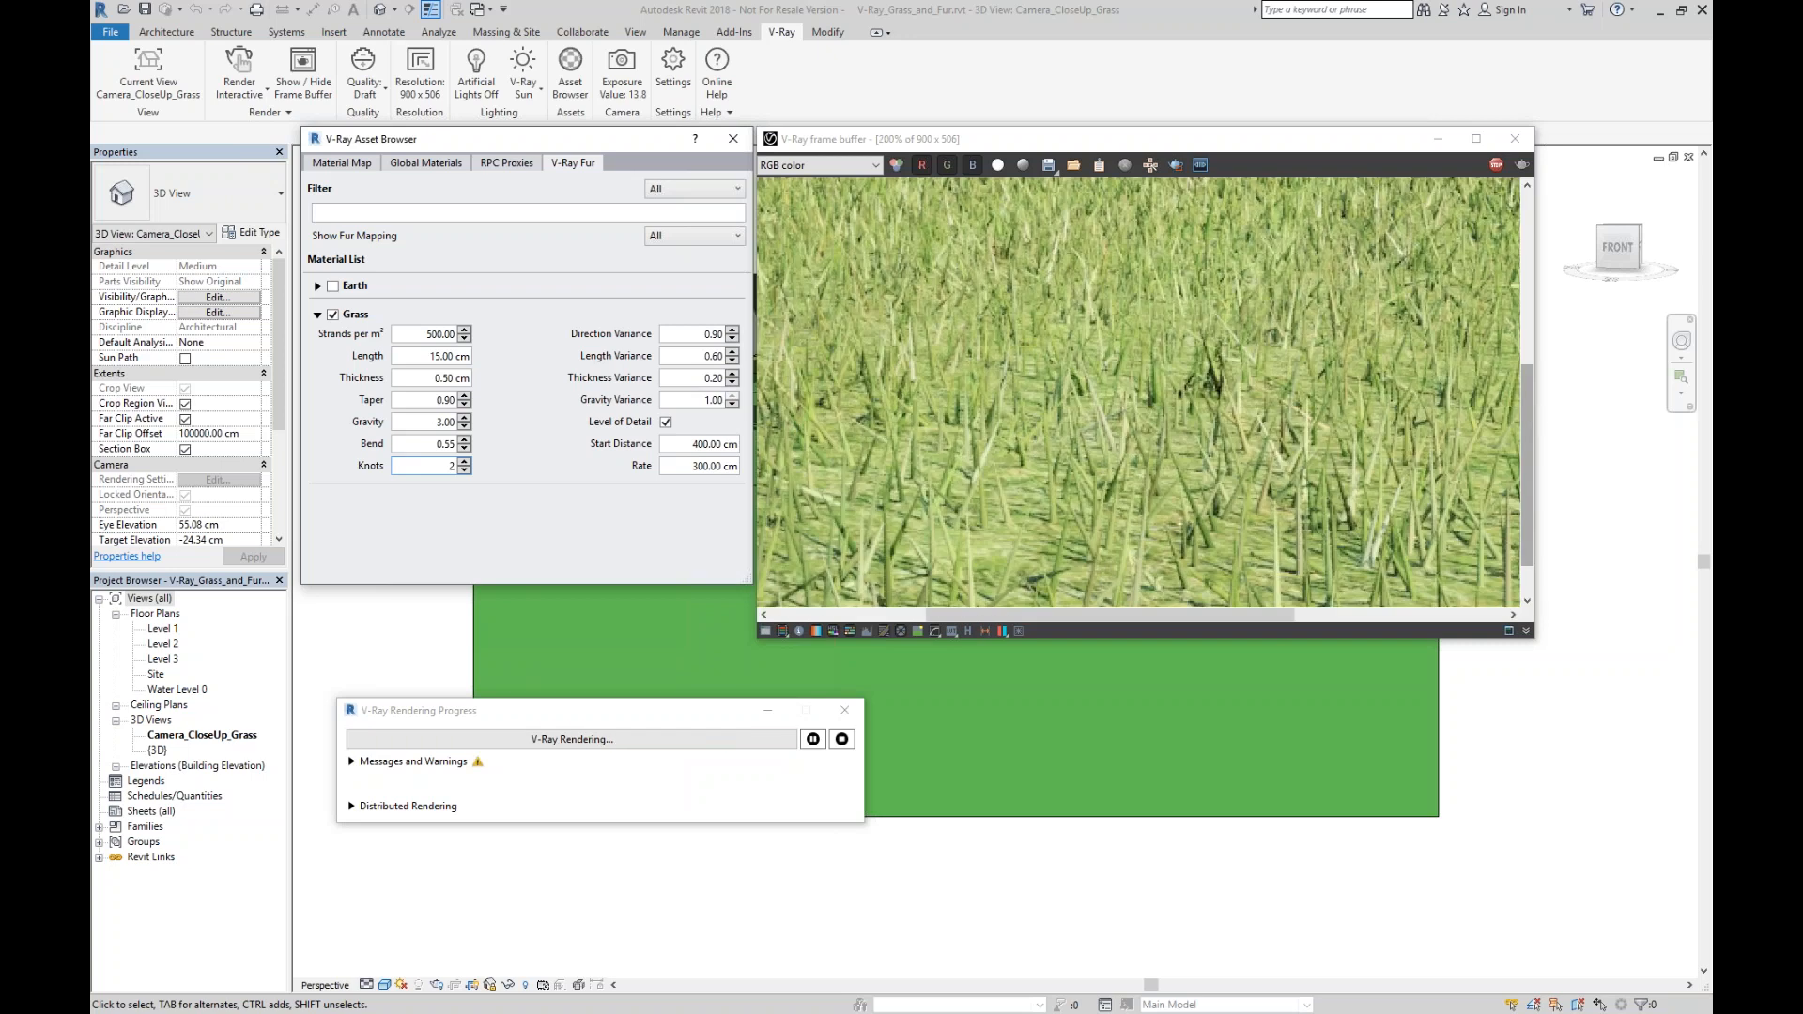
pyautogui.moveTo(1526, 419); pyautogui.dragTo(1521, 520)
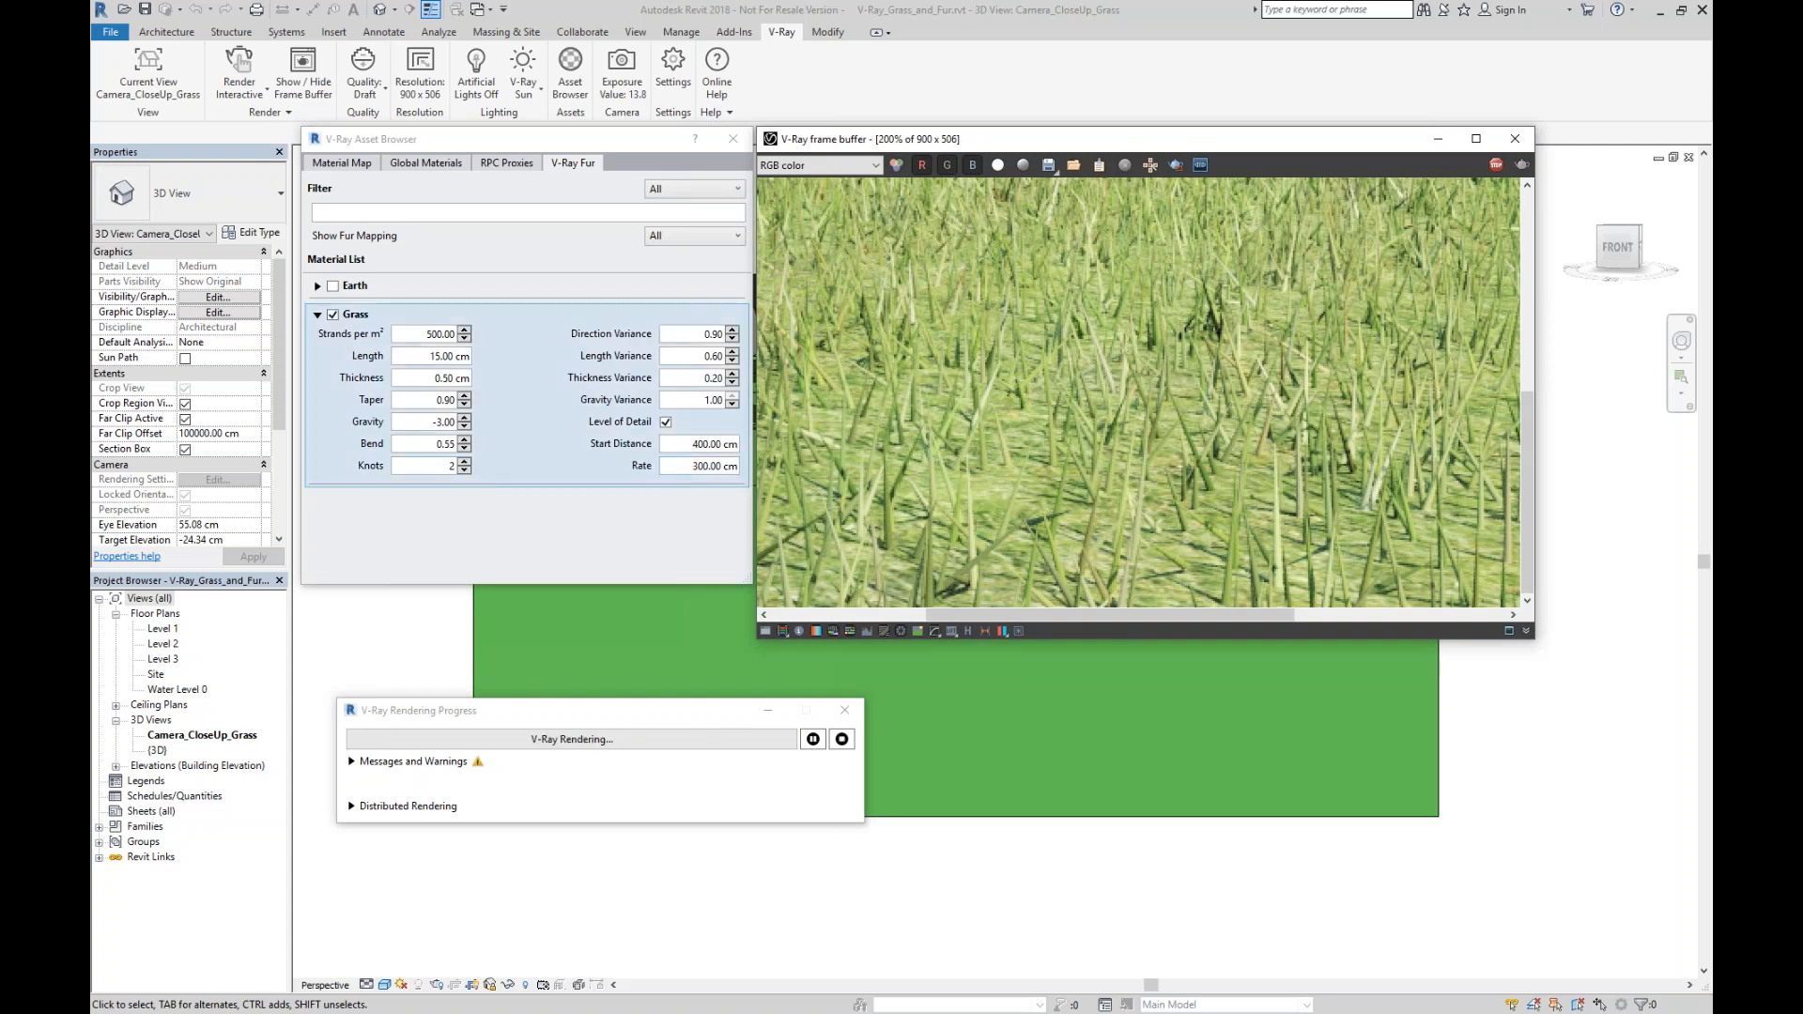
# Set the Grass fur's knots back to 5 and show the whole rendered image again.
pyautogui.click(441, 465)
pyautogui.doubleClick(440, 465)
pyautogui.write('5')
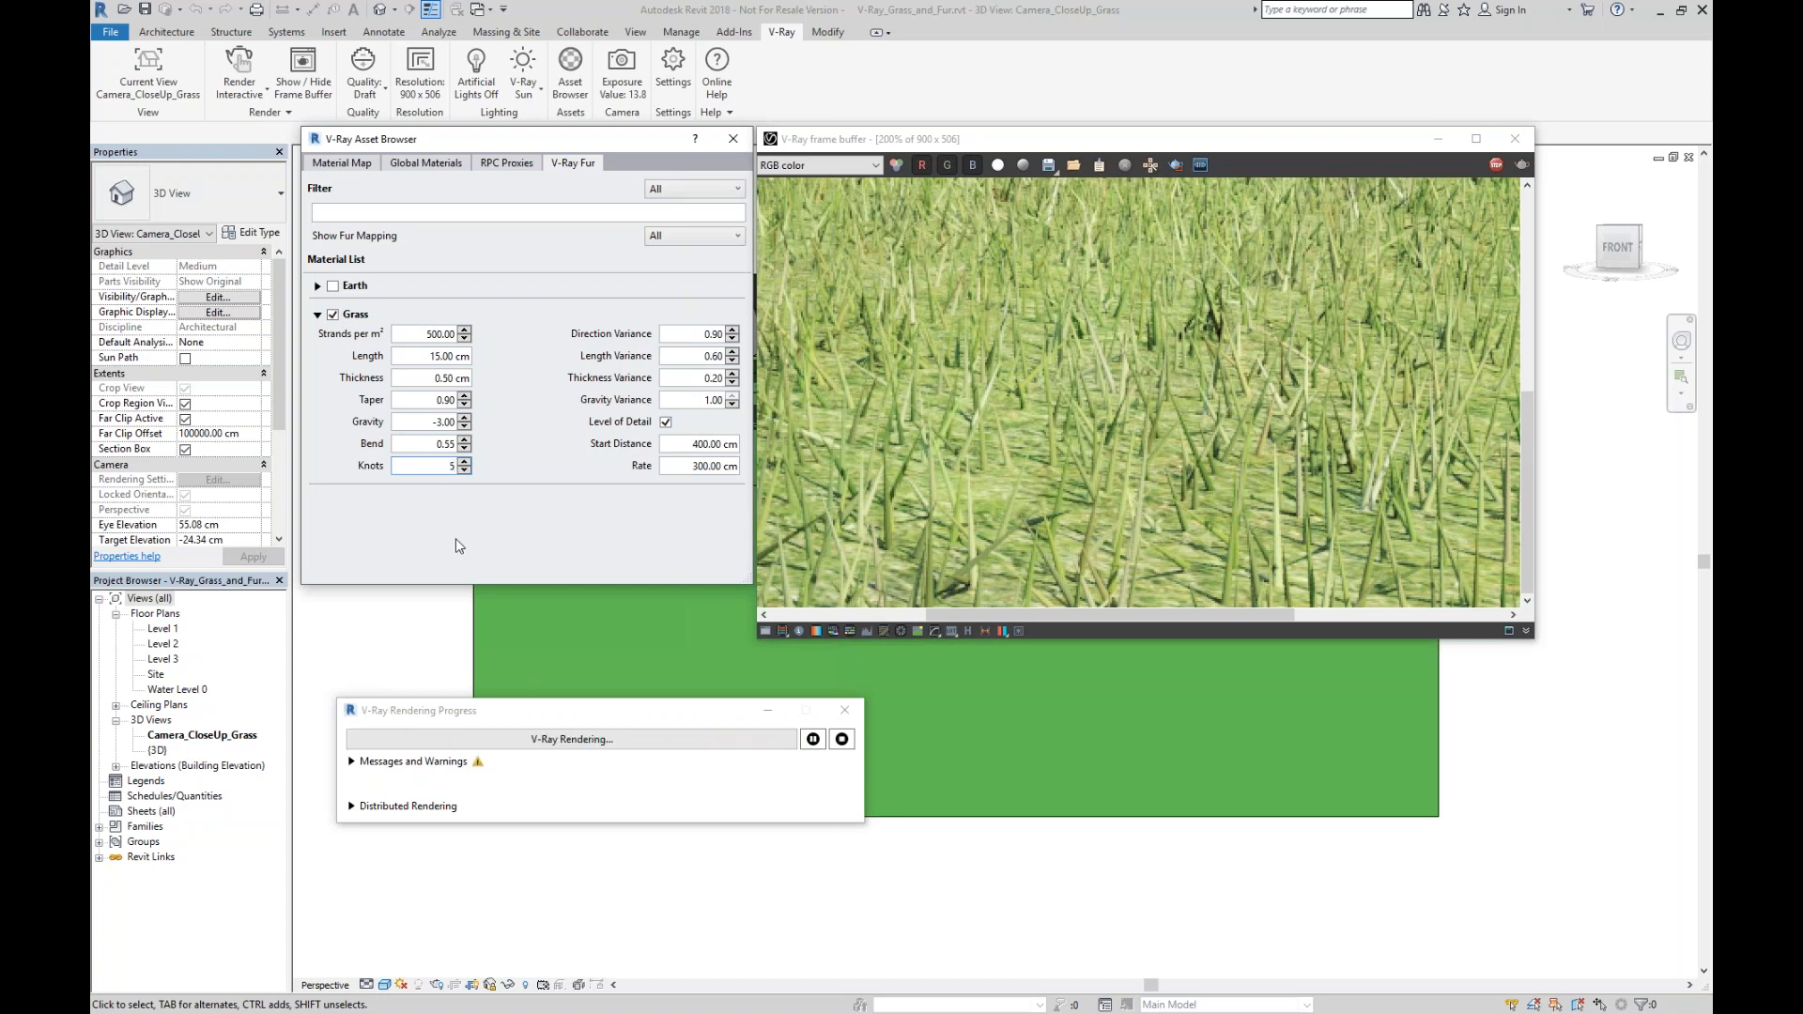
pyautogui.scroll(-1, 1044, 430)
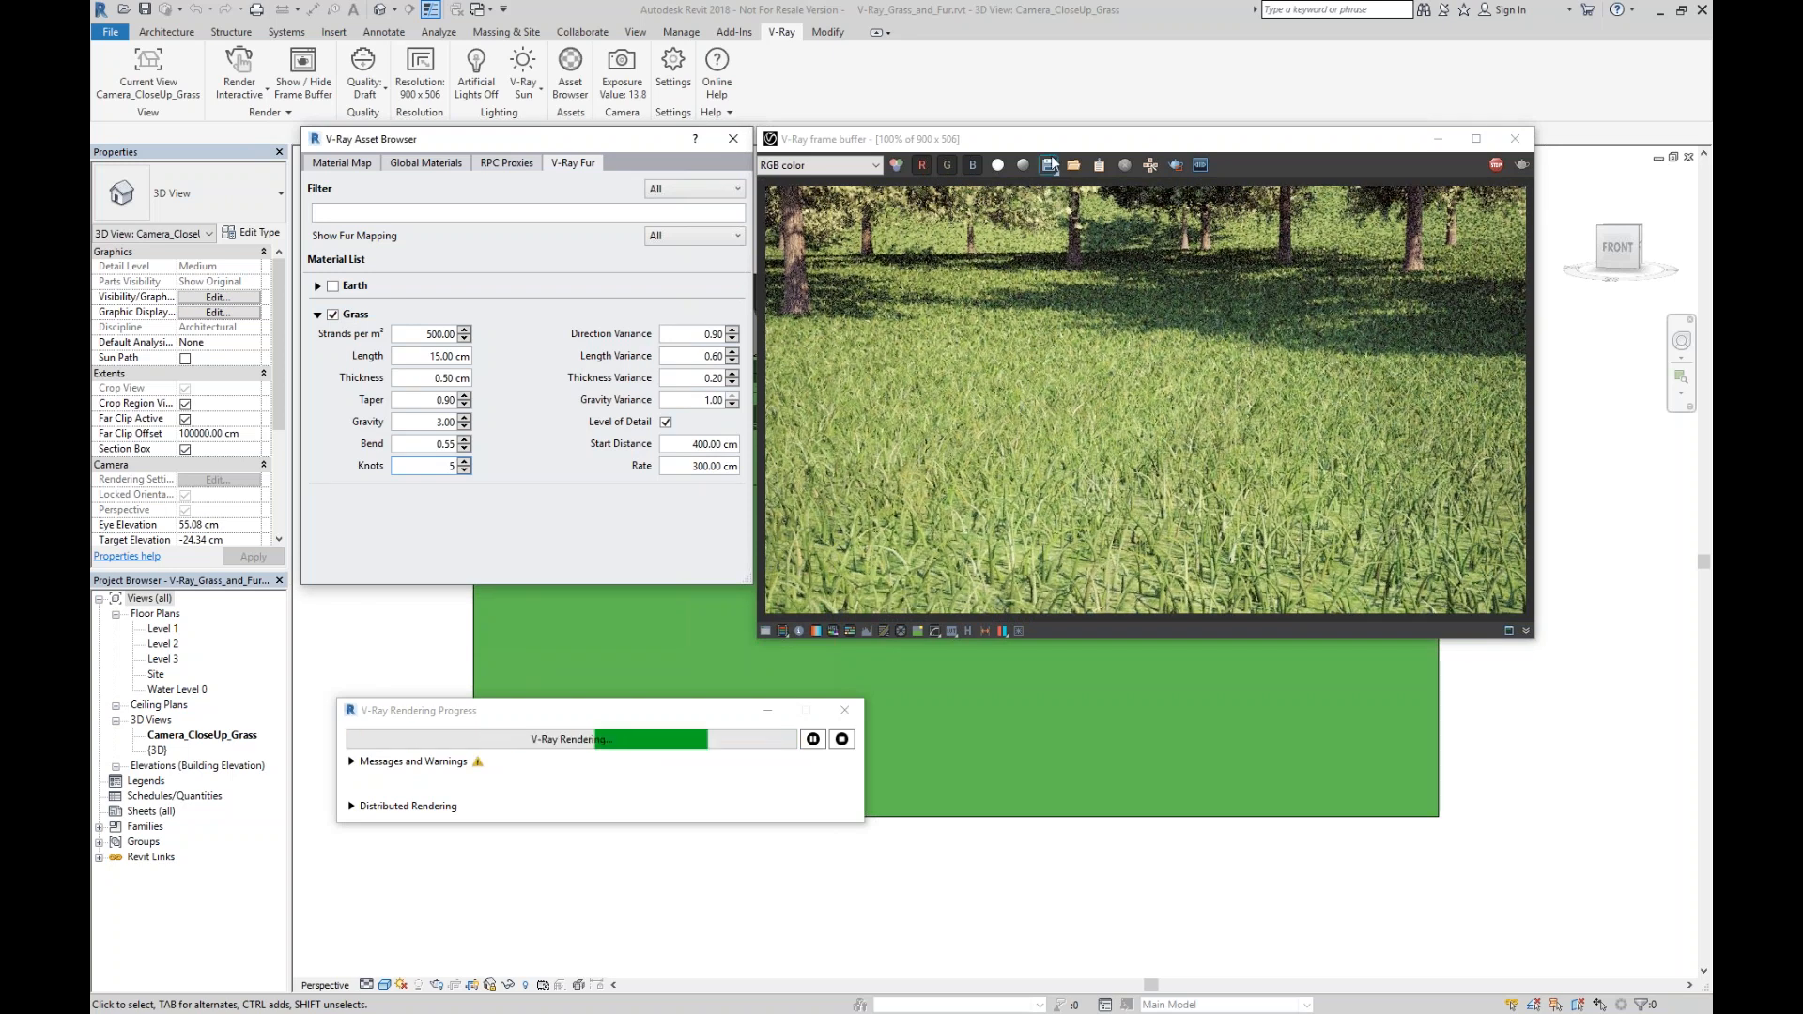
# Stop the interactive render and close the rendering progress window, the frame buffer and the Asset Browser.
pyautogui.click(1027, 141)
pyautogui.moveTo(1026, 140); pyautogui.dragTo(1029, 141)
pyautogui.click(1497, 167)
pyautogui.click(844, 710)
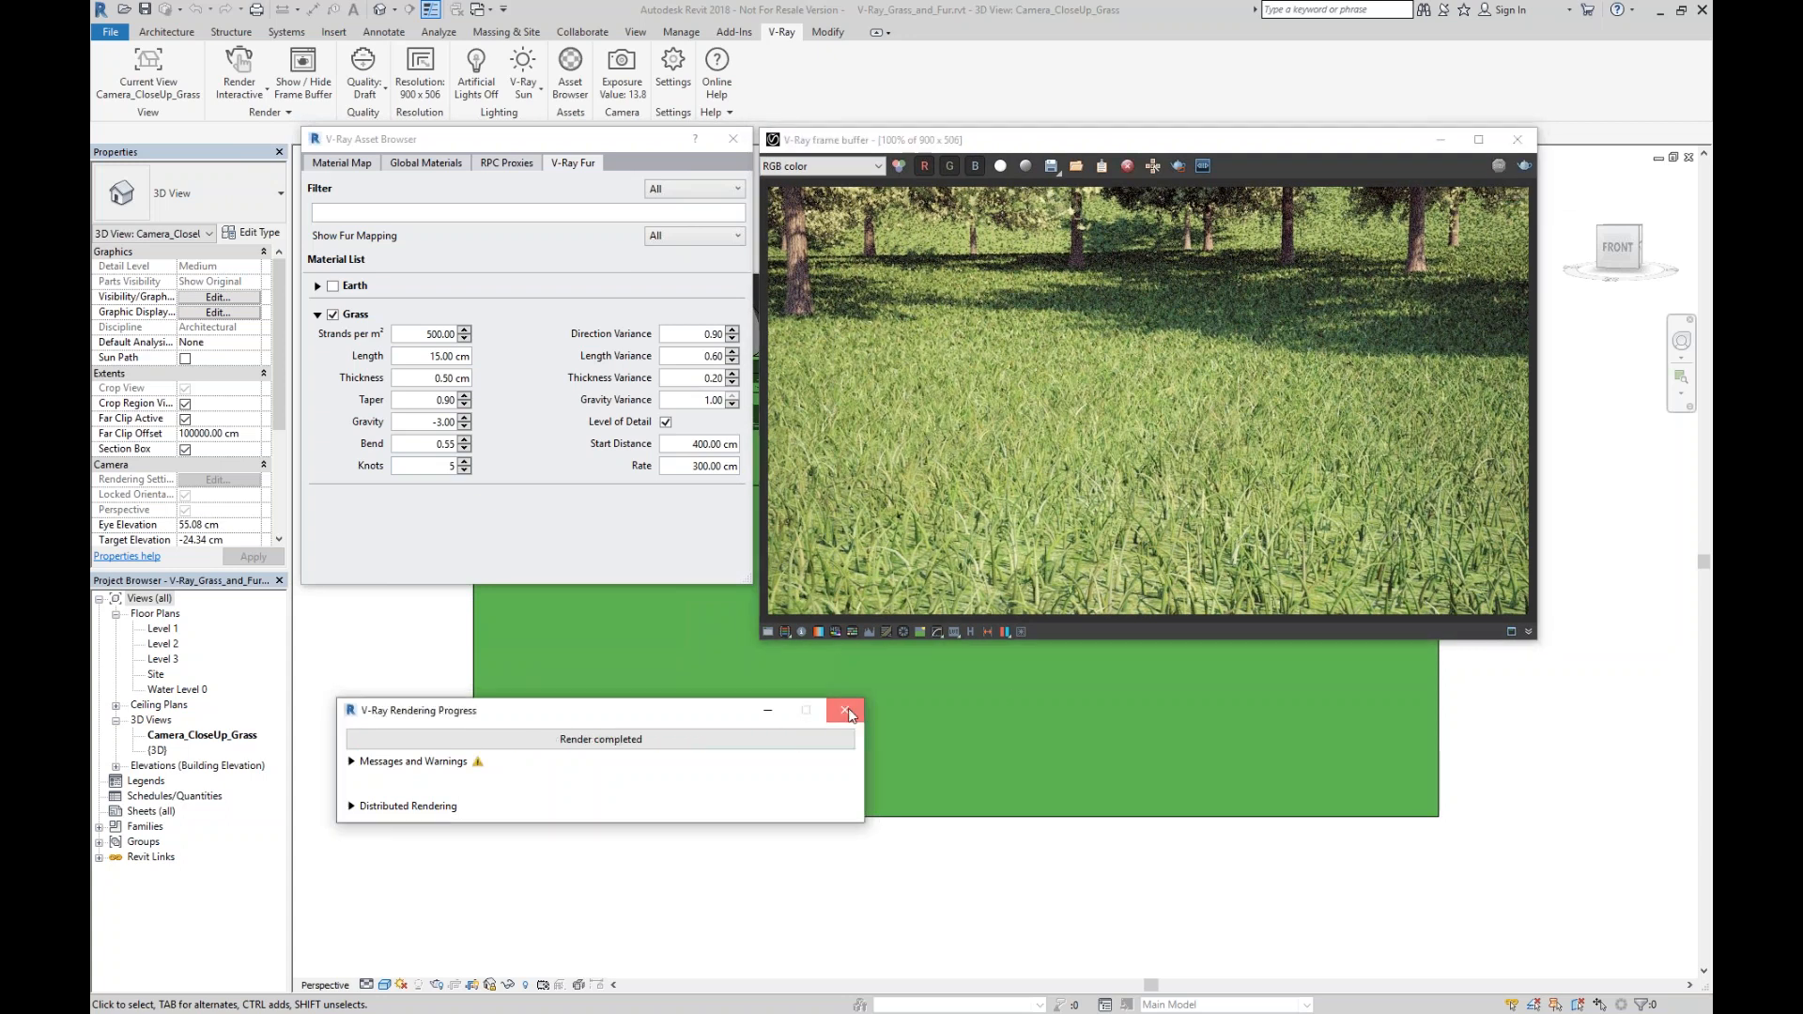
pyautogui.click(1517, 141)
pyautogui.click(733, 138)
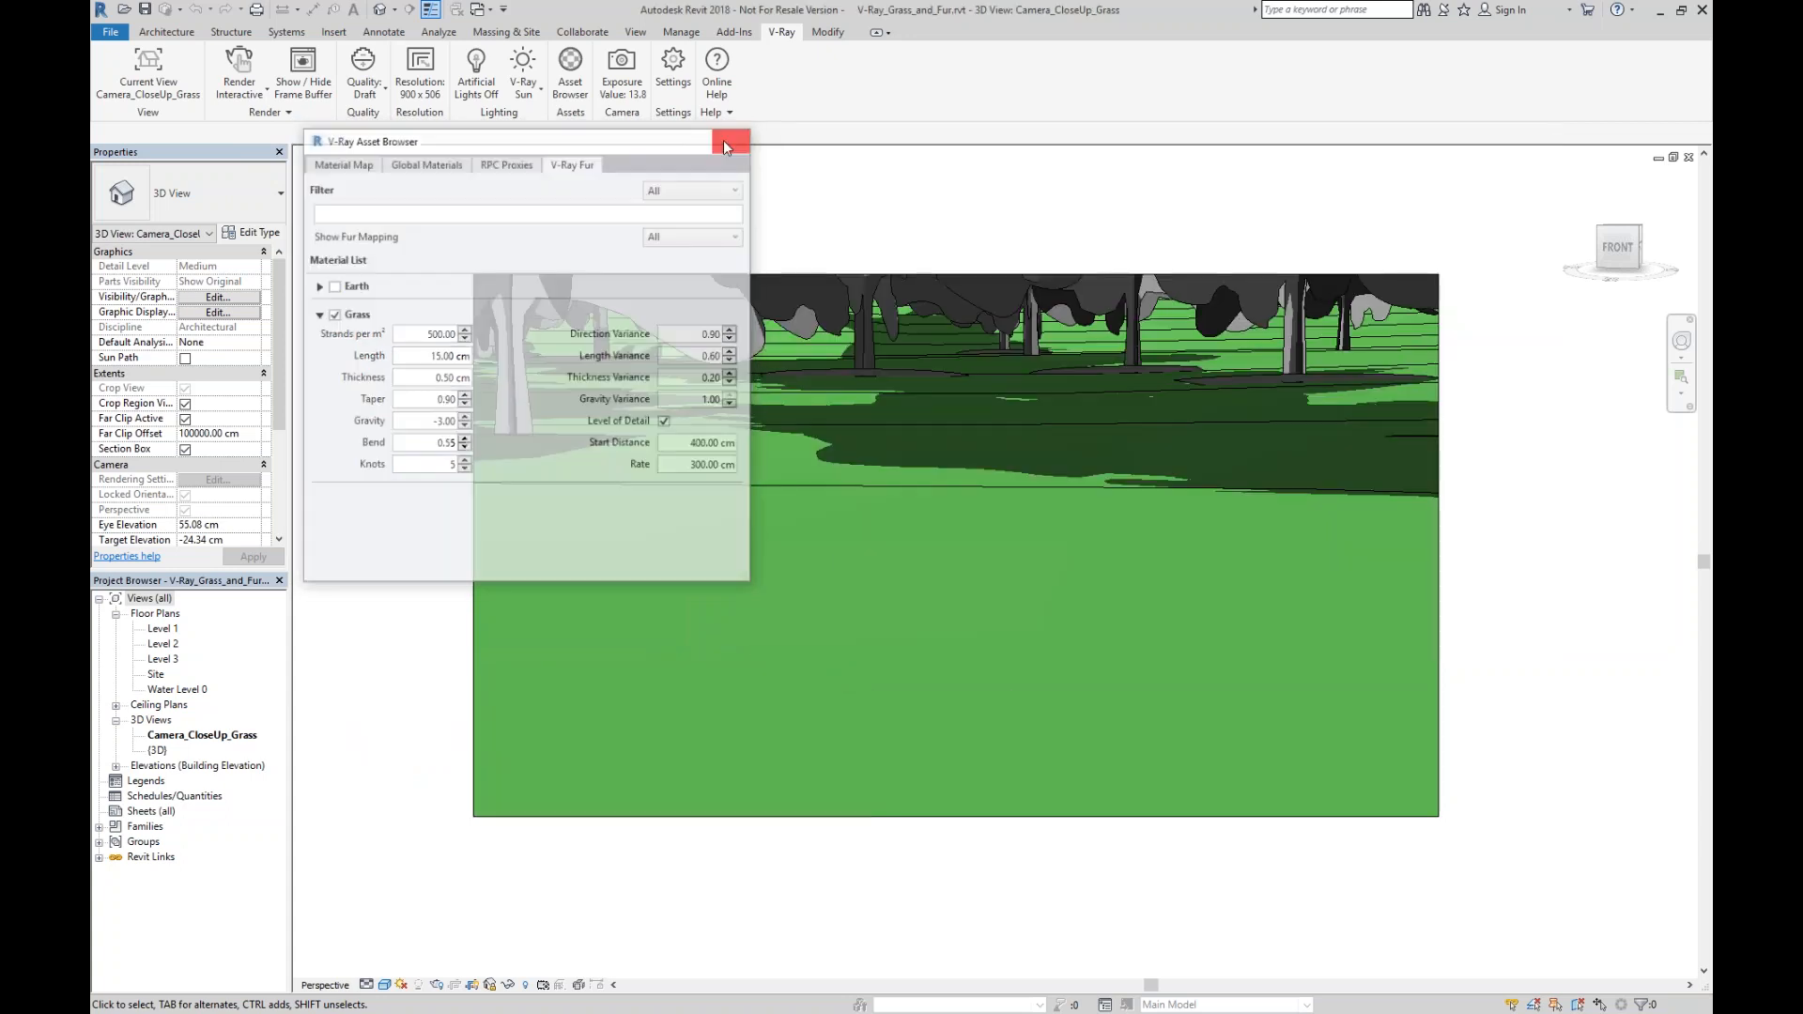
# Switch to the Camera_2_Global_Overrides view of Villa_01.rvt and render it interactively, moving the progress window below the frame buffer.
pyautogui.click(478, 12)
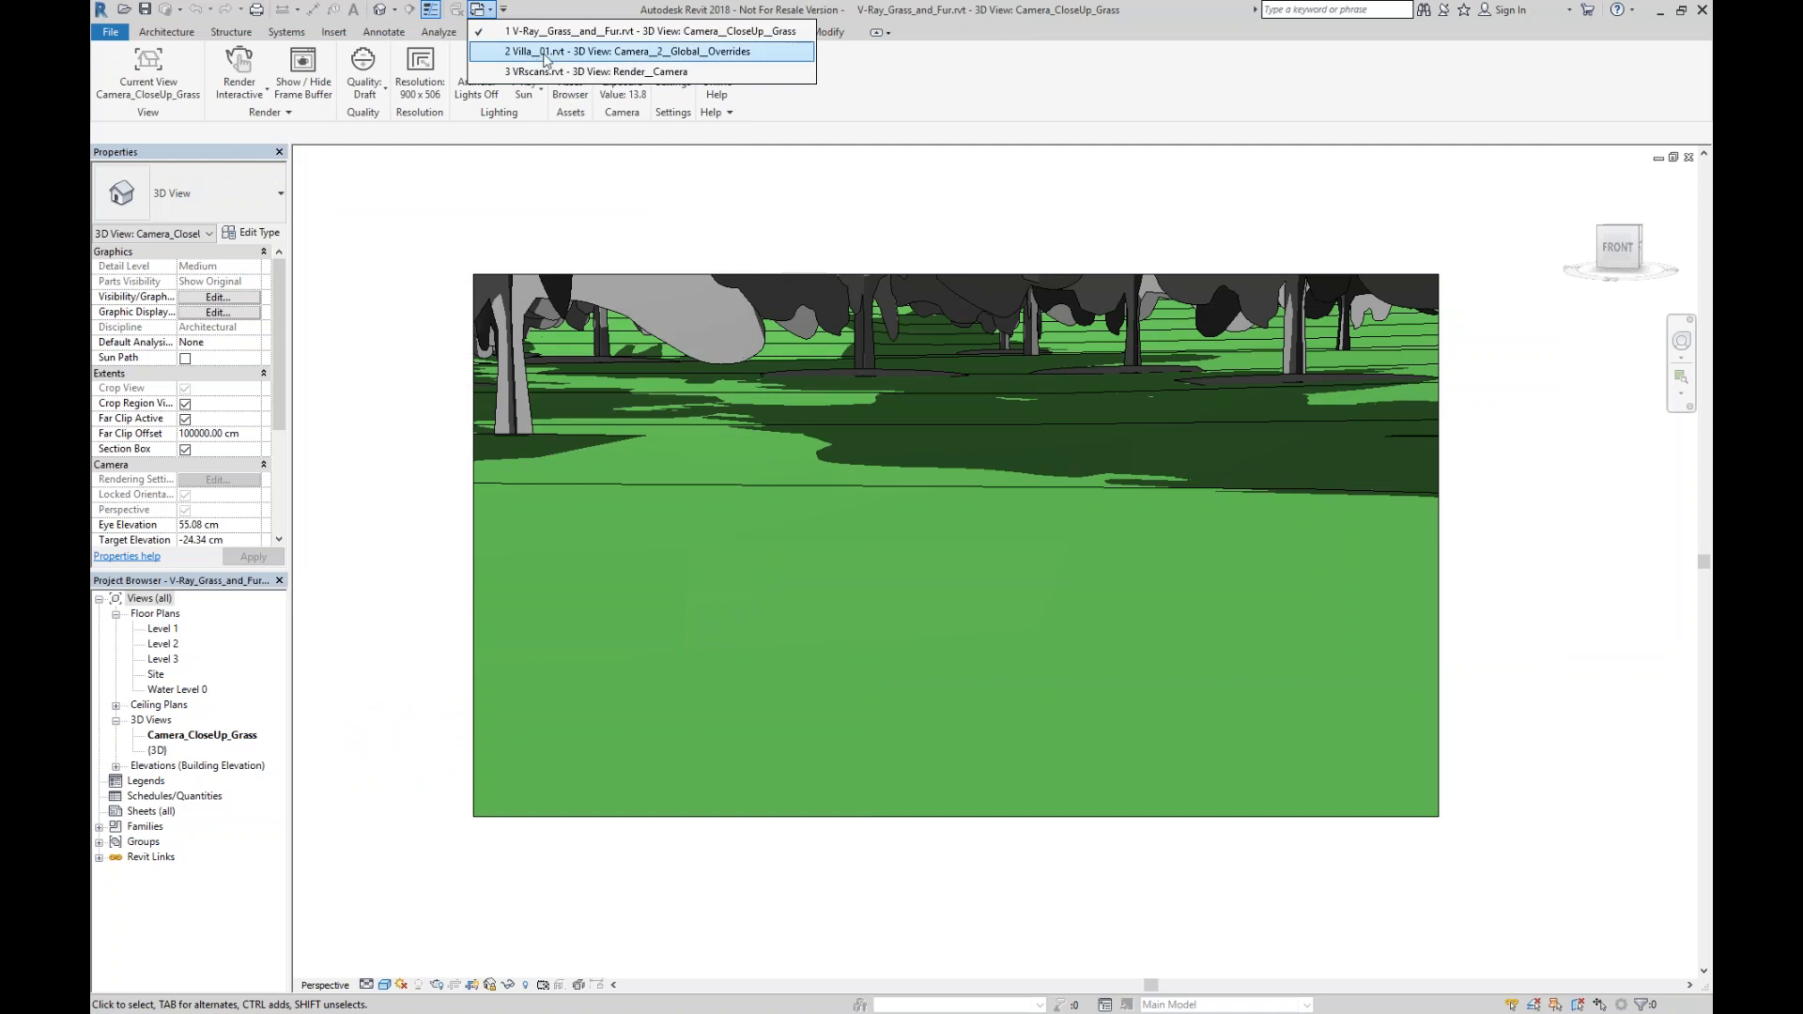
pyautogui.click(601, 51)
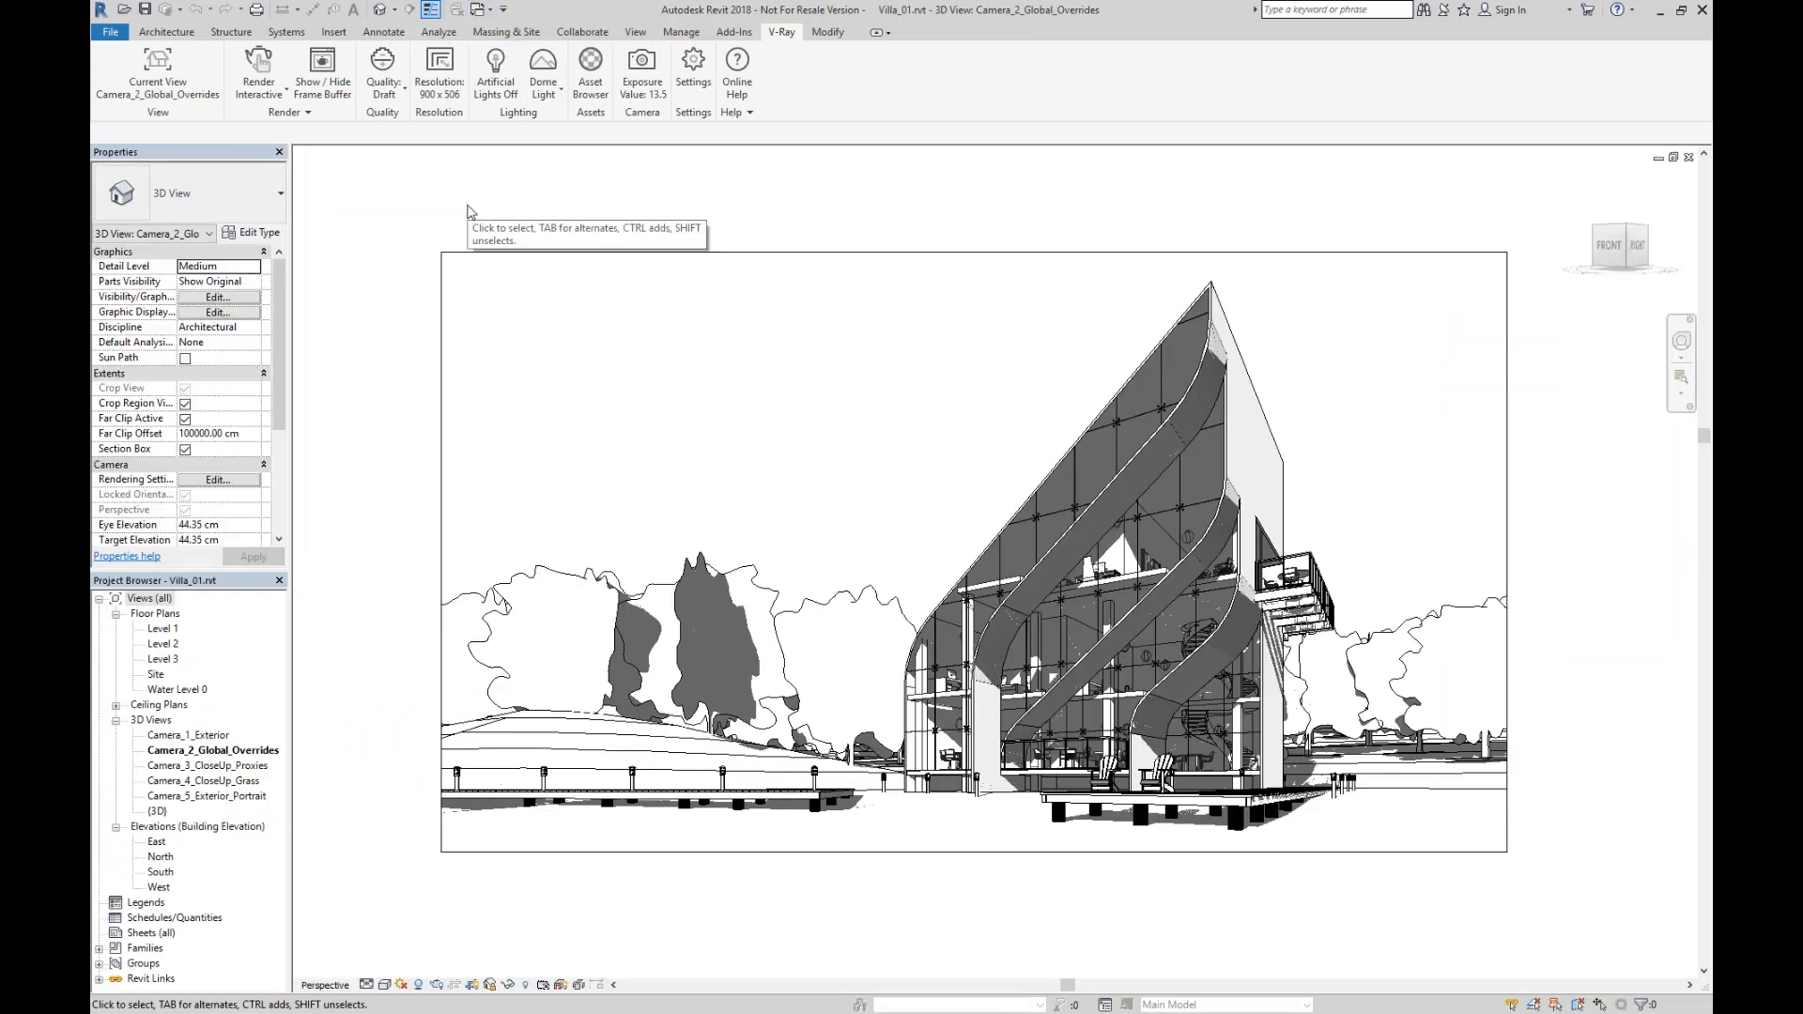
pyautogui.click(256, 65)
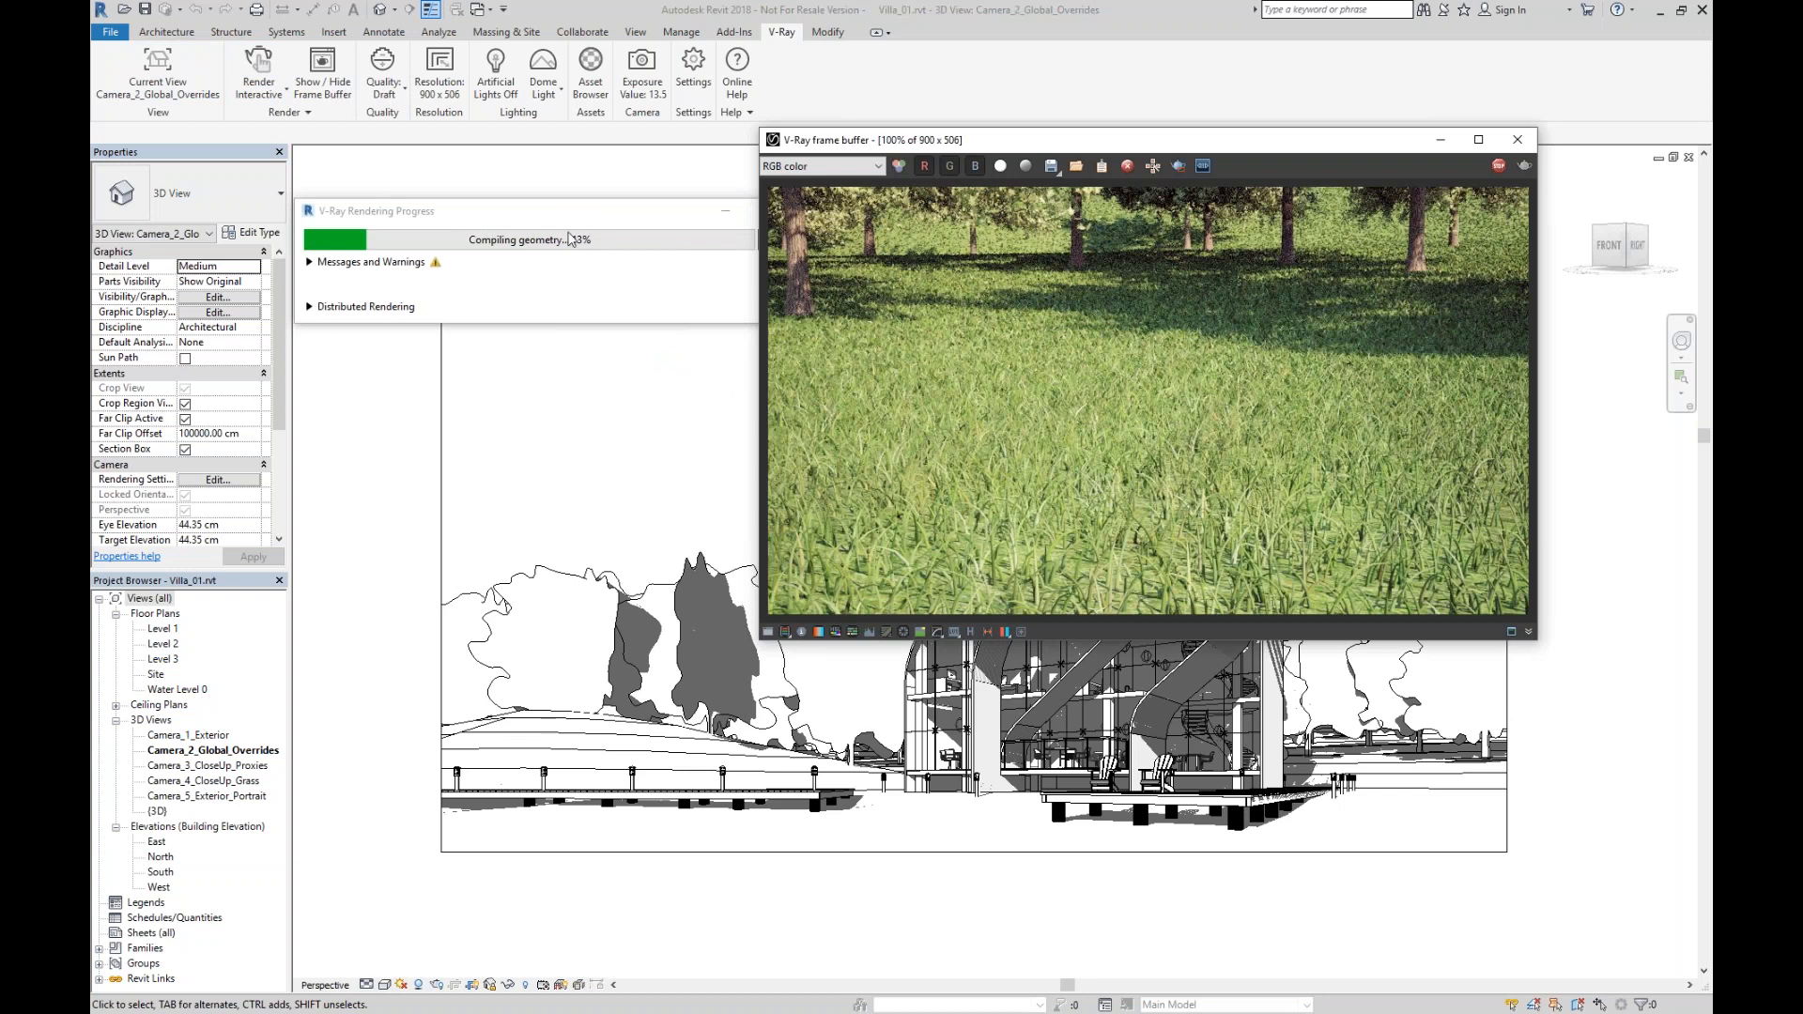
pyautogui.moveTo(571, 219); pyautogui.dragTo(636, 745)
# Review the V-Ray Fur settings of the villa's Grass material, filtering the enlarged Asset Browser by "grass", and close the browser.
pyautogui.click(591, 67)
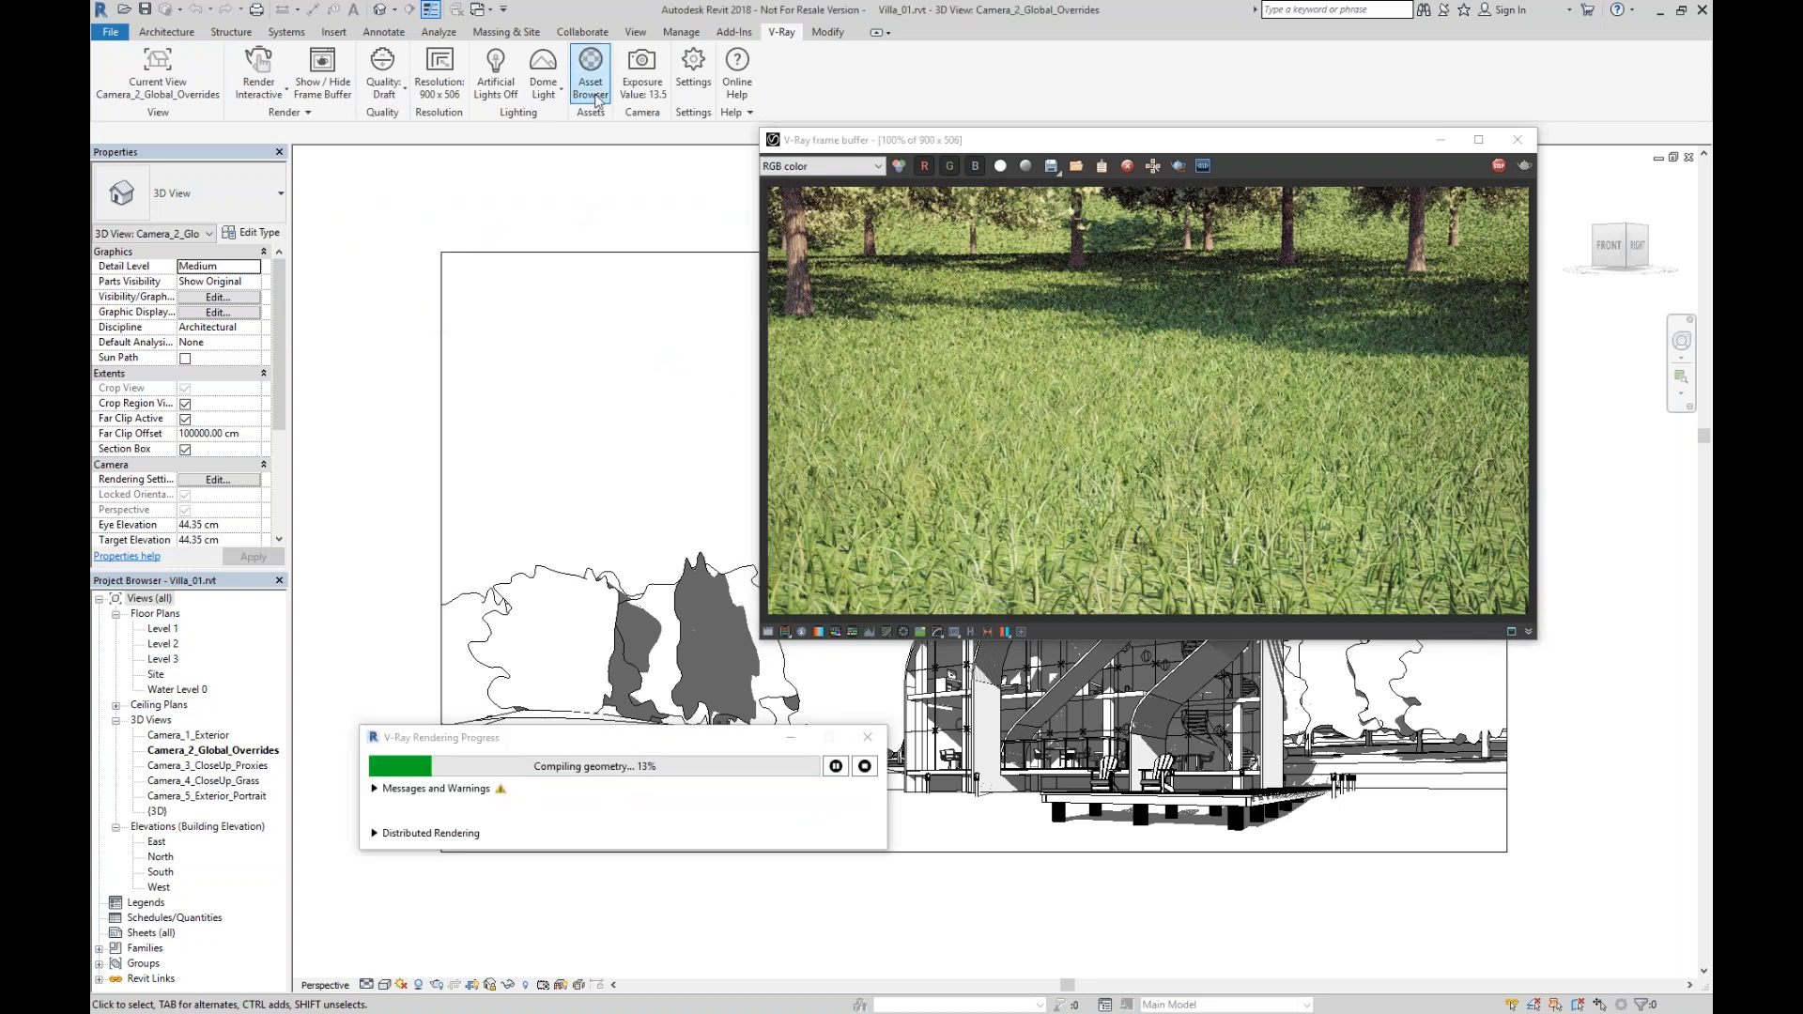
pyautogui.moveTo(552, 235); pyautogui.dragTo(535, 141)
pyautogui.moveTo(612, 585); pyautogui.dragTo(611, 638)
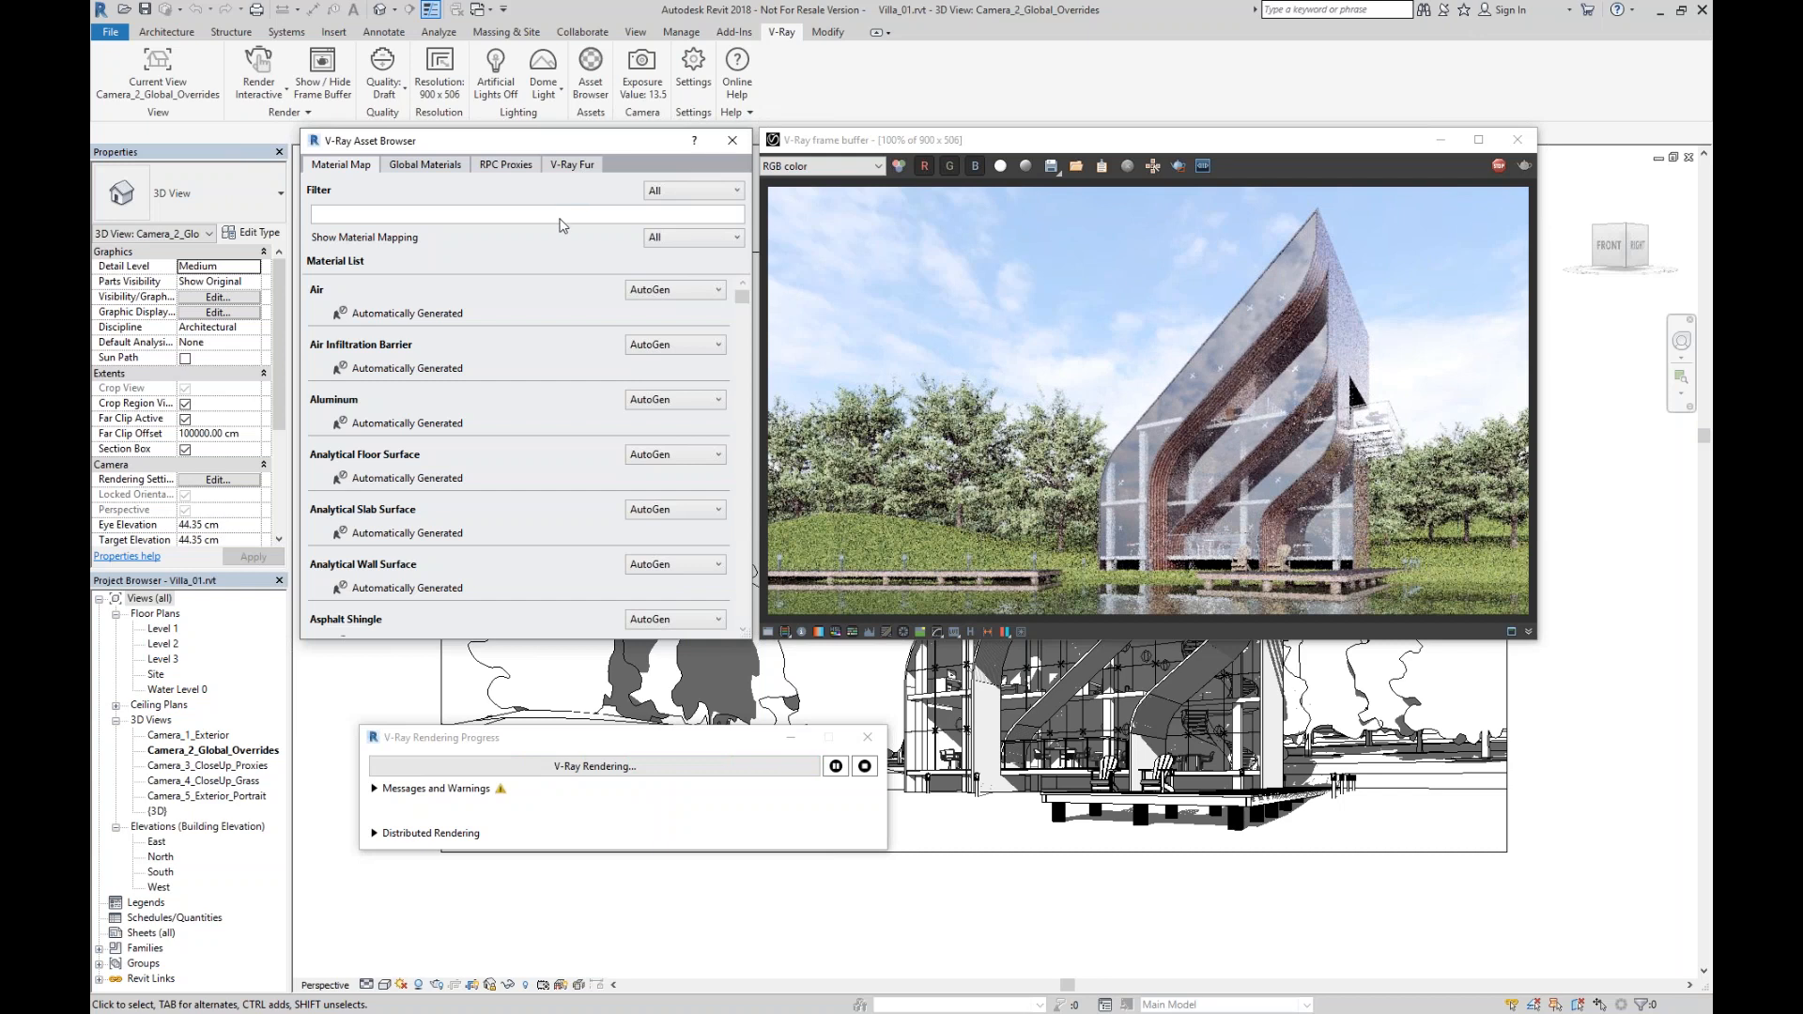
pyautogui.click(570, 167)
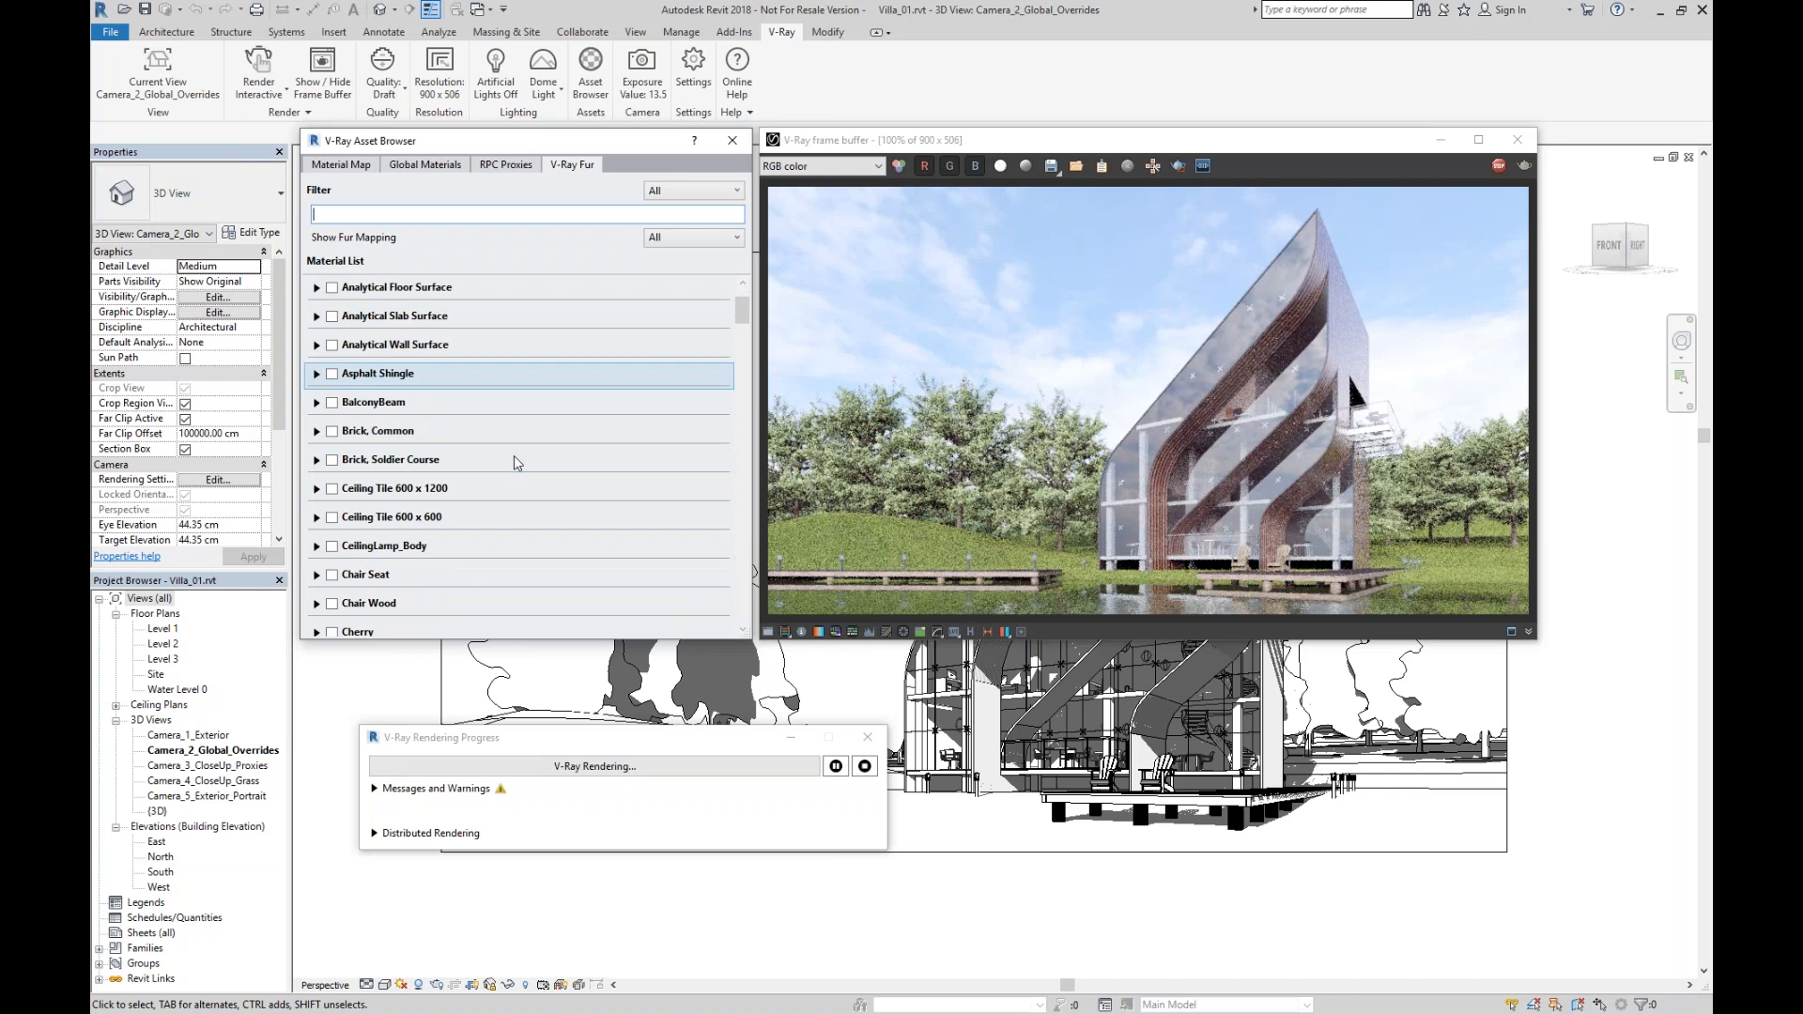
pyautogui.write('grass')
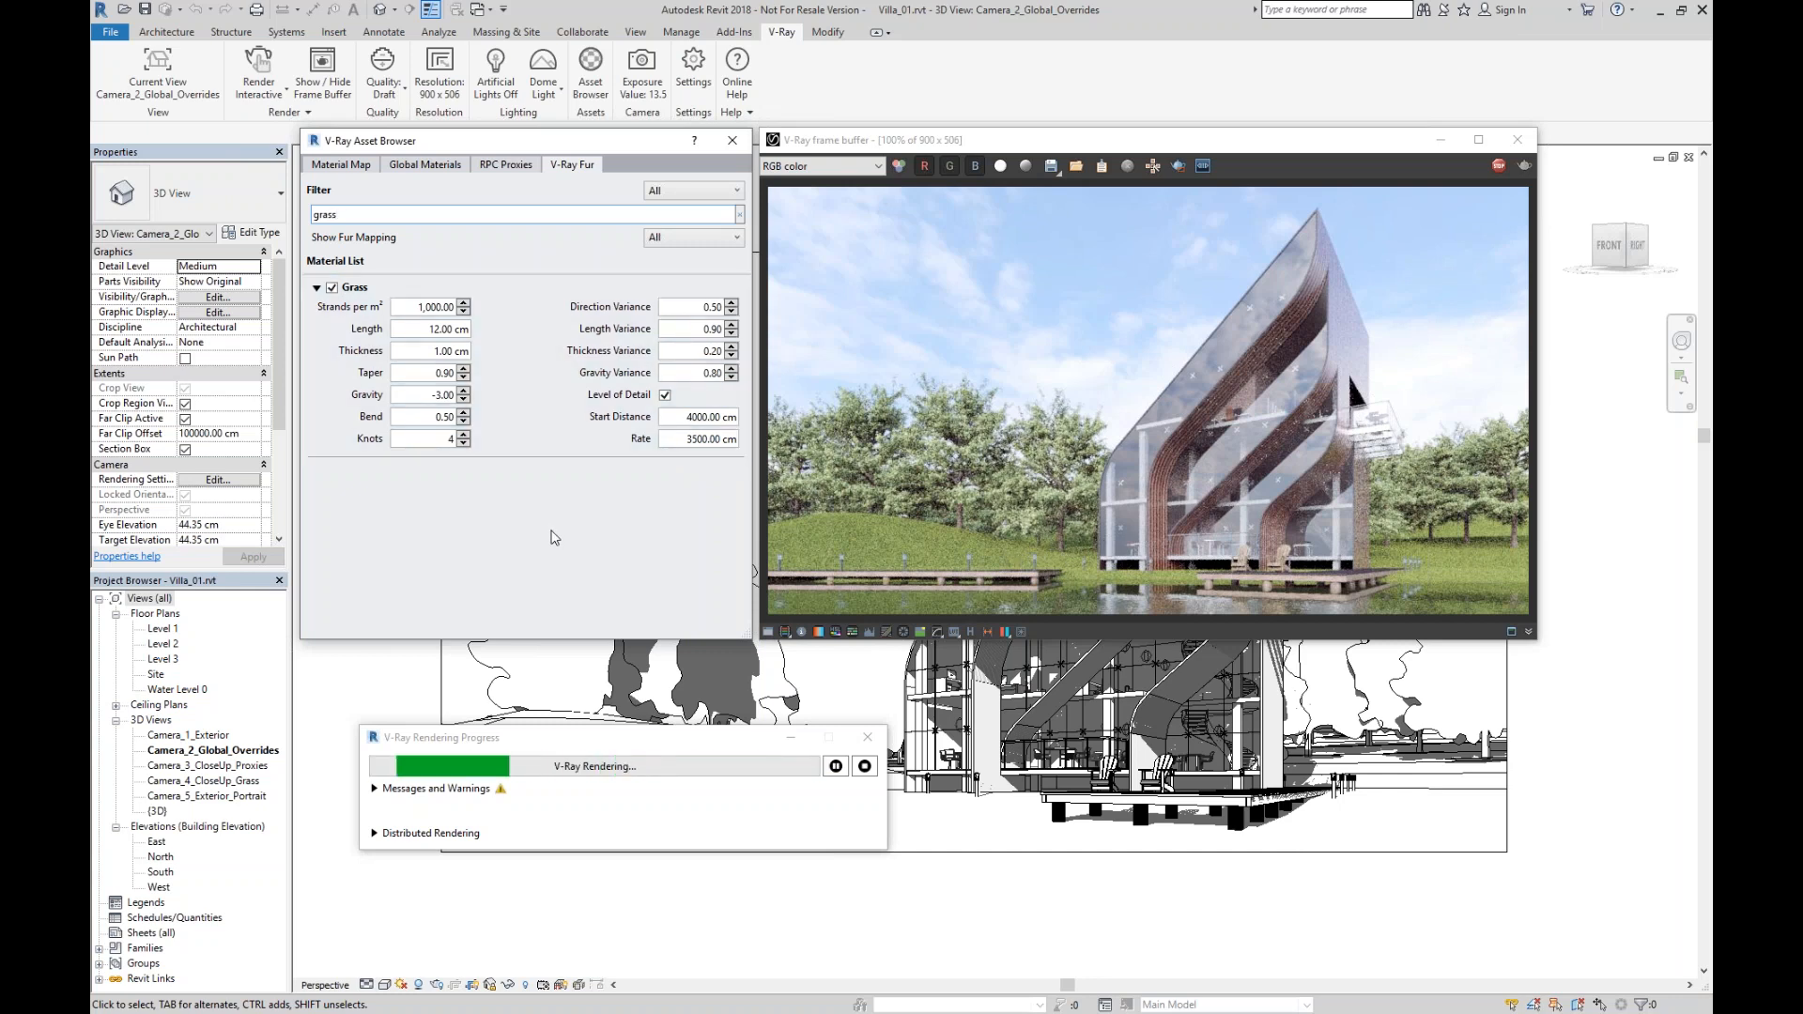
pyautogui.click(730, 142)
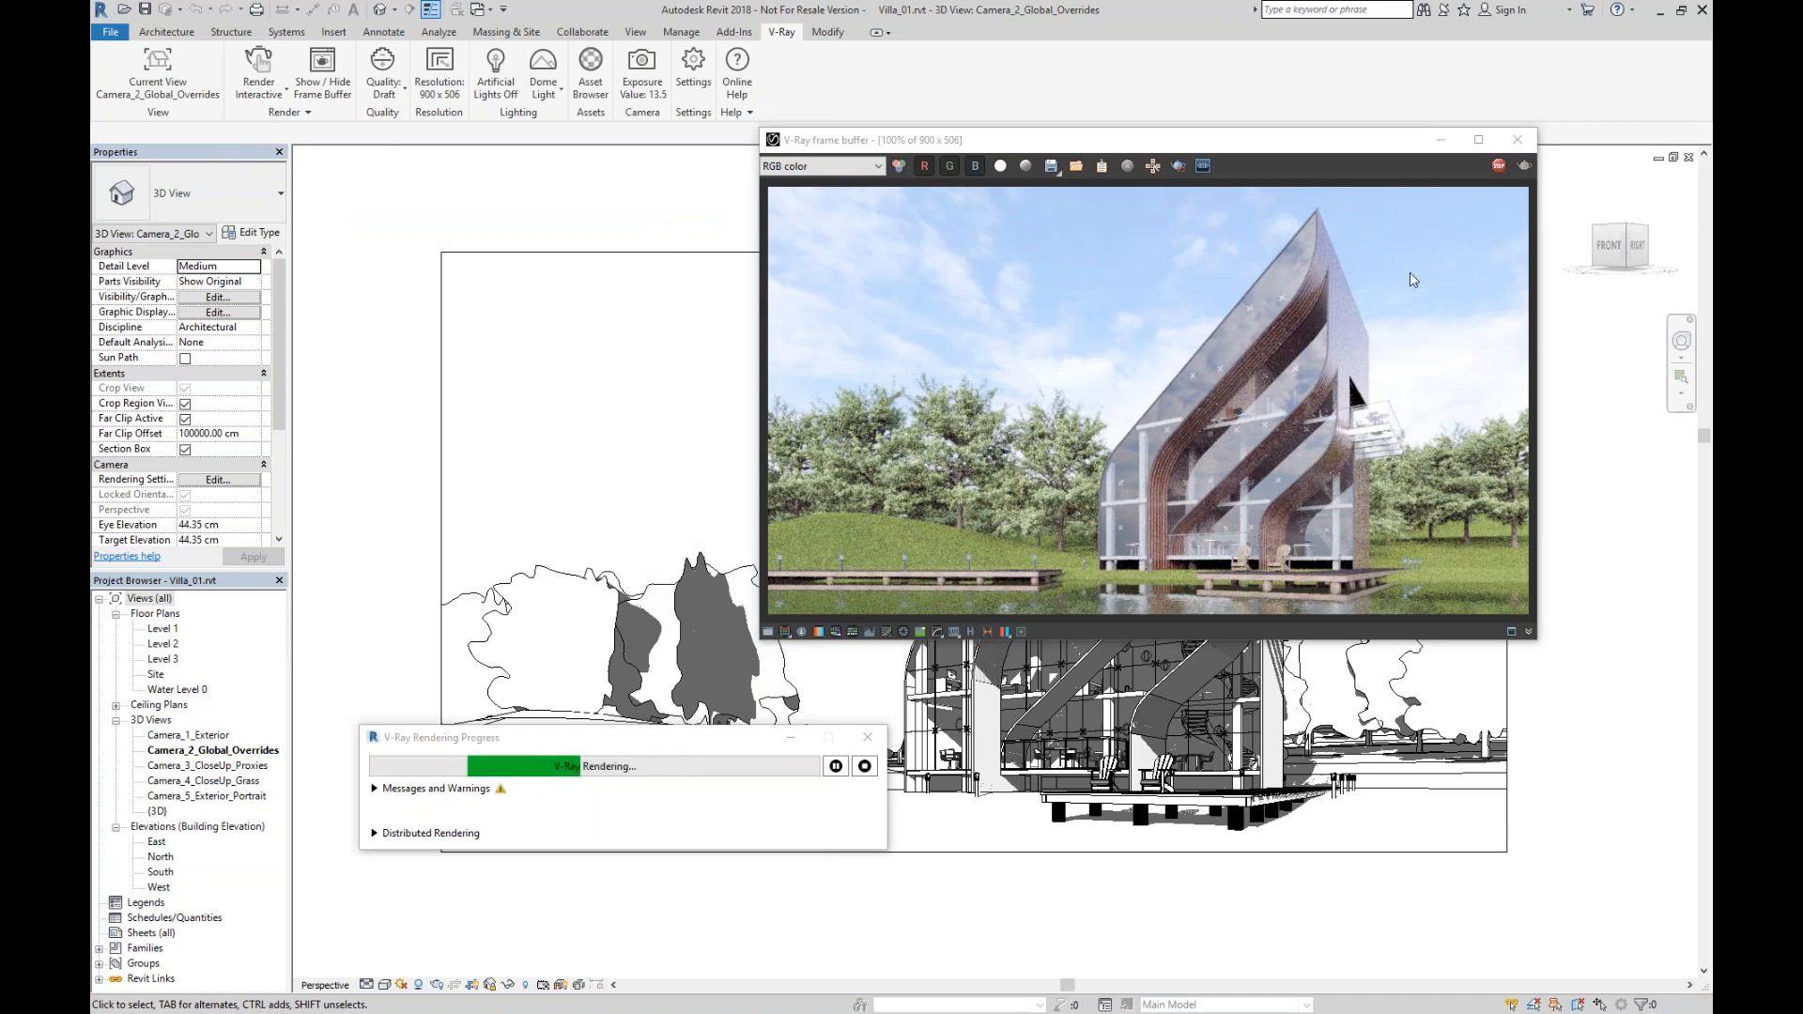
# Stop the render, choose Camera_1_Exterior as the V-Ray view, and start a new interactive render.
pyautogui.click(1499, 167)
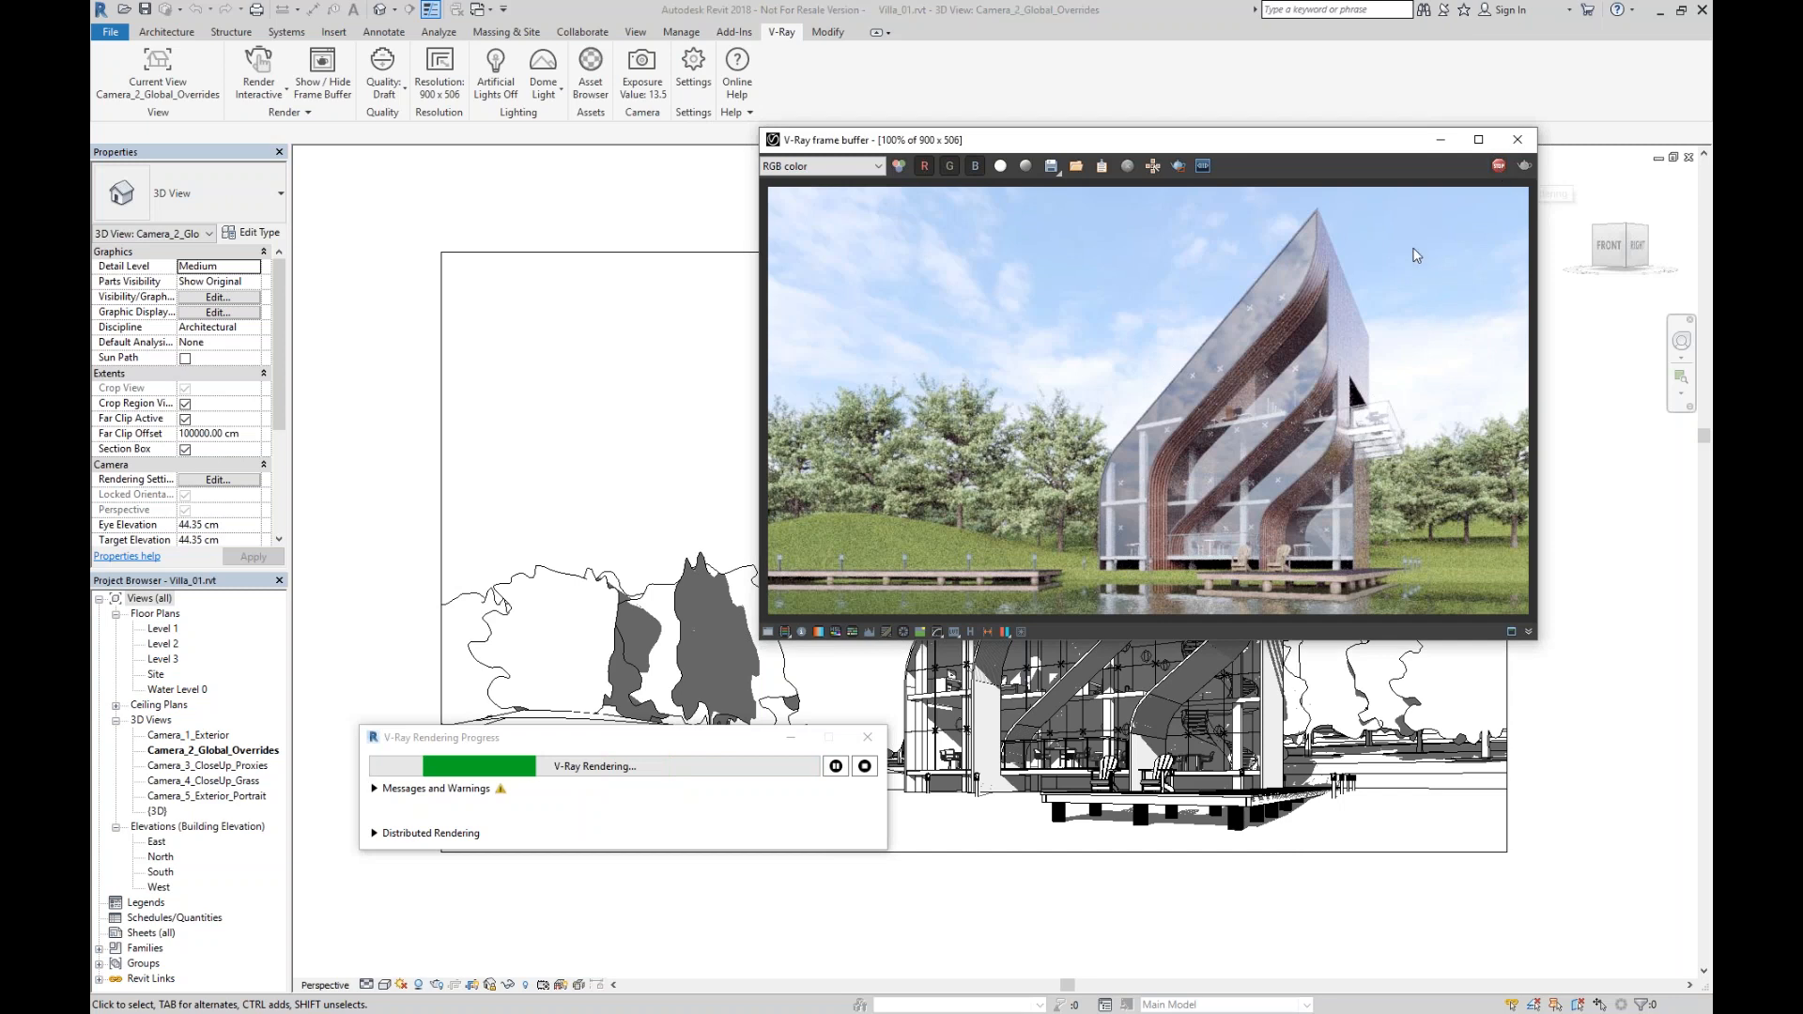
pyautogui.click(174, 90)
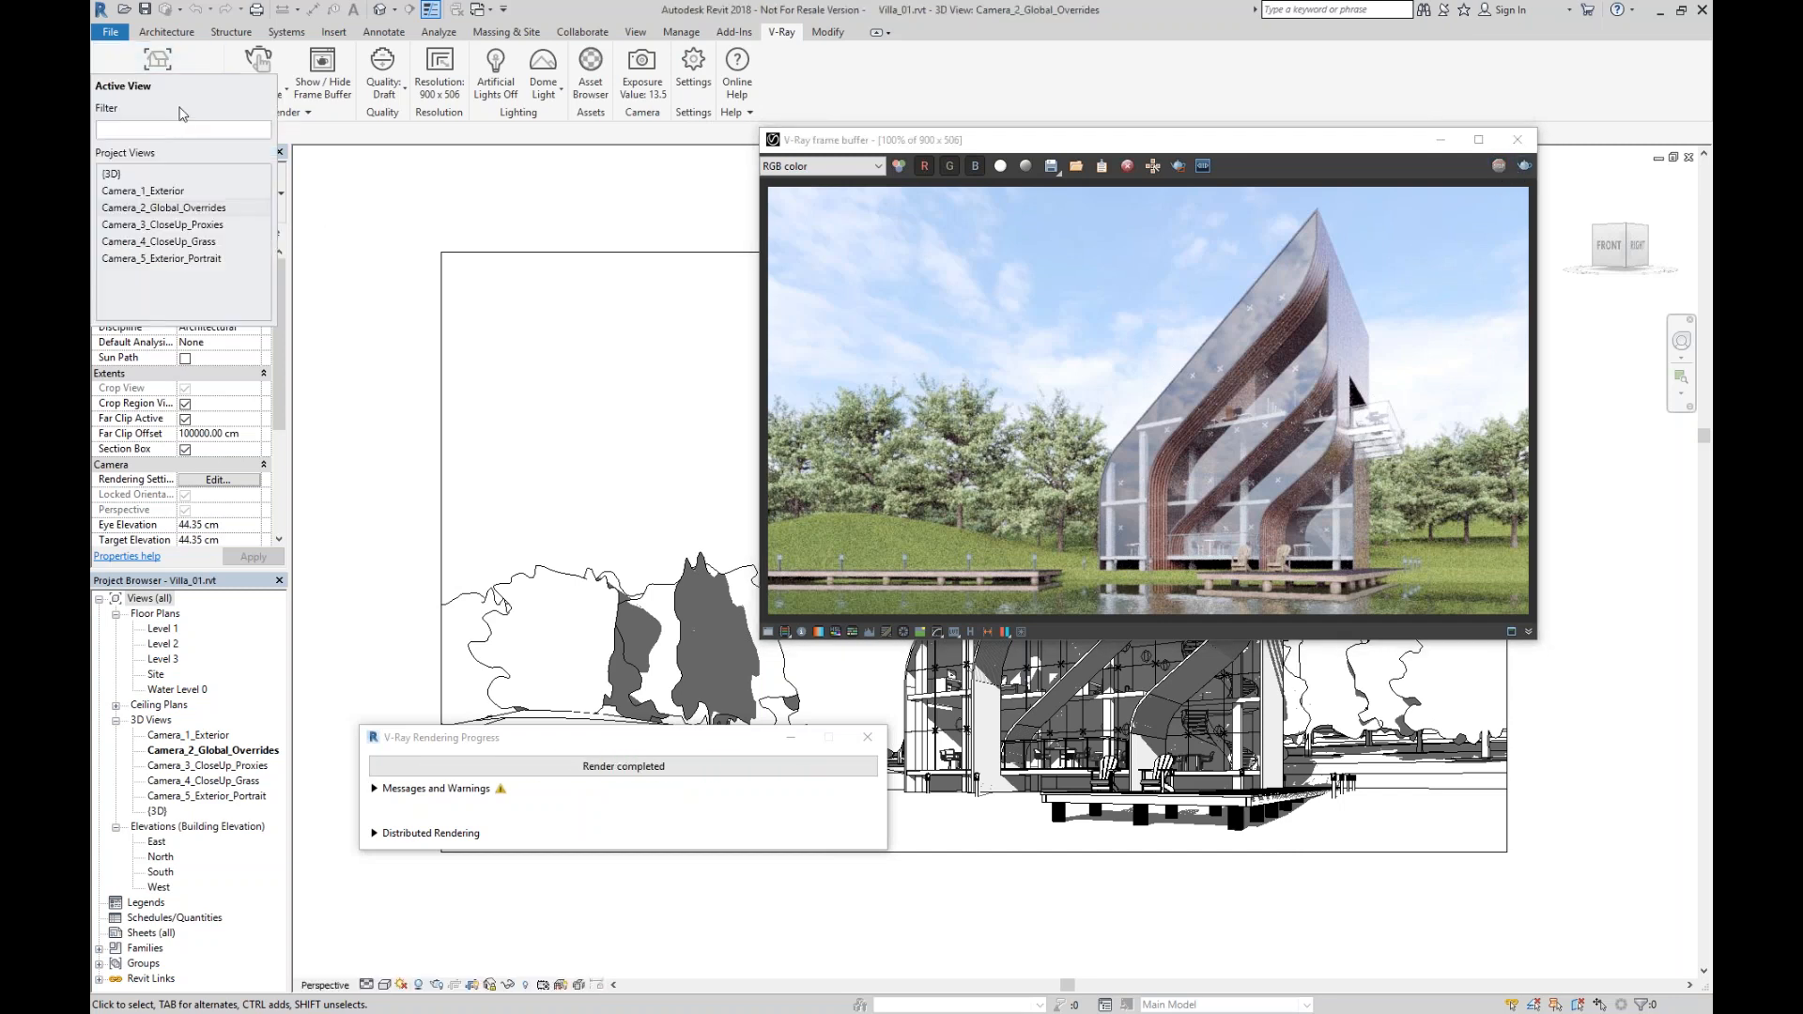
pyautogui.click(163, 192)
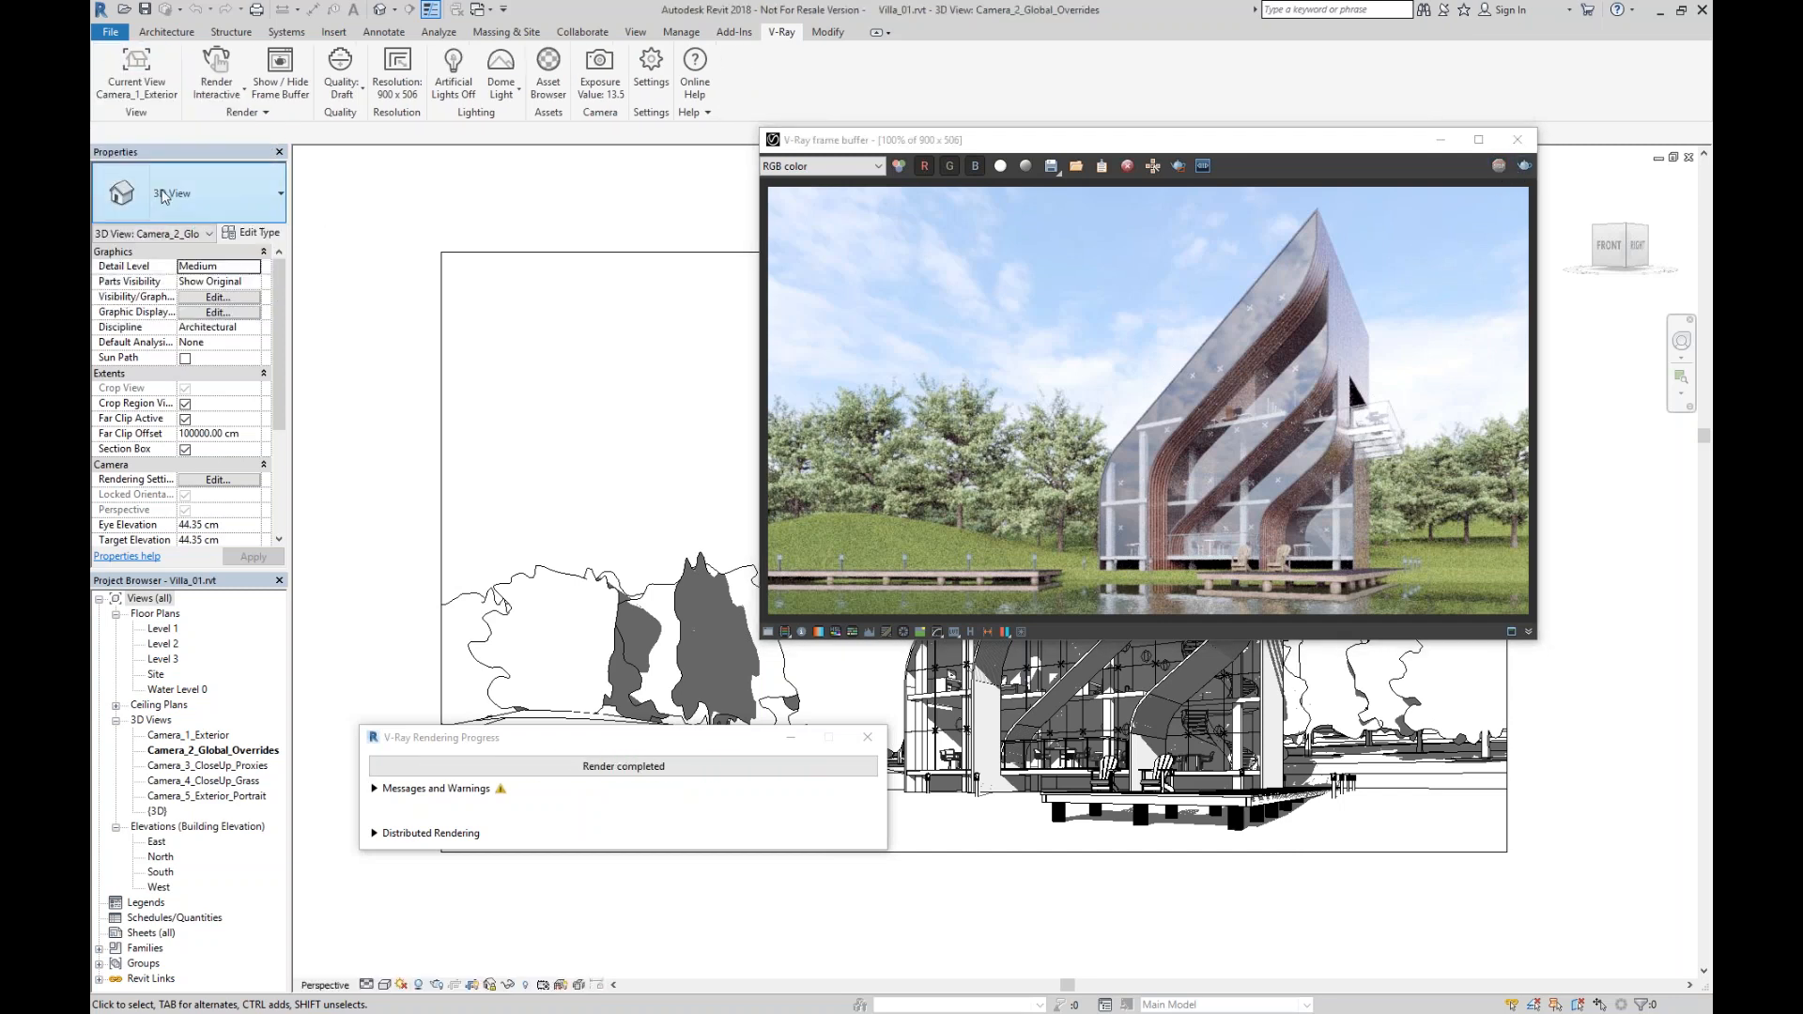
pyautogui.click(216, 63)
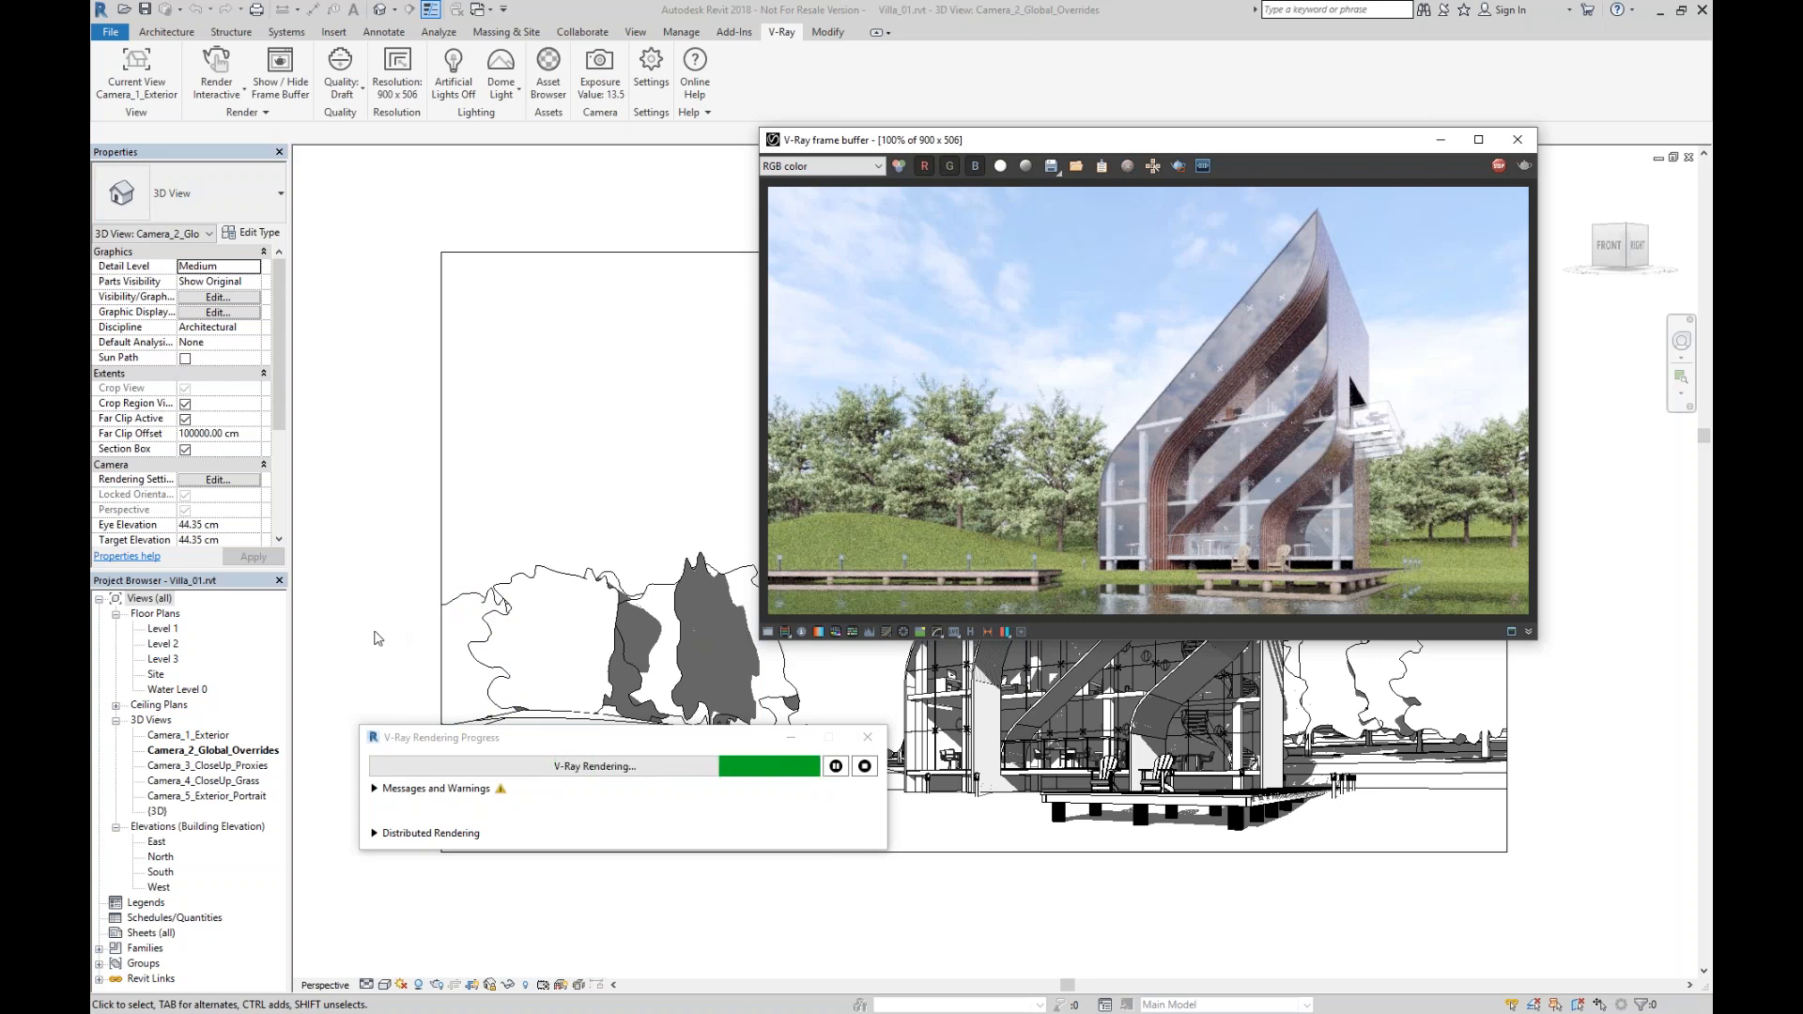
# Open the Camera_1_Exterior 3D view with its full frame visible, clear the progress window out of the way and close the Asset Browser.
pyautogui.click(548, 68)
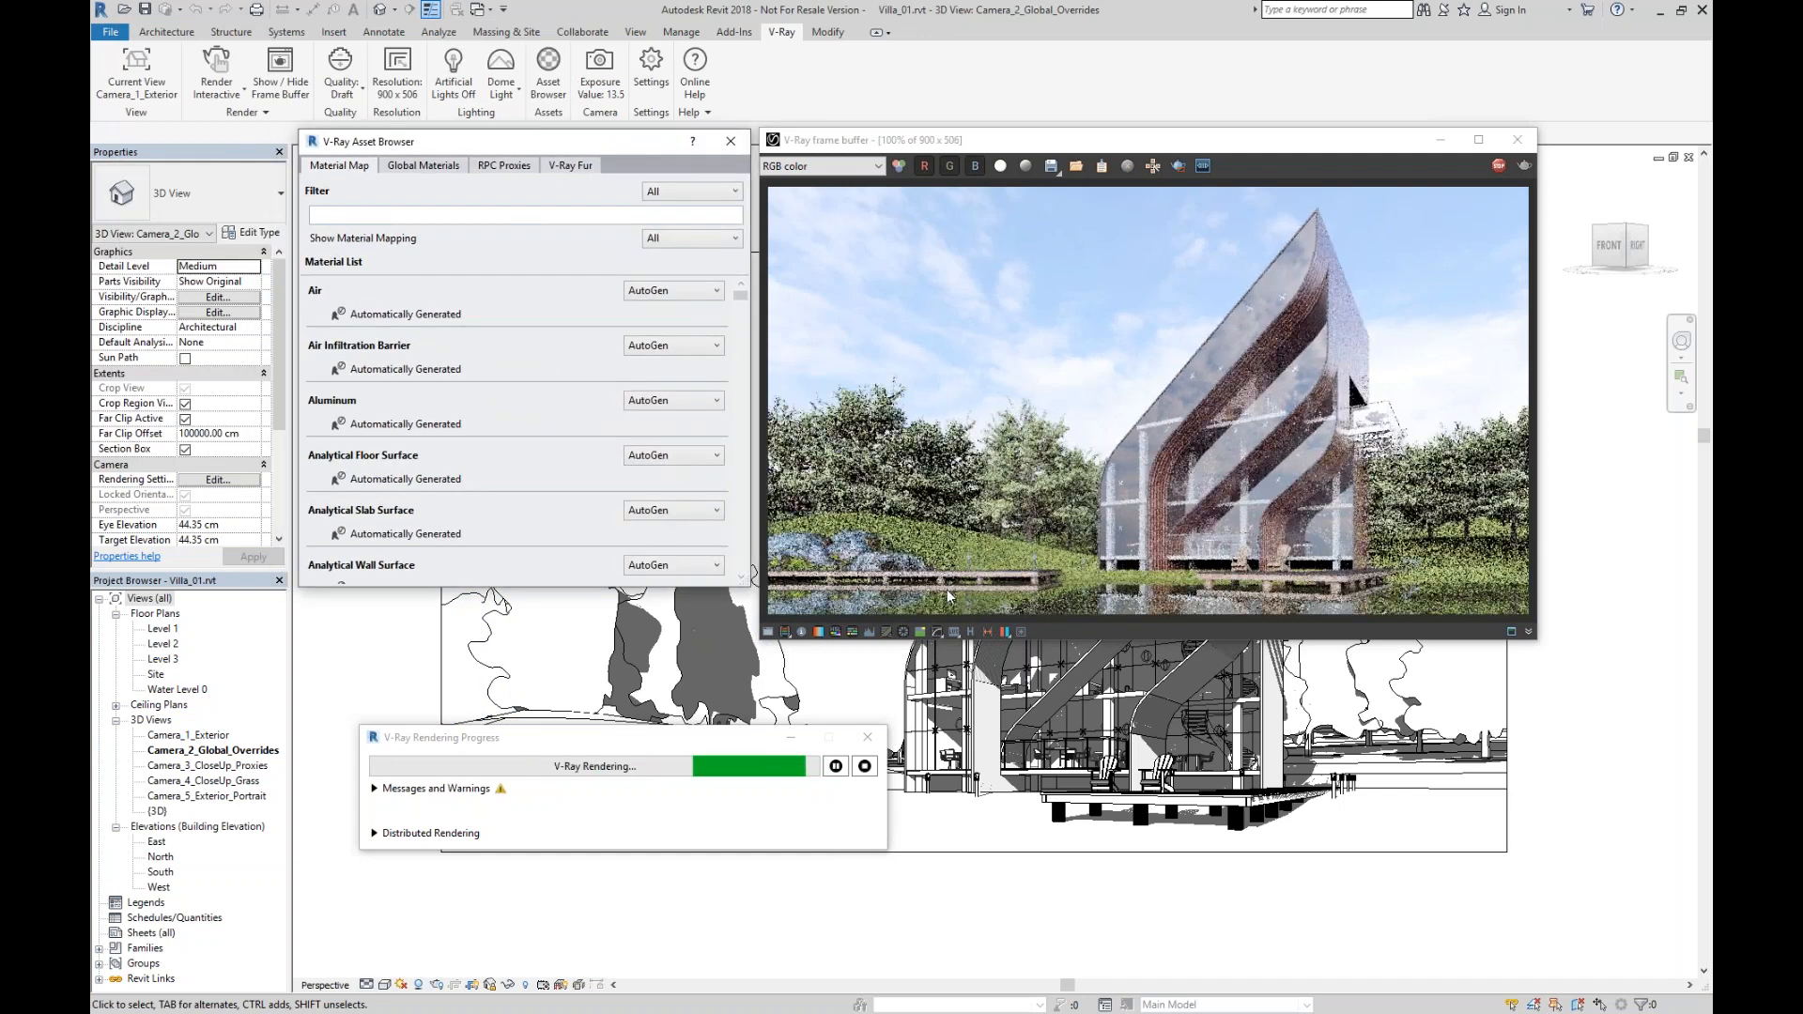
pyautogui.moveTo(654, 735); pyautogui.dragTo(485, 445)
pyautogui.doubleClick(193, 735)
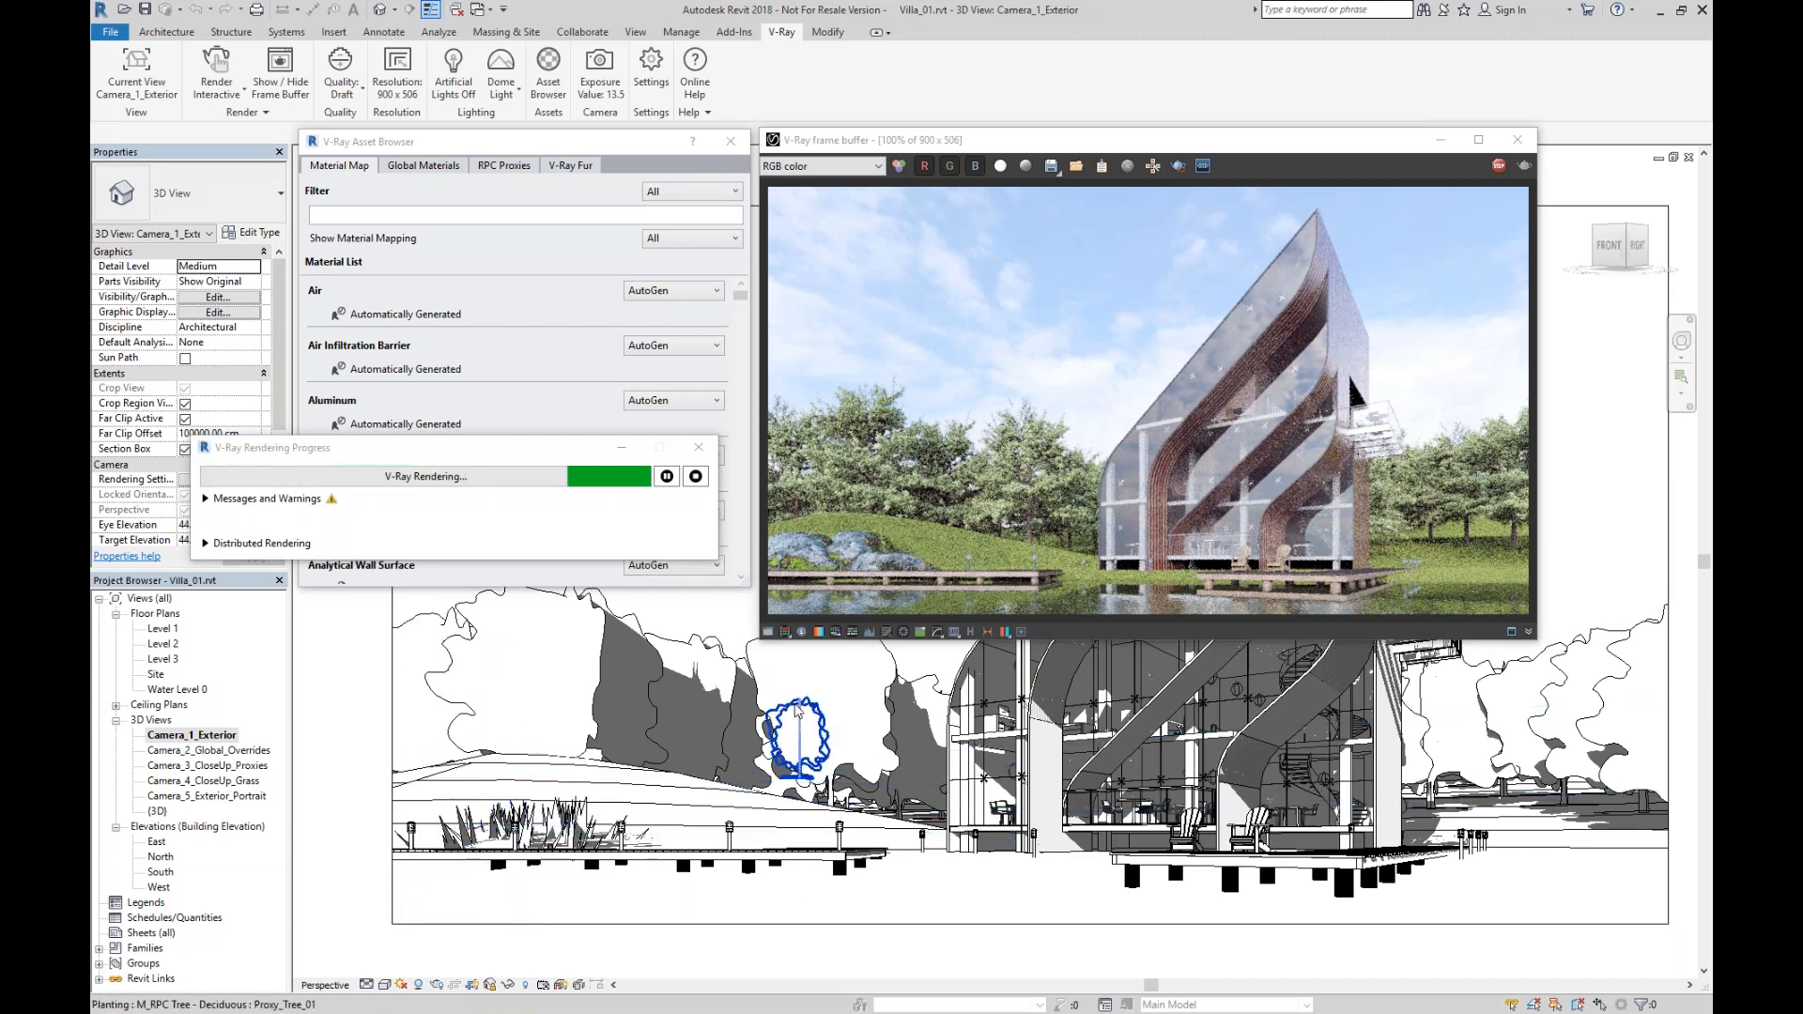
pyautogui.scroll(-2, 797, 704)
pyautogui.moveTo(886, 930); pyautogui.dragTo(873, 921, button='middle')
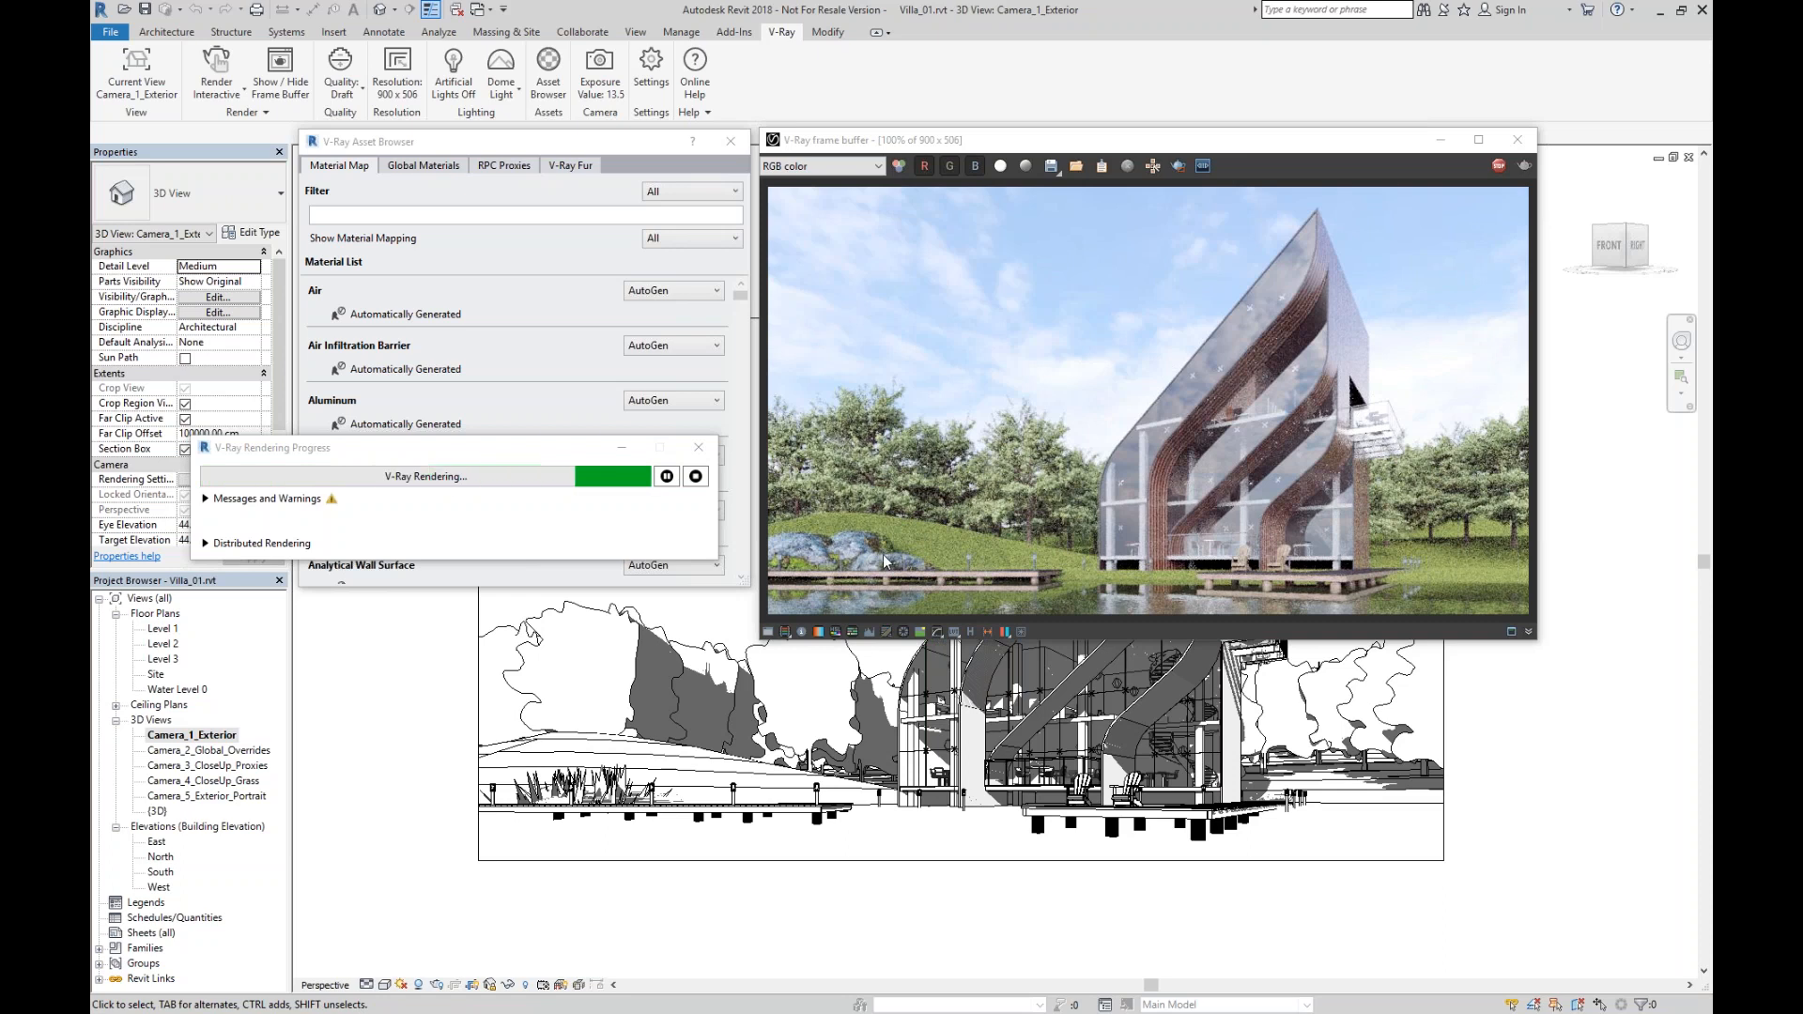
pyautogui.moveTo(524, 446); pyautogui.dragTo(590, 791)
pyautogui.click(730, 142)
# Reposition the frame buffer, show its color correction controls and look through the available corrections.
pyautogui.moveTo(1155, 148); pyautogui.dragTo(926, 153)
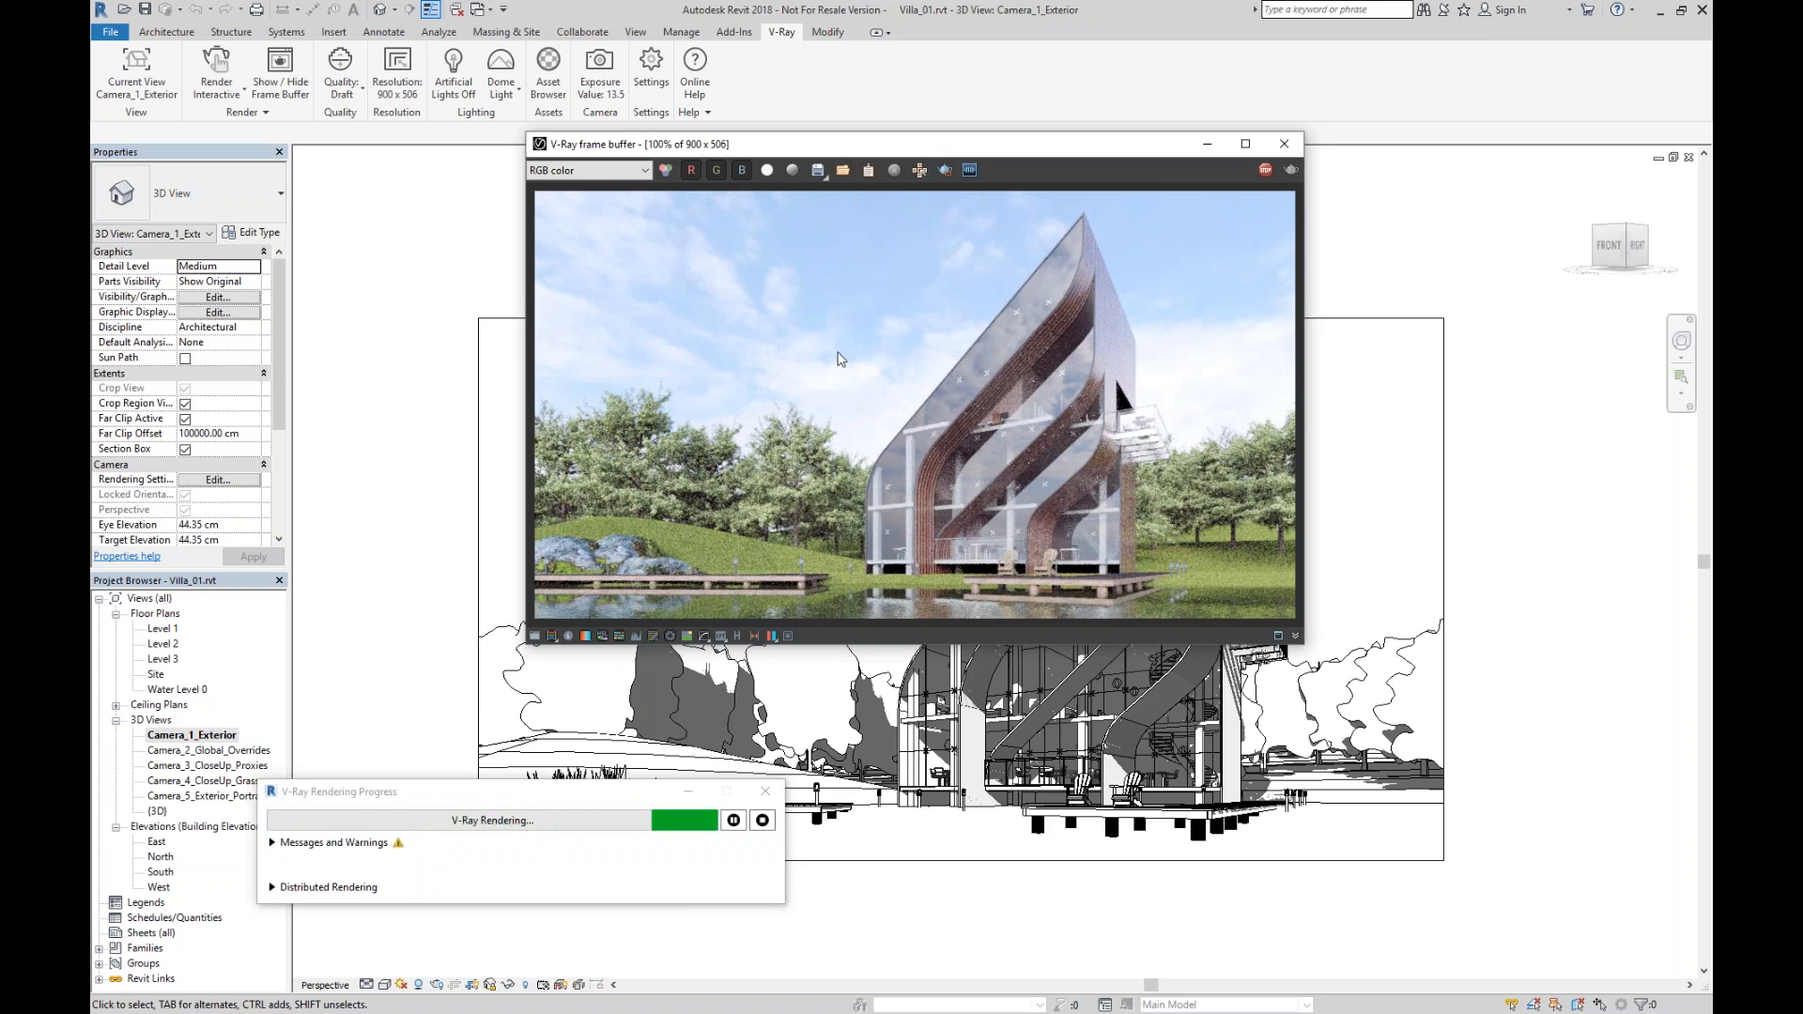
pyautogui.moveTo(887, 148); pyautogui.dragTo(787, 140)
pyautogui.click(435, 628)
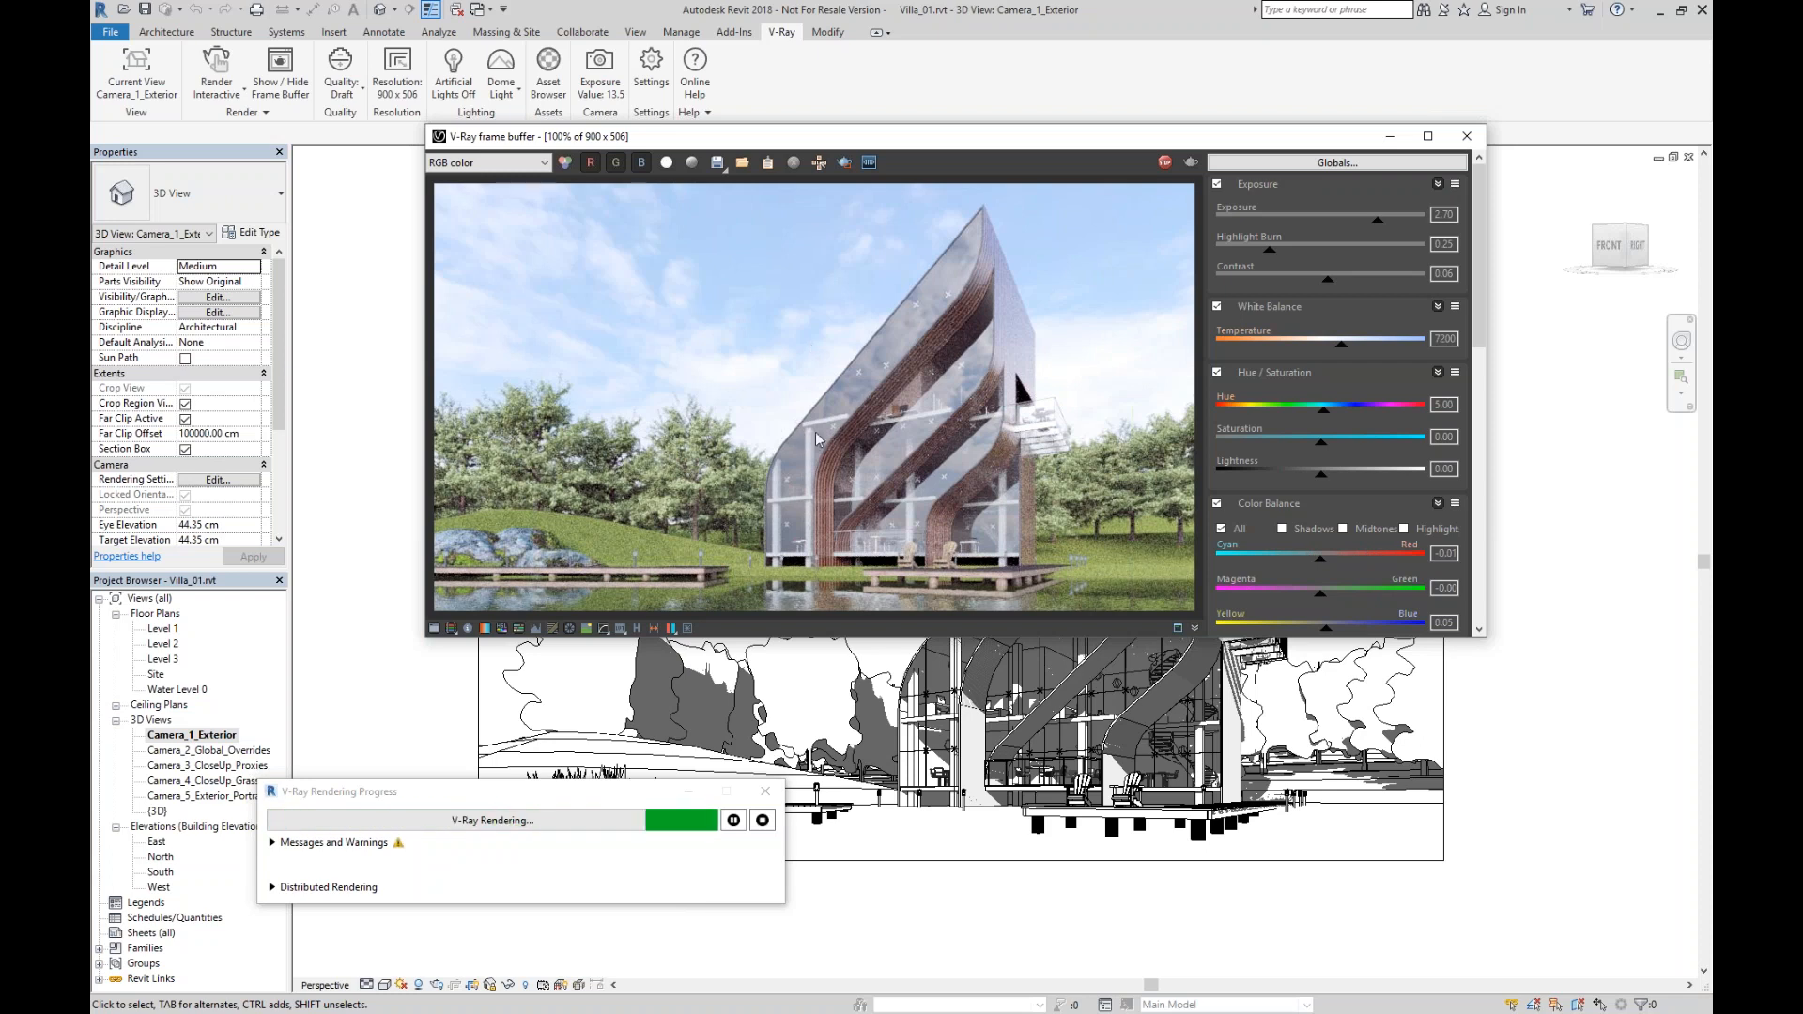
pyautogui.moveTo(1479, 289); pyautogui.dragTo(1458, 598)
pyautogui.scroll(10, 1458, 599)
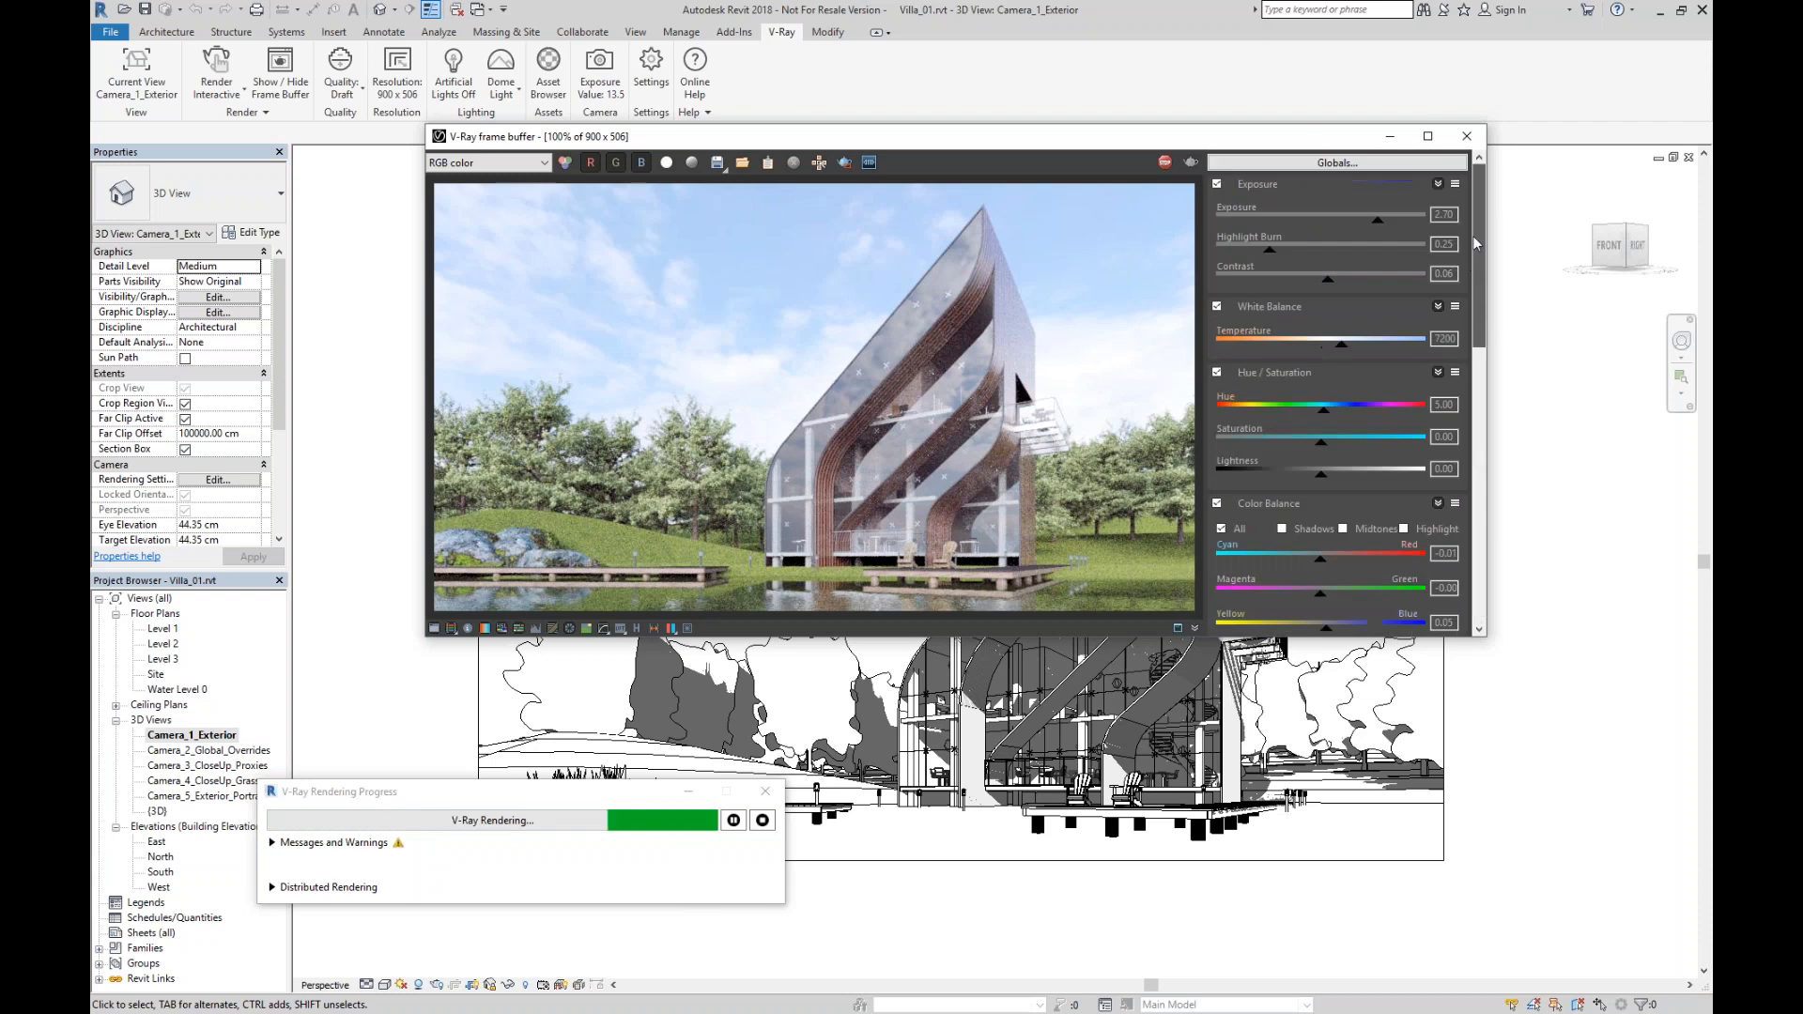
# Load a saved global color correction file from the Sample Project 02 folder in Volume (E:) > Revit into the frame buffer.
pyautogui.click(1337, 164)
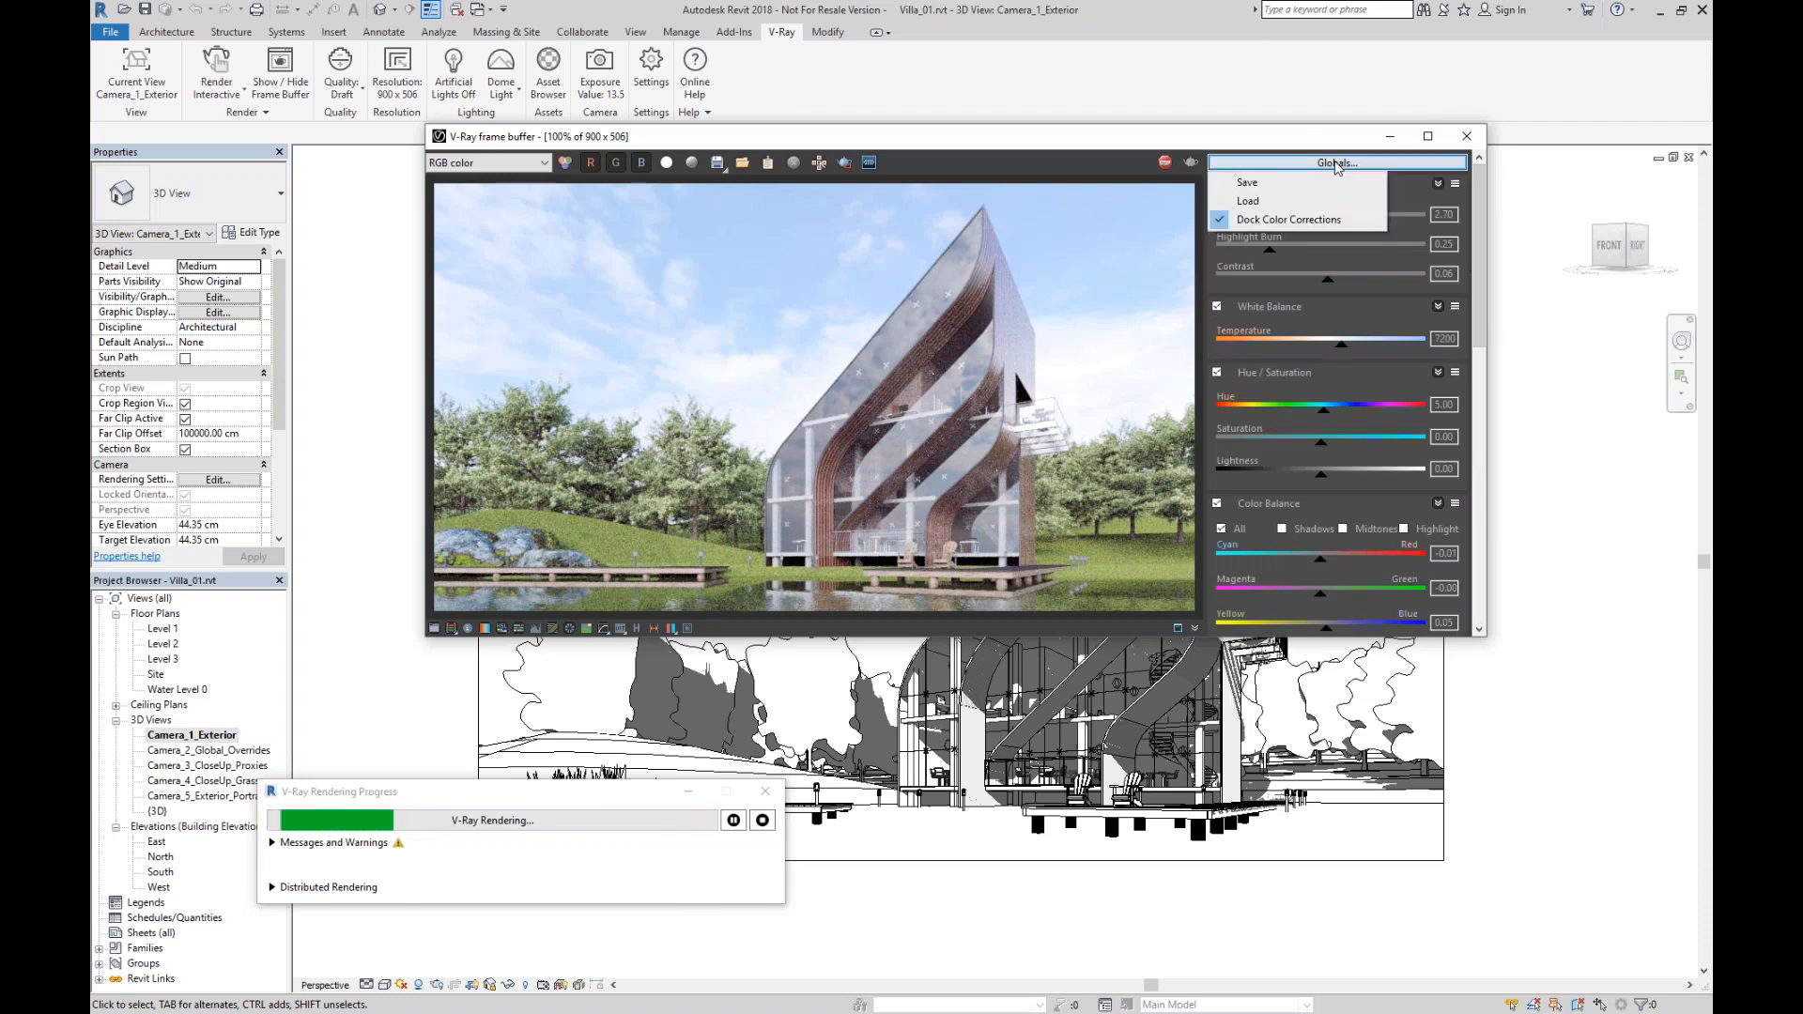
pyautogui.click(1242, 202)
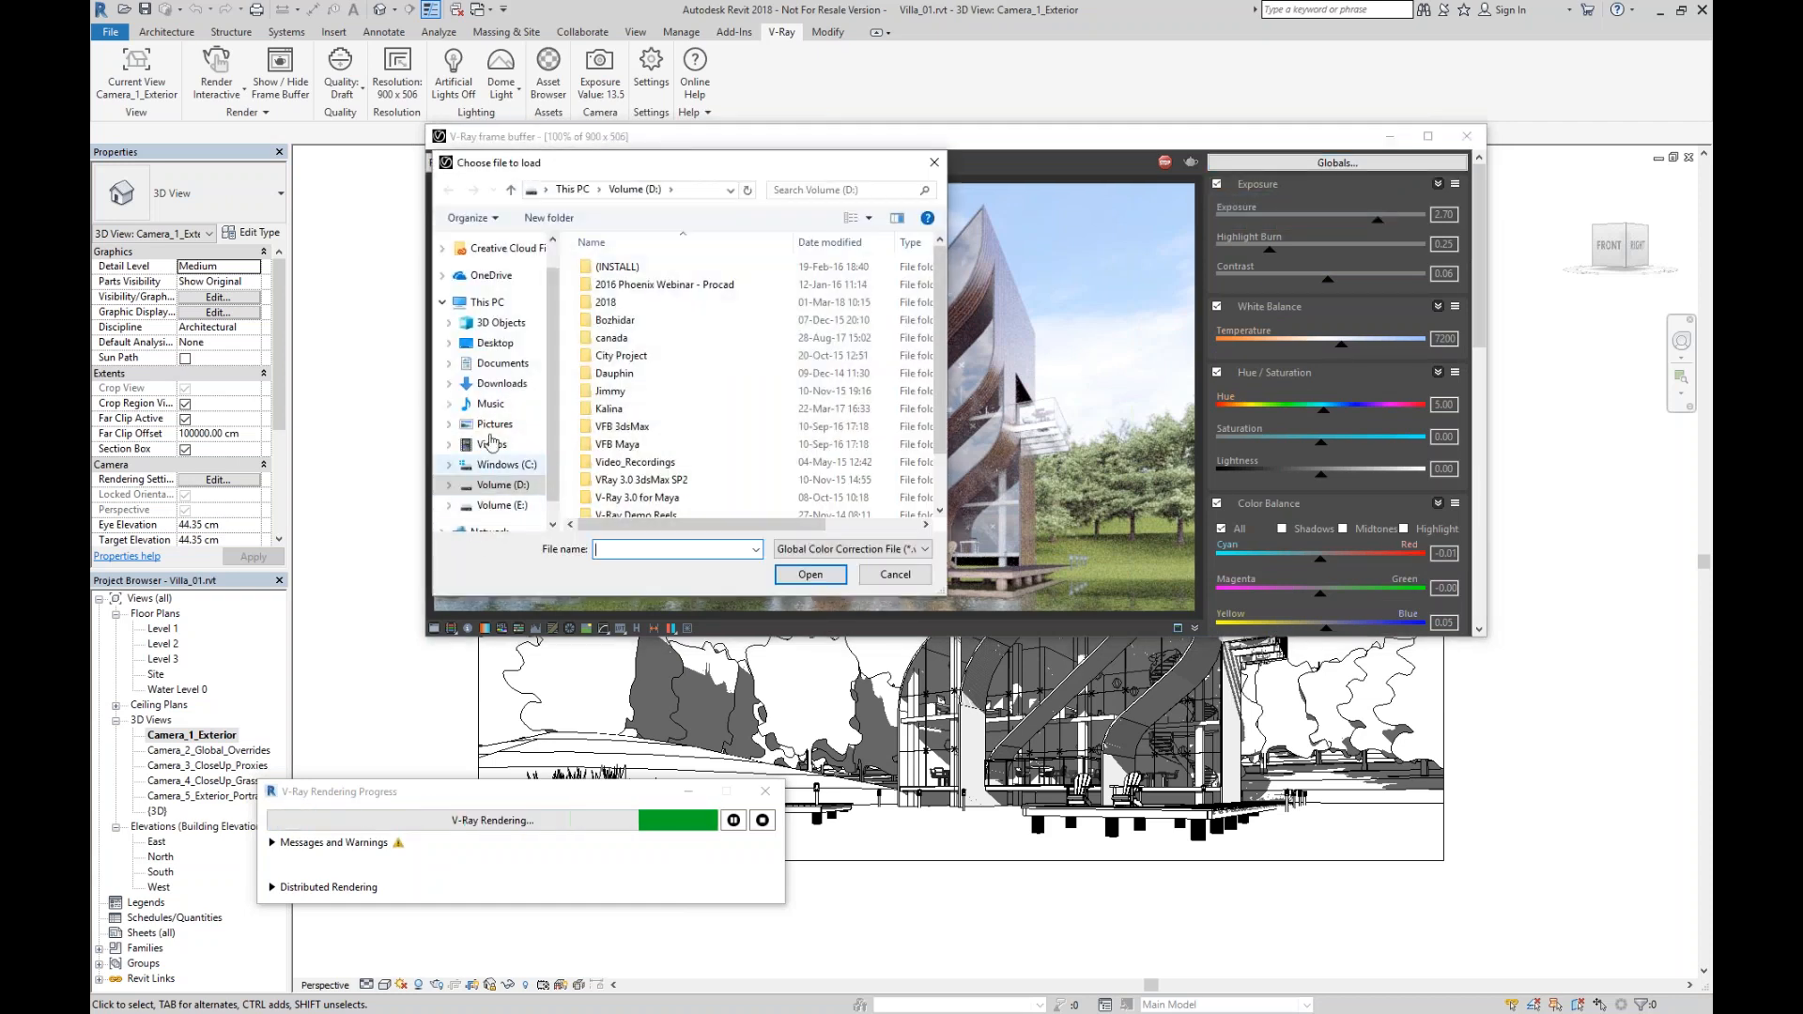
pyautogui.click(502, 505)
pyautogui.doubleClick(606, 426)
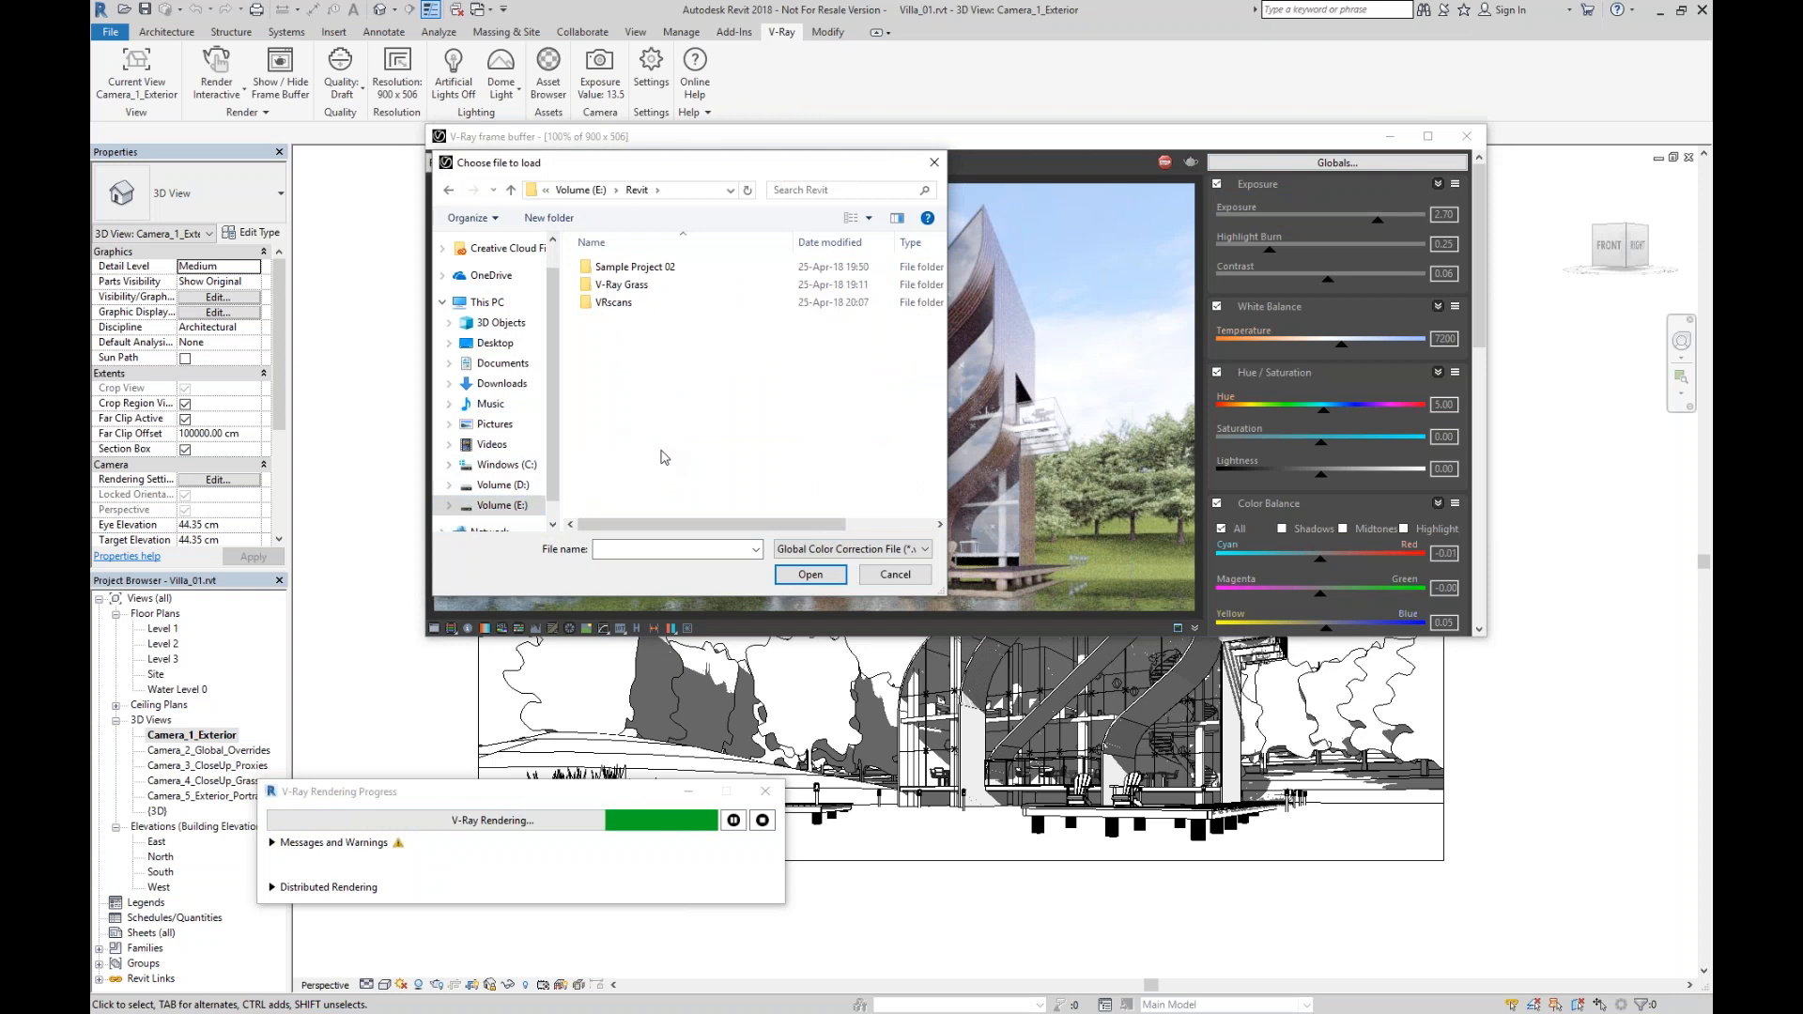
pyautogui.doubleClick(648, 268)
pyautogui.click(625, 356)
pyautogui.click(809, 575)
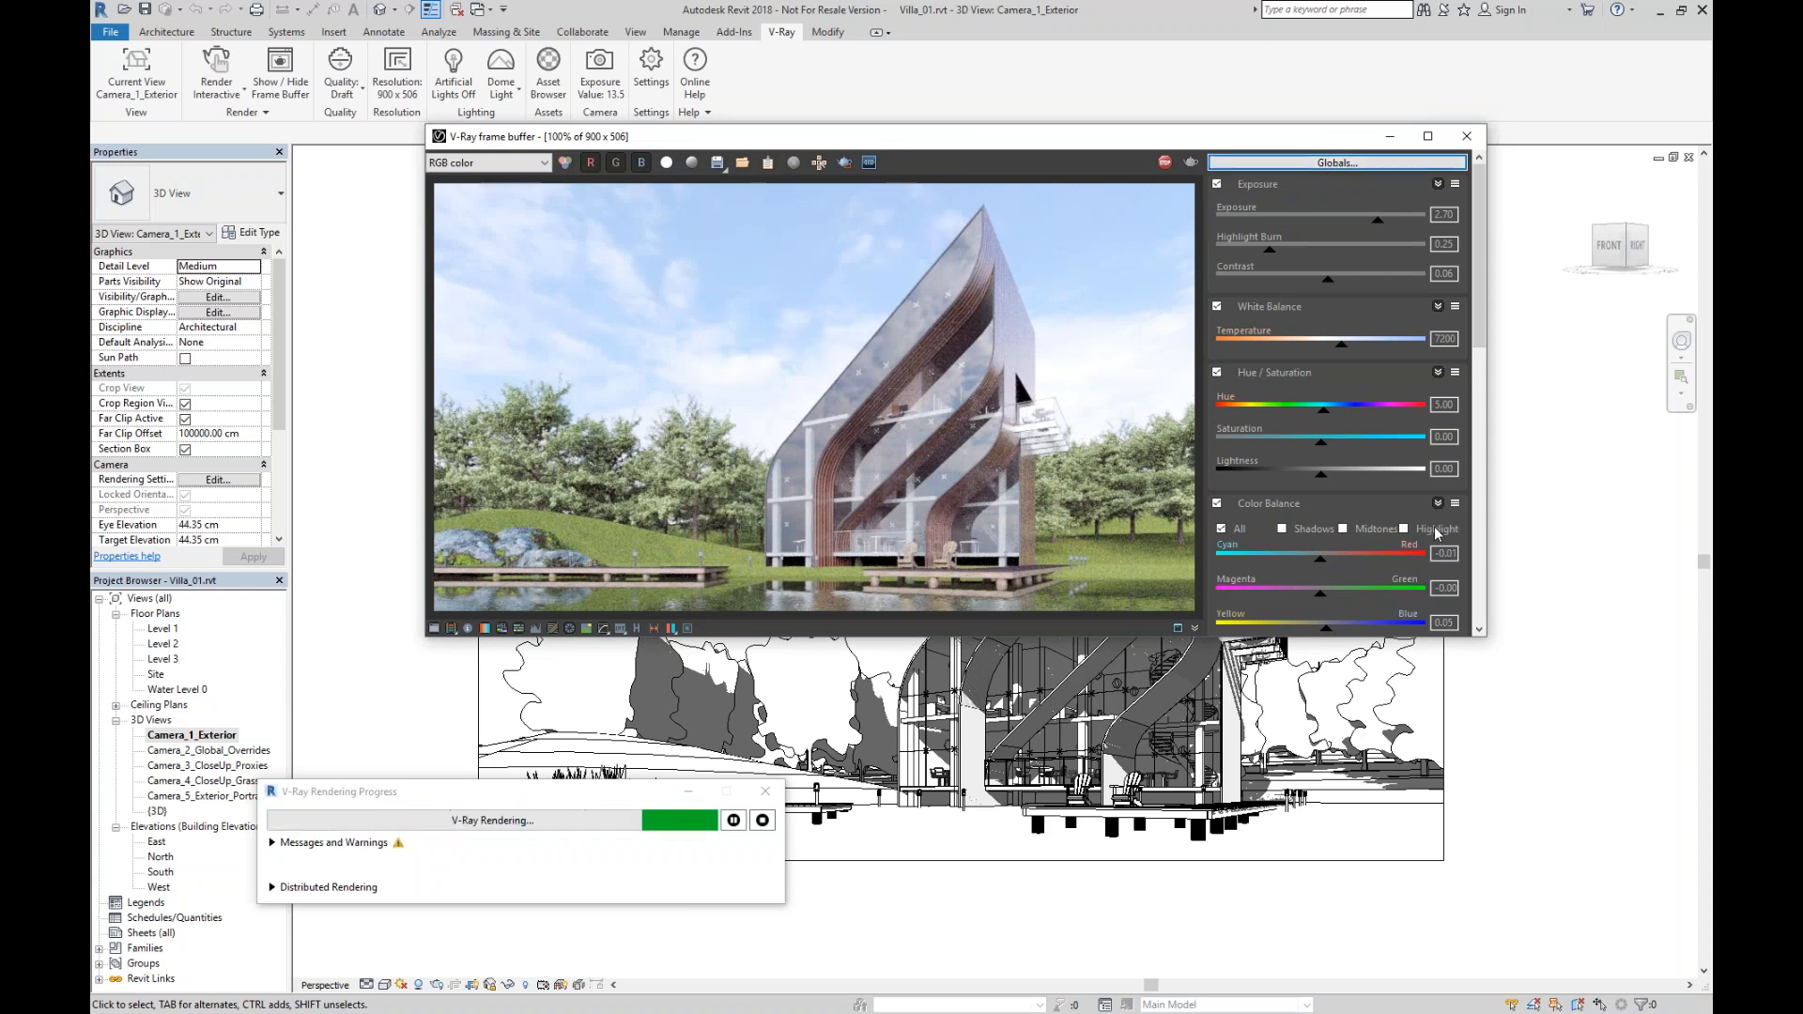
# Make room beside the frame buffer, show its render history and look through the stored renders.
pyautogui.moveTo(959, 144); pyautogui.dragTo(1035, 145)
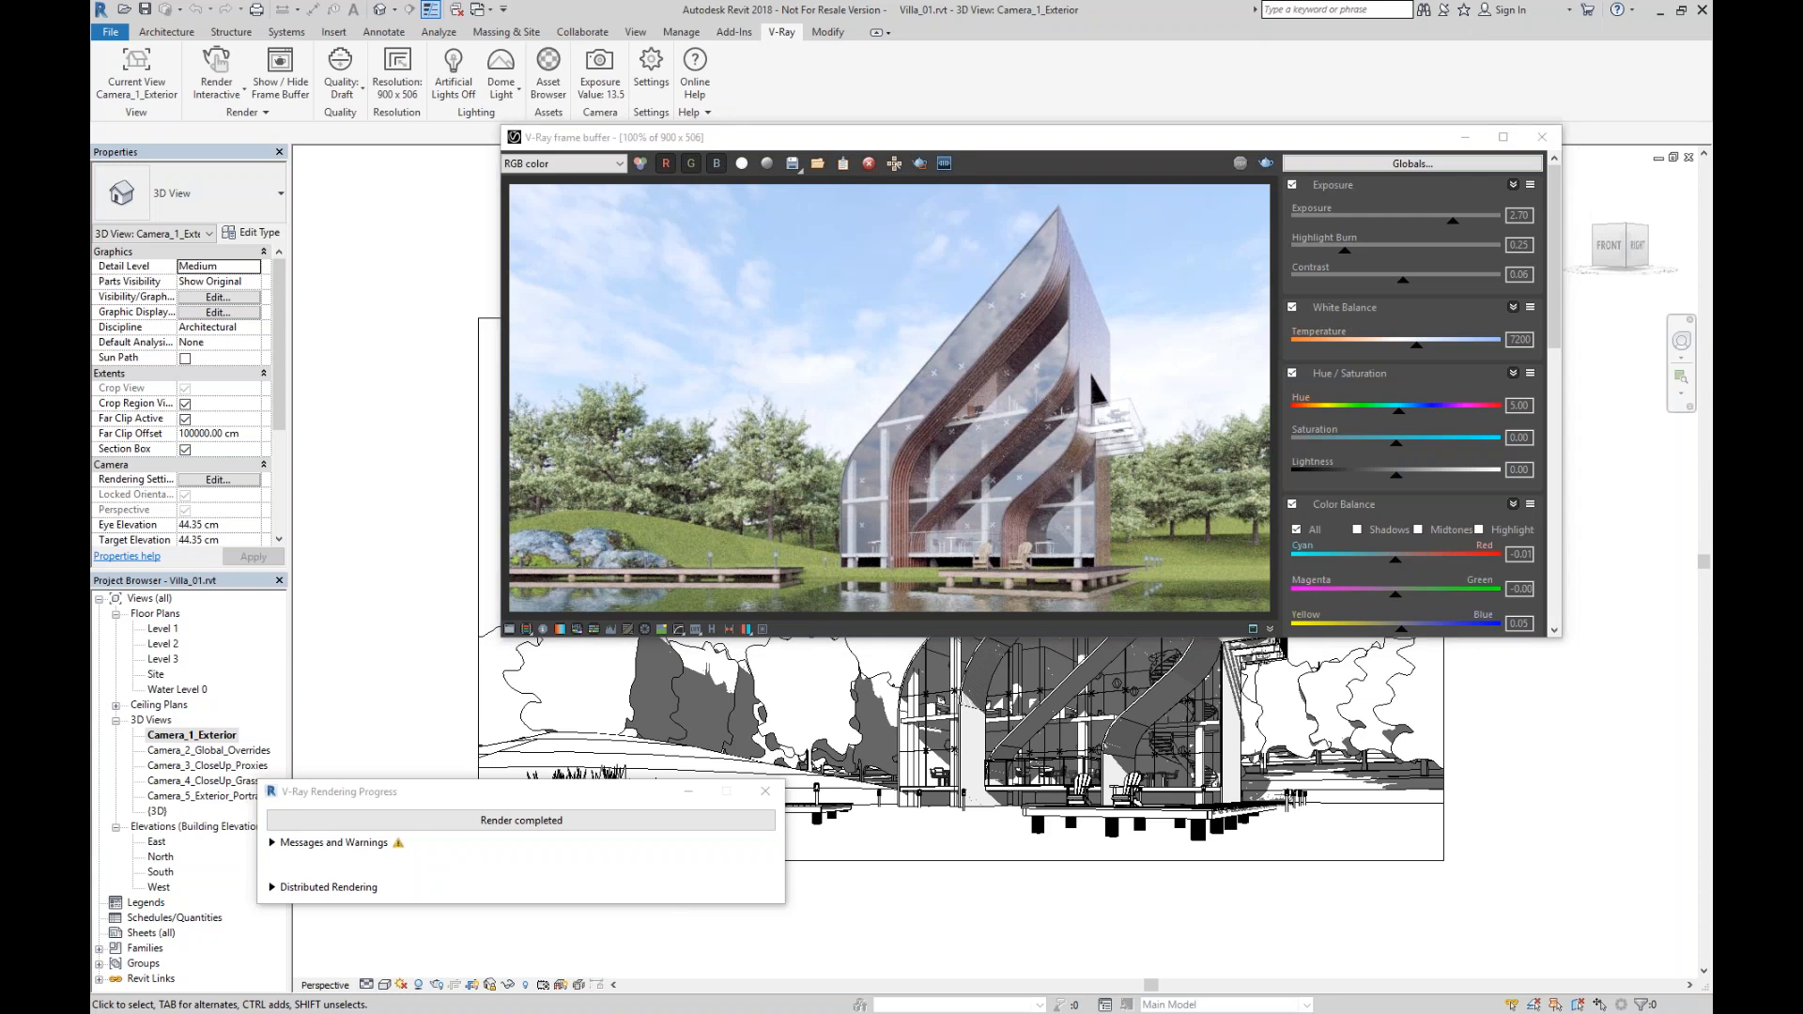
pyautogui.click(712, 630)
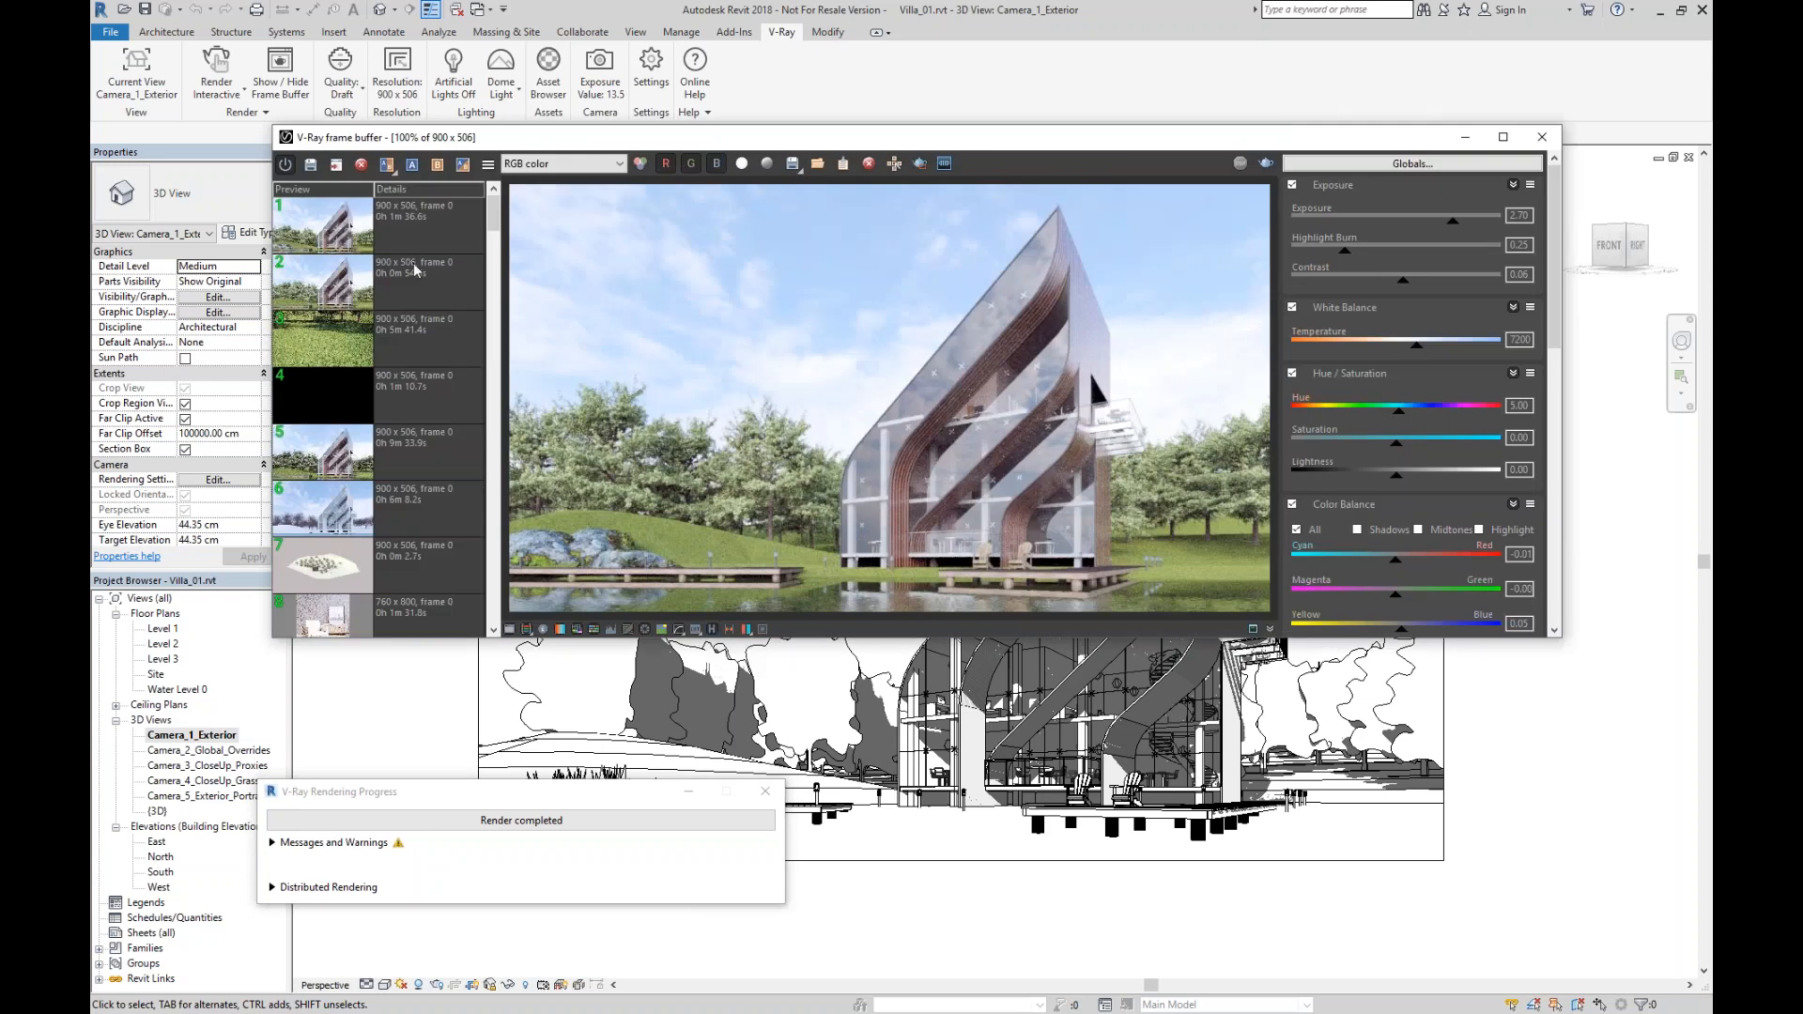
pyautogui.moveTo(493, 230)
pyautogui.mouseDown()
pyautogui.moveTo(483, 350)
pyautogui.moveTo(498, 203)
pyautogui.mouseUp()
pyautogui.moveTo(493, 208); pyautogui.dragTo(490, 616)
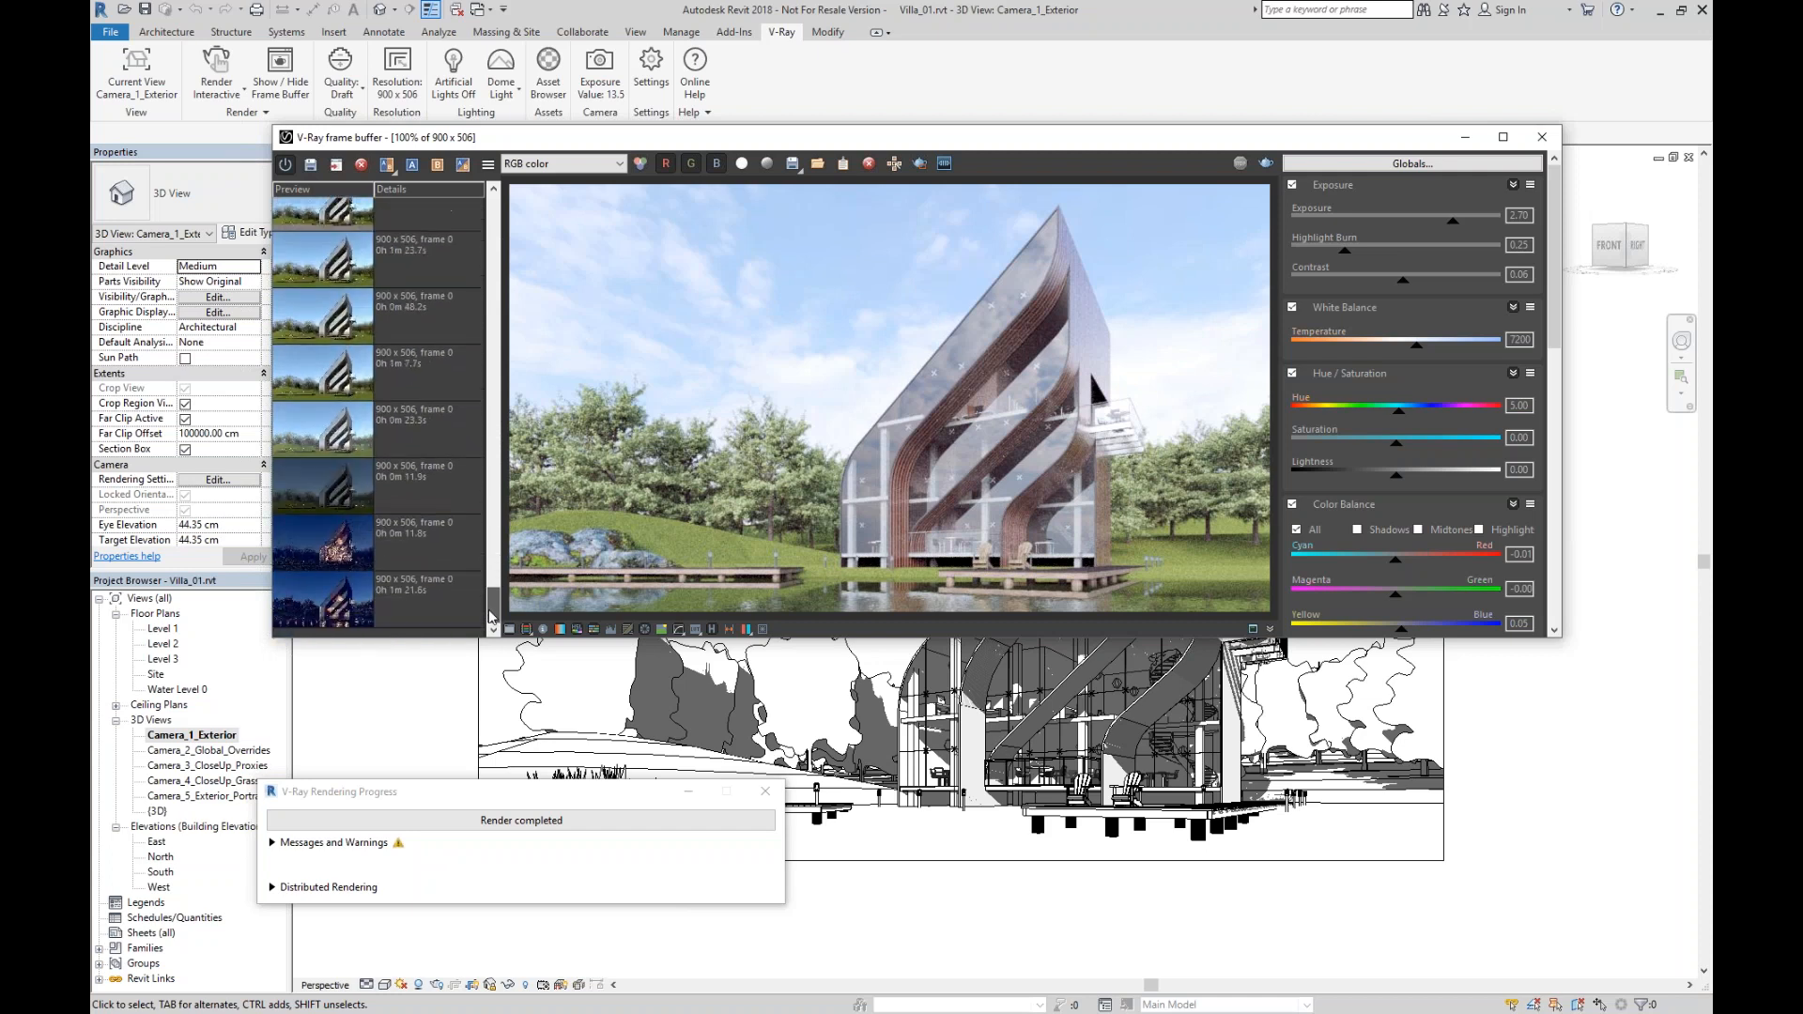
# Set the render history directory to the VFB history folder in Volume (E:) > Revit > Sample Project 02.
pyautogui.click(487, 165)
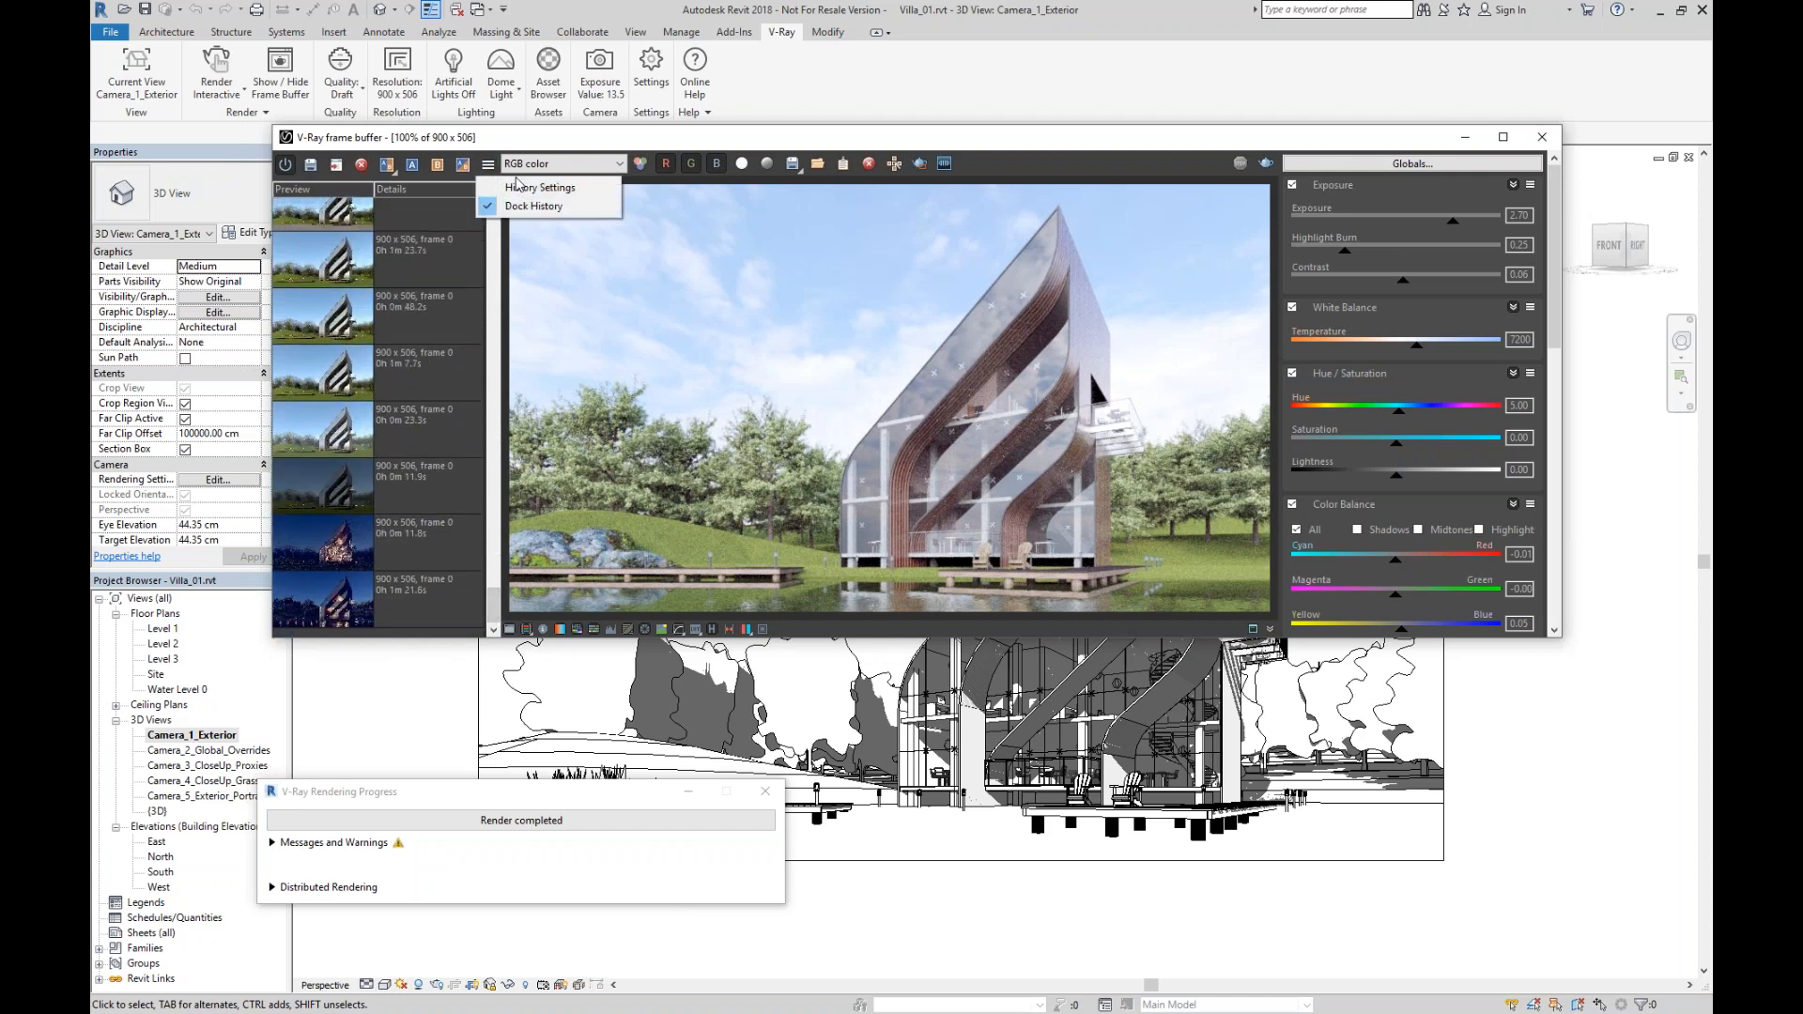
pyautogui.click(526, 186)
pyautogui.moveTo(229, 50); pyautogui.dragTo(566, 710)
pyautogui.click(711, 737)
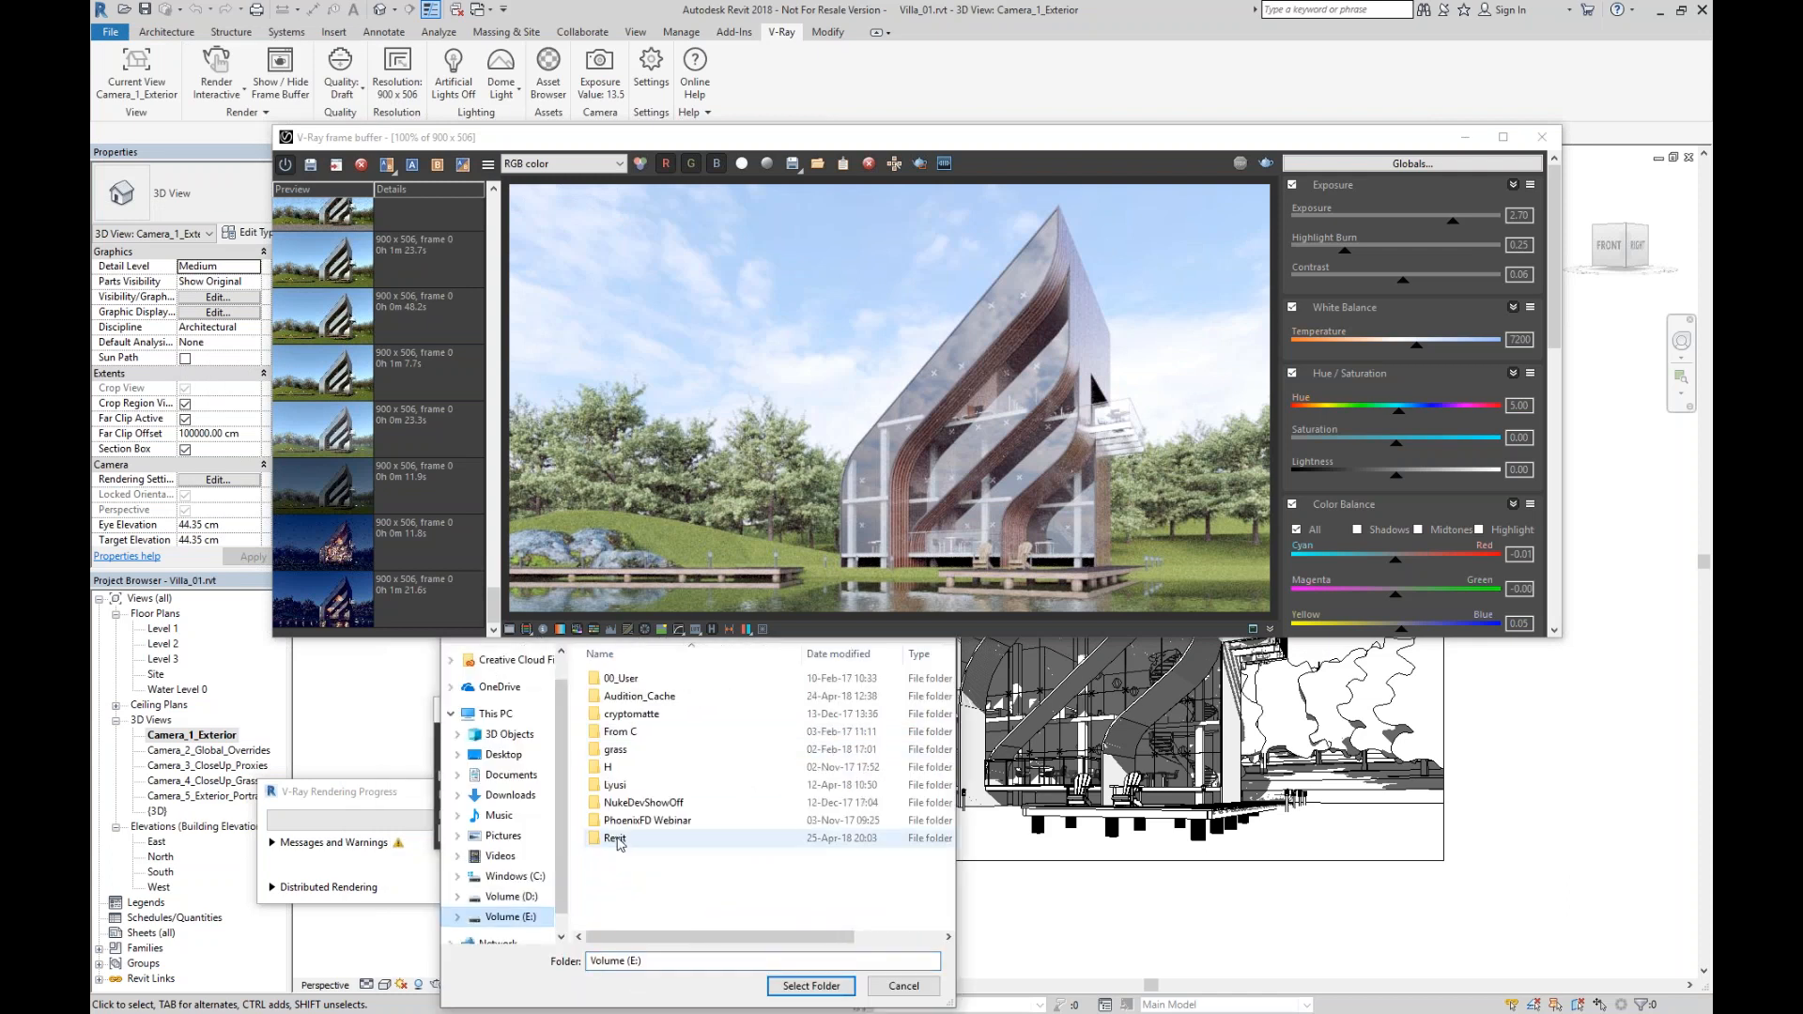
pyautogui.doubleClick(618, 839)
pyautogui.doubleClick(624, 696)
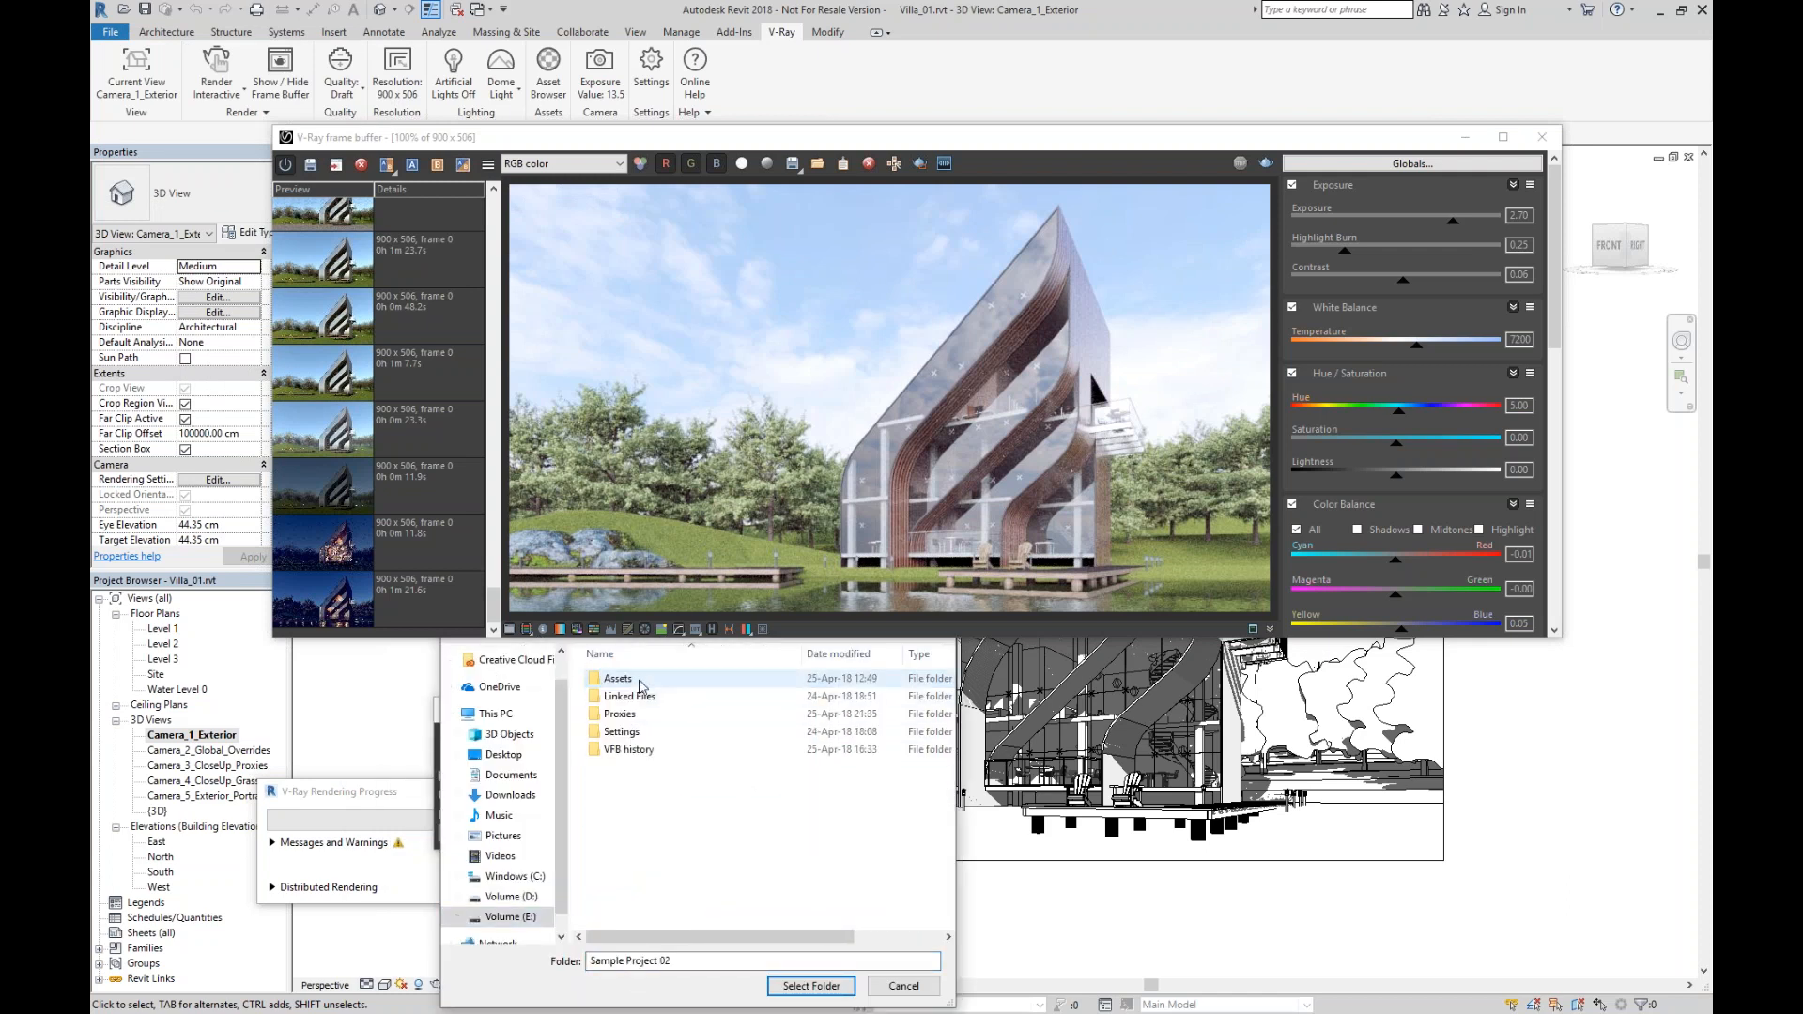
pyautogui.doubleClick(628, 749)
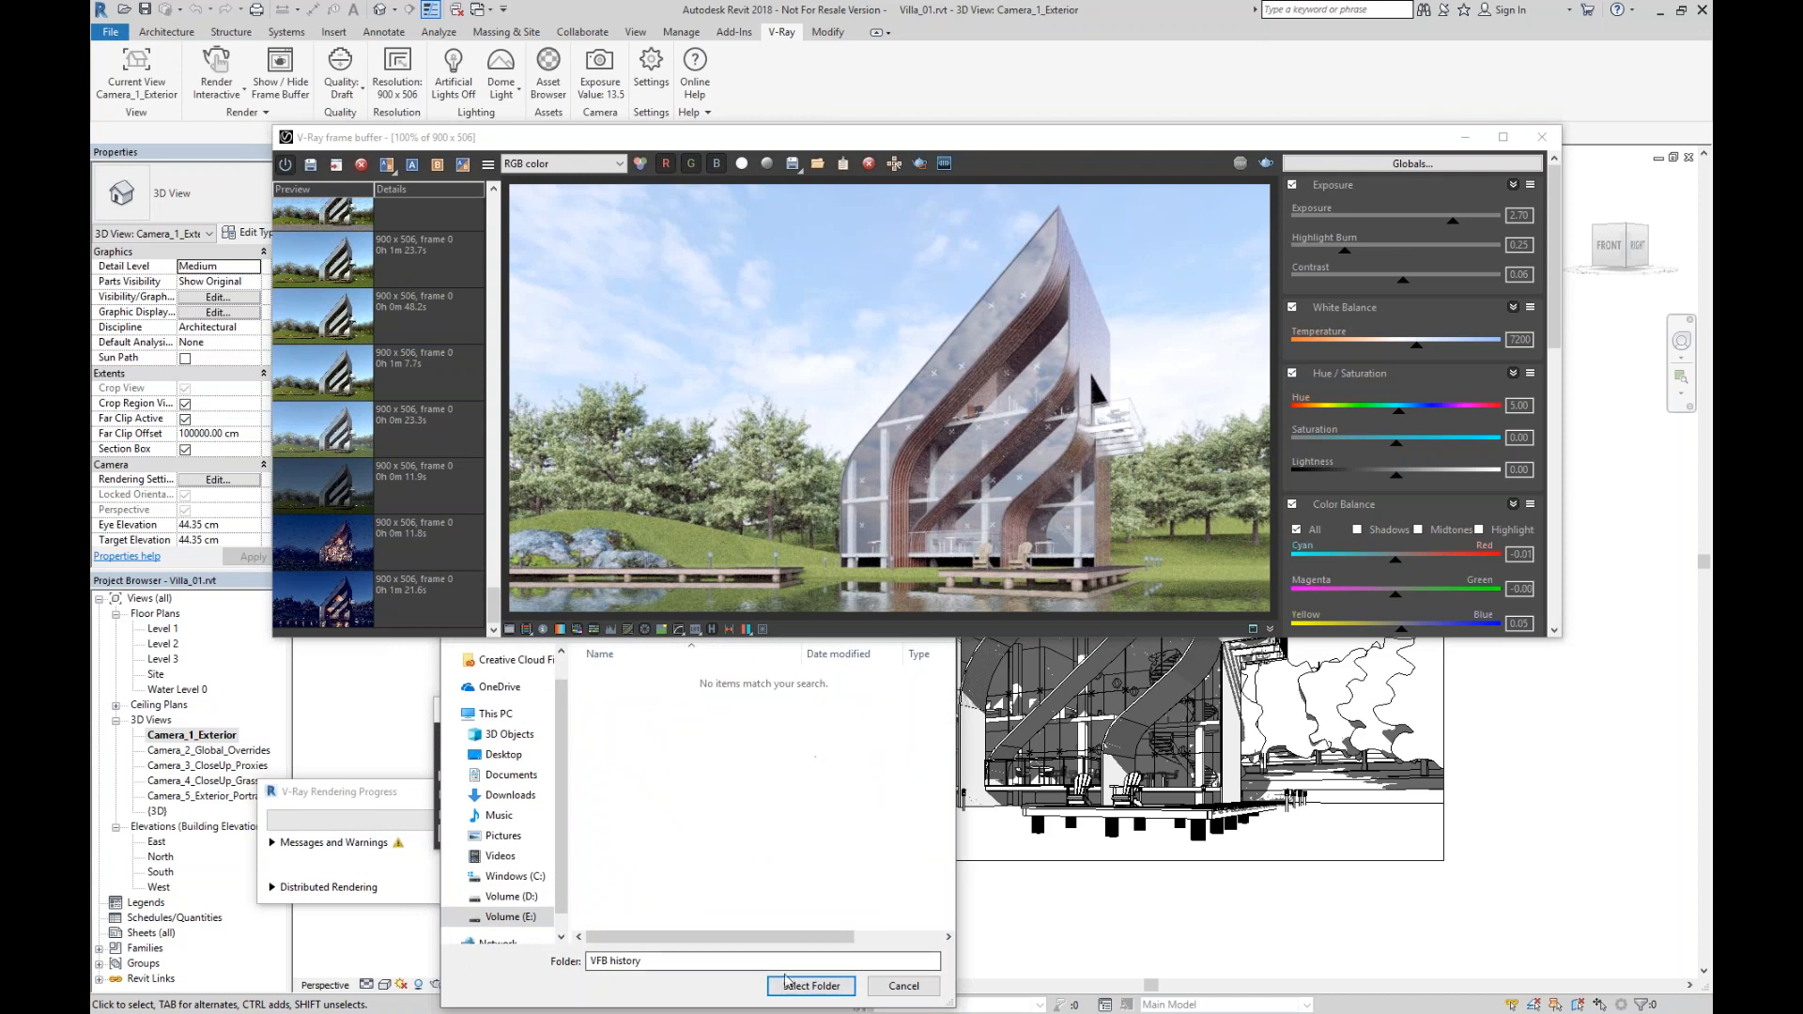
pyautogui.click(799, 986)
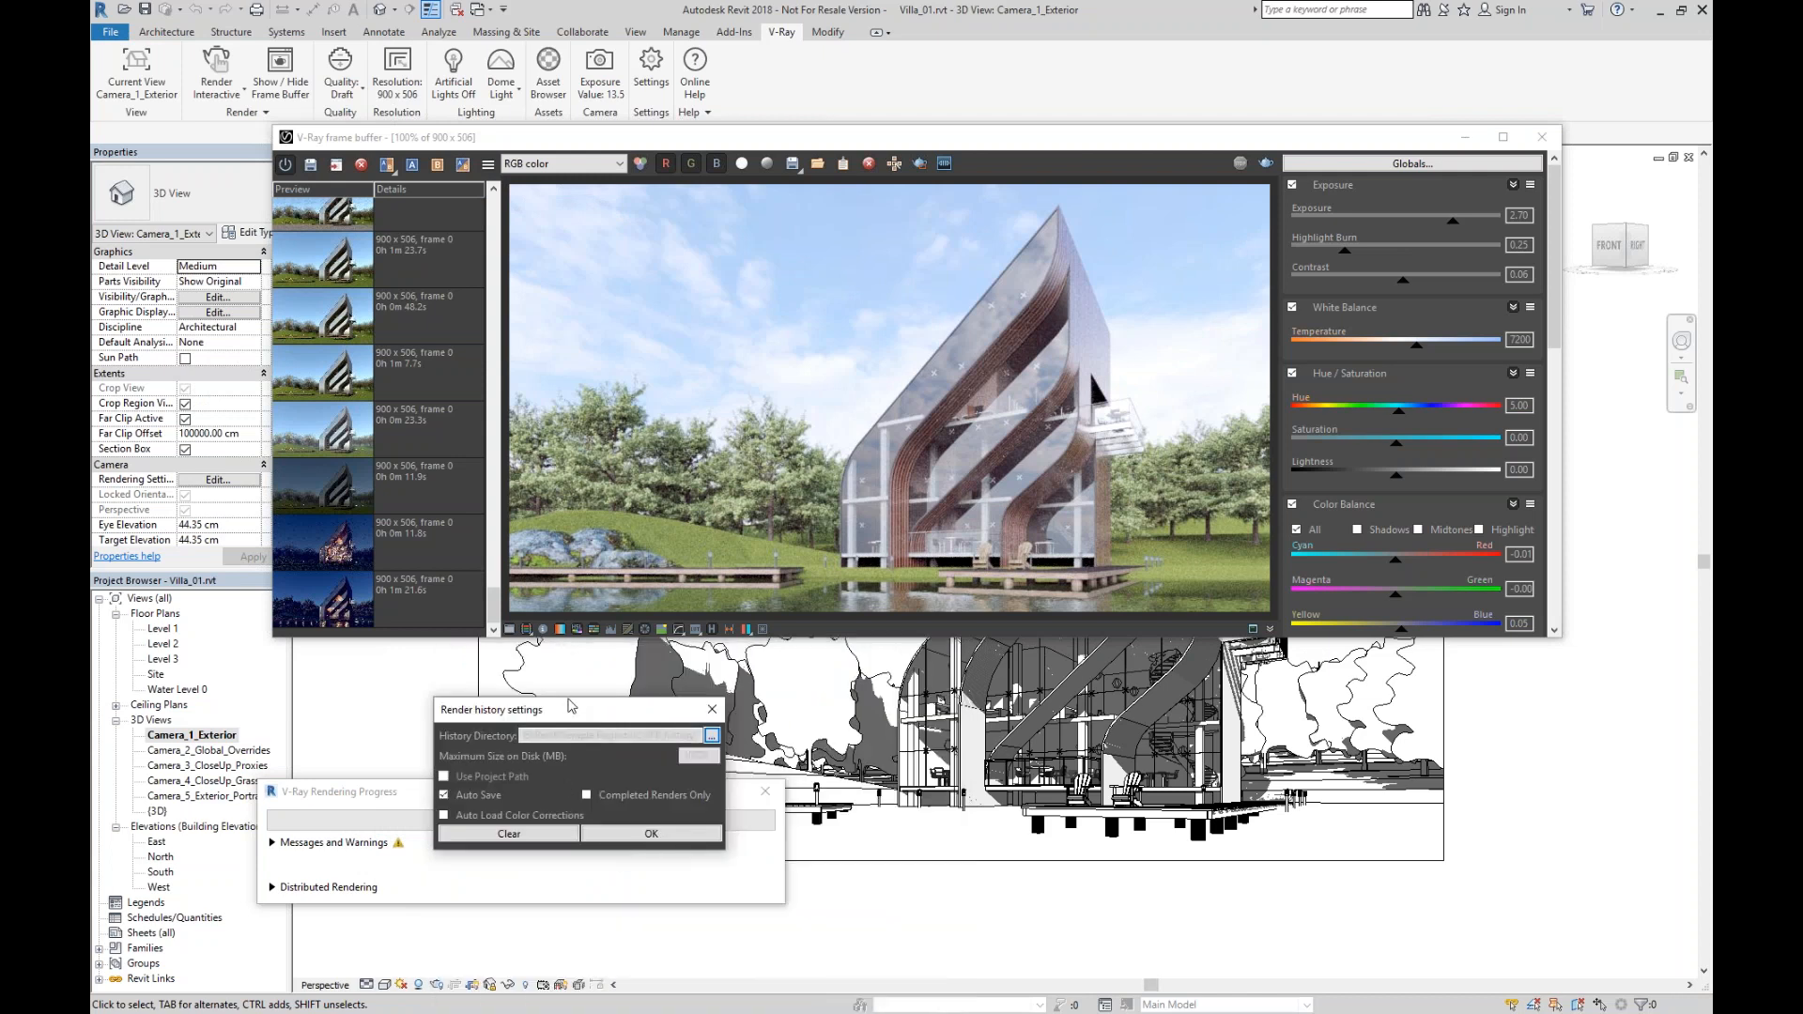
pyautogui.moveTo(507, 710); pyautogui.dragTo(410, 673)
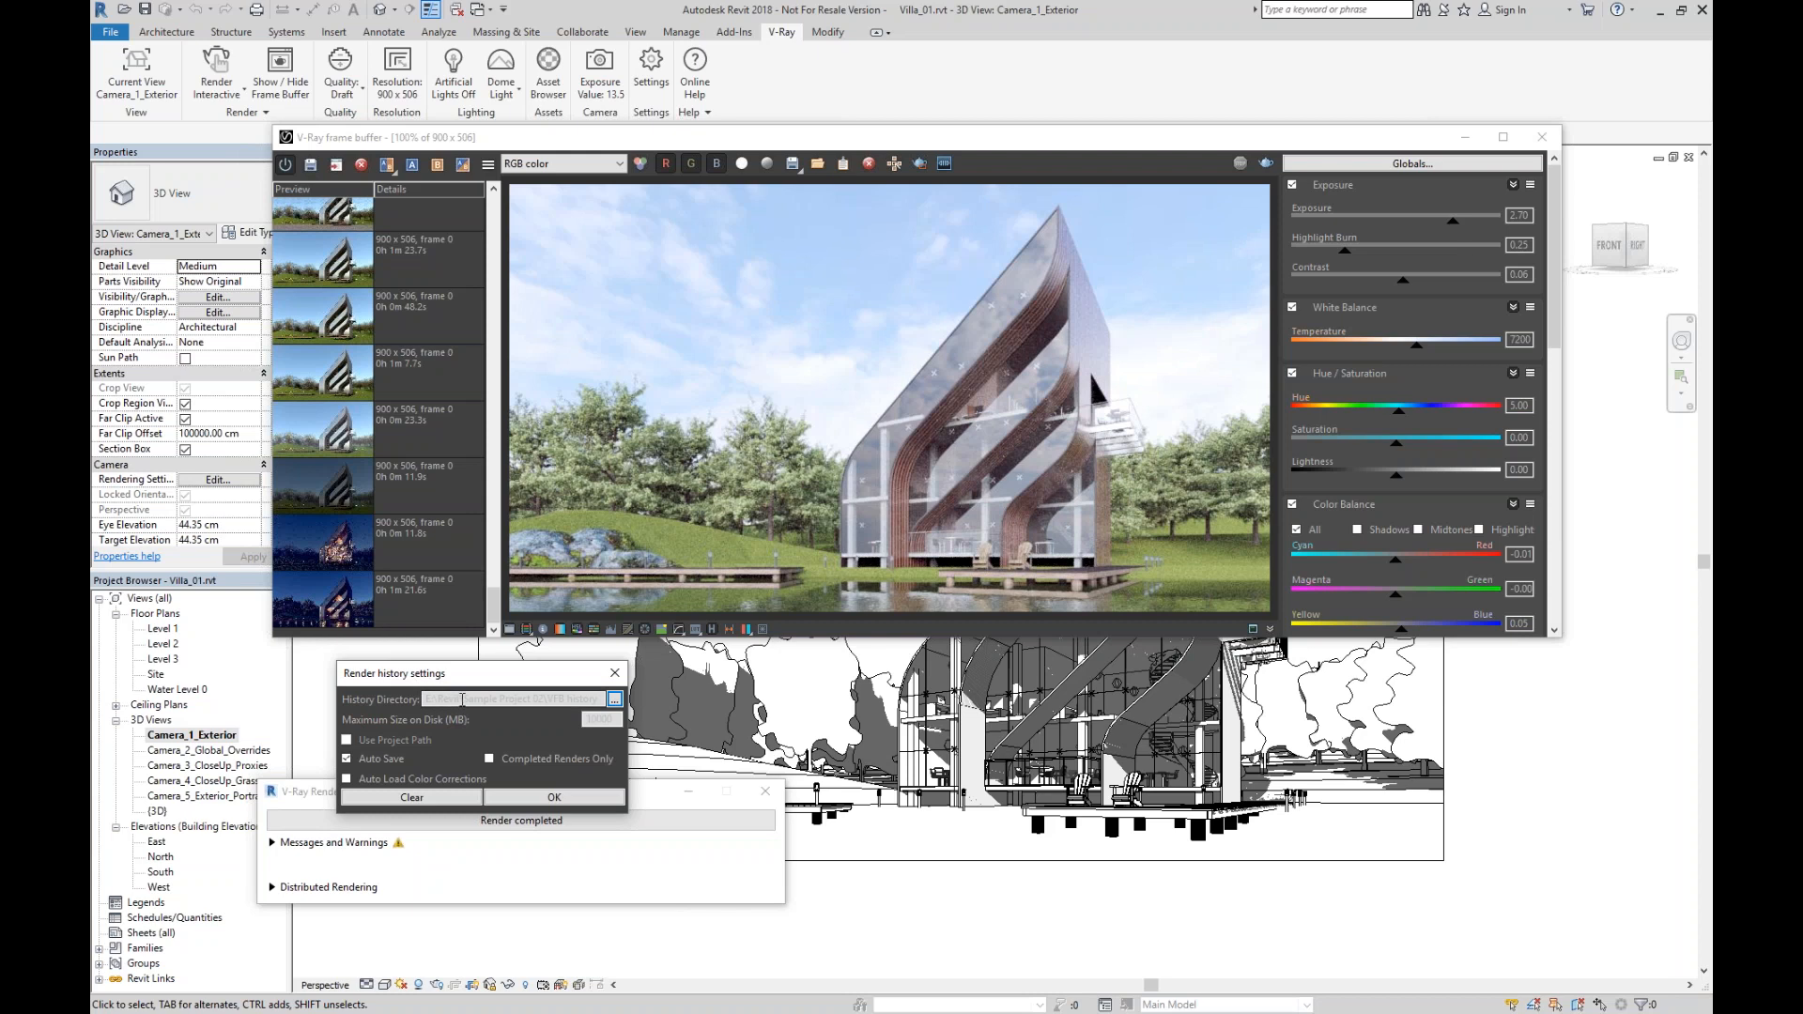
pyautogui.click(554, 796)
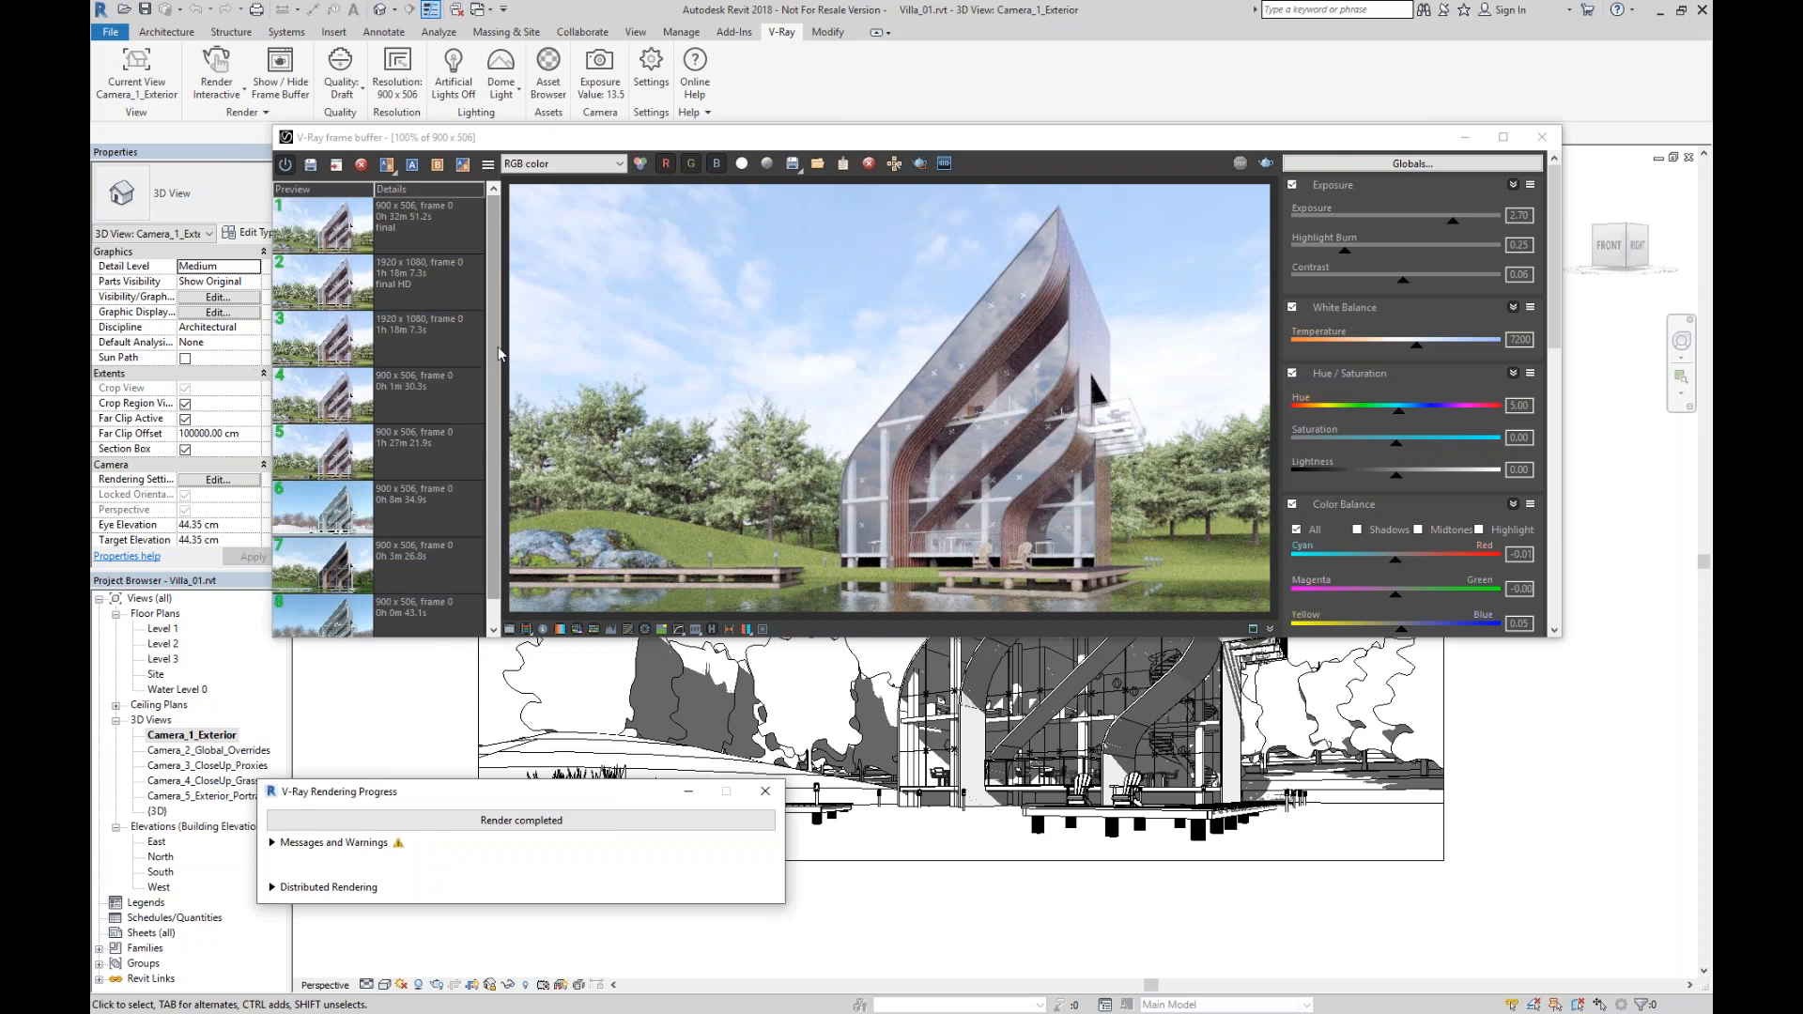
# Load the 900 x 506 history render labelled Final into the frame buffer and minimize the frame buffer window.
pyautogui.click(340, 228)
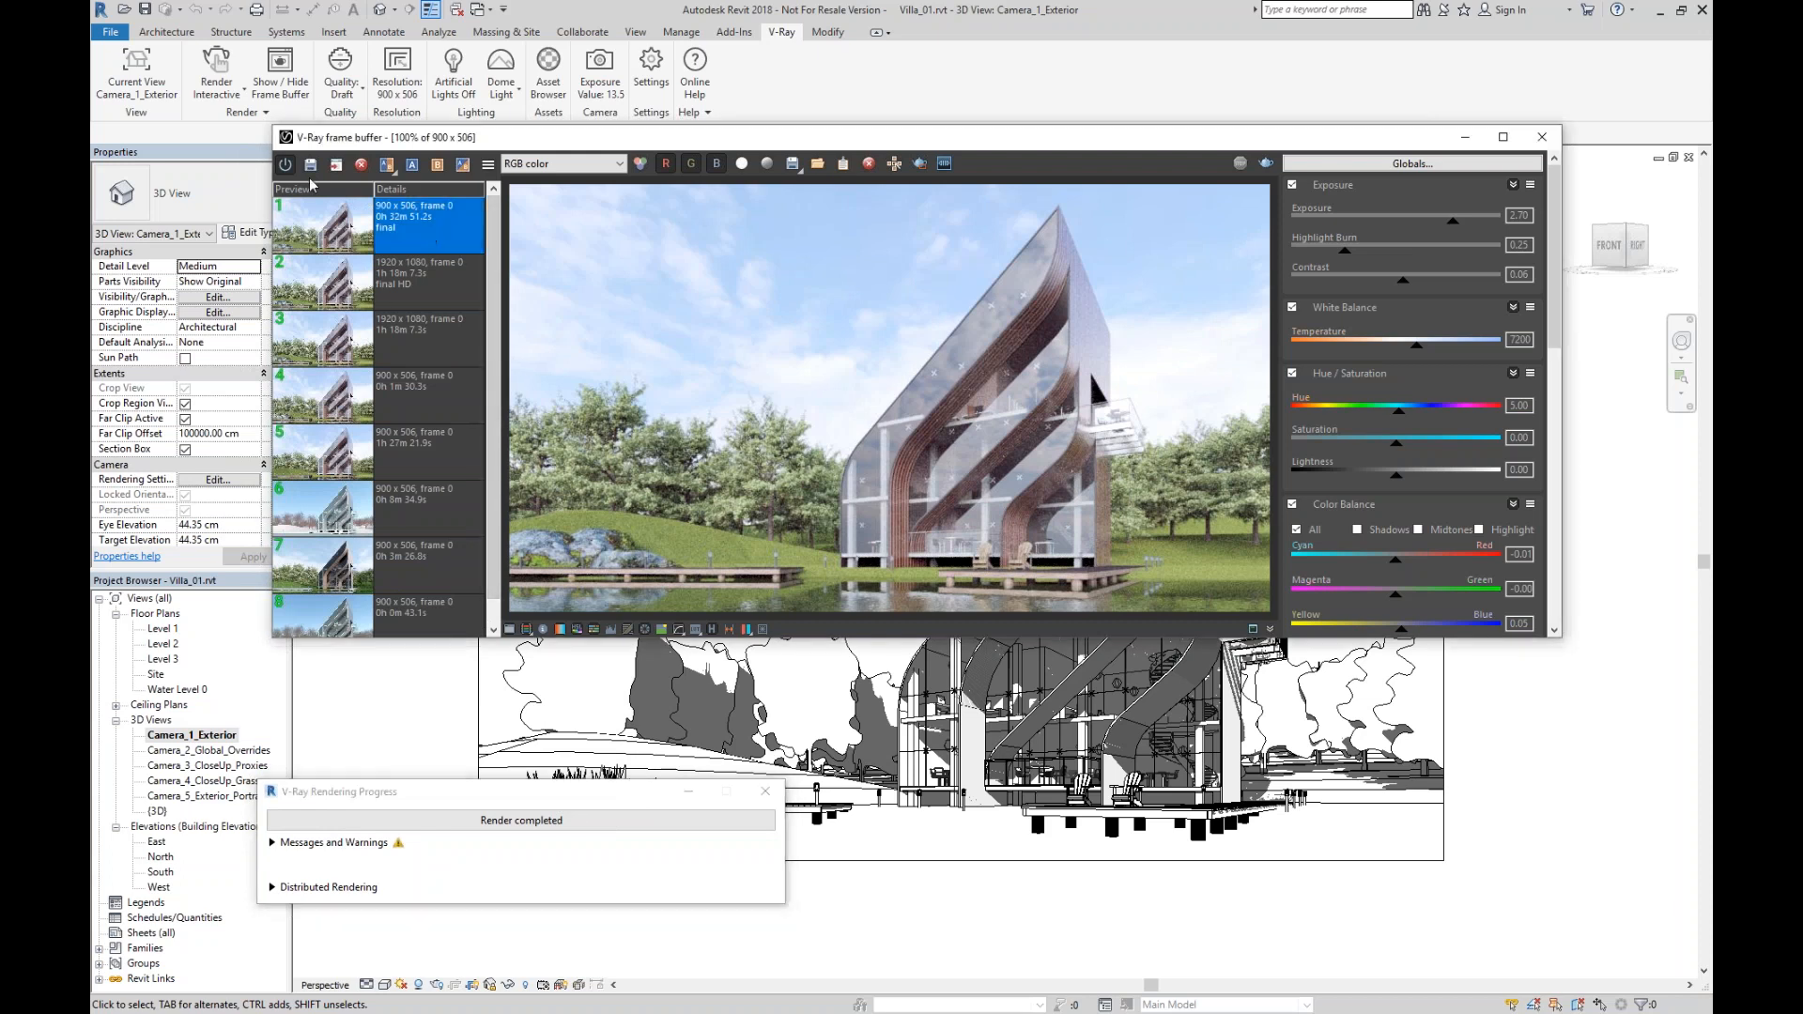
pyautogui.click(335, 166)
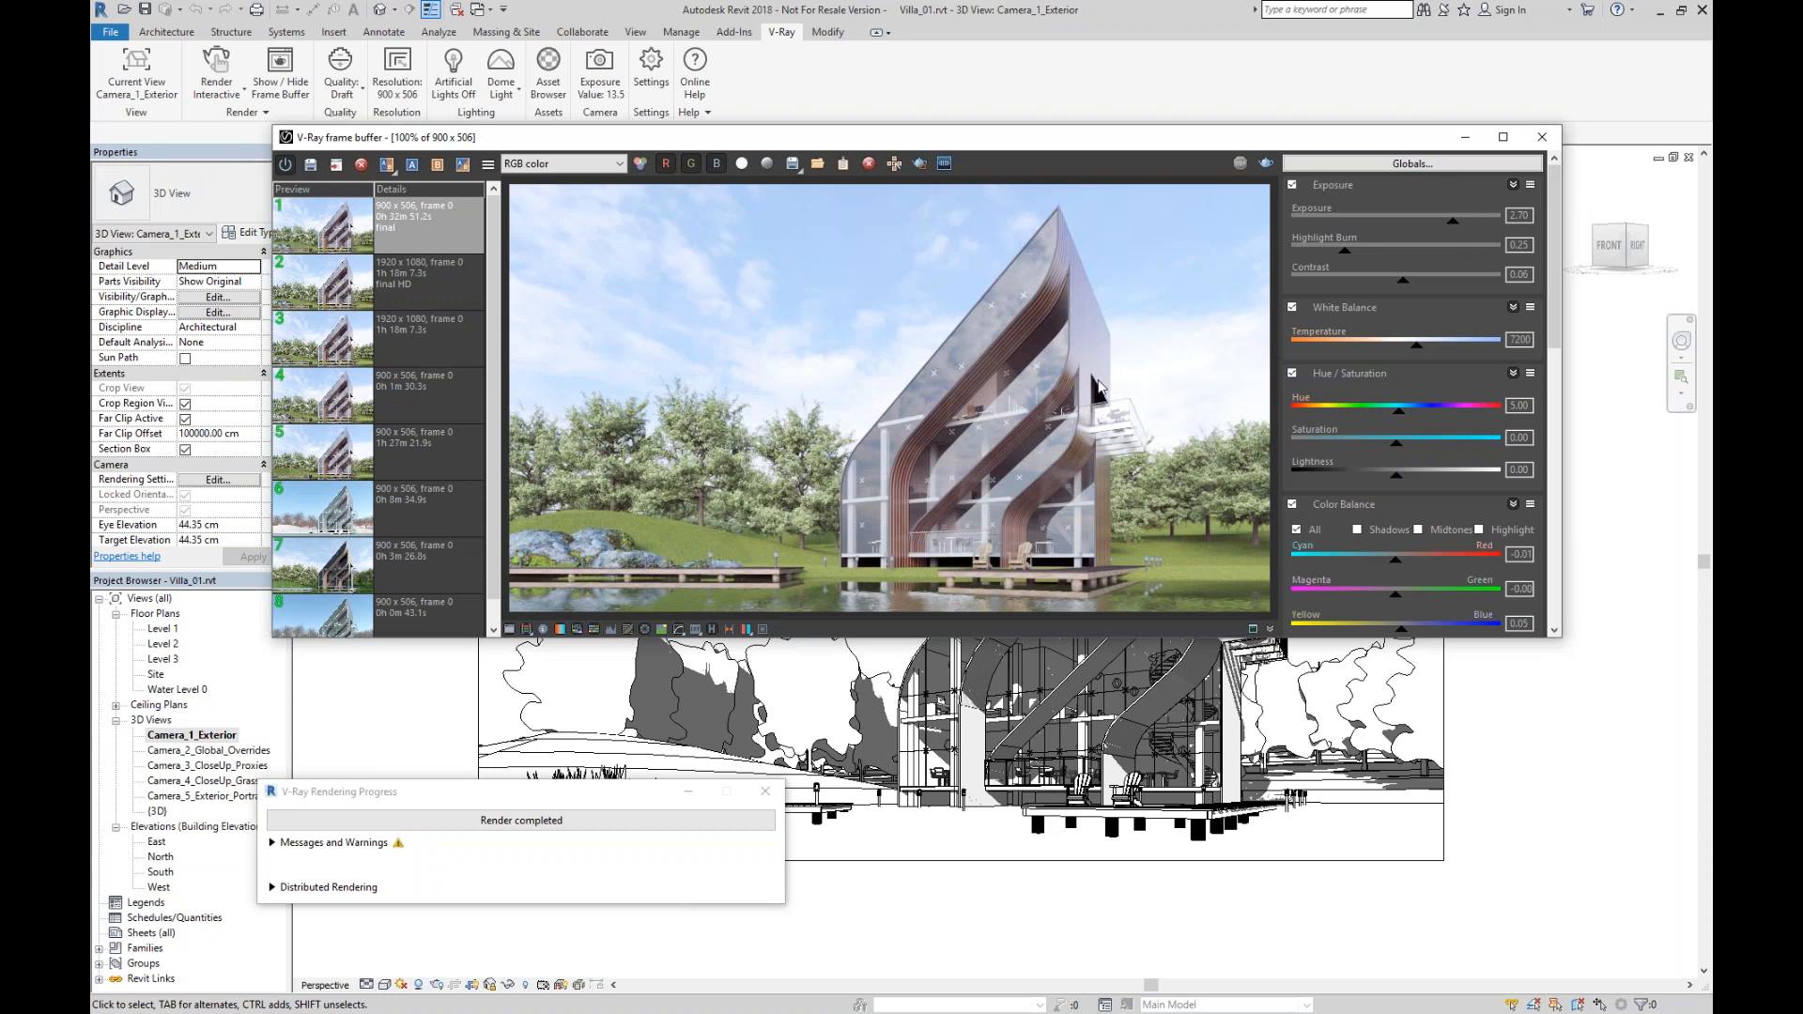
pyautogui.click(1466, 138)
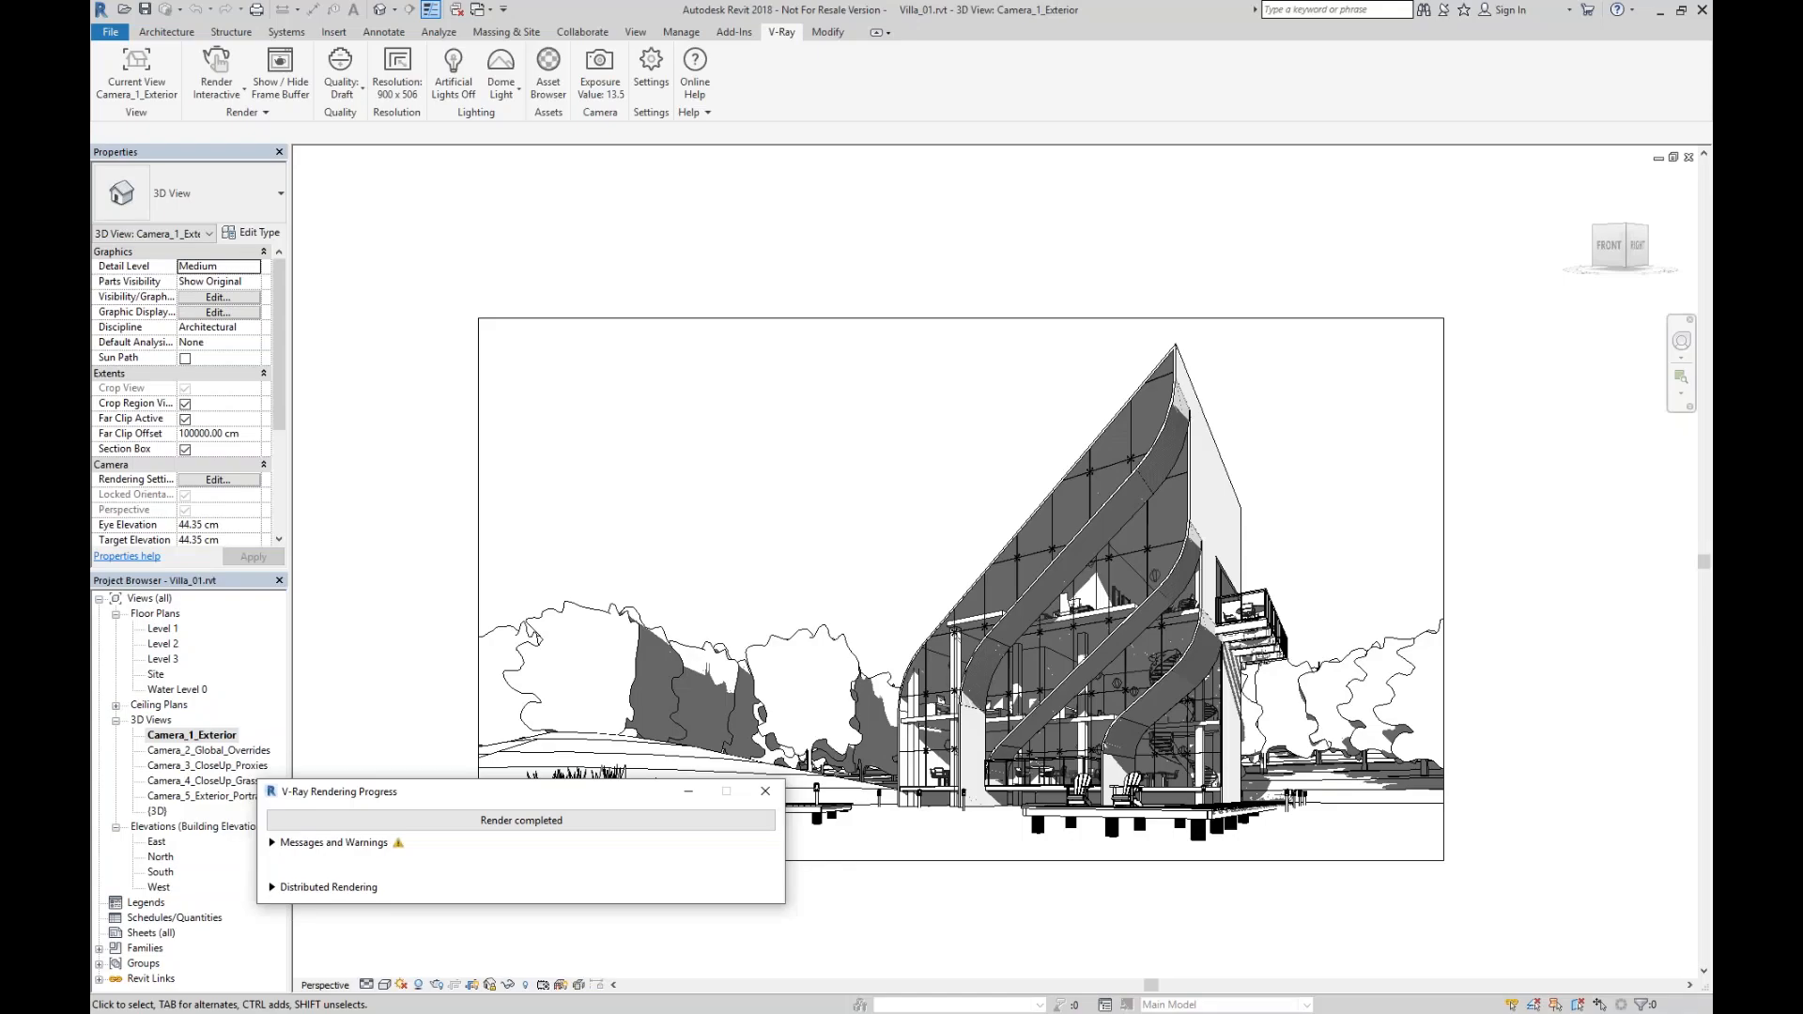
# Switch to the VRMat Editor, clear away the render progress window, and apply a Gradient texture to the generic material's Diffuse Color.
pyautogui.hotkey('alt', 'Tab')
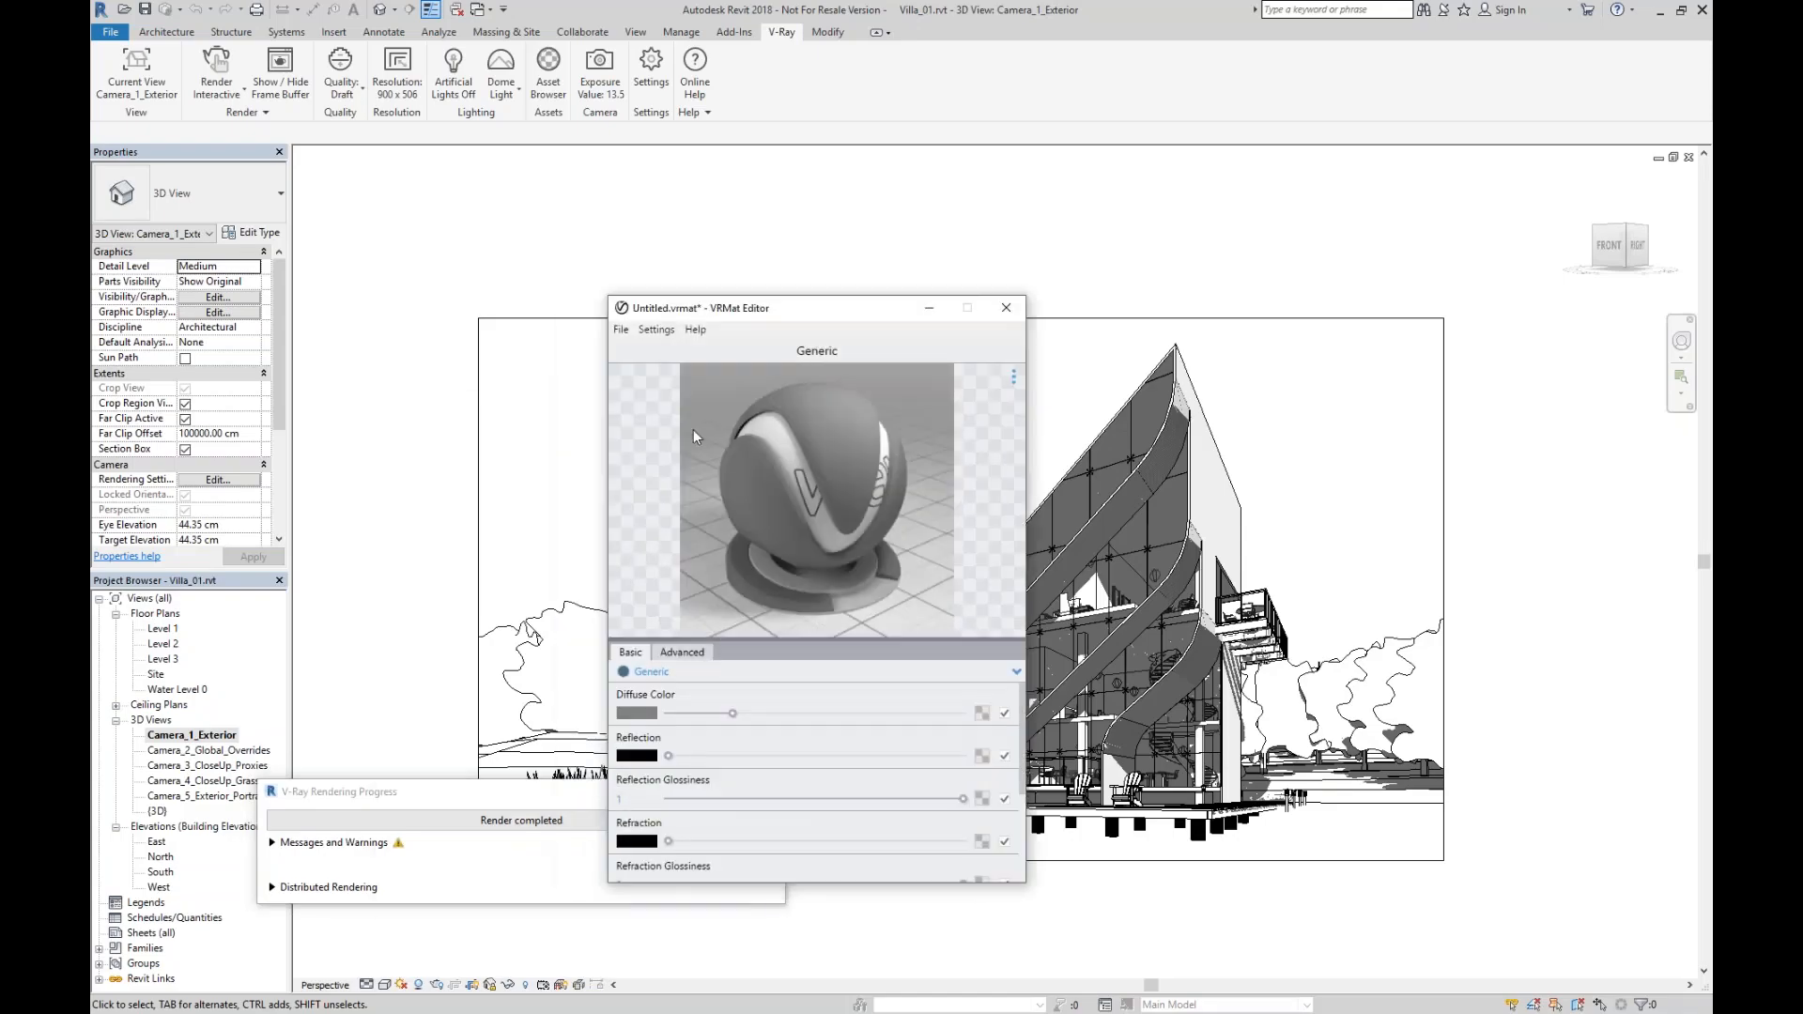
pyautogui.moveTo(792, 310); pyautogui.dragTo(659, 135)
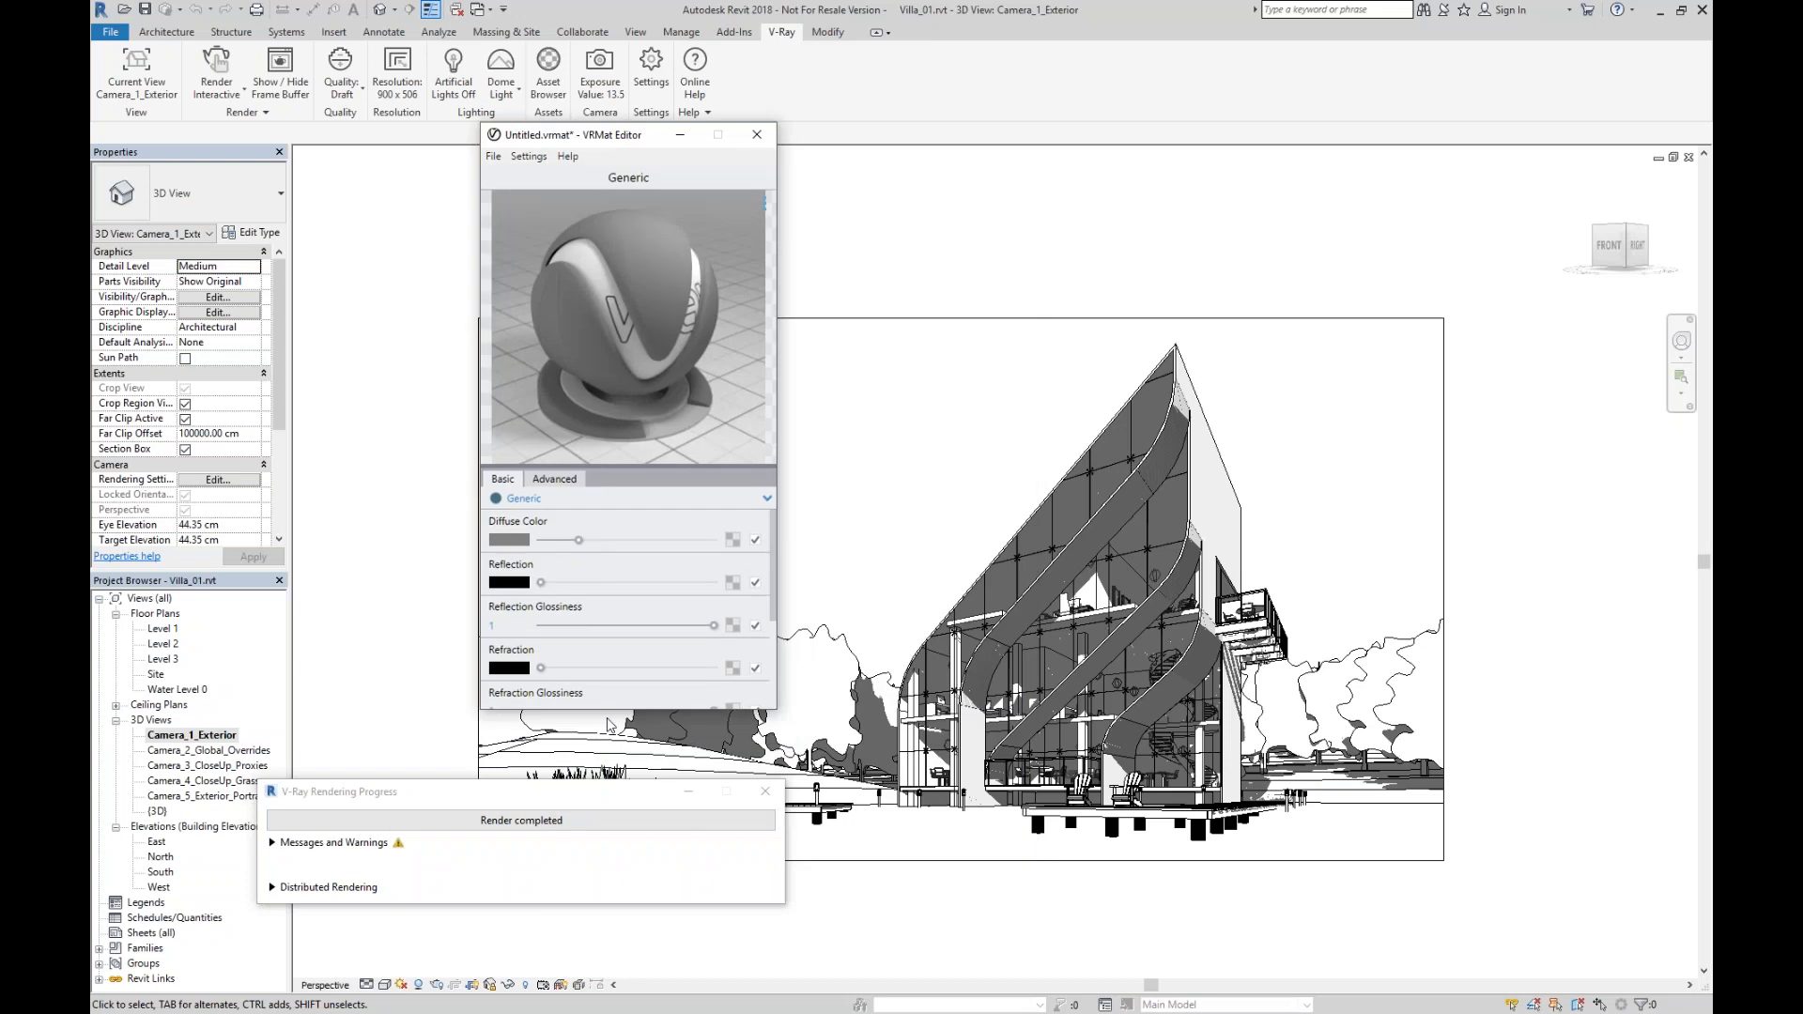
pyautogui.click(771, 793)
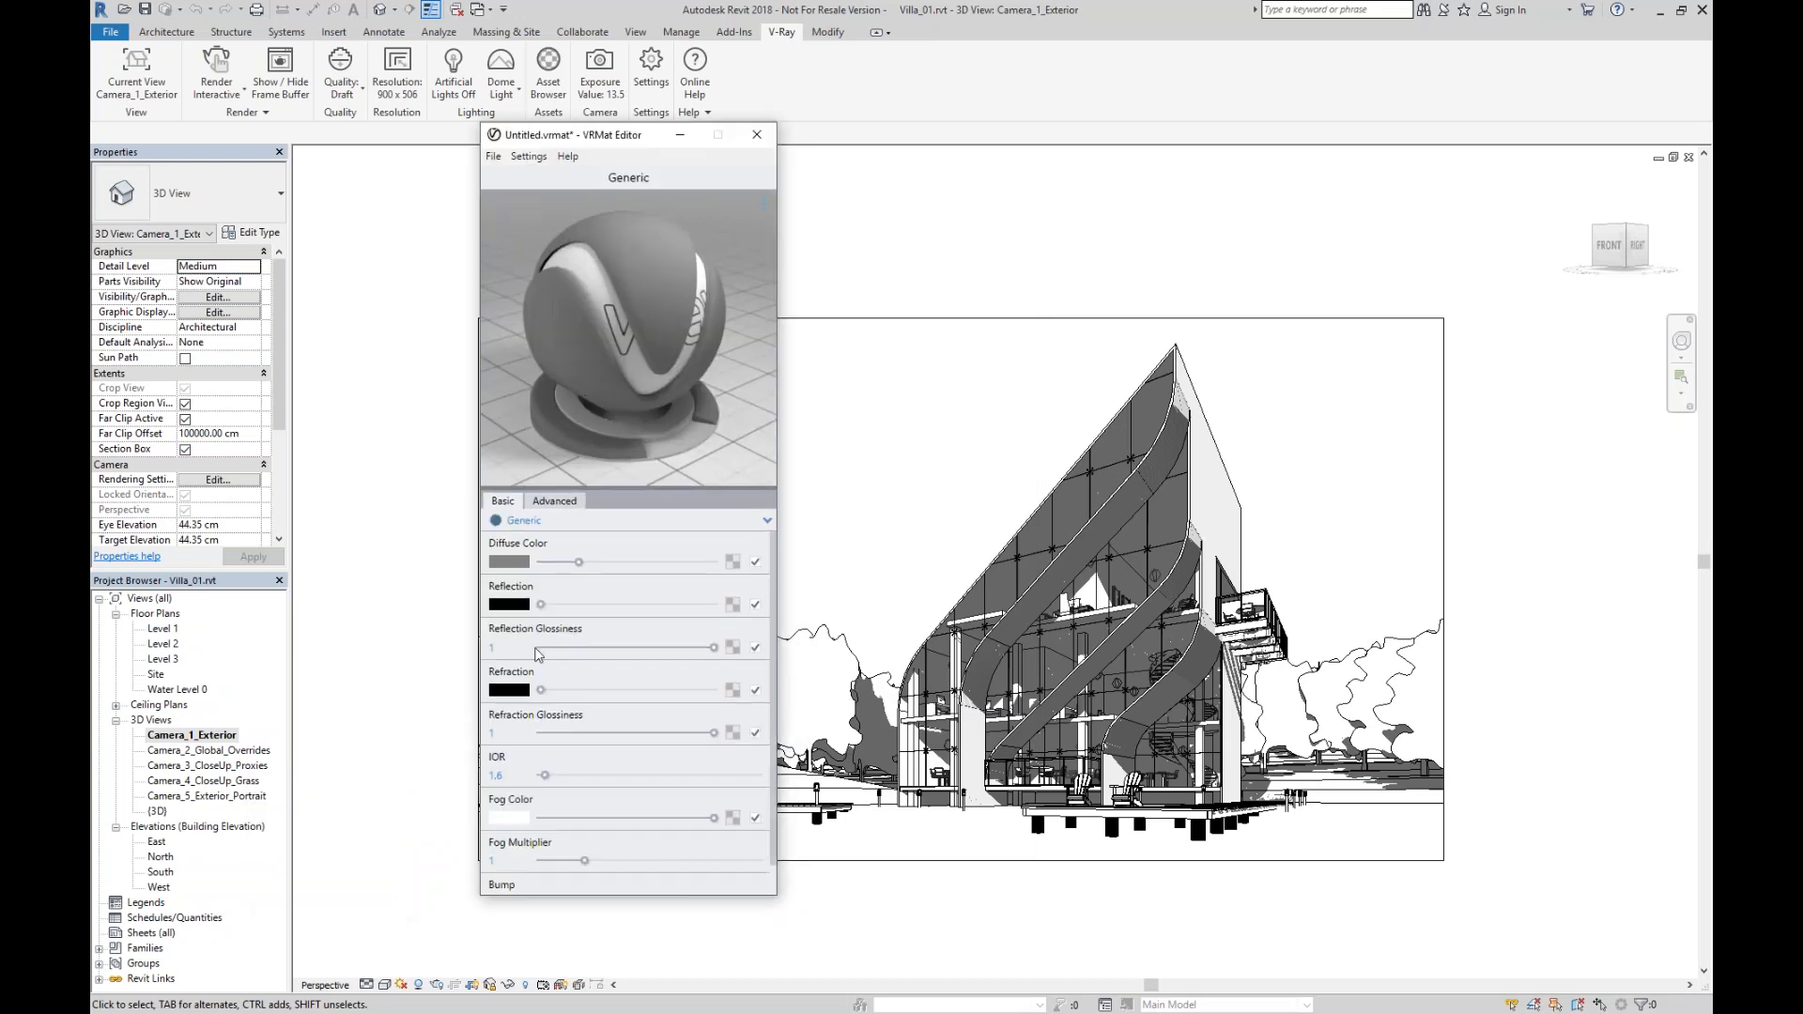
pyautogui.click(732, 562)
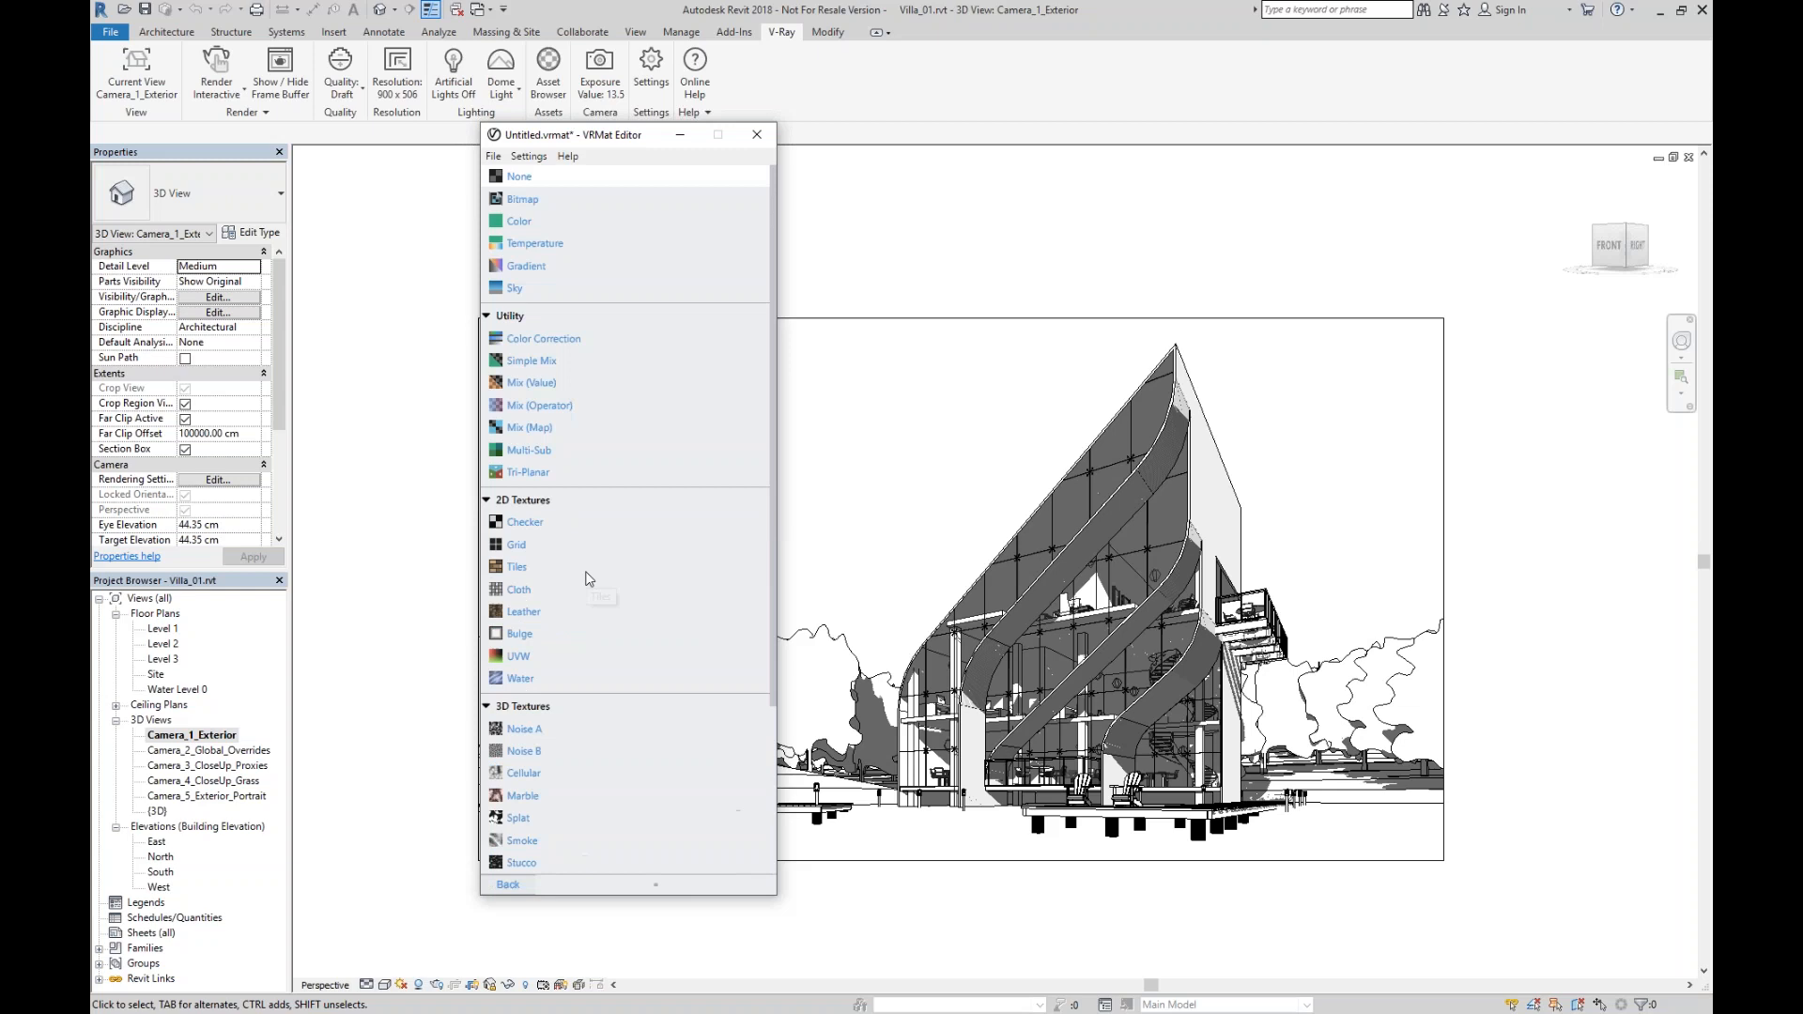
pyautogui.click(531, 270)
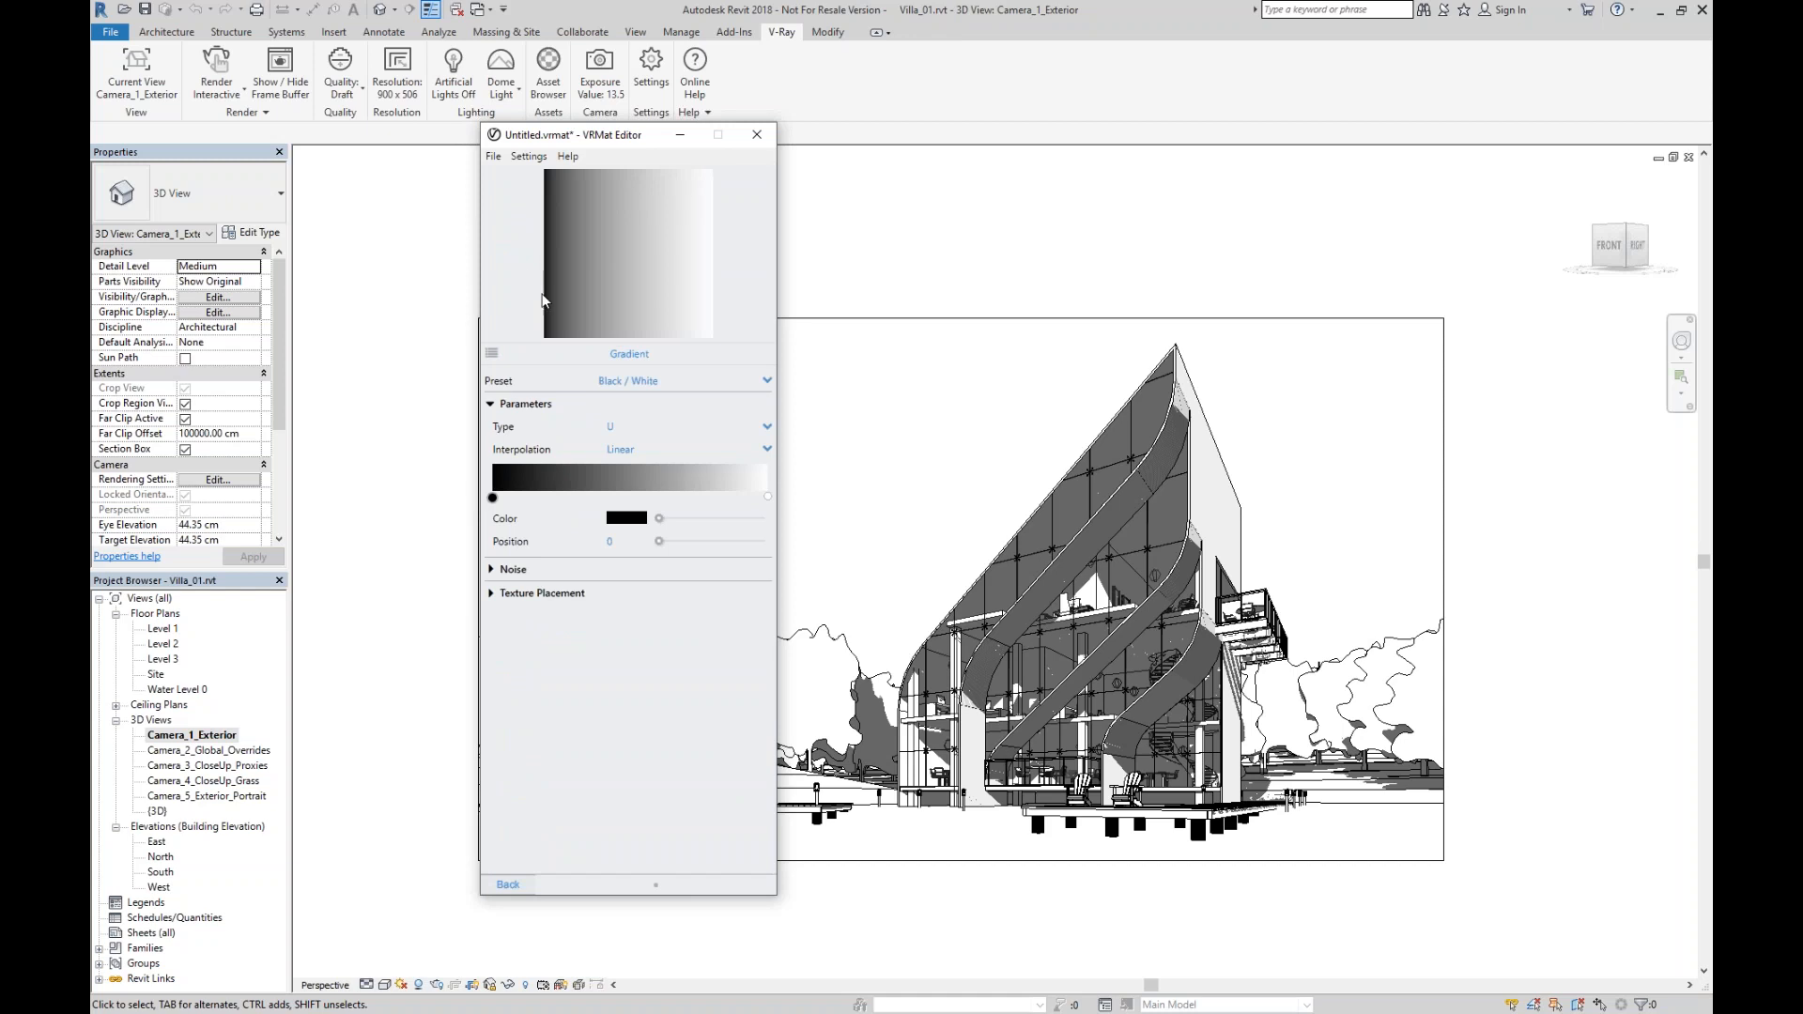
# Try the Red / Green / Blue, Spectrum and Custom gradient presets, and return the preset to Black / White.
pyautogui.click(672, 382)
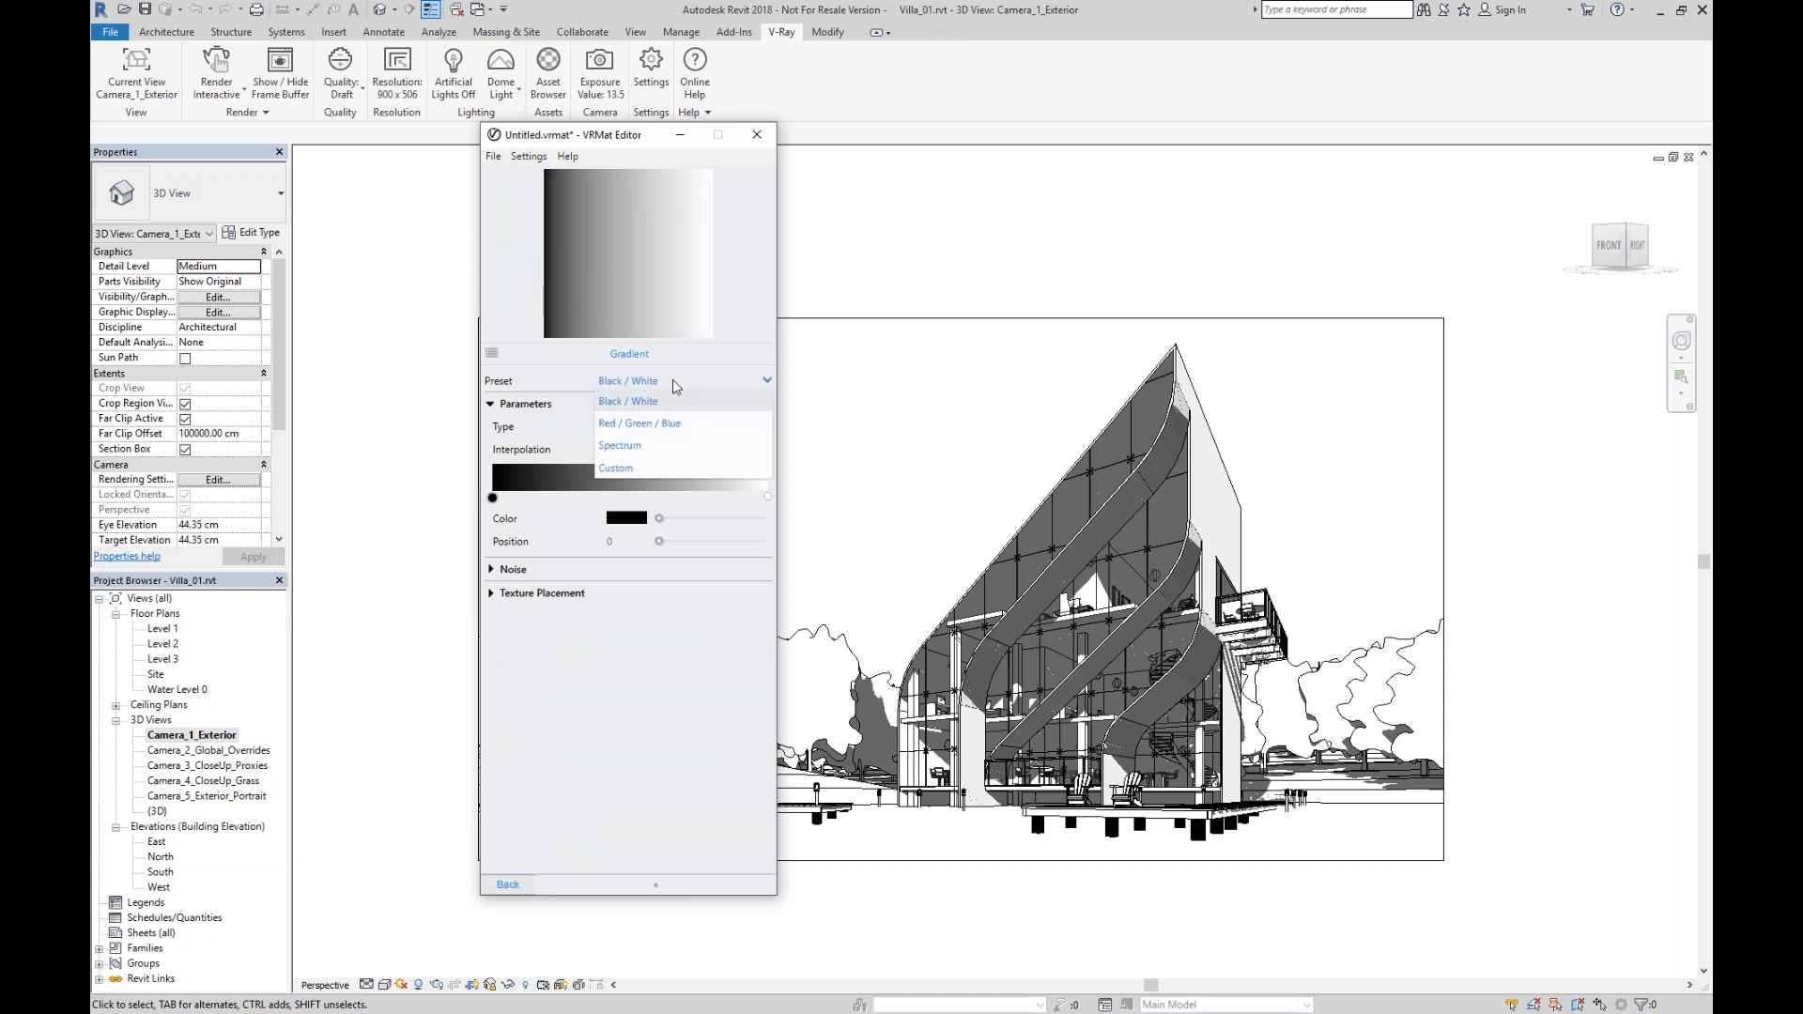
pyautogui.click(657, 422)
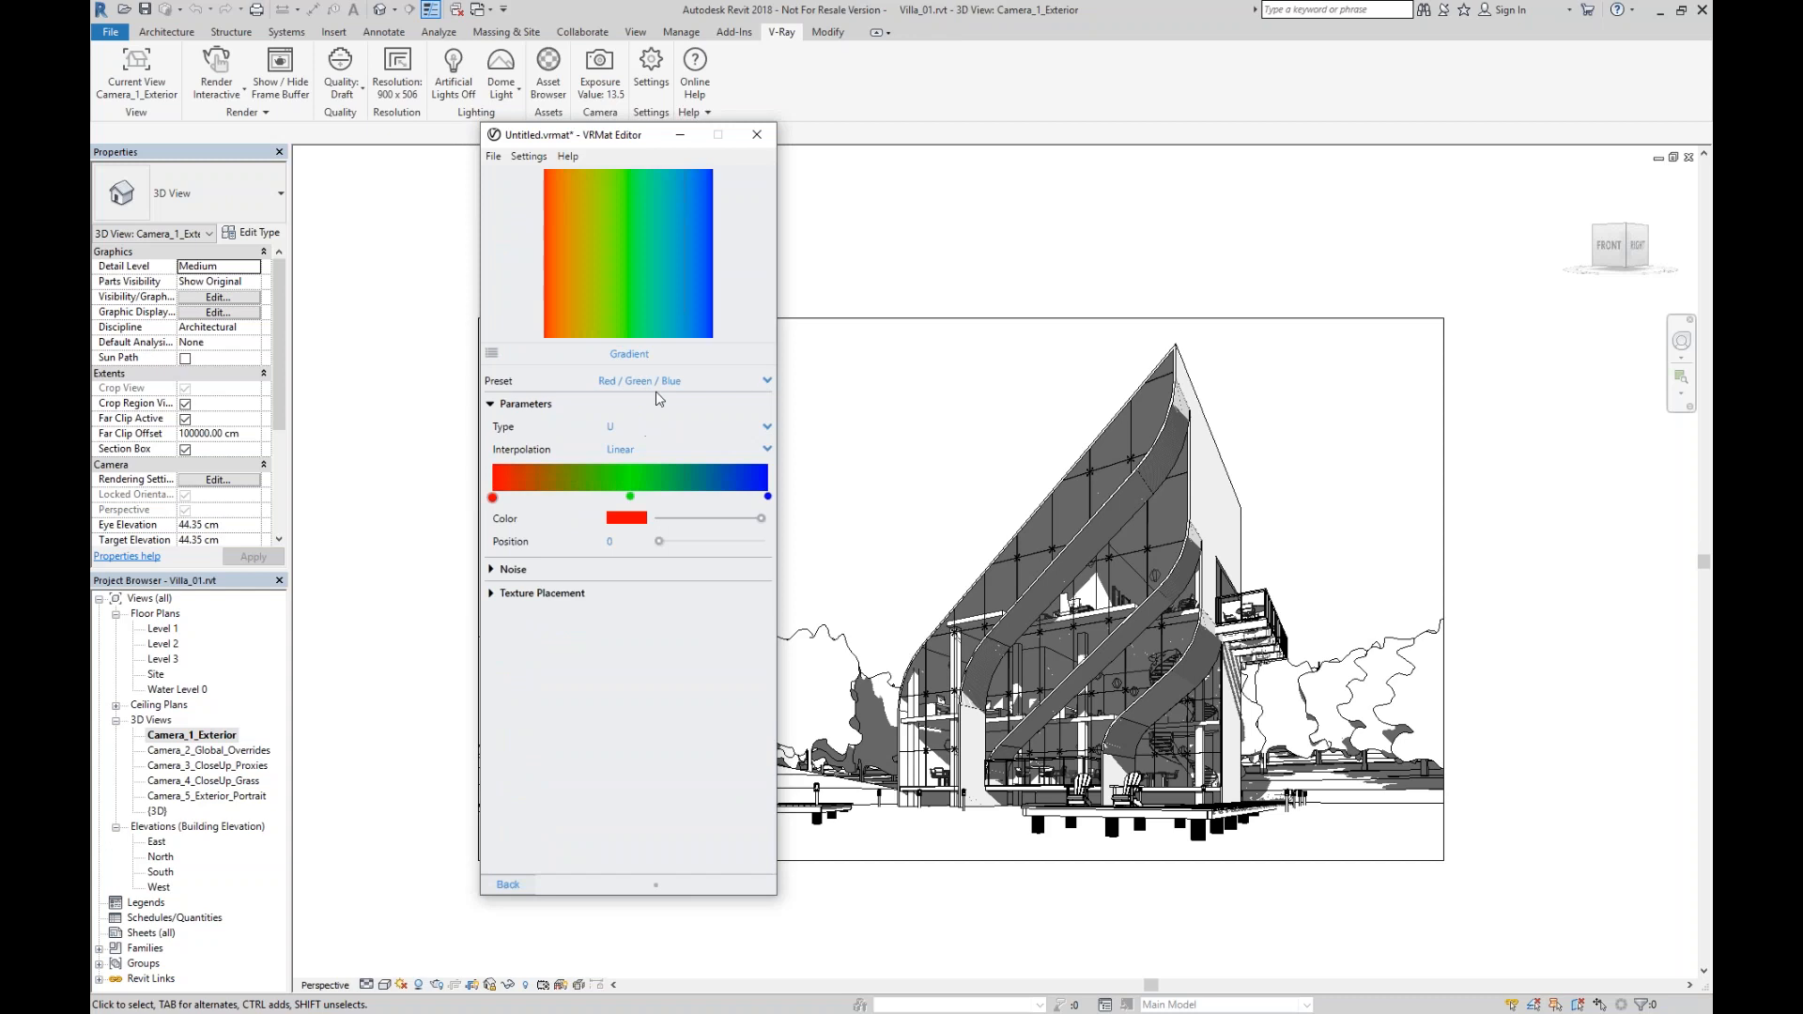
pyautogui.click(660, 388)
pyautogui.click(621, 445)
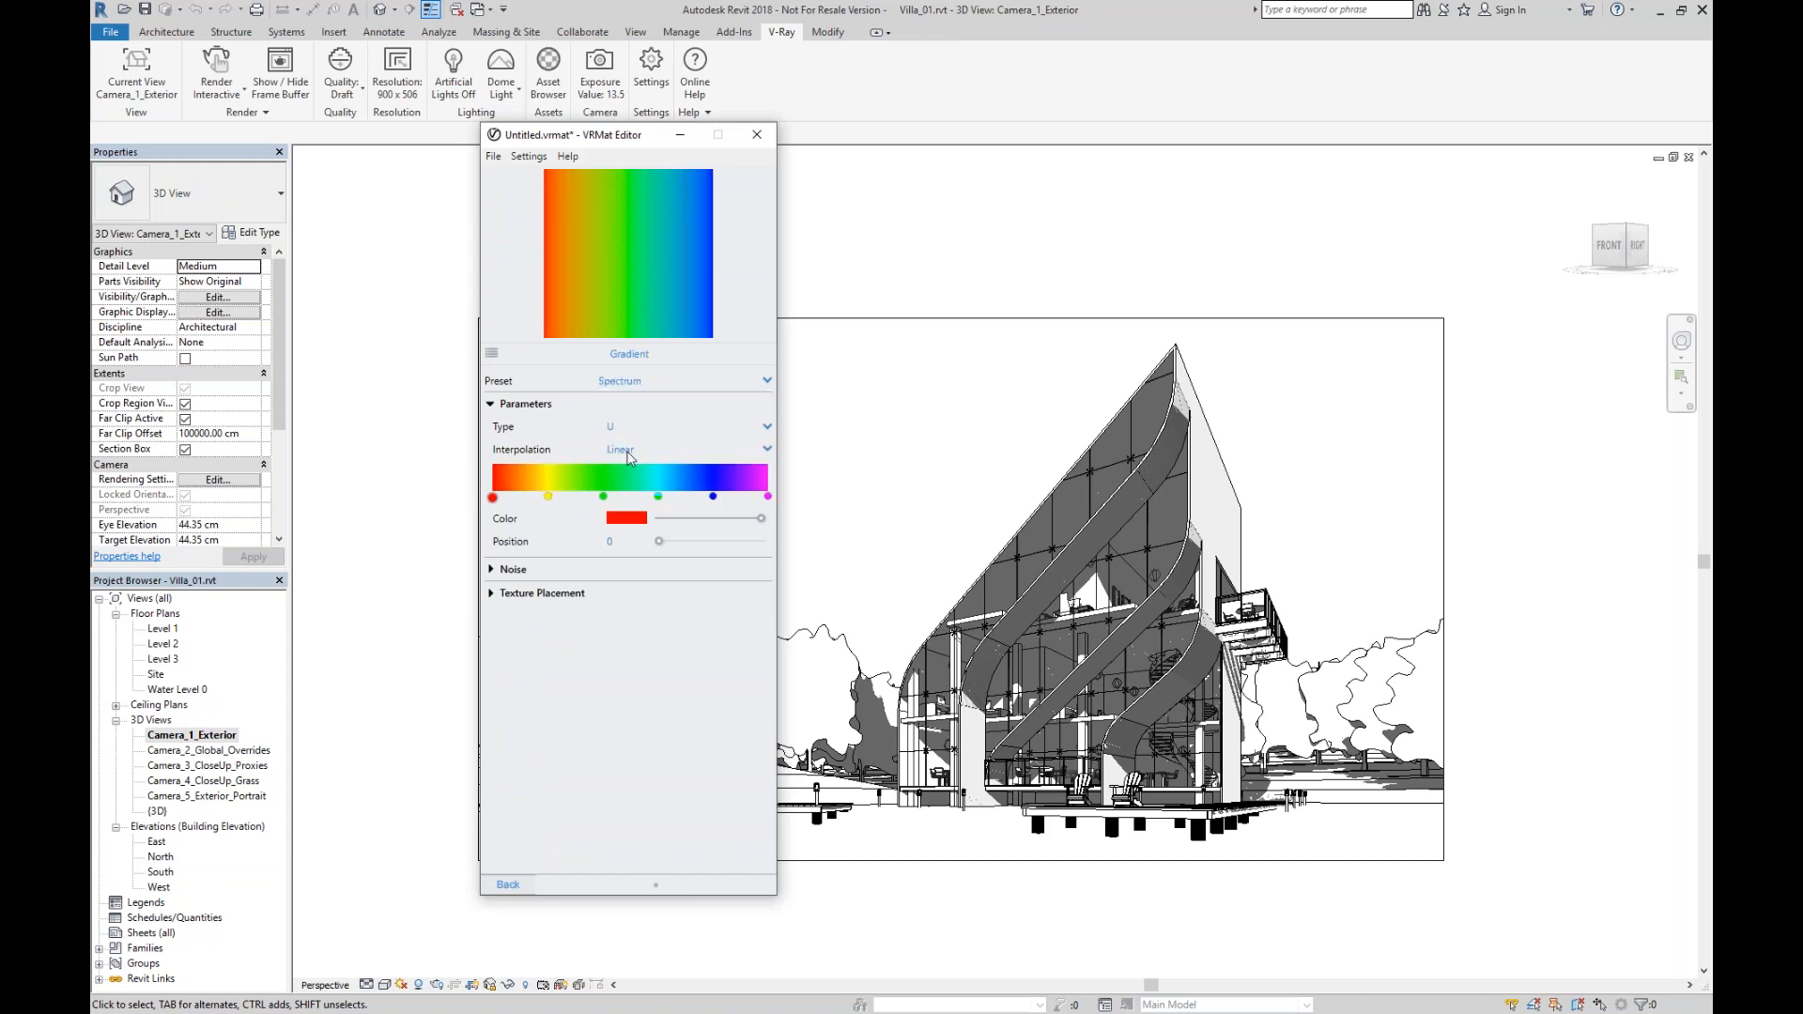
pyautogui.click(650, 387)
pyautogui.click(629, 468)
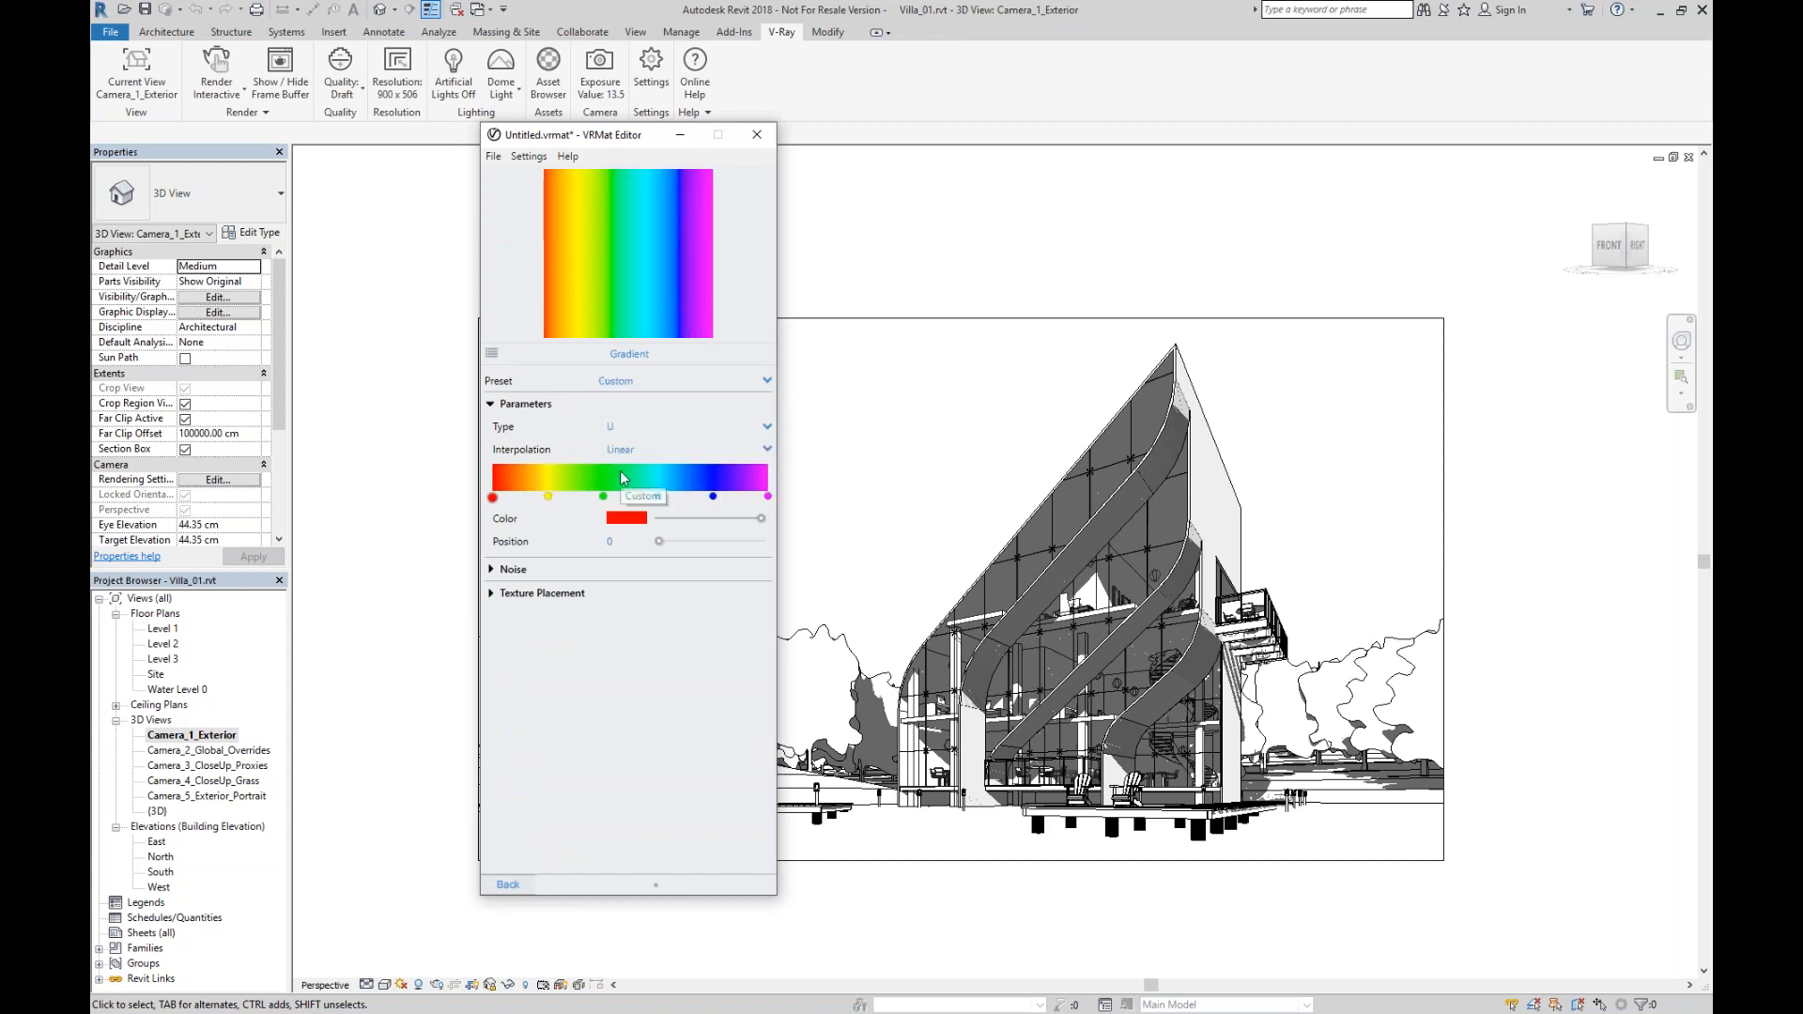
pyautogui.click(625, 387)
pyautogui.click(630, 403)
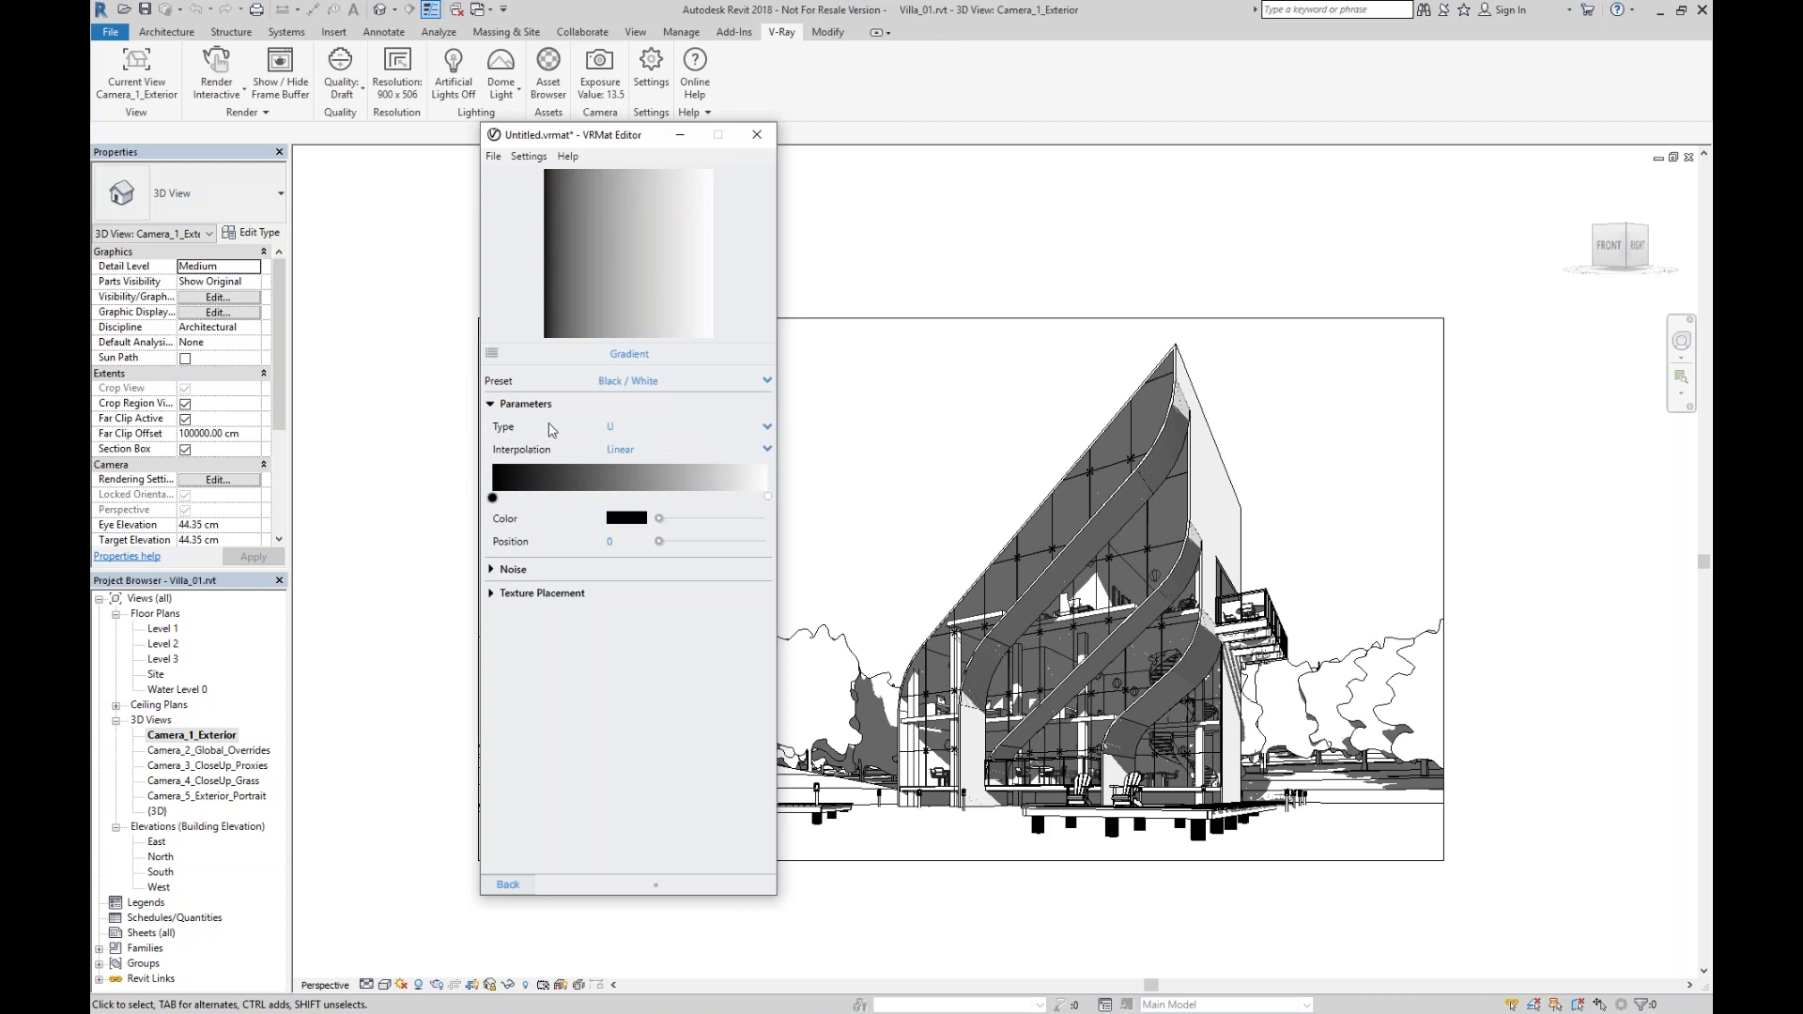
# Try the V, Diagonal and Box gradient types, and set the type back to U.
pyautogui.click(615, 427)
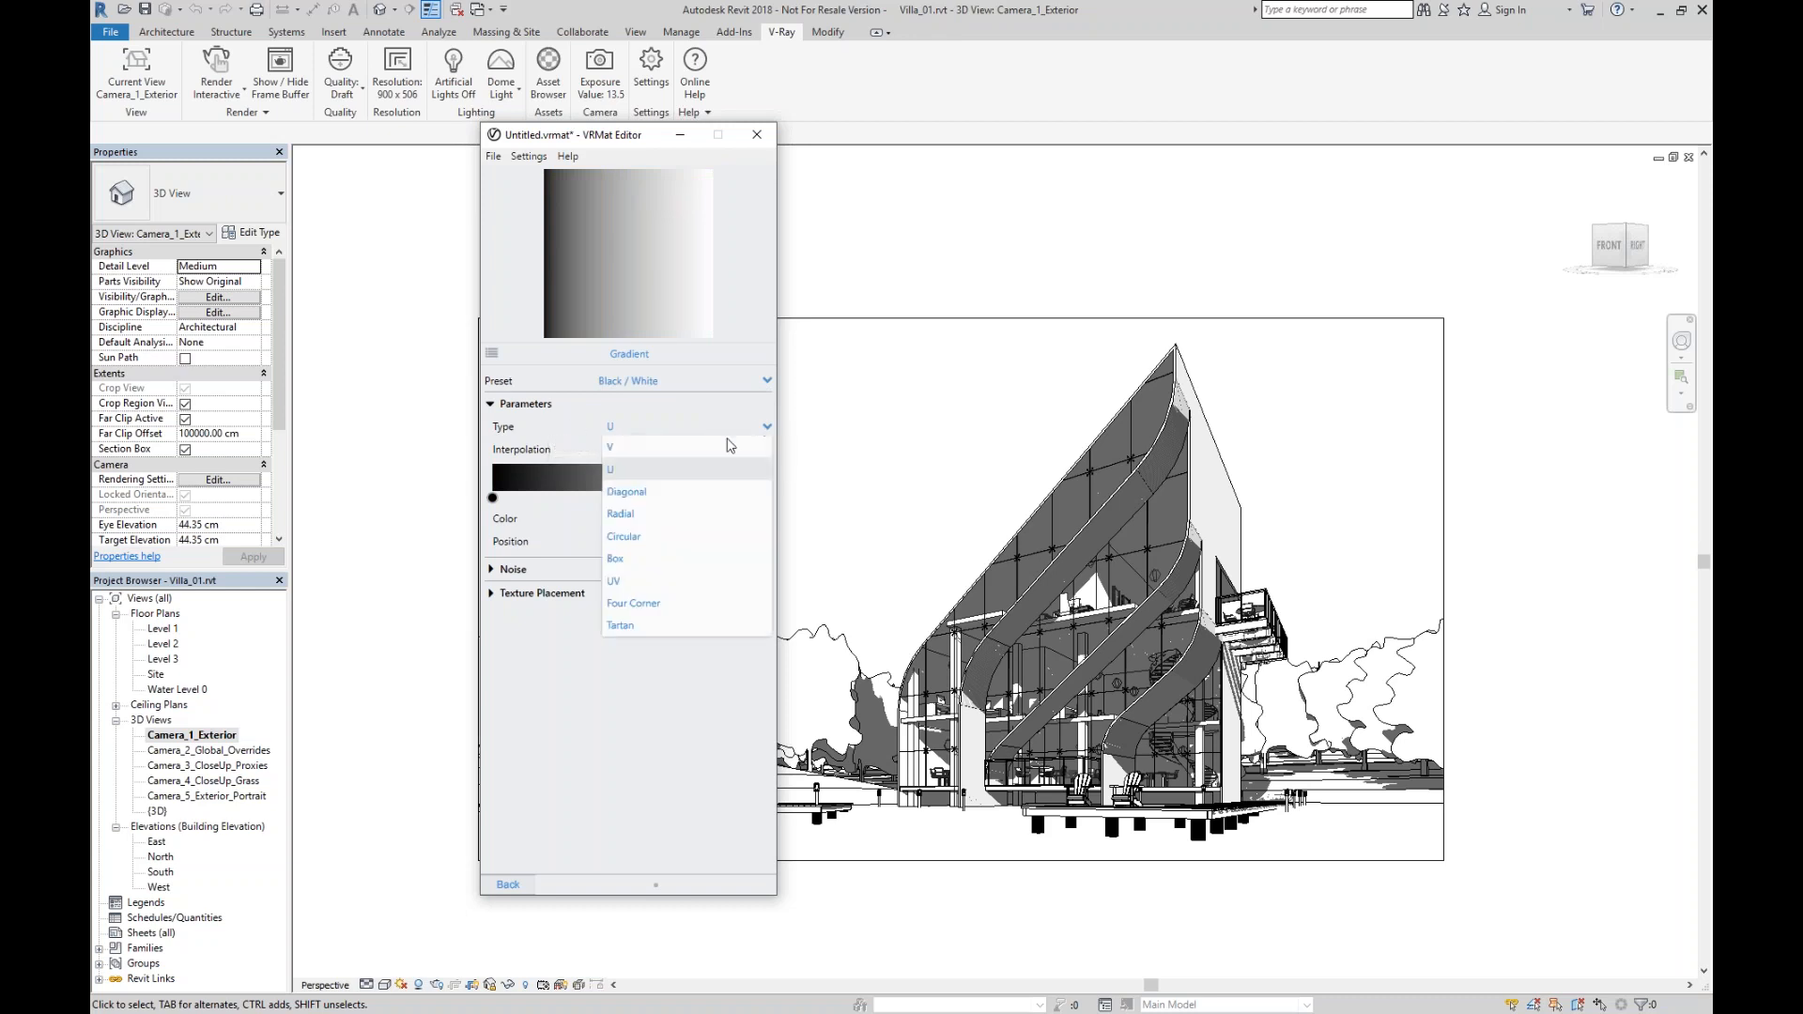
pyautogui.click(616, 447)
pyautogui.click(622, 427)
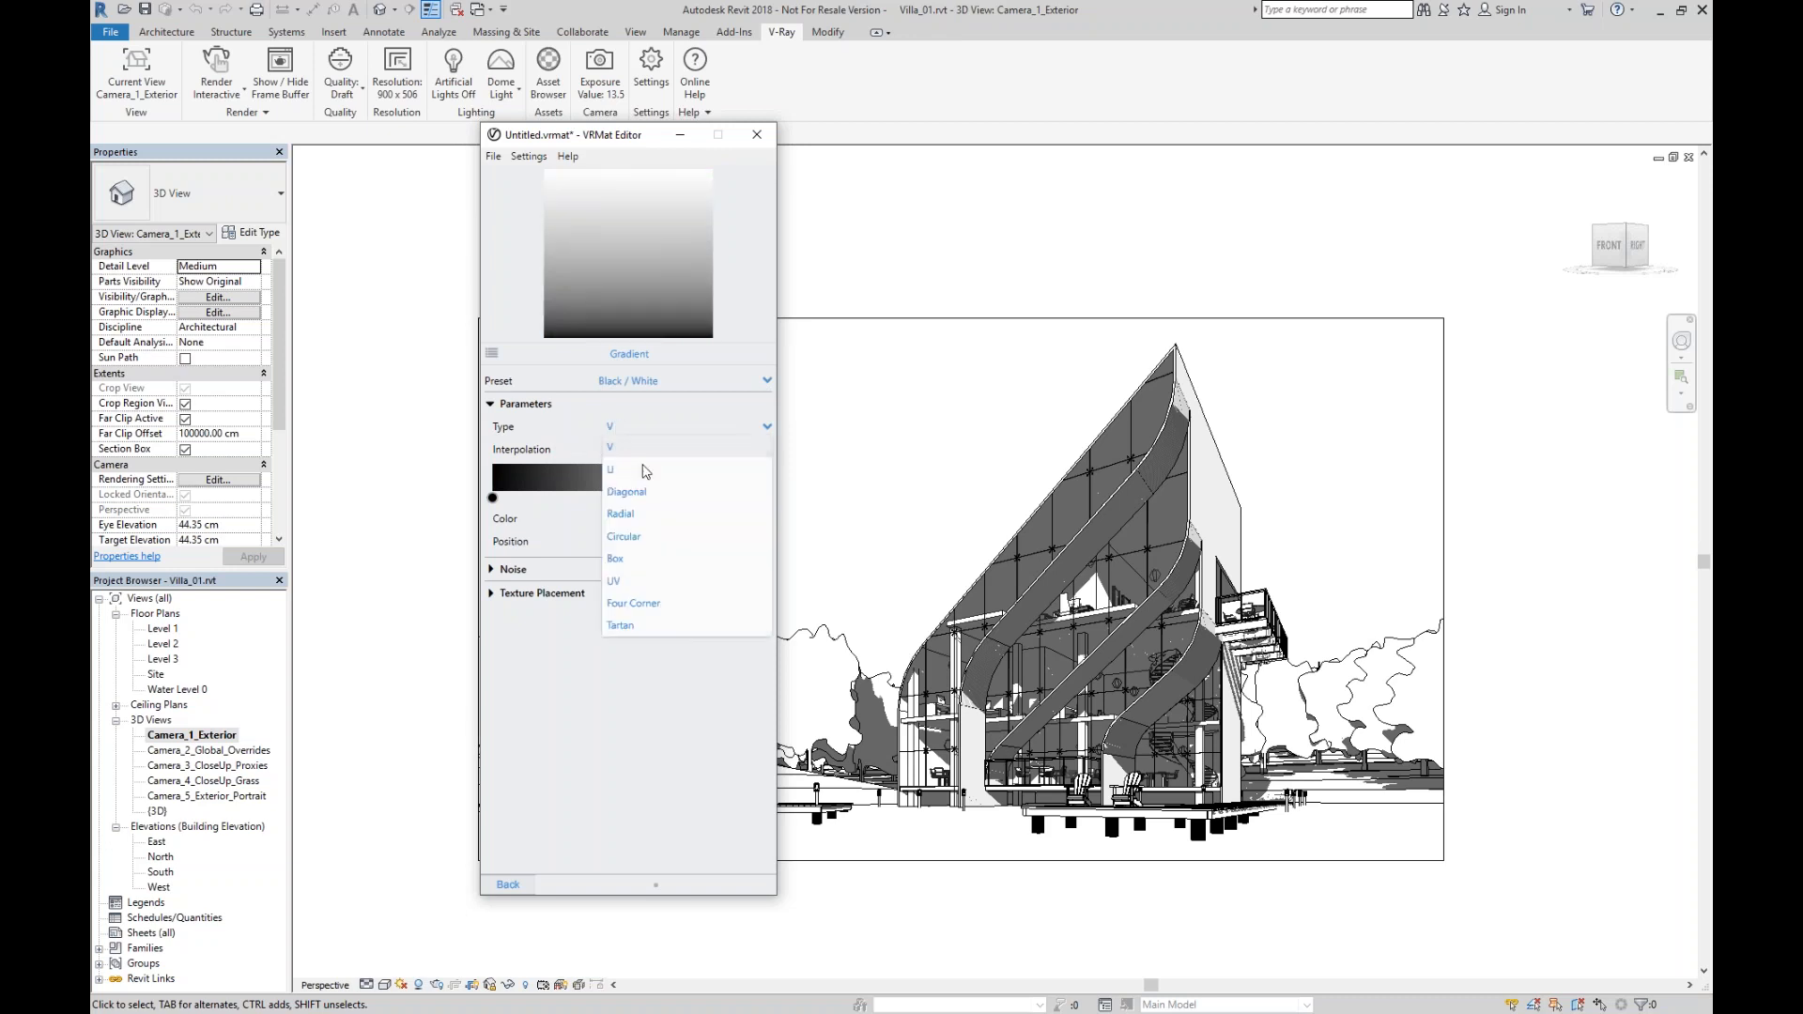
pyautogui.click(634, 497)
pyautogui.click(645, 427)
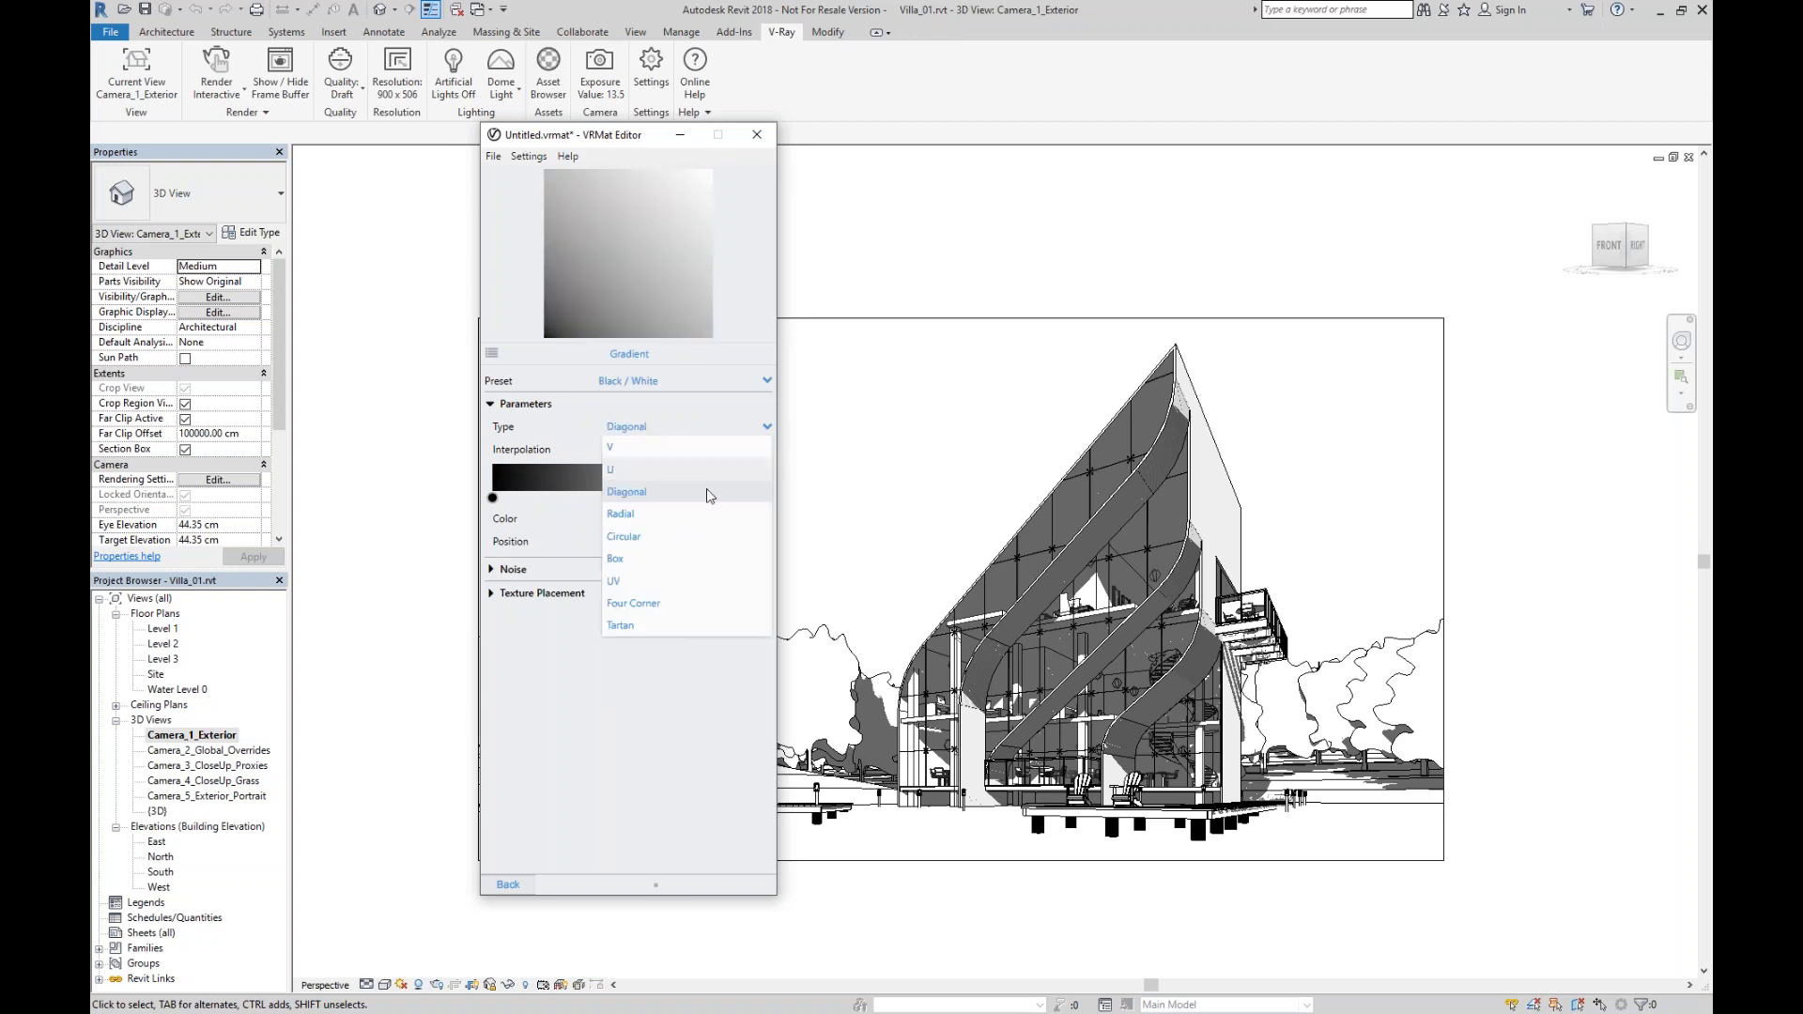
pyautogui.click(620, 561)
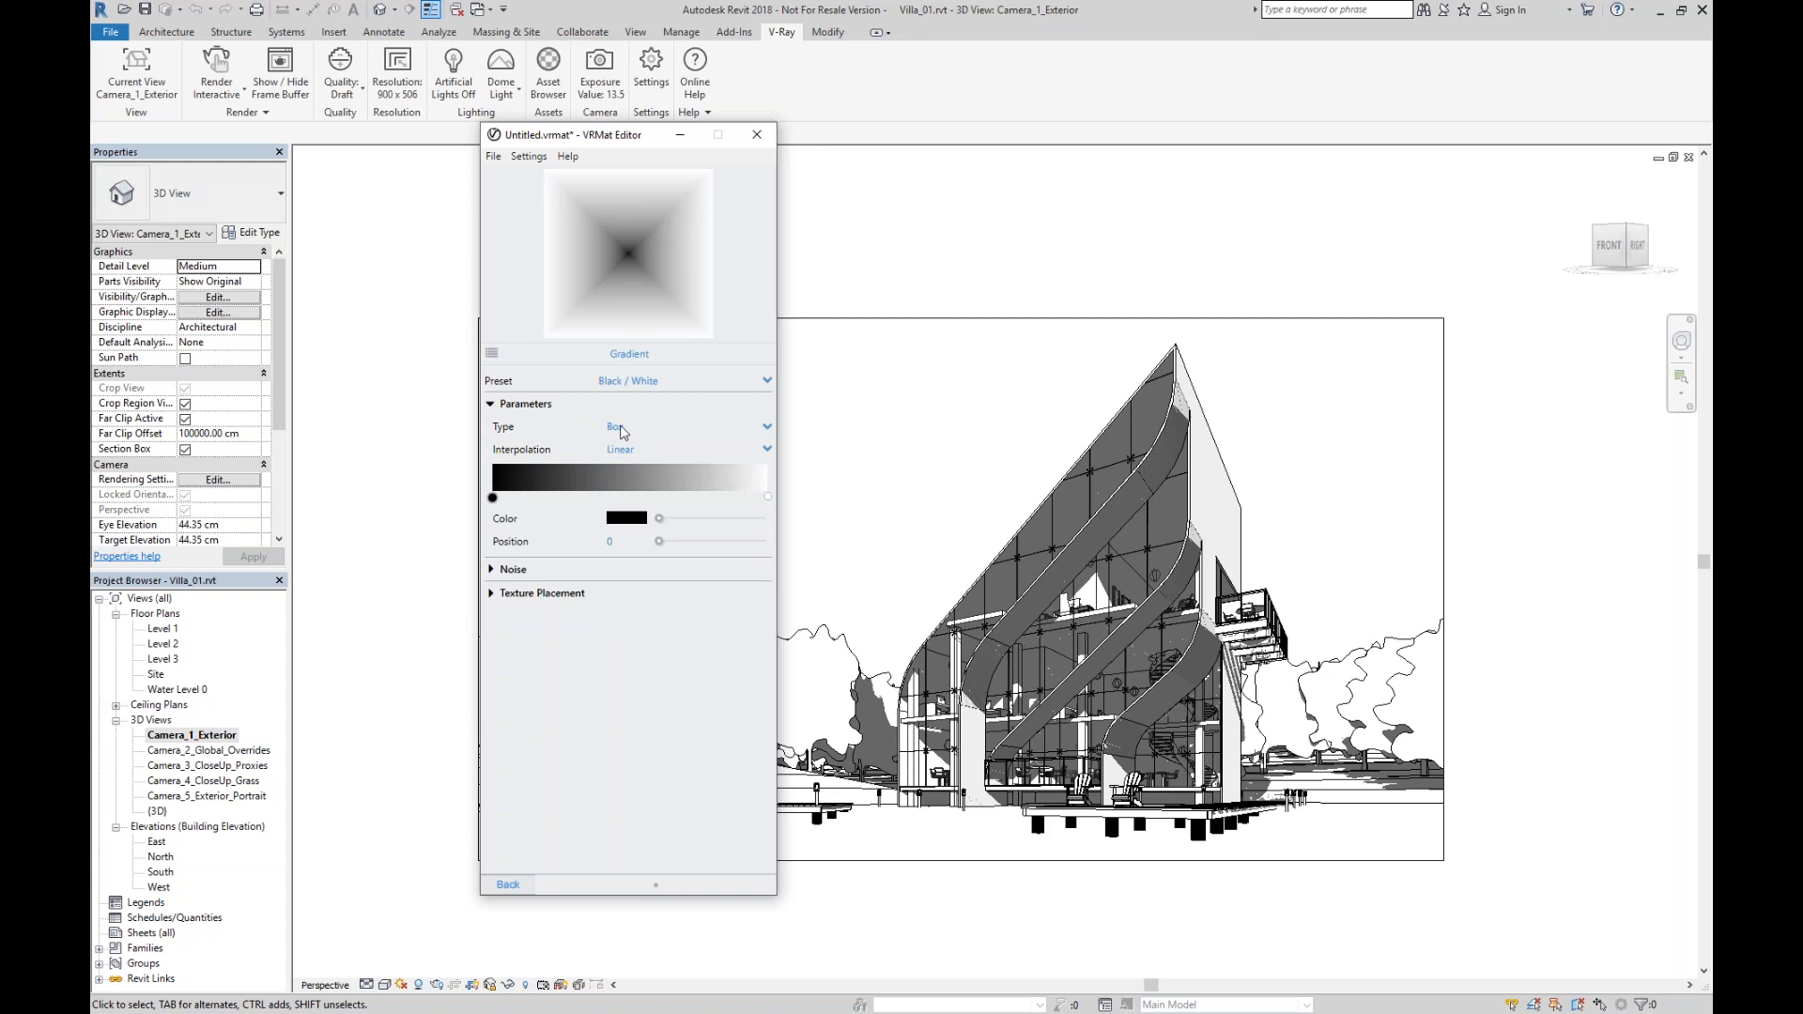
pyautogui.click(627, 430)
pyautogui.click(619, 468)
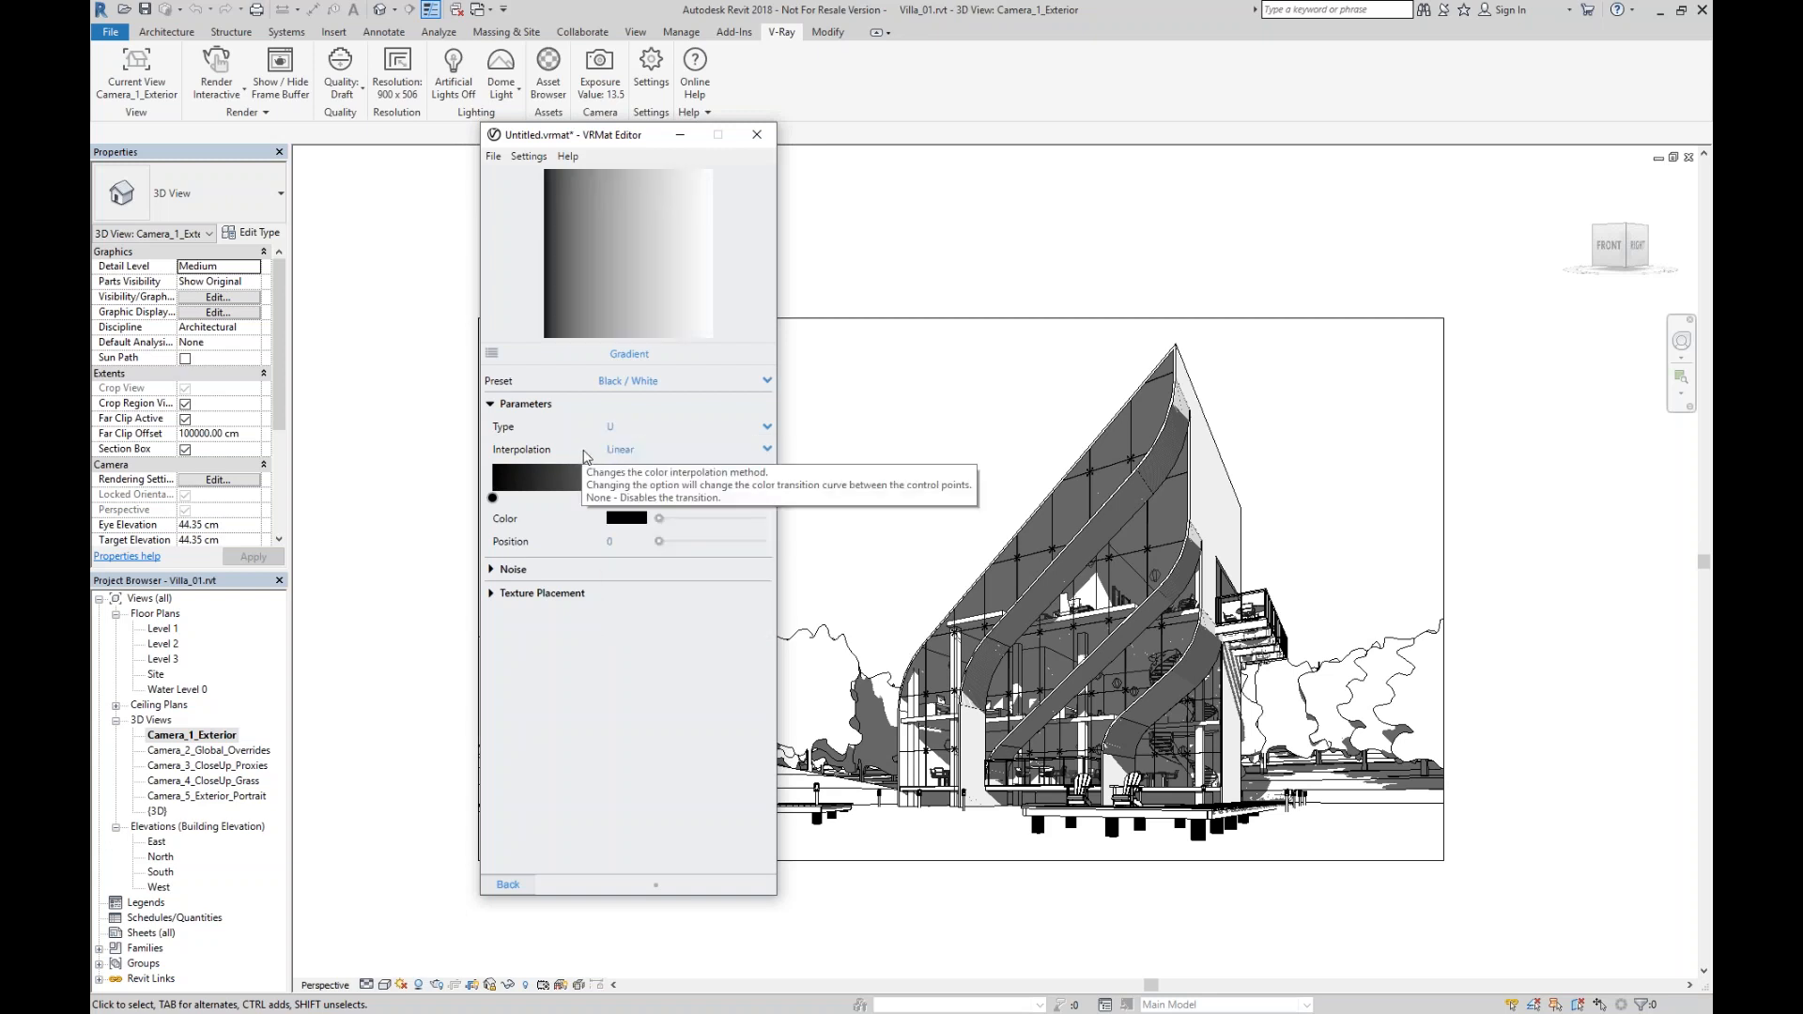
# Try the gradient with color interpolation set to None, and set it back to Linear.
pyautogui.click(632, 450)
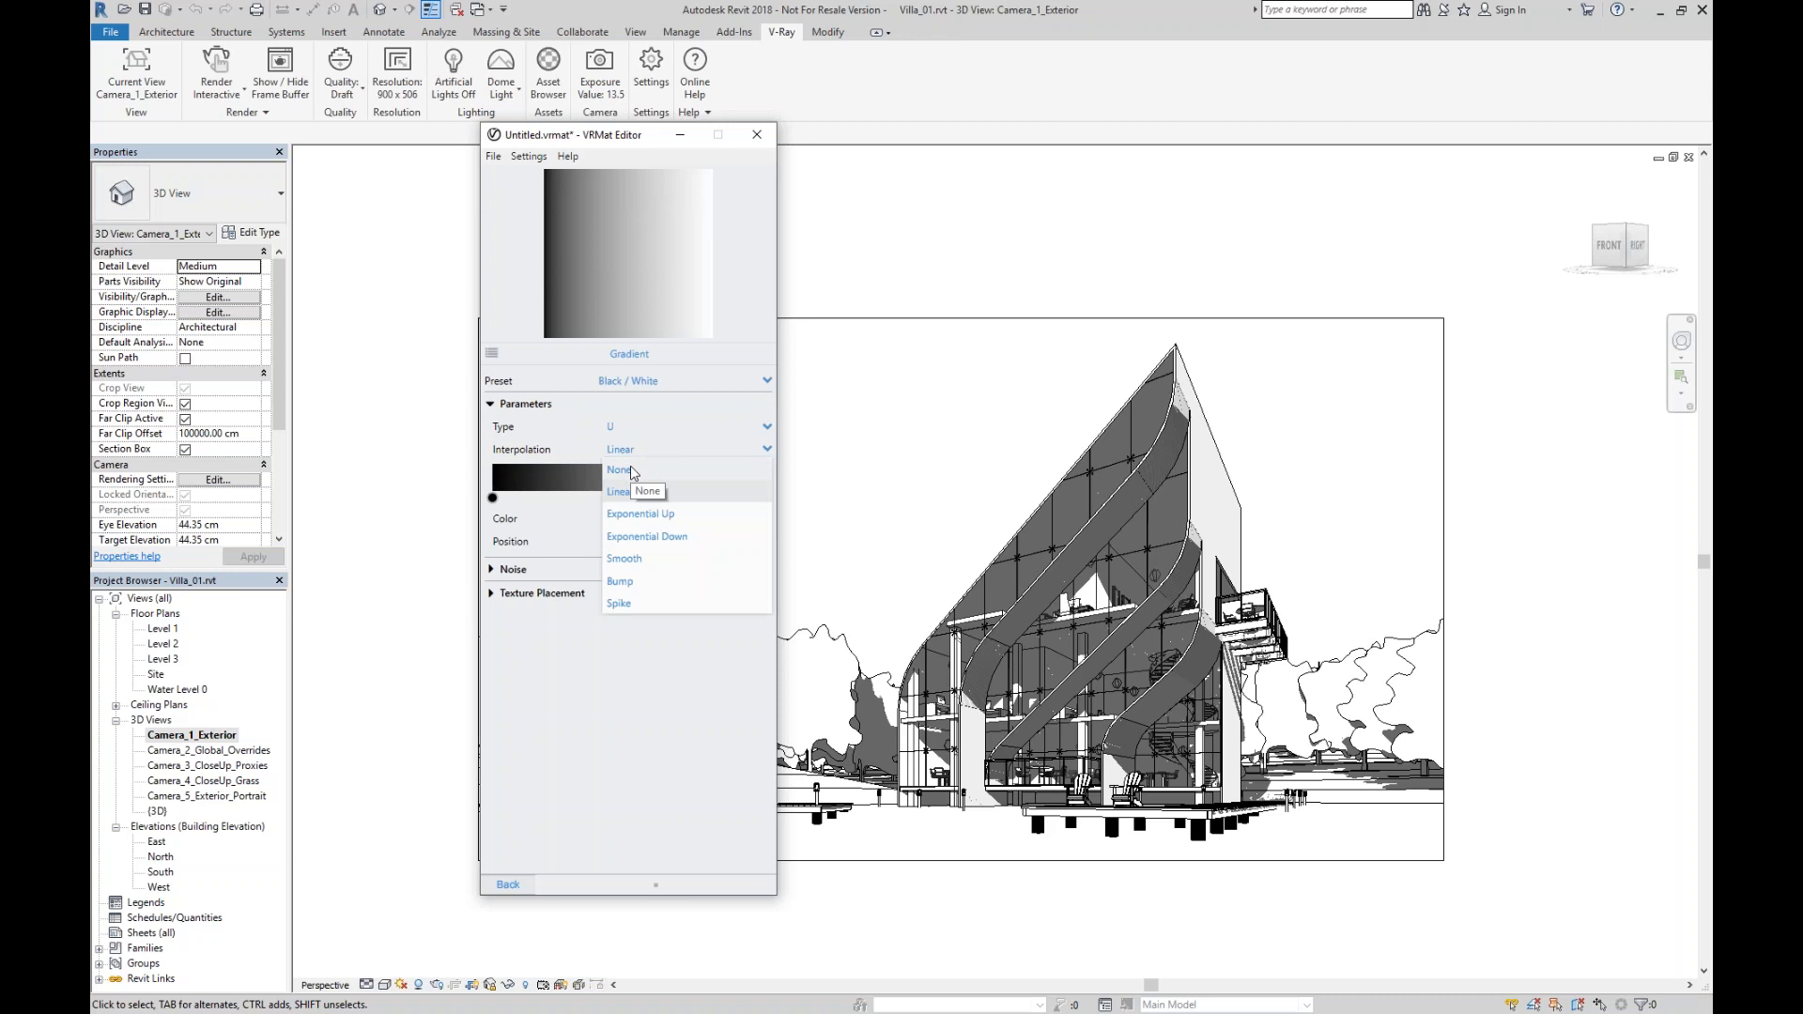
pyautogui.click(632, 472)
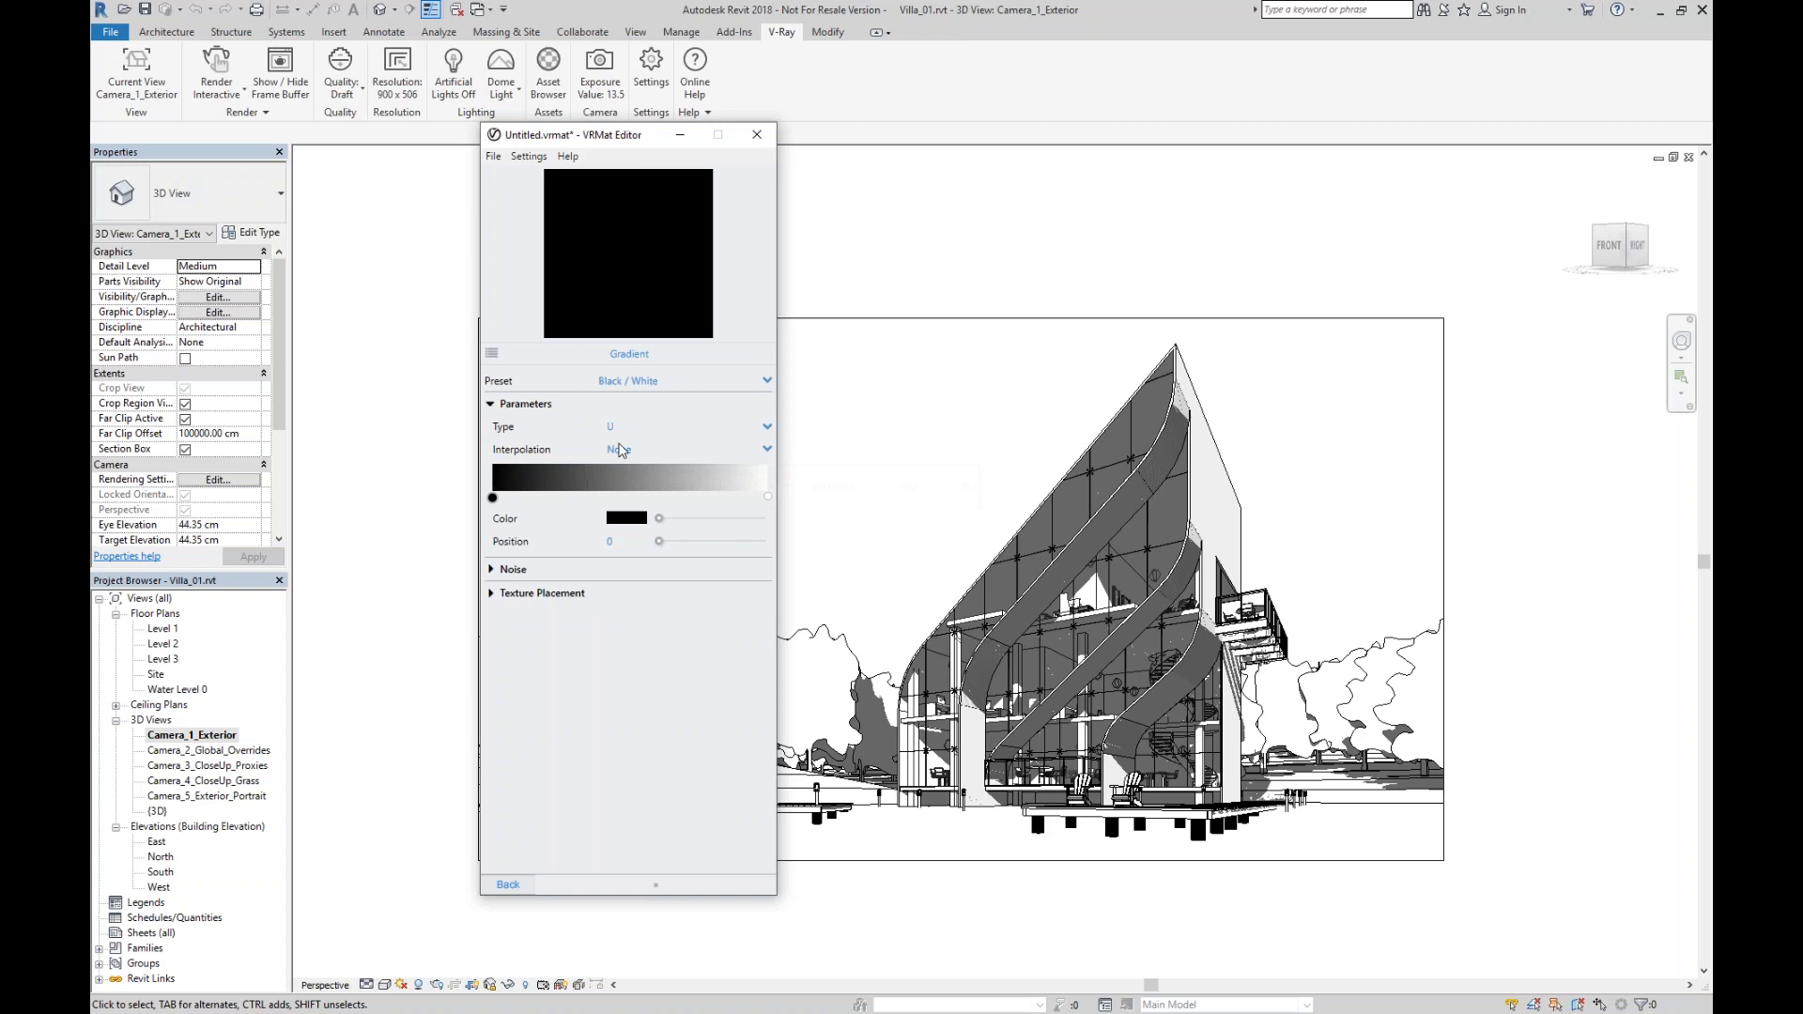
pyautogui.click(621, 449)
pyautogui.click(626, 496)
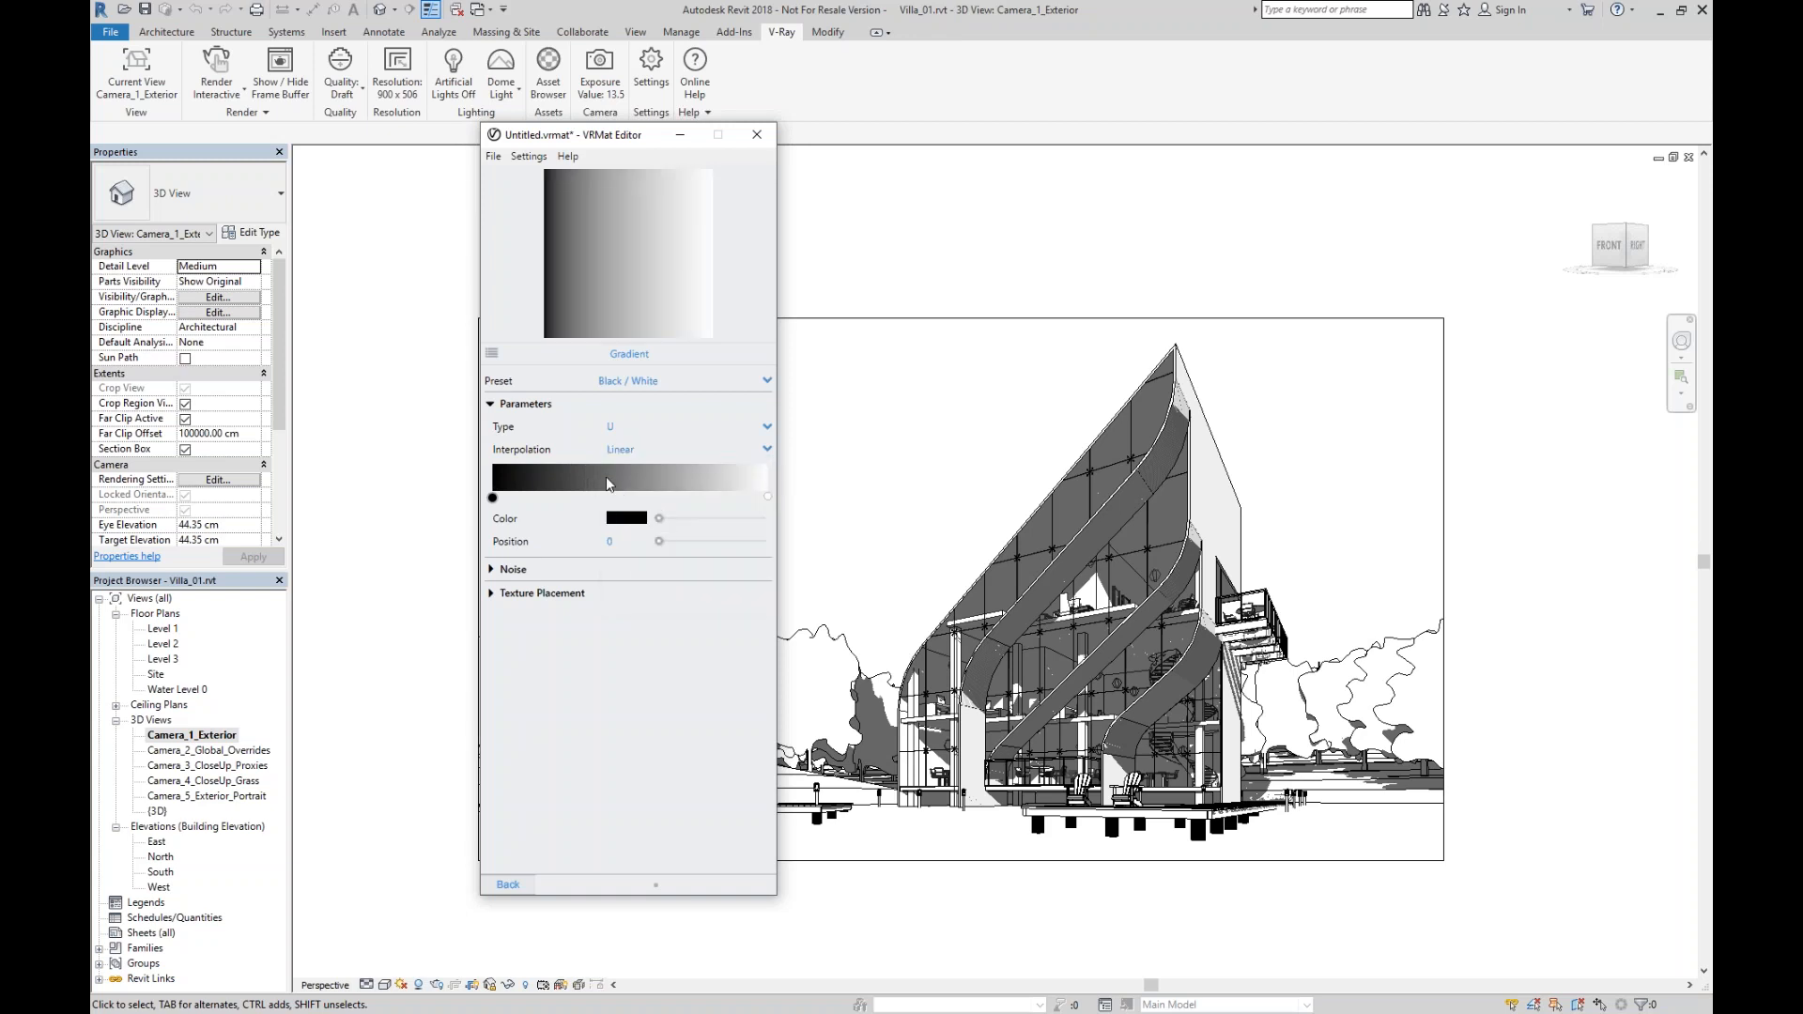
# Try adding color stops along the gradient ramp and removing them again.
pyautogui.click(571, 479)
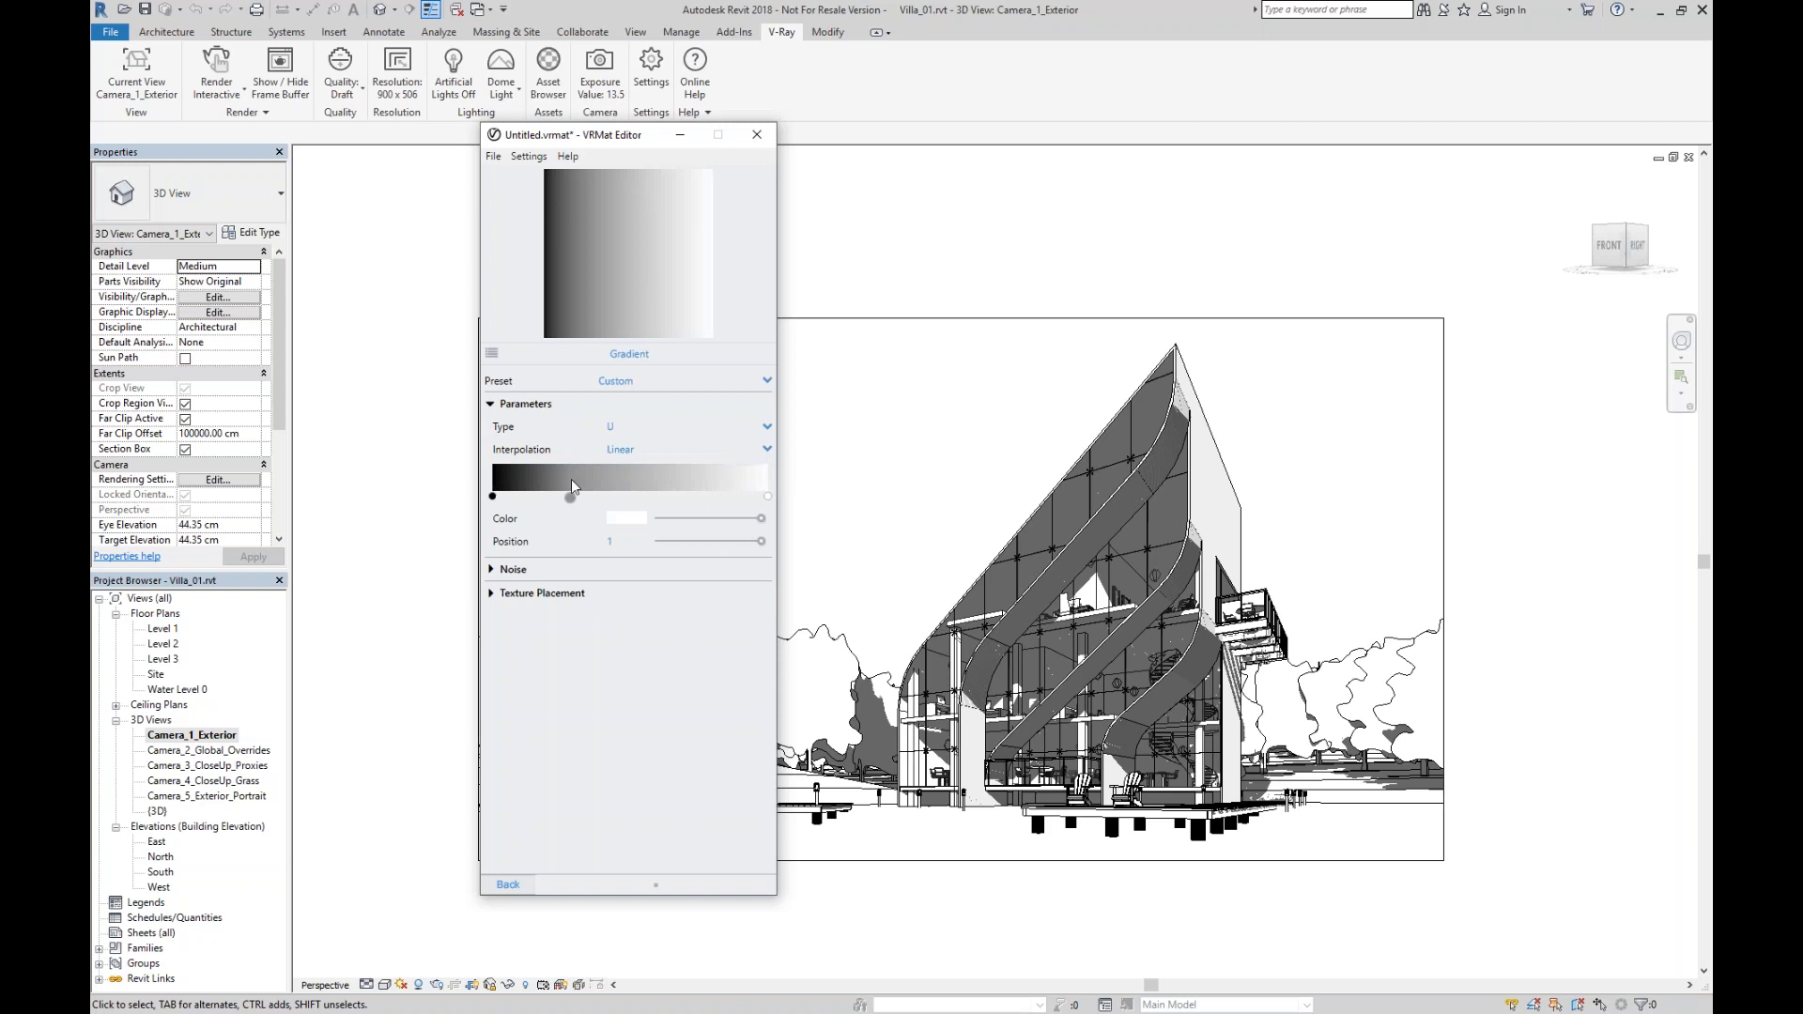
pyautogui.click(677, 479)
pyautogui.click(604, 482)
pyautogui.rightClick(605, 494)
pyautogui.rightClick(677, 496)
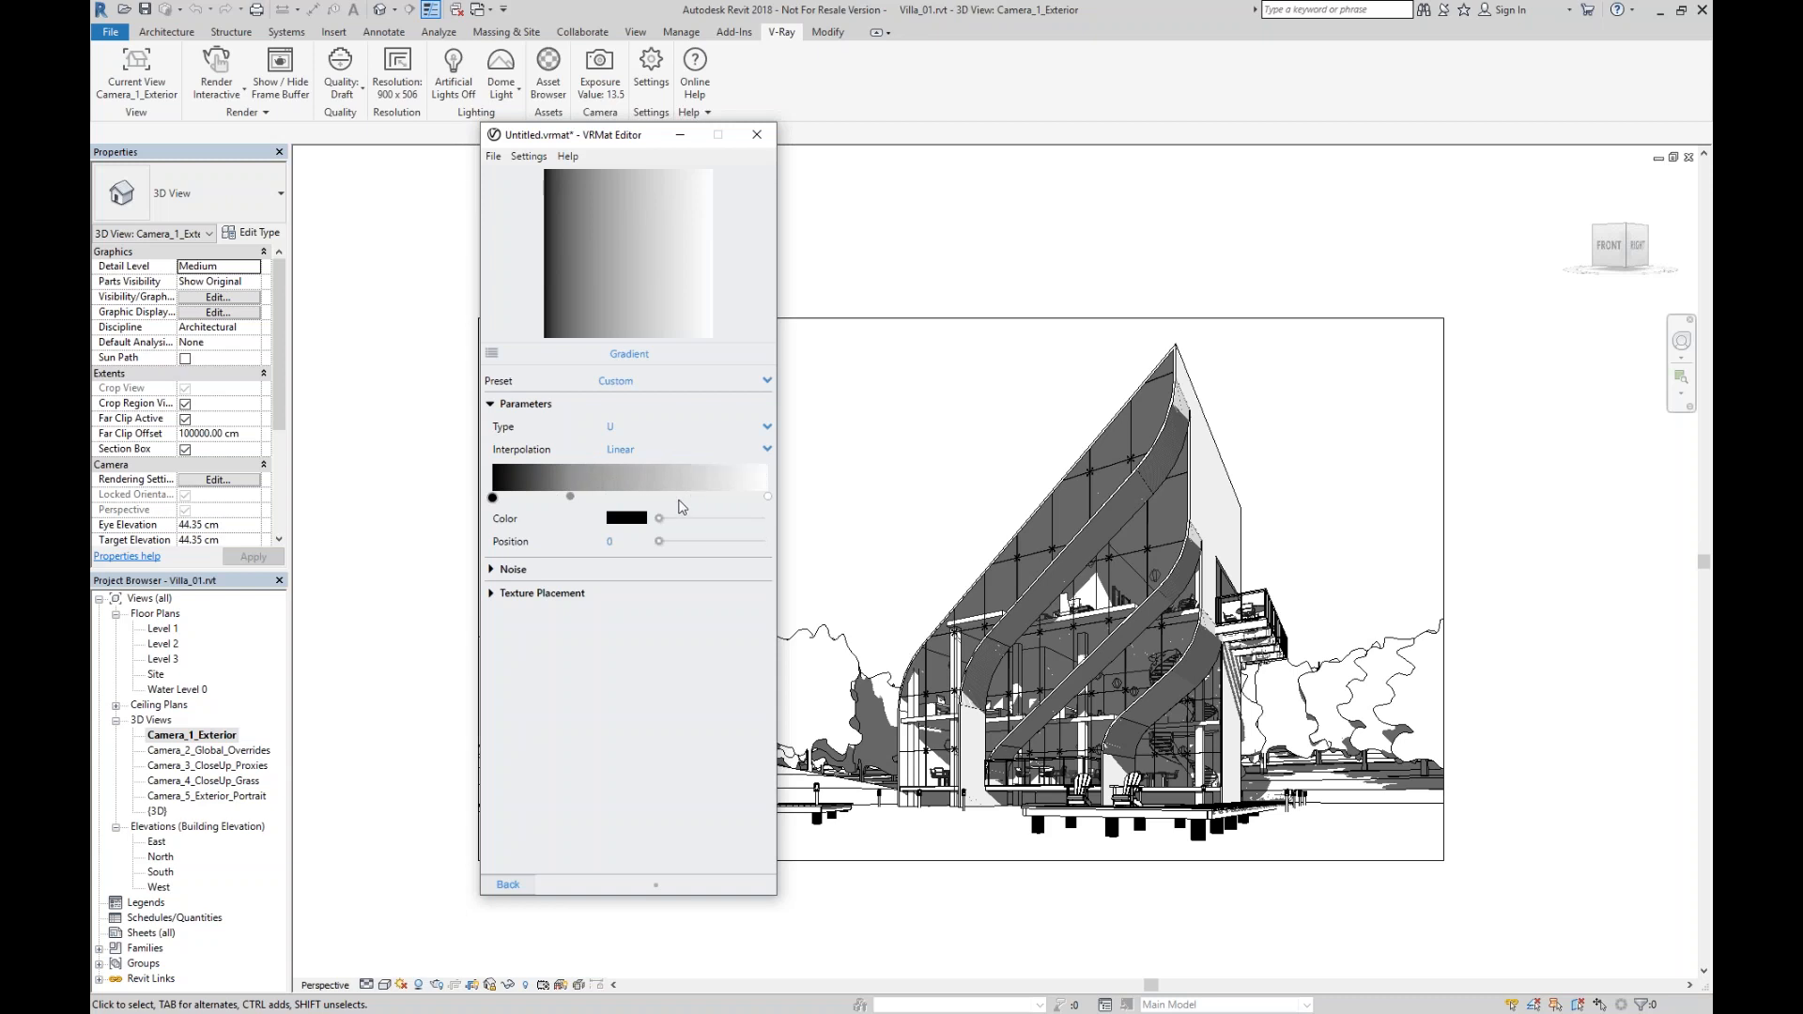
pyautogui.rightClick(571, 497)
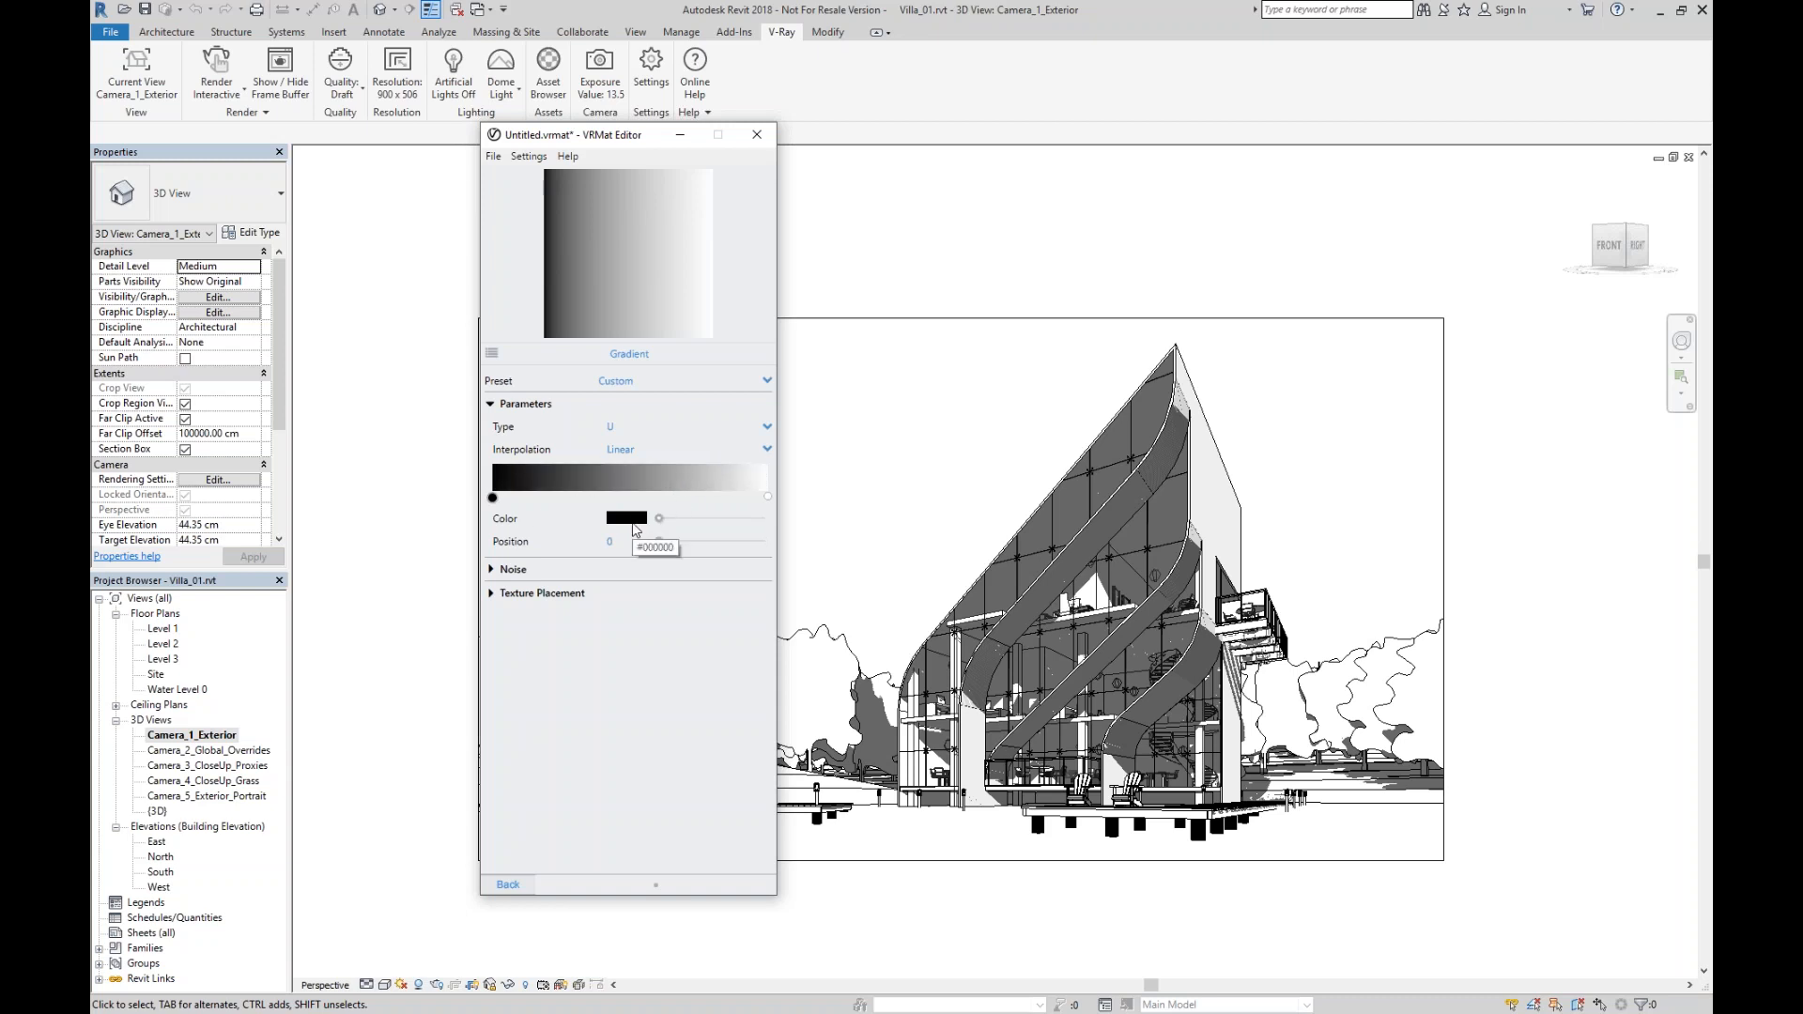
# Add a gradient stop at 0.33, recolor it dusty red (RGB 0.756, 0.486, 0.486), and close the material without saving.
pyautogui.click(585, 484)
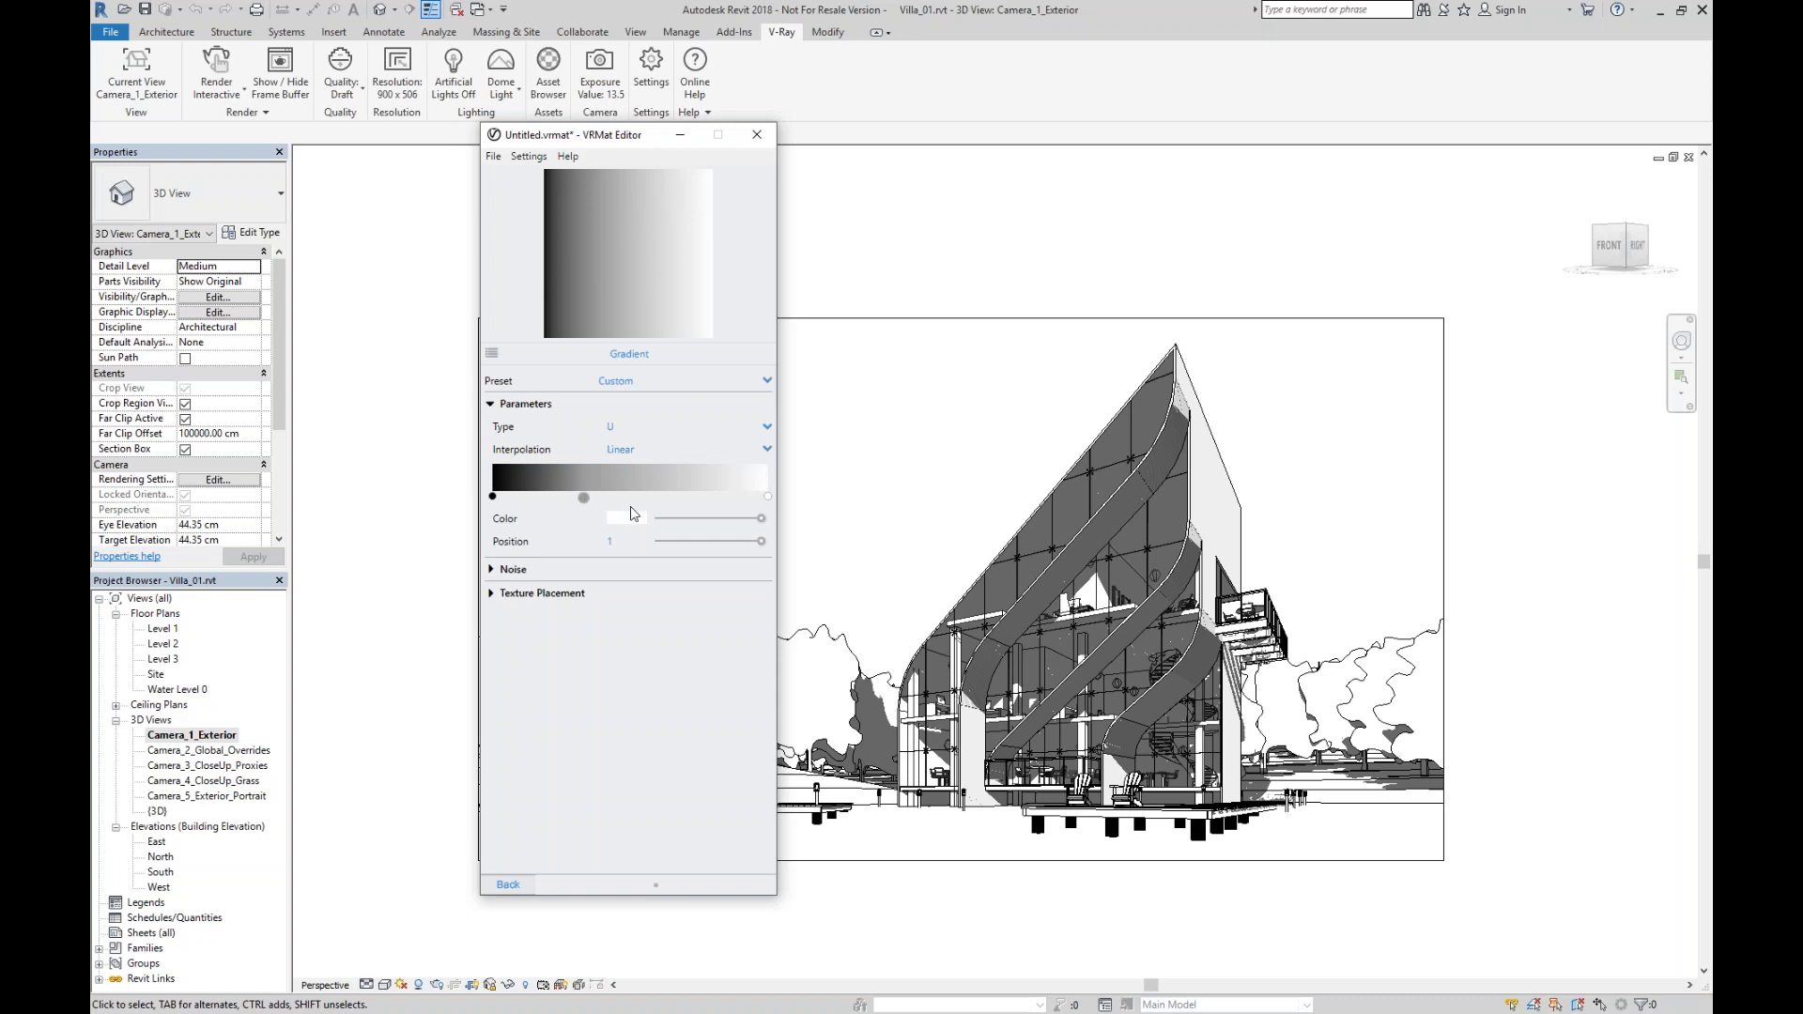
pyautogui.click(769, 498)
pyautogui.click(585, 498)
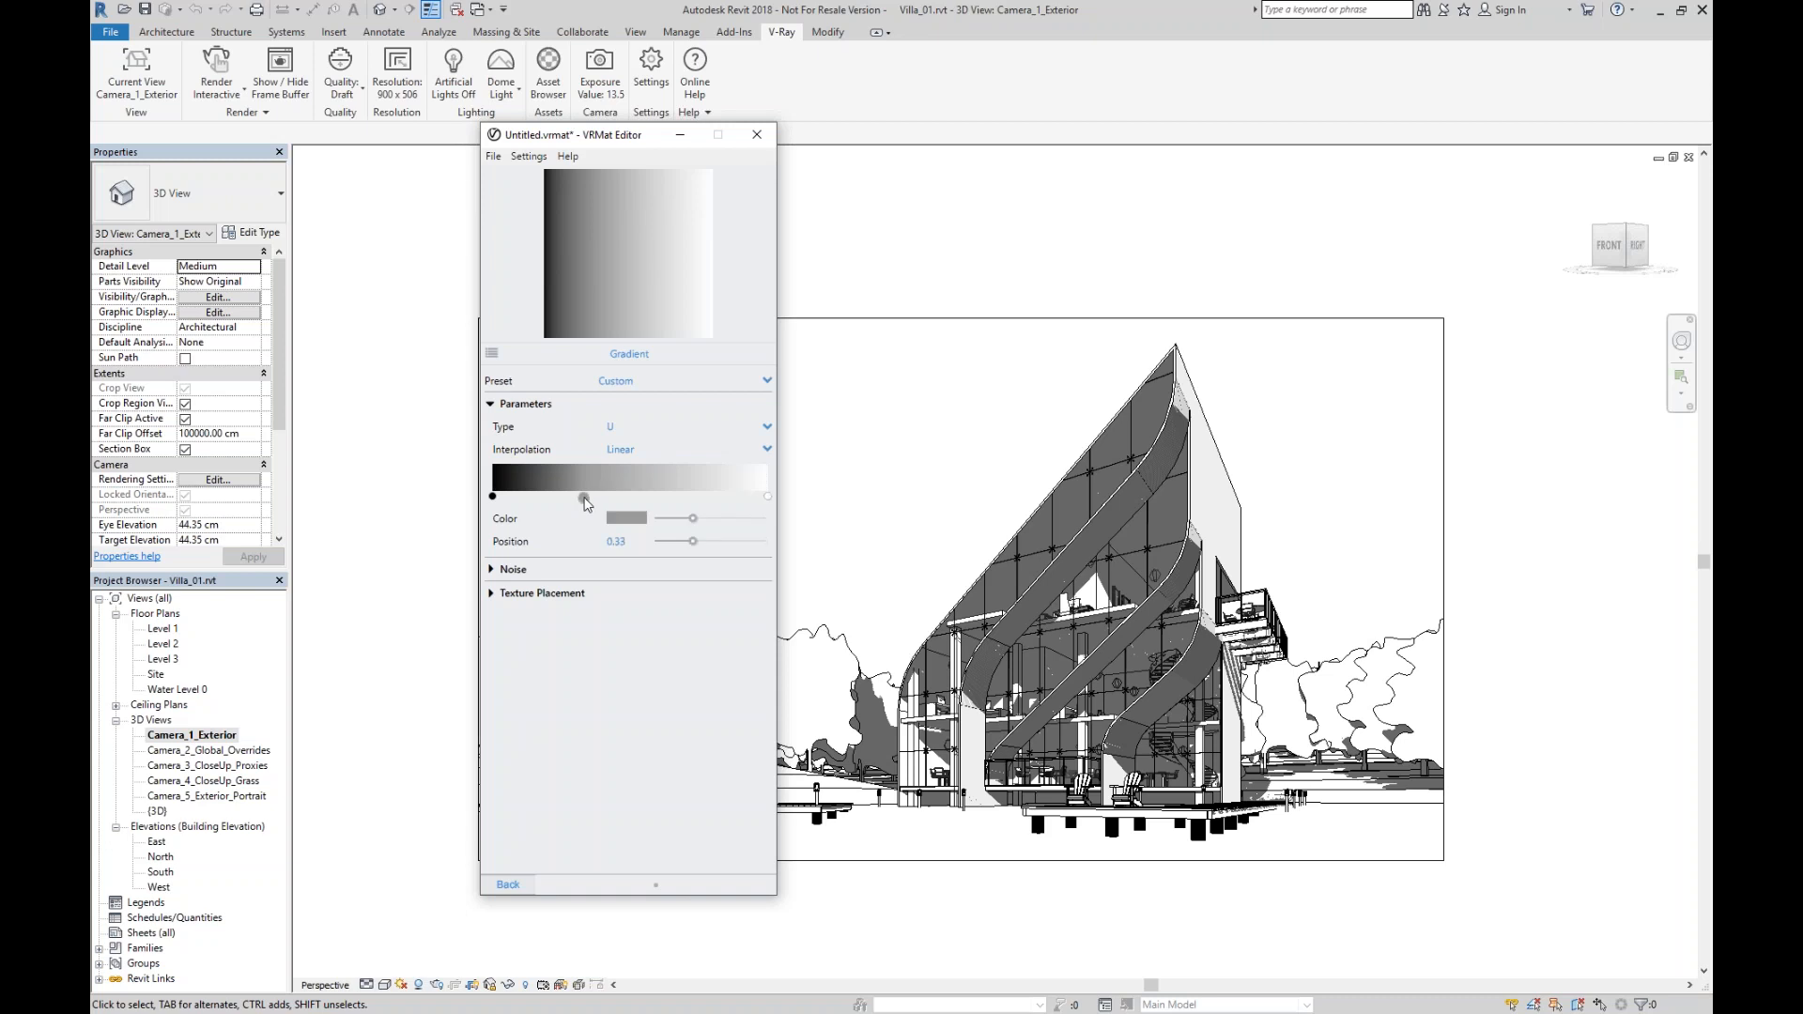
pyautogui.click(636, 520)
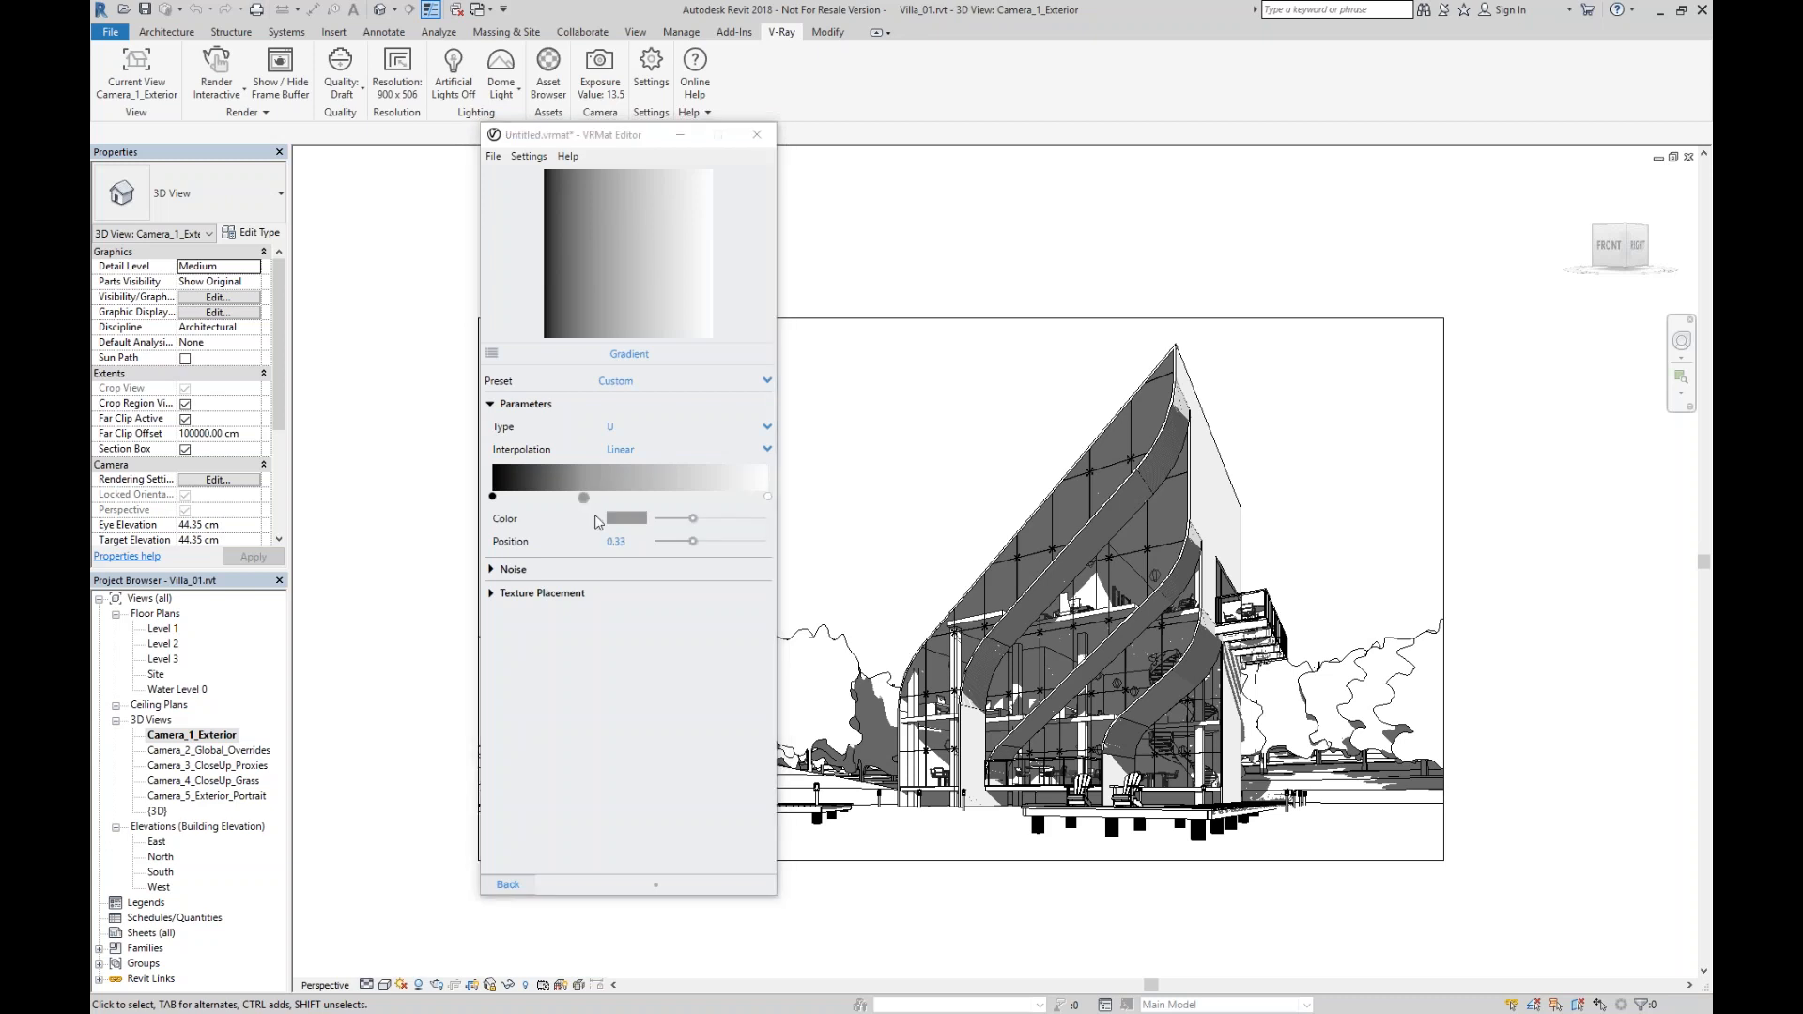
pyautogui.moveTo(434, 669); pyautogui.dragTo(677, 604)
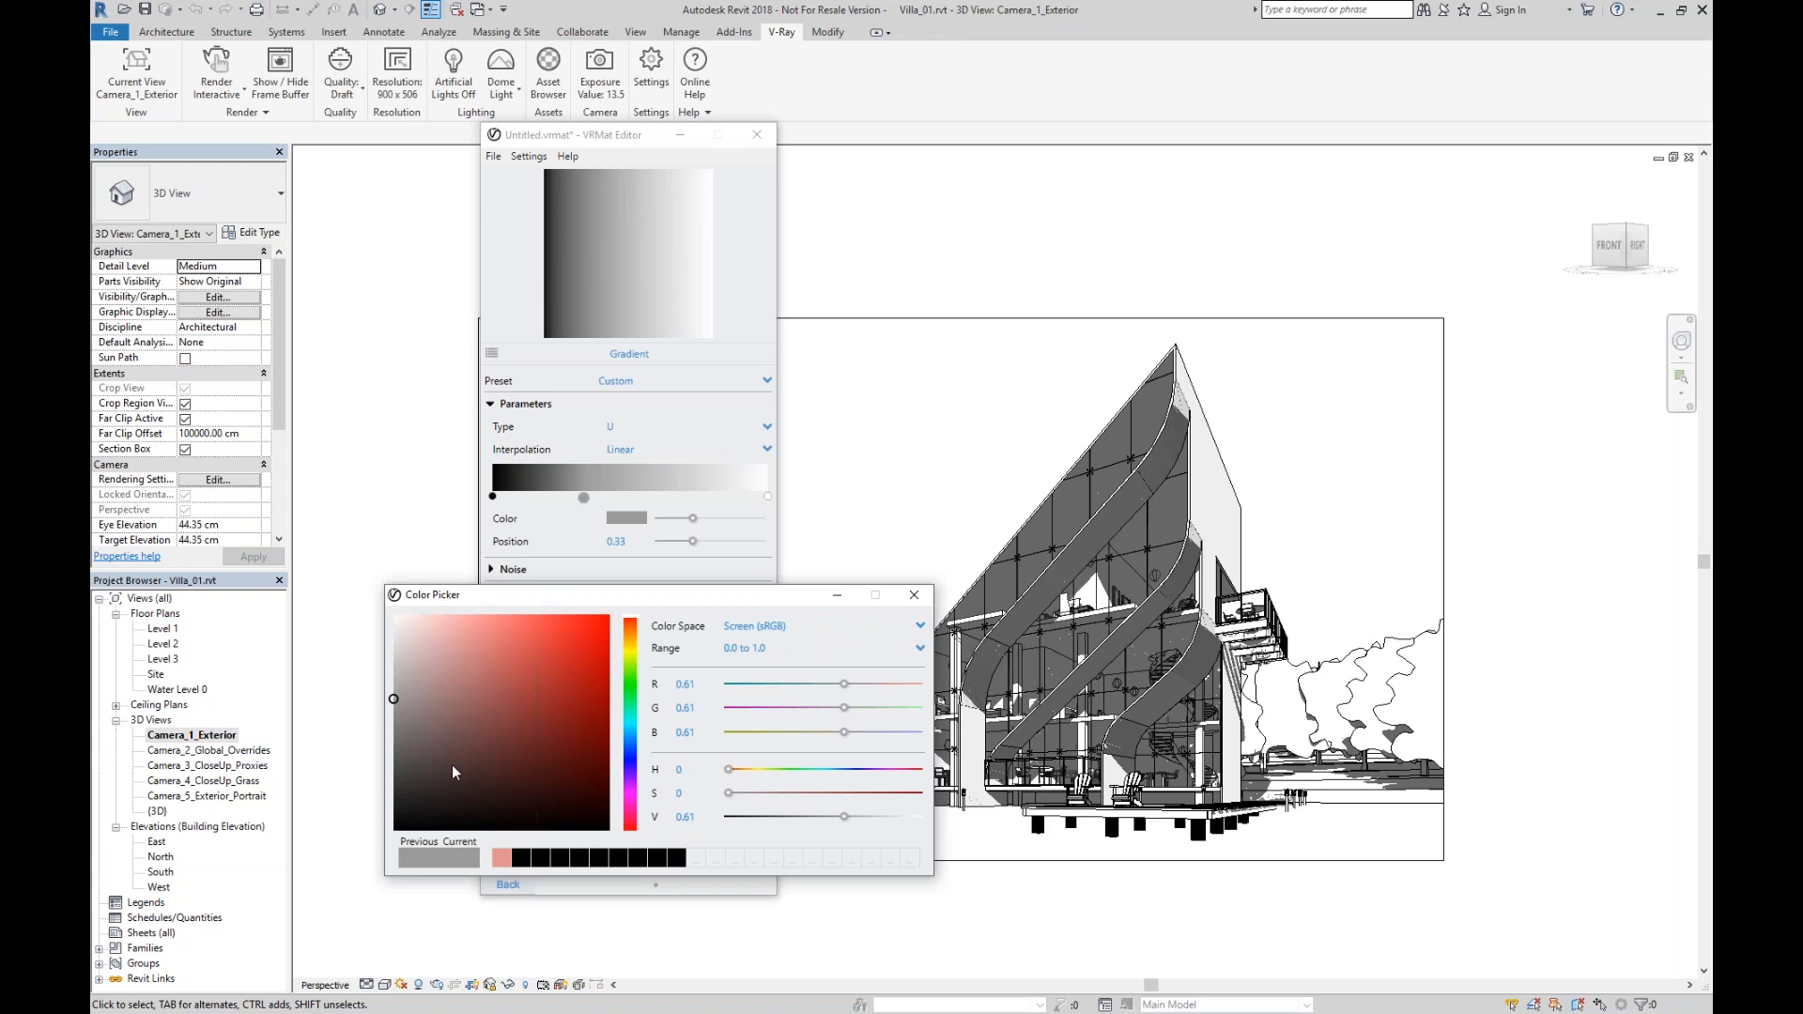
pyautogui.moveTo(441, 691)
pyautogui.mouseDown()
pyautogui.moveTo(443, 657)
pyautogui.moveTo(490, 661)
pyautogui.moveTo(470, 667)
pyautogui.mouseUp()
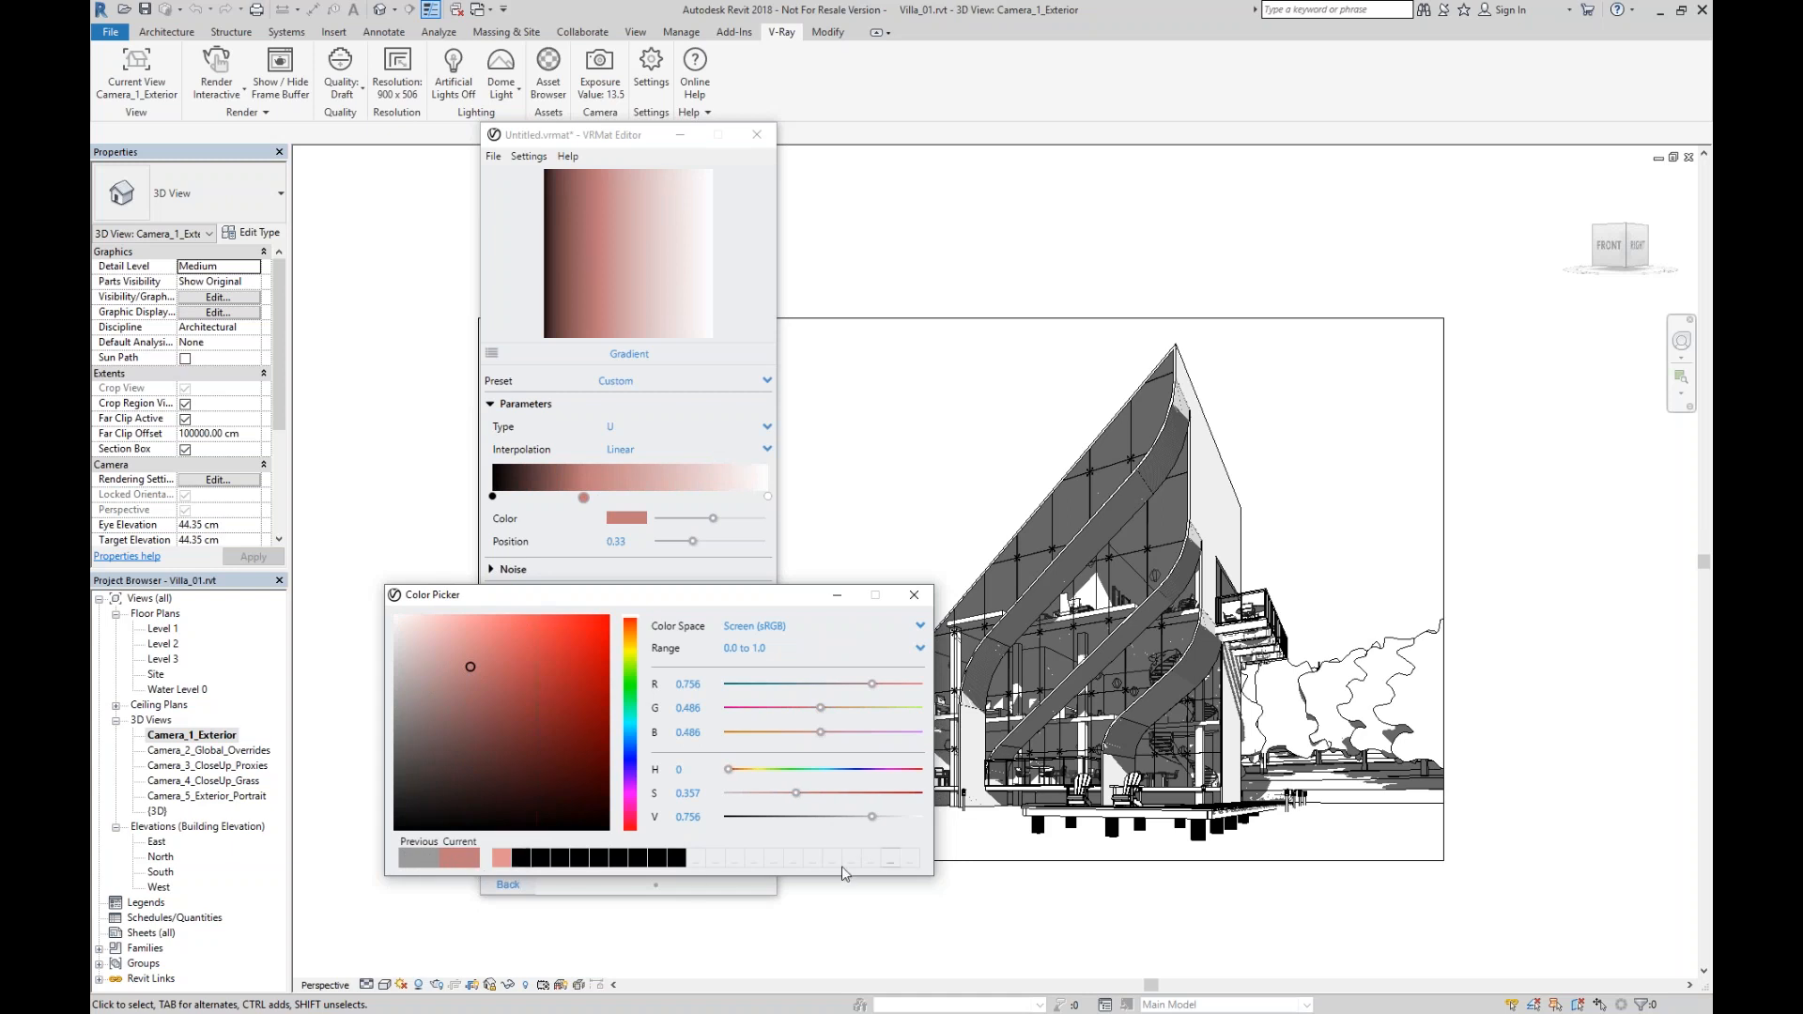
pyautogui.click(914, 596)
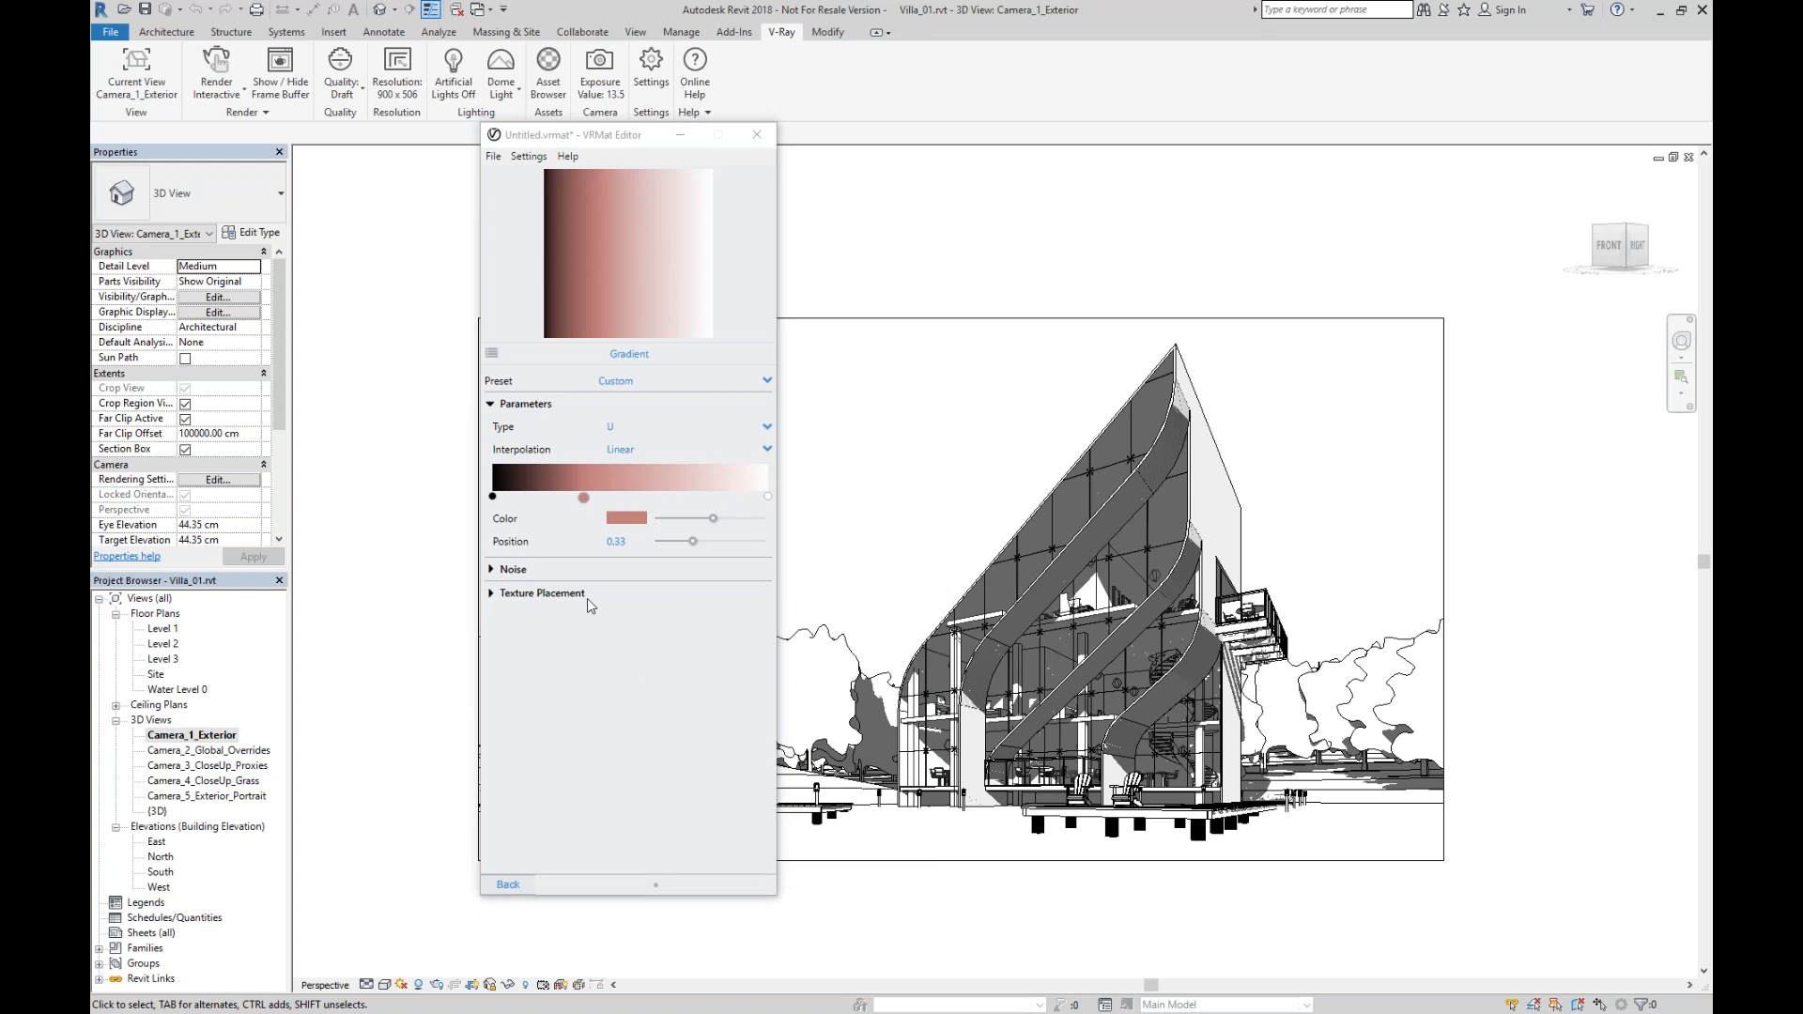
pyautogui.click(757, 134)
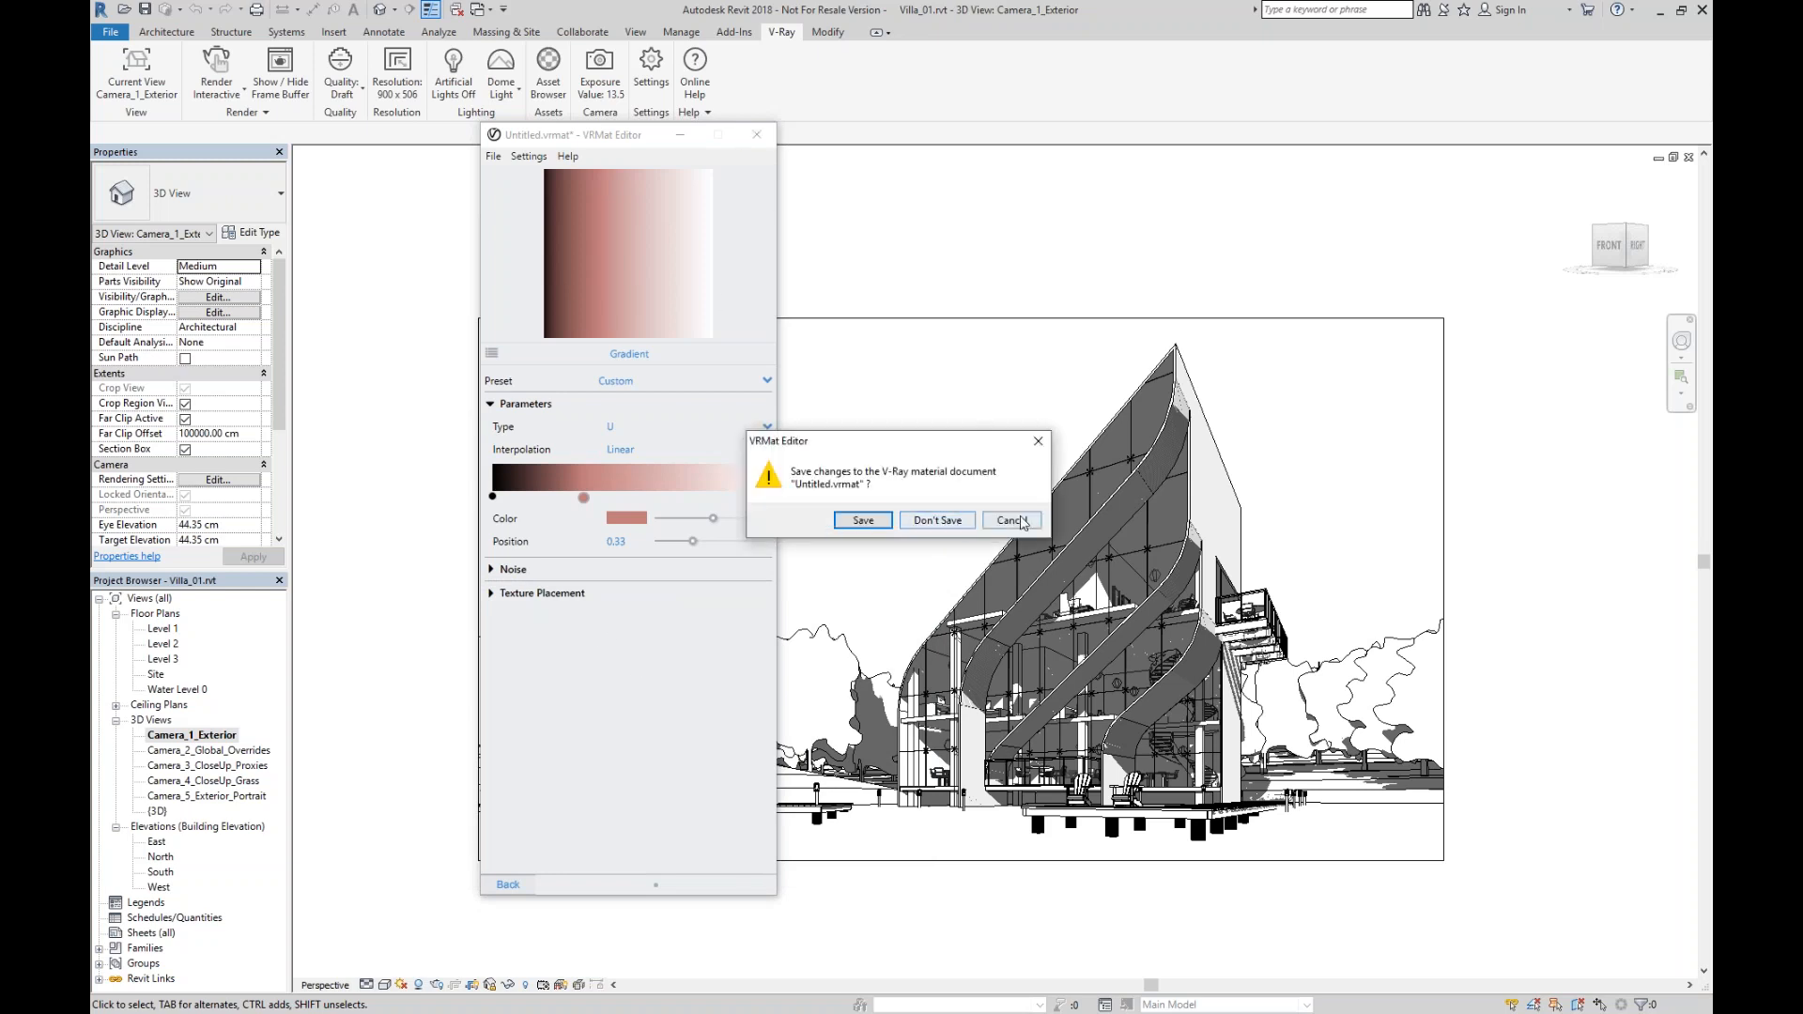
pyautogui.click(939, 521)
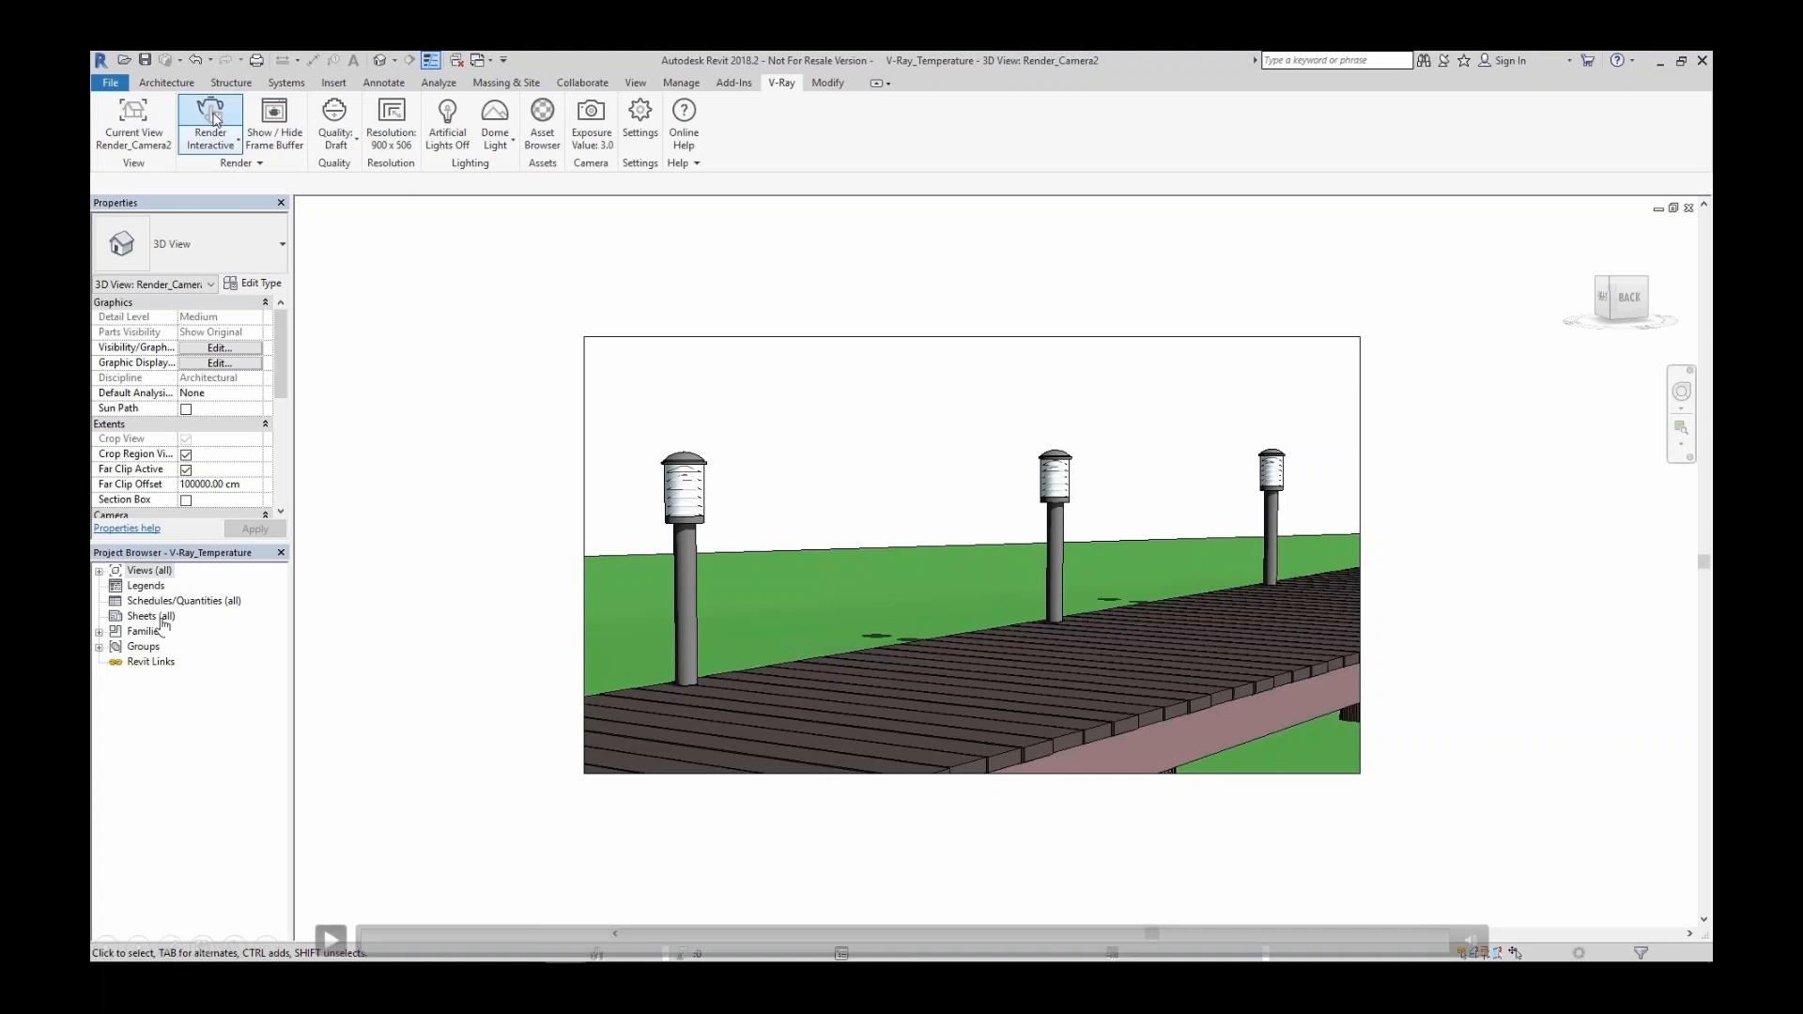
pyautogui.click(331, 940)
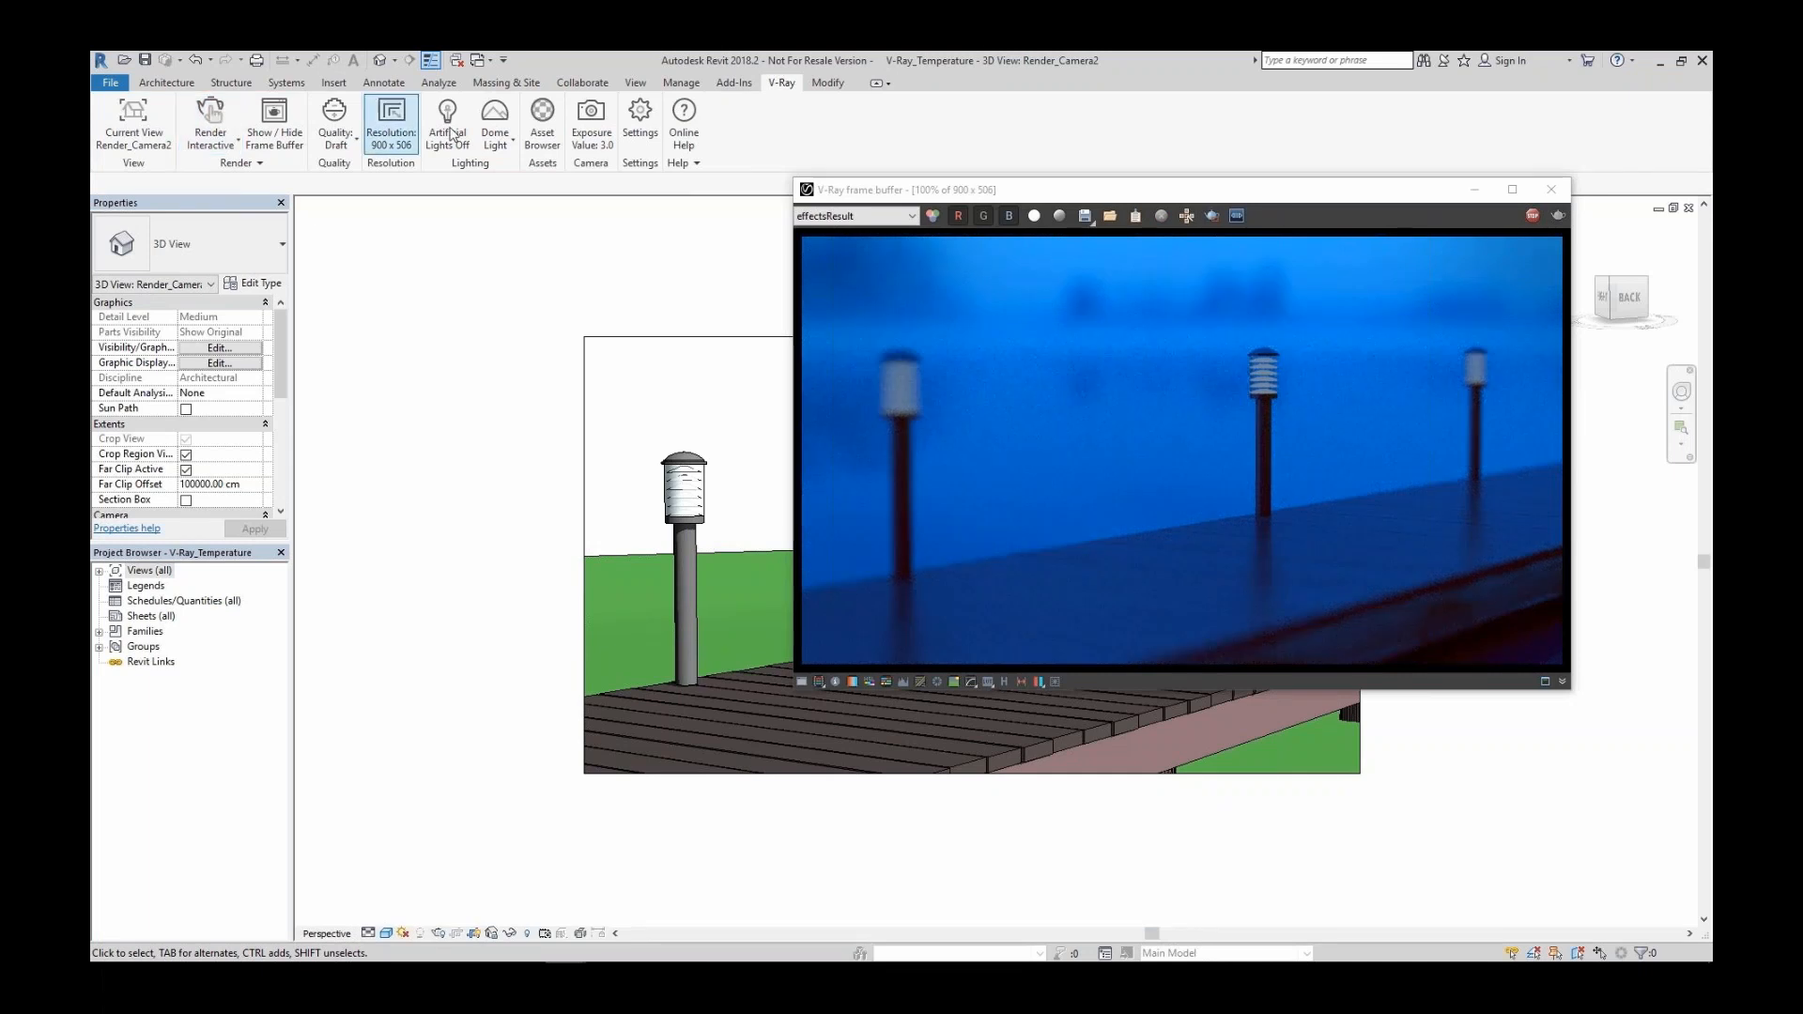
# Filter the Asset Browser's material list by "luminance" and open the Emissive material's Temperature texture for editing.
pyautogui.click(542, 118)
pyautogui.click(302, 226)
pyautogui.write('luminance')
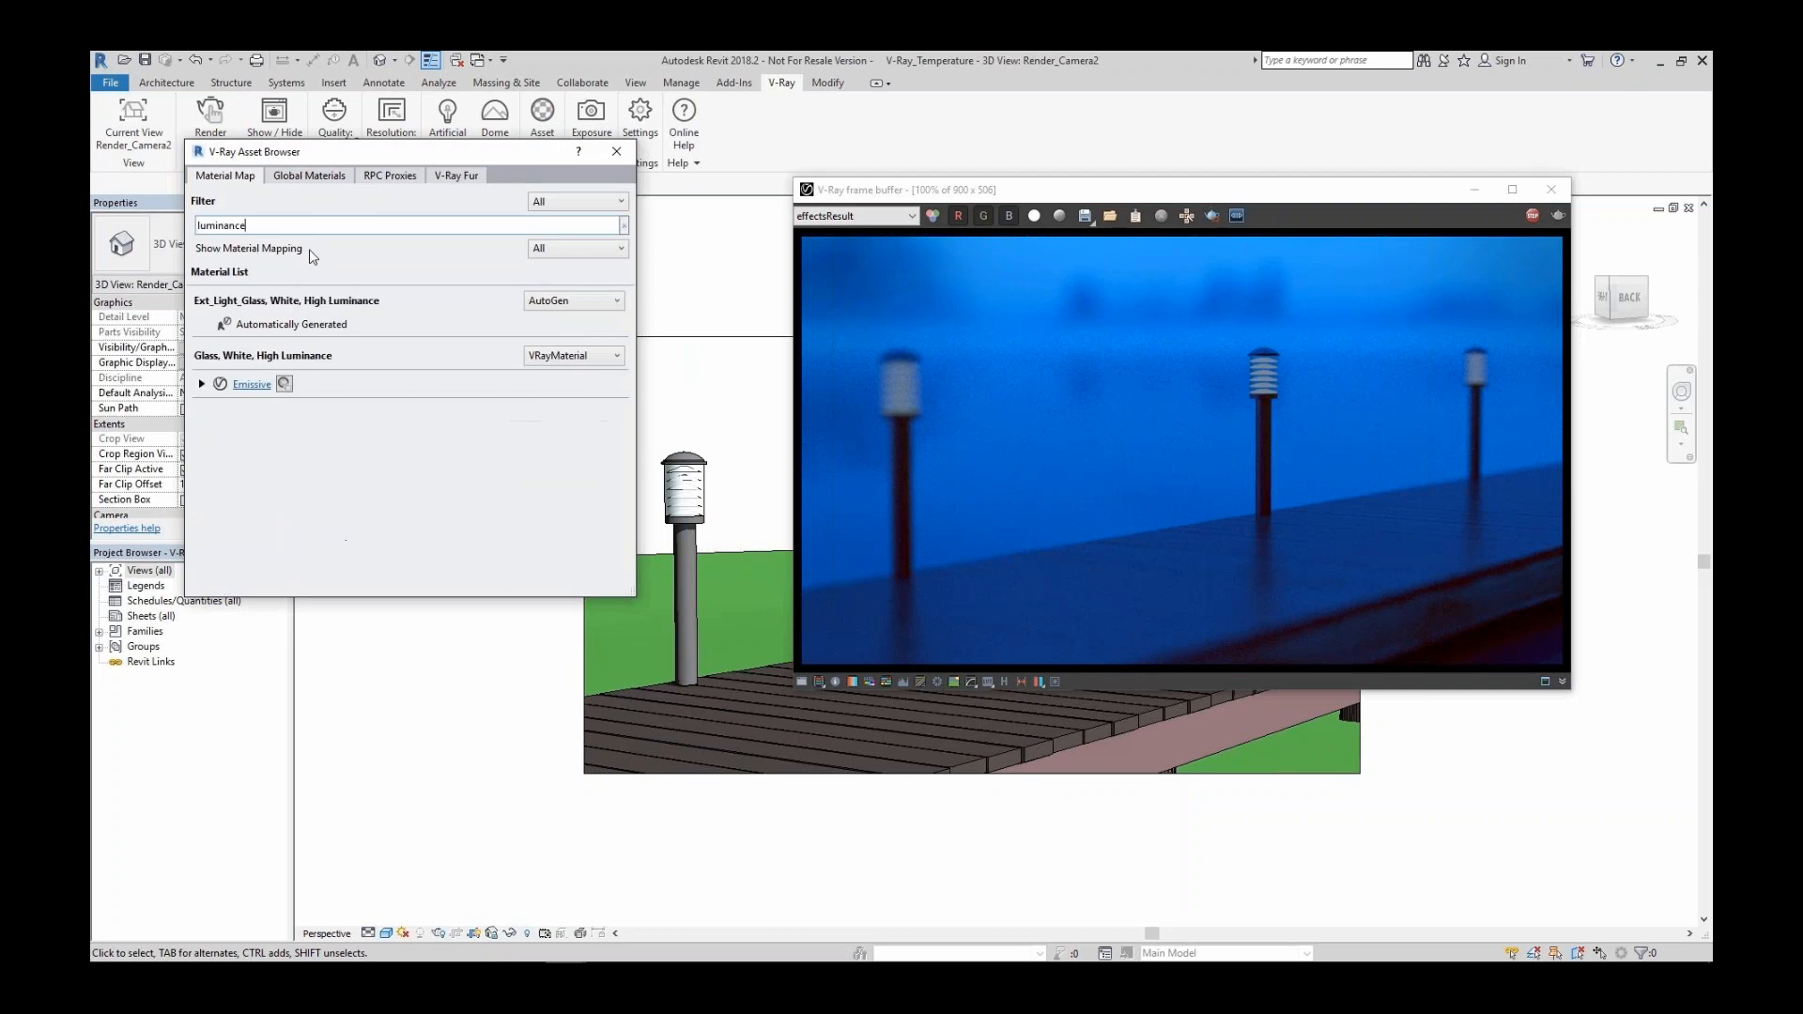
pyautogui.click(284, 384)
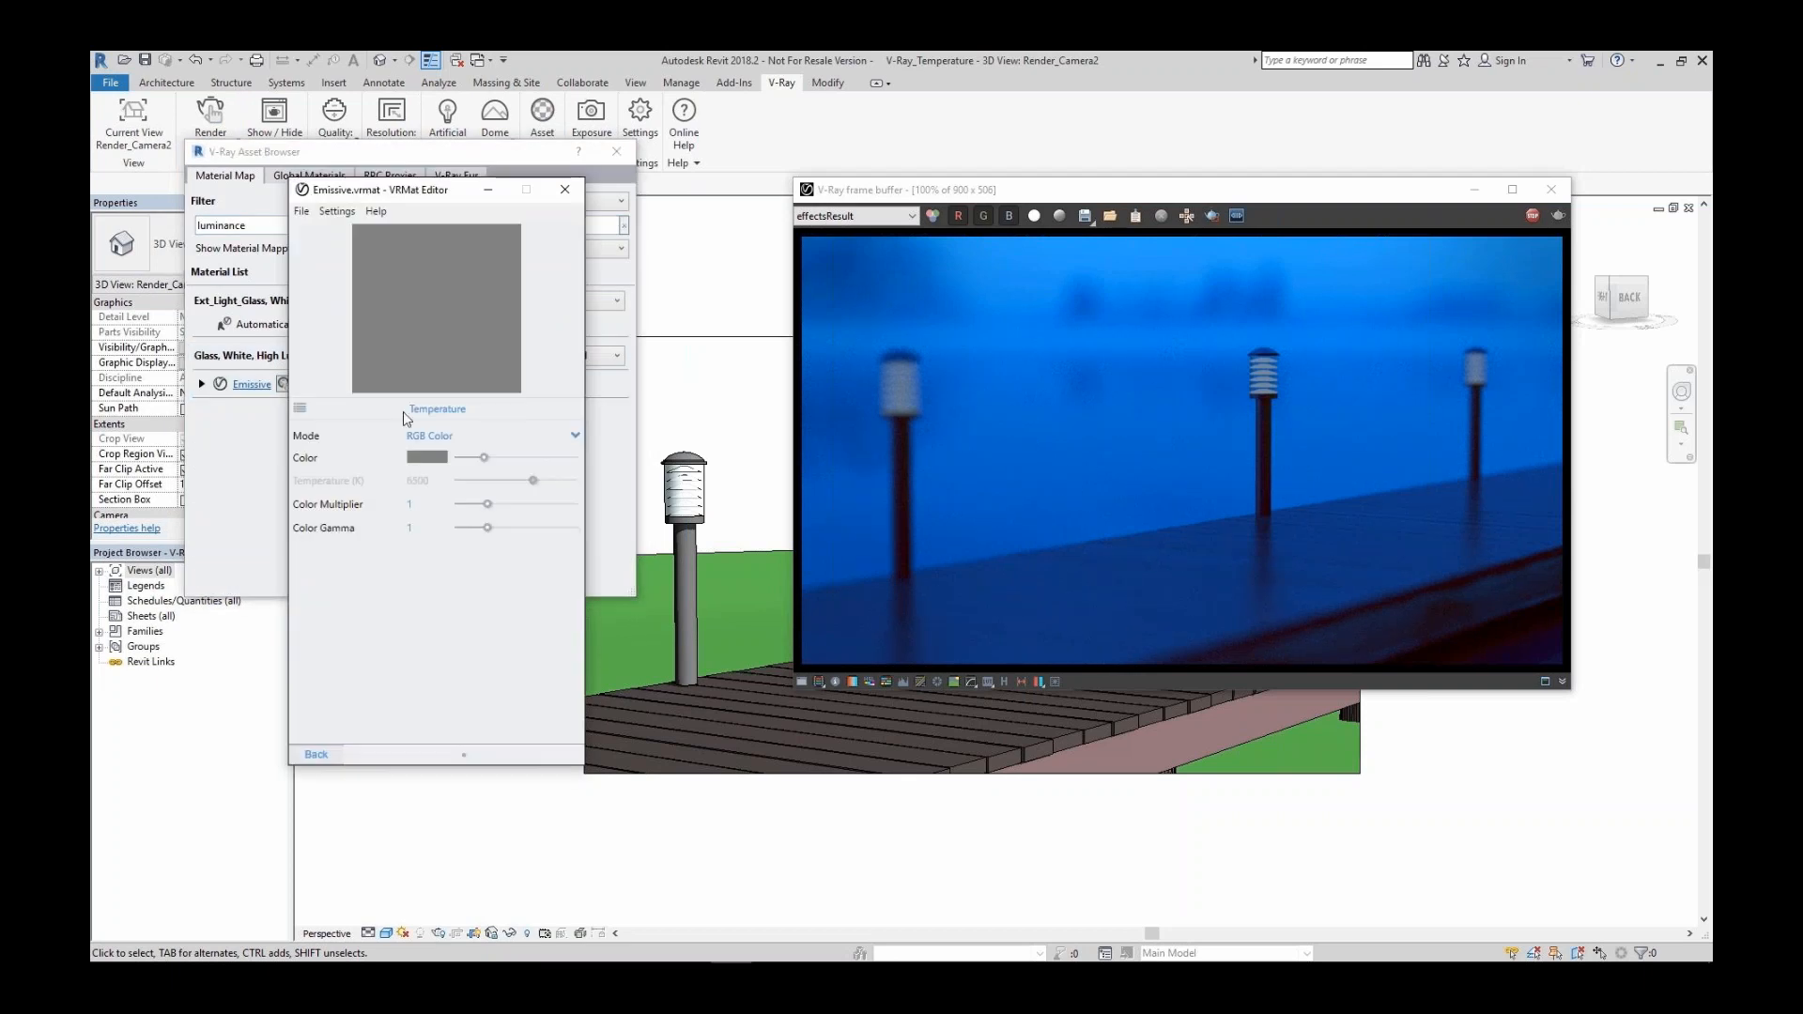
# Set the Temperature texture's RGB color to a light purple and close the Color Picker.
pyautogui.click(425, 459)
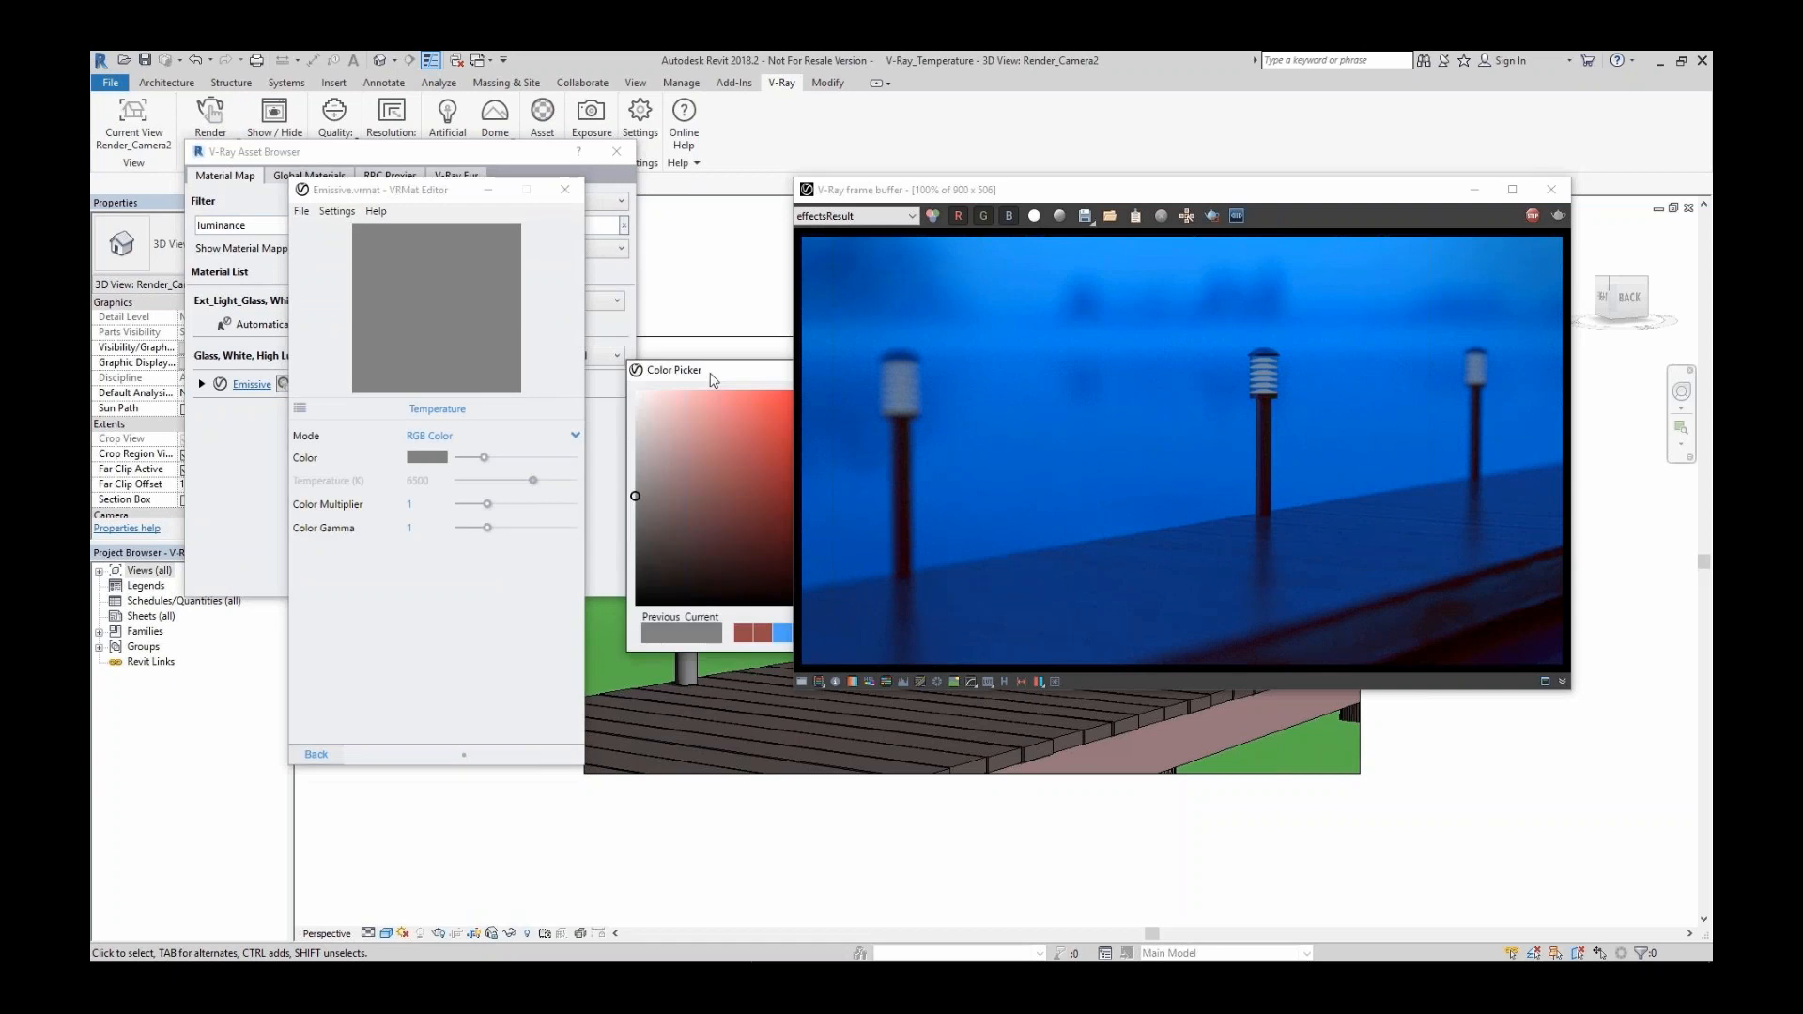
pyautogui.moveTo(711, 375); pyautogui.dragTo(276, 283)
pyautogui.click(437, 472)
pyautogui.click(246, 306)
pyautogui.click(720, 282)
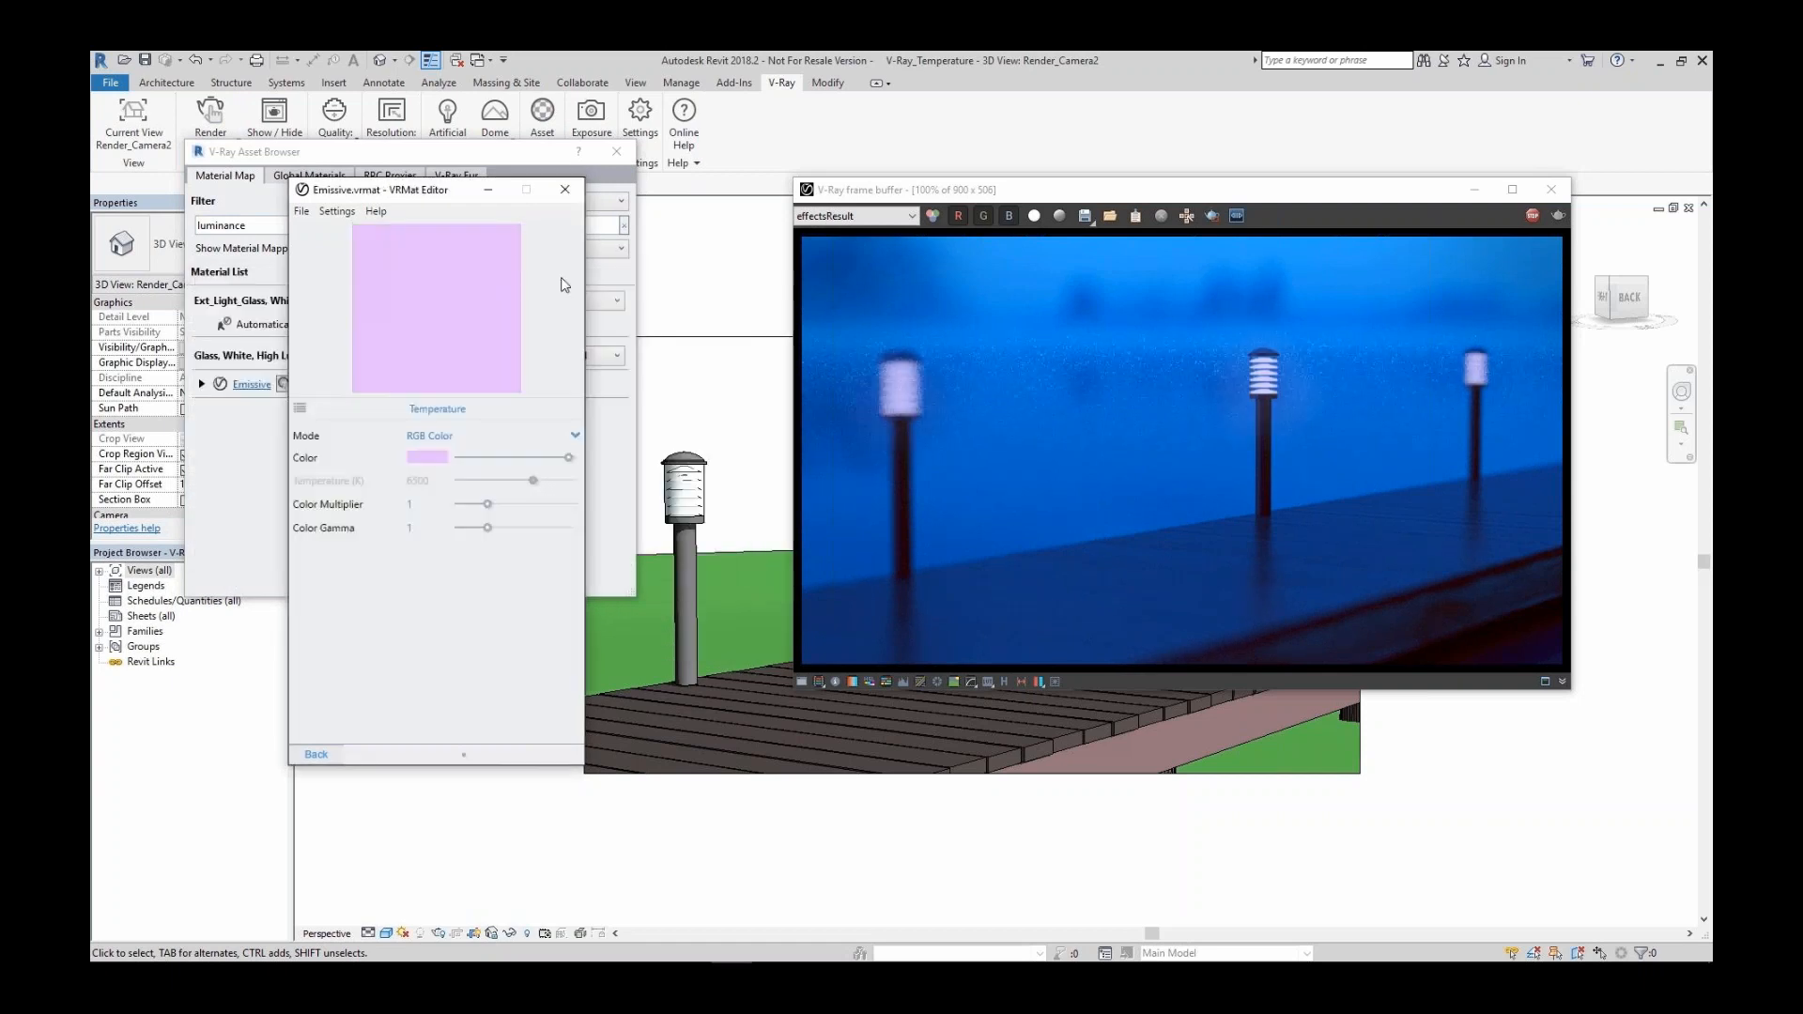
# Switch the texture's mode to Temperature, with a temperature of 3000 K and a color multiplier of 2.
pyautogui.click(576, 436)
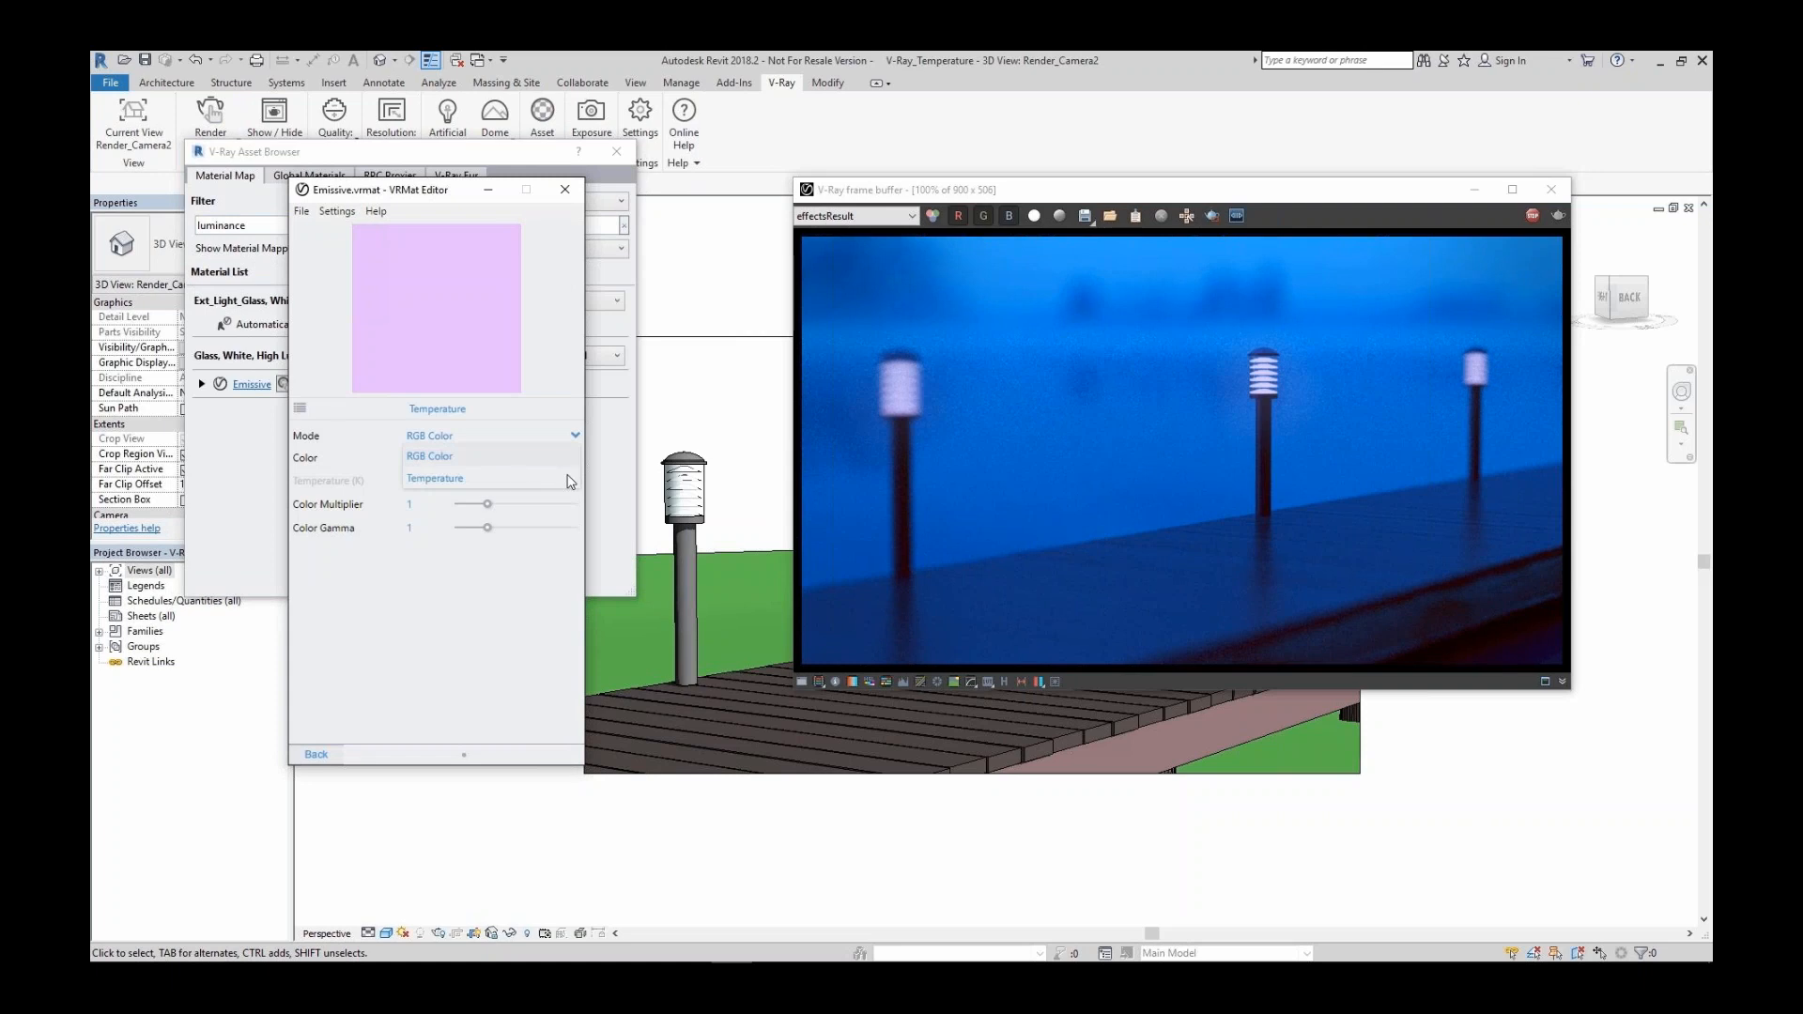
pyautogui.click(520, 479)
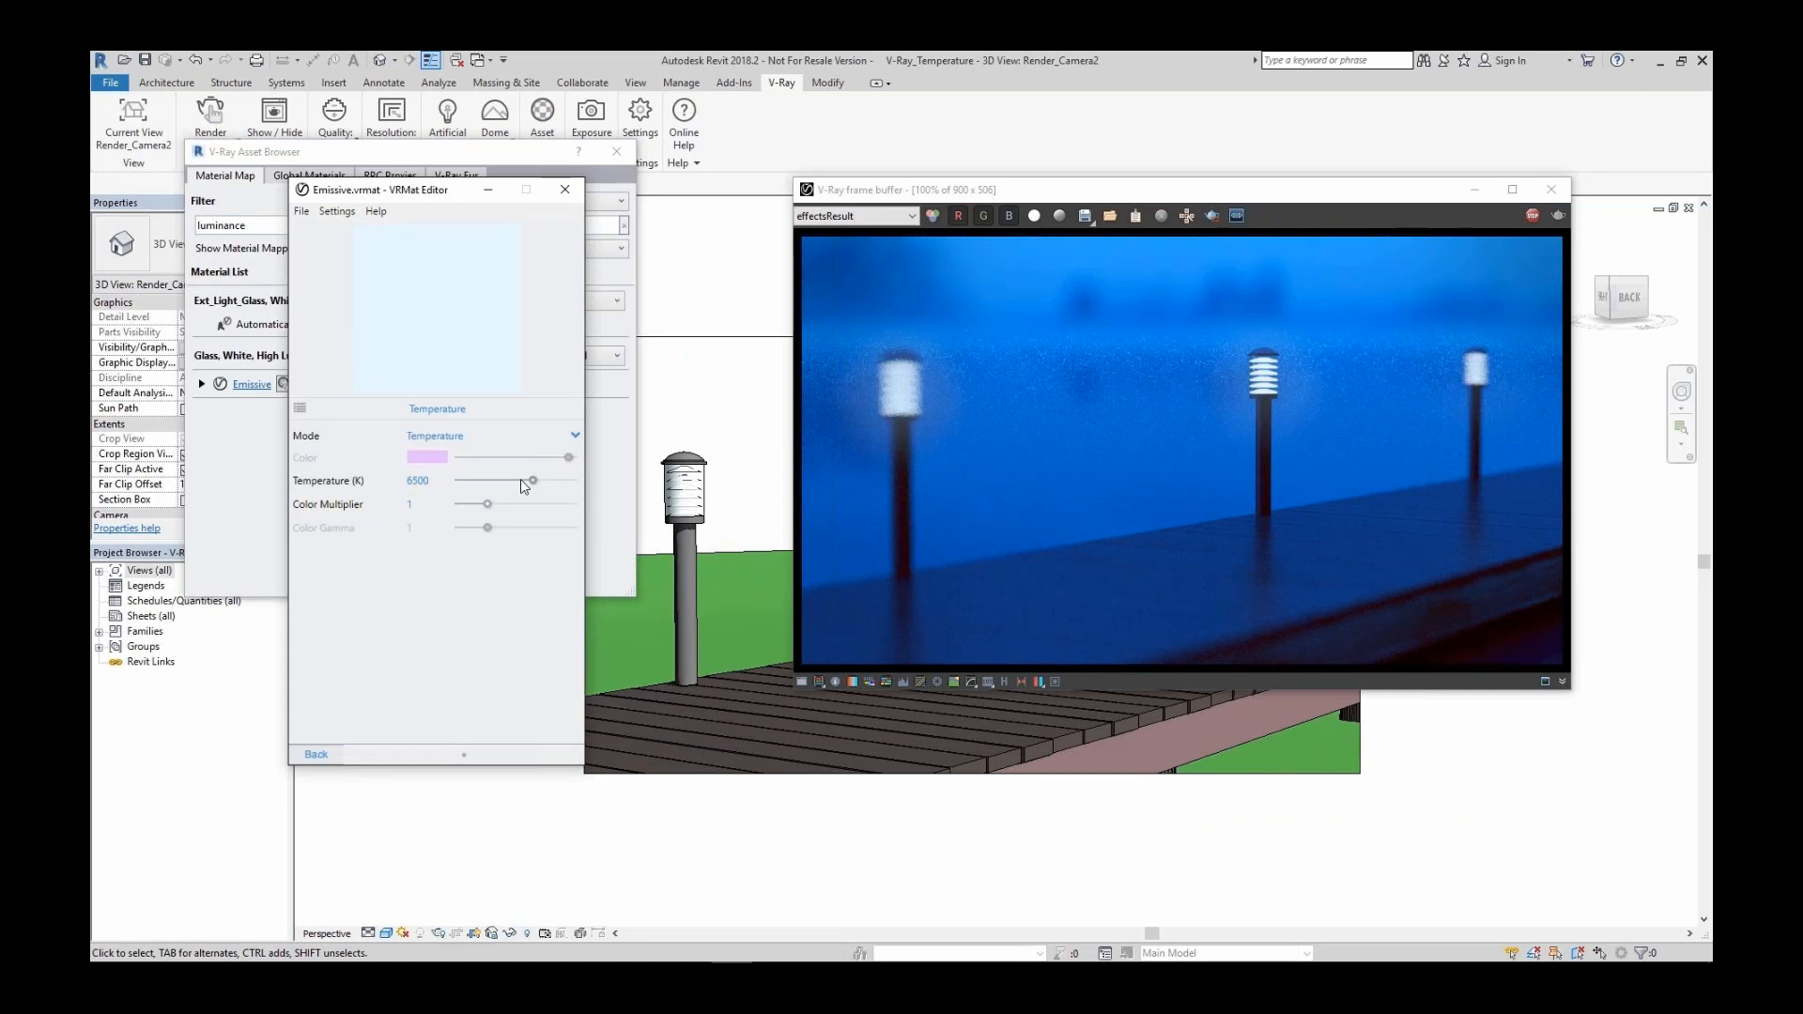
pyautogui.moveTo(432, 481); pyautogui.dragTo(392, 482)
pyautogui.write('3000')
pyautogui.press('Return')
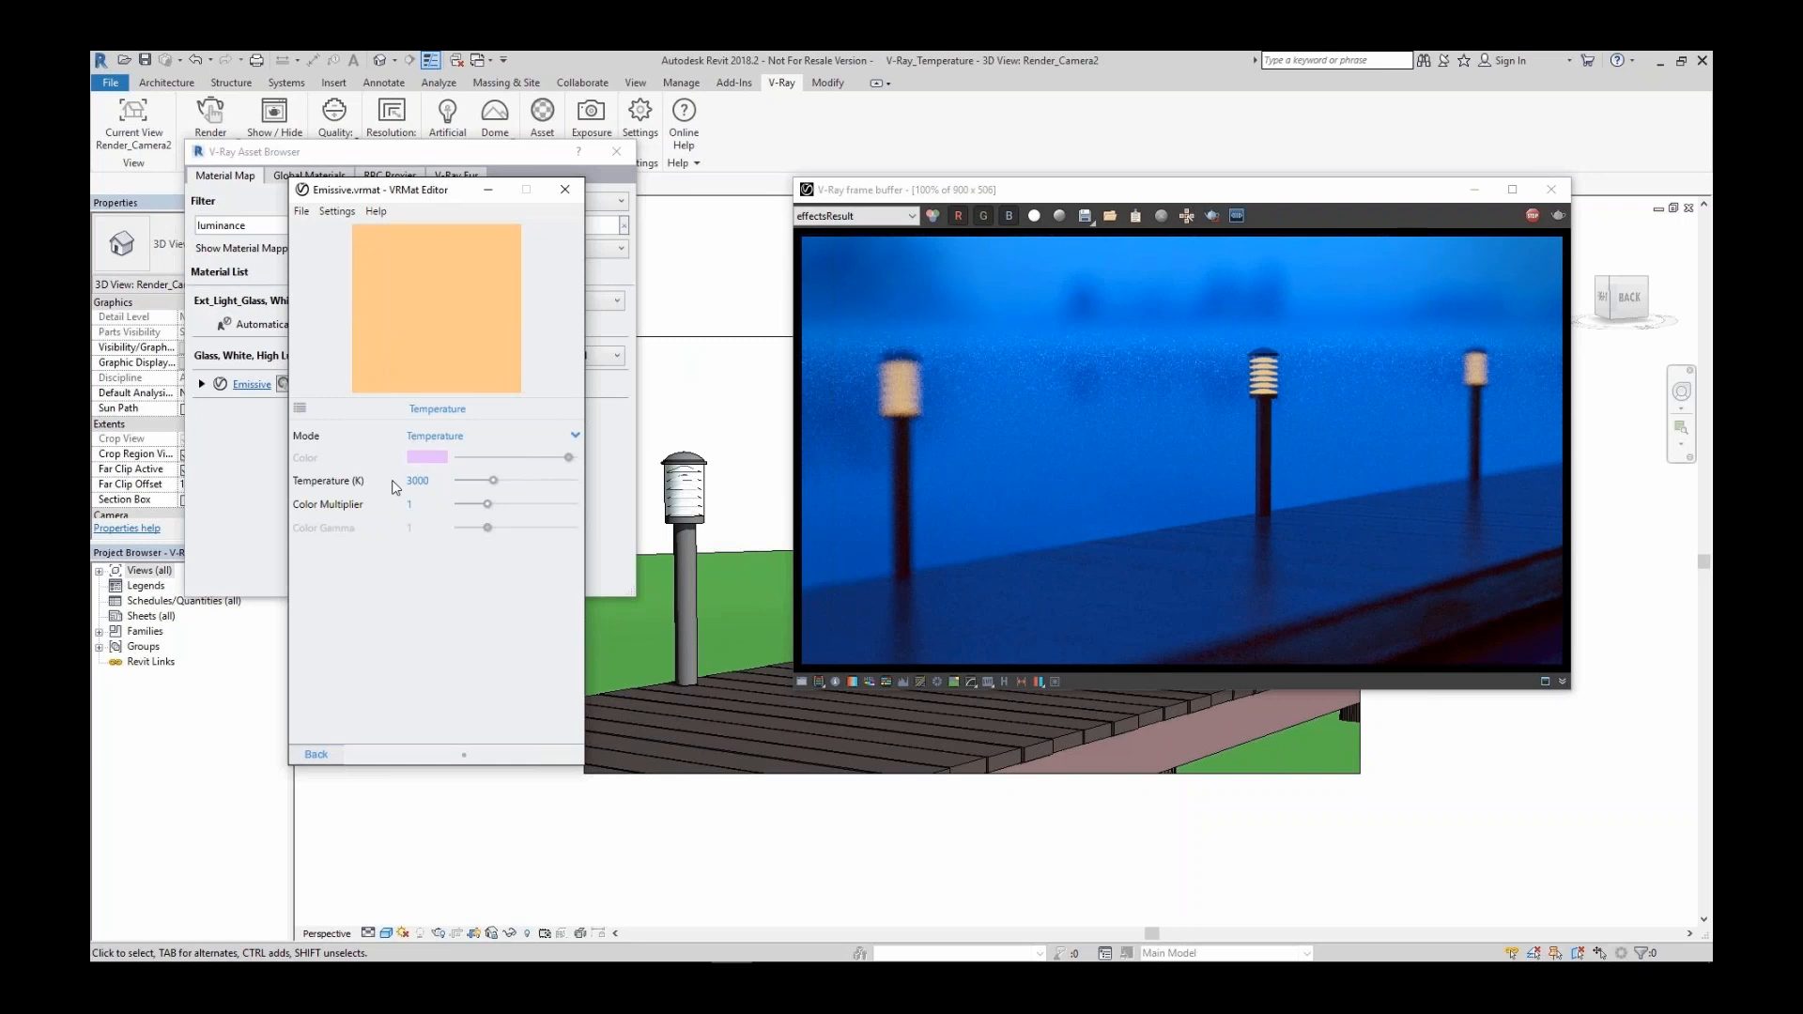
pyautogui.moveTo(426, 505); pyautogui.dragTo(393, 512)
pyautogui.write('2')
pyautogui.press('Return')
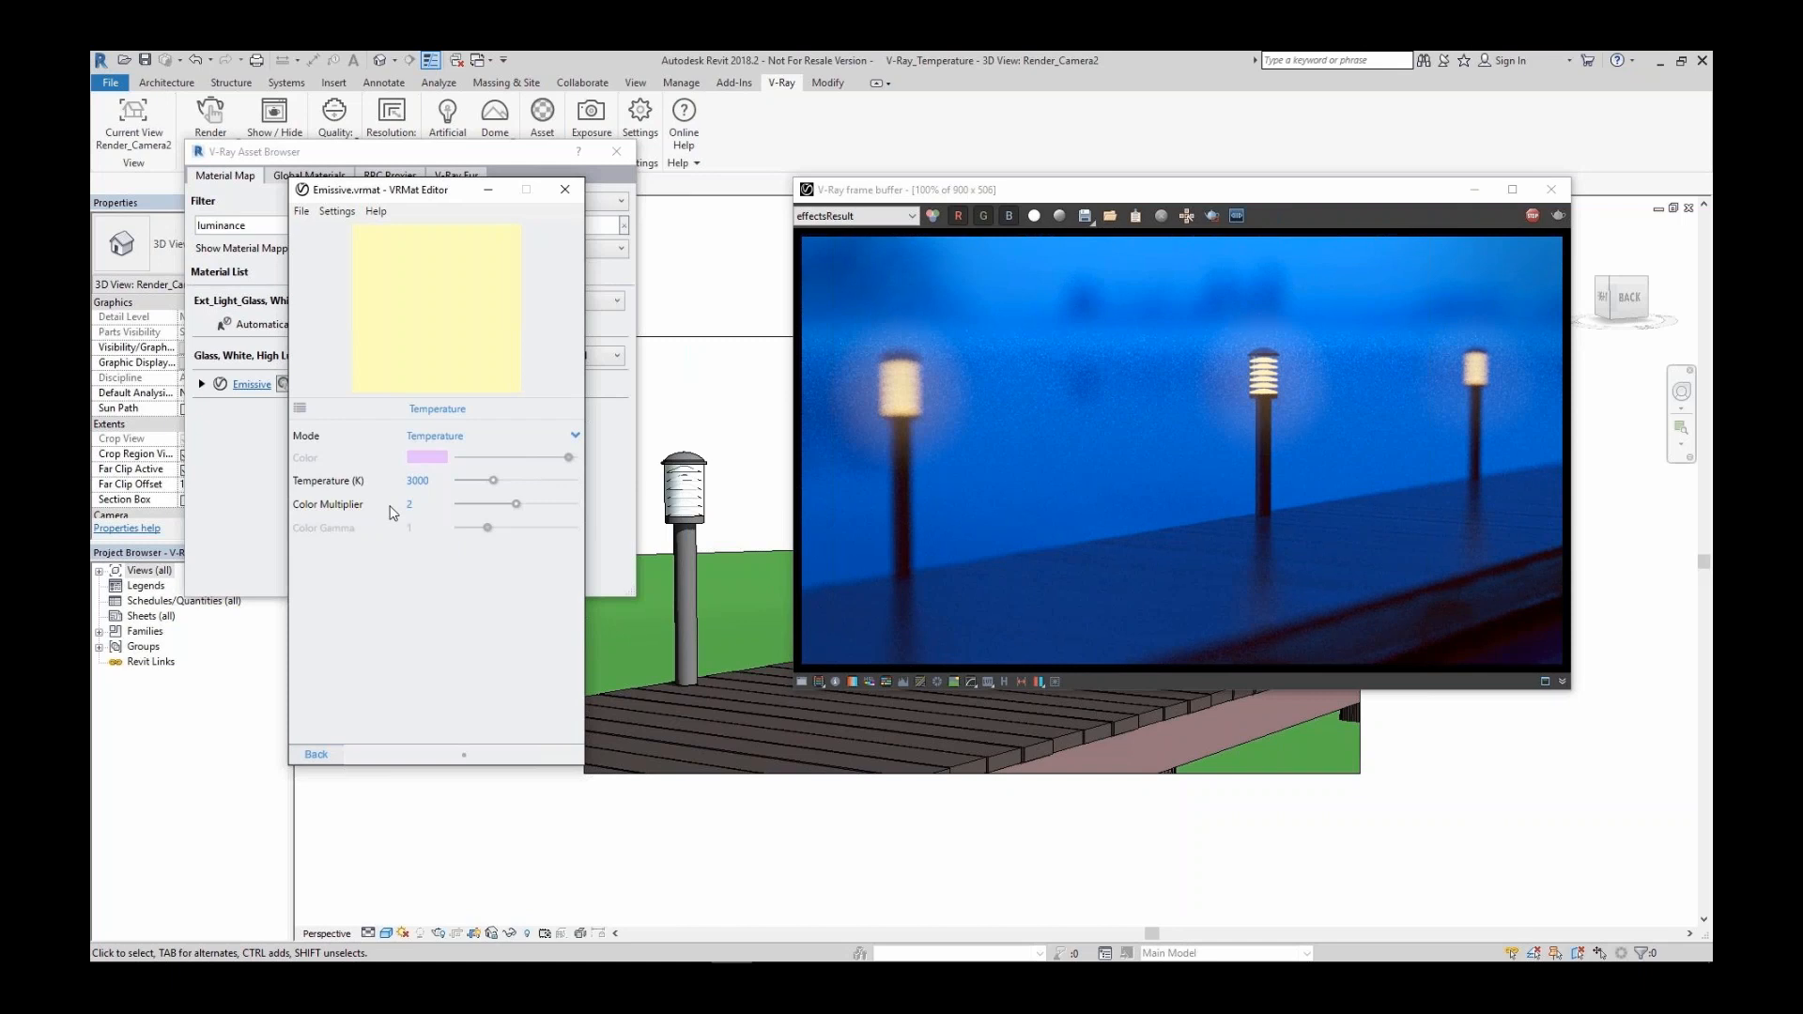
# Try a light temperature of 10000 K, and set it to 4500 K.
pyautogui.moveTo(428, 481); pyautogui.dragTo(405, 490)
pyautogui.write('10000')
pyautogui.press('Return')
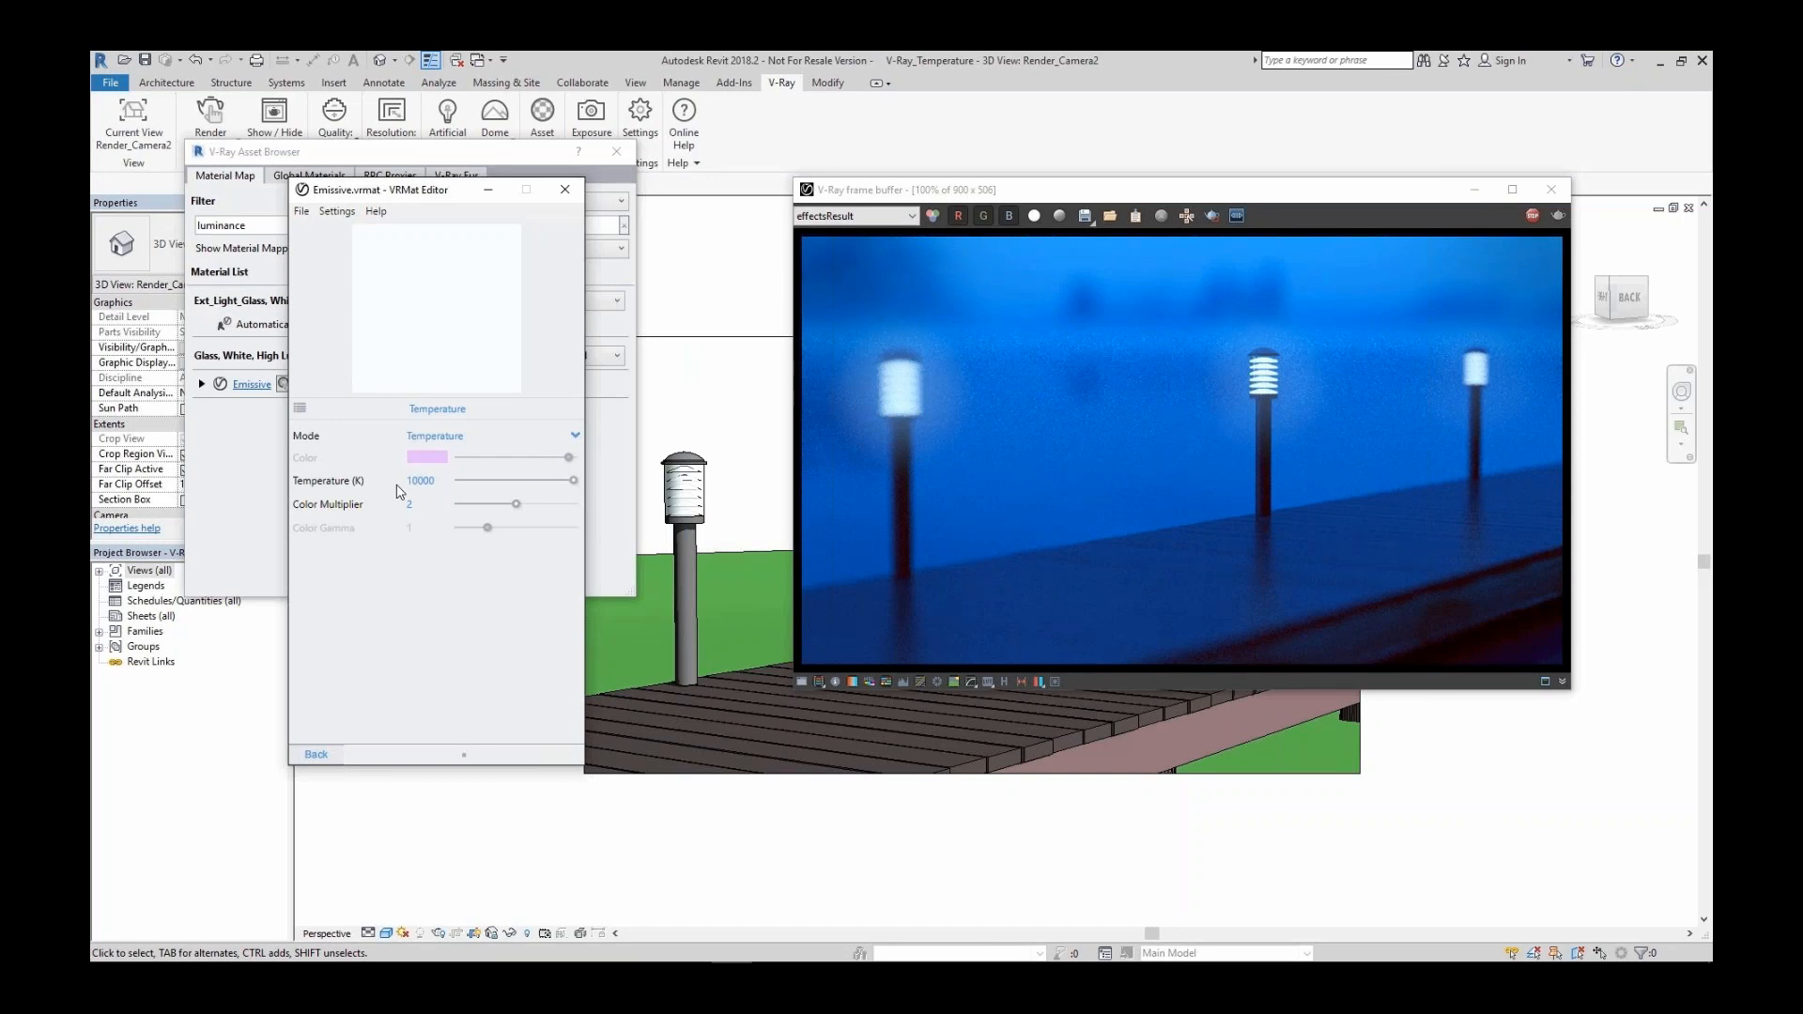
pyautogui.moveTo(435, 481); pyautogui.dragTo(399, 491)
pyautogui.write('4500')
pyautogui.press('Return')
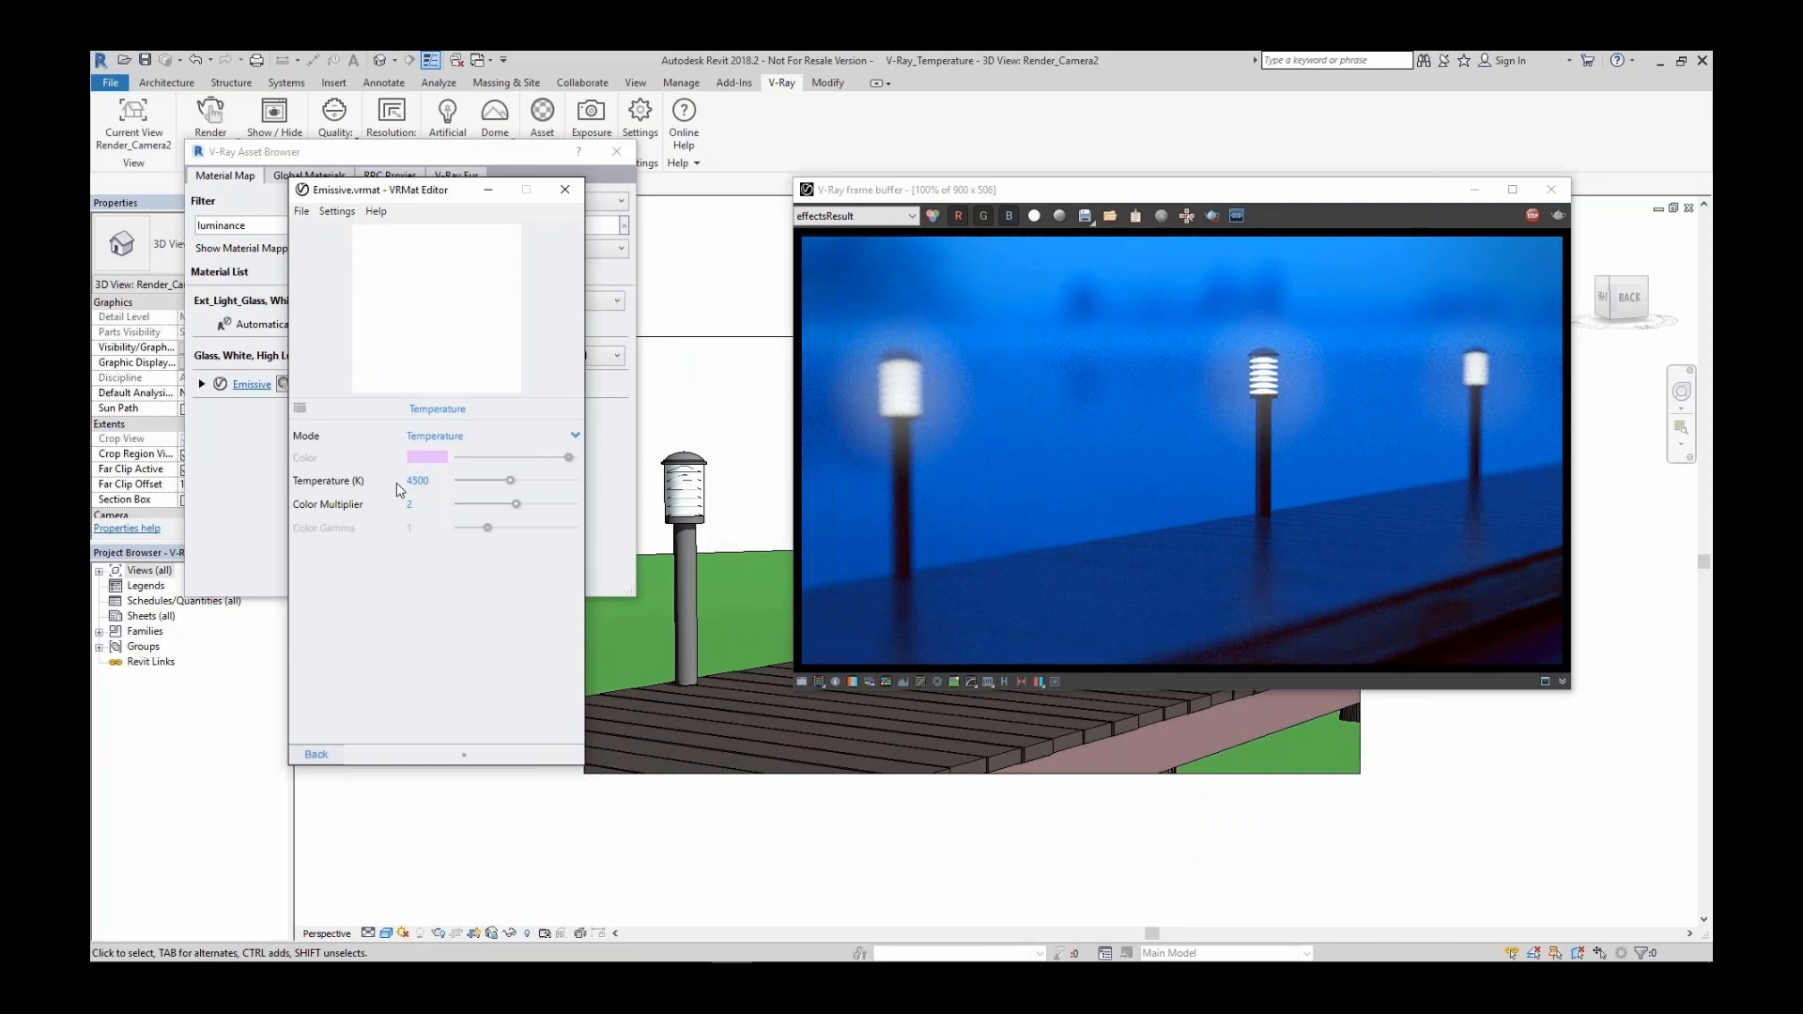
# Close the VRMat Editor and Asset Browser, and stop the render and close the frame buffer.
pyautogui.click(564, 189)
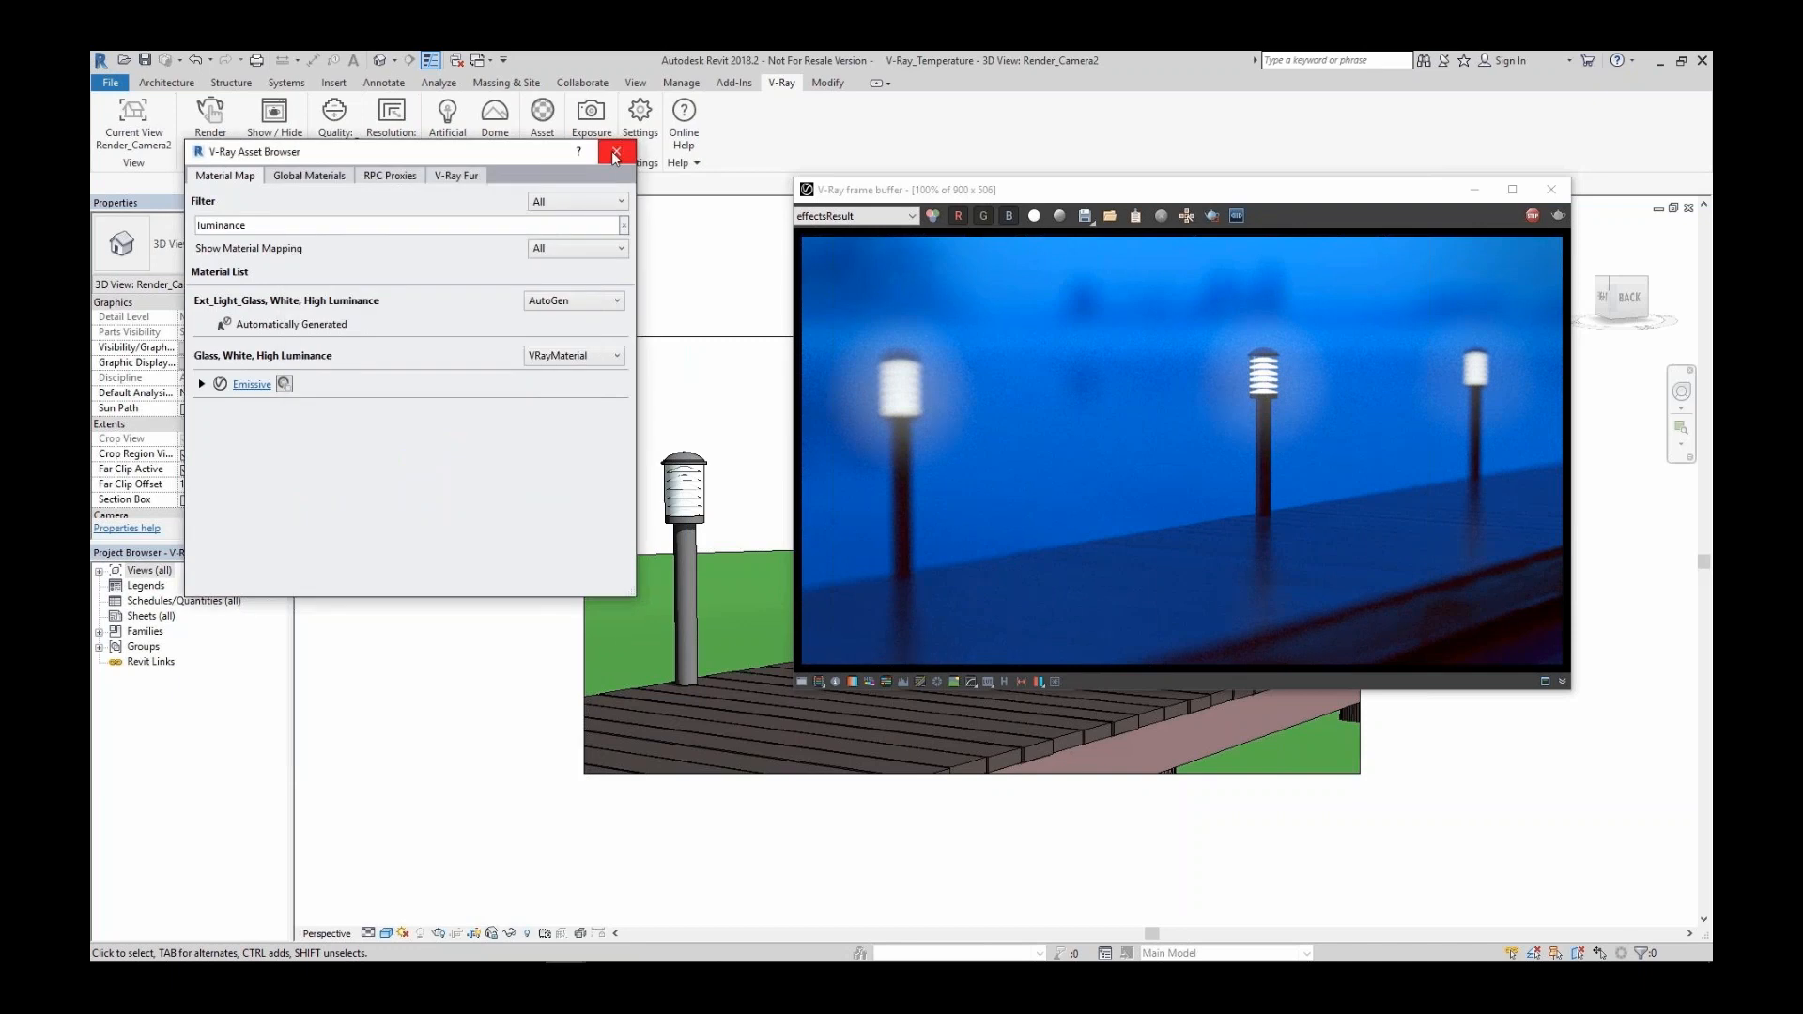
pyautogui.click(616, 151)
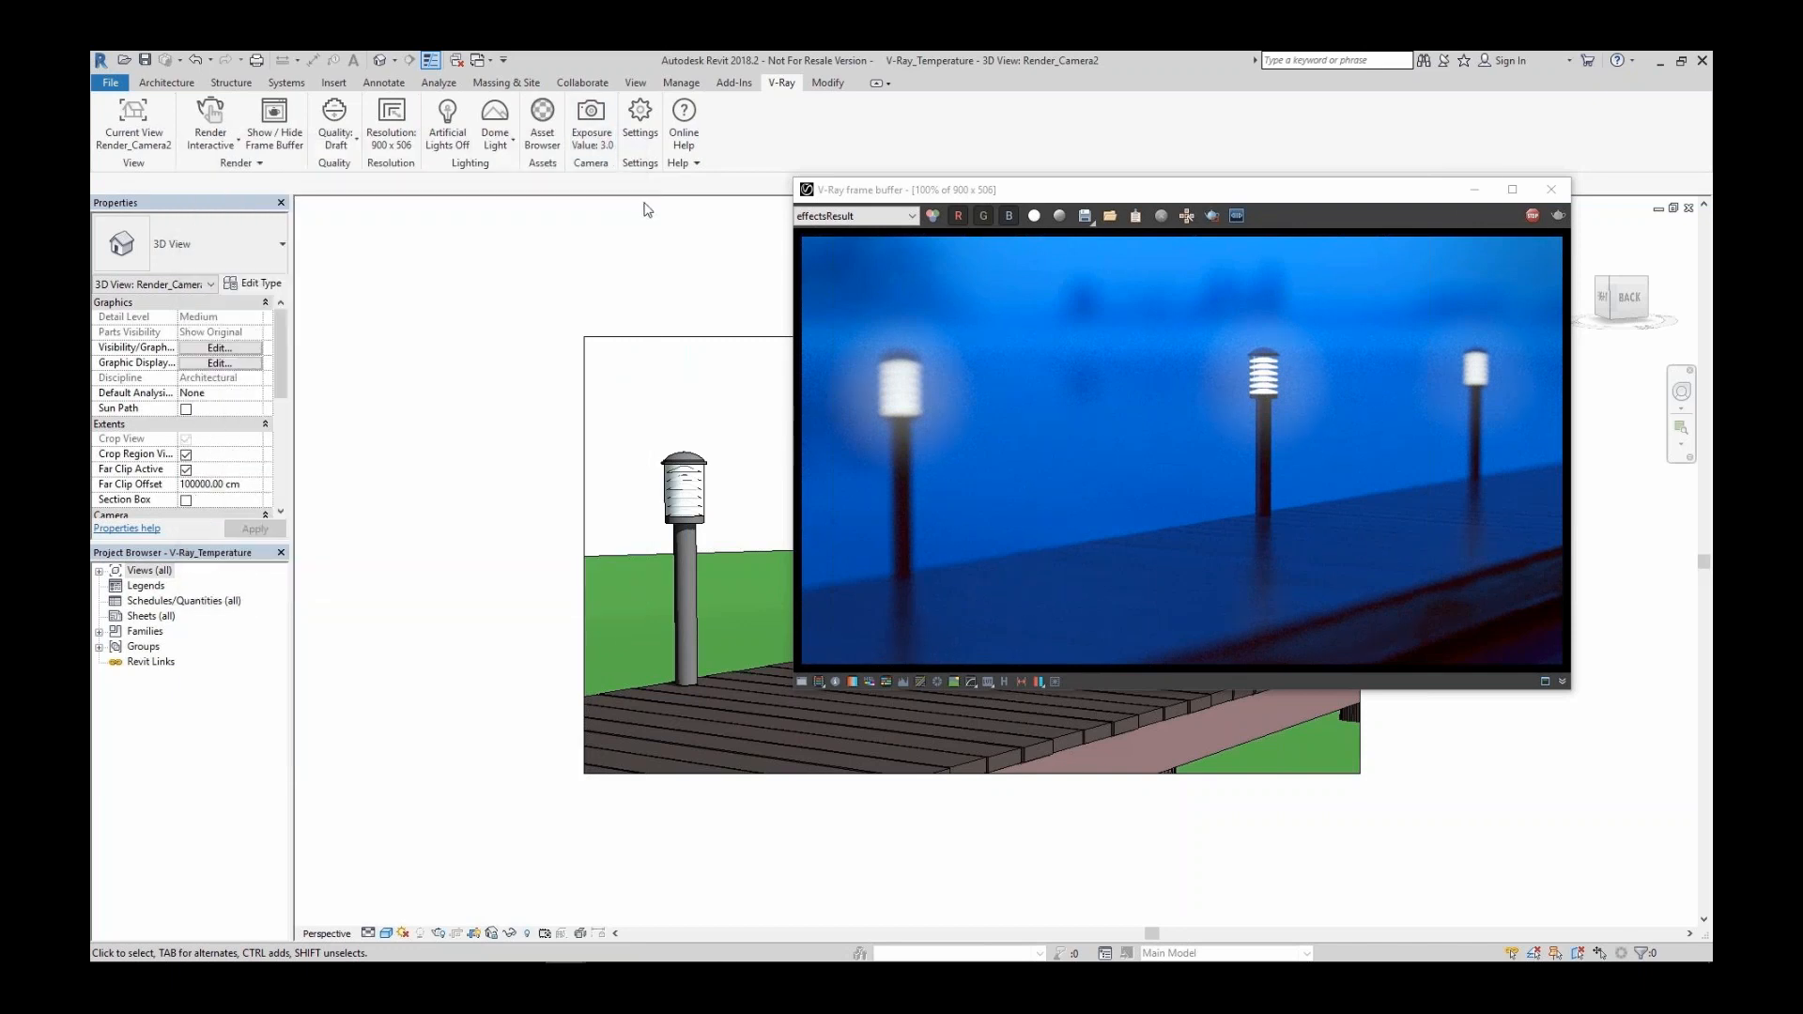
pyautogui.click(1532, 215)
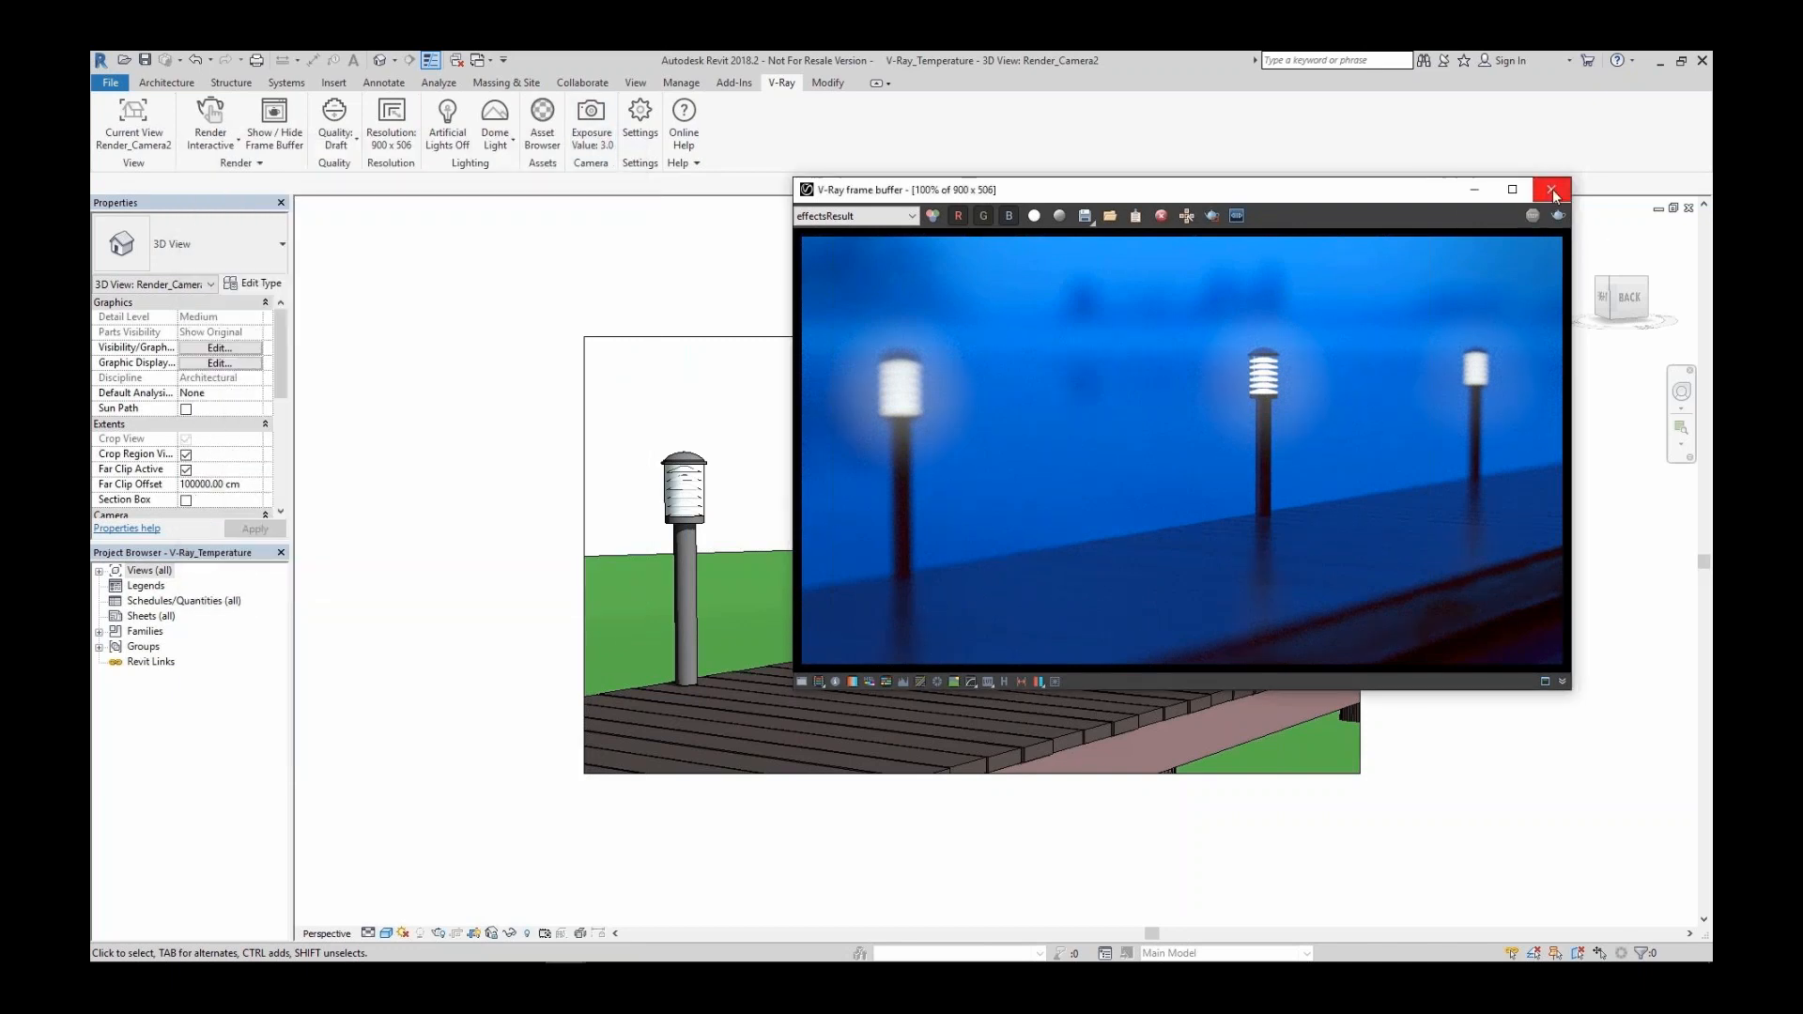
pyautogui.click(1550, 190)
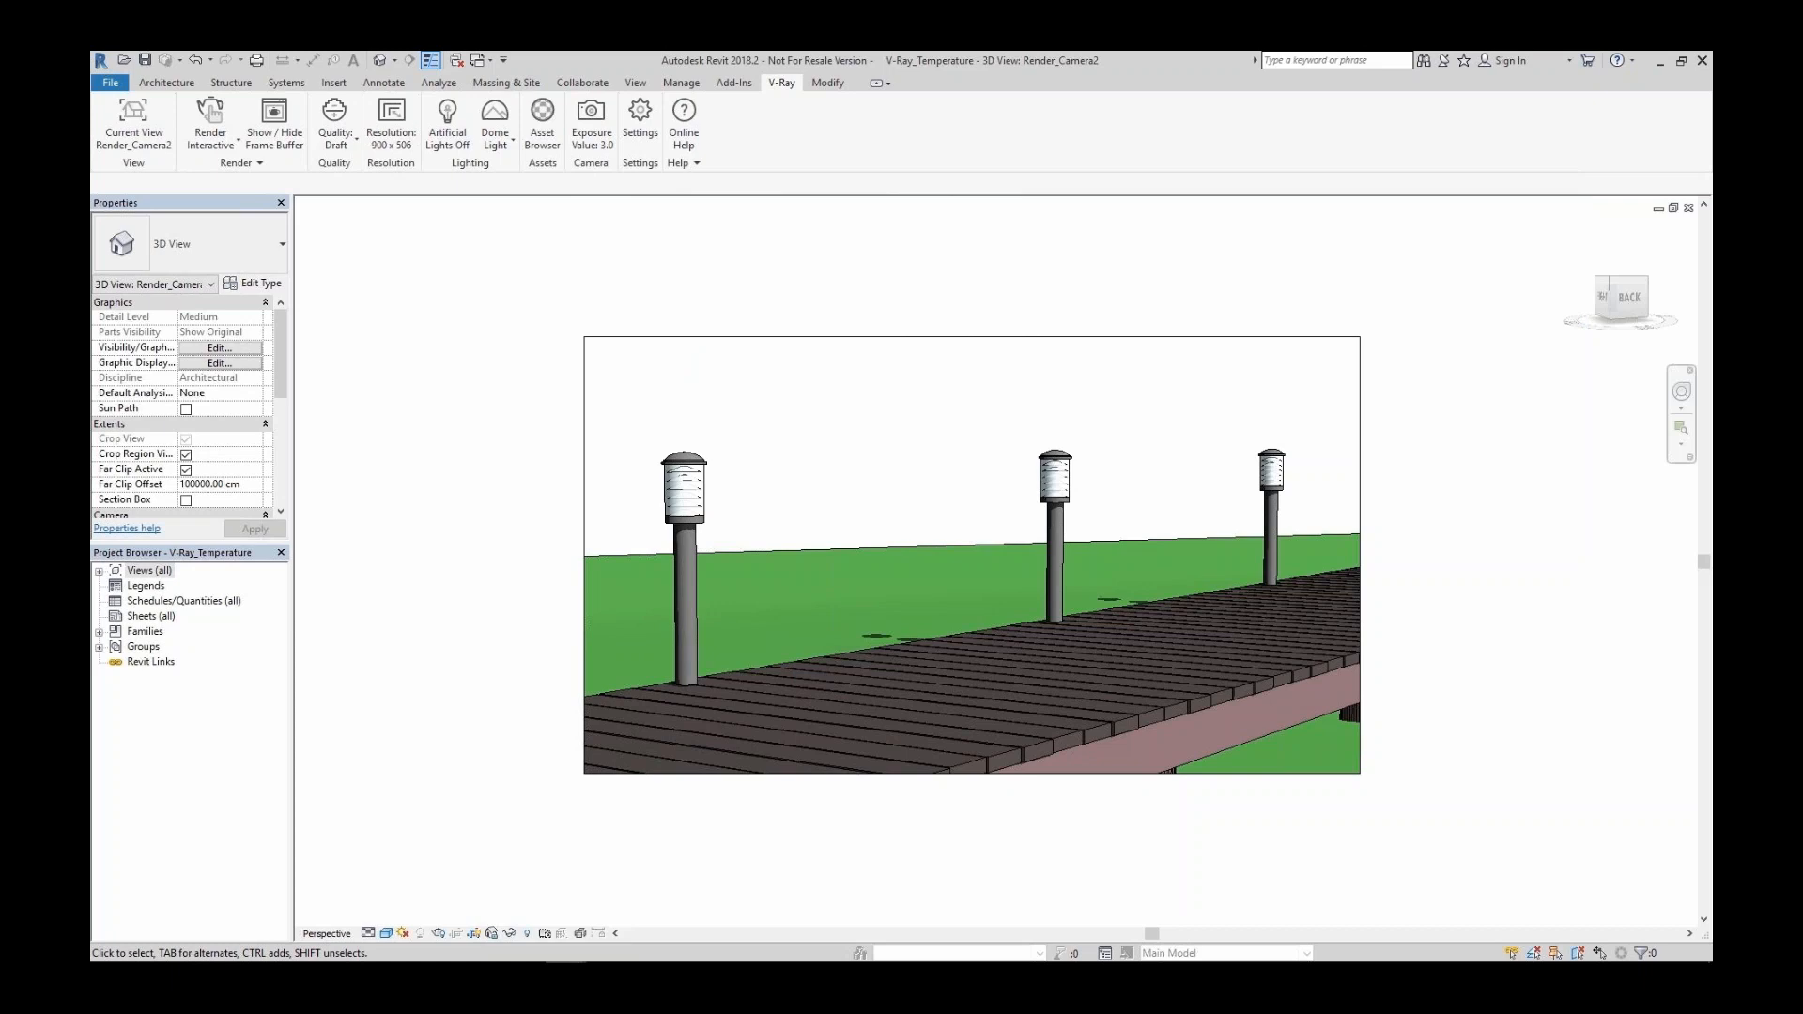
# Start an interactive render of the Render_Camera2 view.
pyautogui.click(212, 114)
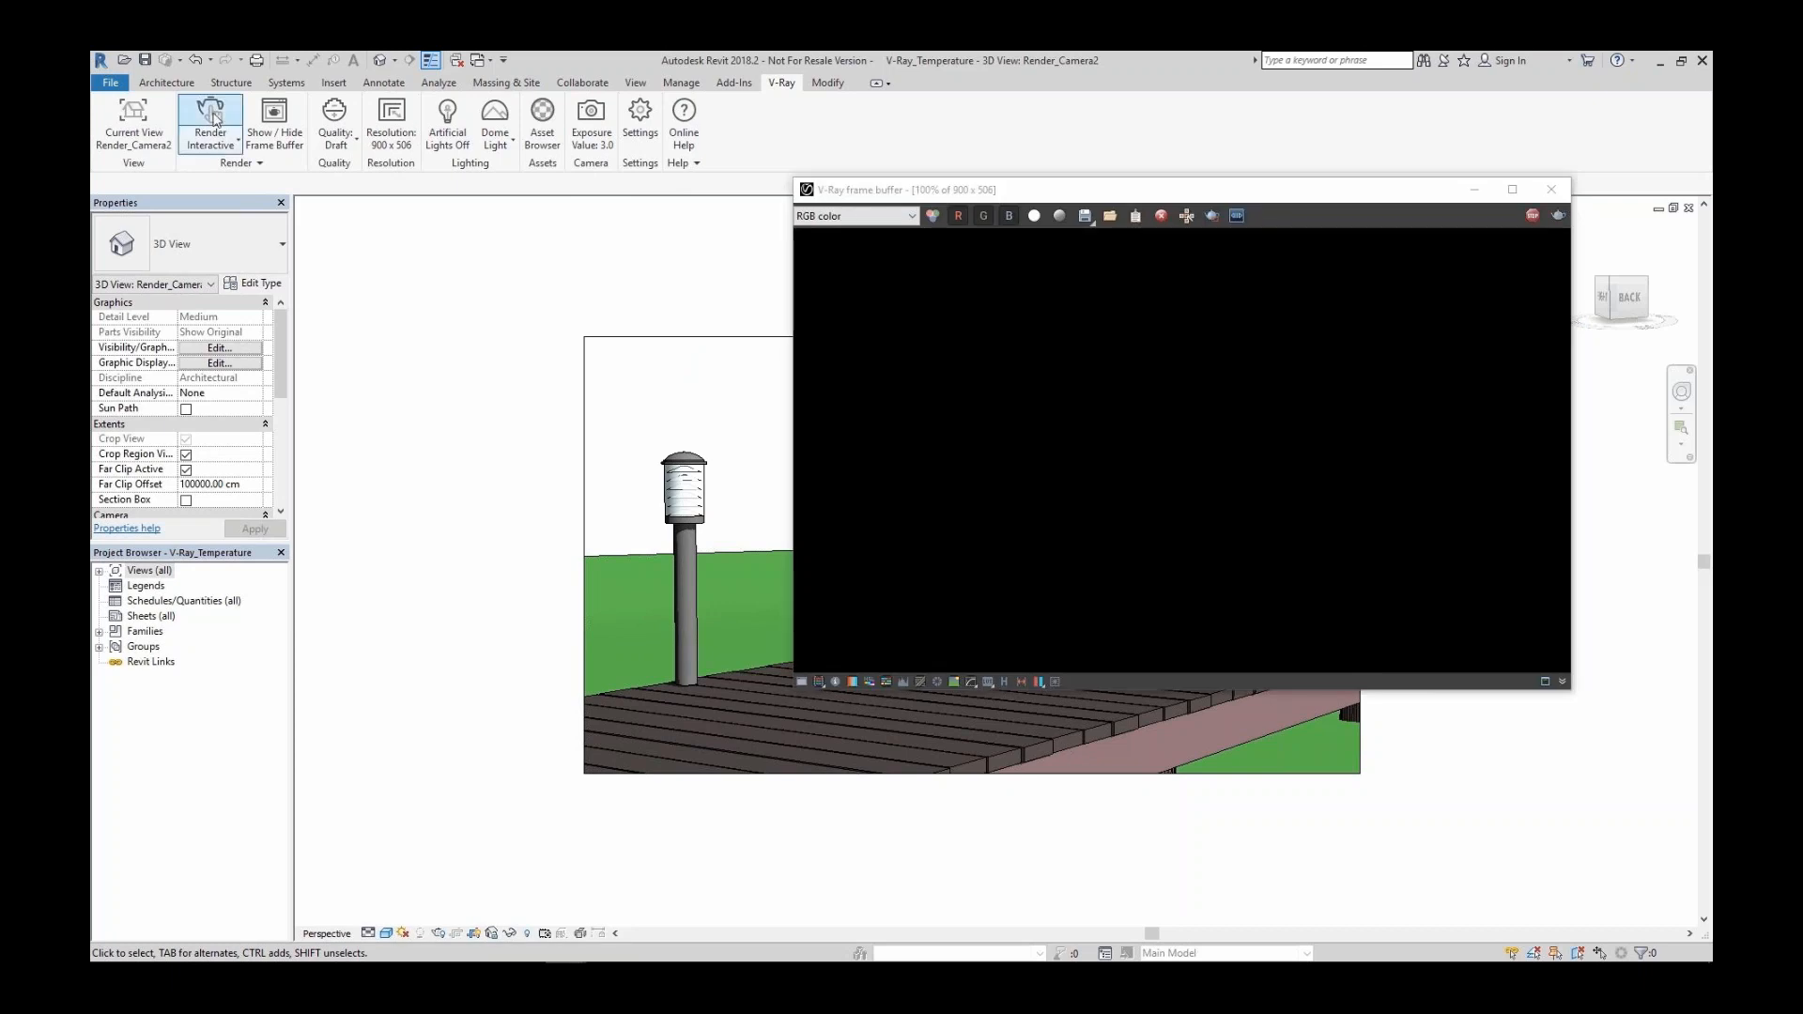
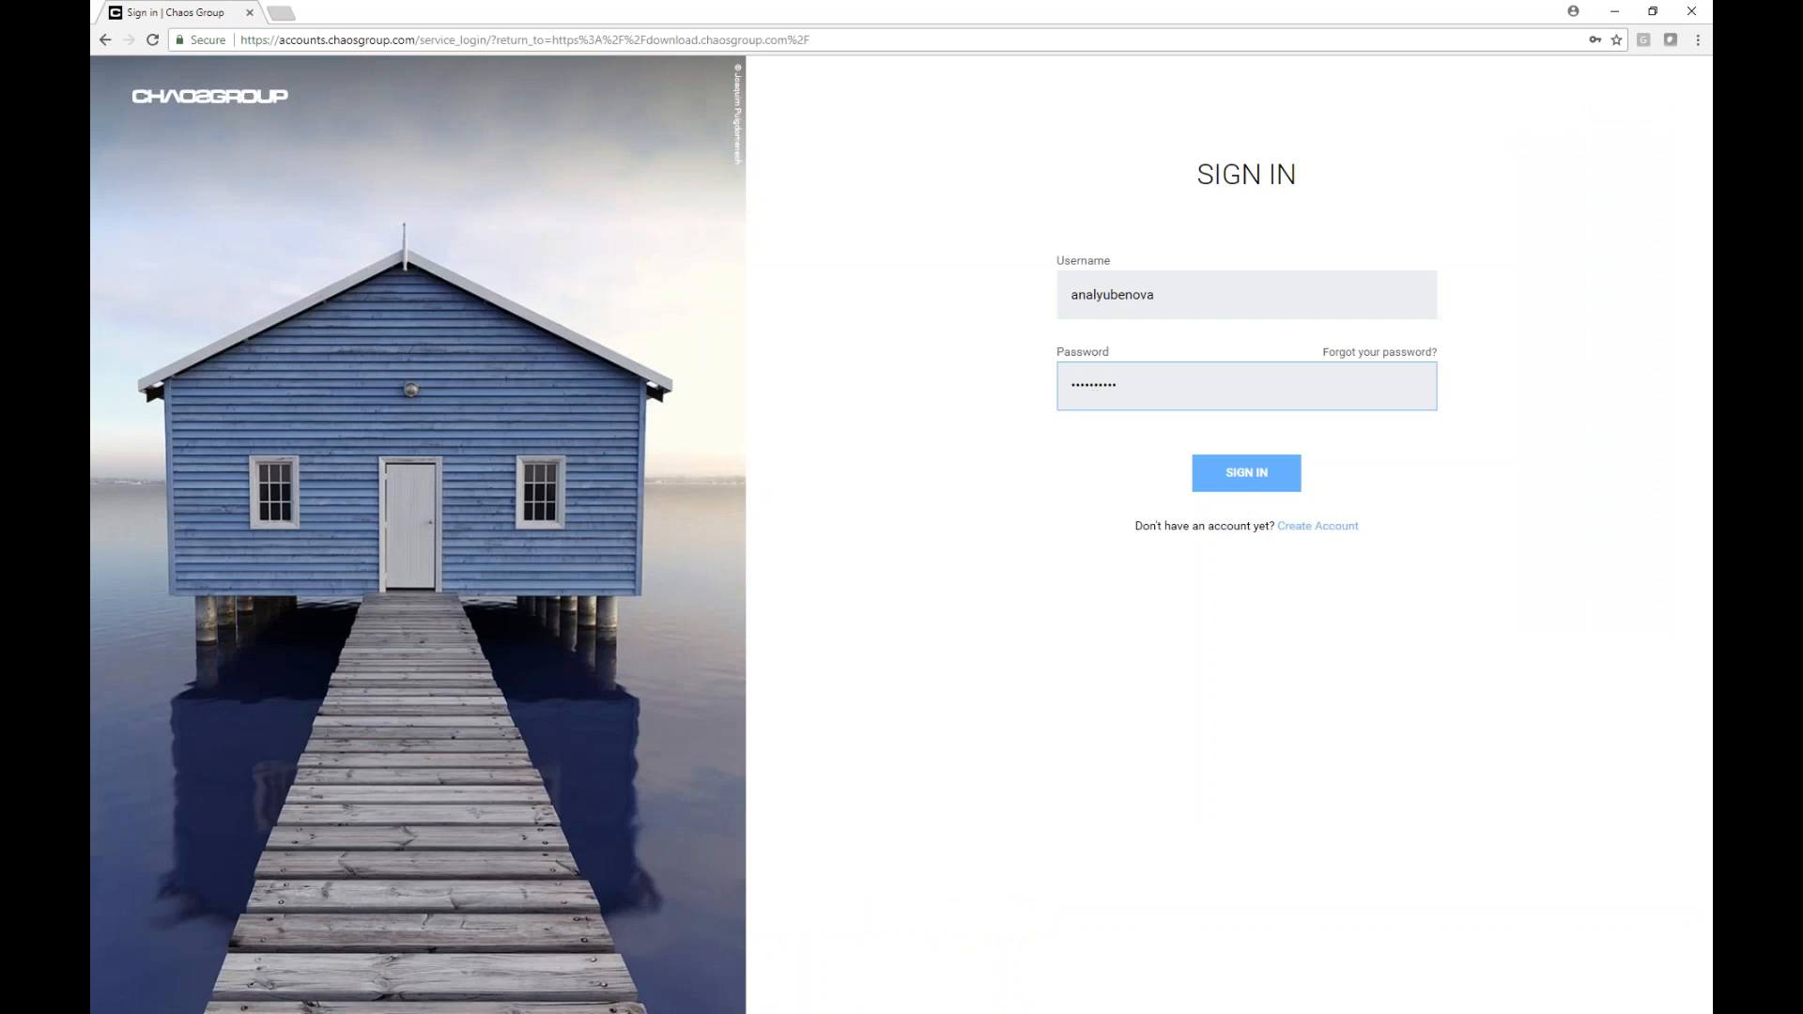
# Switch to the browser, sign in to the Chaos Group download site, and open the VRscans downloads.
pyautogui.press('Return')
pyautogui.click(1092, 391)
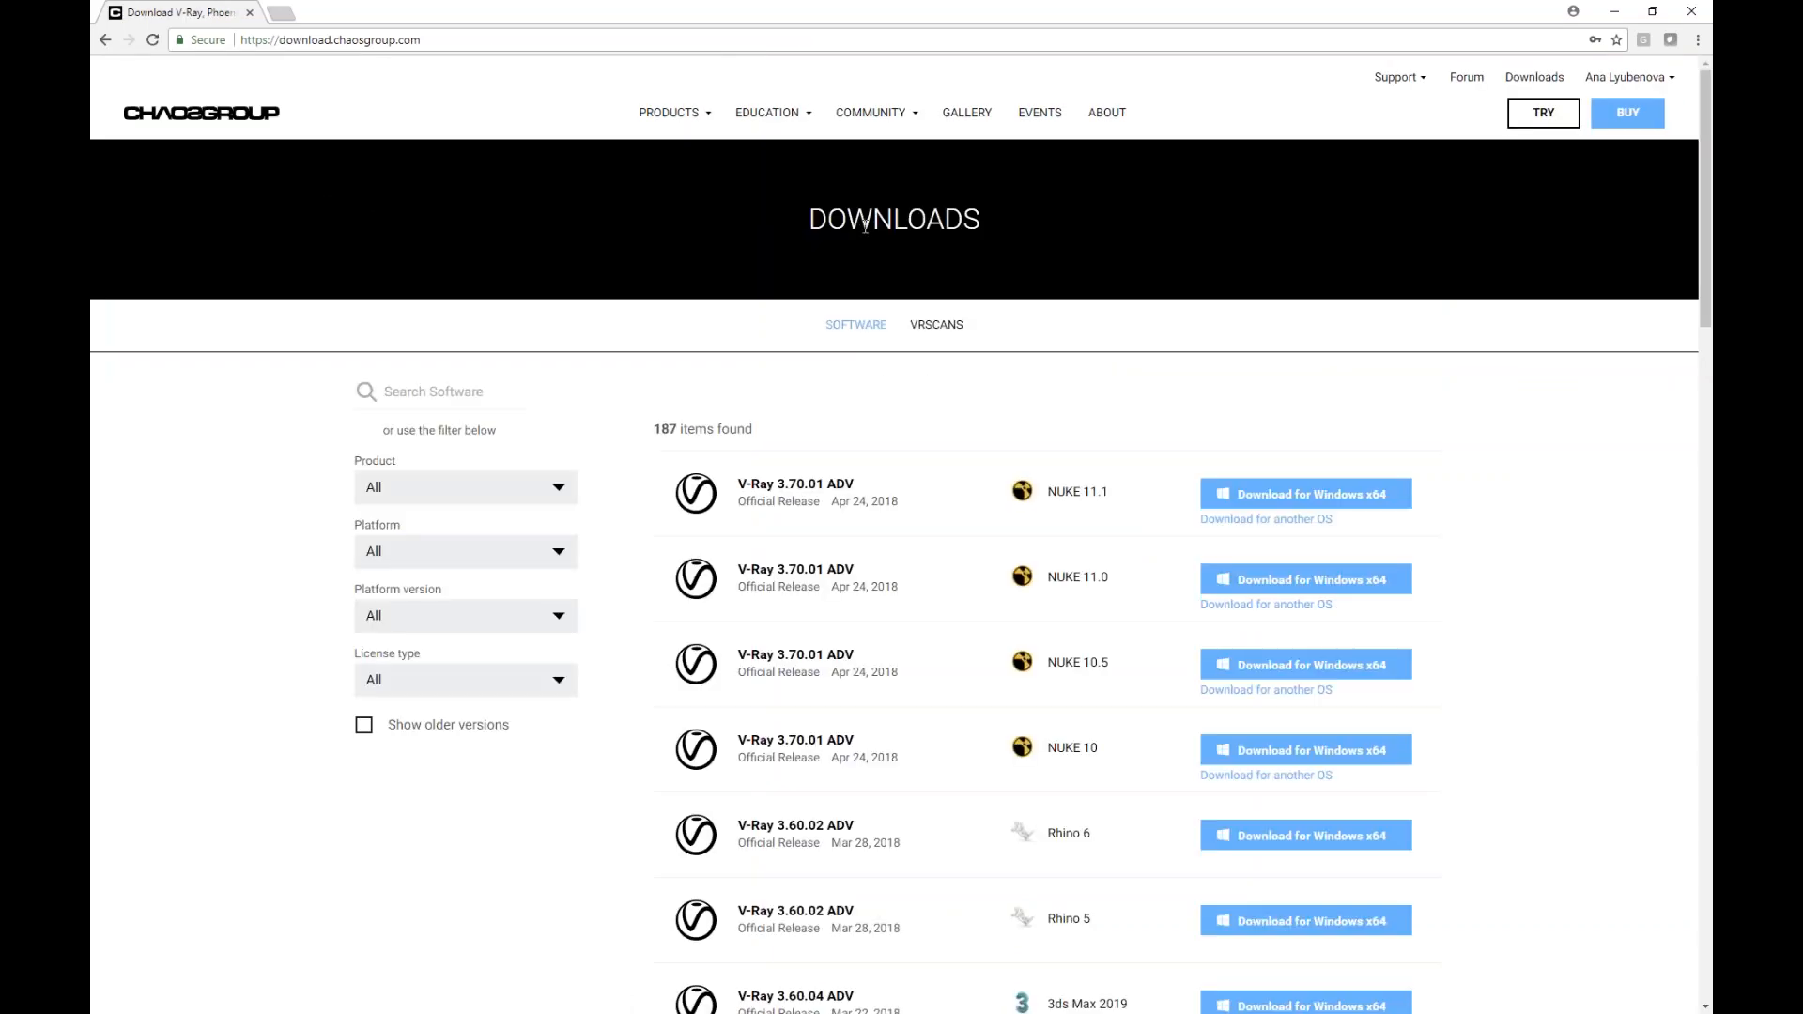
pyautogui.click(943, 329)
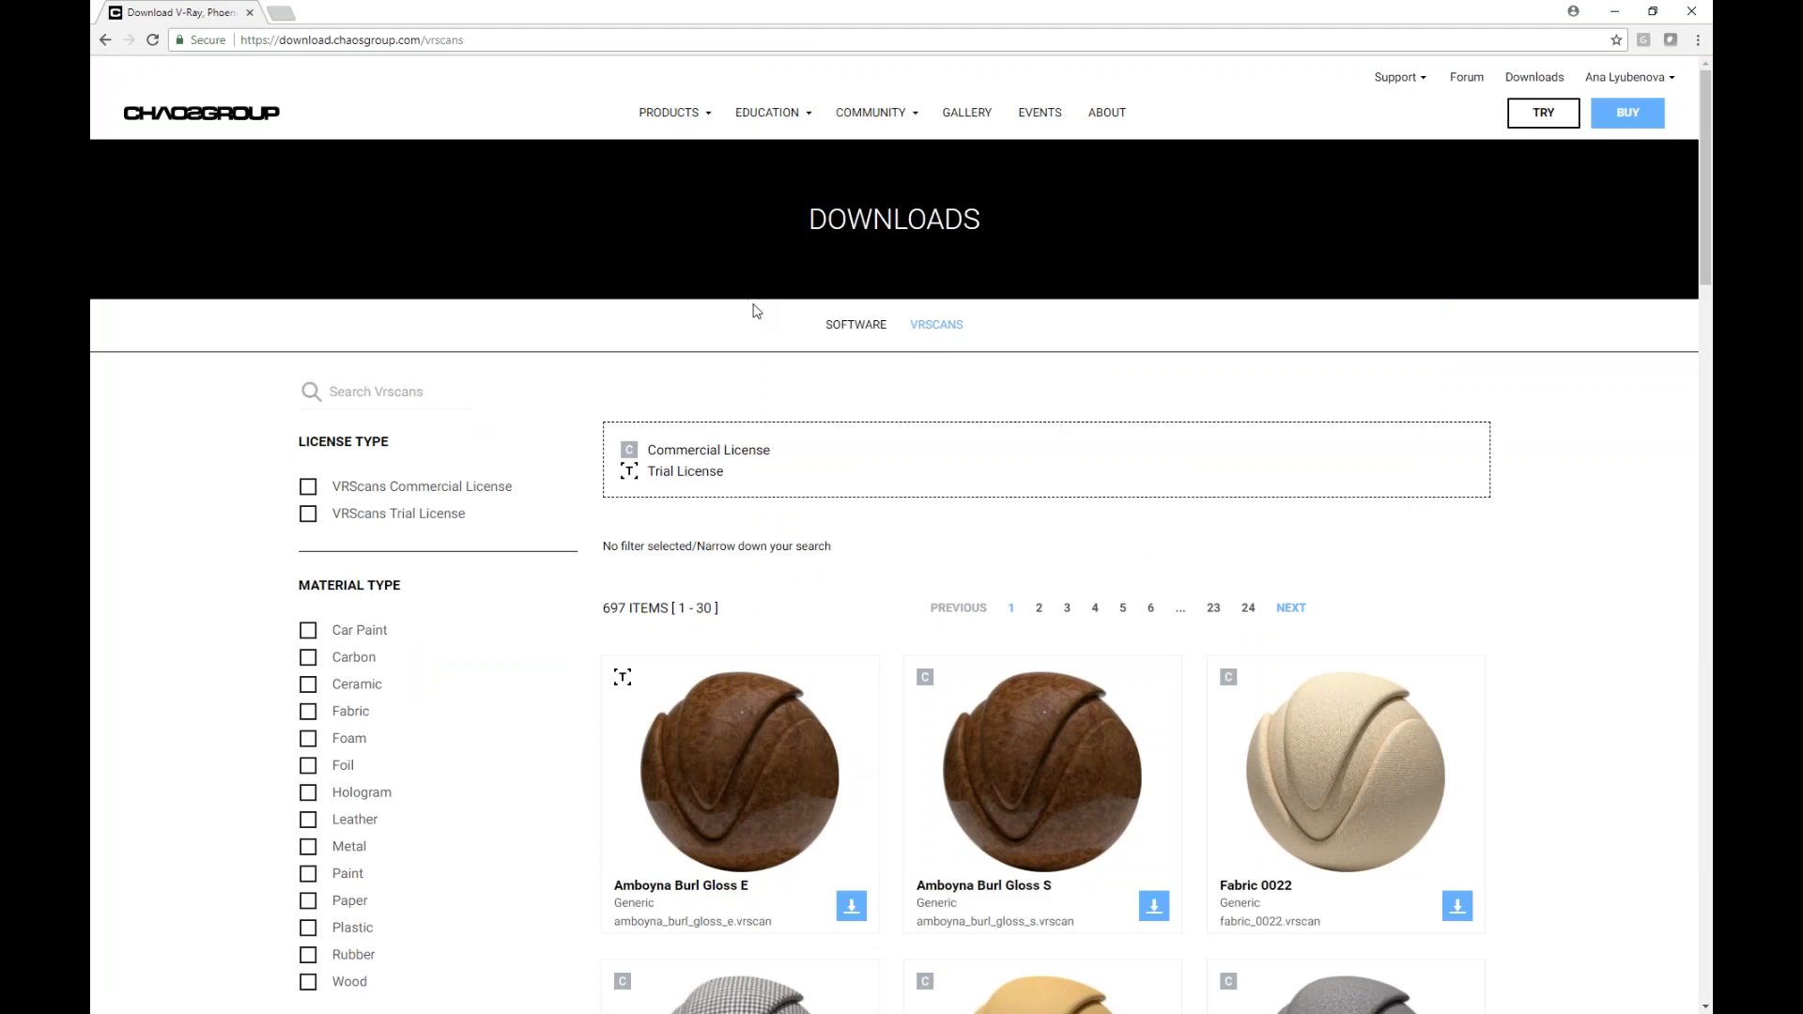
# Look through the VRscans library and its filters for license, material type, color, suitability and manufacturer.
pyautogui.scroll(-2, 757, 311)
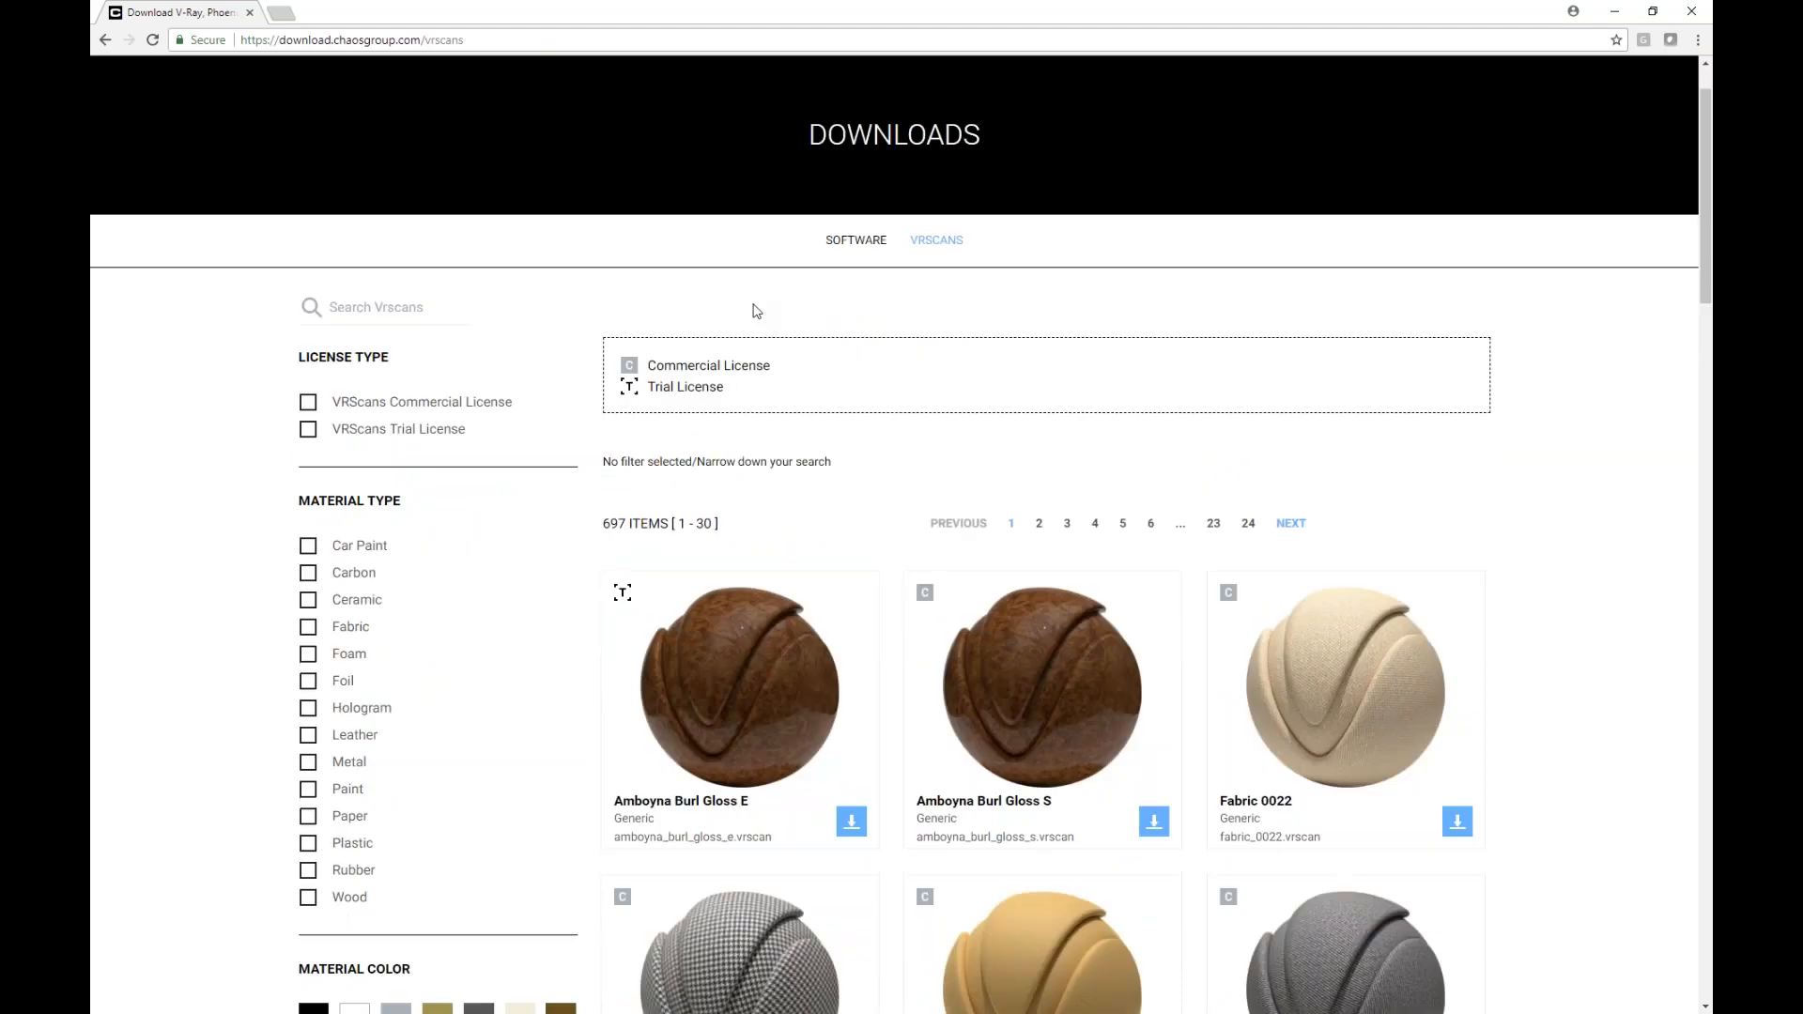
pyautogui.scroll(-3, 792, 388)
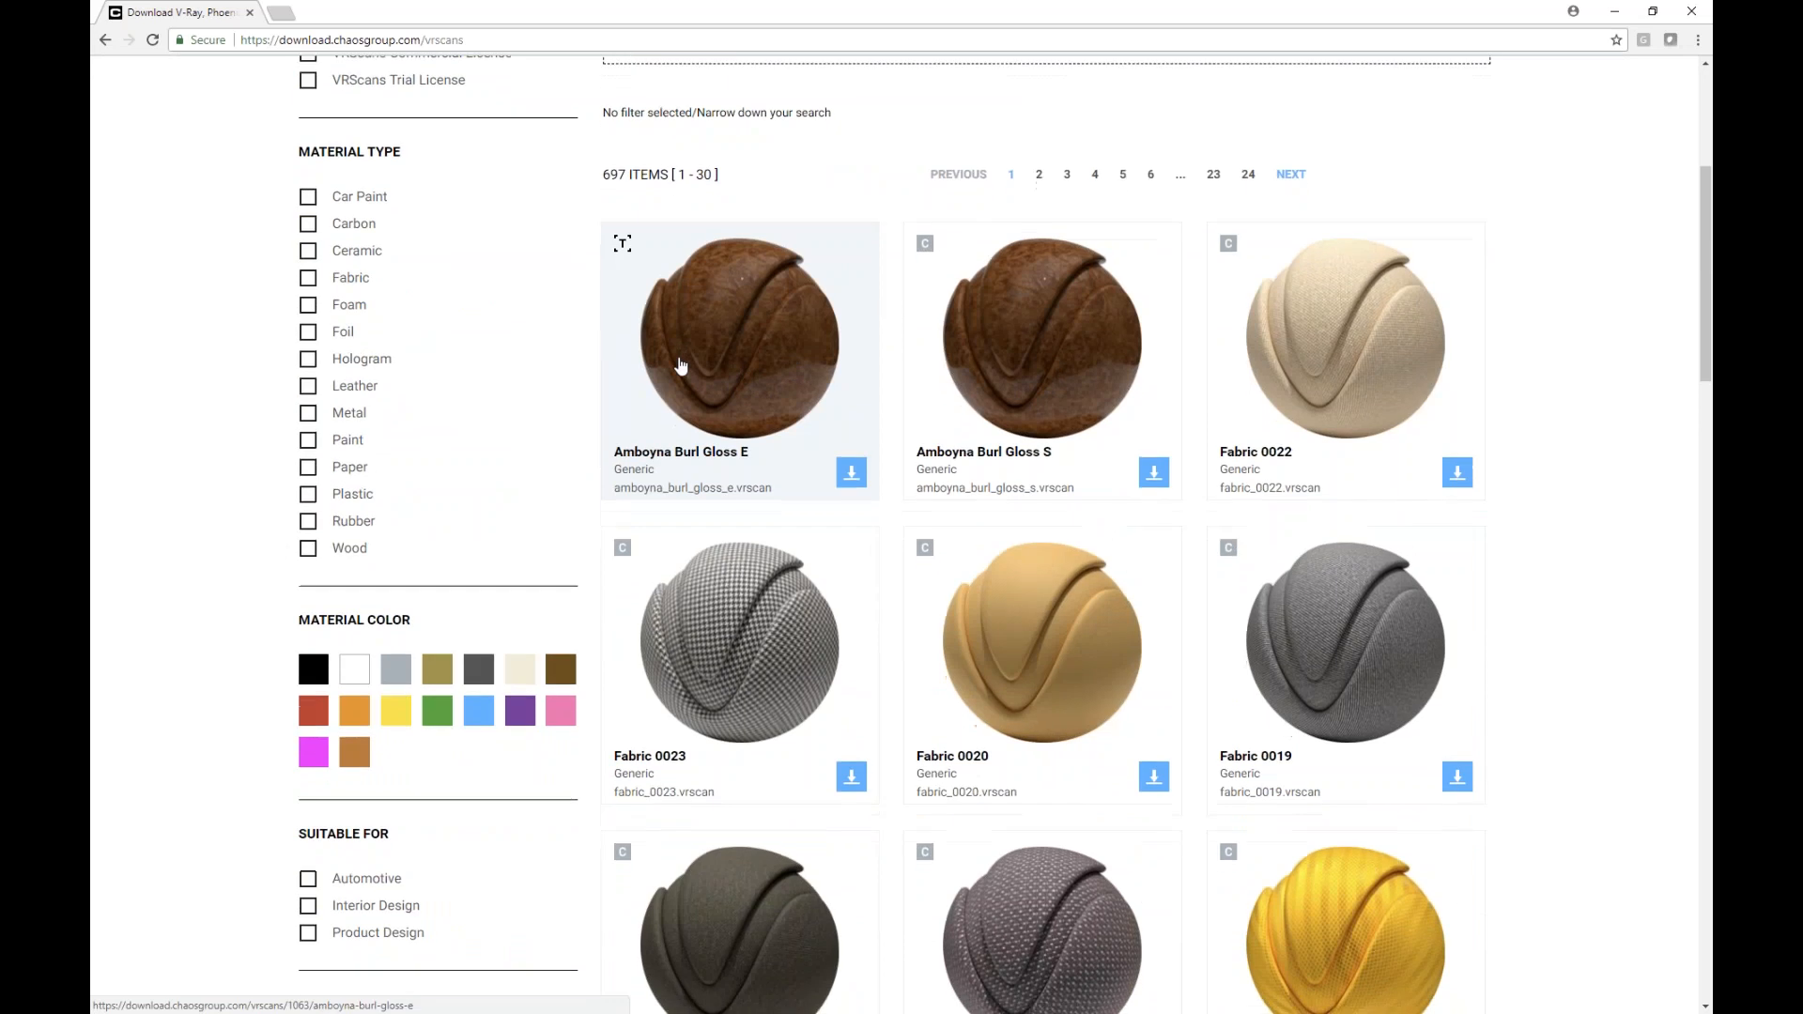
pyautogui.scroll(-1, 690, 366)
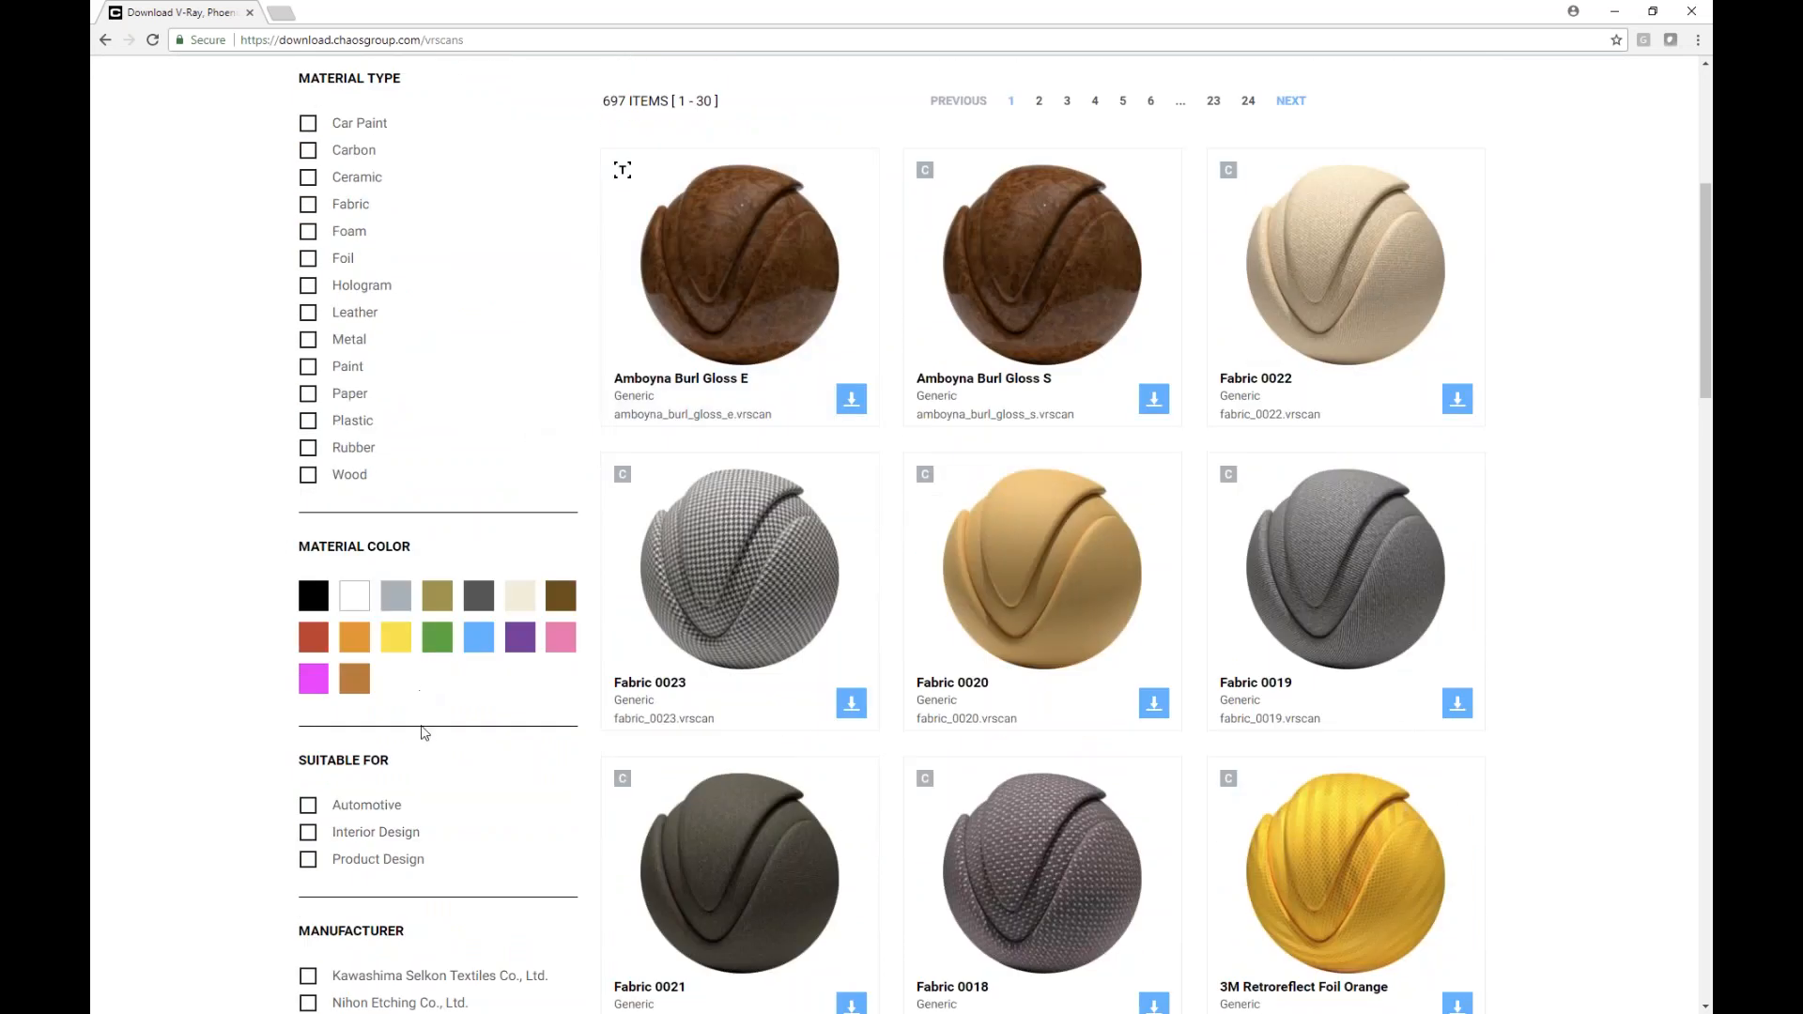
pyautogui.scroll(-2, 441, 798)
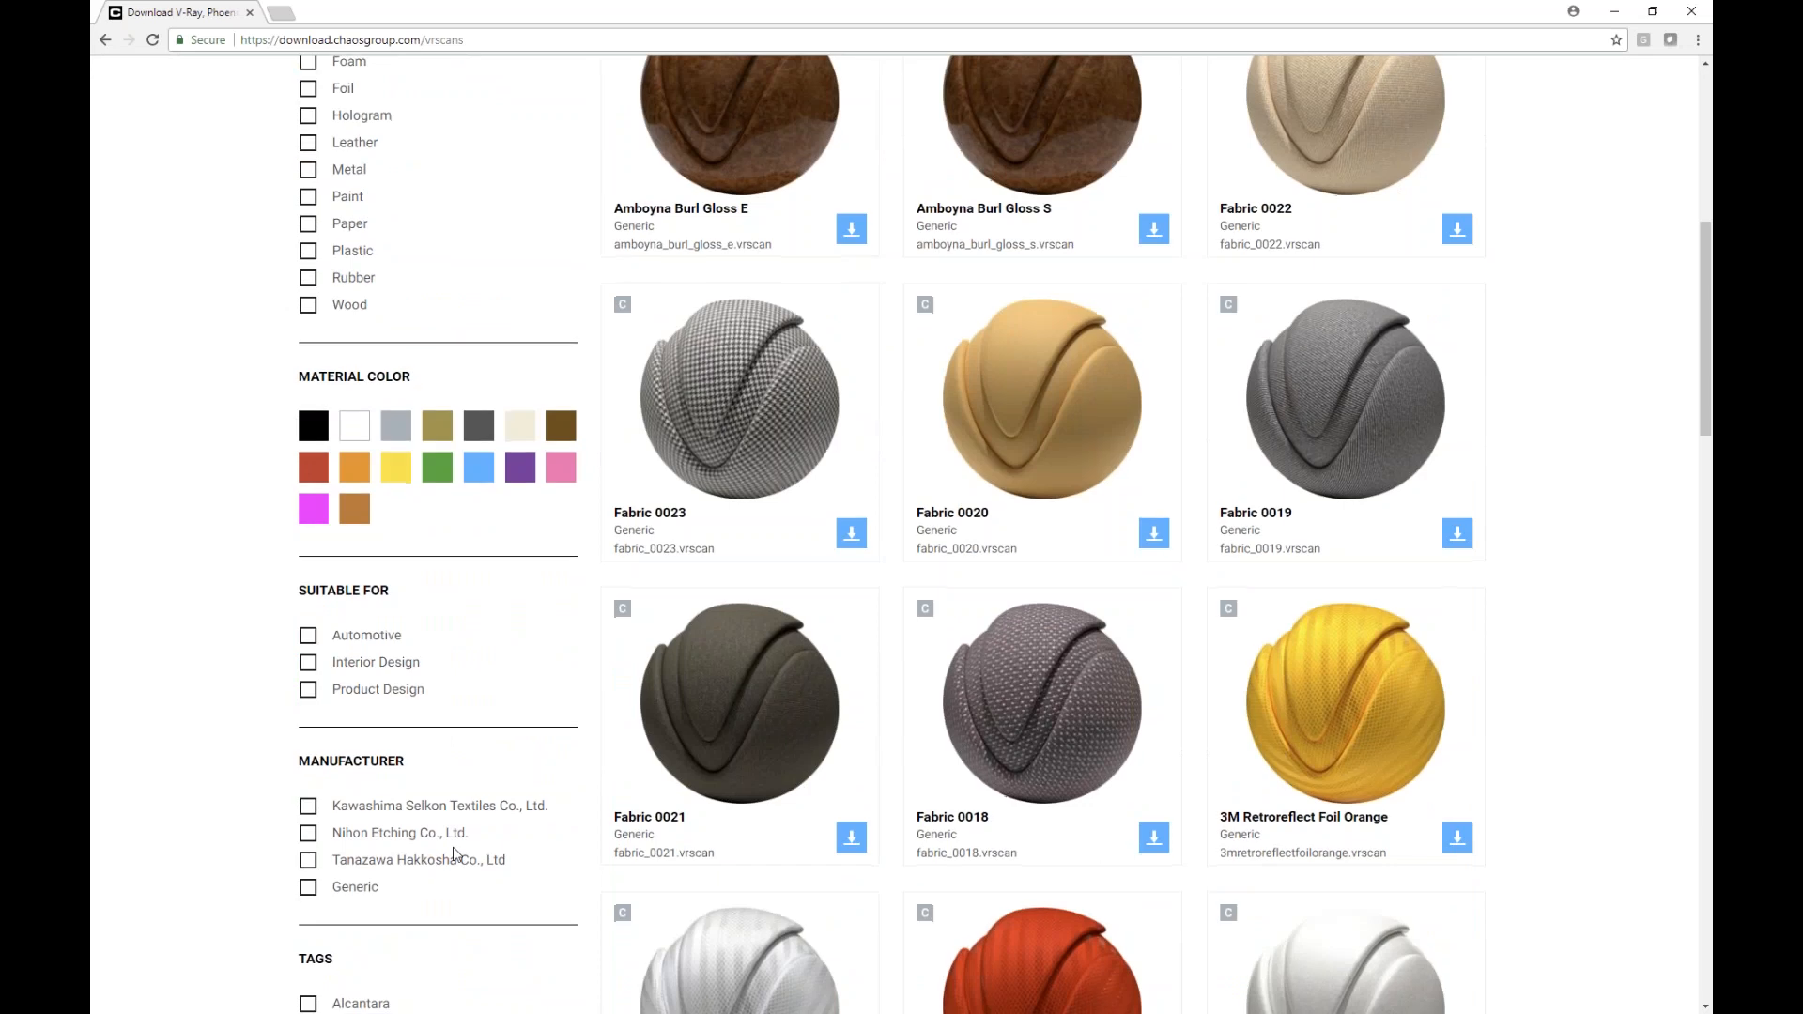
pyautogui.scroll(-3, 455, 855)
pyautogui.scroll(6, 456, 854)
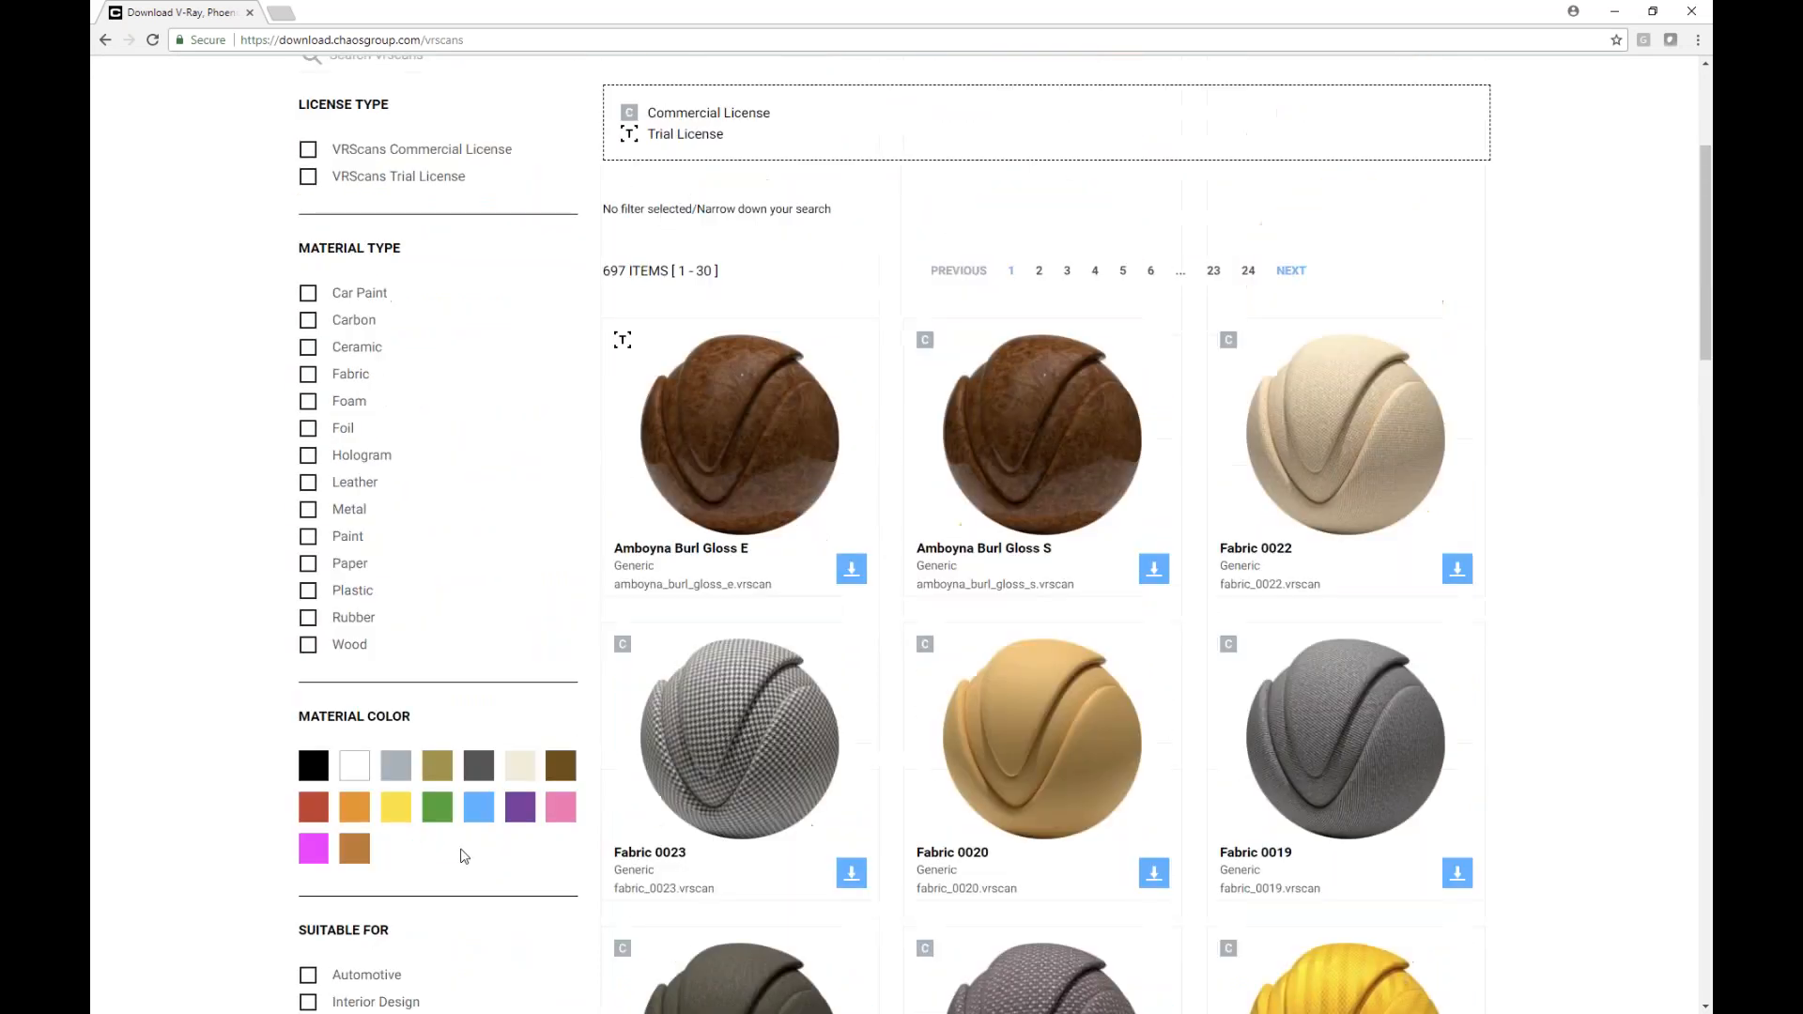
# Filter the VRscans library by the Wood material type and open the Beech s material.
pyautogui.scroll(1, 458, 845)
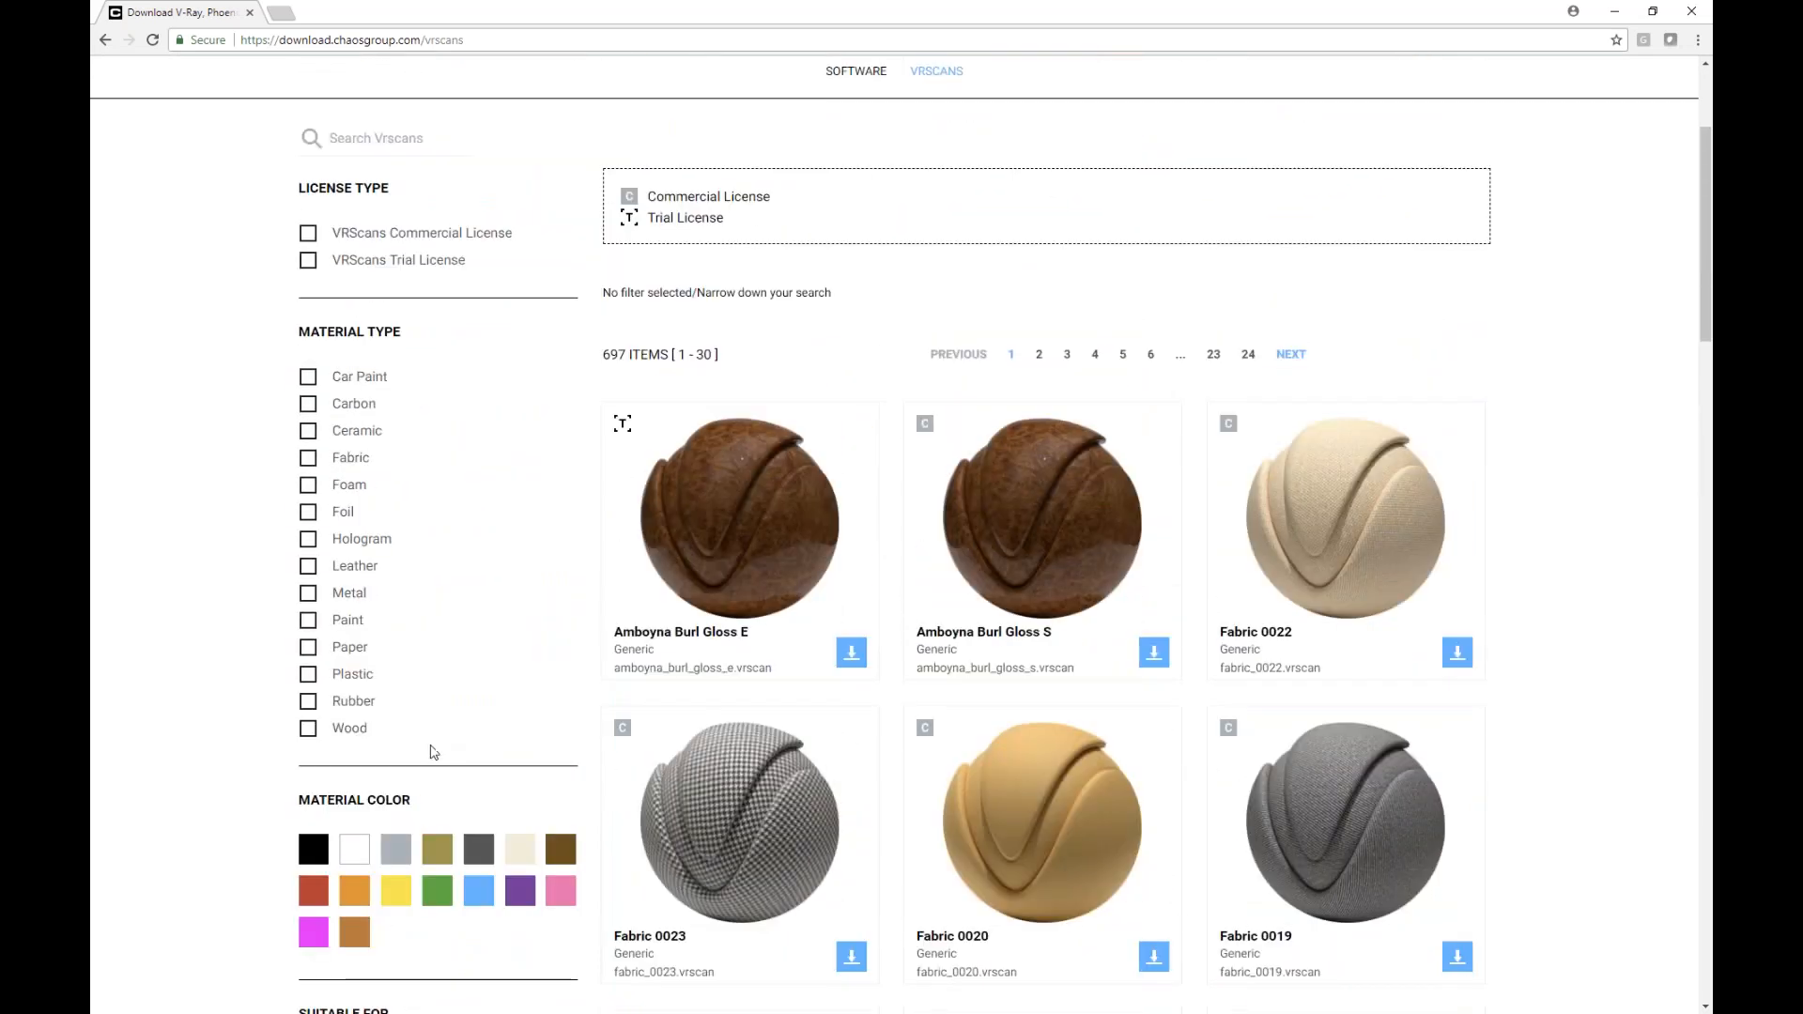
pyautogui.click(308, 730)
pyautogui.scroll(-3, 505, 537)
pyautogui.click(771, 561)
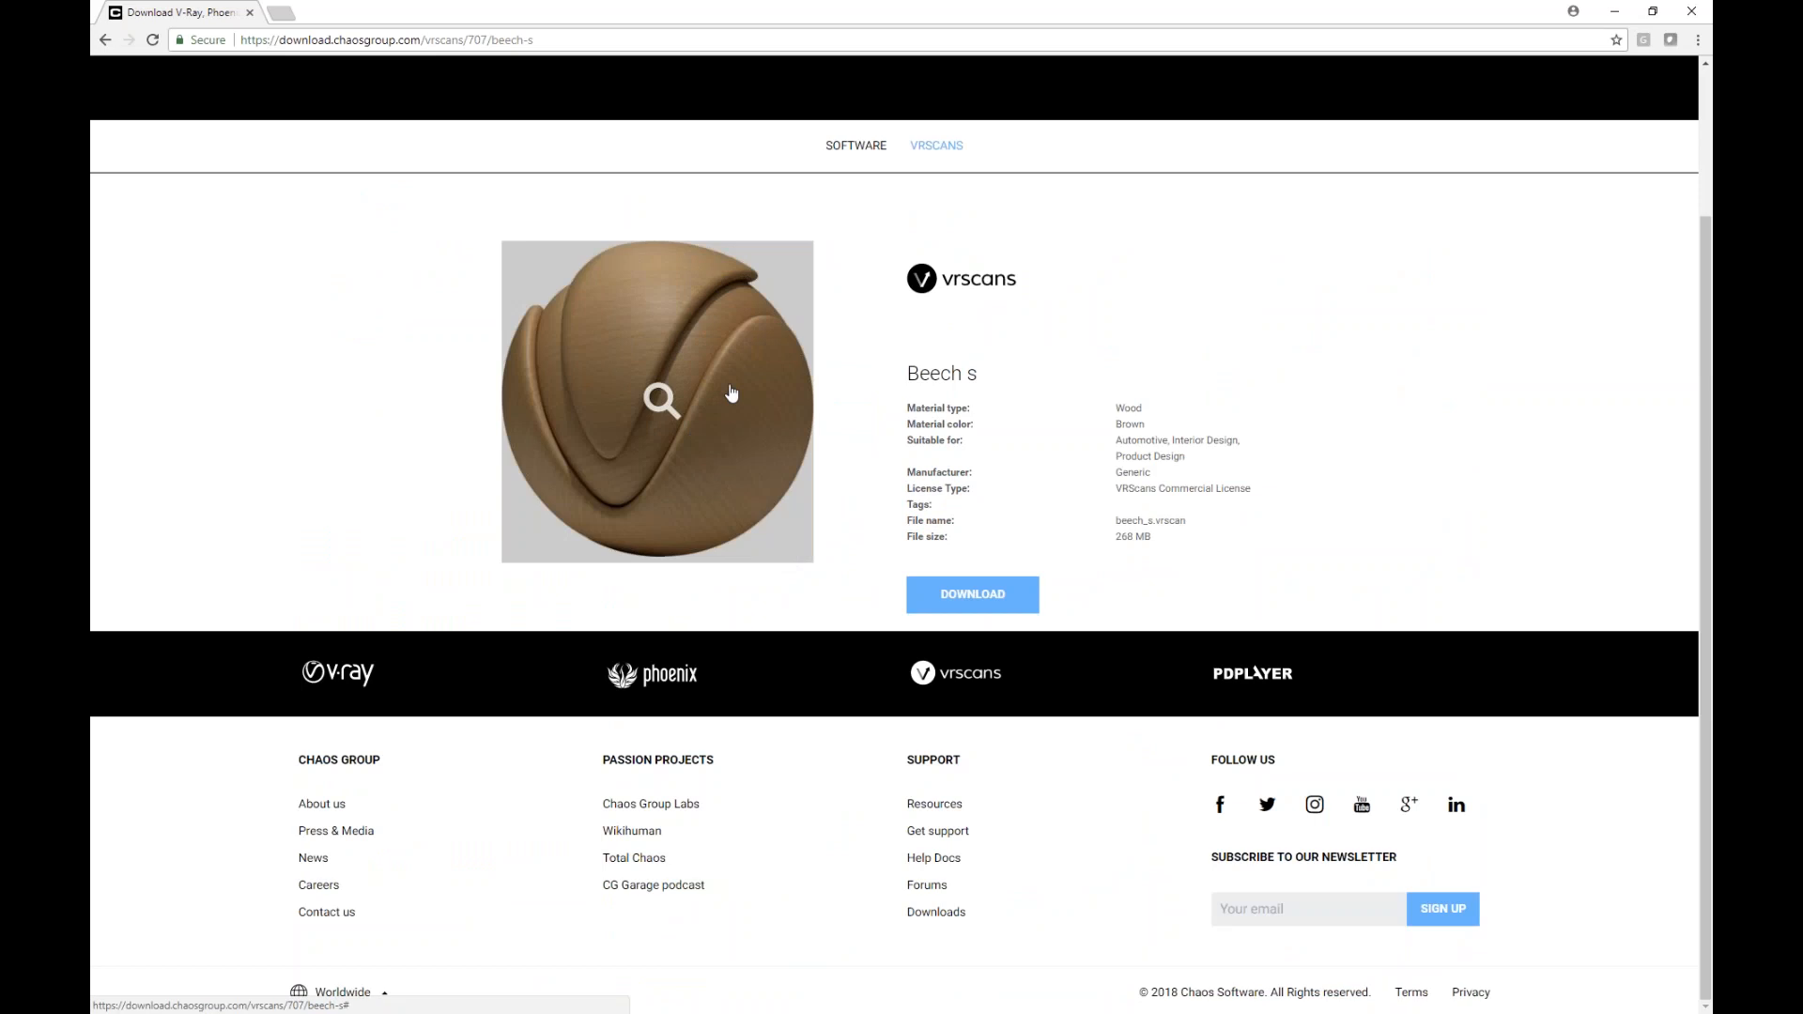
# Inspect the enlarged preview of the Beech s material and download the material.
pyautogui.click(661, 398)
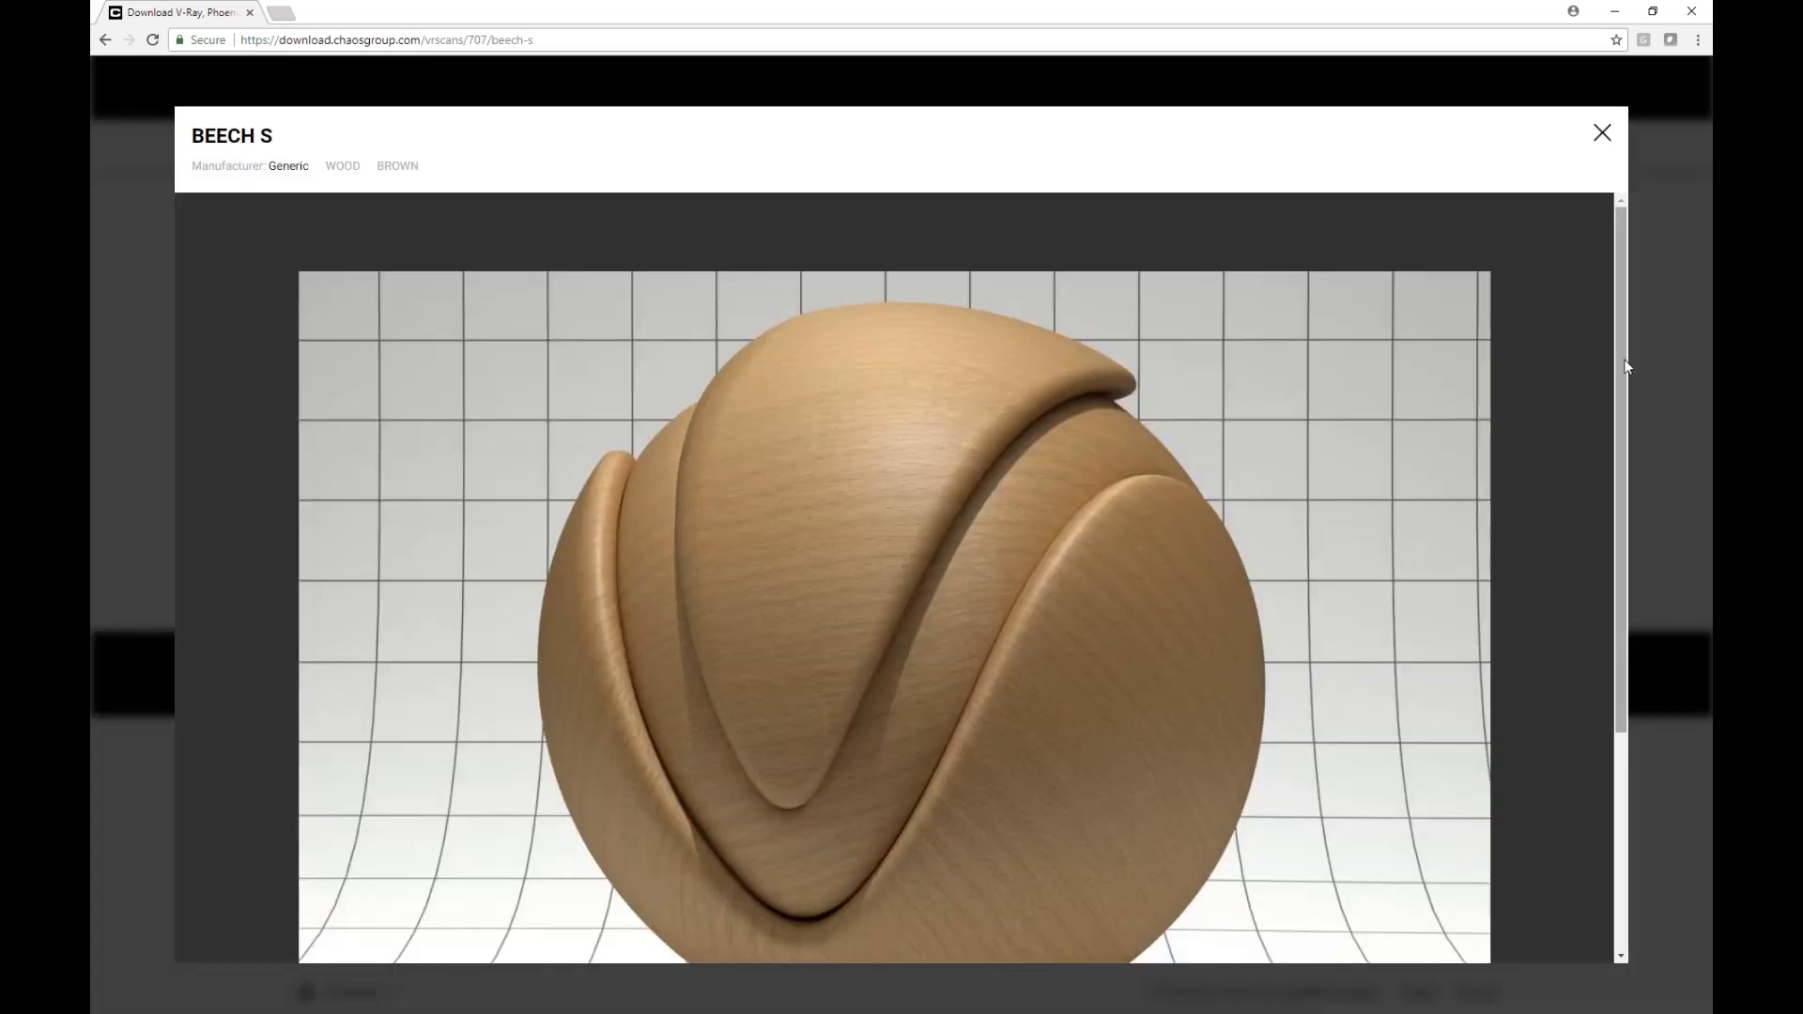
pyautogui.moveTo(1619, 378); pyautogui.dragTo(1611, 486)
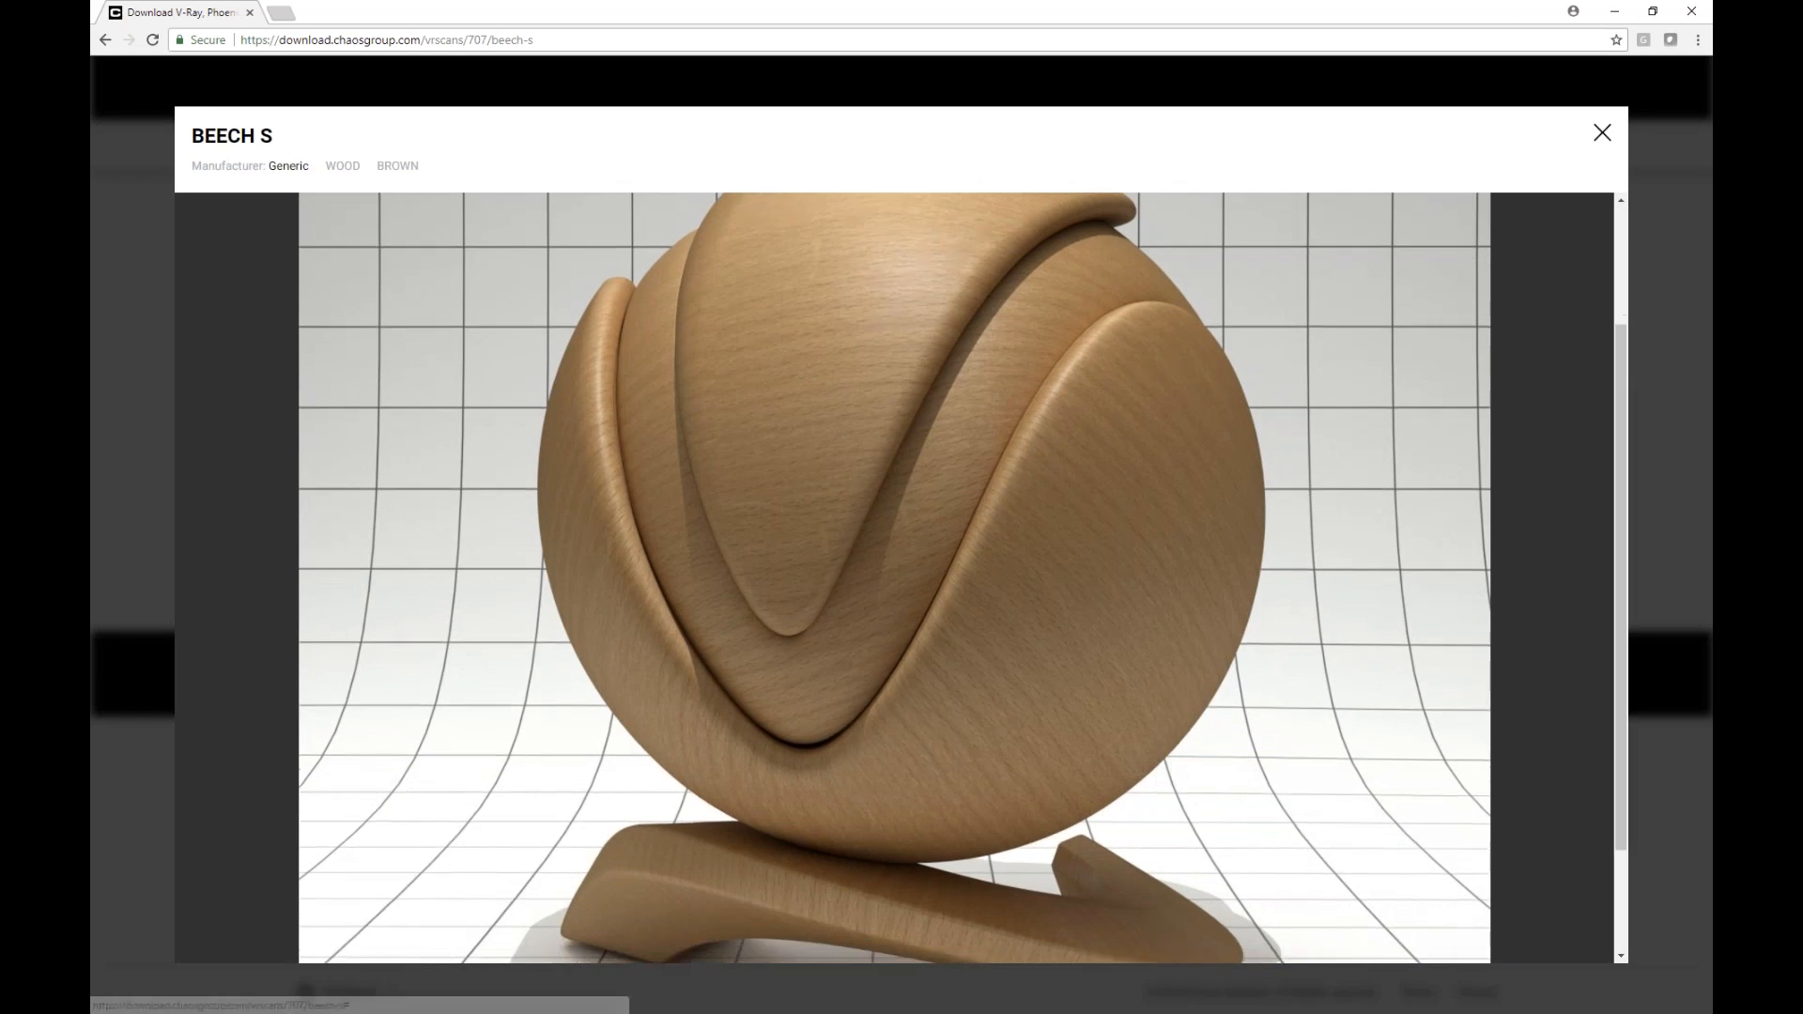
pyautogui.click(1602, 133)
pyautogui.click(969, 596)
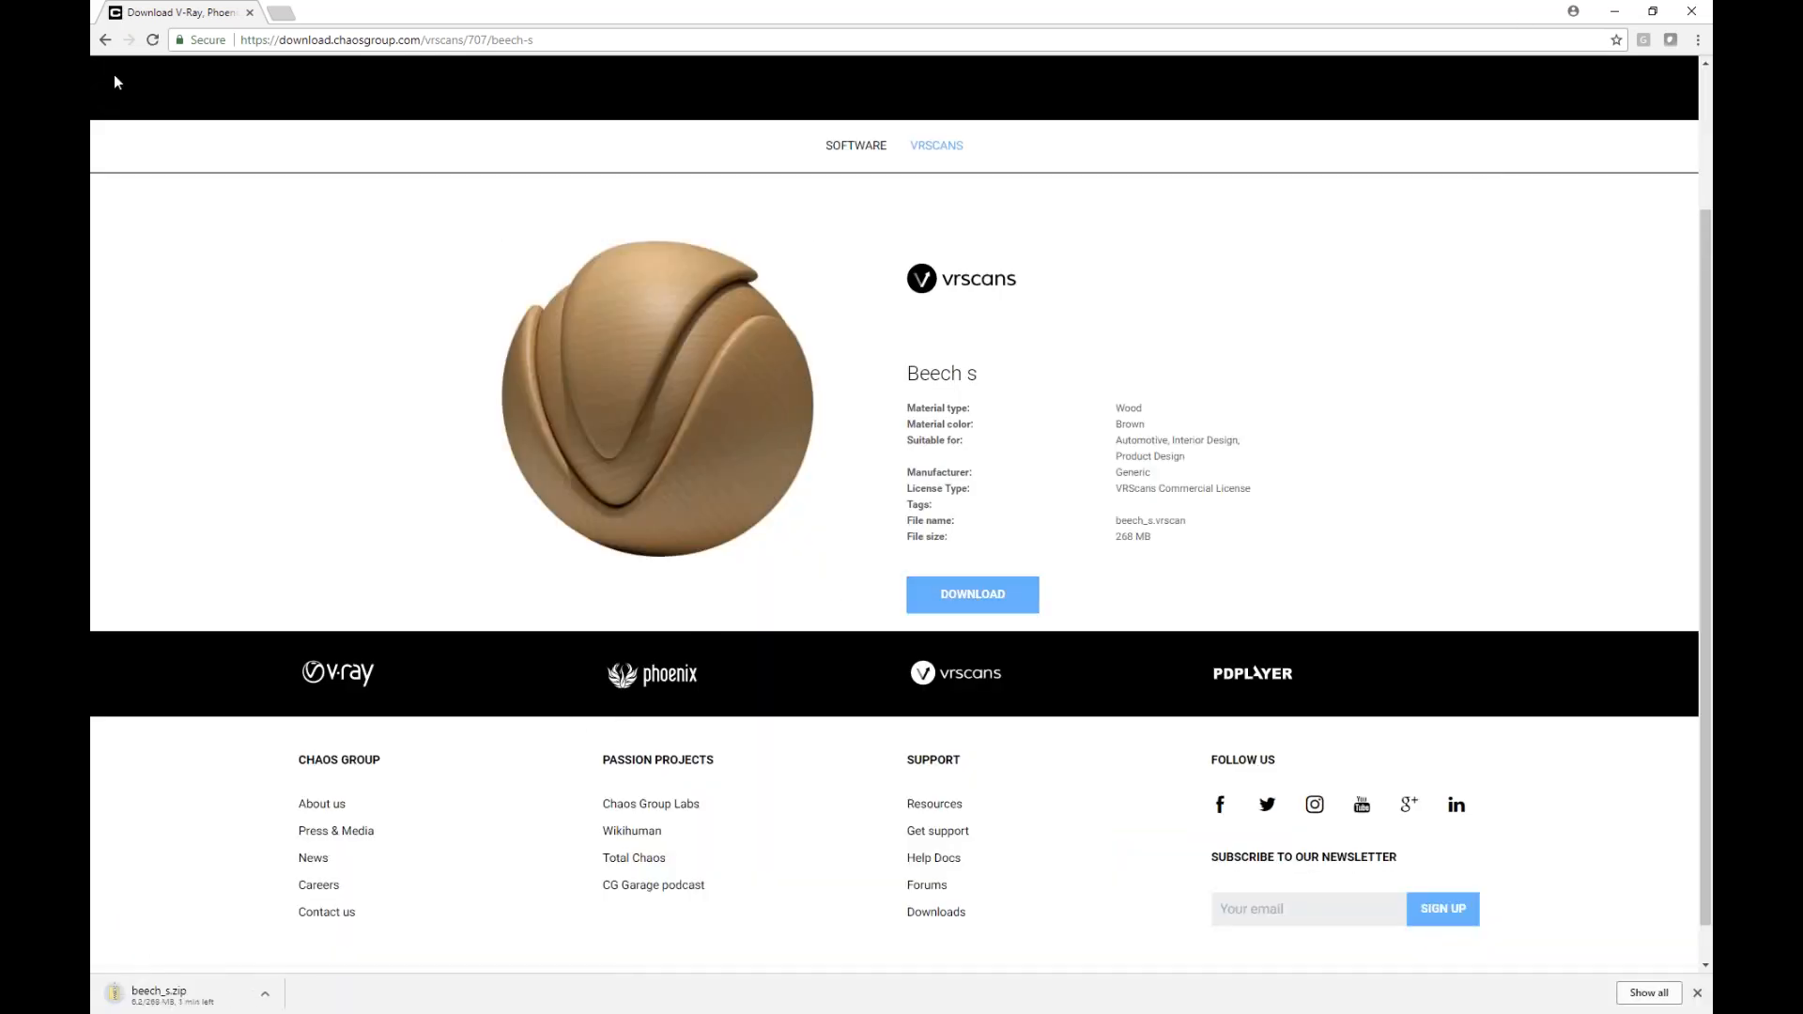
# Return to the VRscans list, replace the Wood filter with Fabric, and add the dark gray material color filter.
pyautogui.click(105, 41)
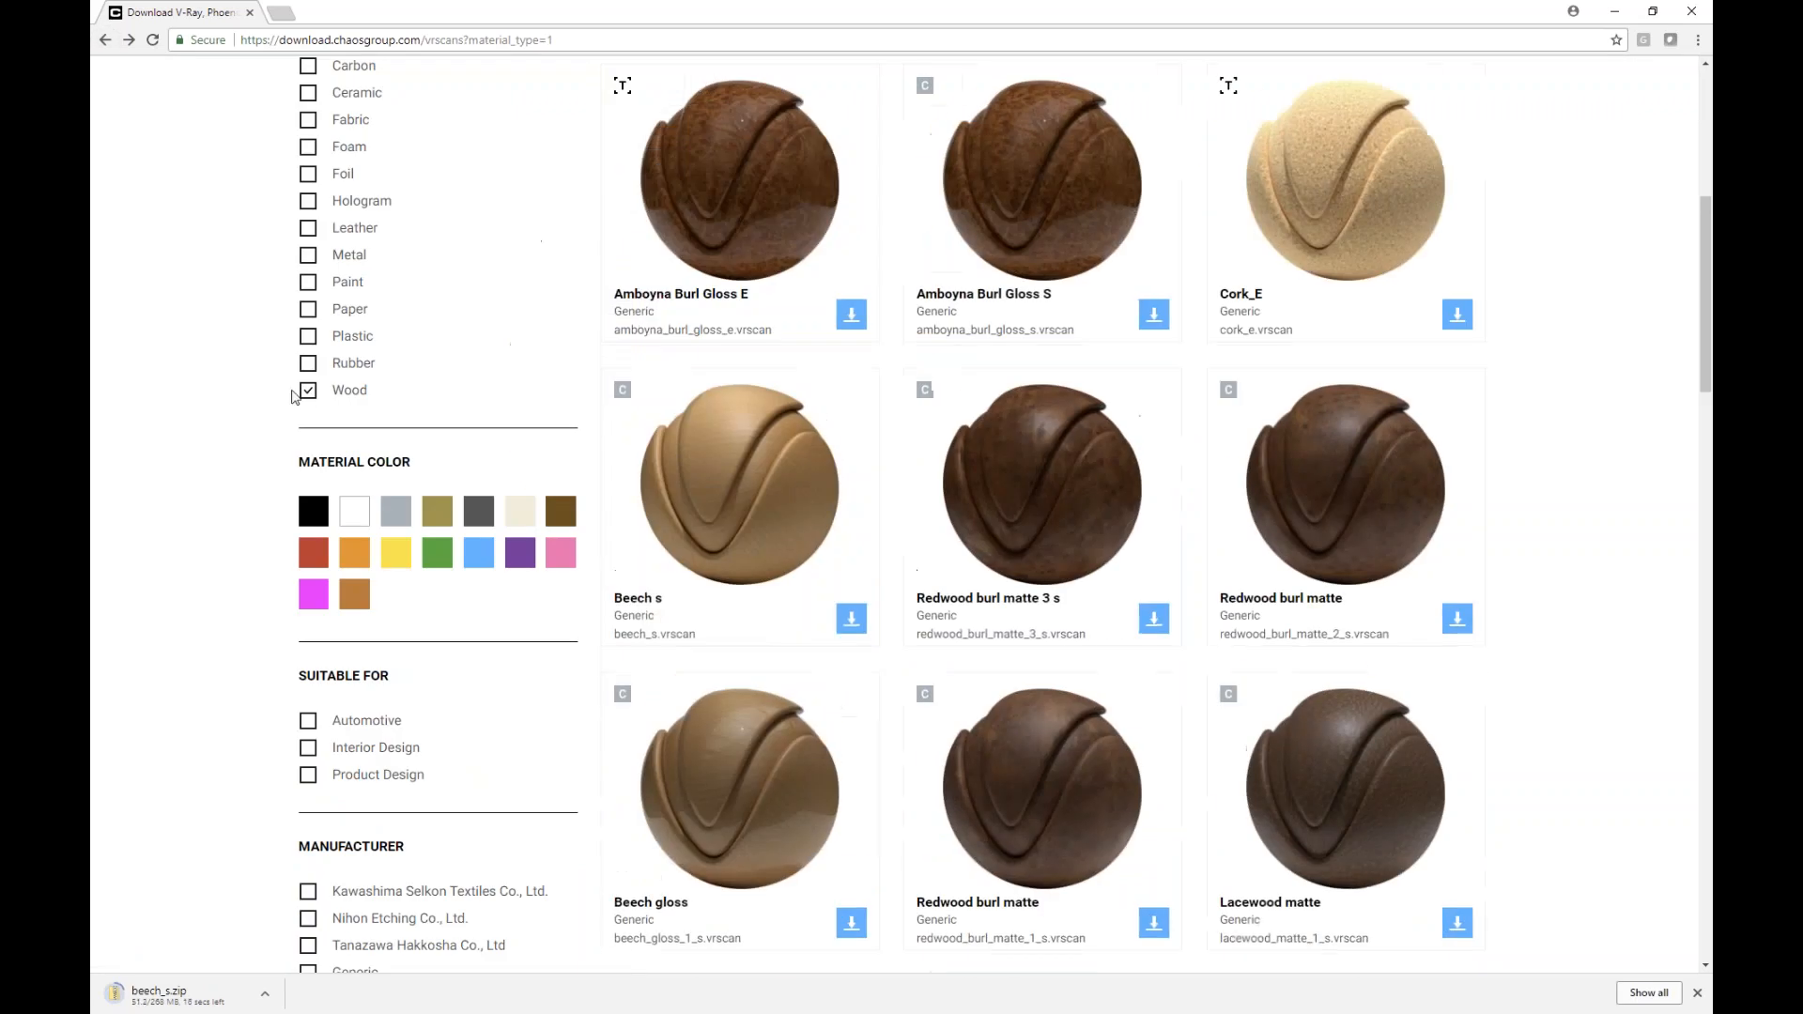
pyautogui.click(307, 390)
pyautogui.scroll(3, 259, 464)
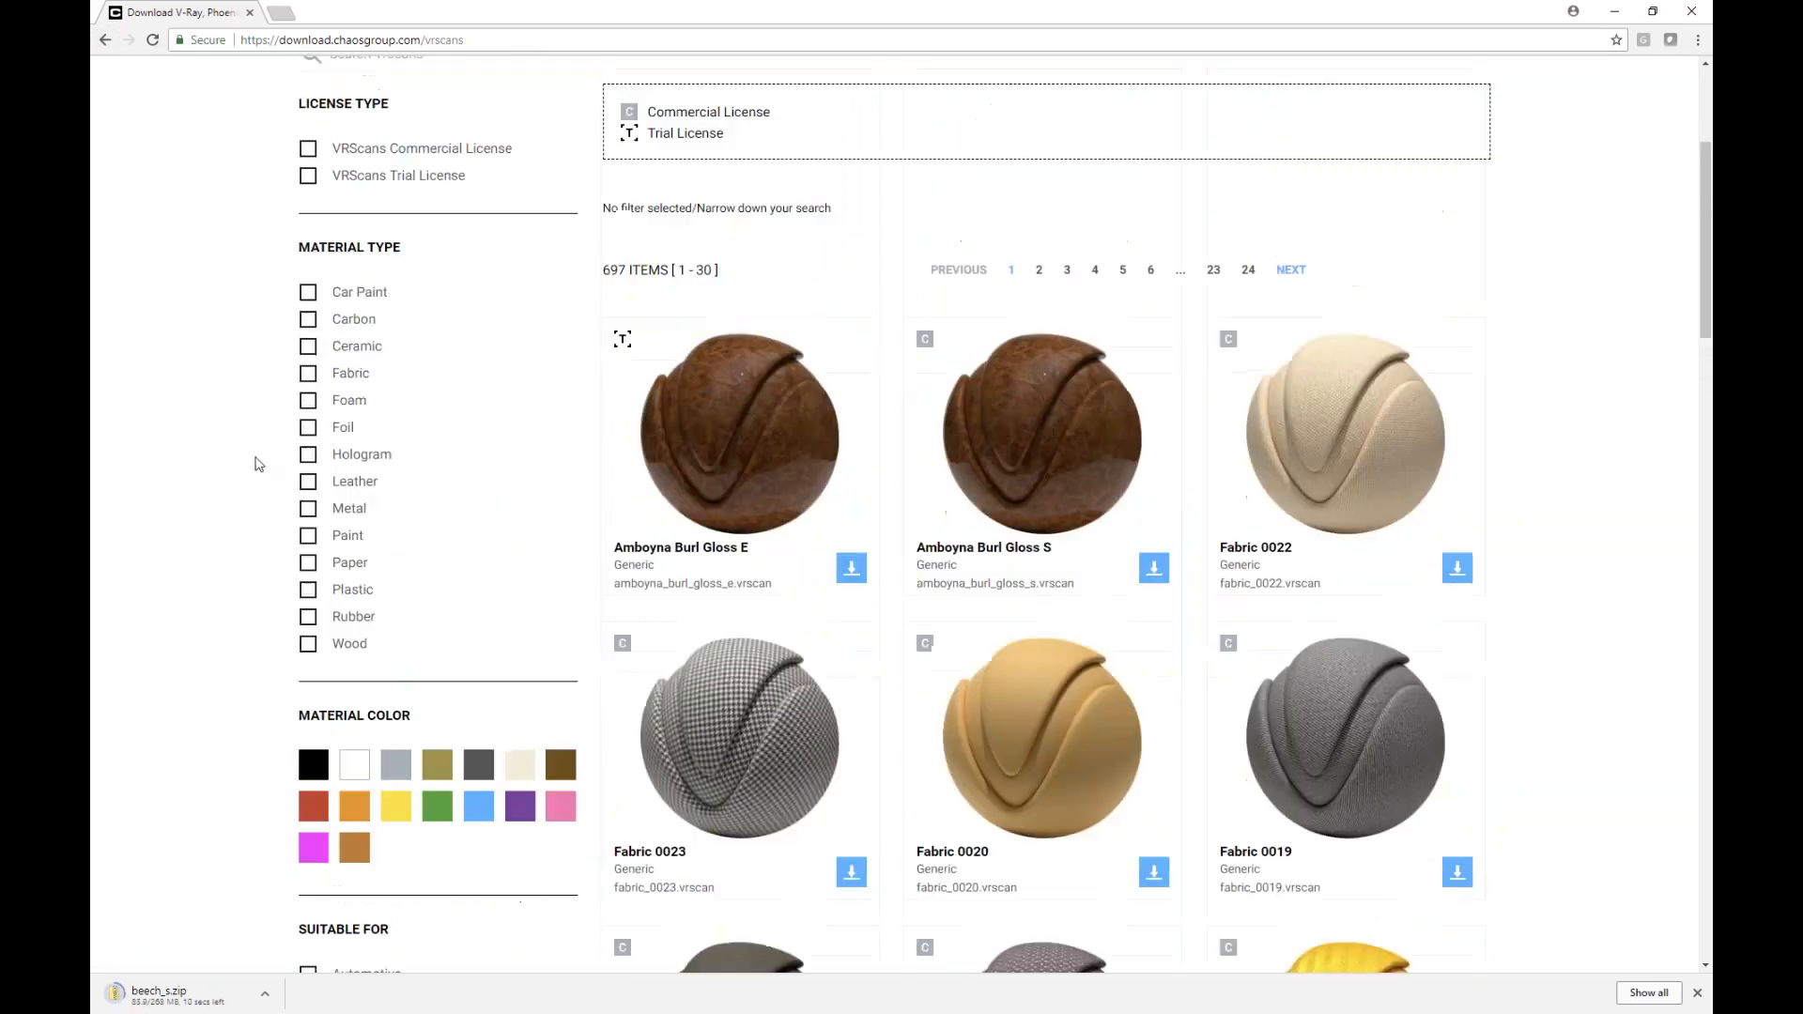
pyautogui.click(308, 375)
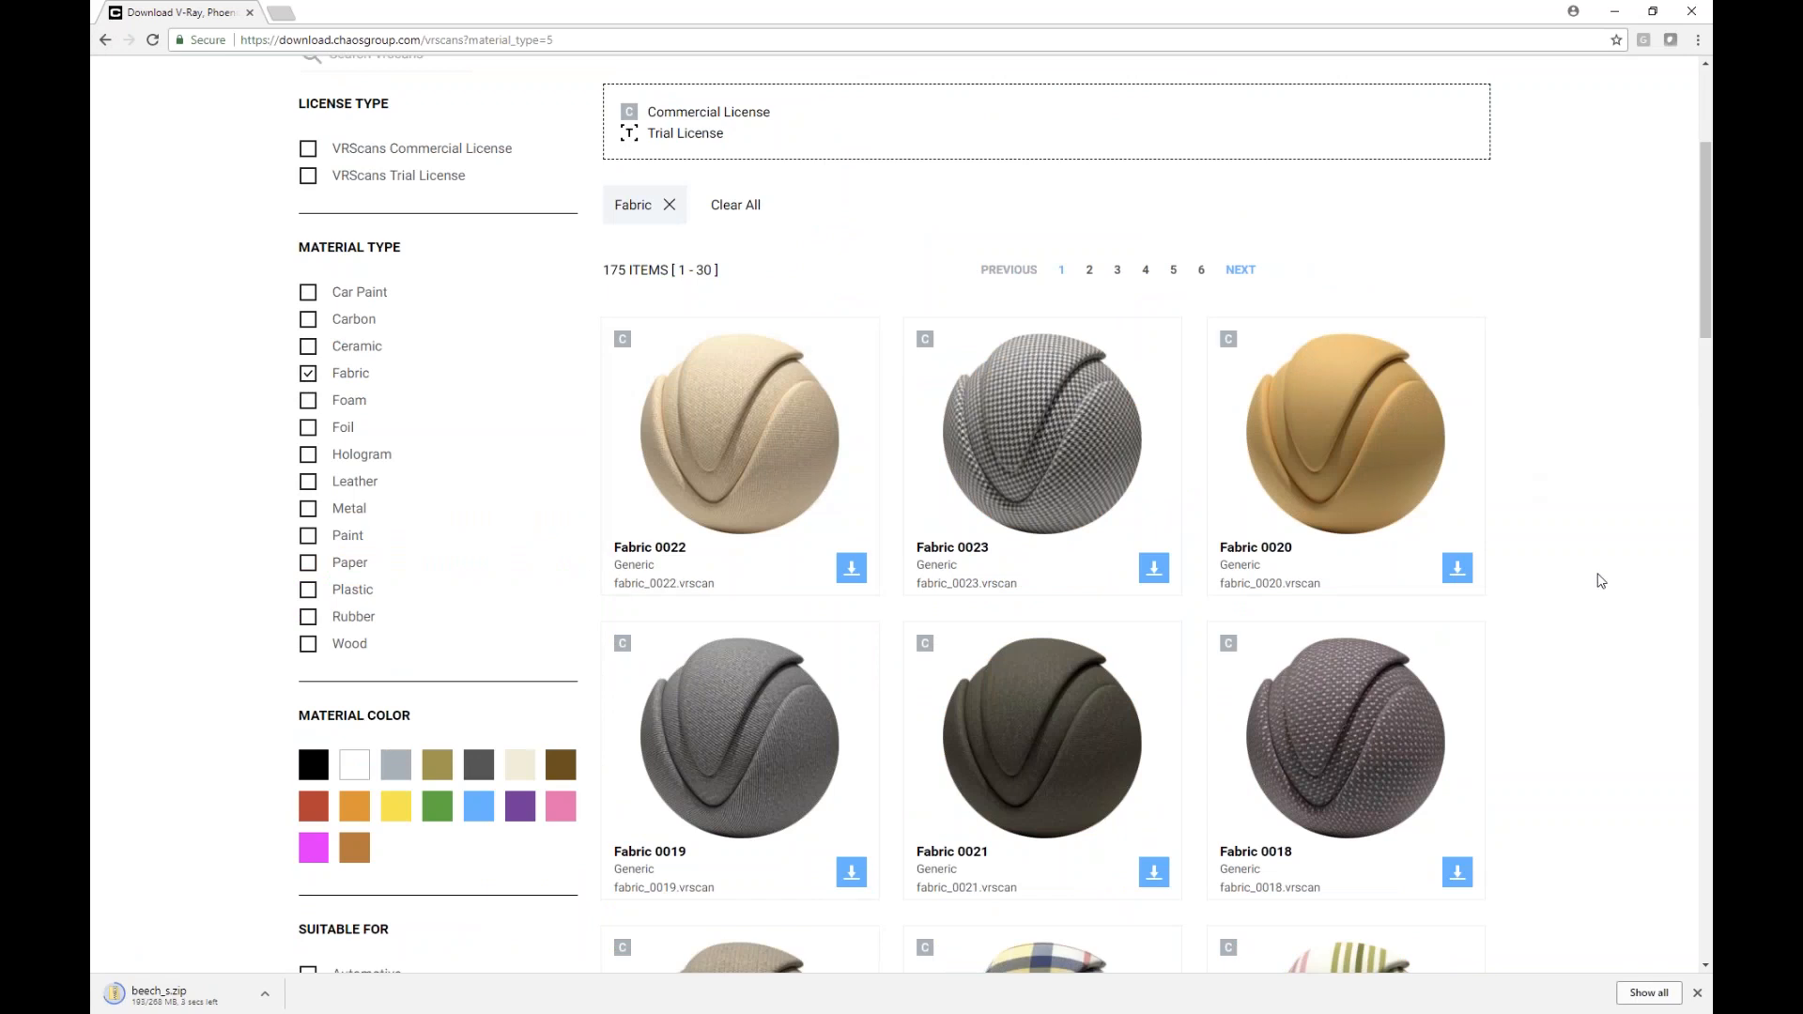
pyautogui.scroll(-8, 1610, 610)
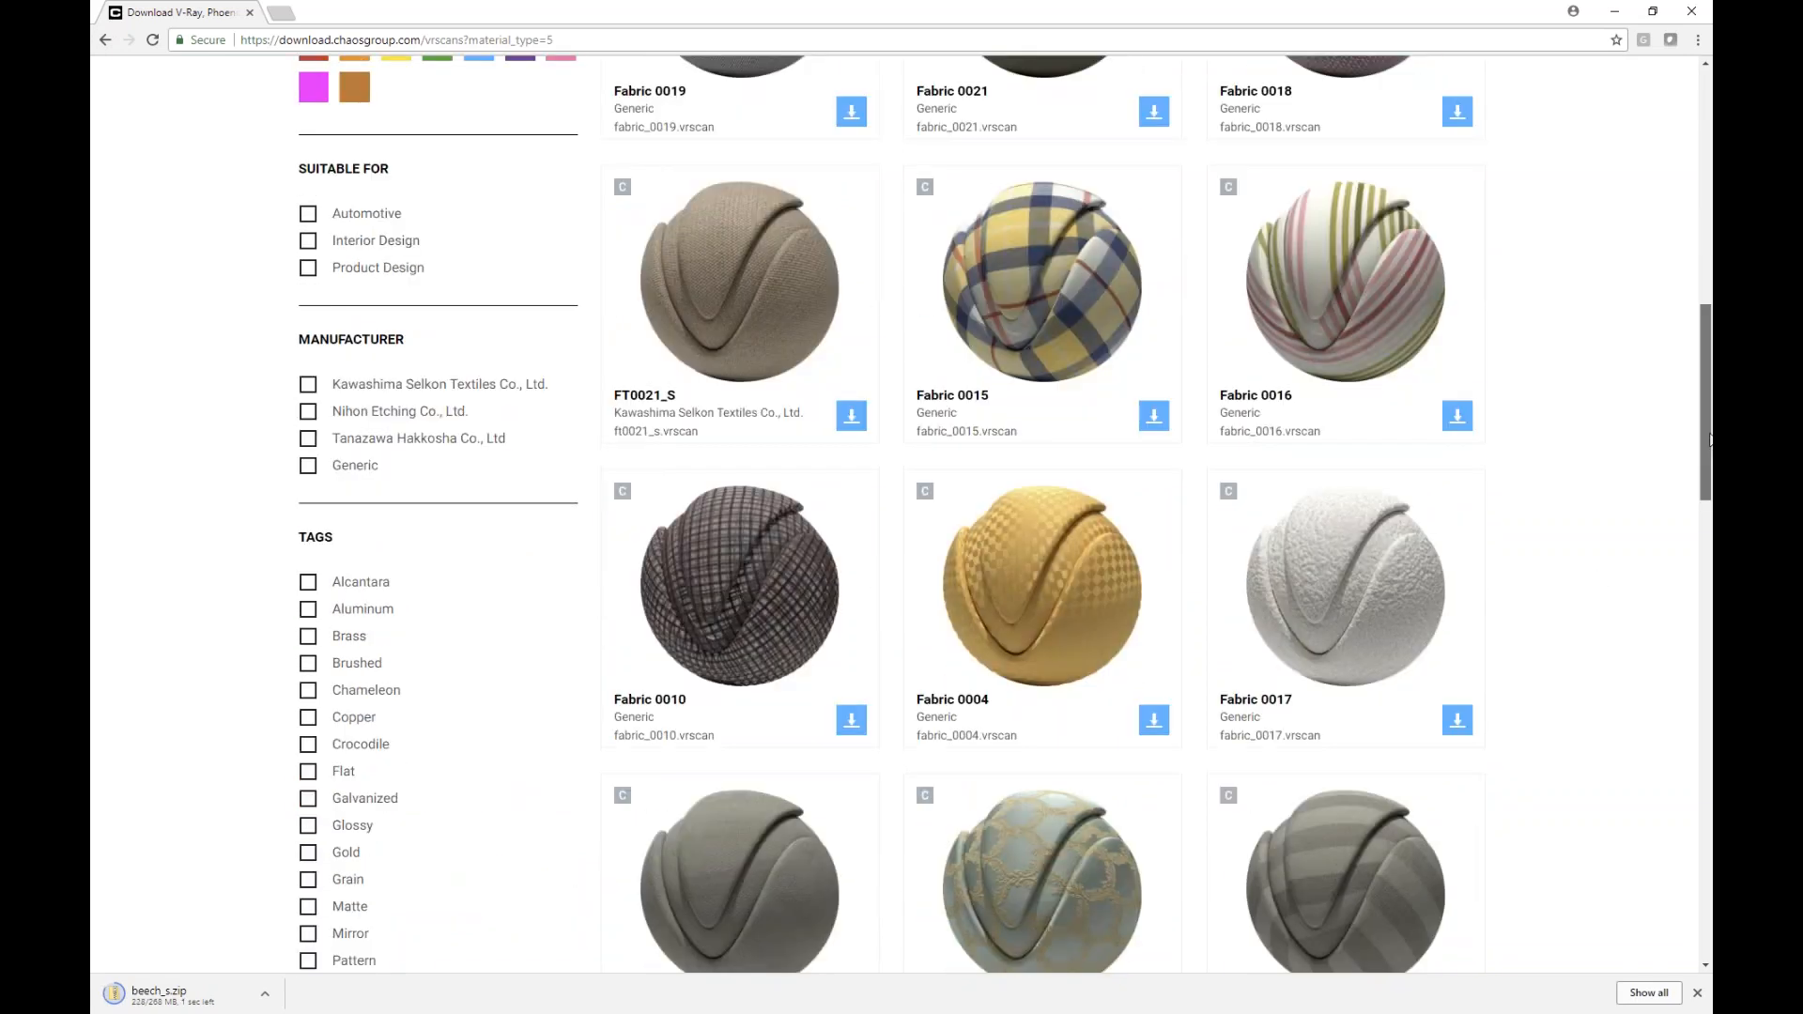
pyautogui.scroll(-8, 1690, 610)
pyautogui.moveTo(1699, 608); pyautogui.dragTo(1704, 364)
pyautogui.click(479, 260)
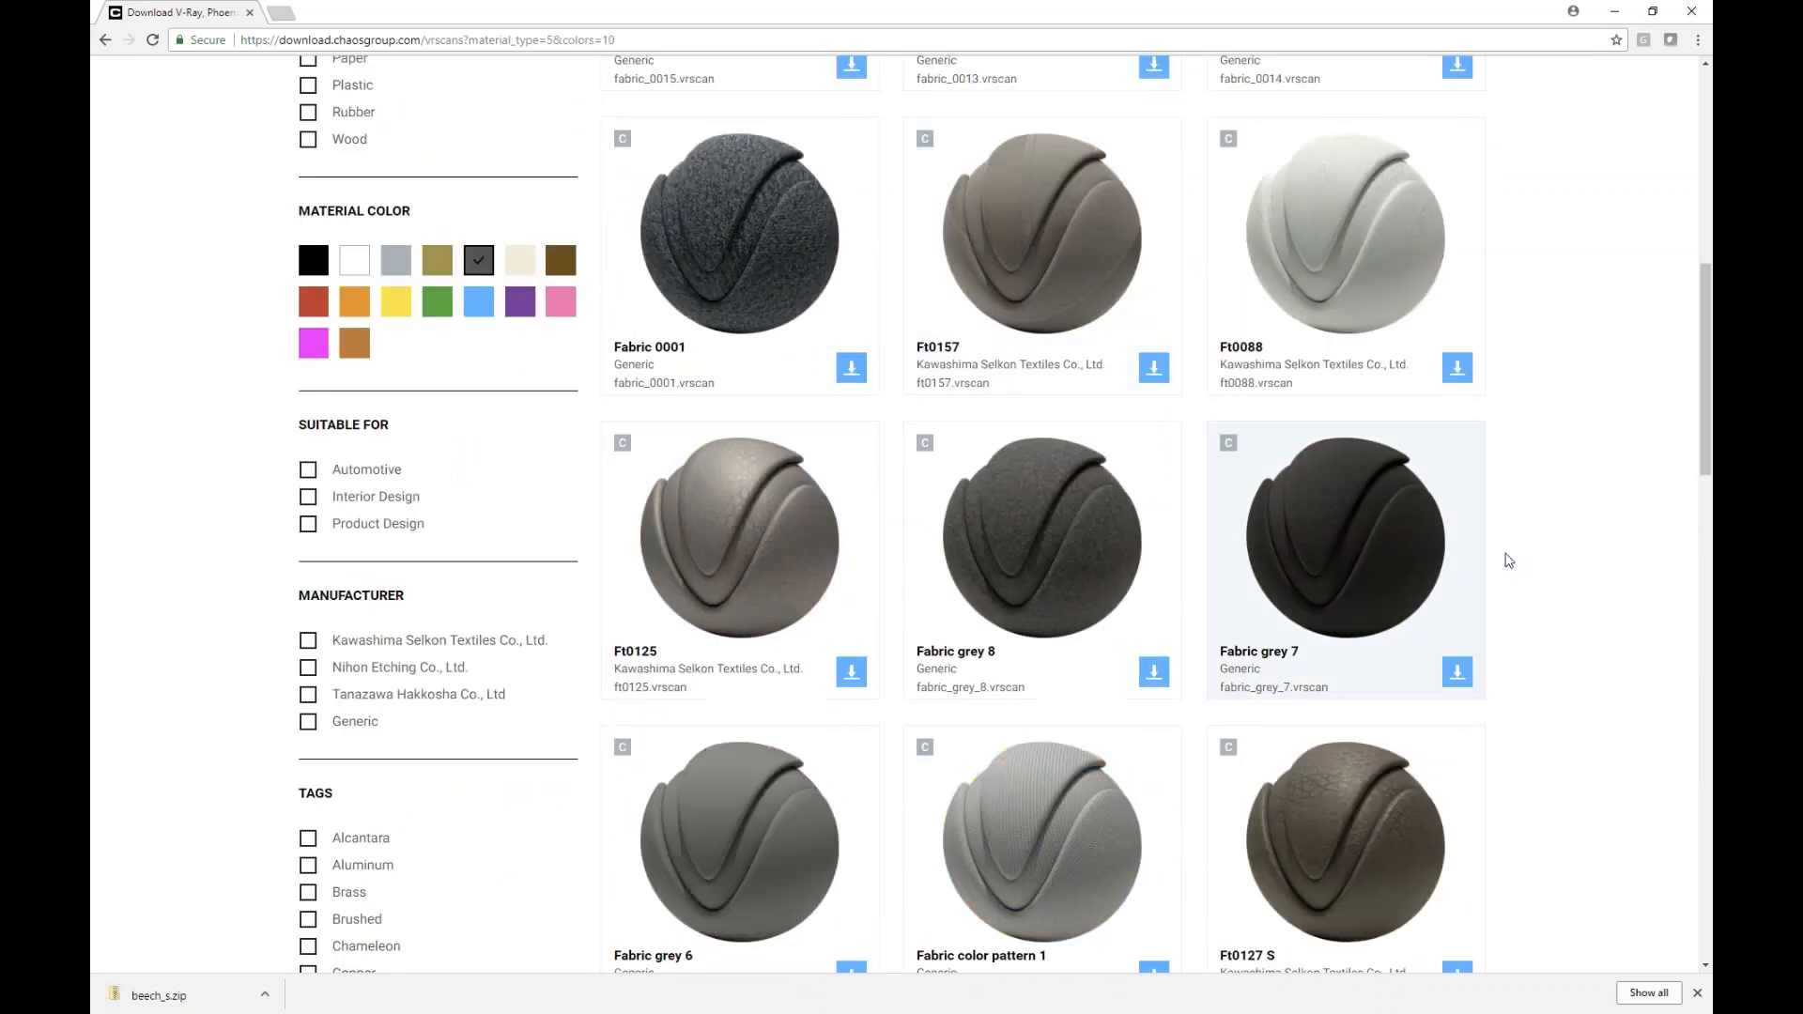
# Inspect the enlarged preview of the Fabric grey material with the file fabric_grey_s.vrscan and download it.
pyautogui.moveTo(1703, 413); pyautogui.dragTo(1696, 774)
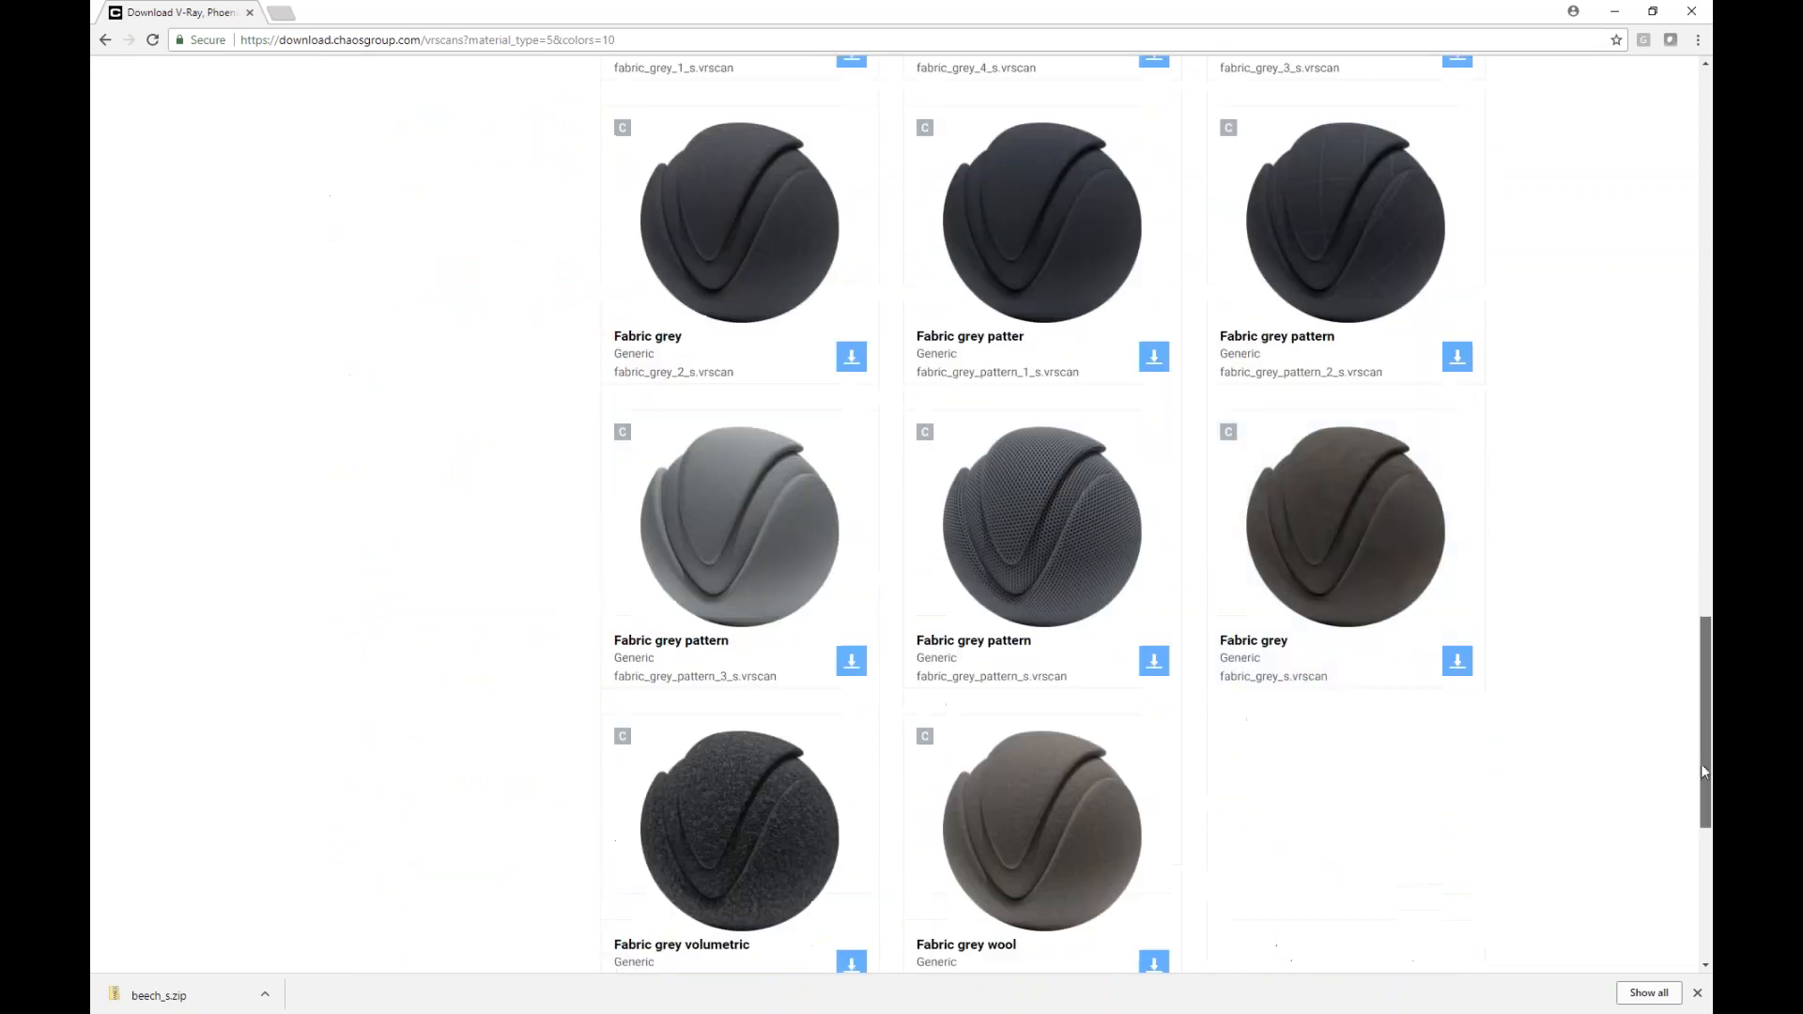
pyautogui.click(1370, 531)
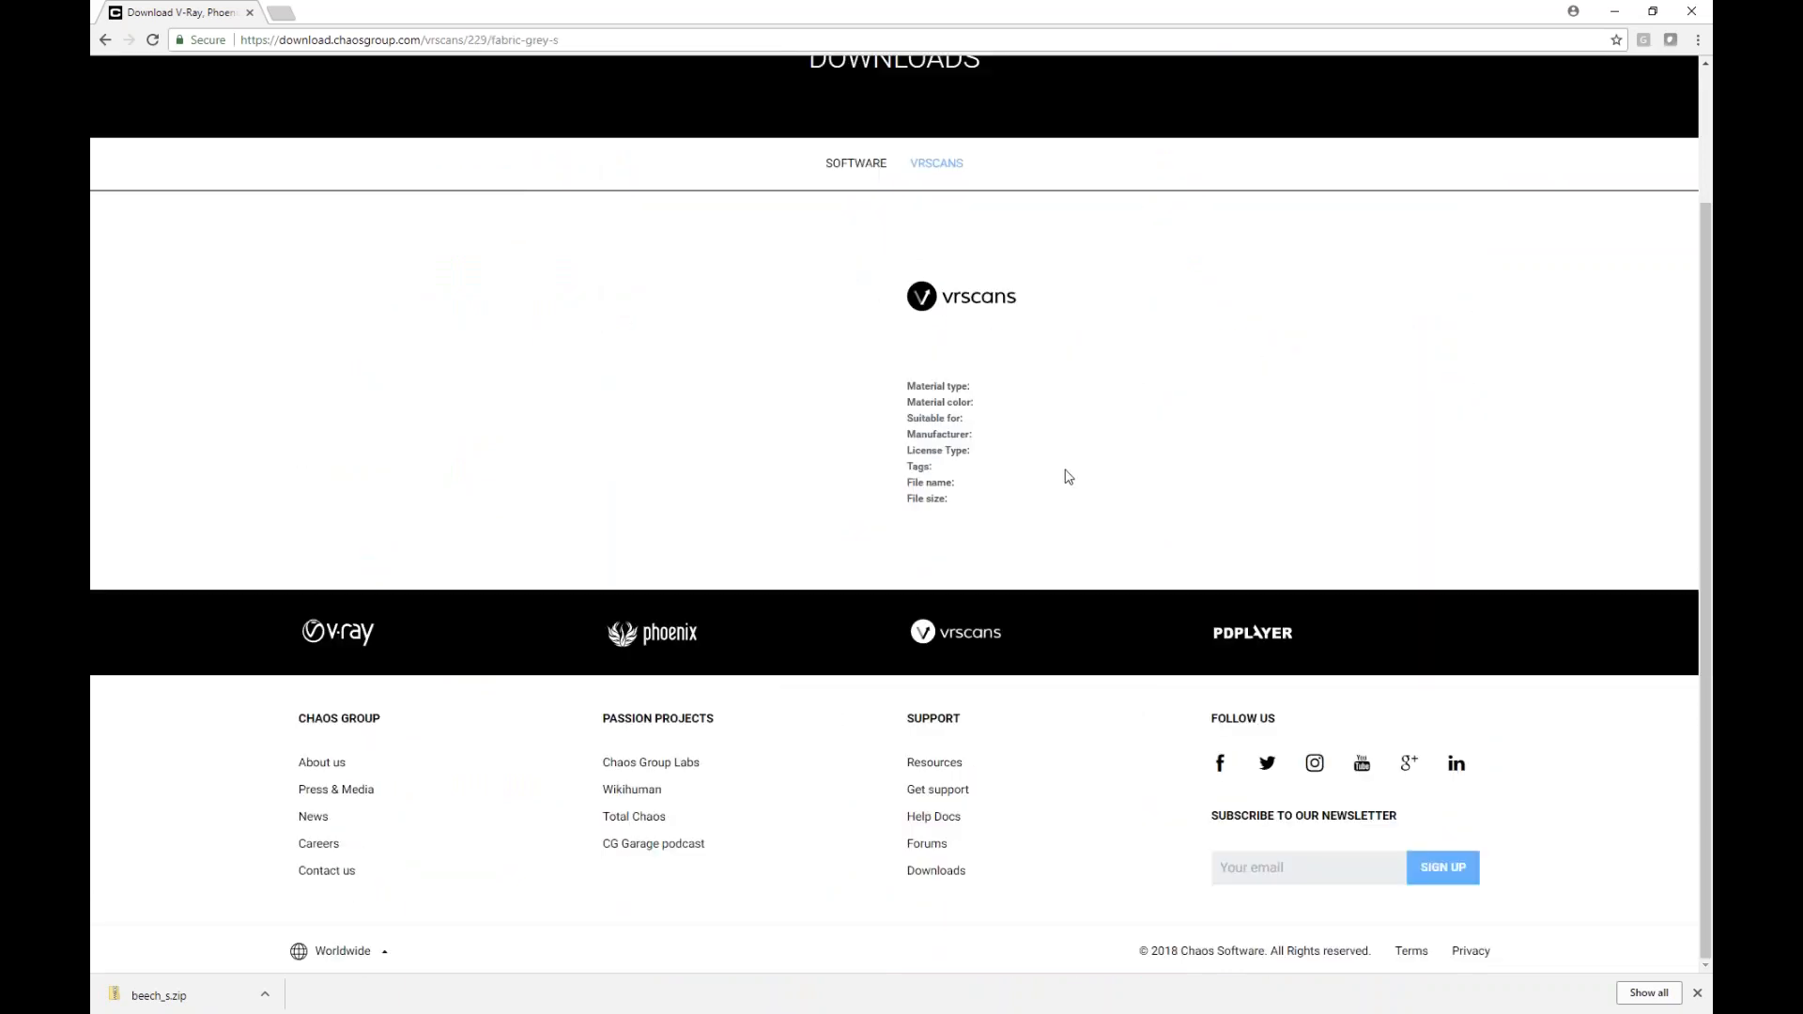
pyautogui.click(663, 315)
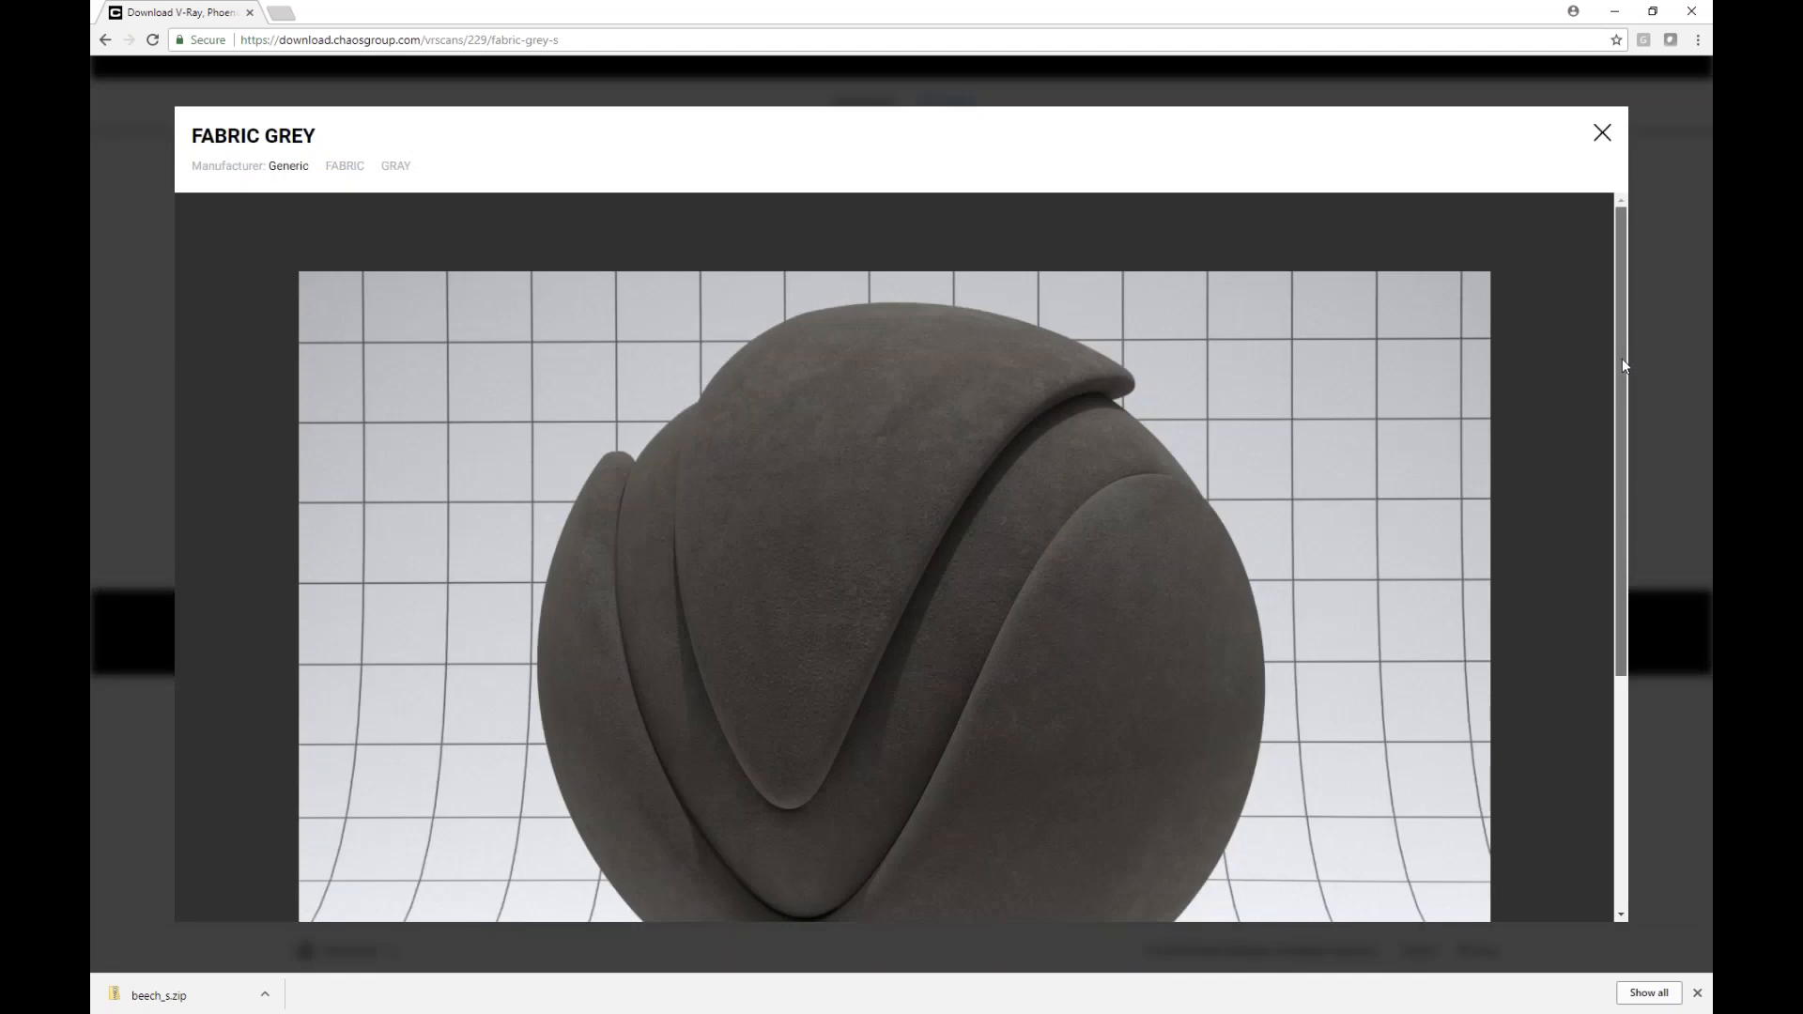
pyautogui.moveTo(1621, 363); pyautogui.dragTo(1604, 424)
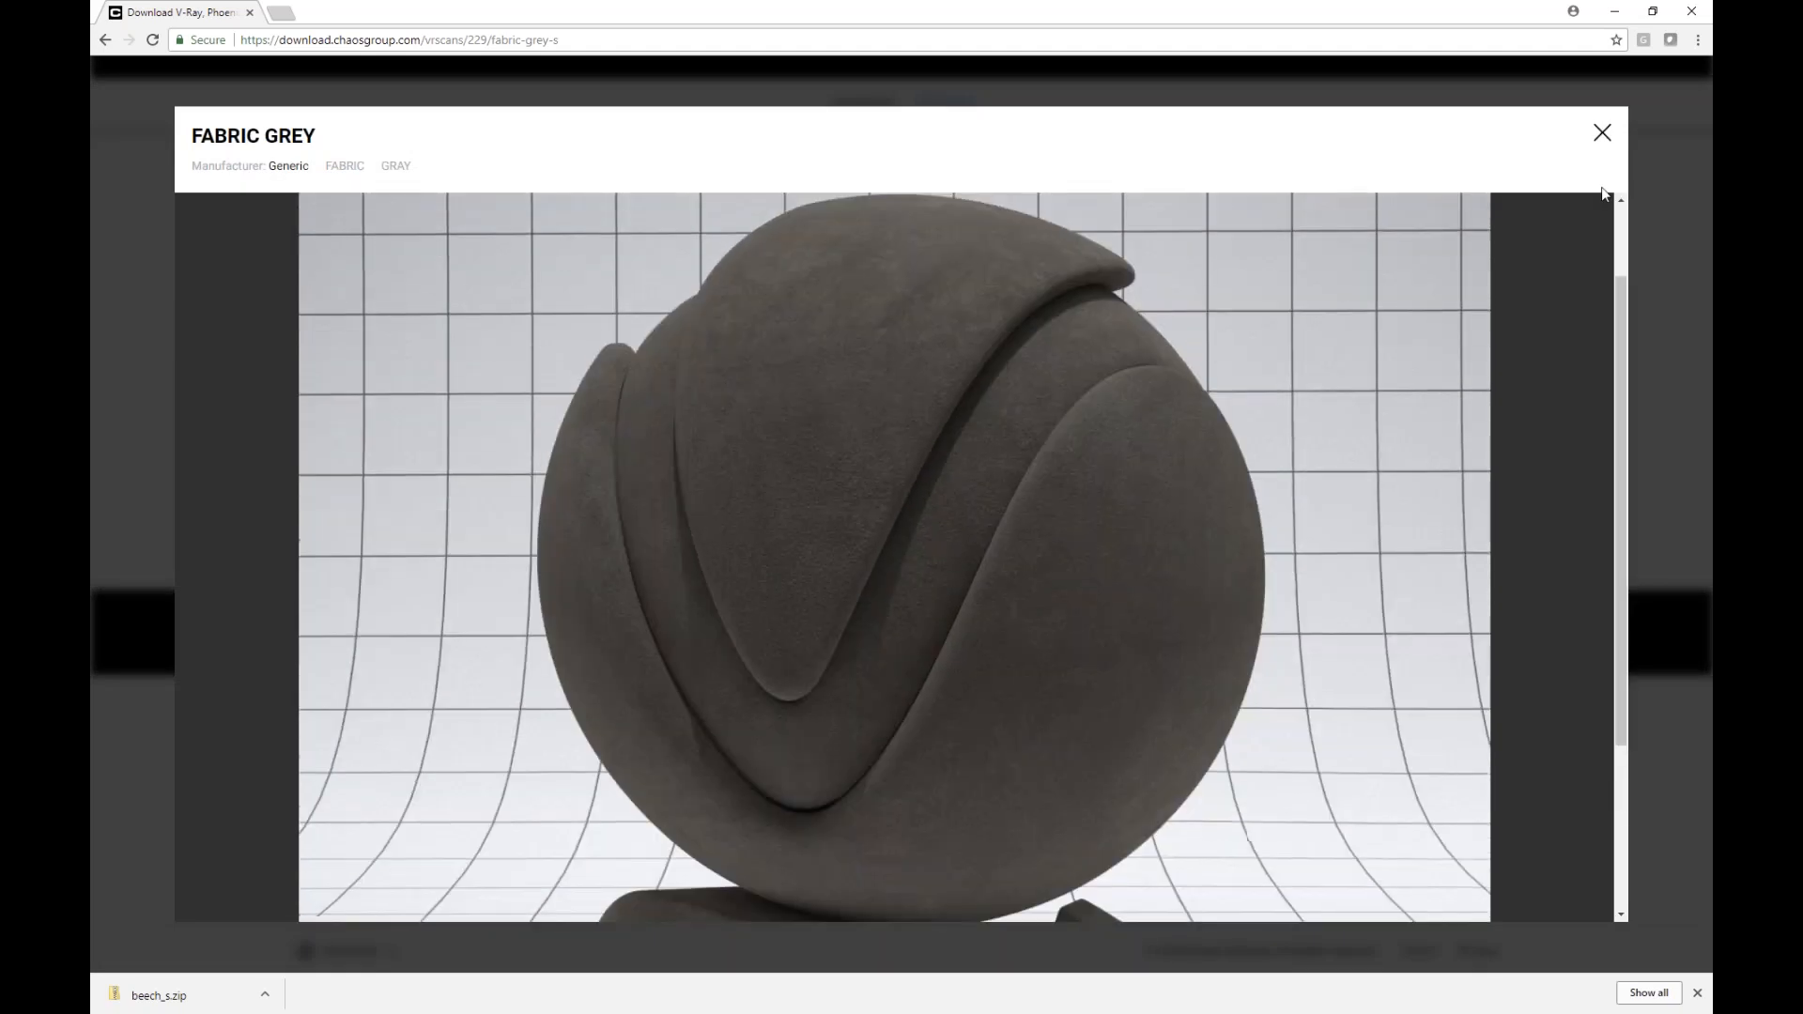
pyautogui.click(1603, 134)
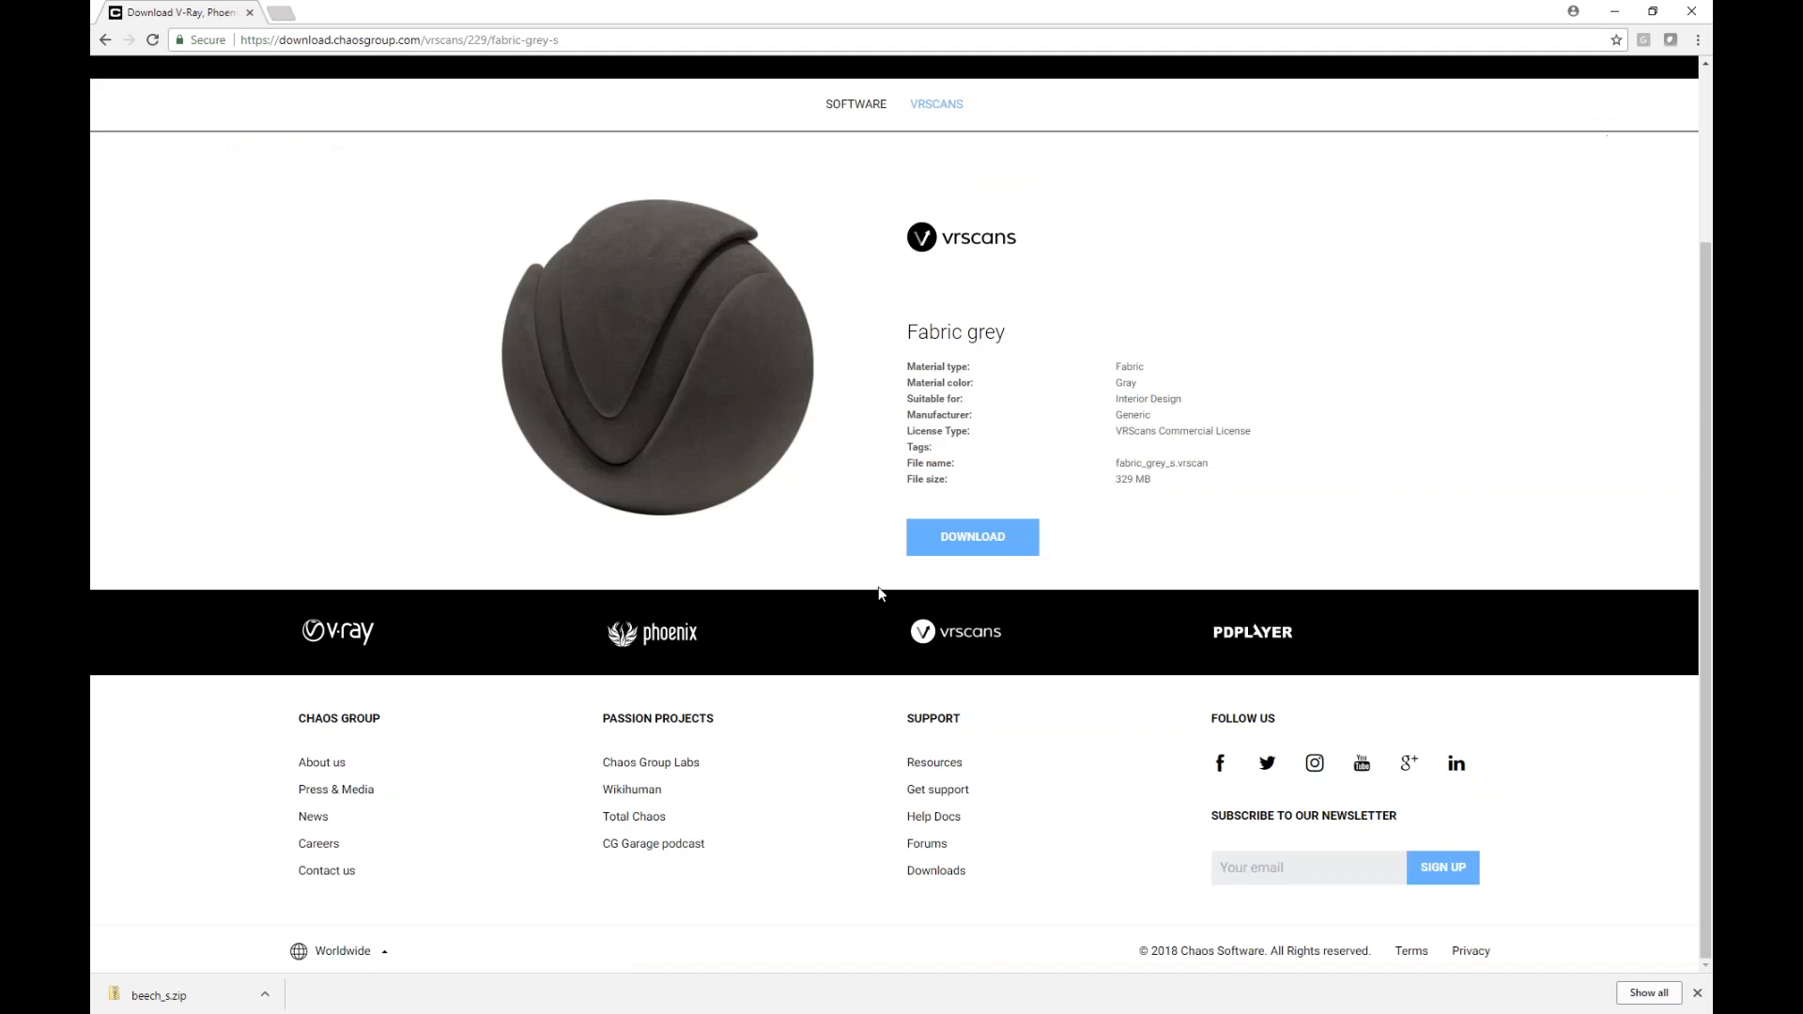
pyautogui.click(997, 554)
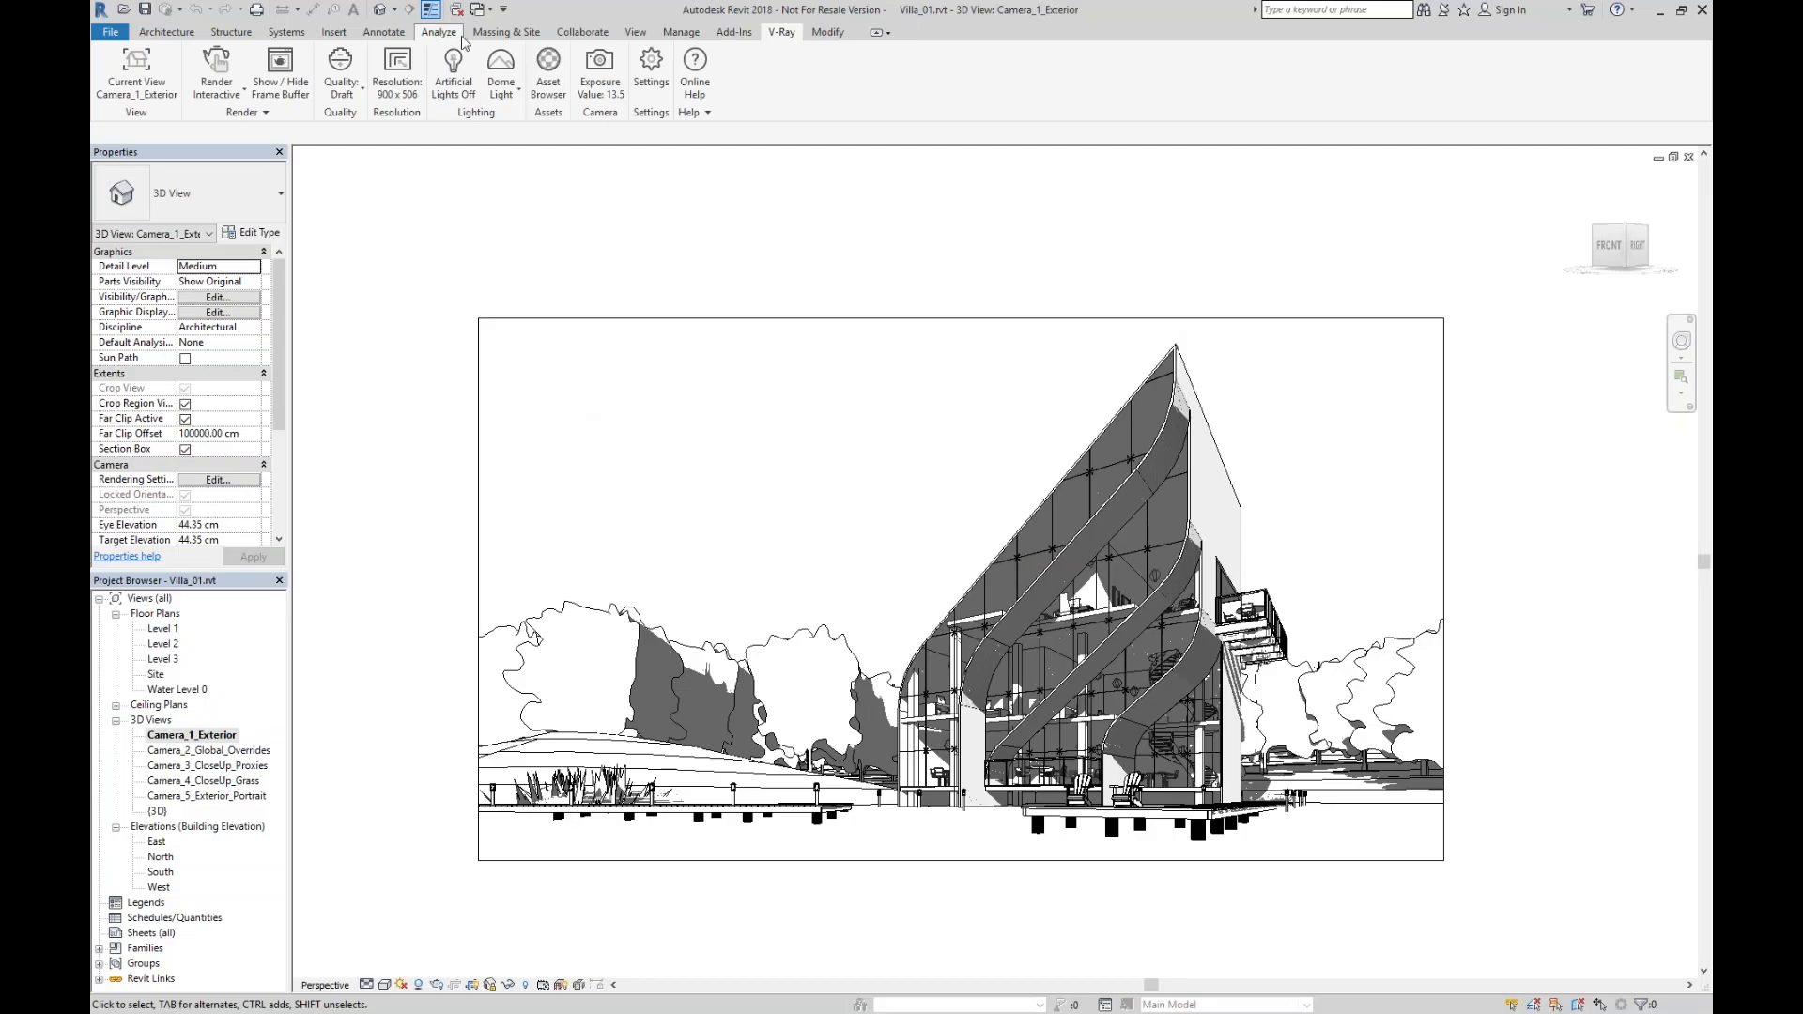
# Switch to Revit, bring up the Render_Camera view of VRscans.rvt and start an interactive render.
pyautogui.click(478, 9)
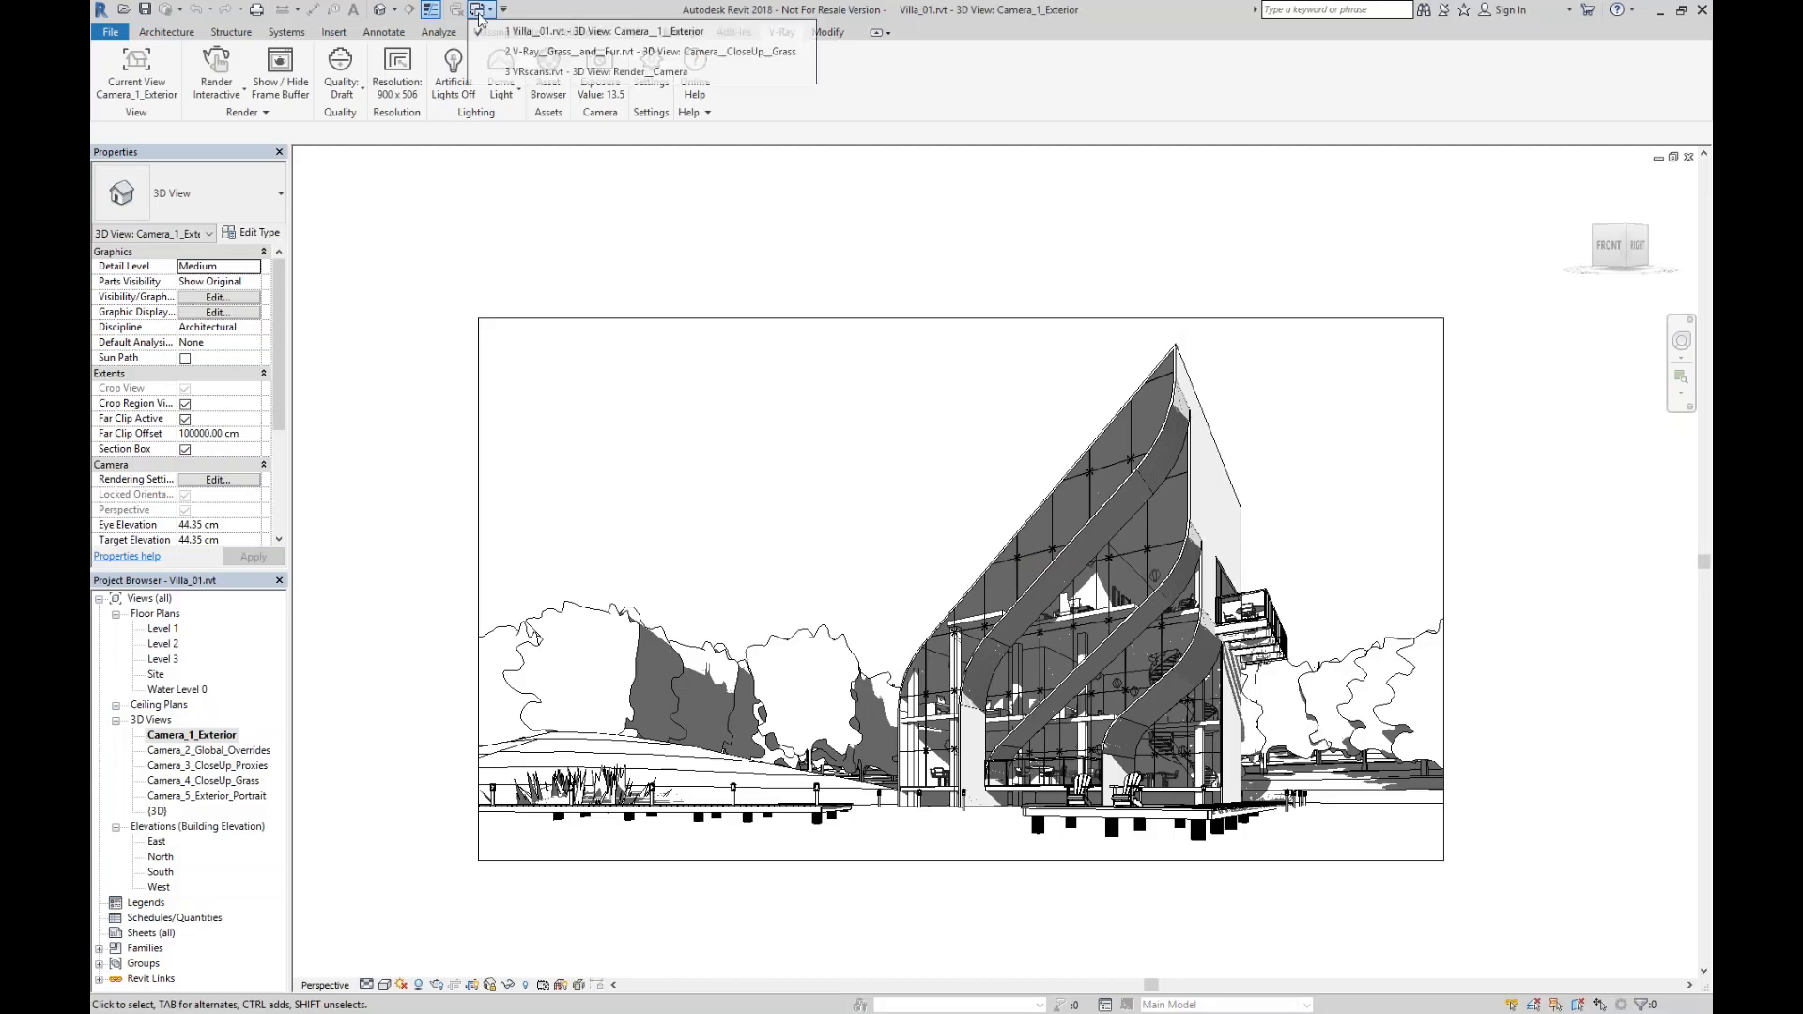
pyautogui.click(566, 72)
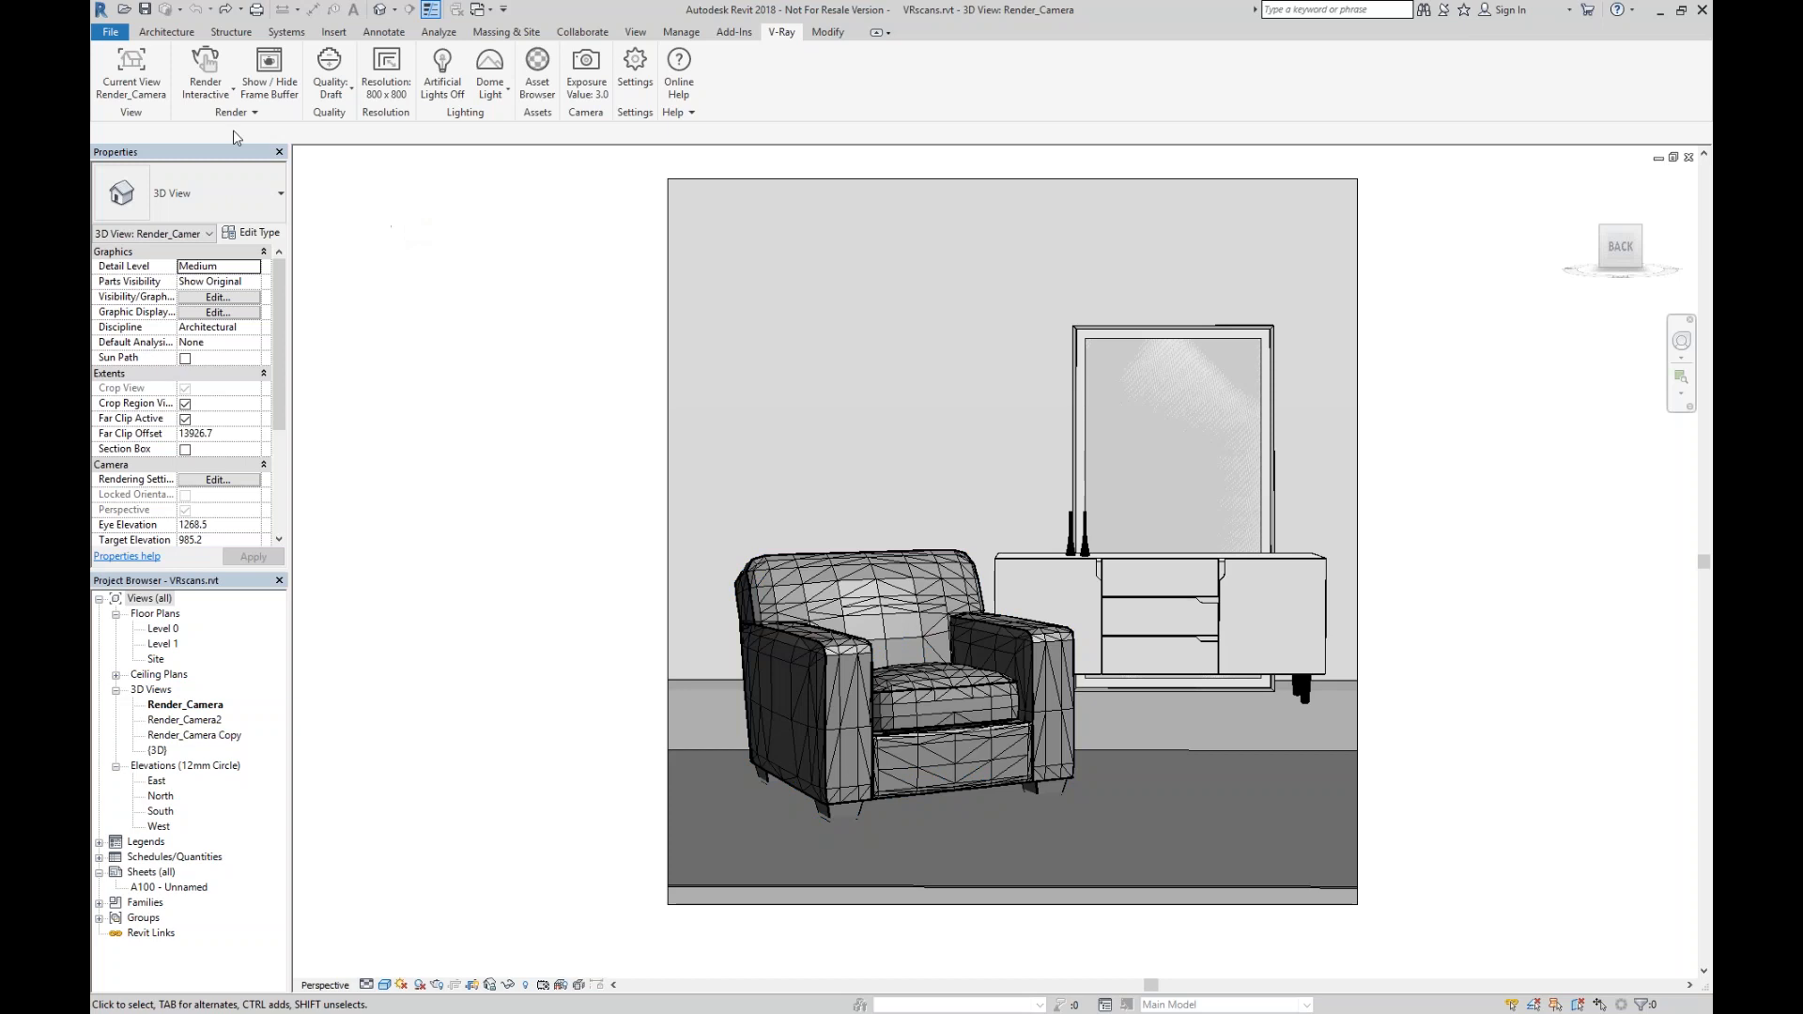
pyautogui.click(205, 64)
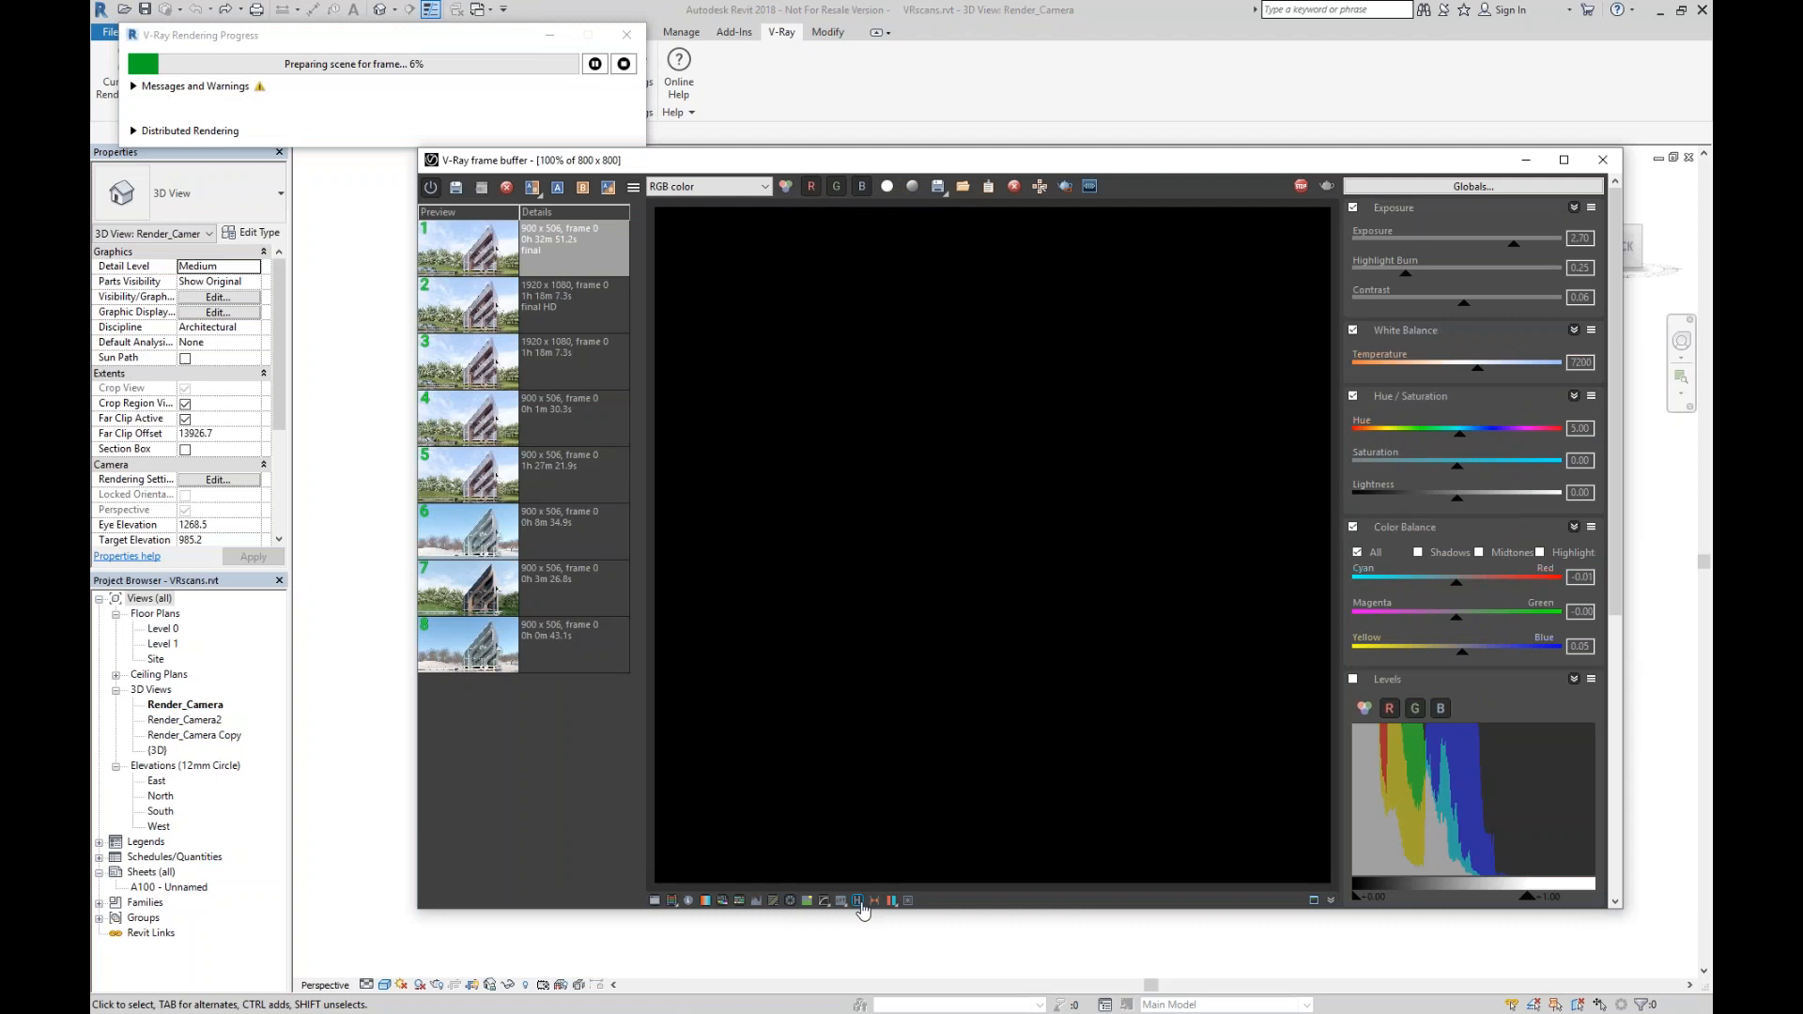
# Hide the frame buffer's render history and color corrections, and move the frame buffer and render progress windows apart.
pyautogui.click(858, 902)
pyautogui.click(656, 903)
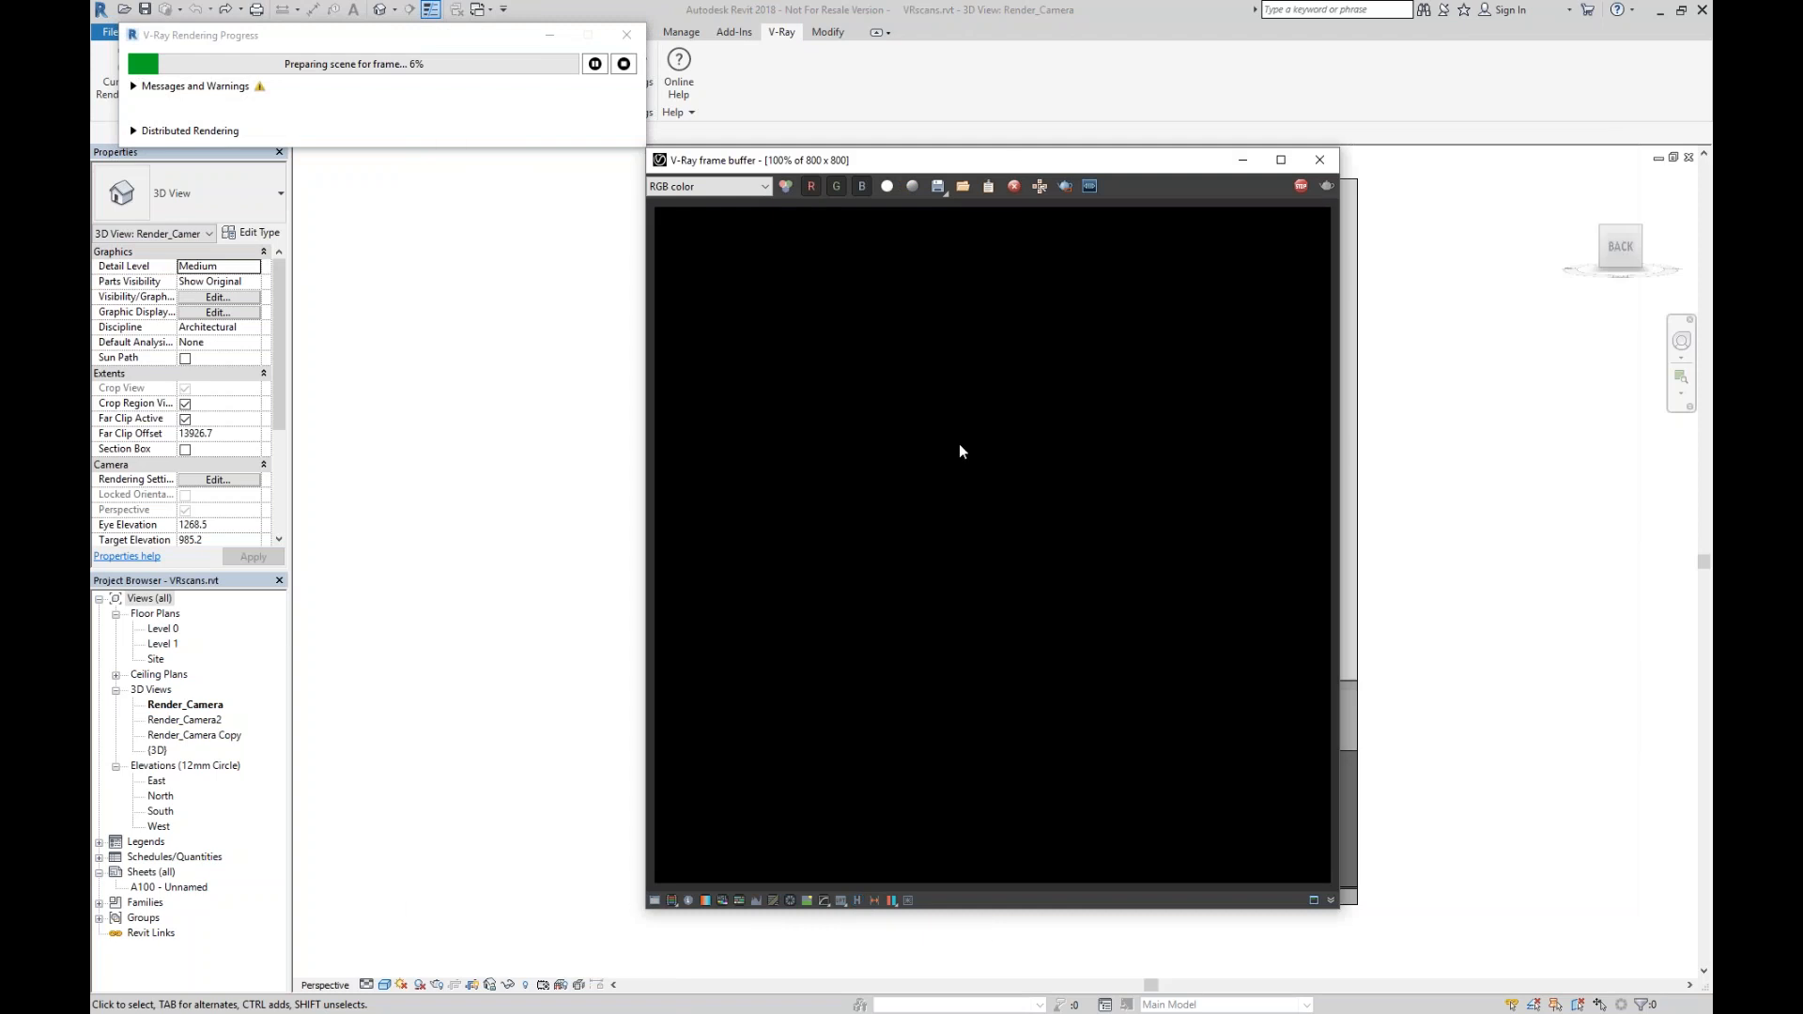
pyautogui.moveTo(1017, 170); pyautogui.dragTo(1149, 150)
pyautogui.moveTo(360, 37); pyautogui.dragTo(469, 856)
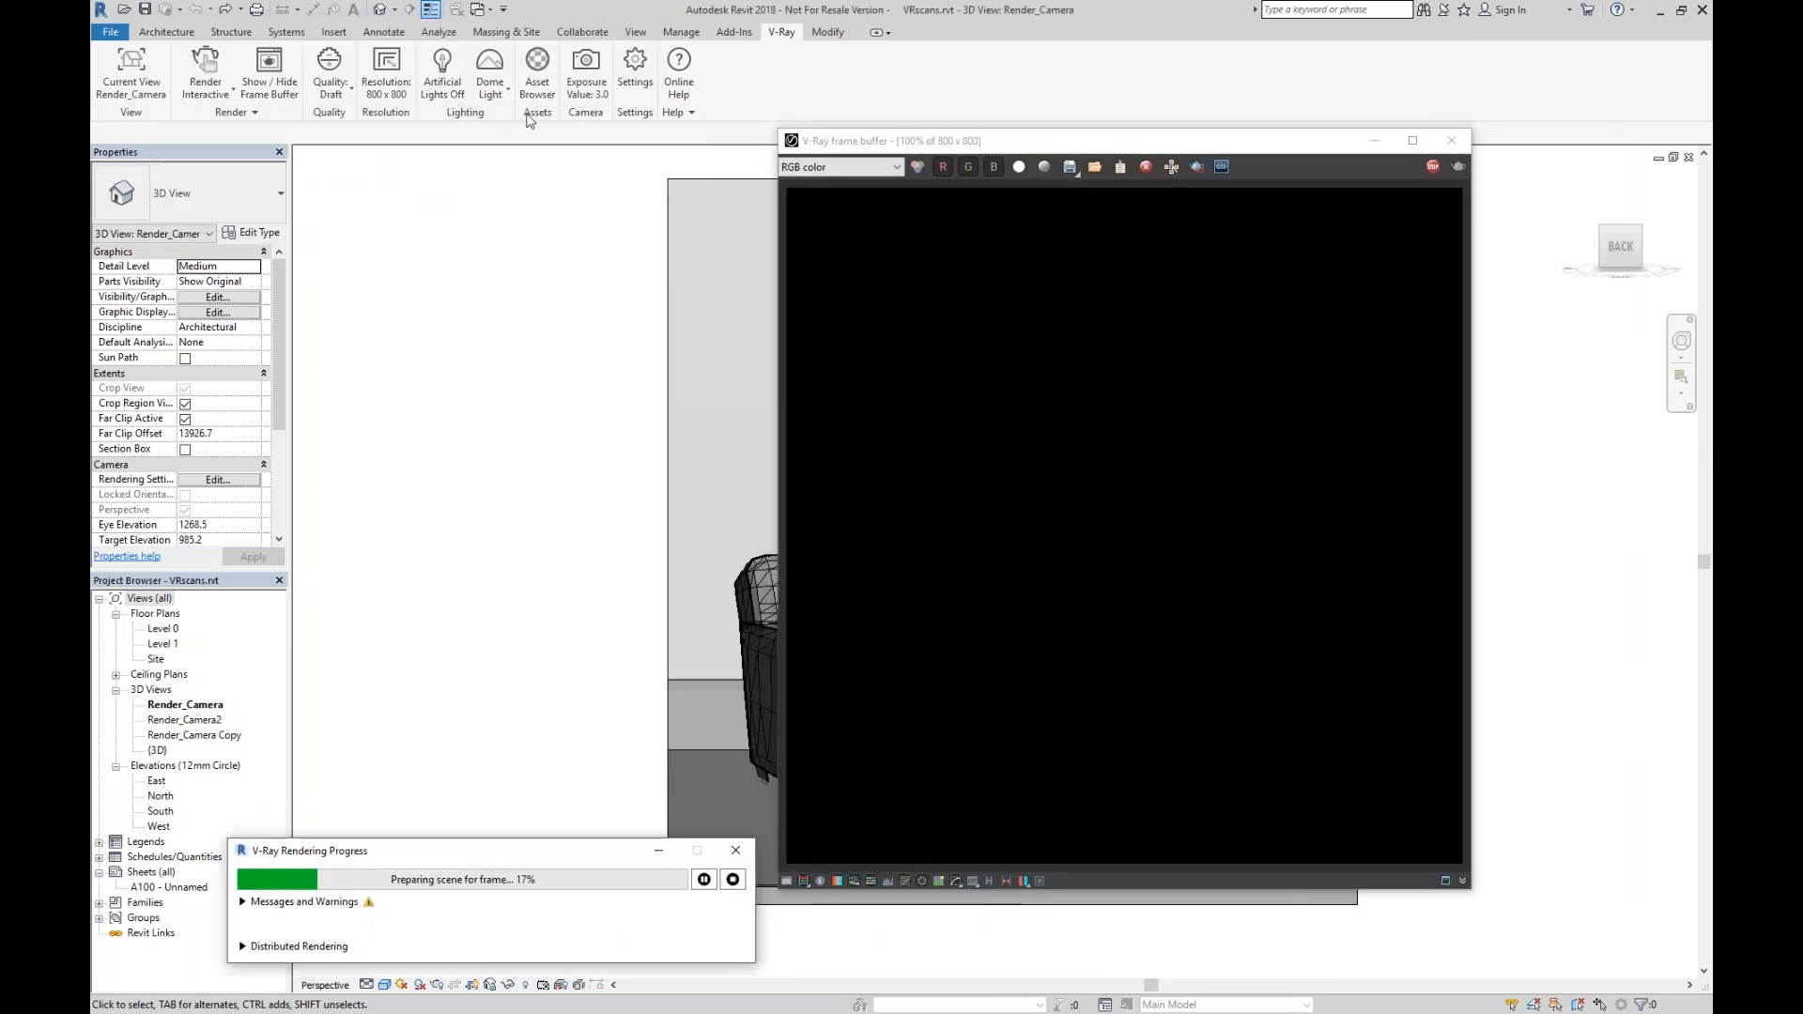
# Open the Asset Browser's RPC proxies and select the armchair in the view to expand its materials.
pyautogui.click(537, 70)
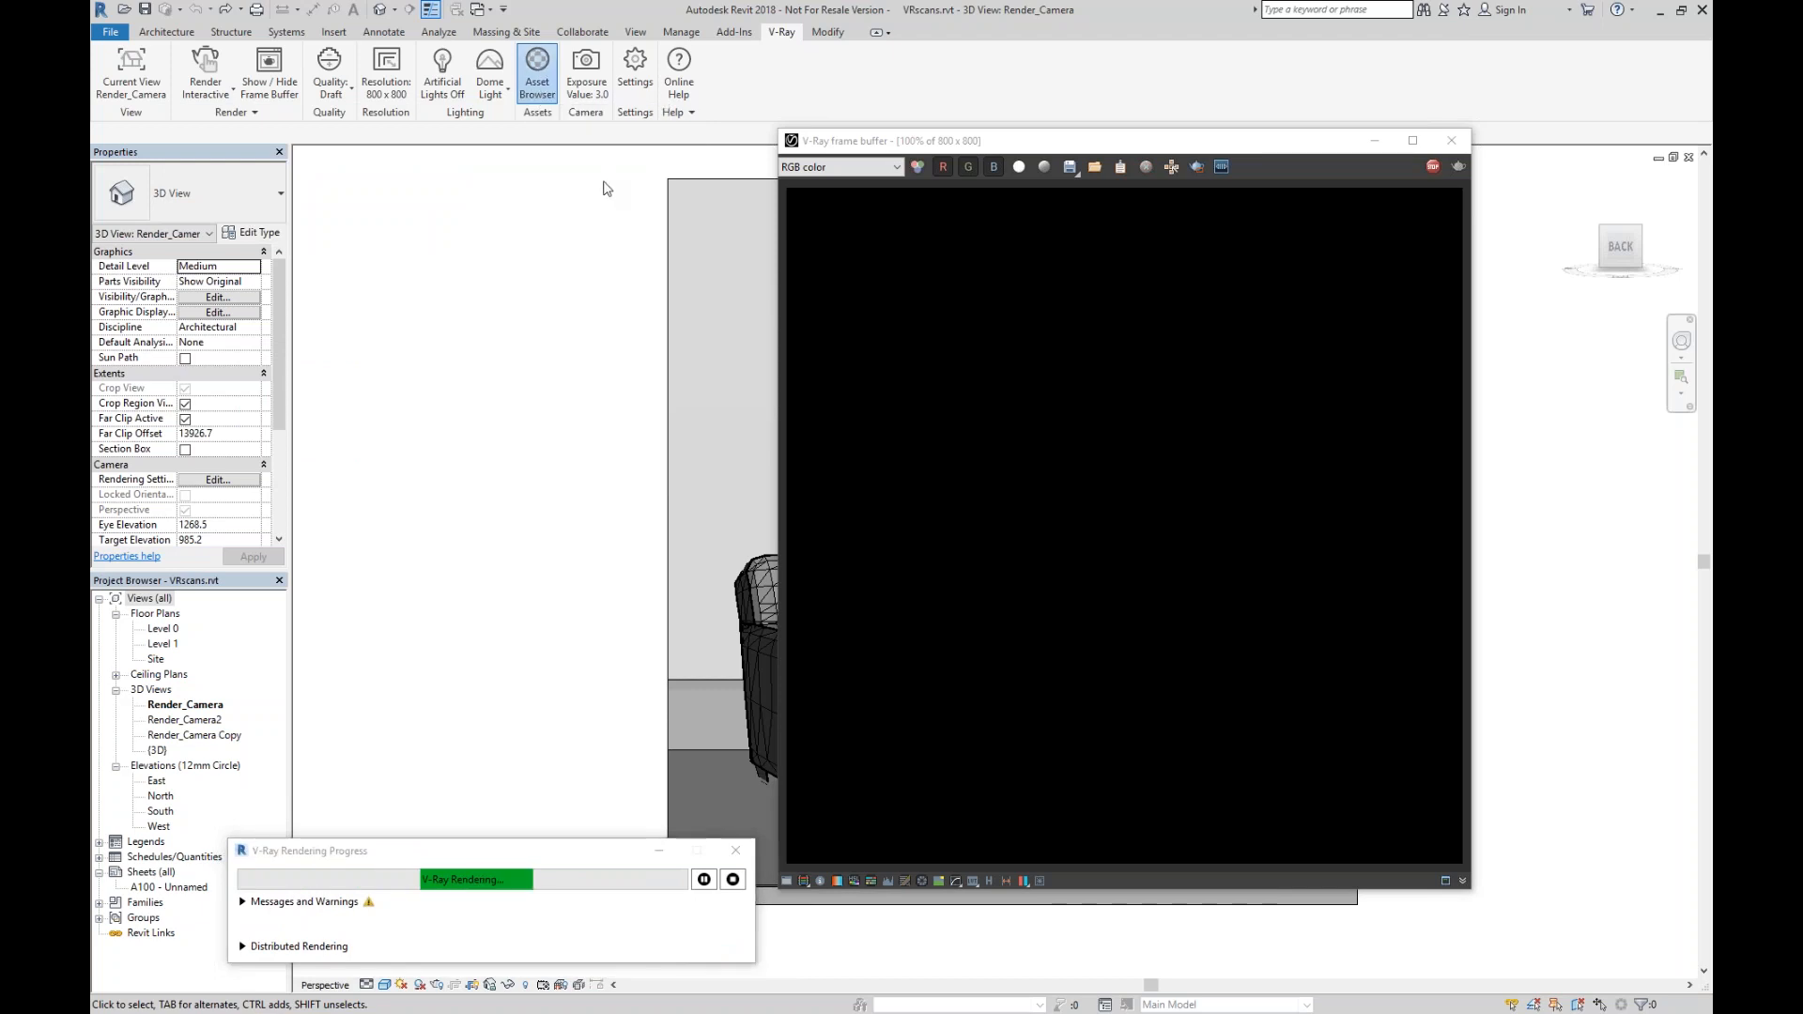
pyautogui.moveTo(408, 62); pyautogui.dragTo(510, 170)
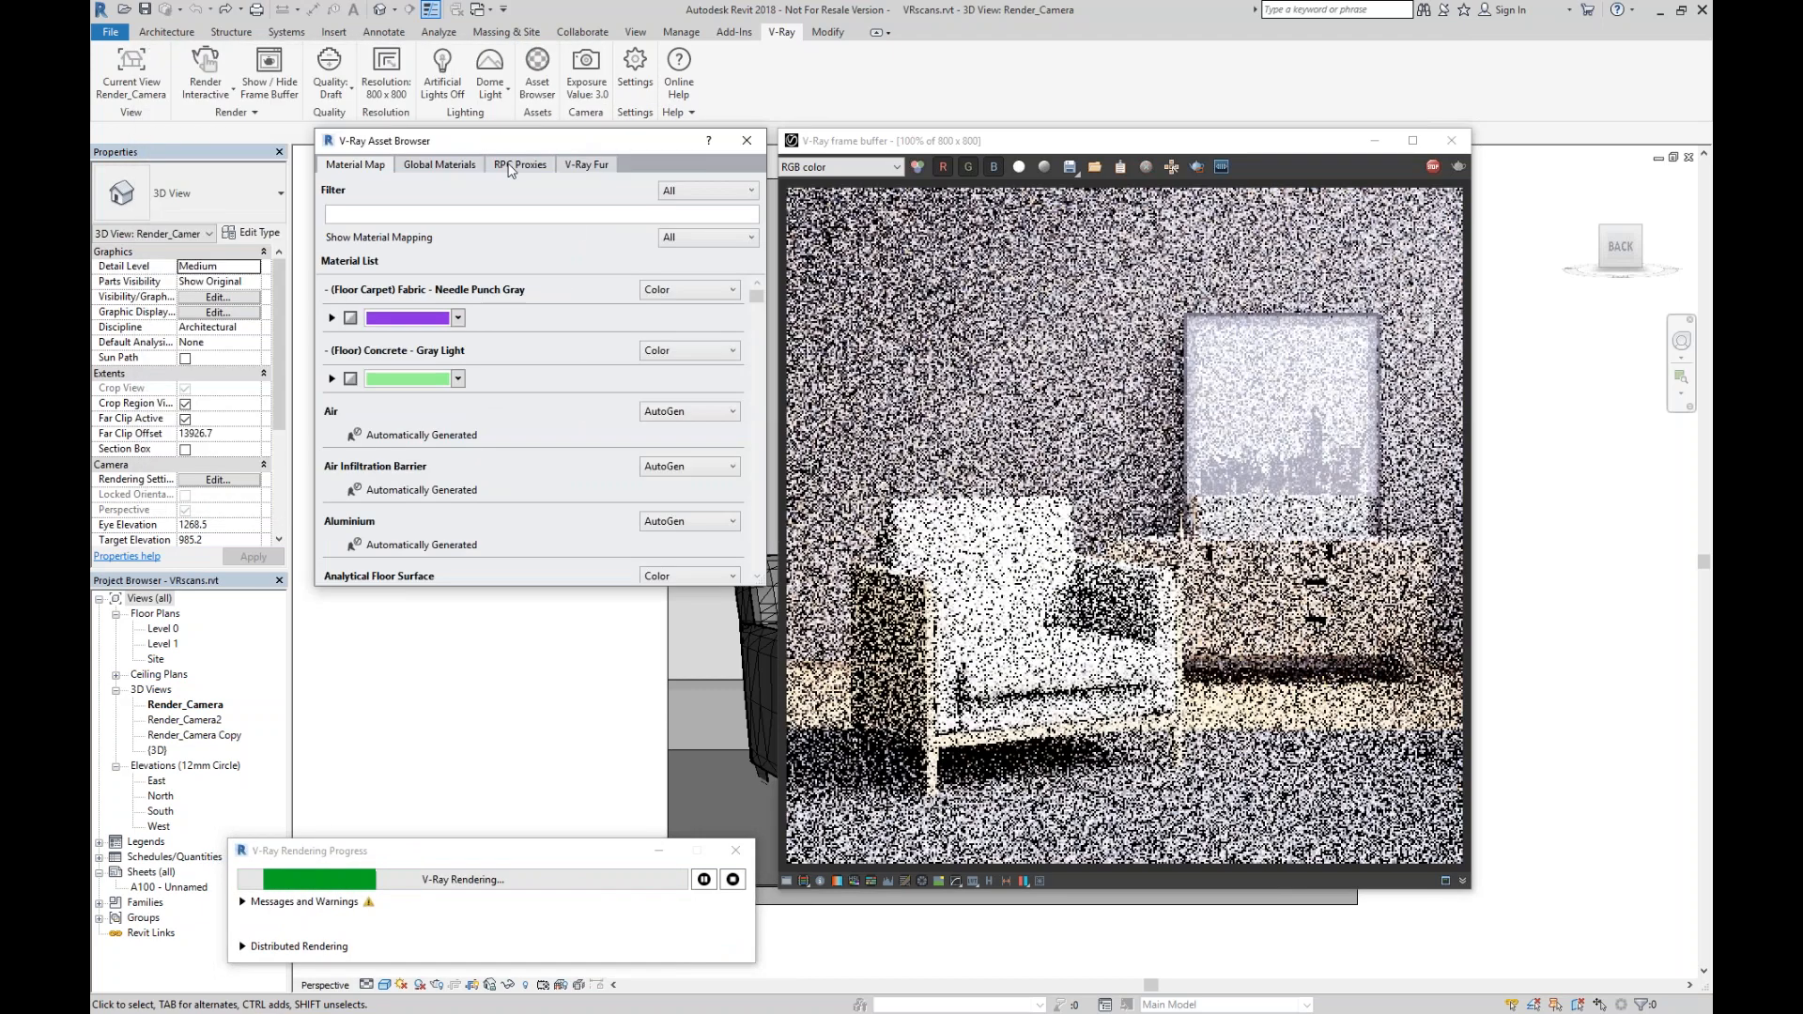
pyautogui.click(510, 165)
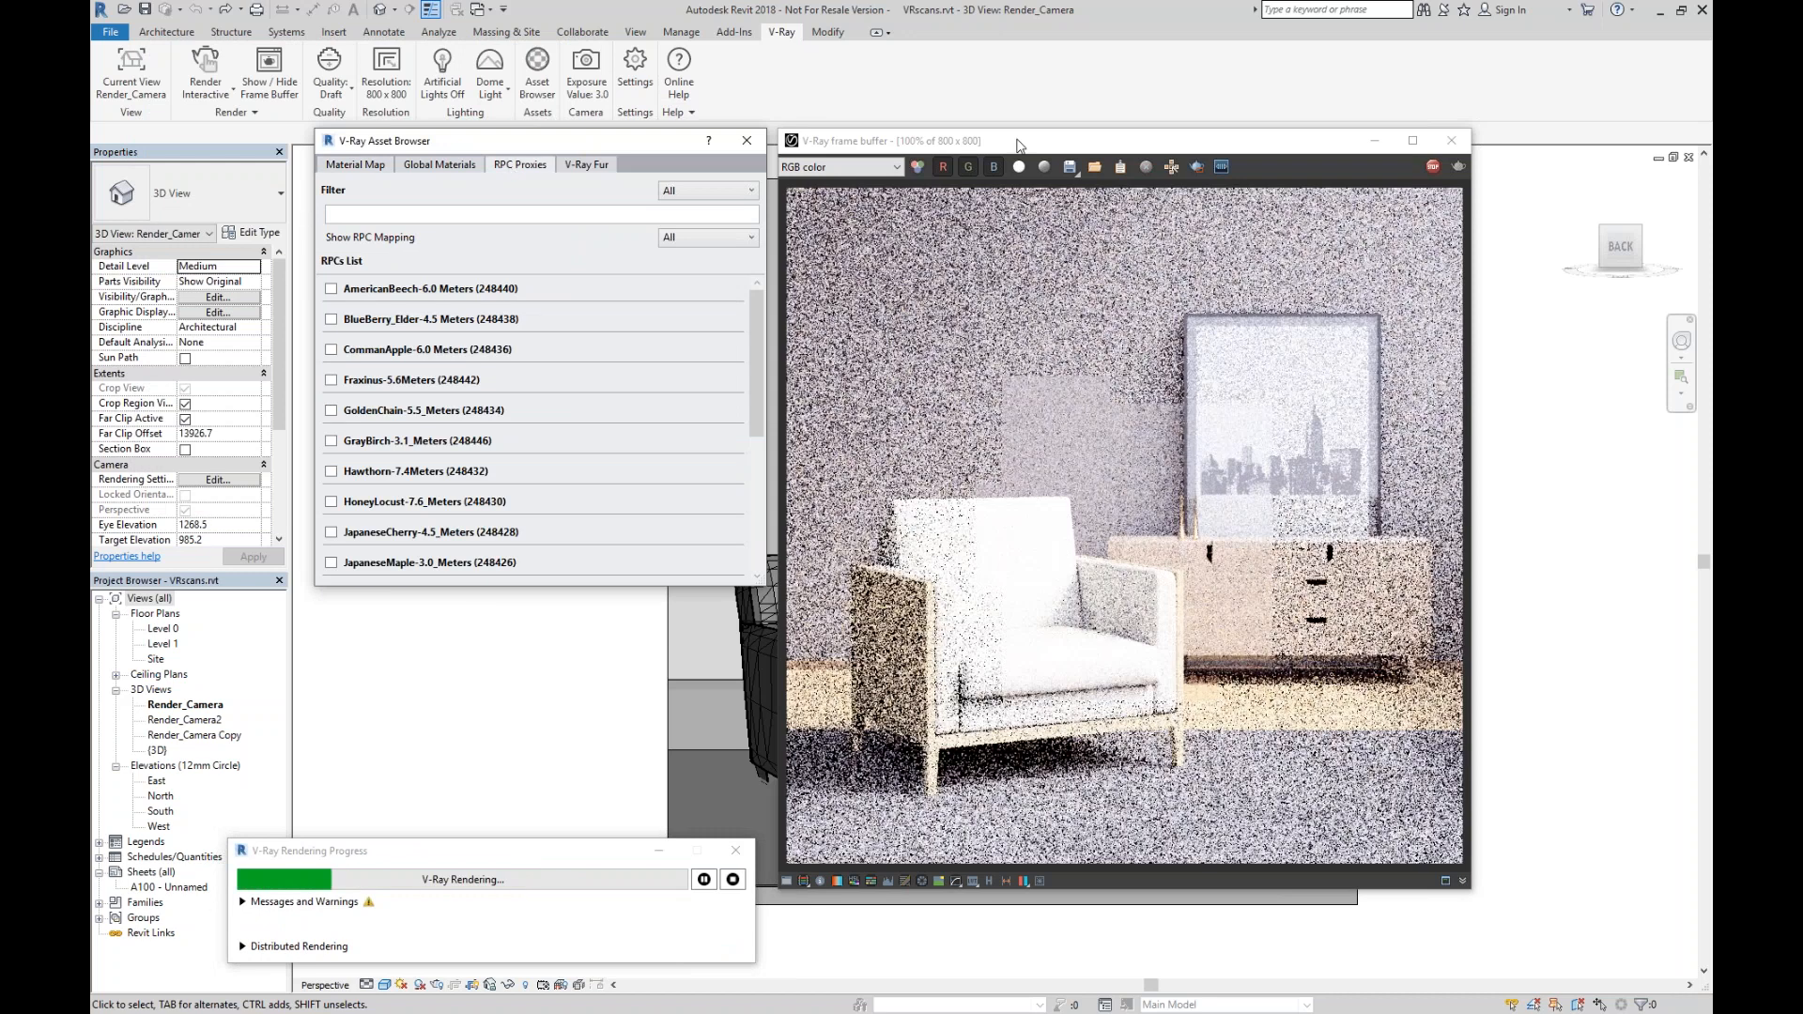
pyautogui.moveTo(1020, 145); pyautogui.dragTo(1118, 143)
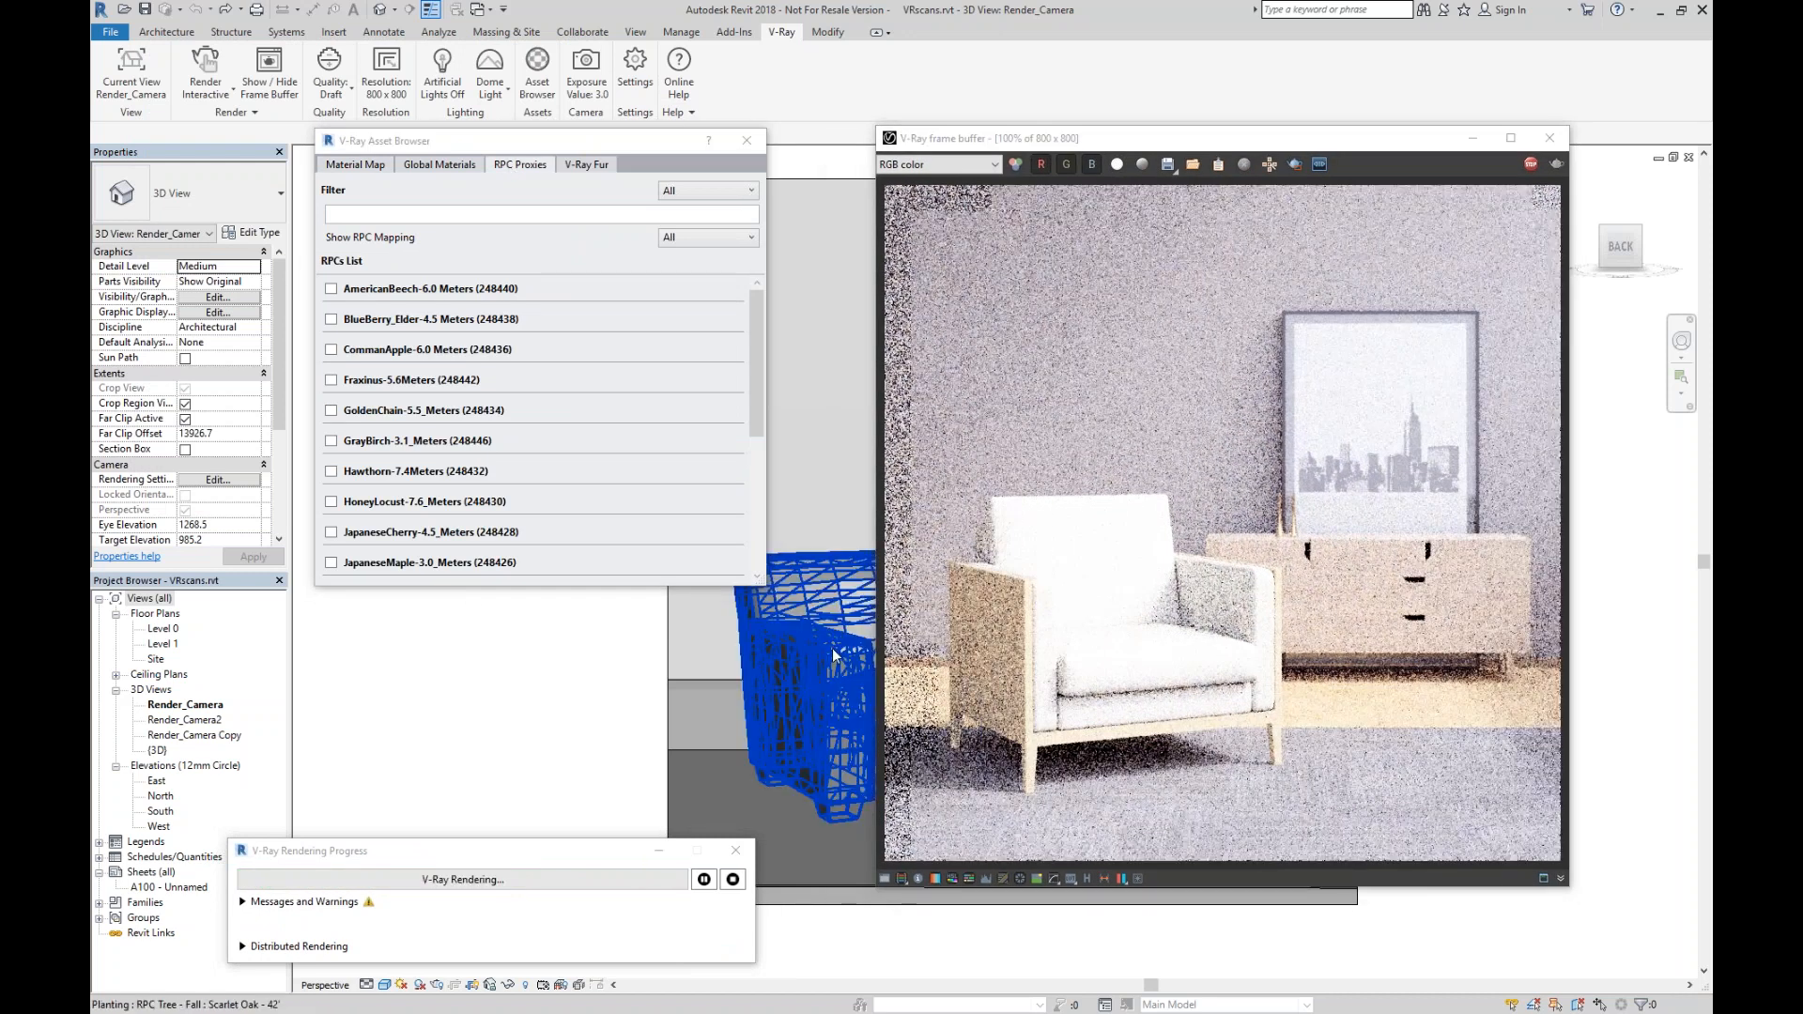
pyautogui.click(833, 654)
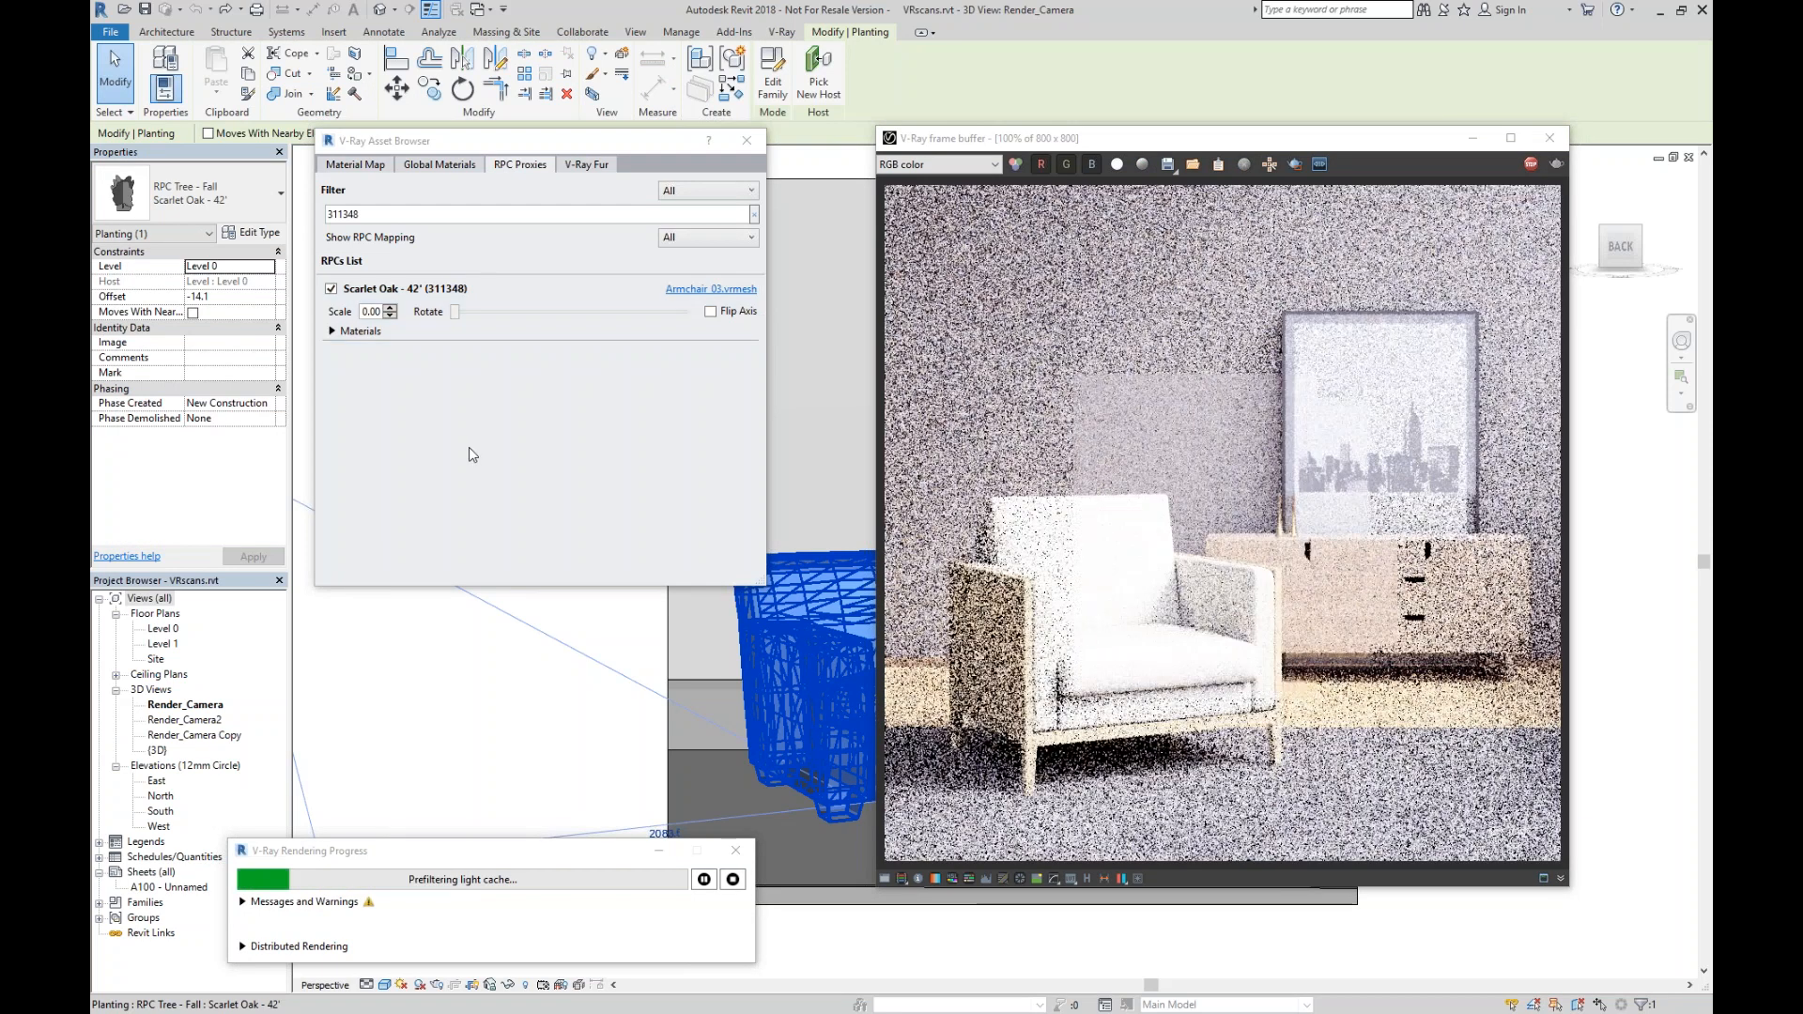
pyautogui.click(333, 331)
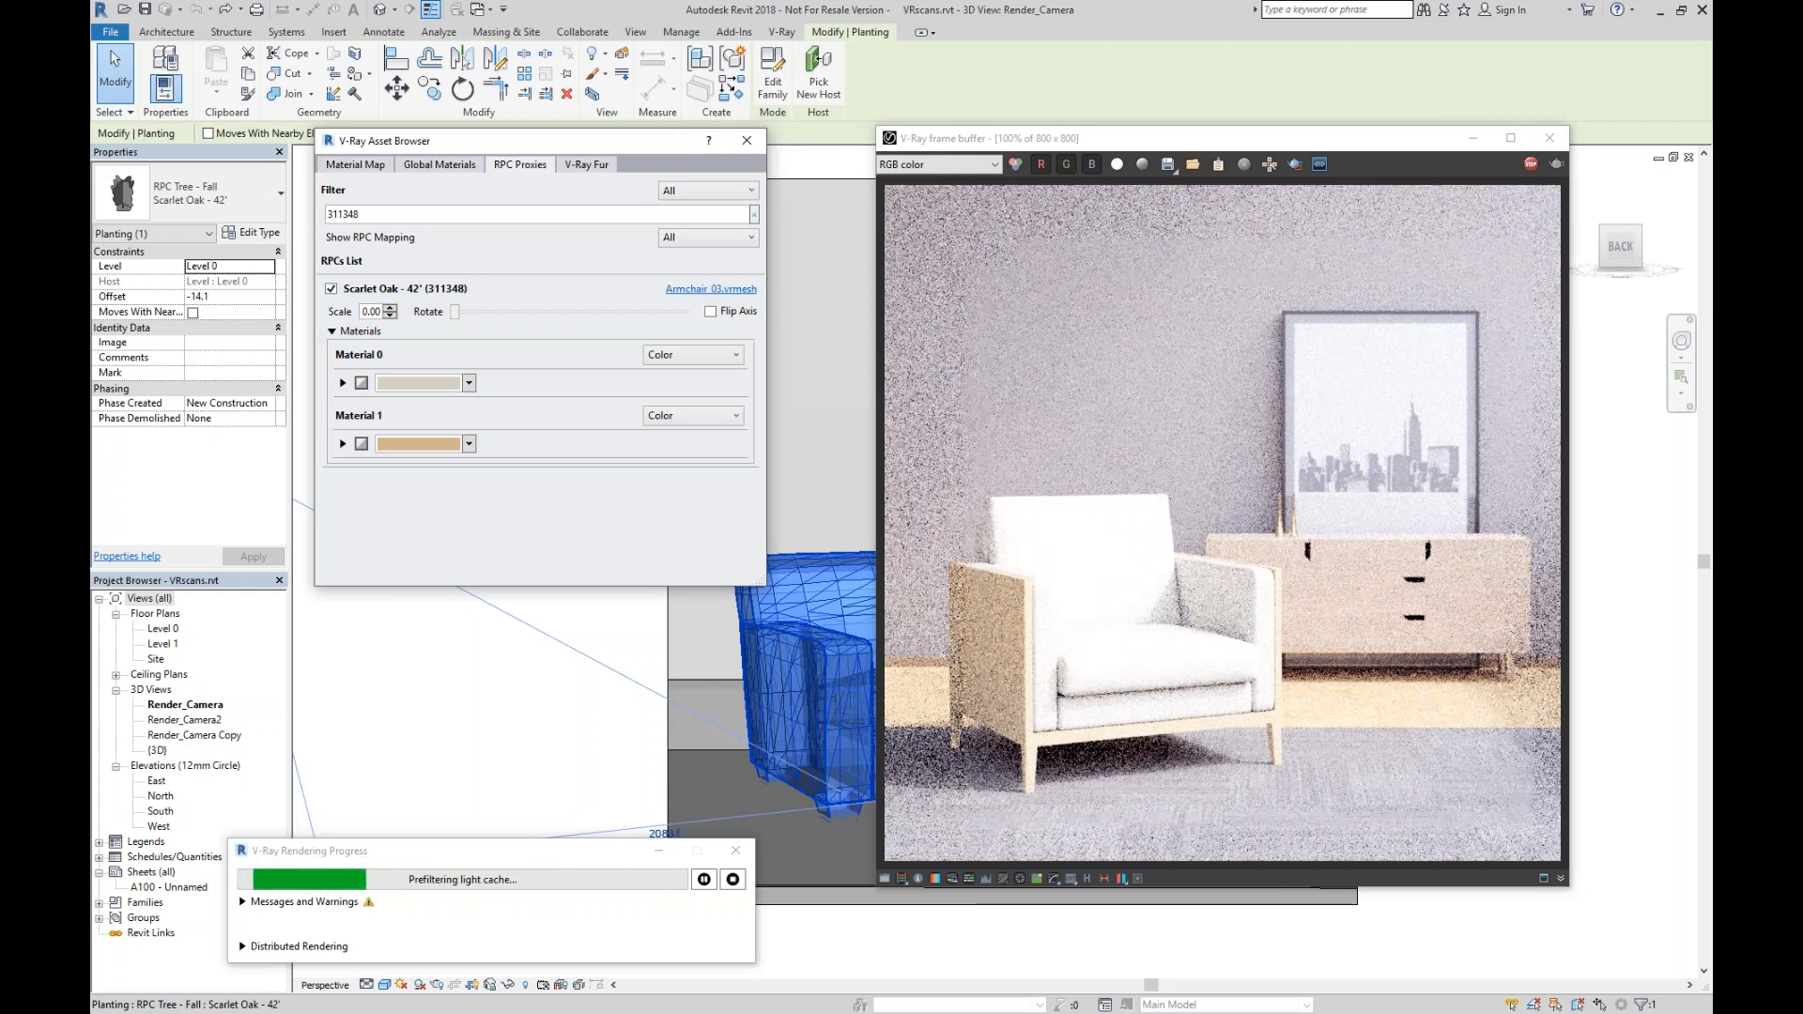
# From the Revit VRscans folder, assign fabric_grey_s.vrscan to the armchair's Material 0 and beech_s.vrscan to Material 1.
pyautogui.hotkey('alt', 'Tab')
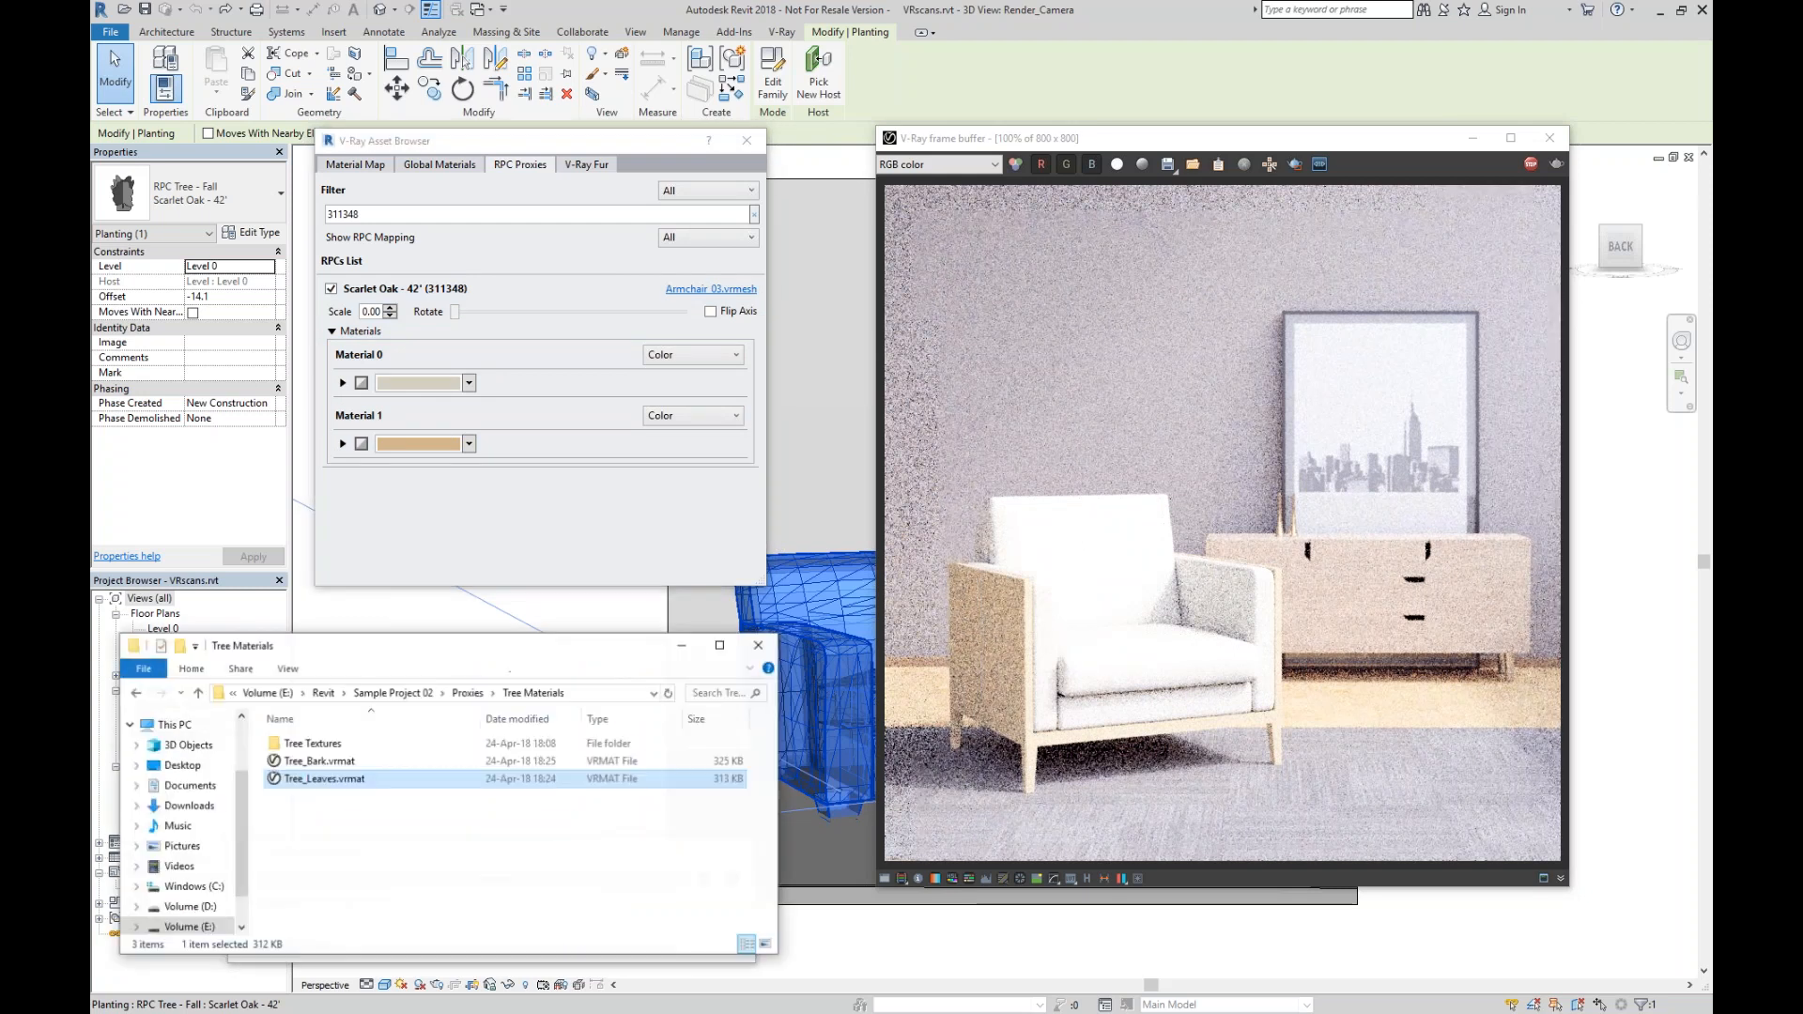
pyautogui.click(336, 693)
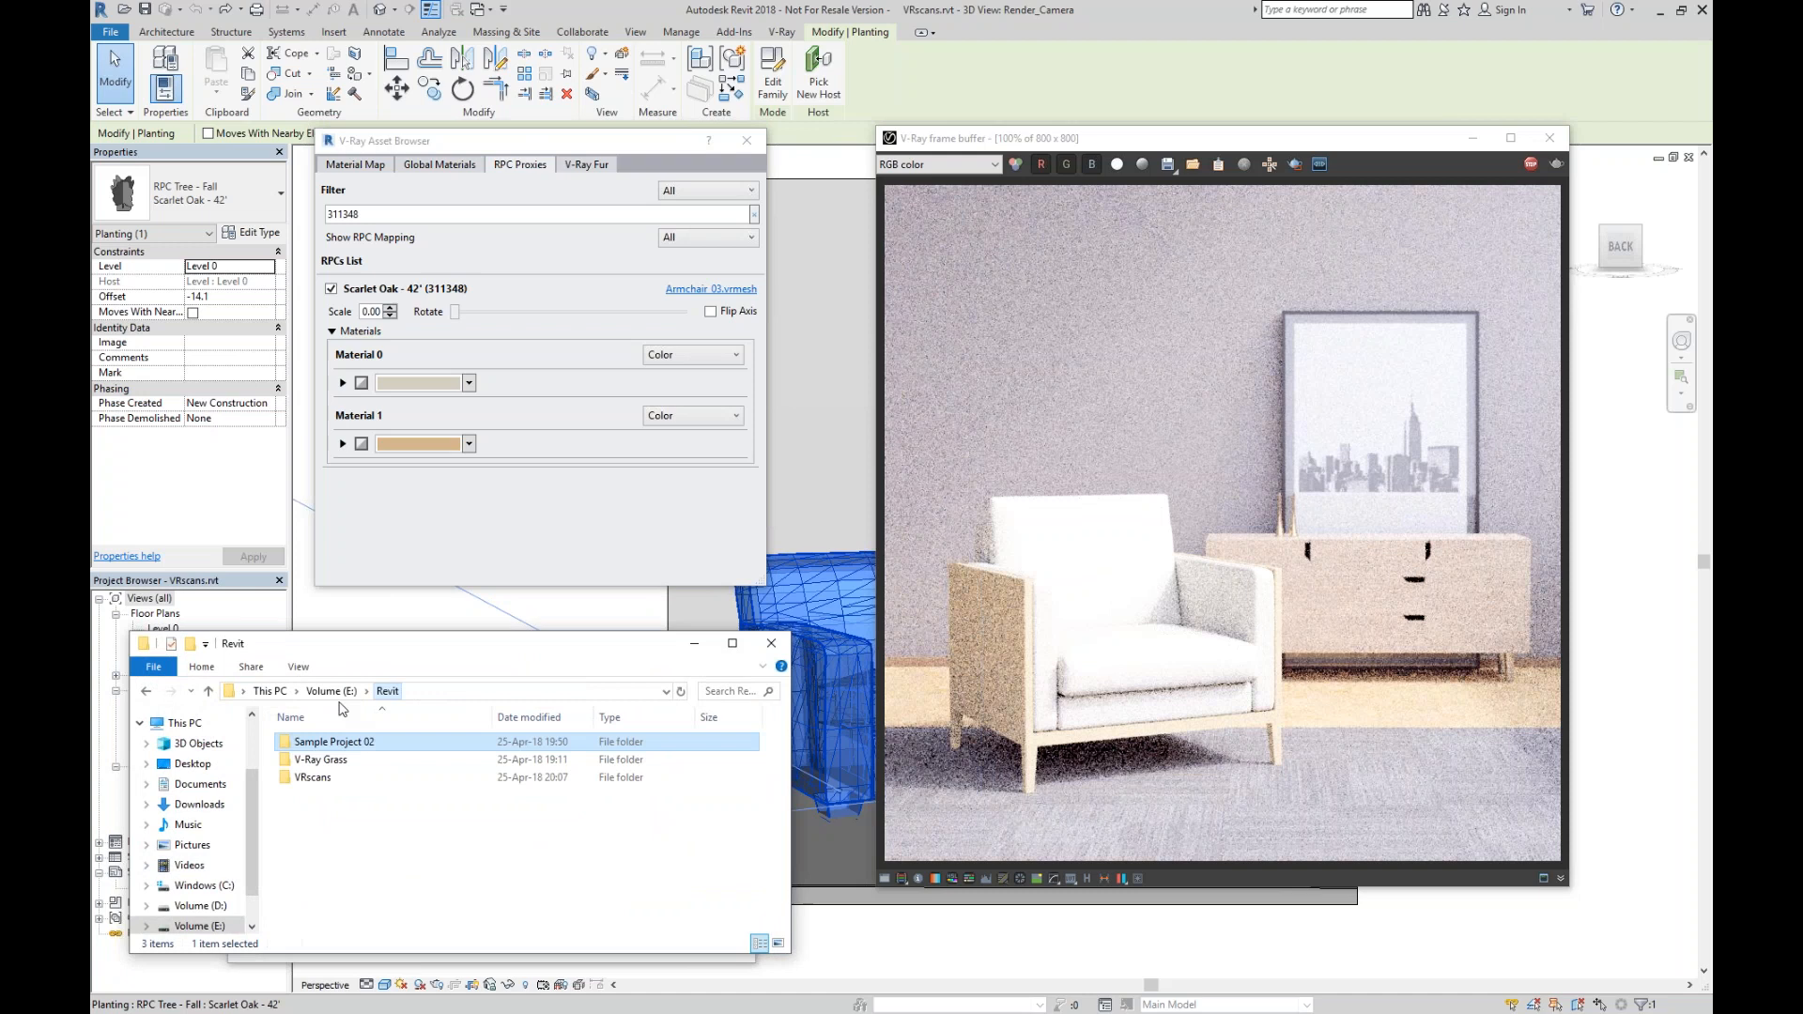
pyautogui.doubleClick(302, 789)
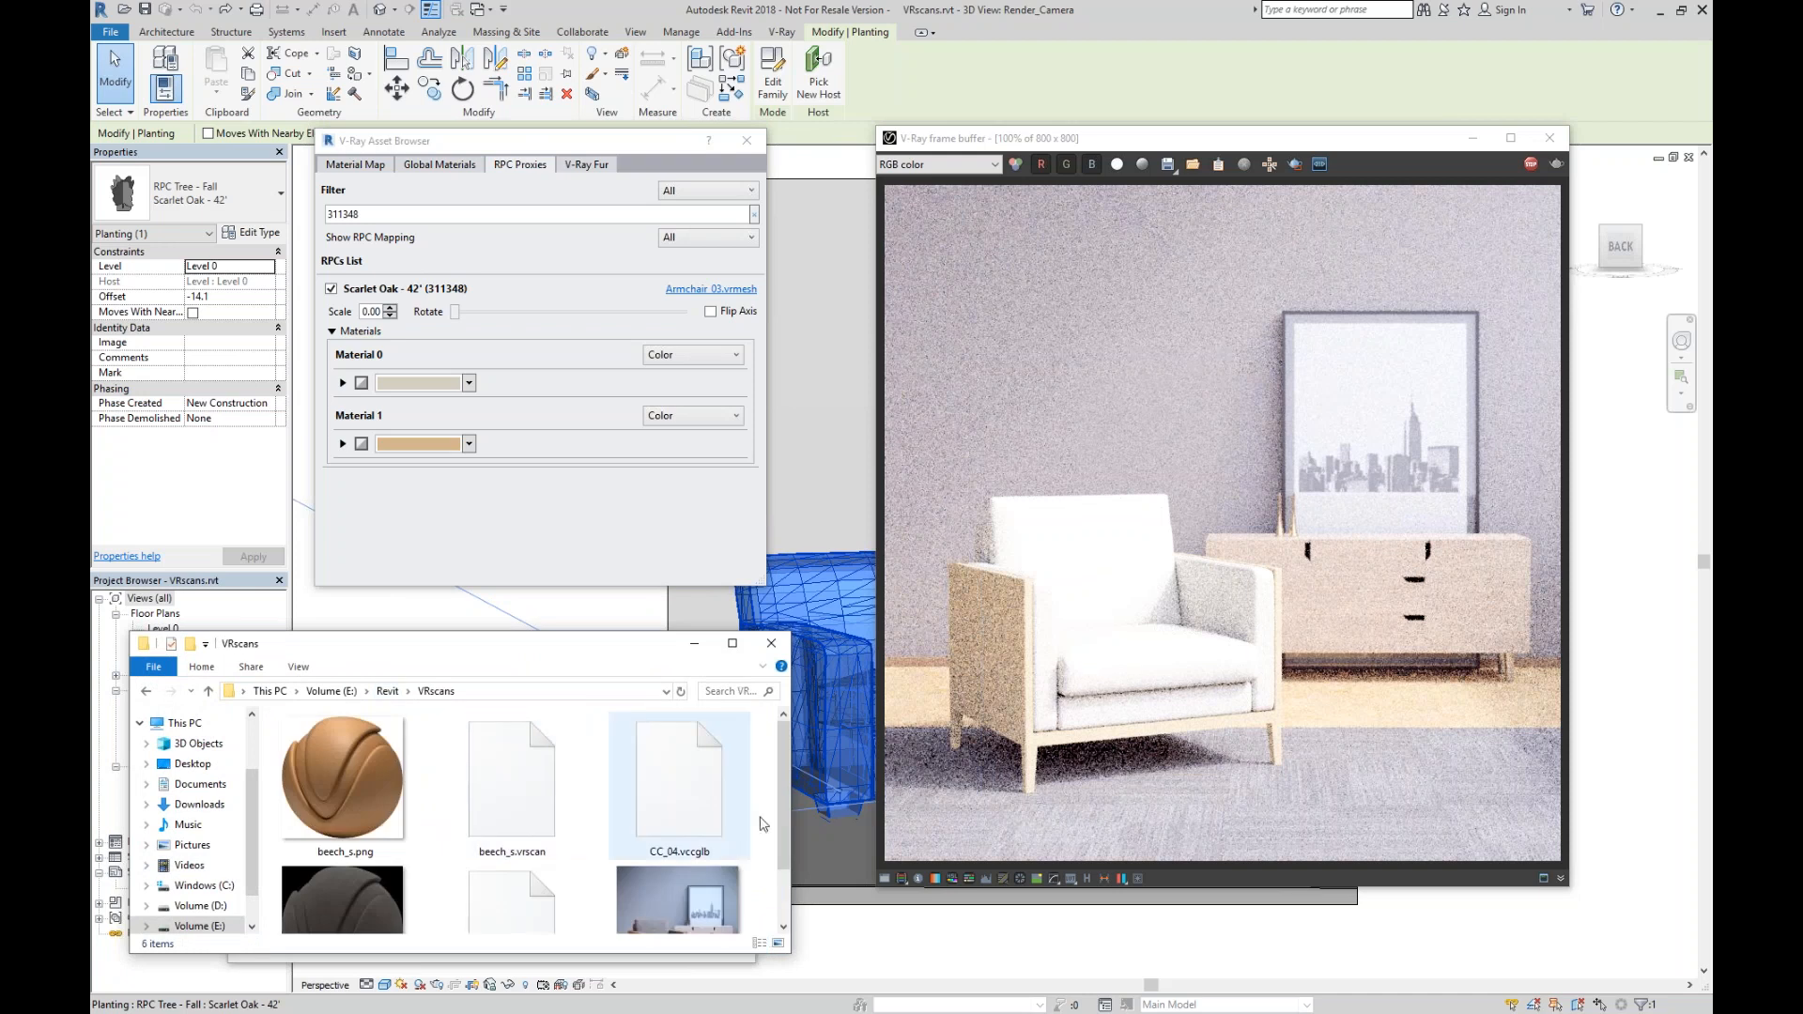
pyautogui.scroll(-1, 784, 862)
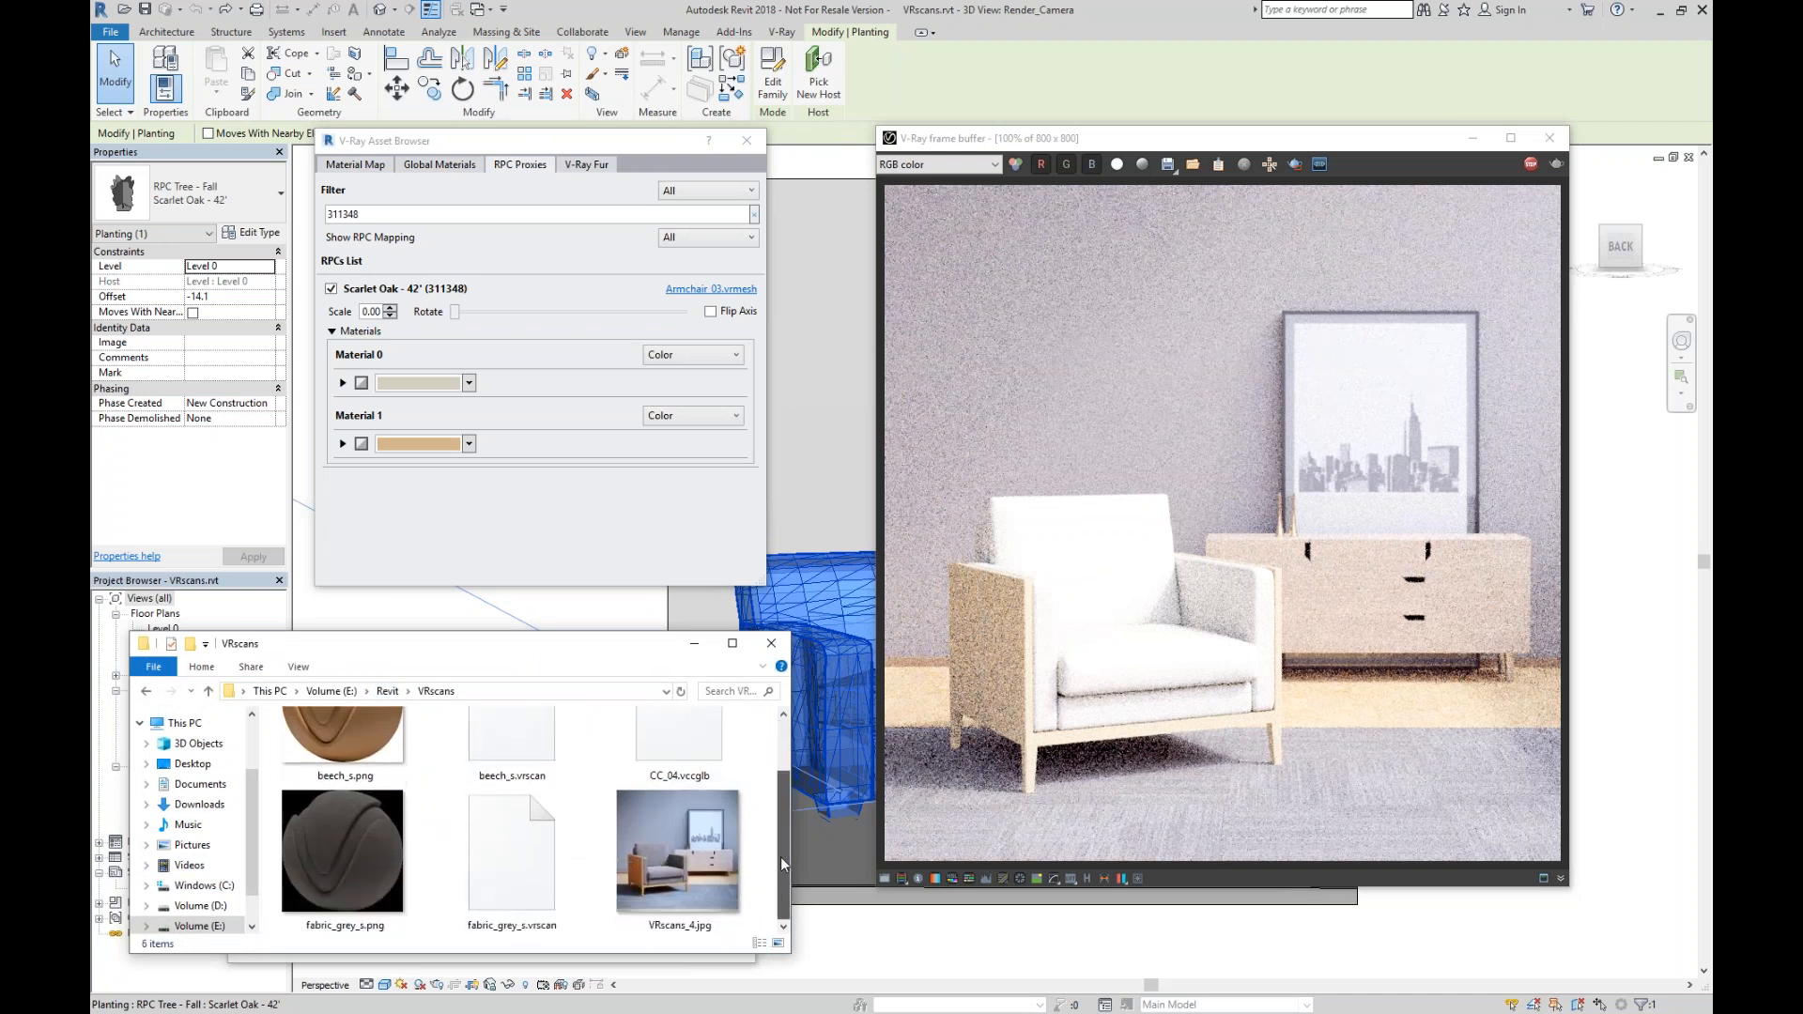
pyautogui.moveTo(512, 901); pyautogui.dragTo(435, 366)
pyautogui.moveTo(512, 746); pyautogui.dragTo(453, 437)
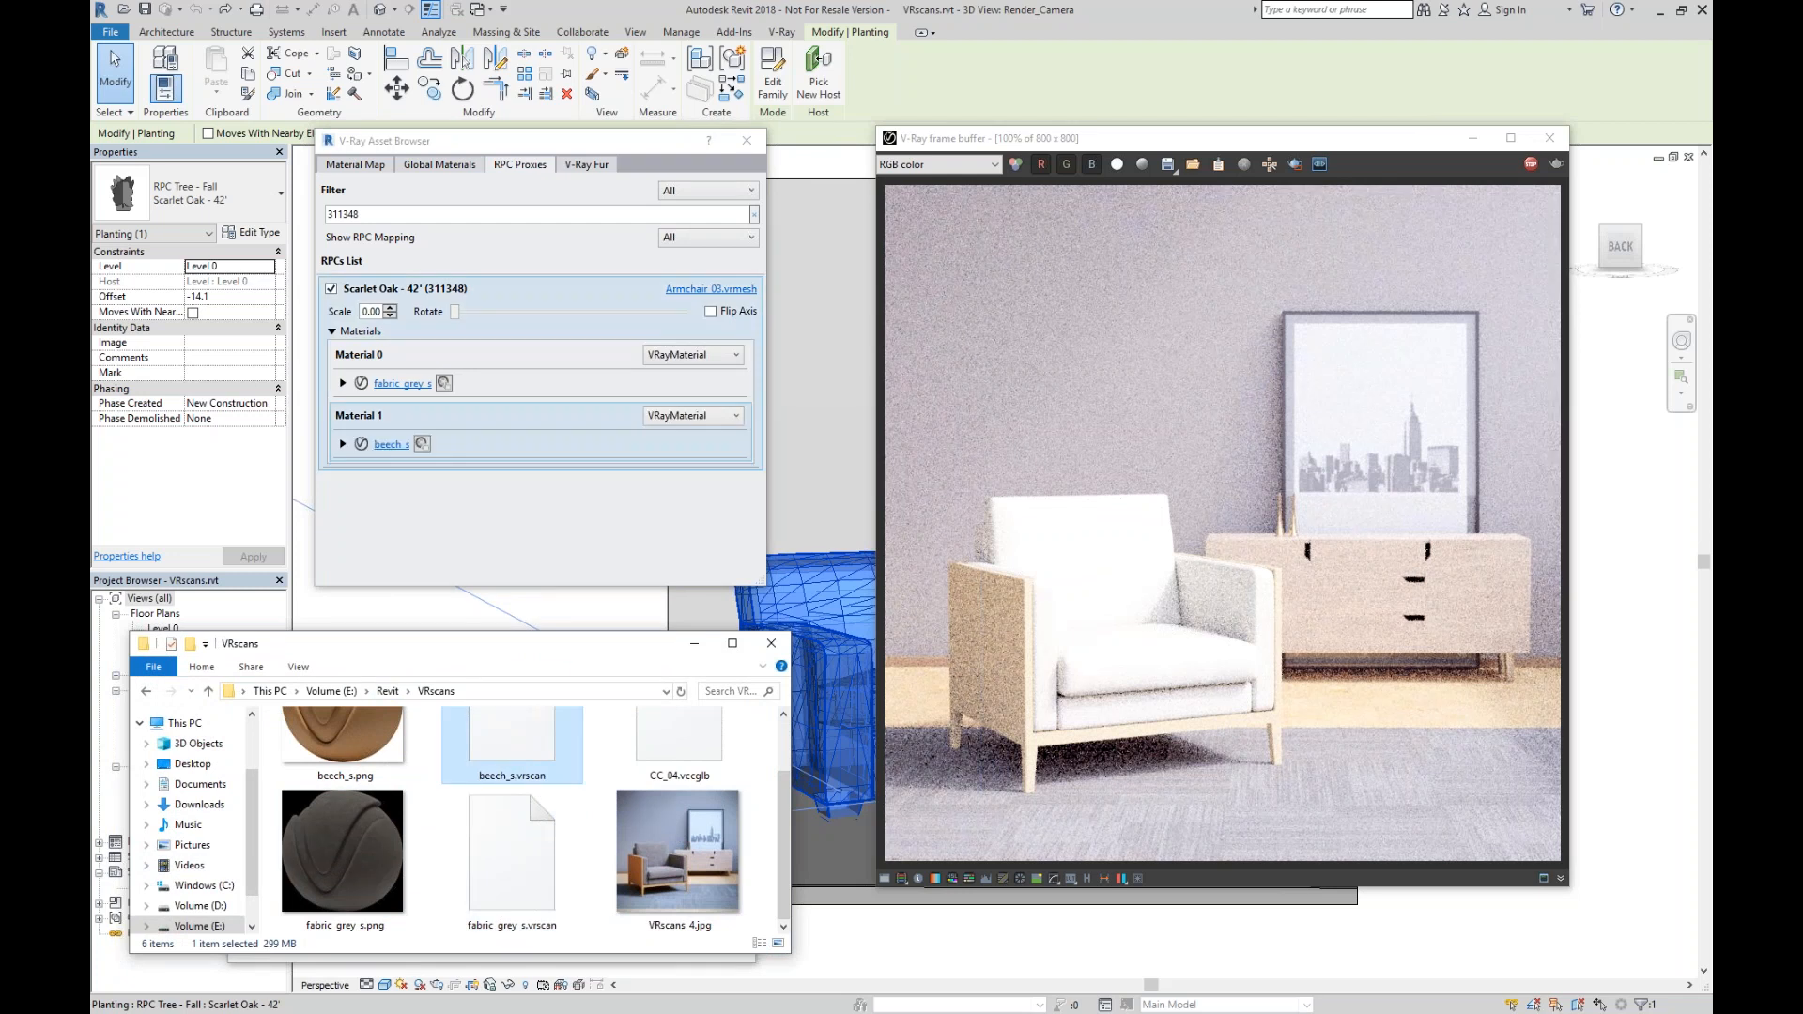
pyautogui.click(694, 644)
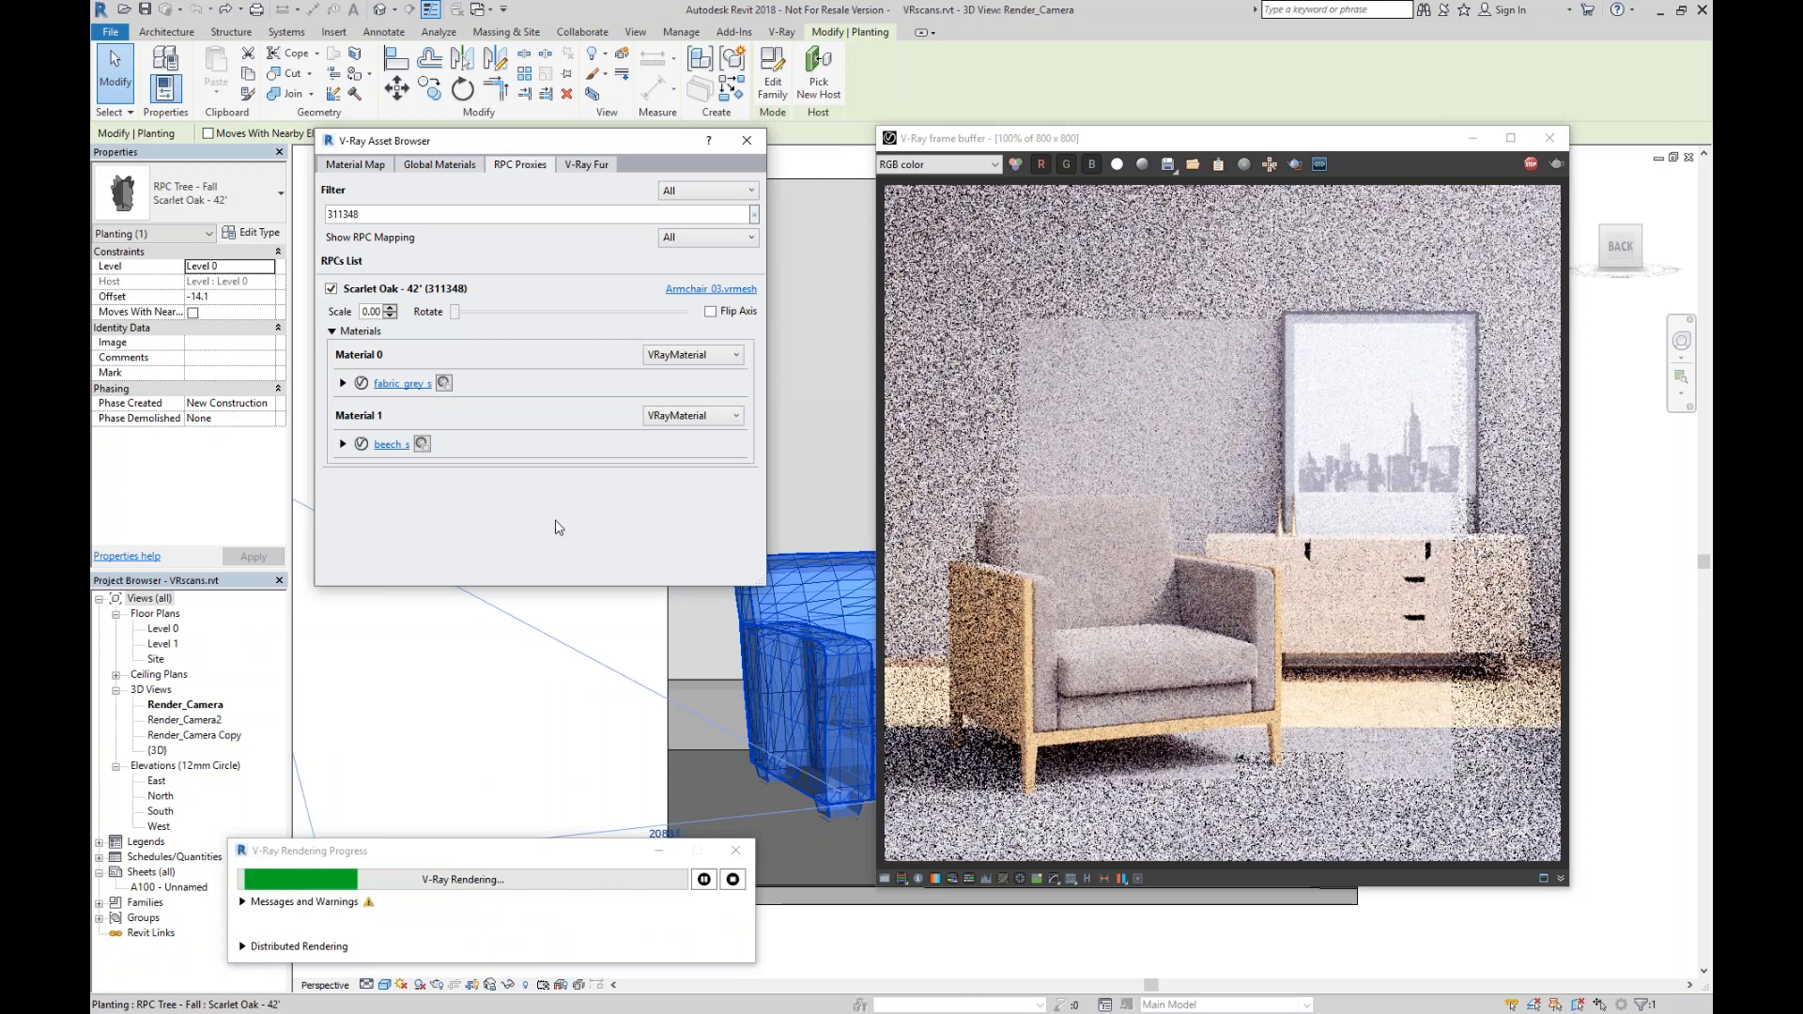
# Set the armchair's fabric_grey_s material to a sample size of 130 mm by 130 mm and a rotation of 90°.
pyautogui.click(342, 384)
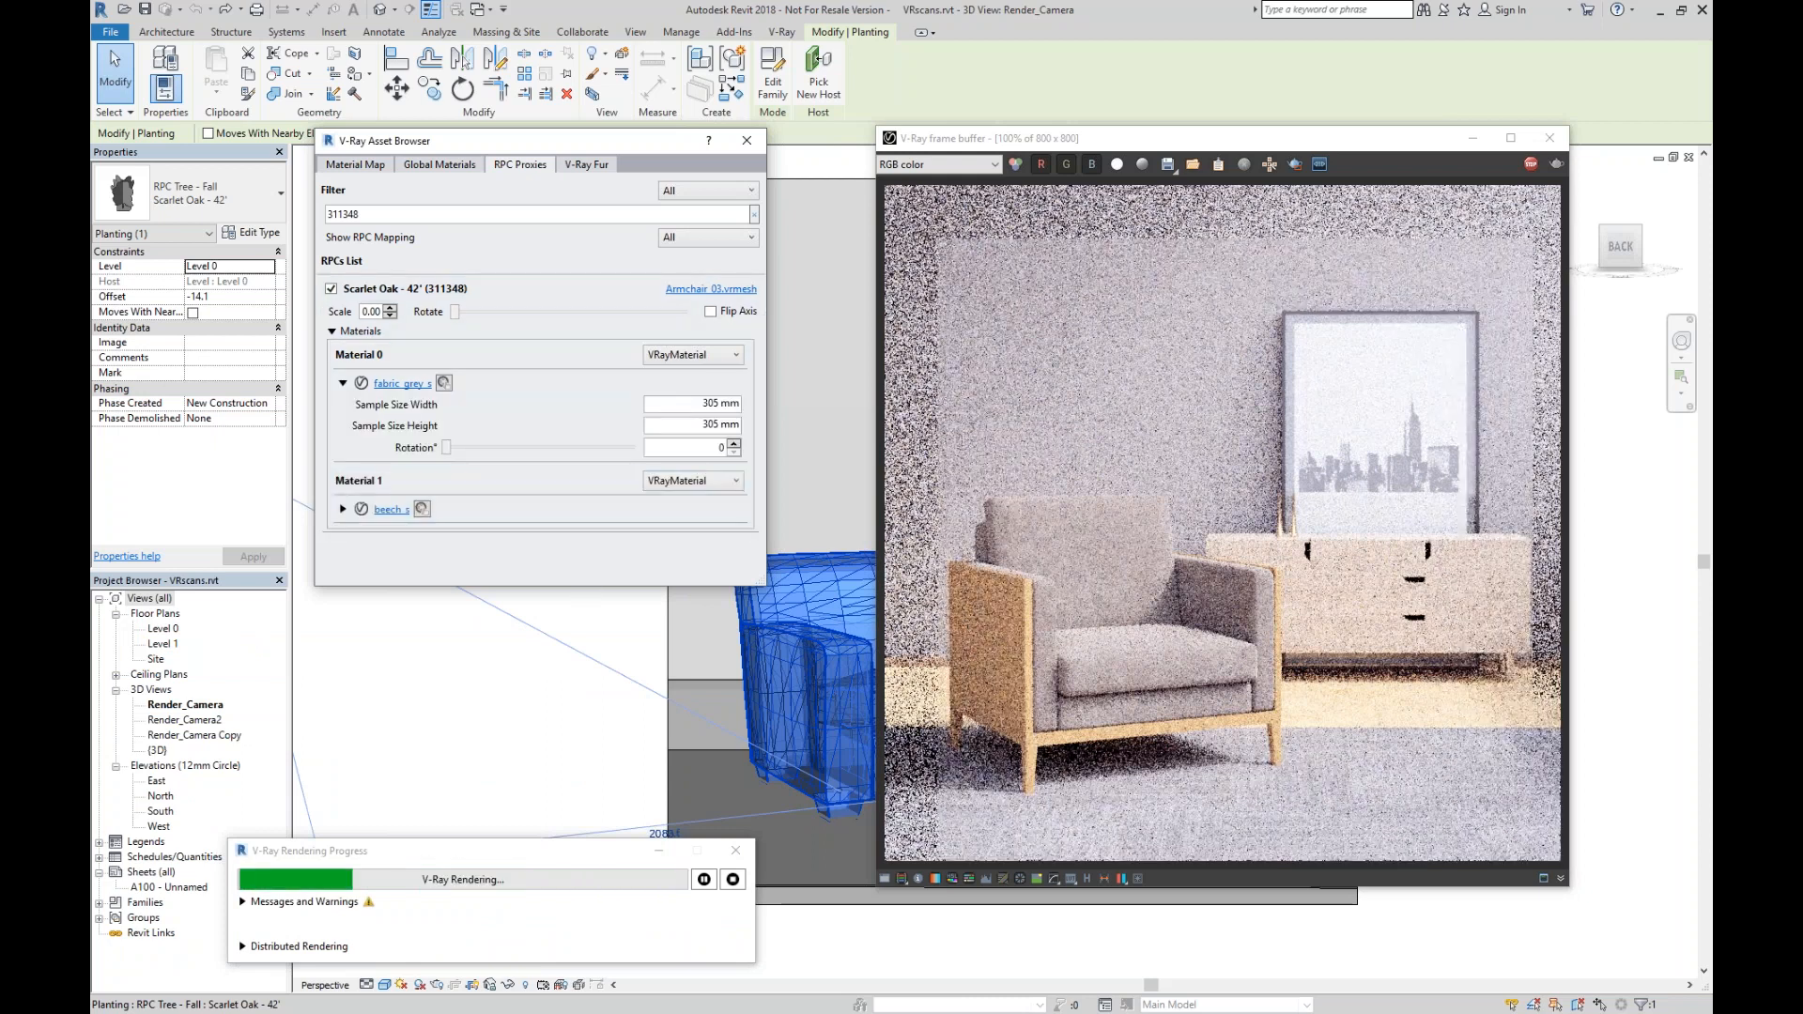
pyautogui.click(341, 510)
pyautogui.moveTo(701, 404); pyautogui.dragTo(751, 418)
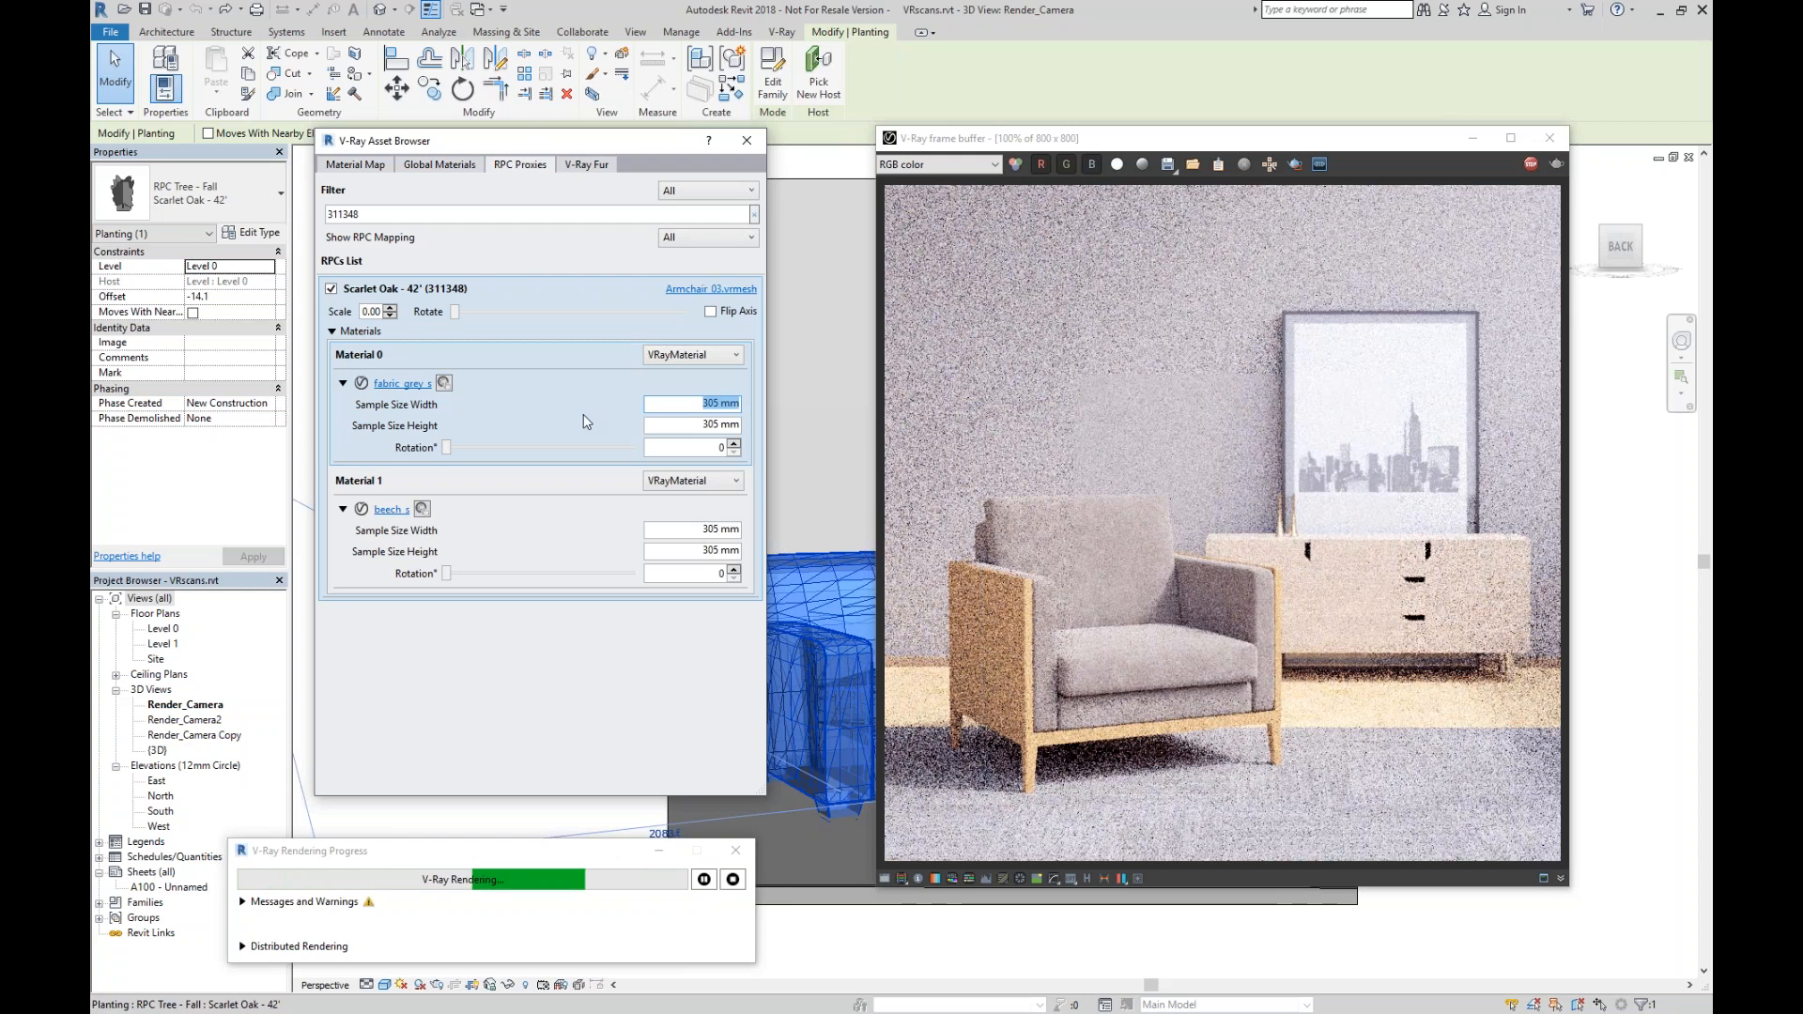
pyautogui.write('130')
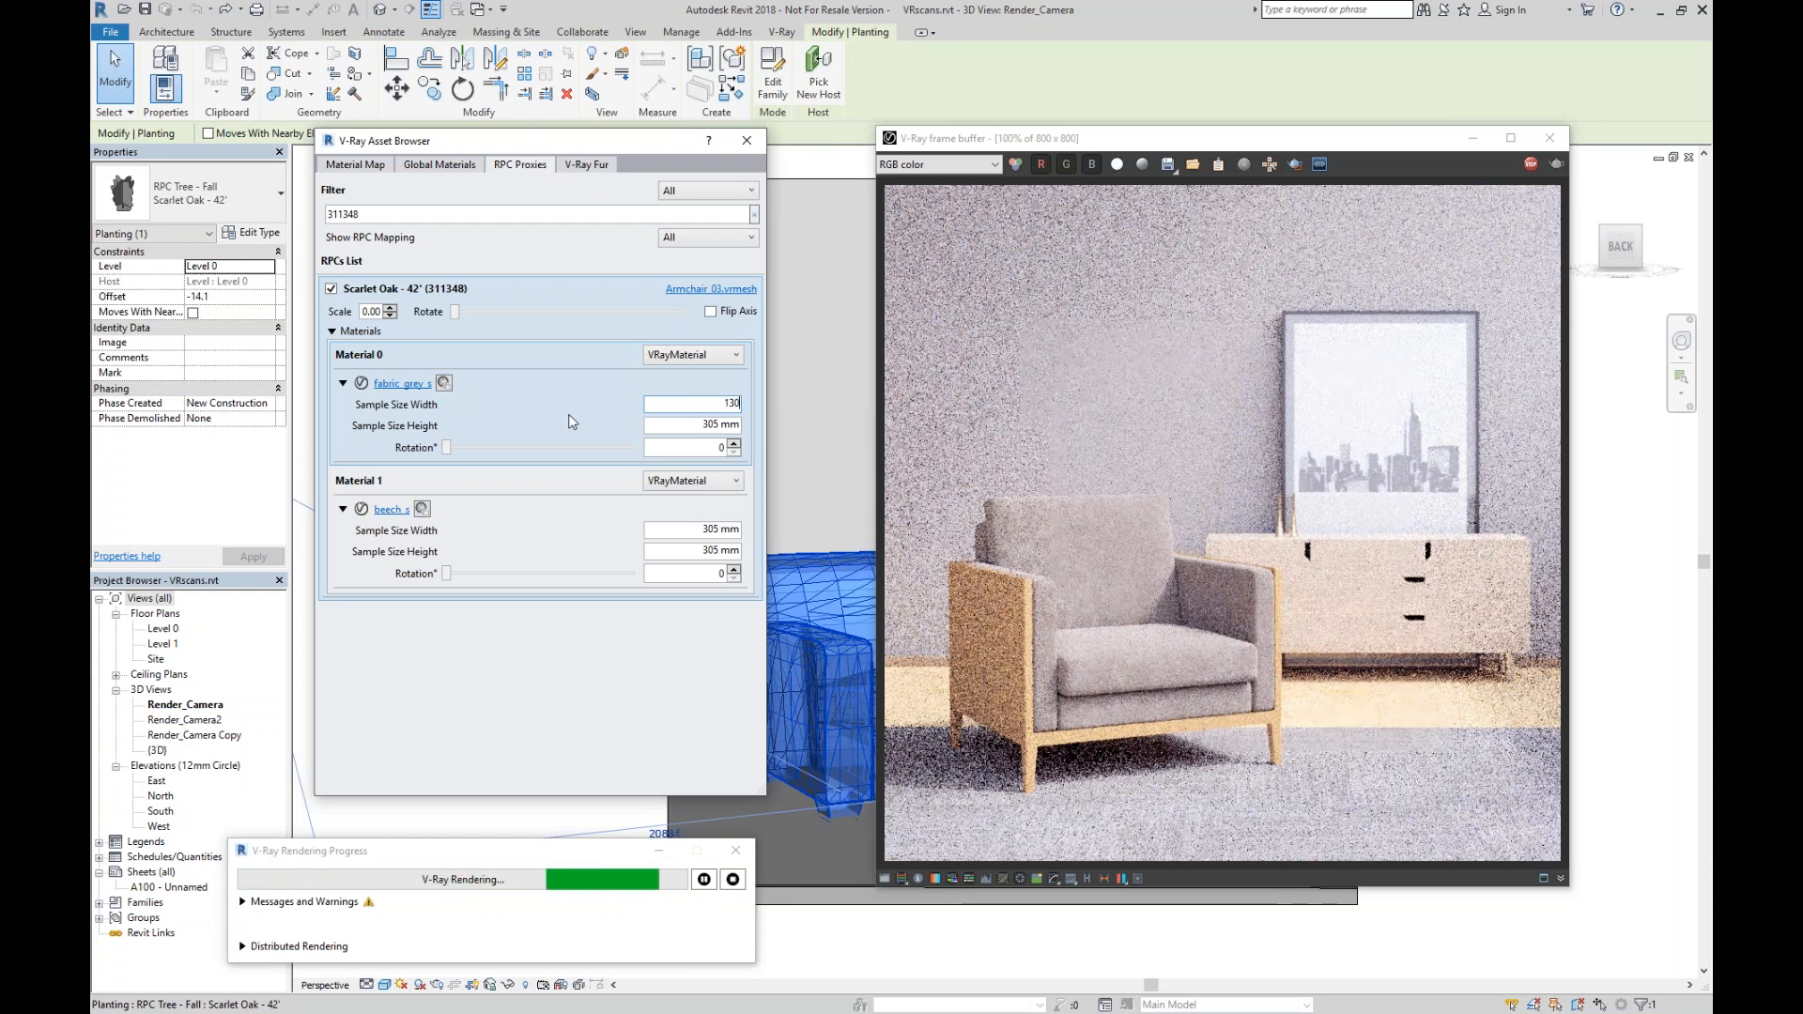
pyautogui.press('Tab')
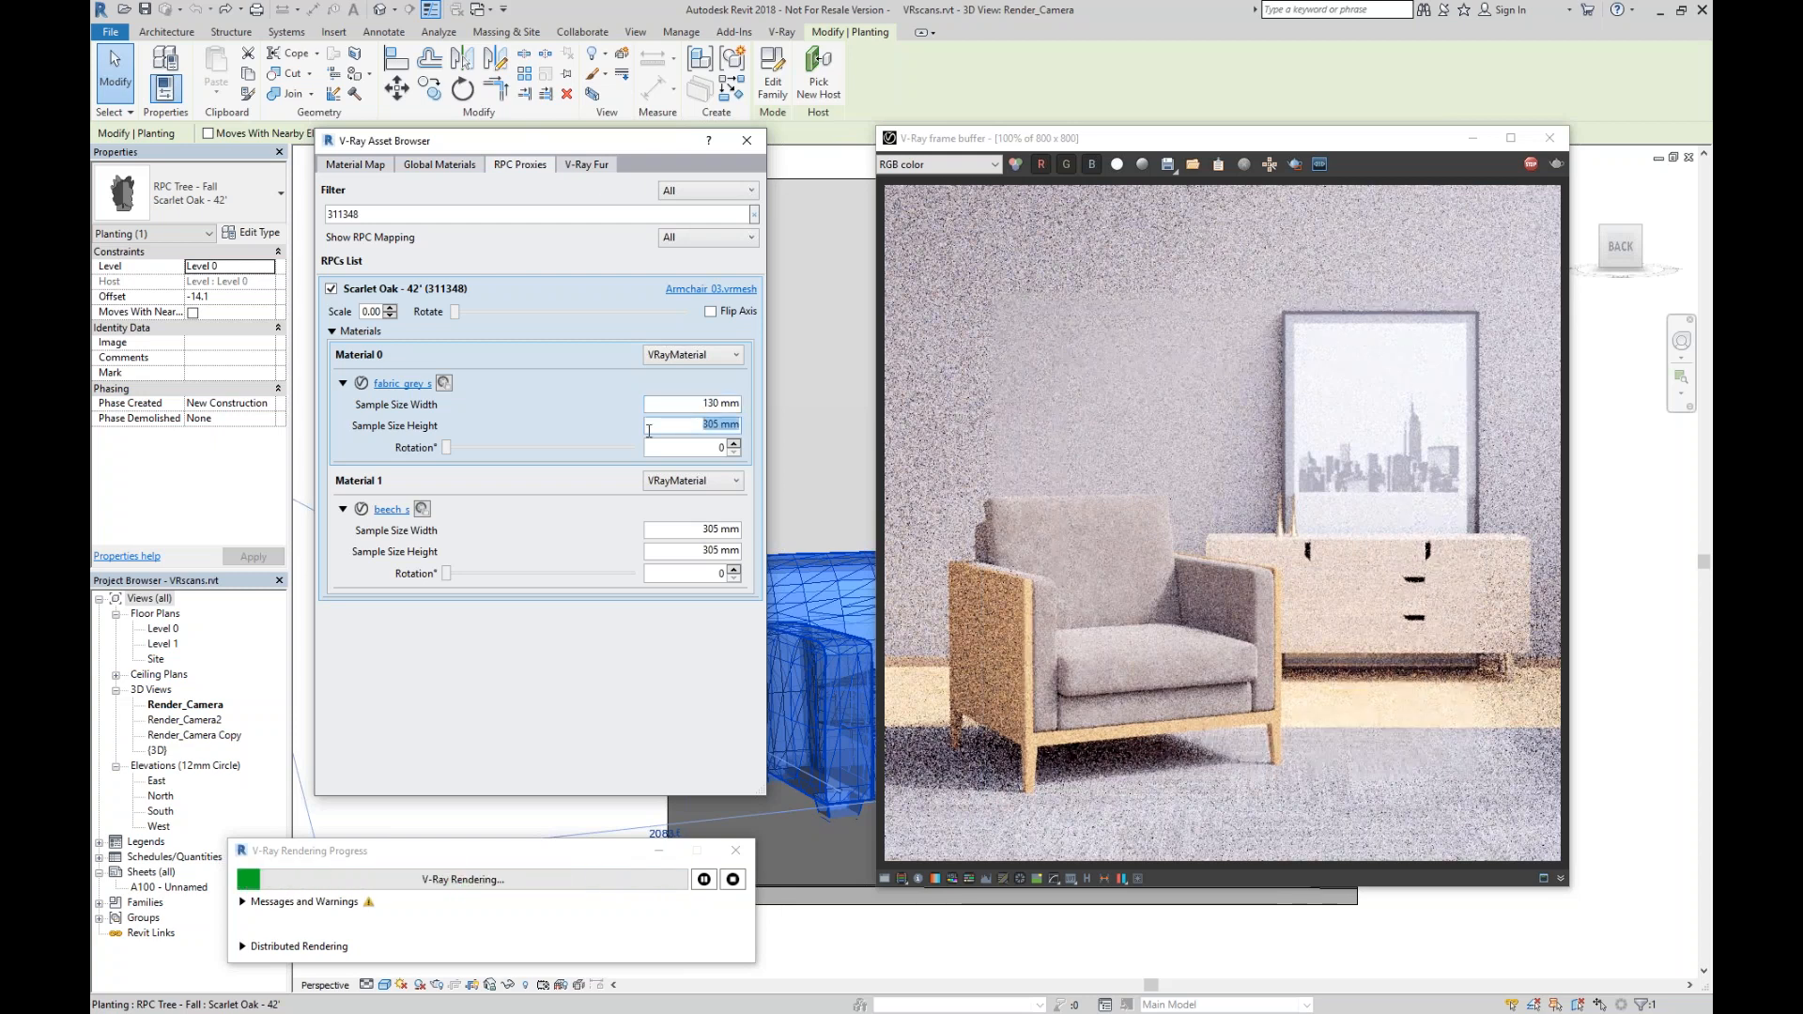
pyautogui.write('130')
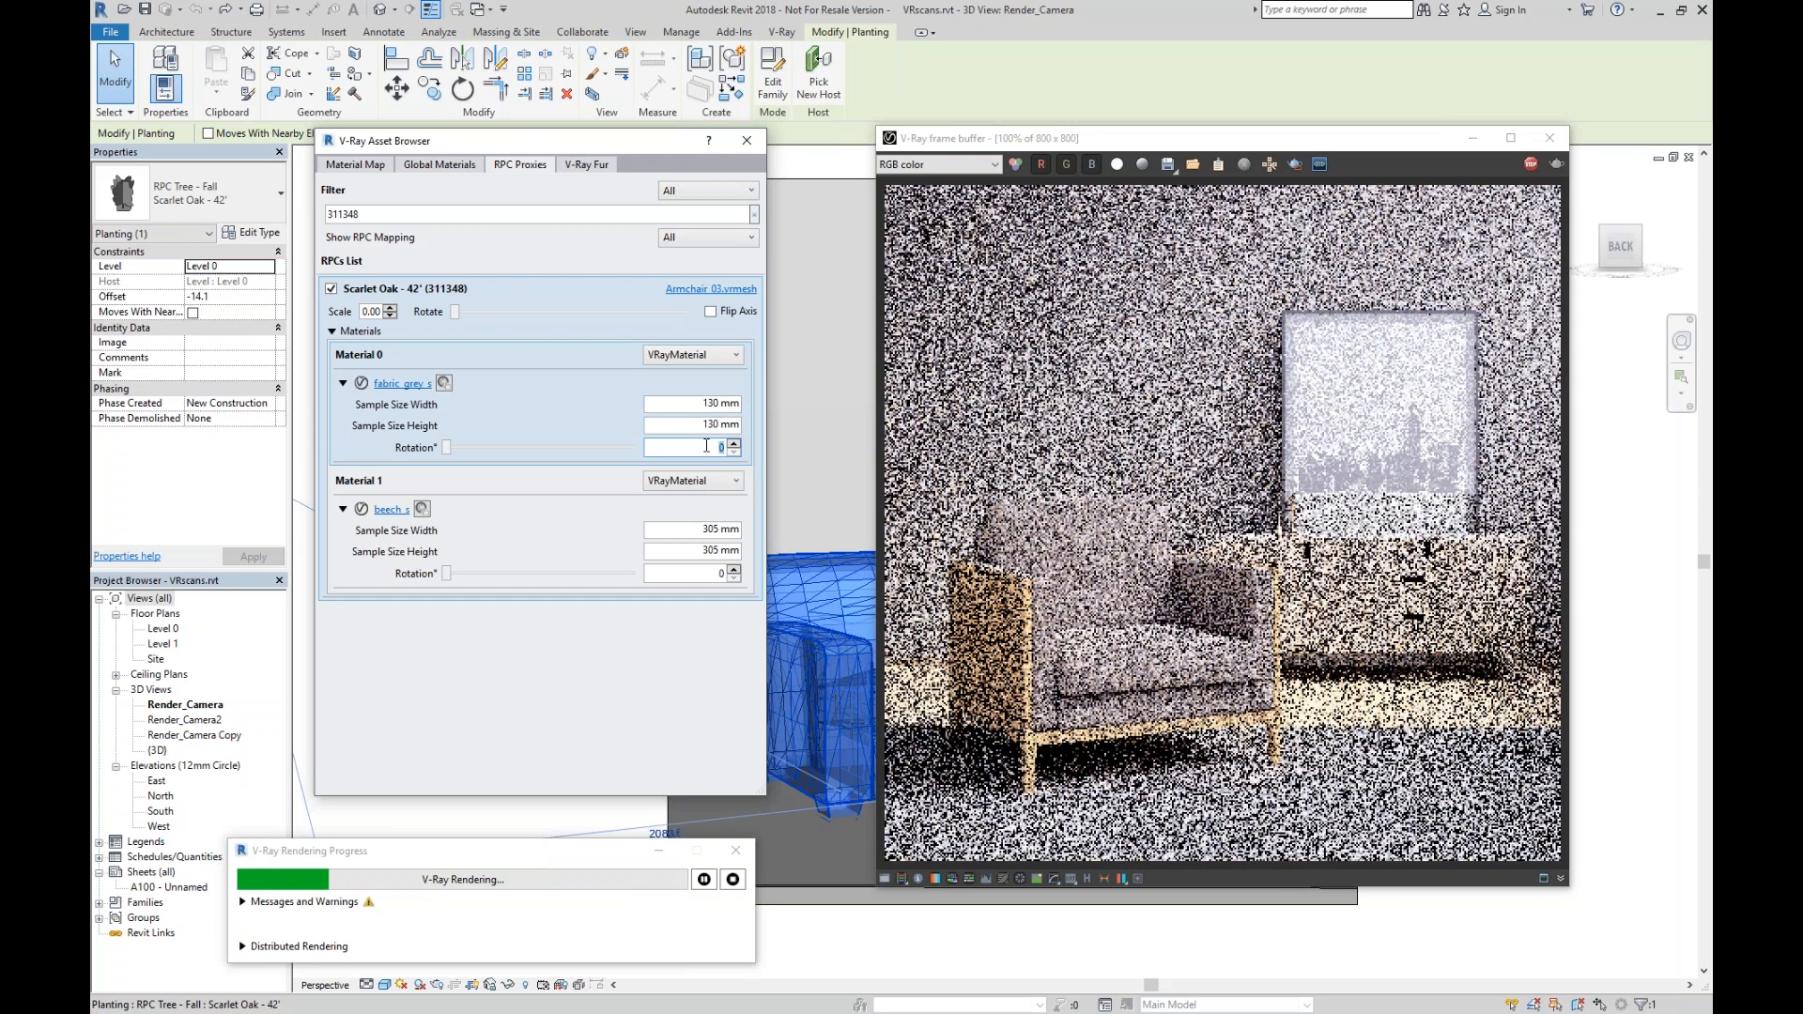
pyautogui.press('Tab')
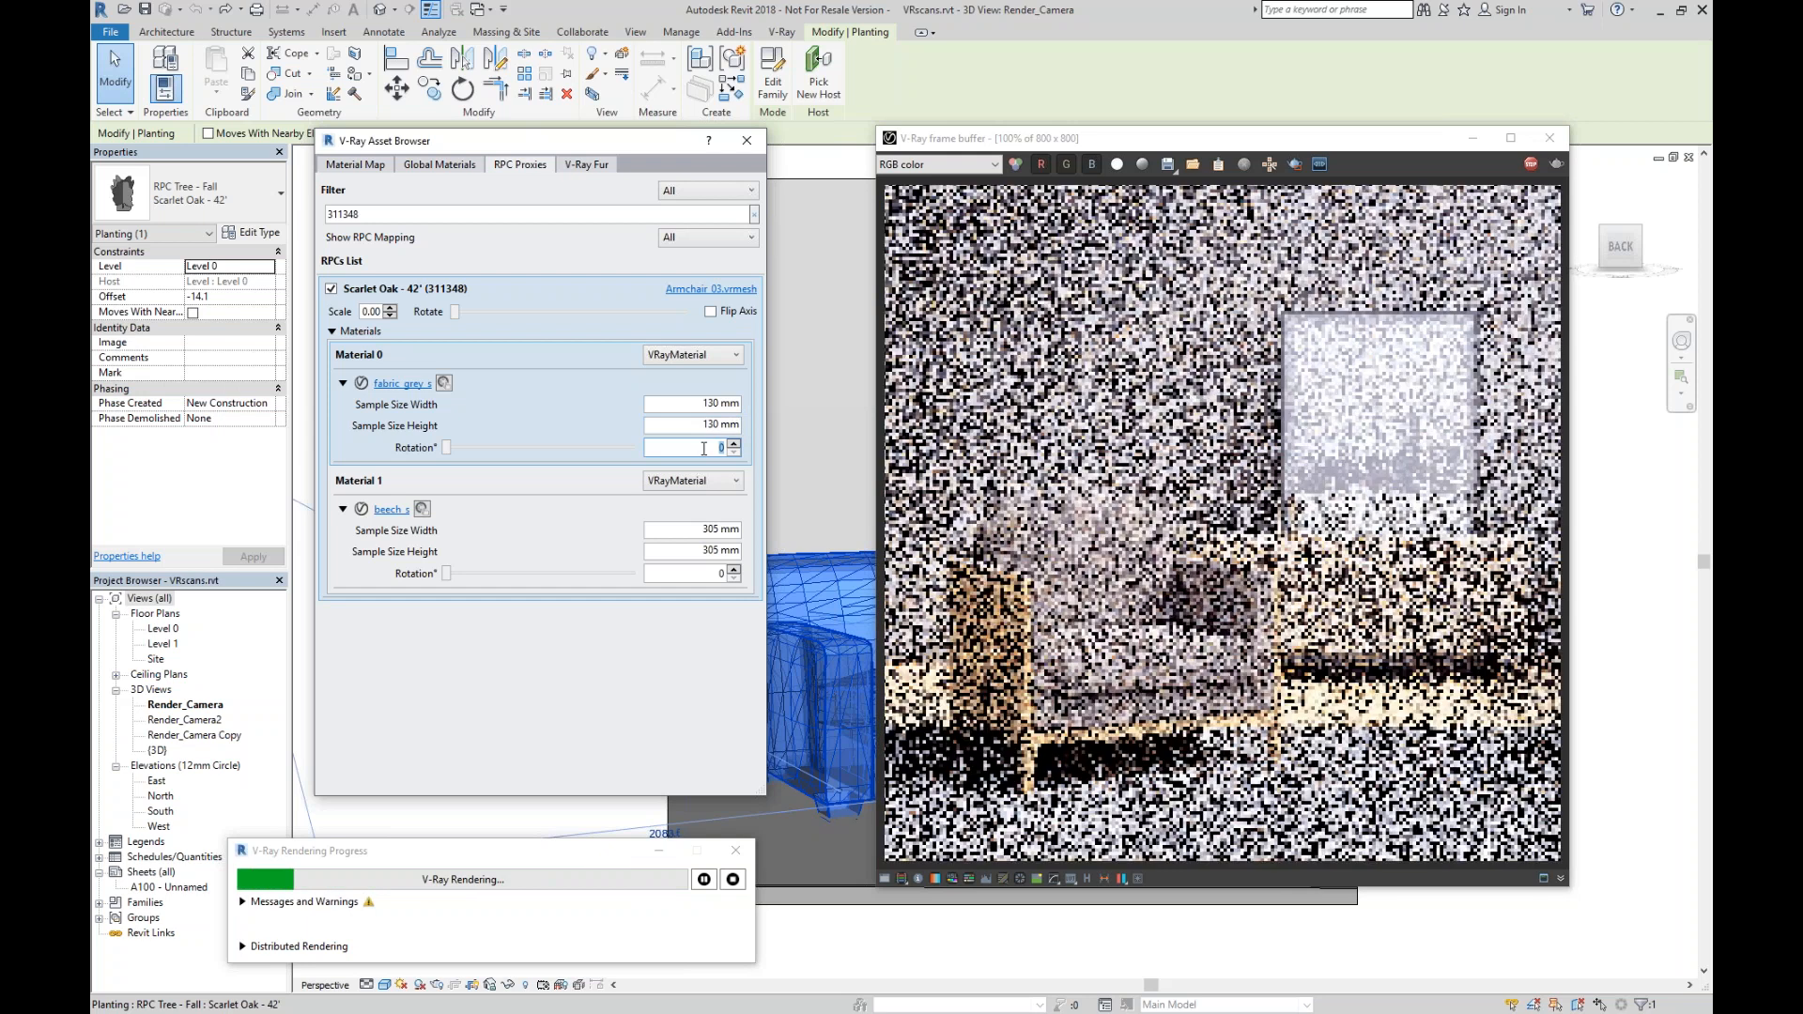
pyautogui.write('90')
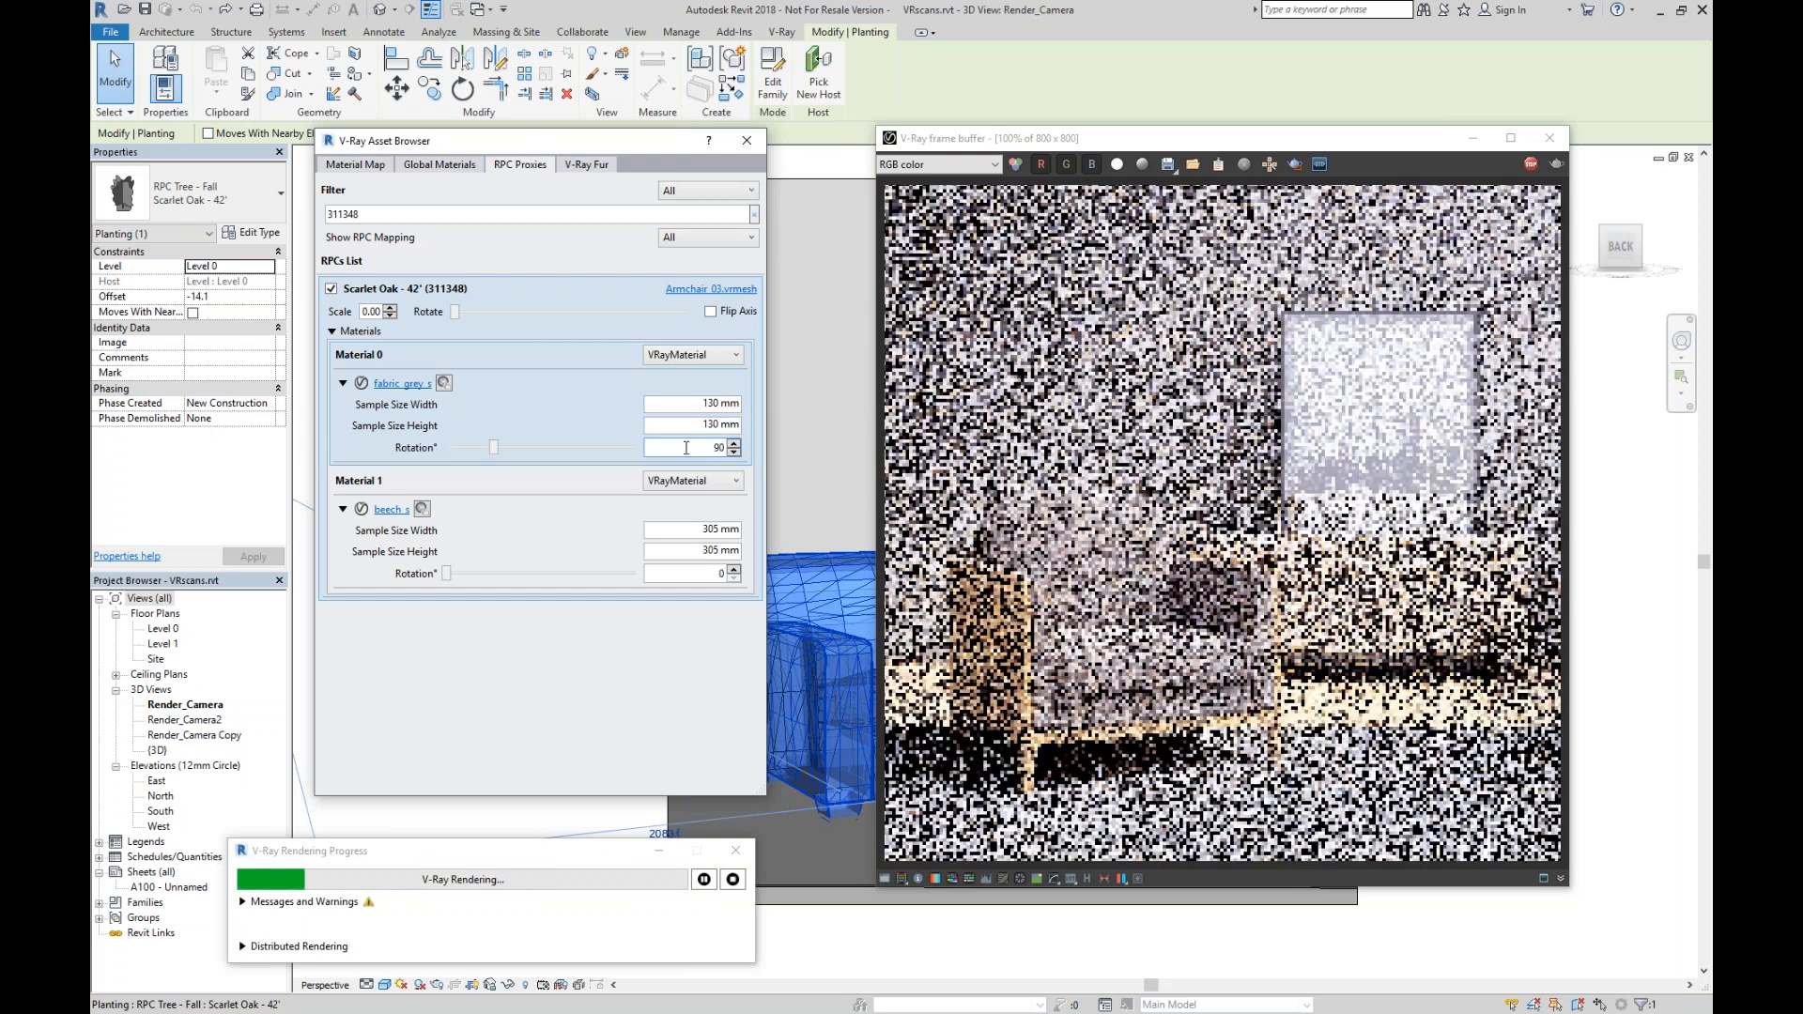
# Set the sample size width and height of the armchair's beech_s material to 130 mm each.
pyautogui.doubleClick(671, 533)
pyautogui.write('130')
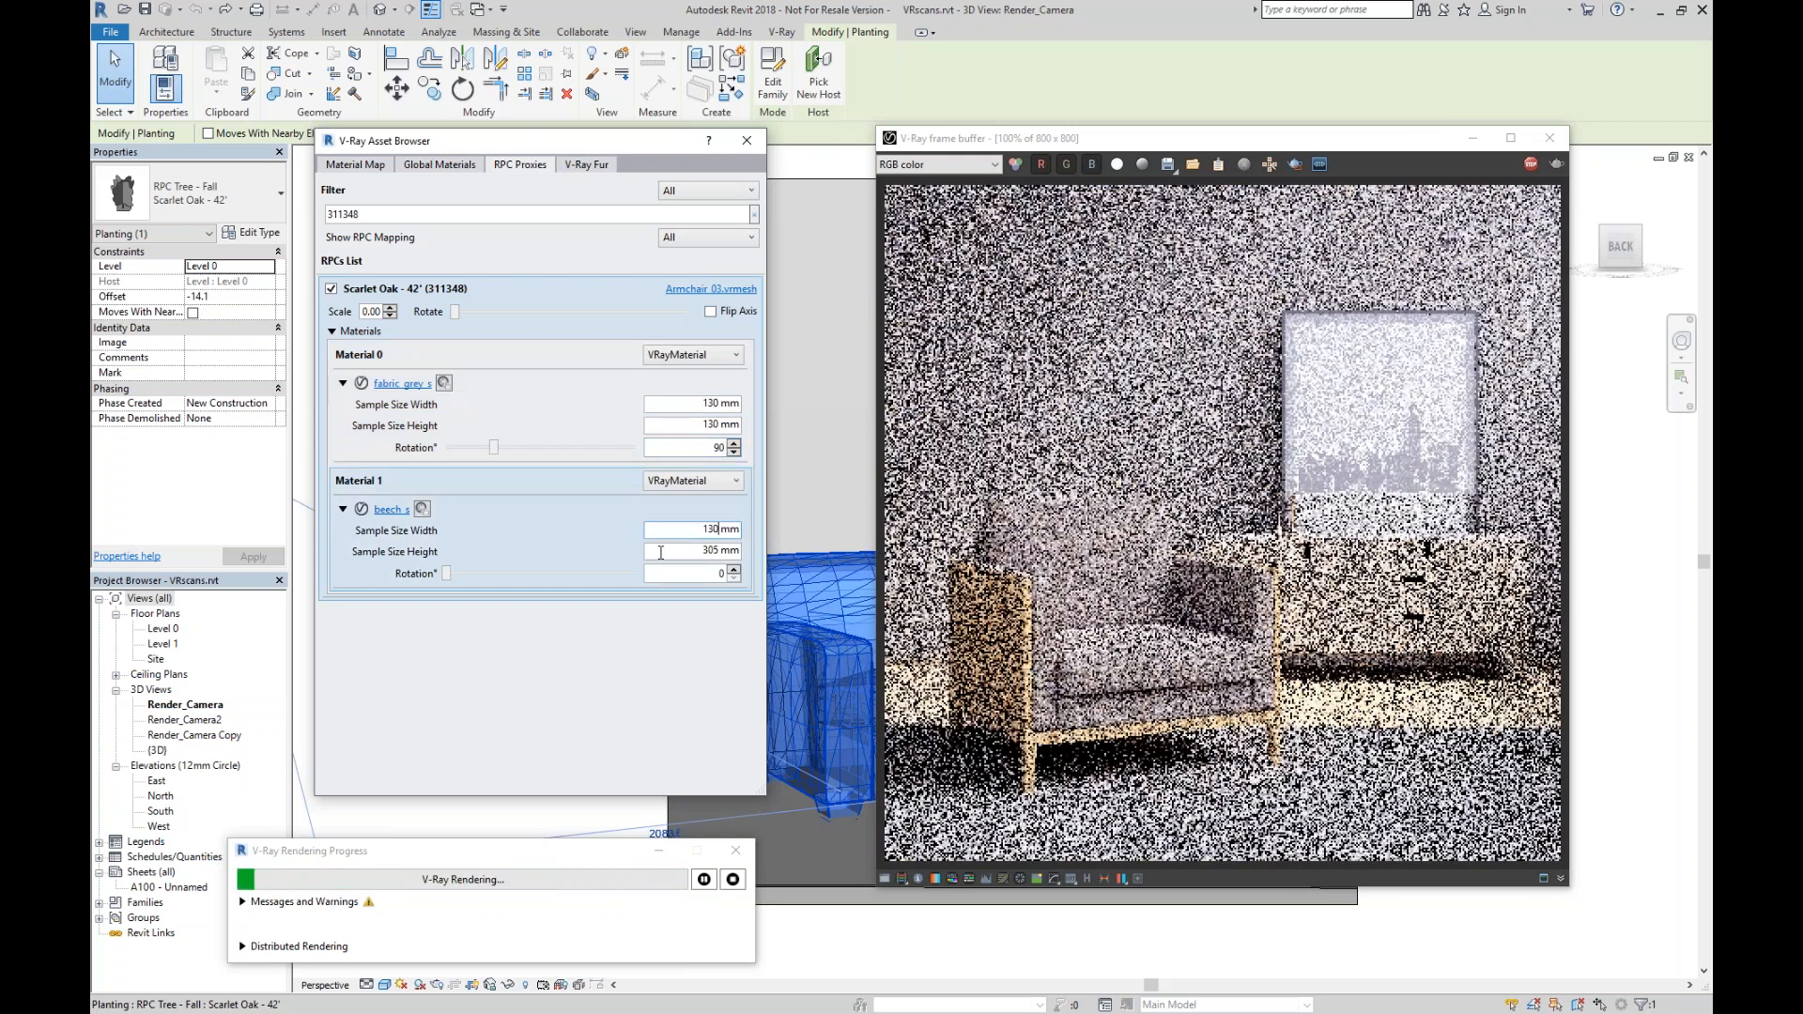
pyautogui.doubleClick(661, 552)
pyautogui.write('130')
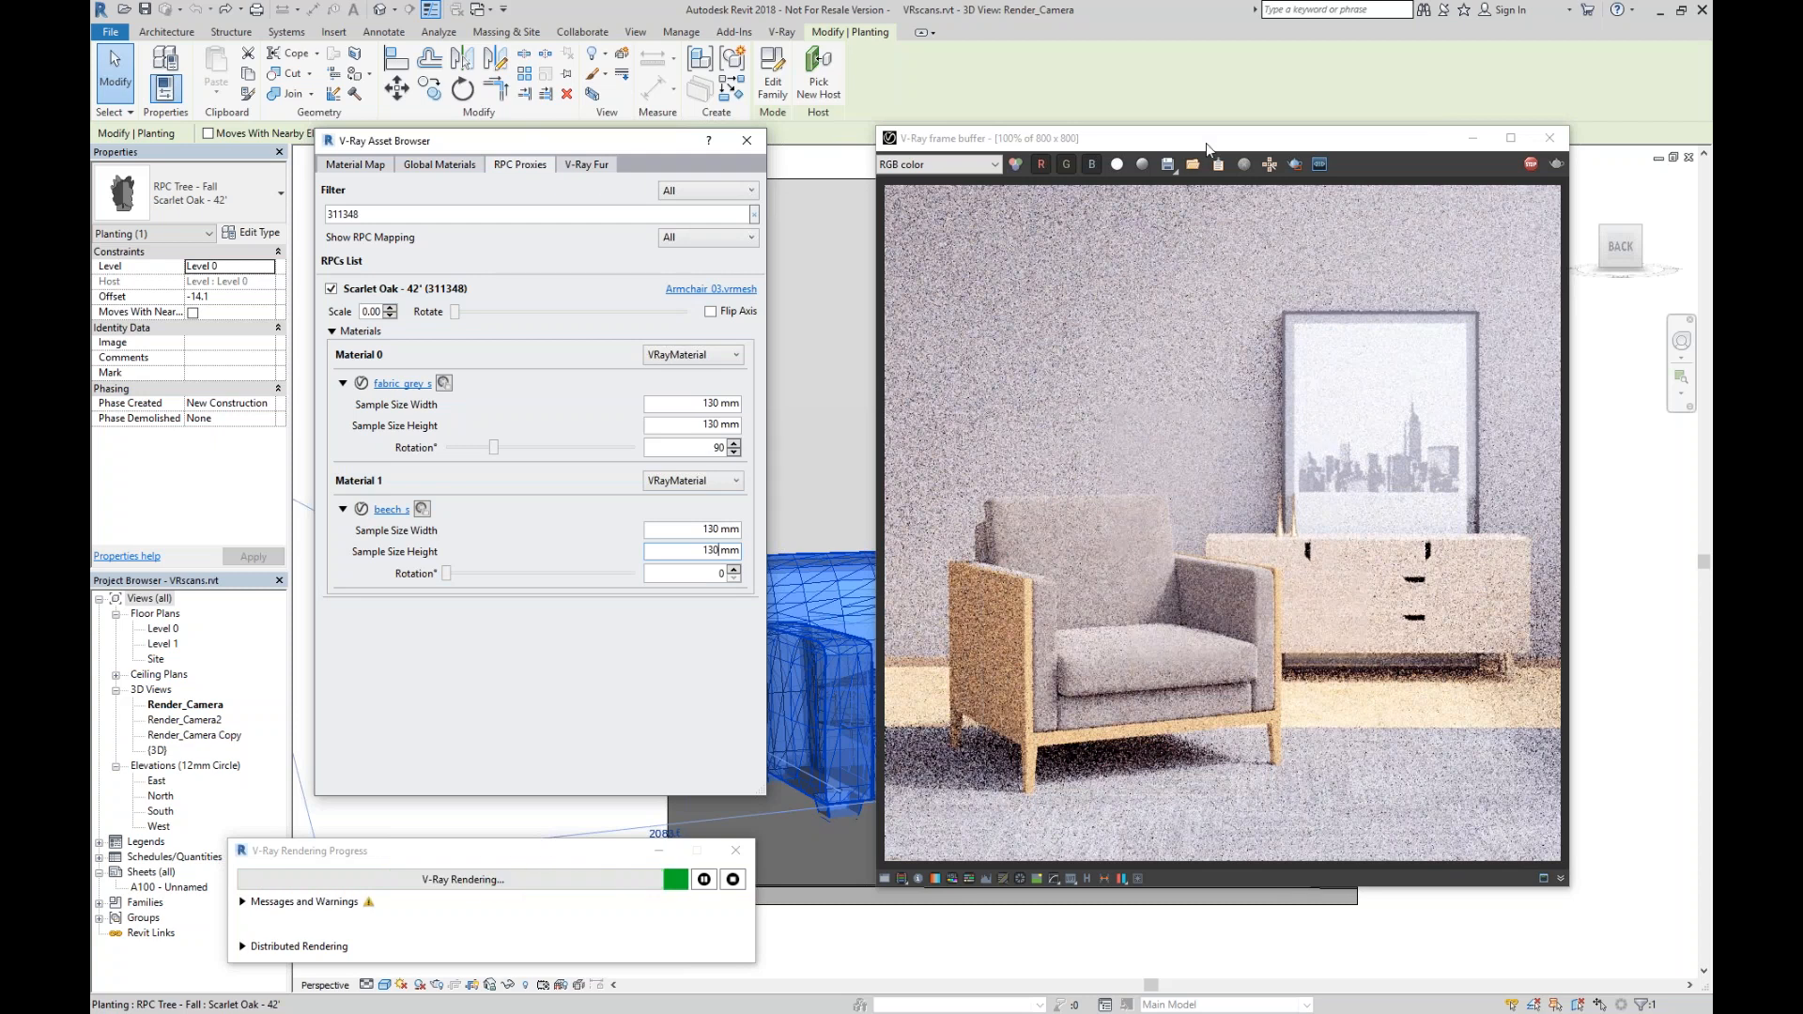
# Load the global color correction CC_04.vccglb from the Revit VRscans folder into the frame buffer, then hide the corrections.
pyautogui.moveTo(1202, 144); pyautogui.dragTo(968, 145)
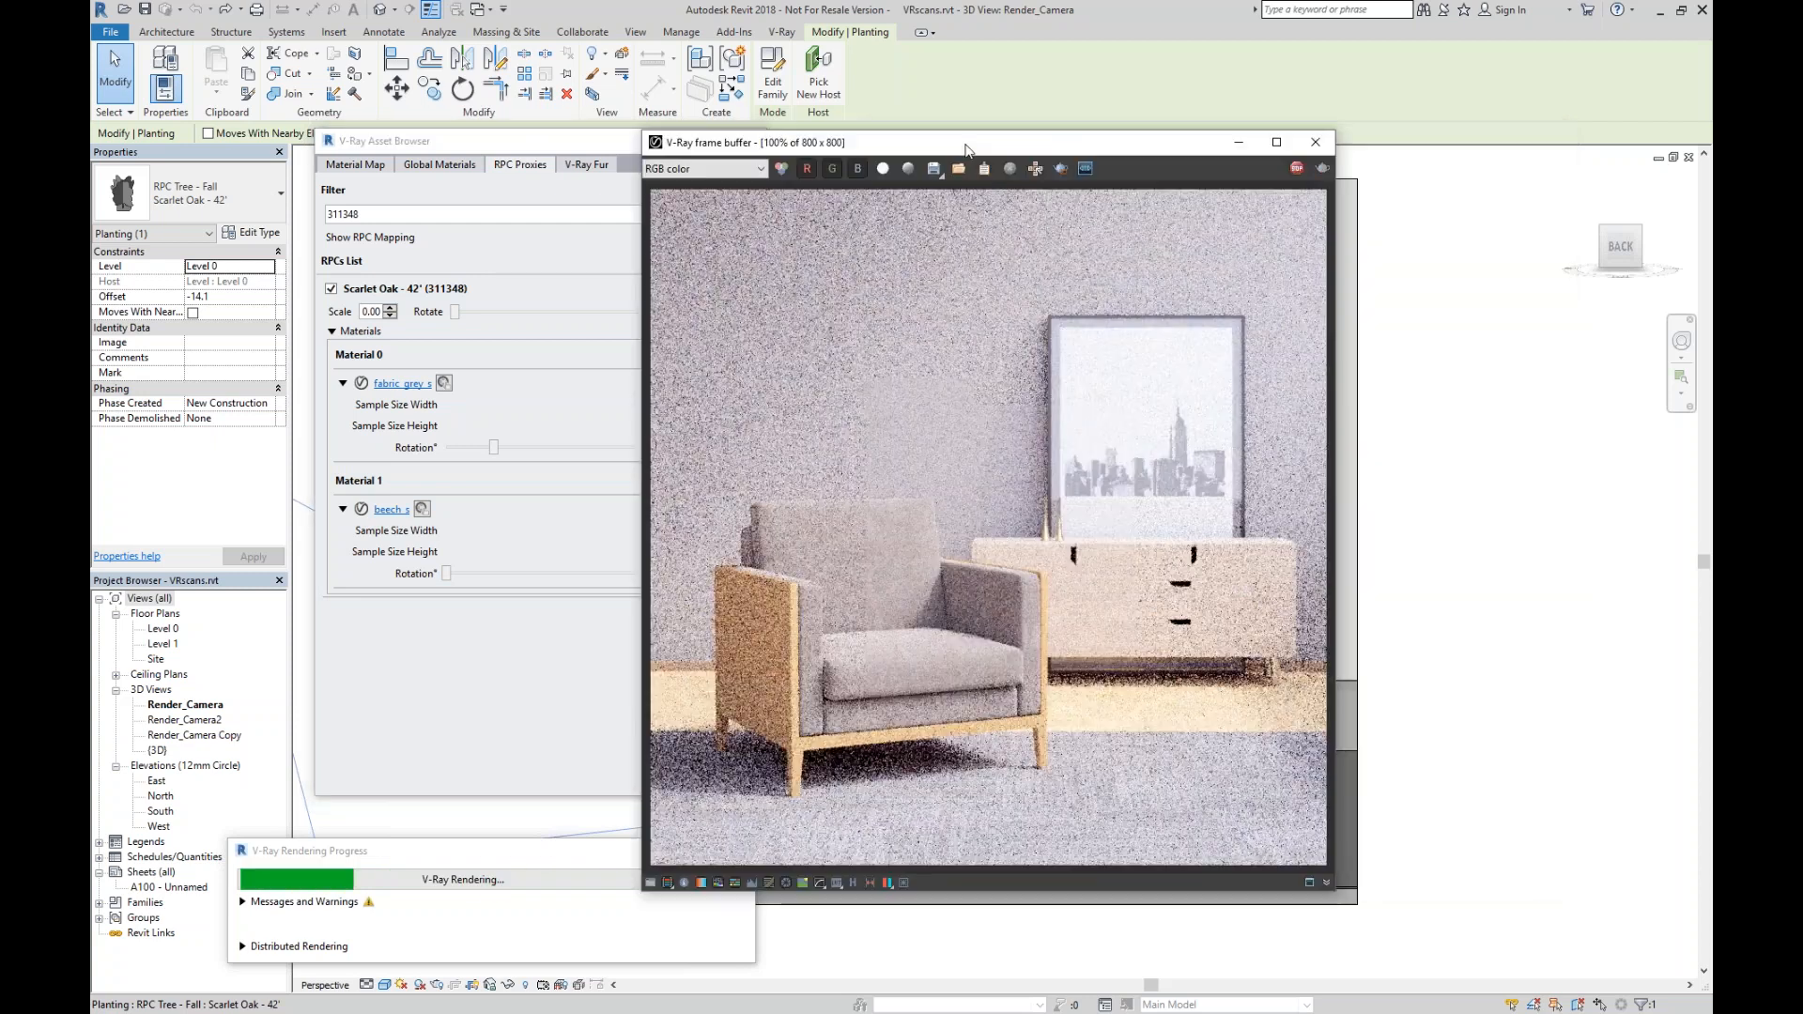
pyautogui.click(651, 880)
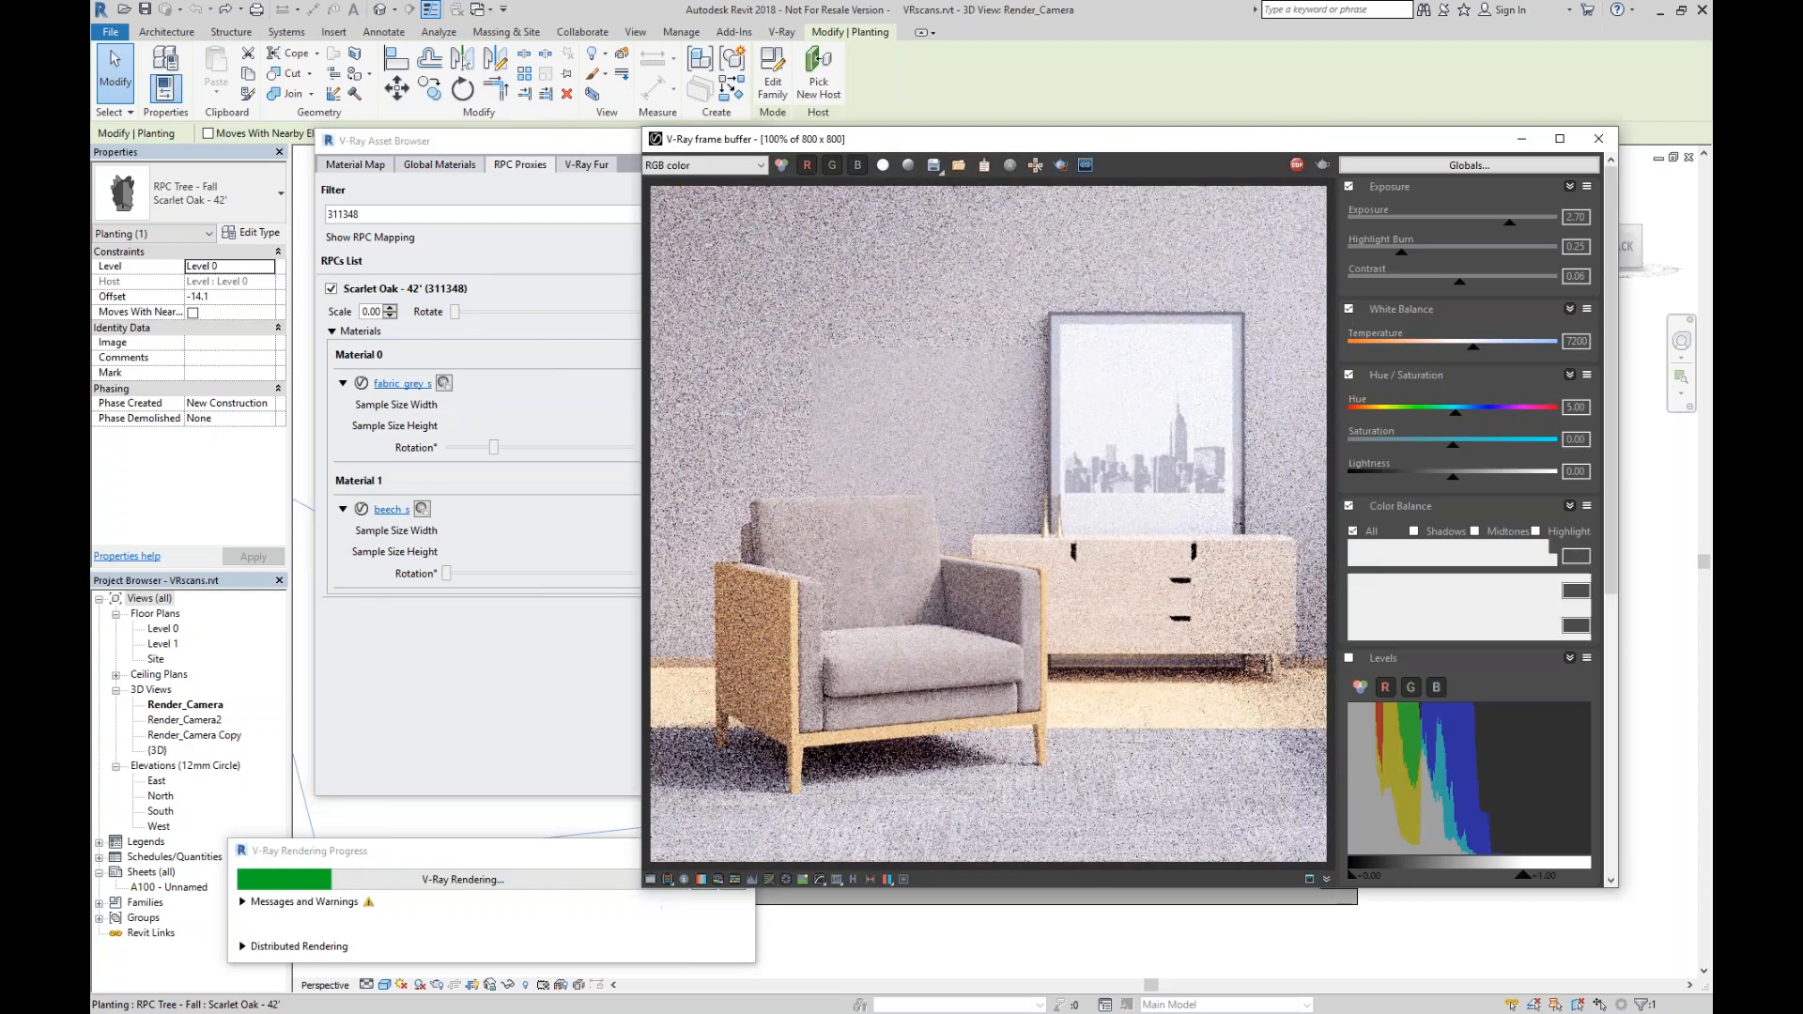
pyautogui.click(1428, 169)
pyautogui.click(1382, 203)
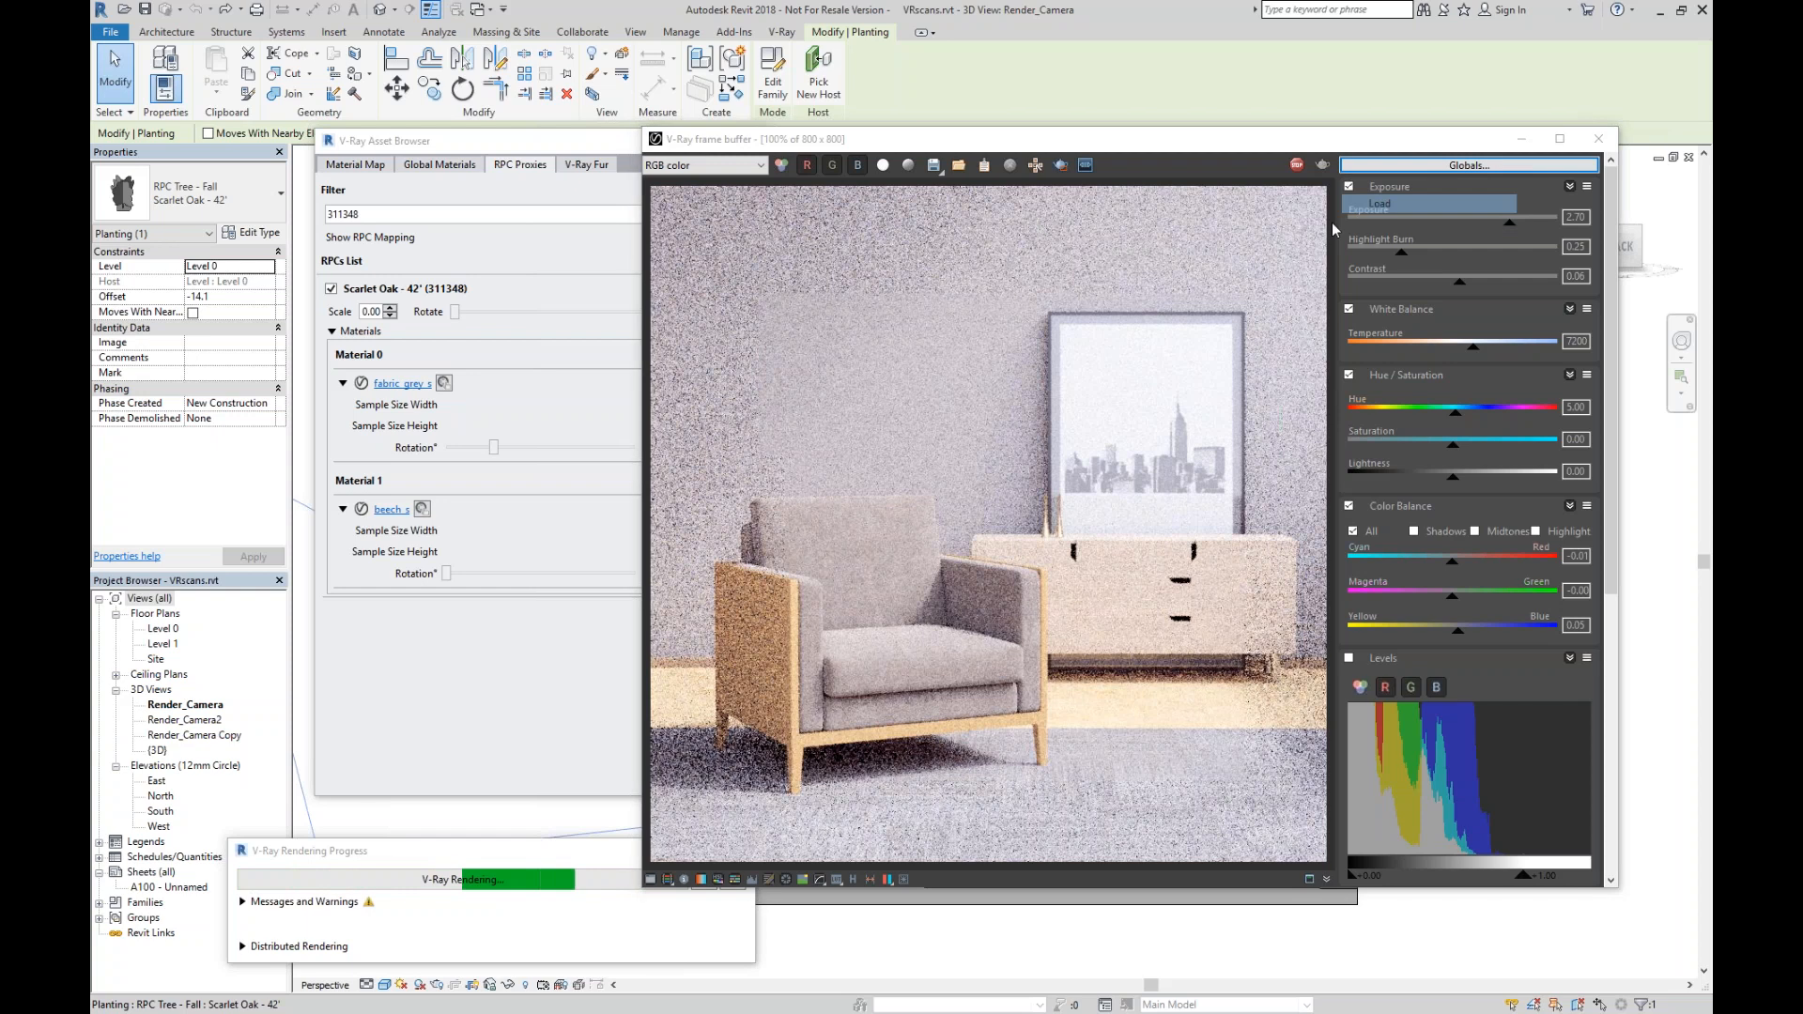
pyautogui.click(677, 296)
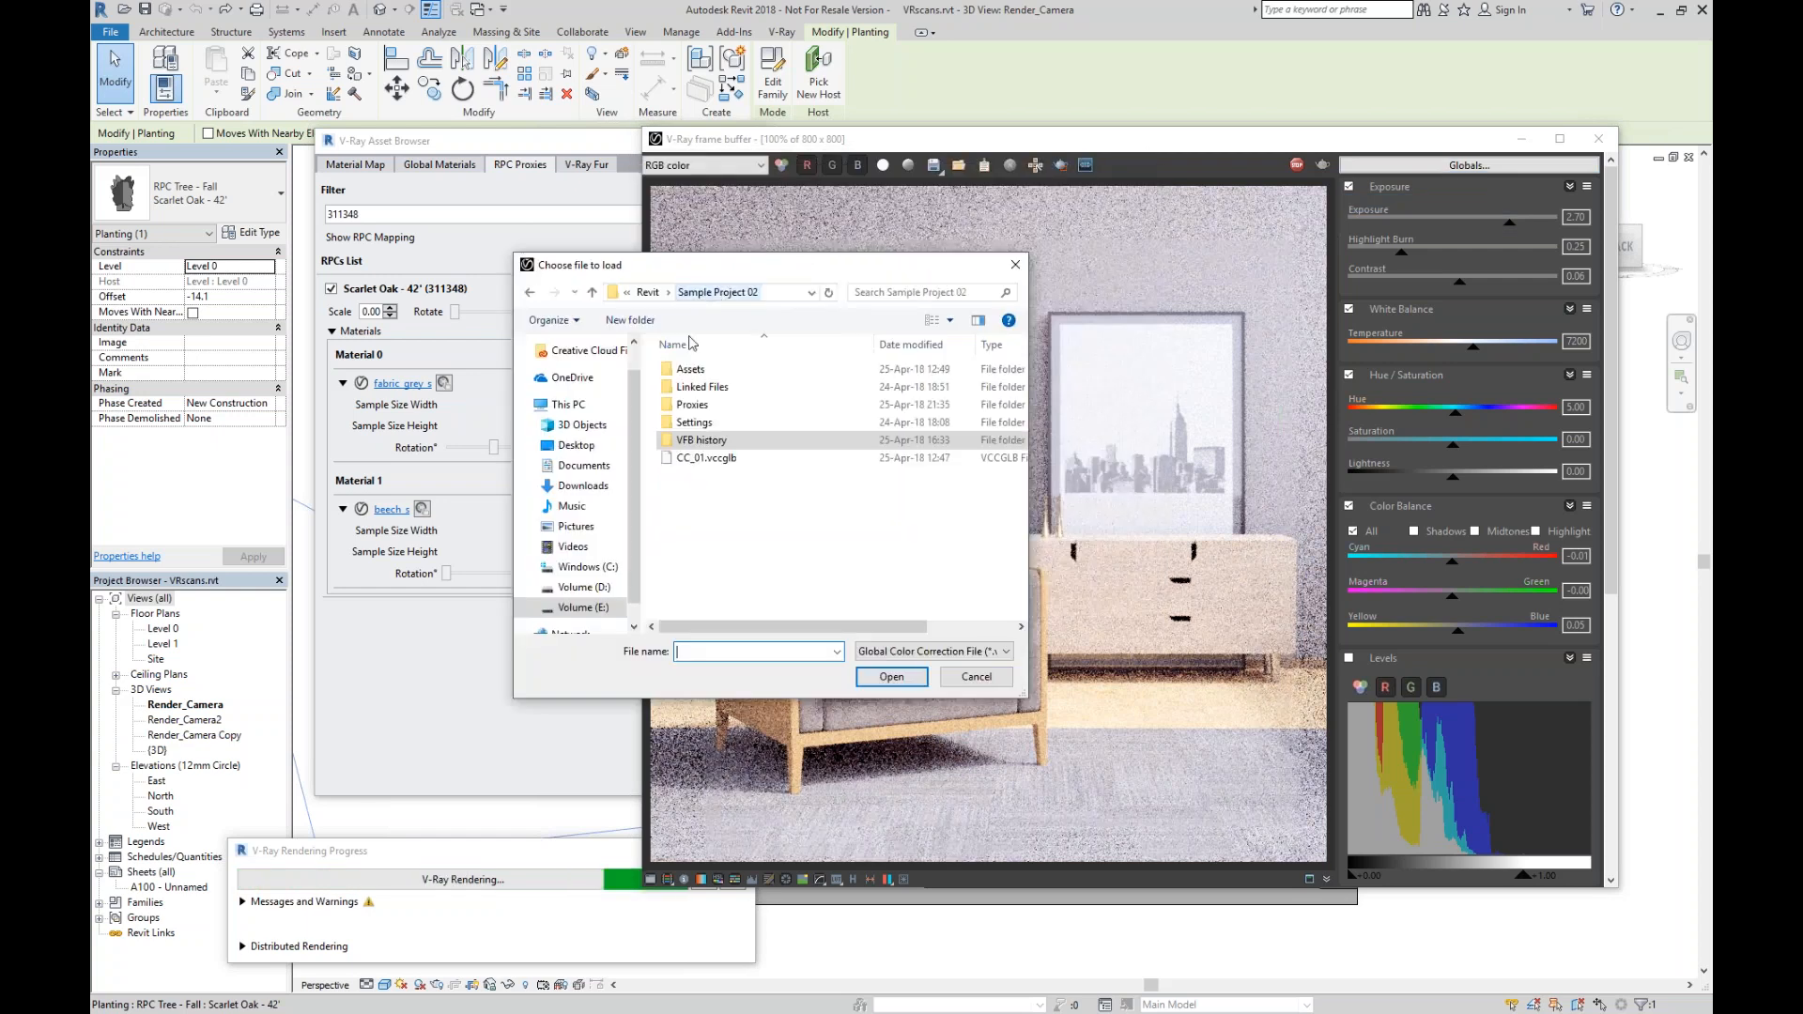
pyautogui.click(652, 298)
pyautogui.doubleClick(697, 404)
pyautogui.click(712, 370)
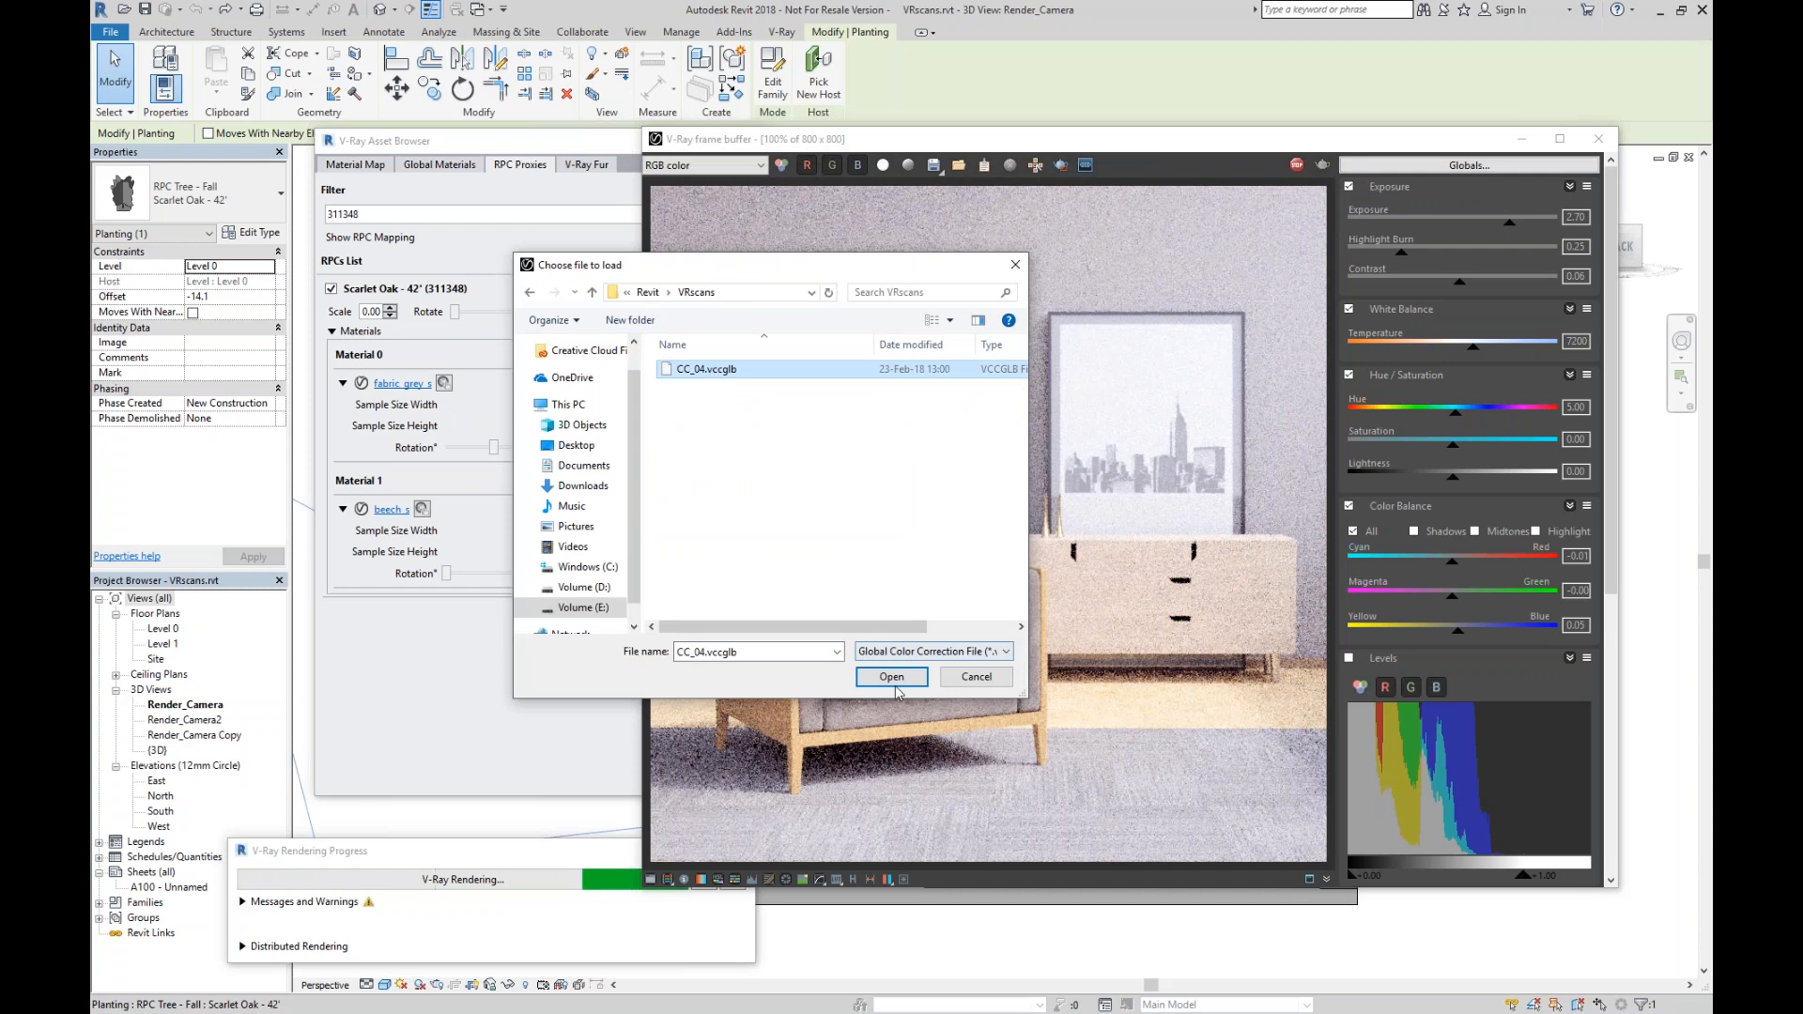
pyautogui.click(892, 678)
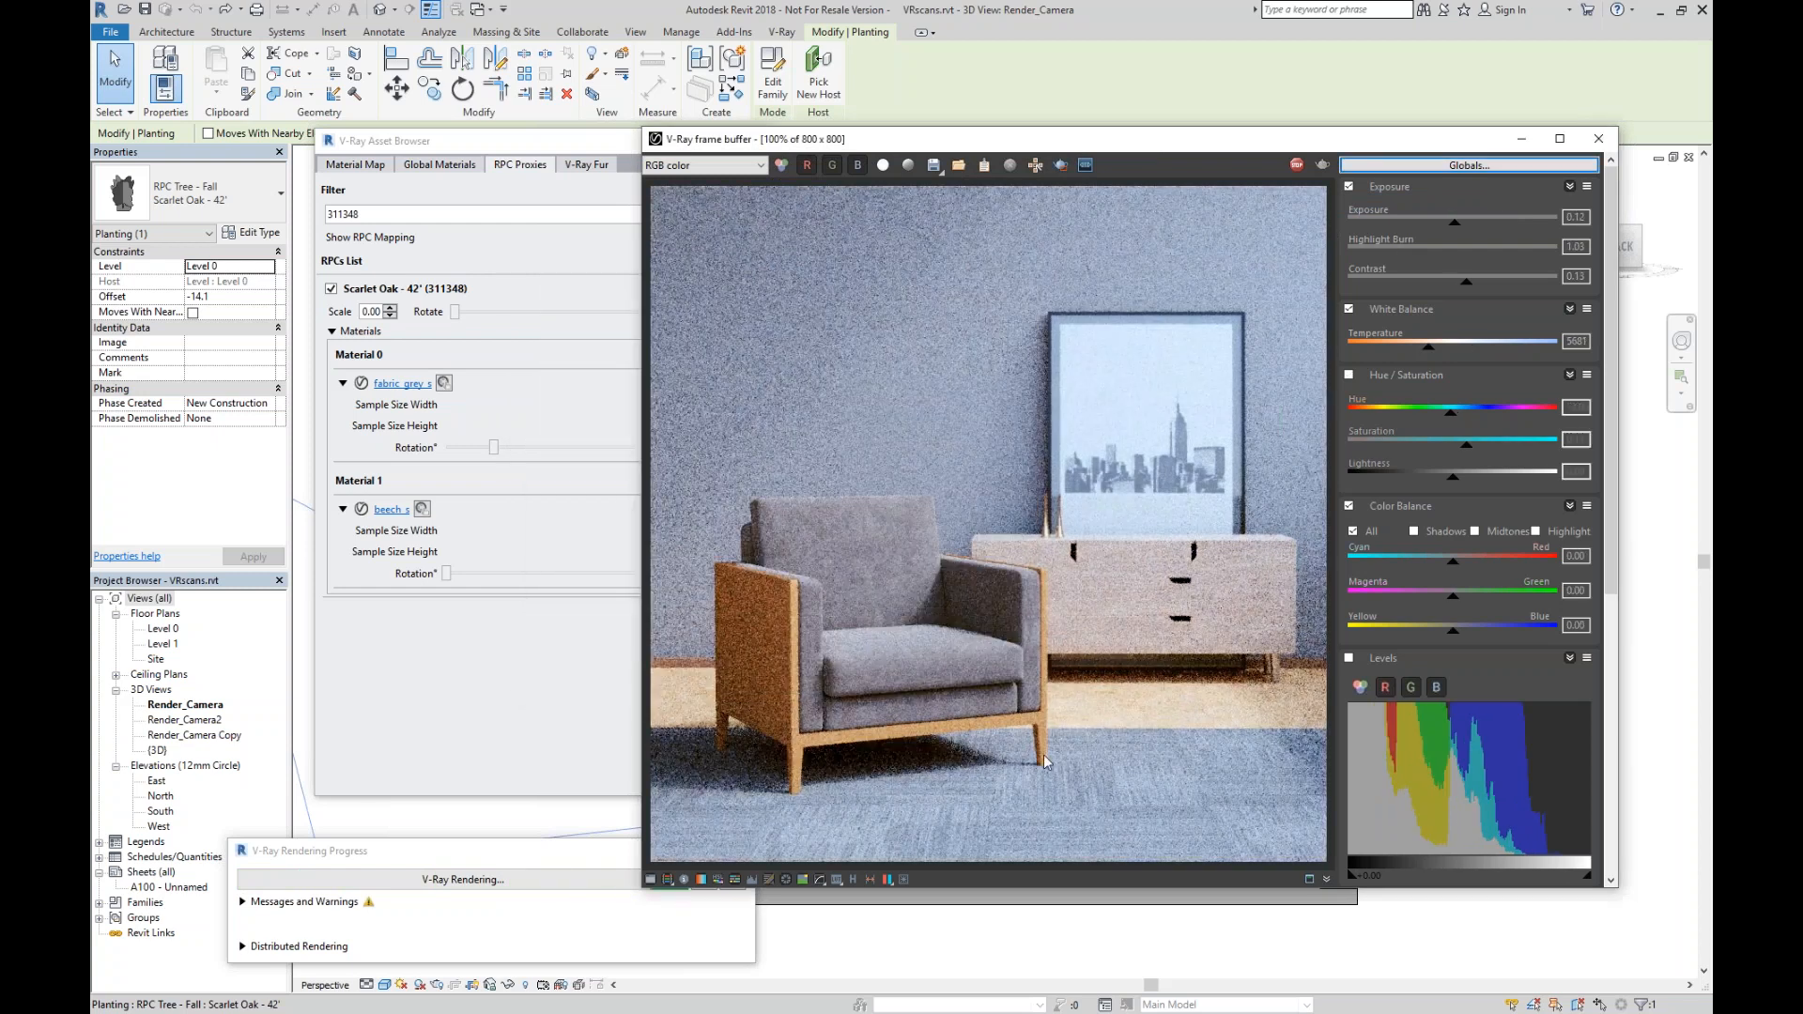
pyautogui.click(650, 880)
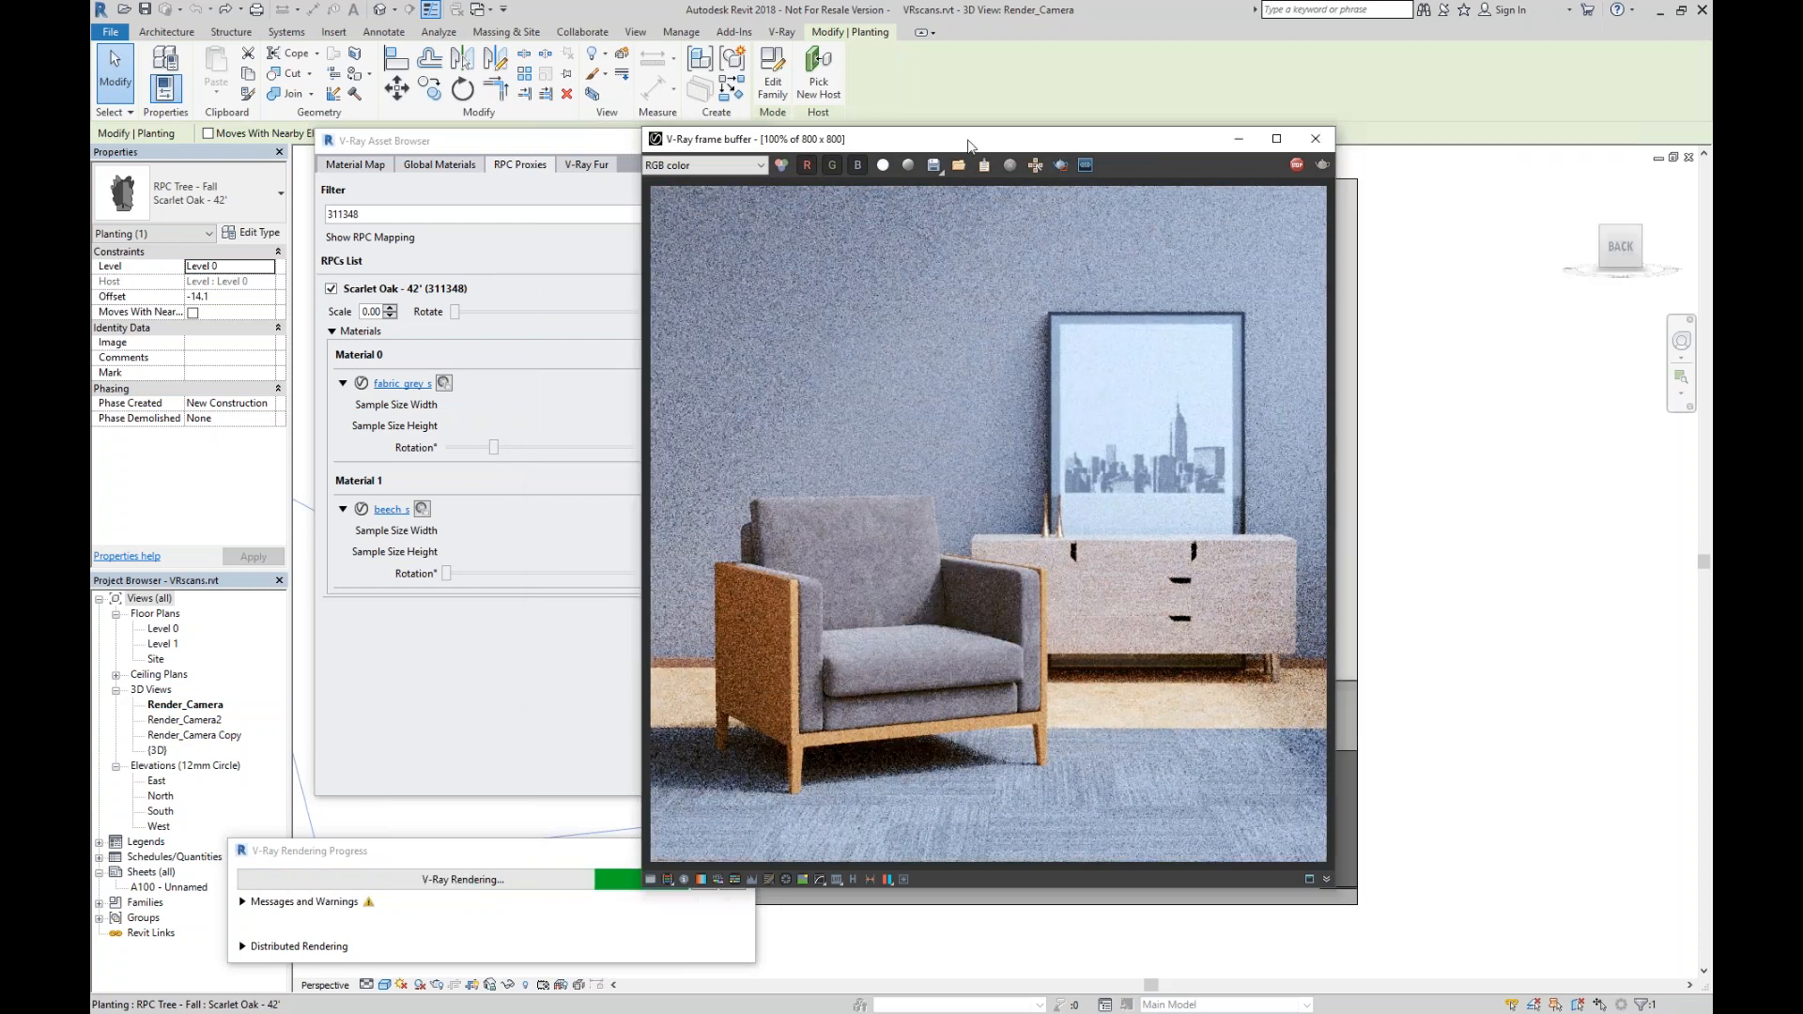
pyautogui.moveTo(970, 145); pyautogui.dragTo(1158, 146)
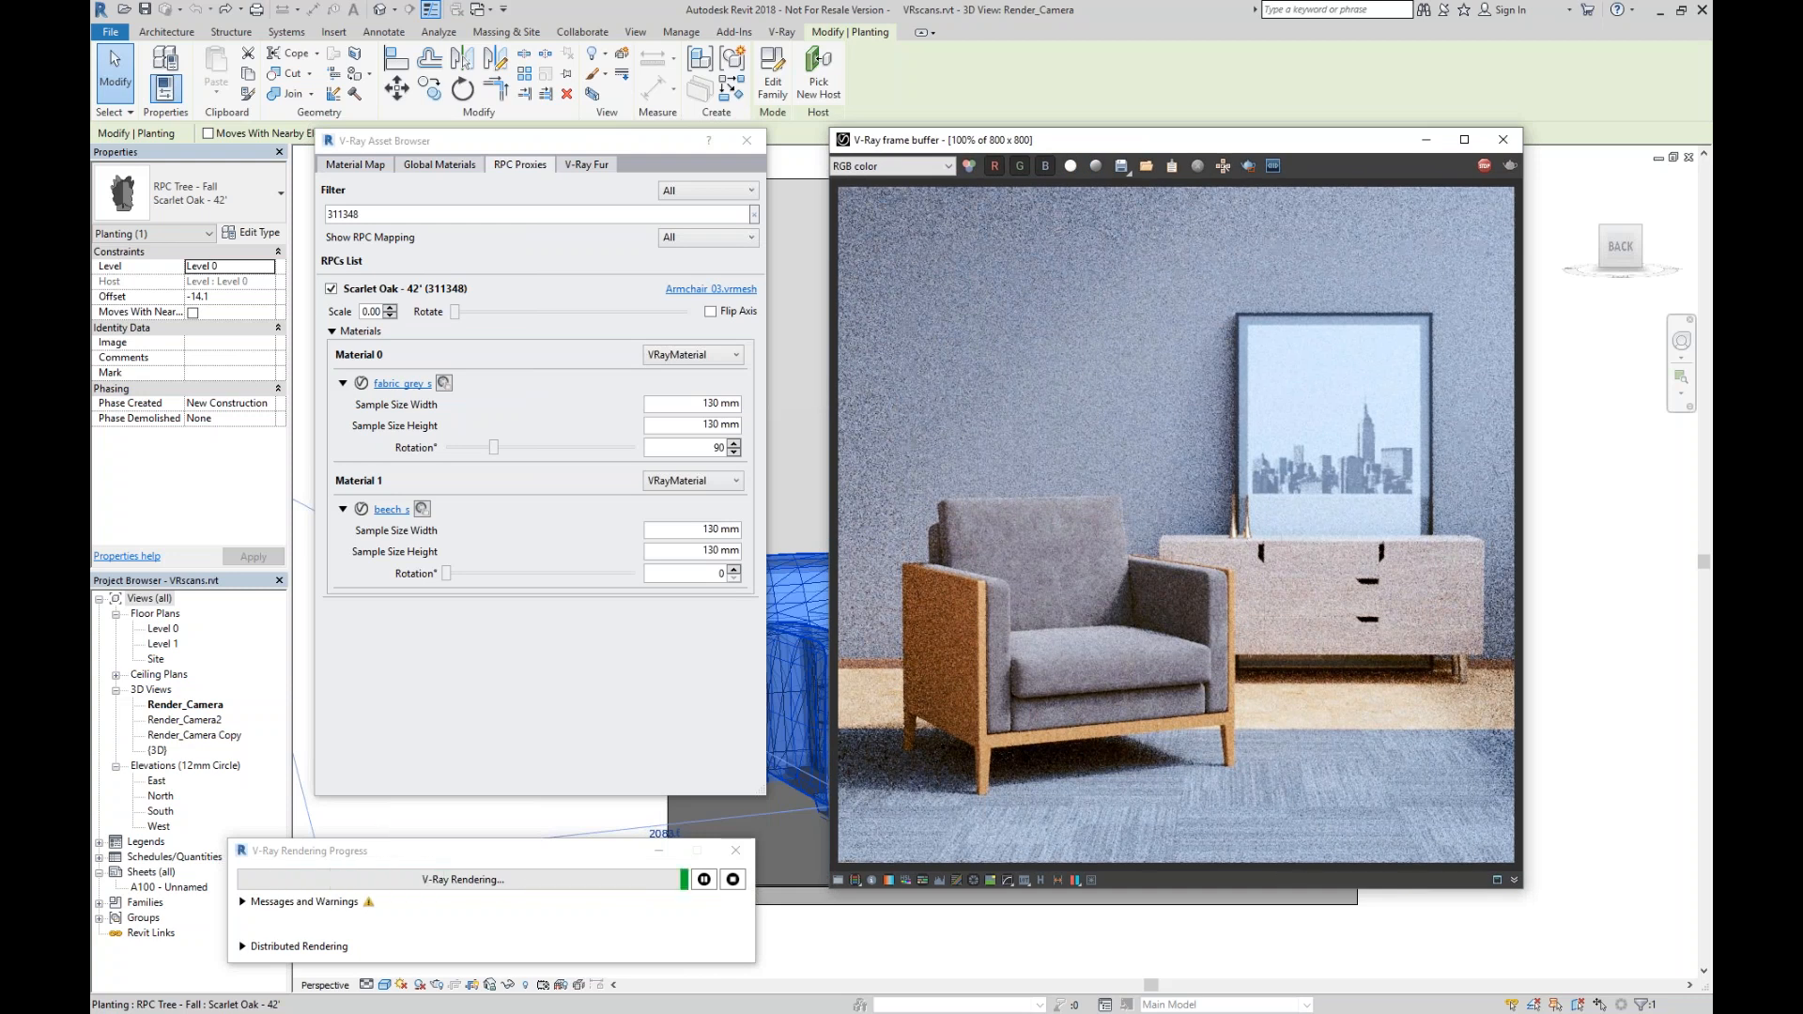
# Bring up the VRscans folder window, stop the interactive render and close the frame buffer.
pyautogui.hotkey('alt', 'Tab')
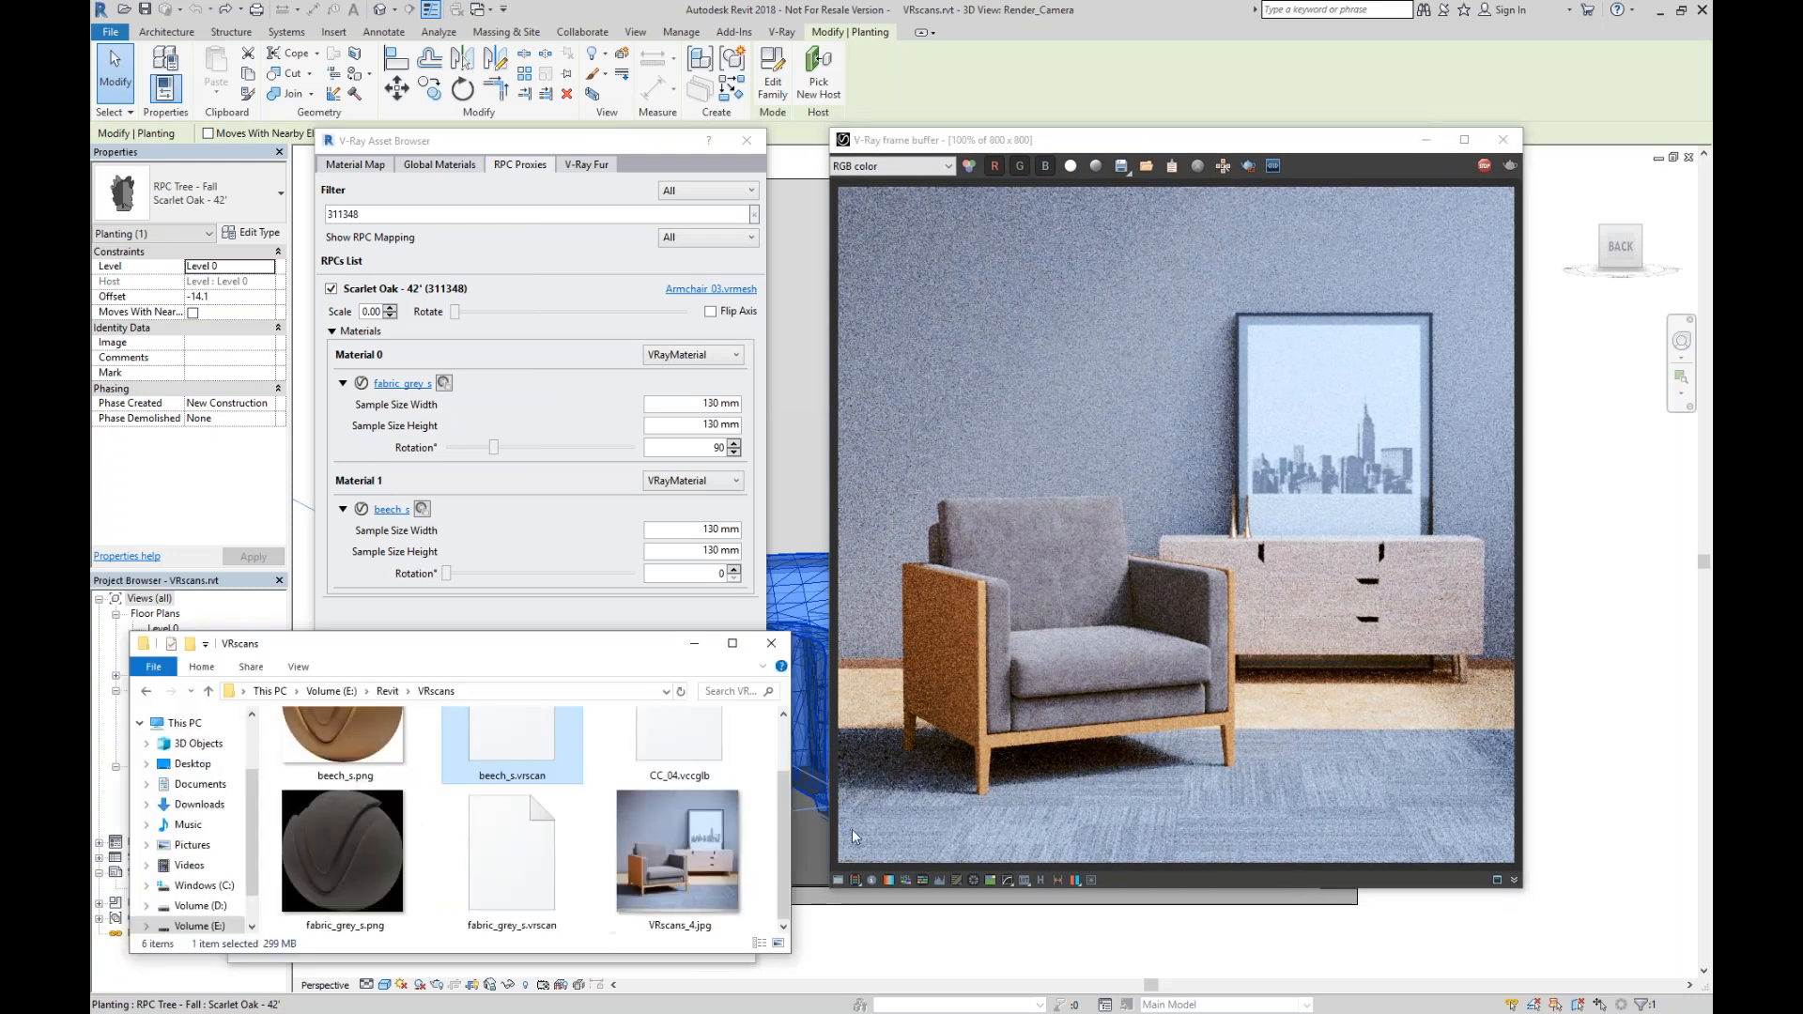
pyautogui.click(1484, 167)
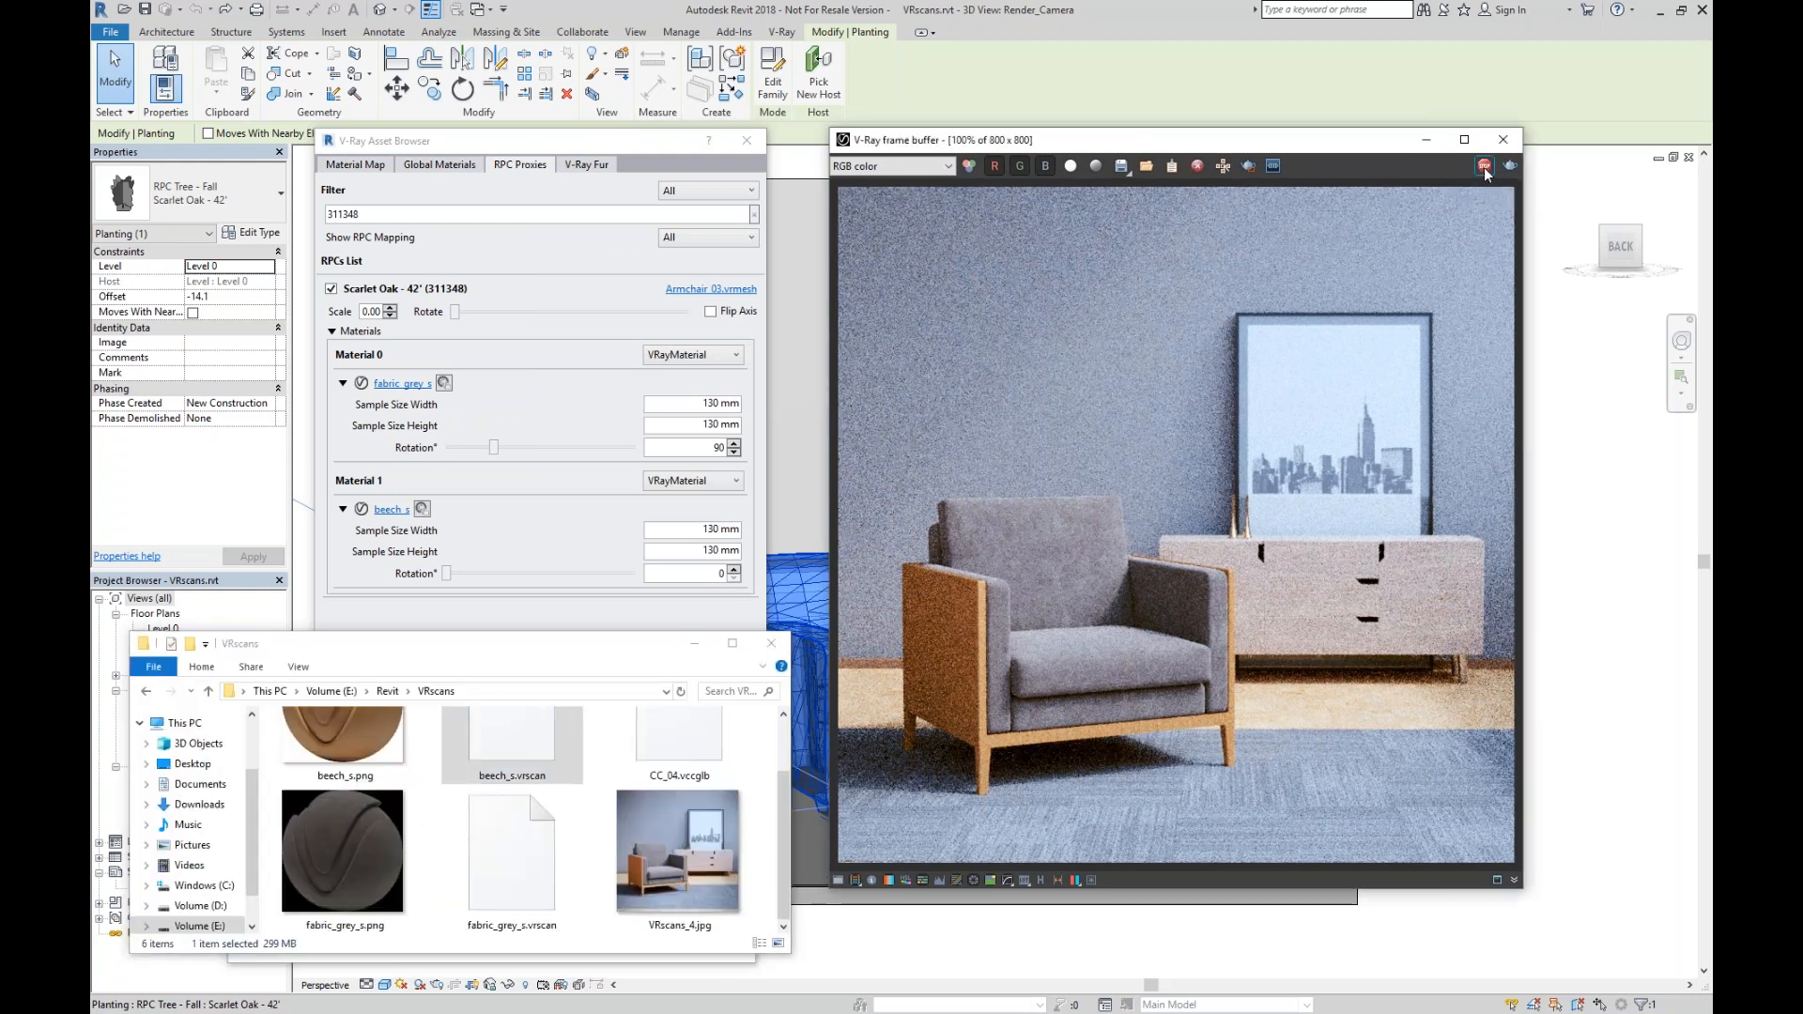
pyautogui.click(1502, 139)
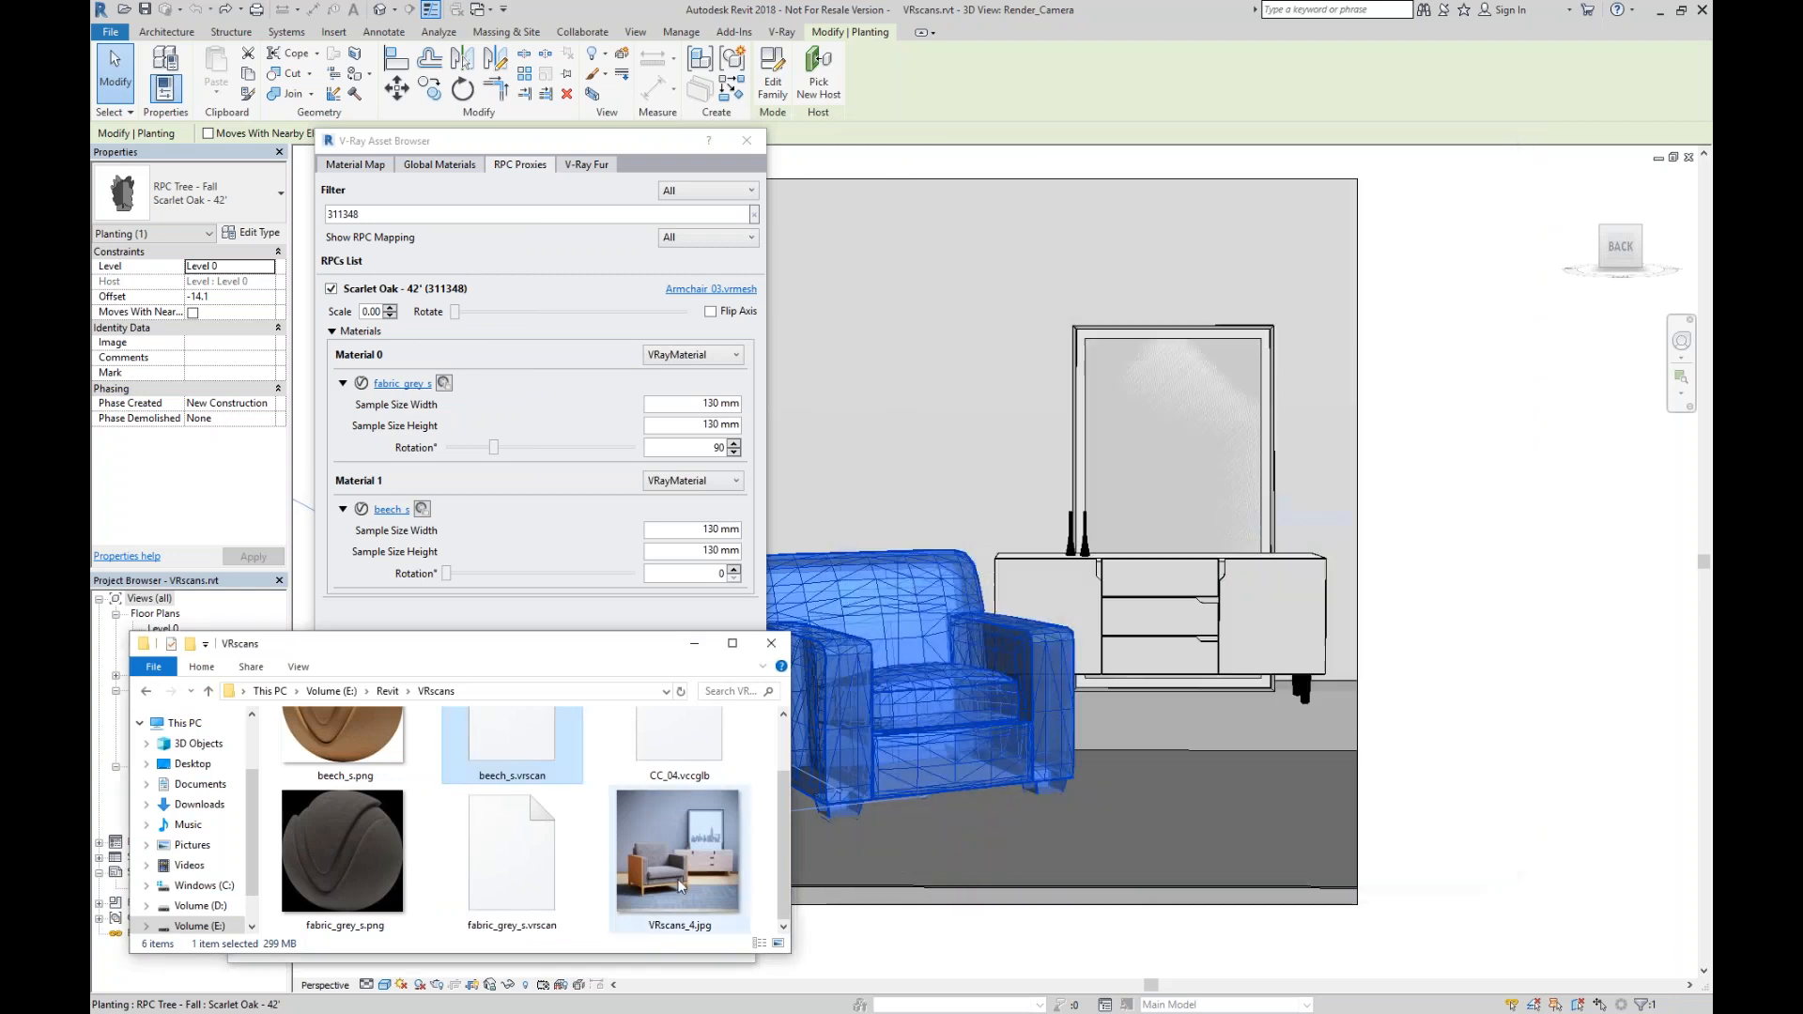
# View the finished render VRscans_4.jpg in a maximized window, then close it along with the VRscans folder and the Asset Browser.
pyautogui.click(681, 899)
pyautogui.doubleClick(680, 897)
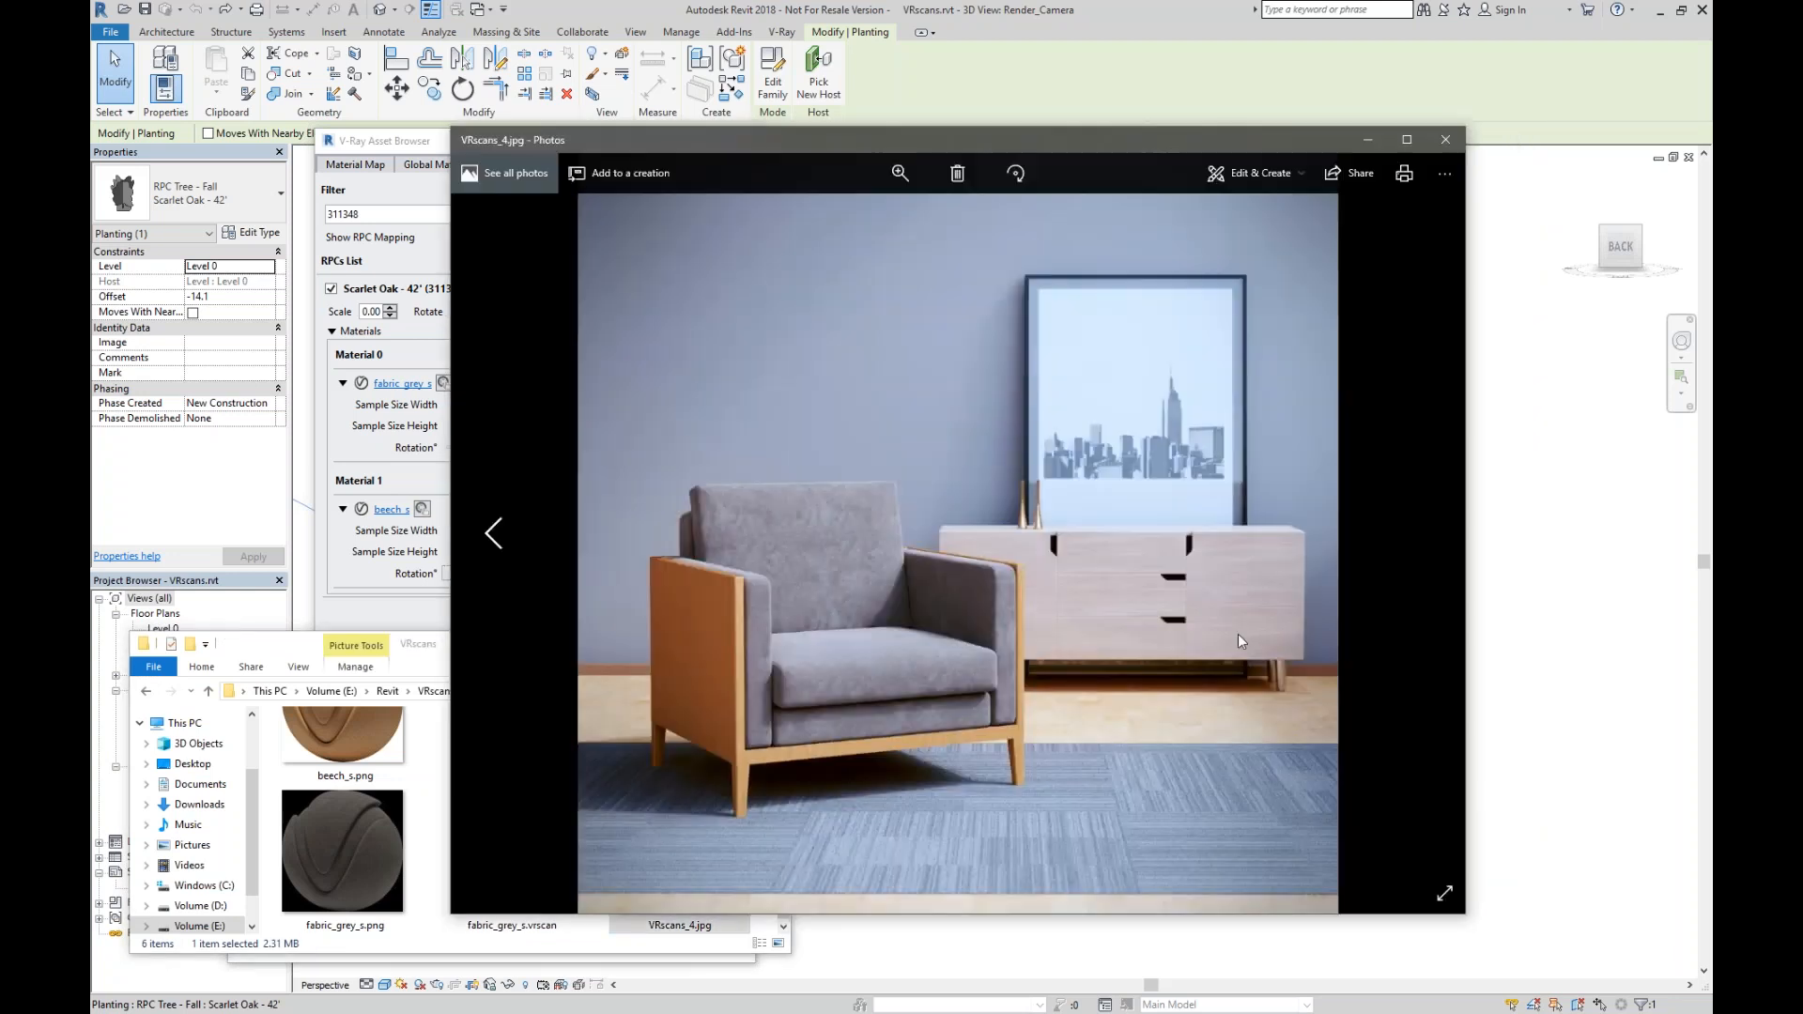
pyautogui.click(1407, 143)
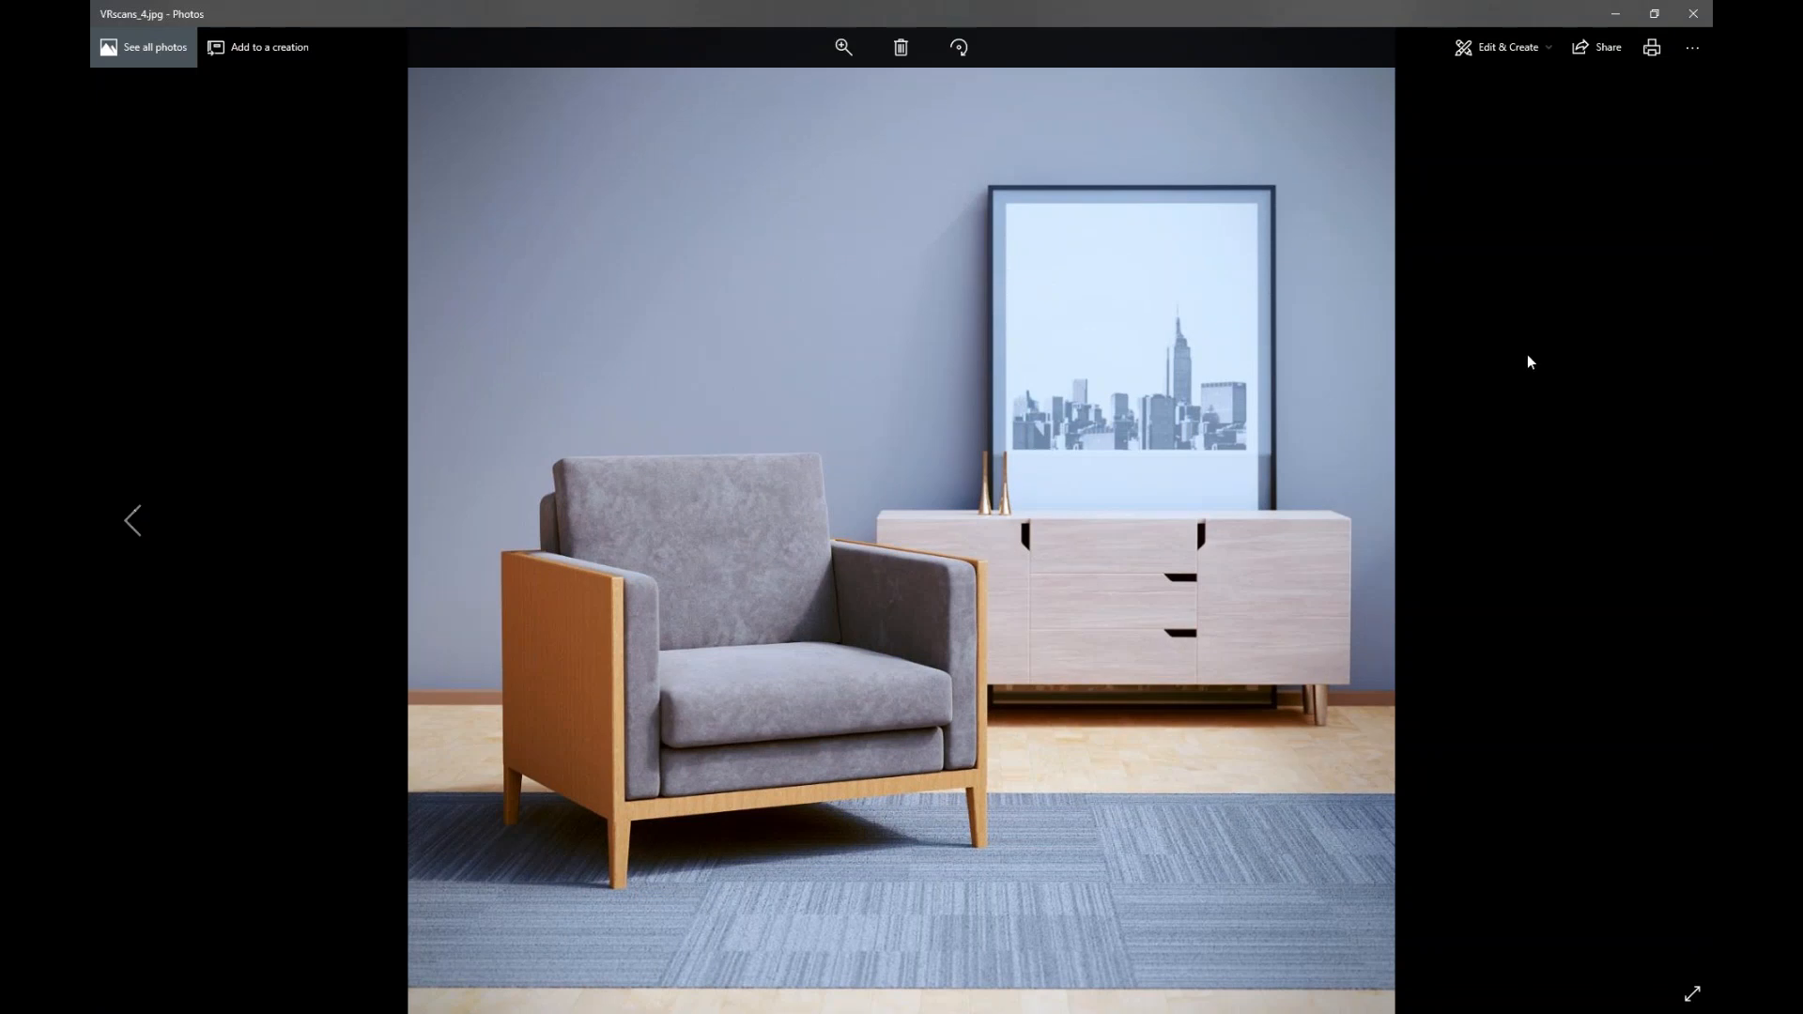
pyautogui.click(1702, 12)
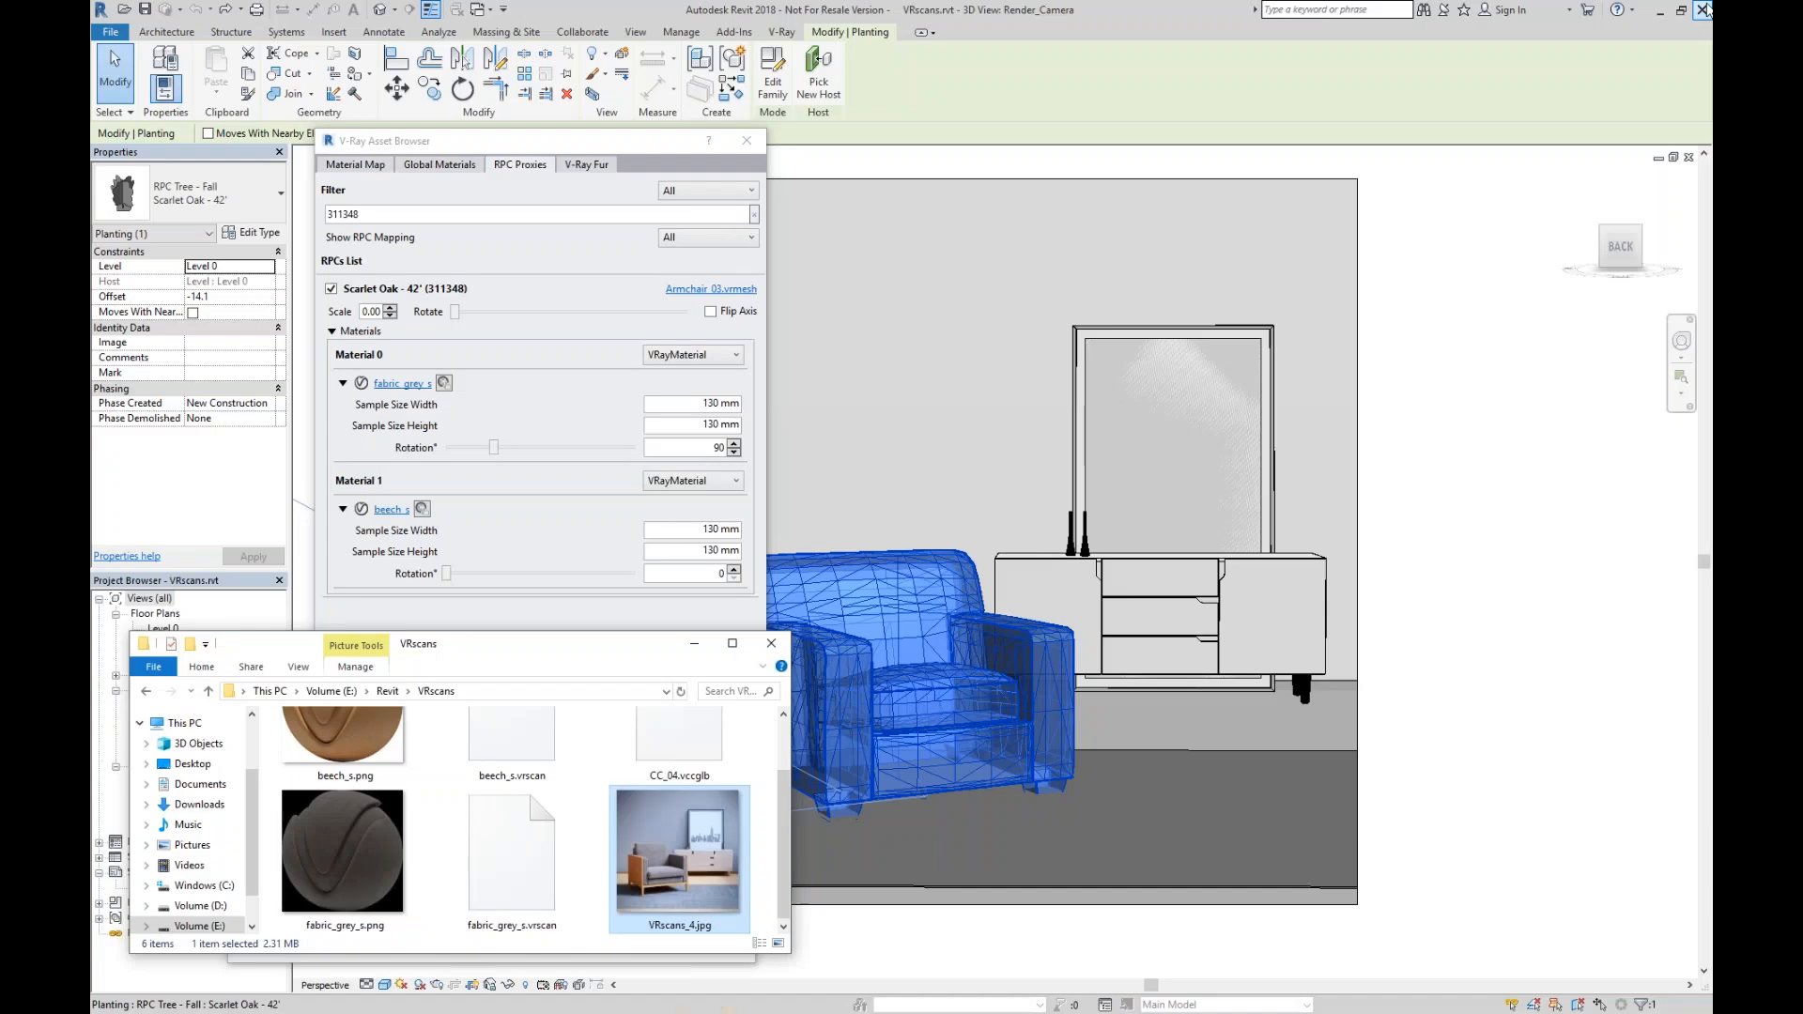
pyautogui.click(770, 643)
pyautogui.click(747, 142)
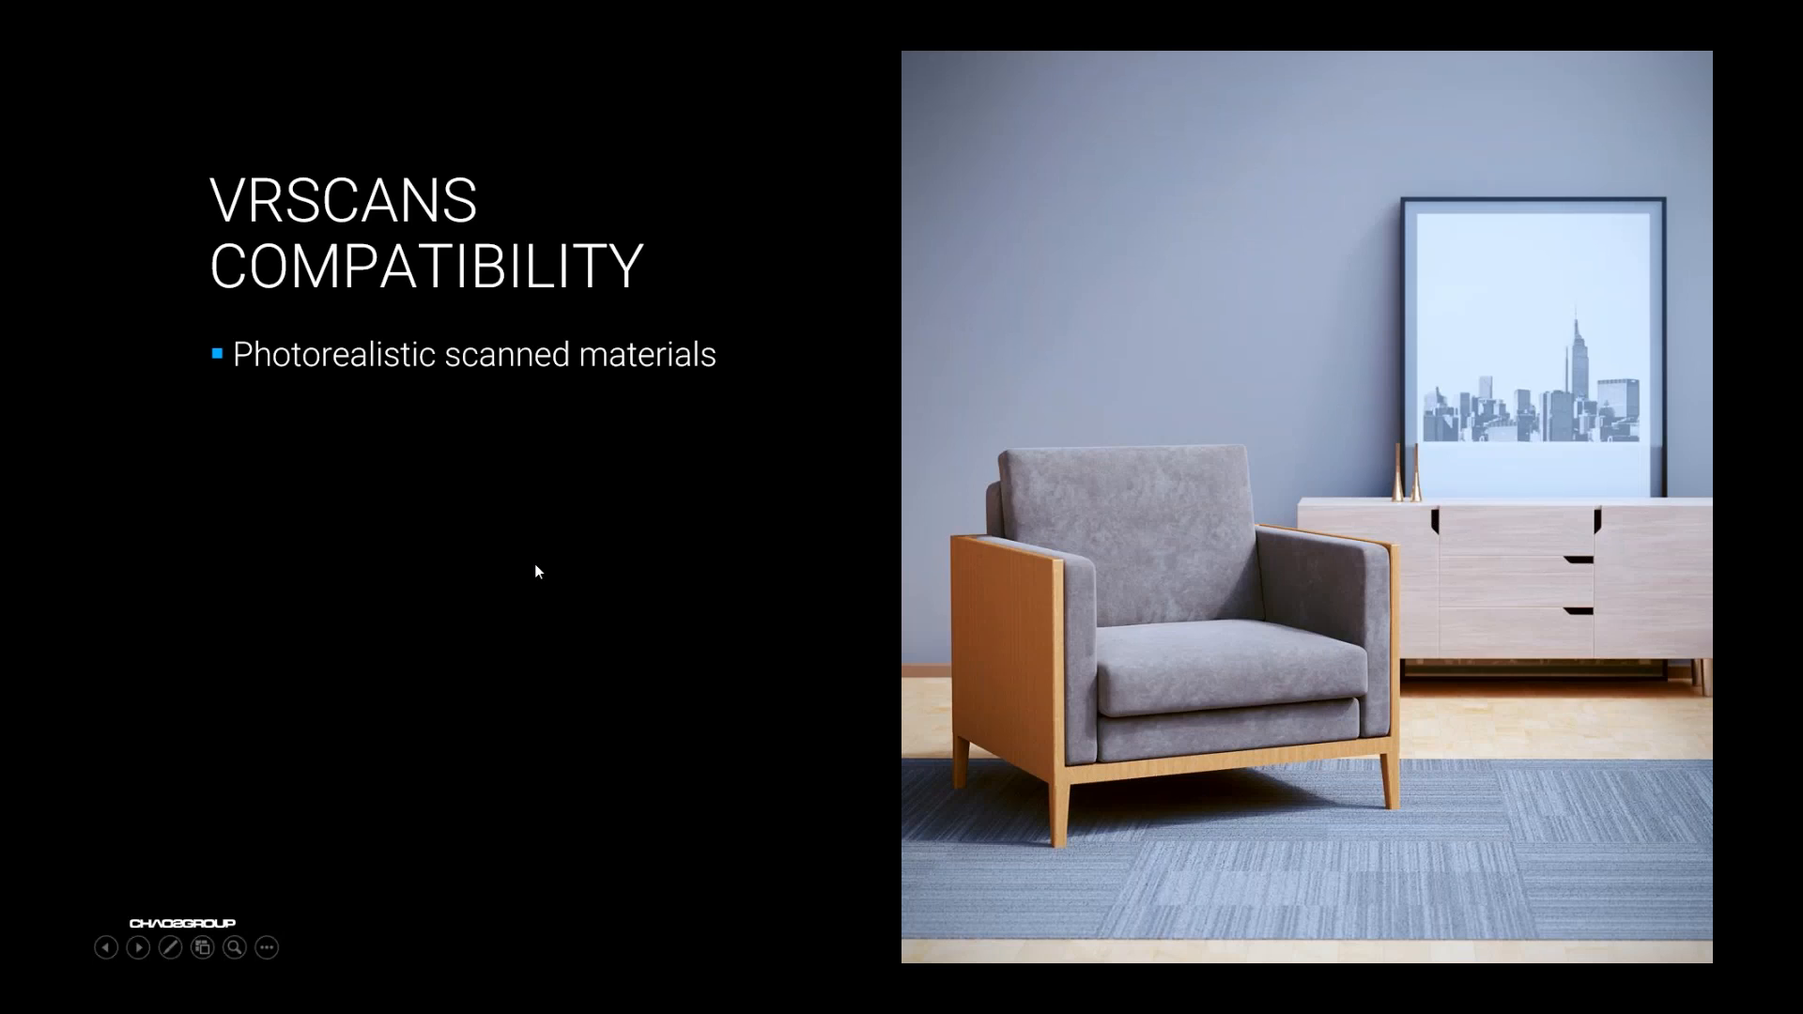
# Advance the slideshow past the V-Ray Cloud slide and play the embedded video of the Revit house model.
pyautogui.click(537, 569)
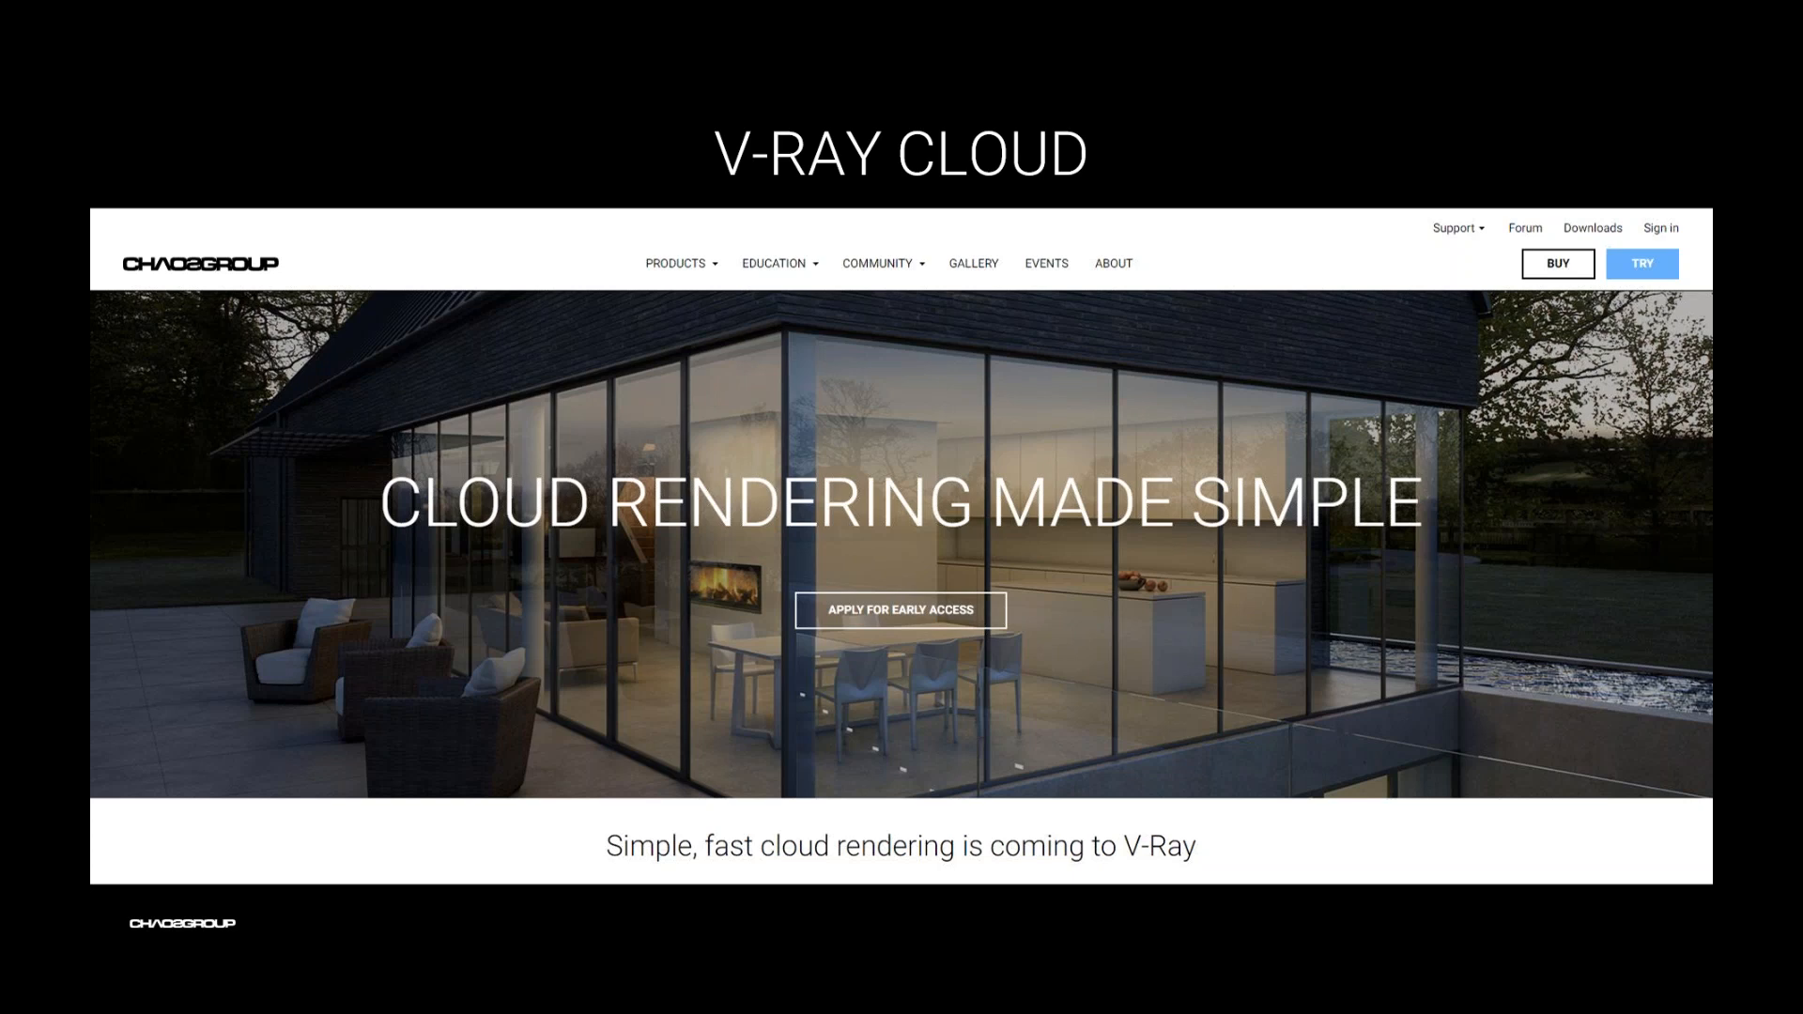
pyautogui.press('Right')
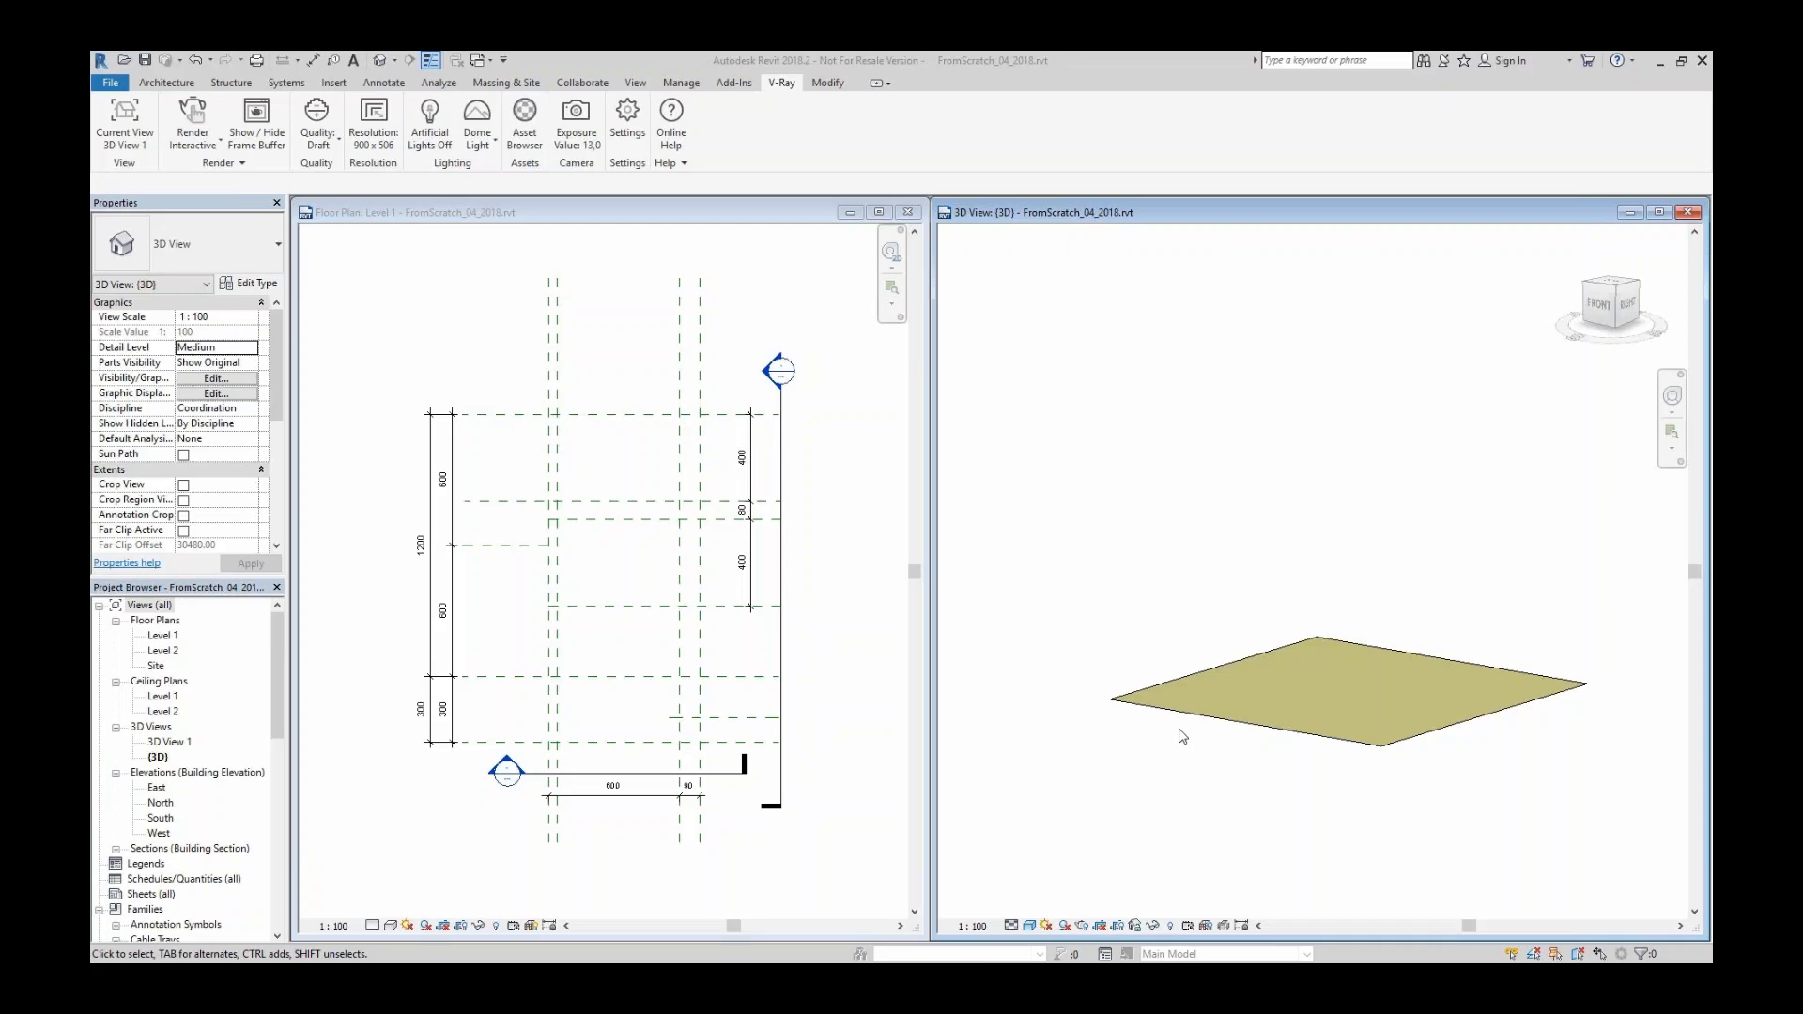
pyautogui.moveTo(334, 942)
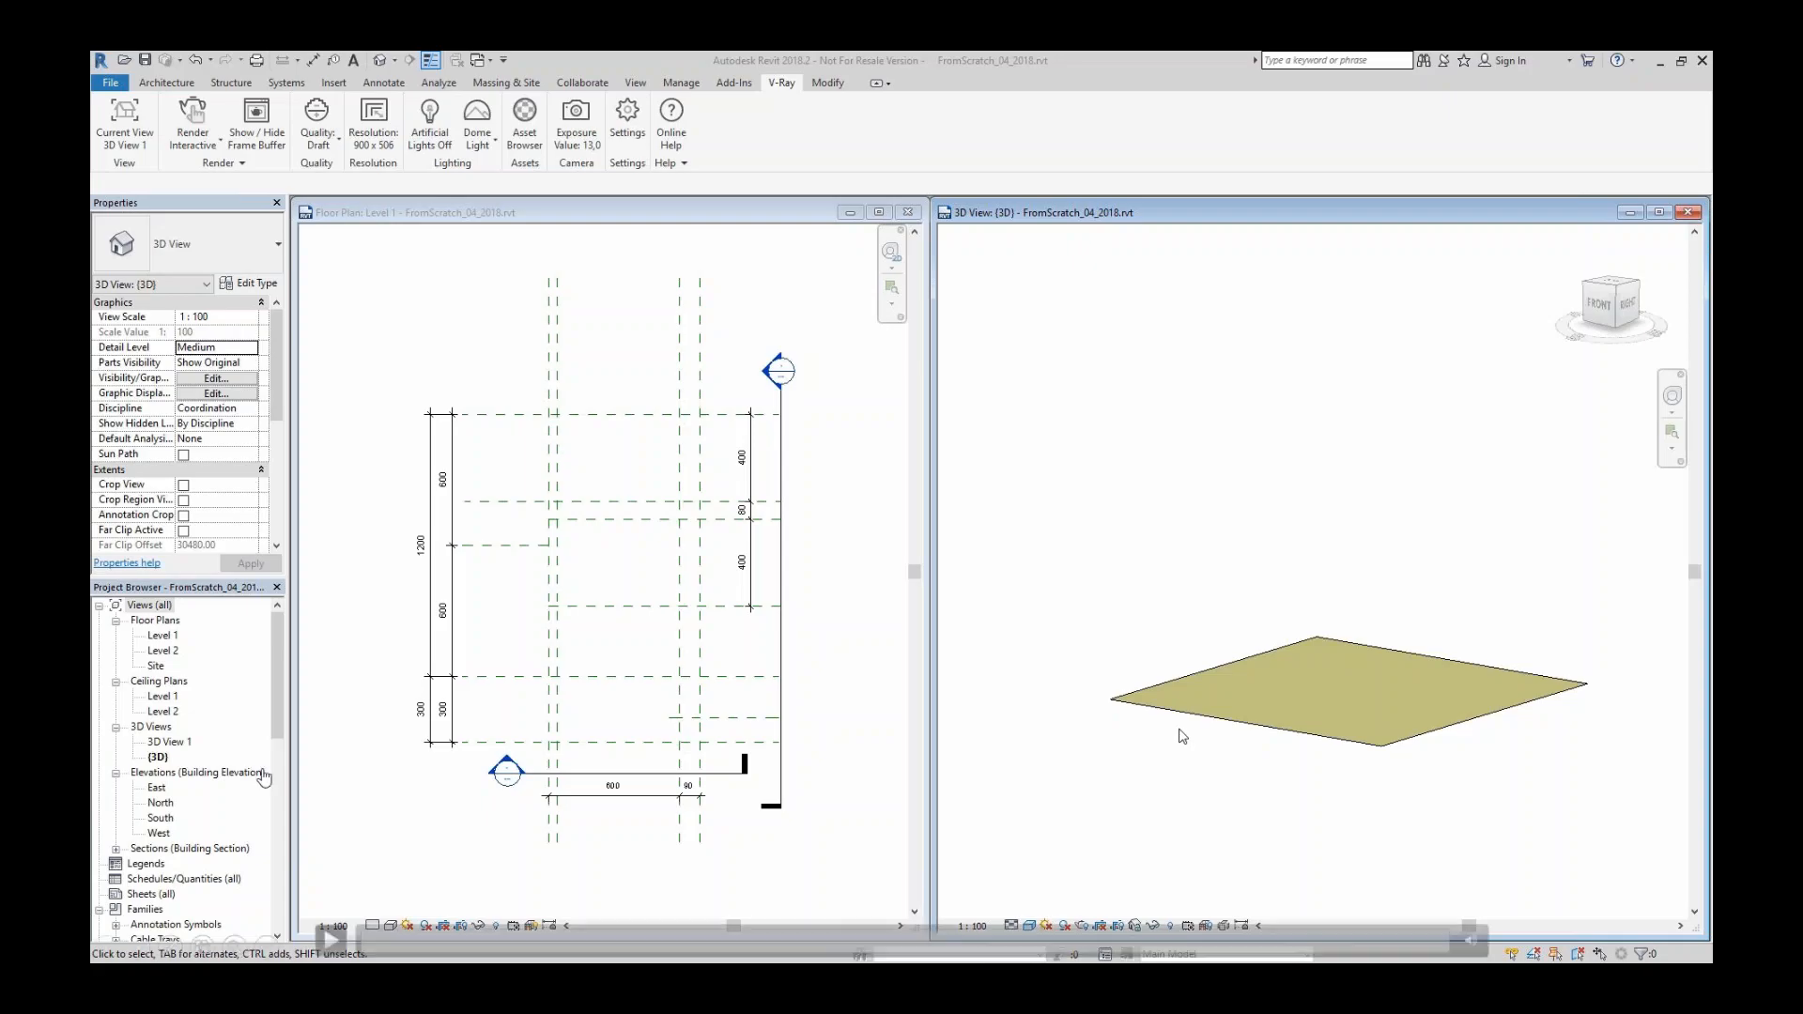
pyautogui.click(333, 942)
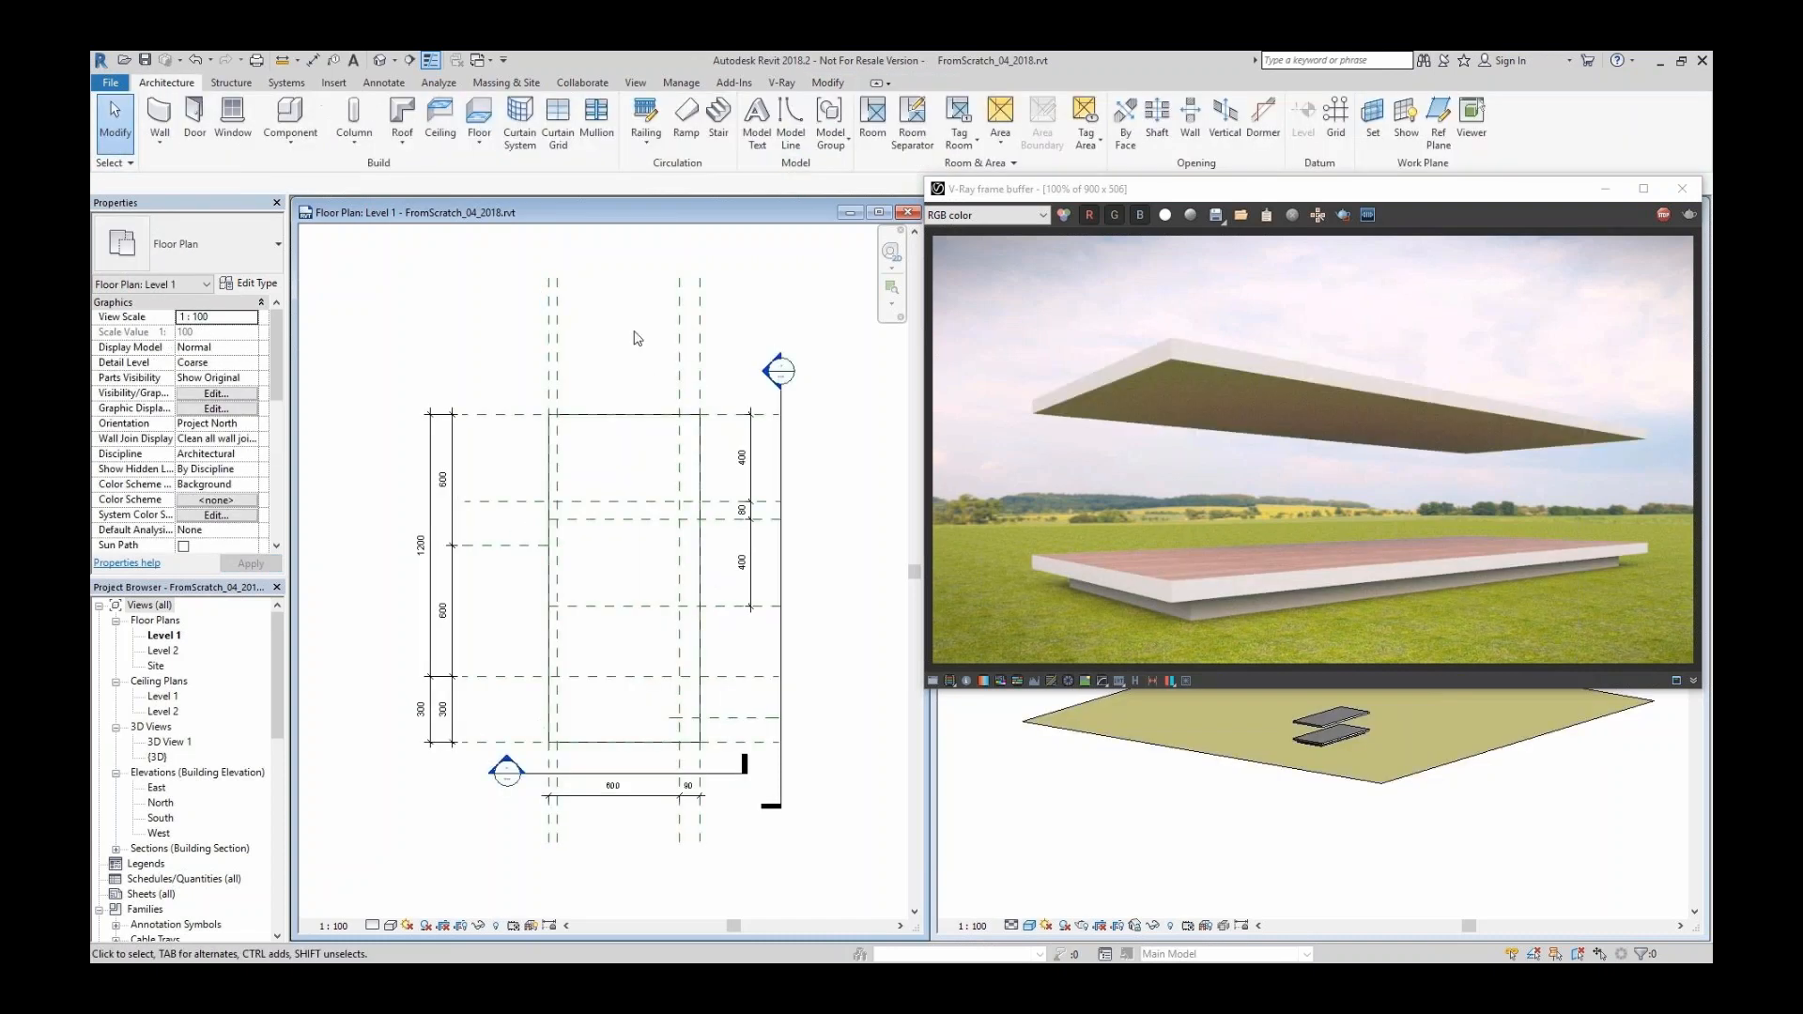
# Add walls along the slab's long outer side and its upper end in the Level 1 plan, aligned to the reference planes.
pyautogui.click(252, 249)
pyautogui.click(165, 403)
pyautogui.click(523, 413)
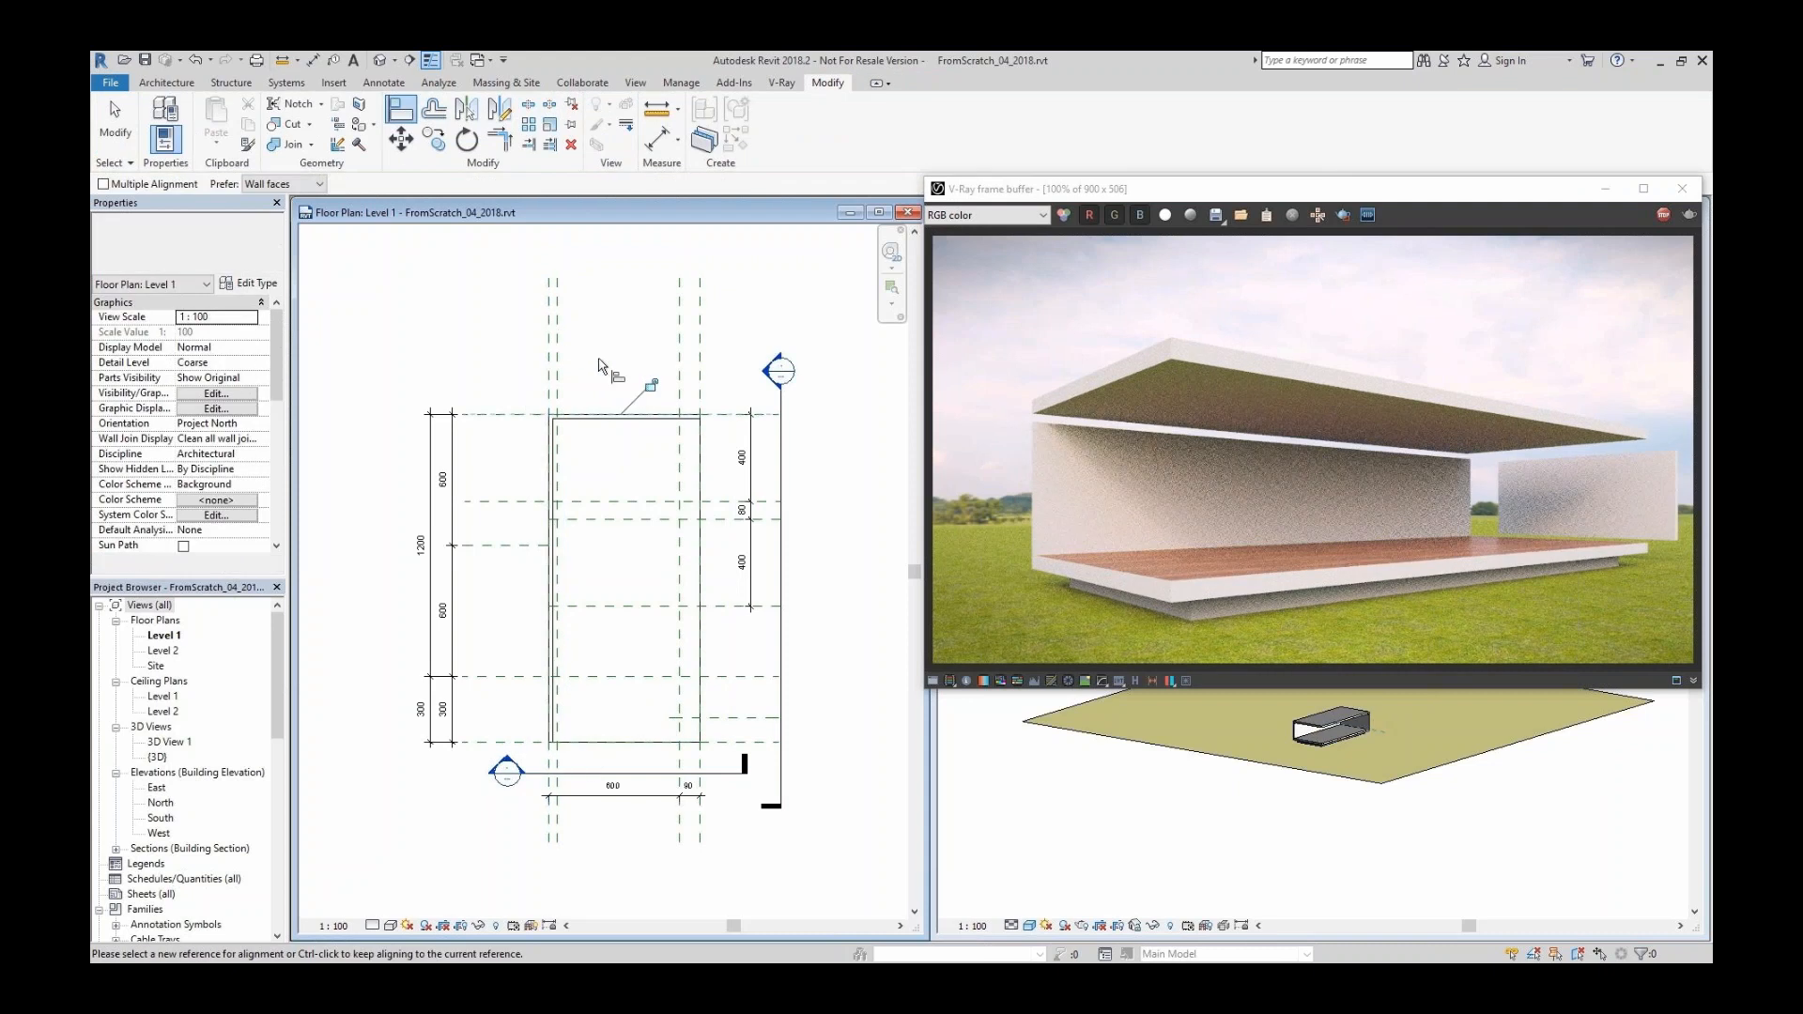
# Enclose the upper room in the Level 1 plan with a side wall and a cross wall, trimmed together and aligned to the reference planes.
pyautogui.scroll(5, 1315, 721)
pyautogui.click(1314, 721)
pyautogui.click(937, 793)
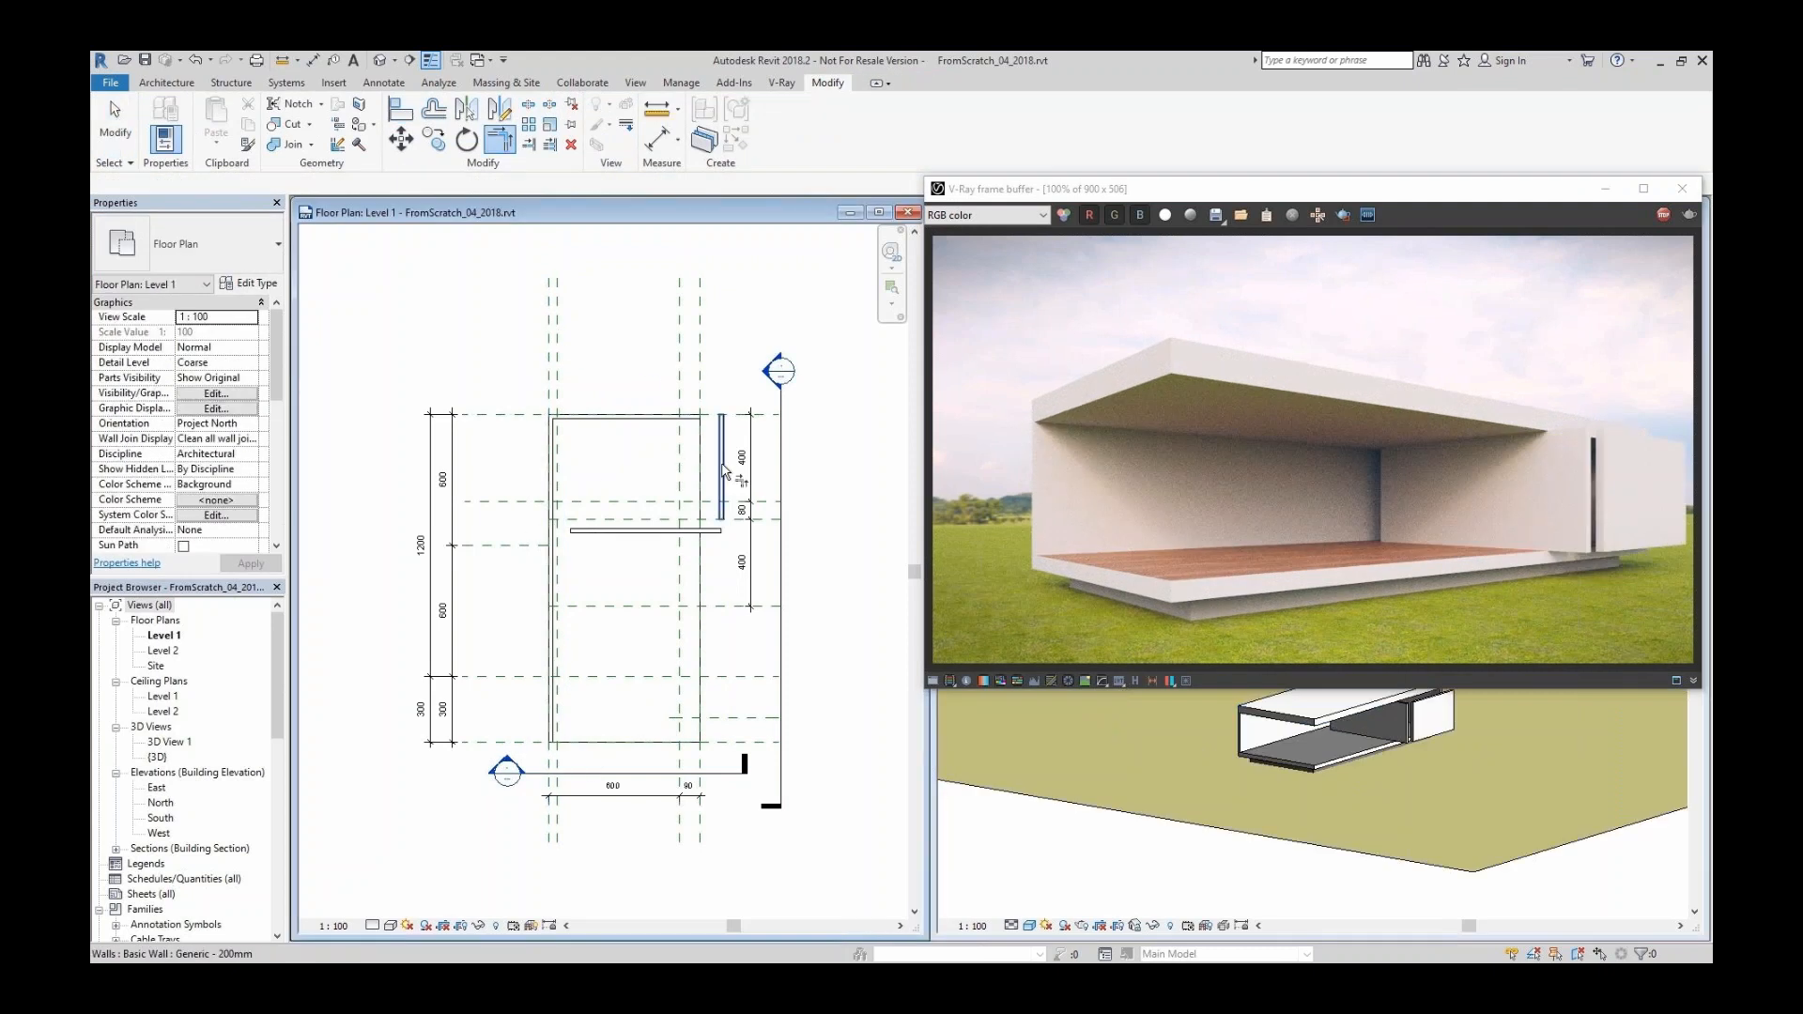
pyautogui.press('a')
pyautogui.press('l')
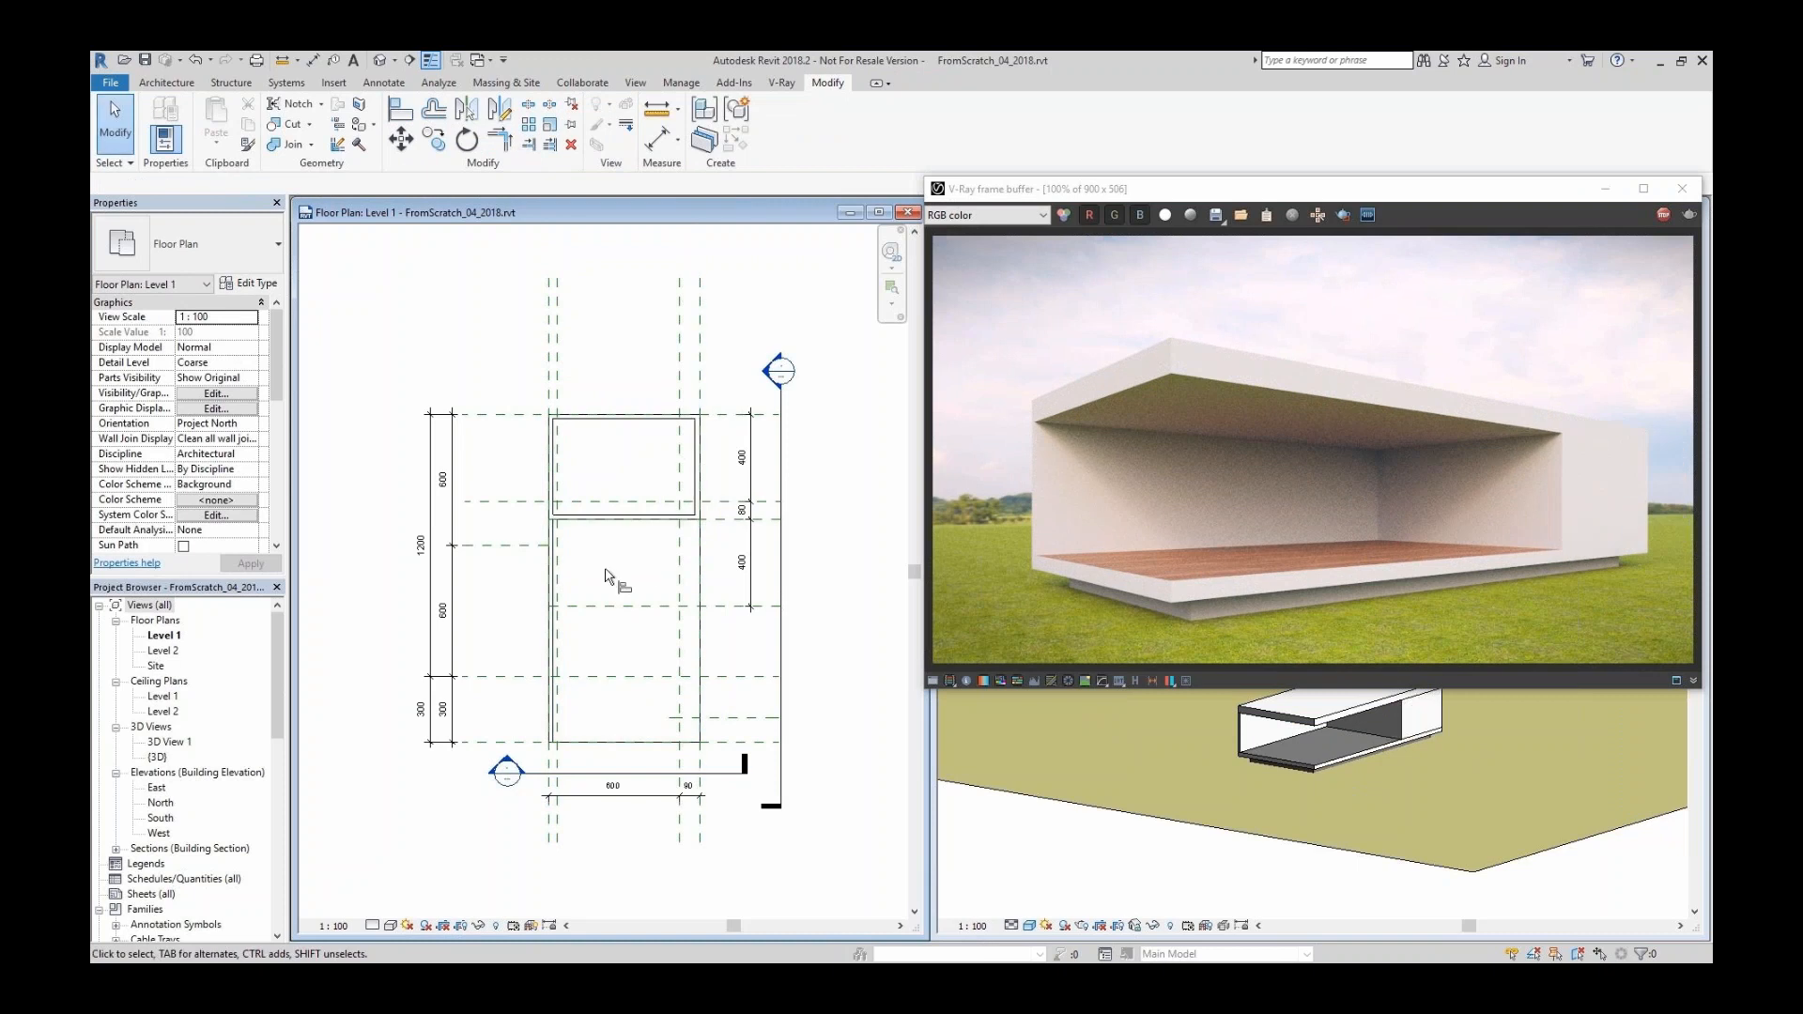
# Draw two Generic - 200mm walls enclosing the room below the cross wall in the Level 1 plan, and align them to the reference planes.
pyautogui.press('w')
pyautogui.press('a')
pyautogui.scroll(3, 584, 674)
pyautogui.click(526, 666)
pyautogui.click(735, 657)
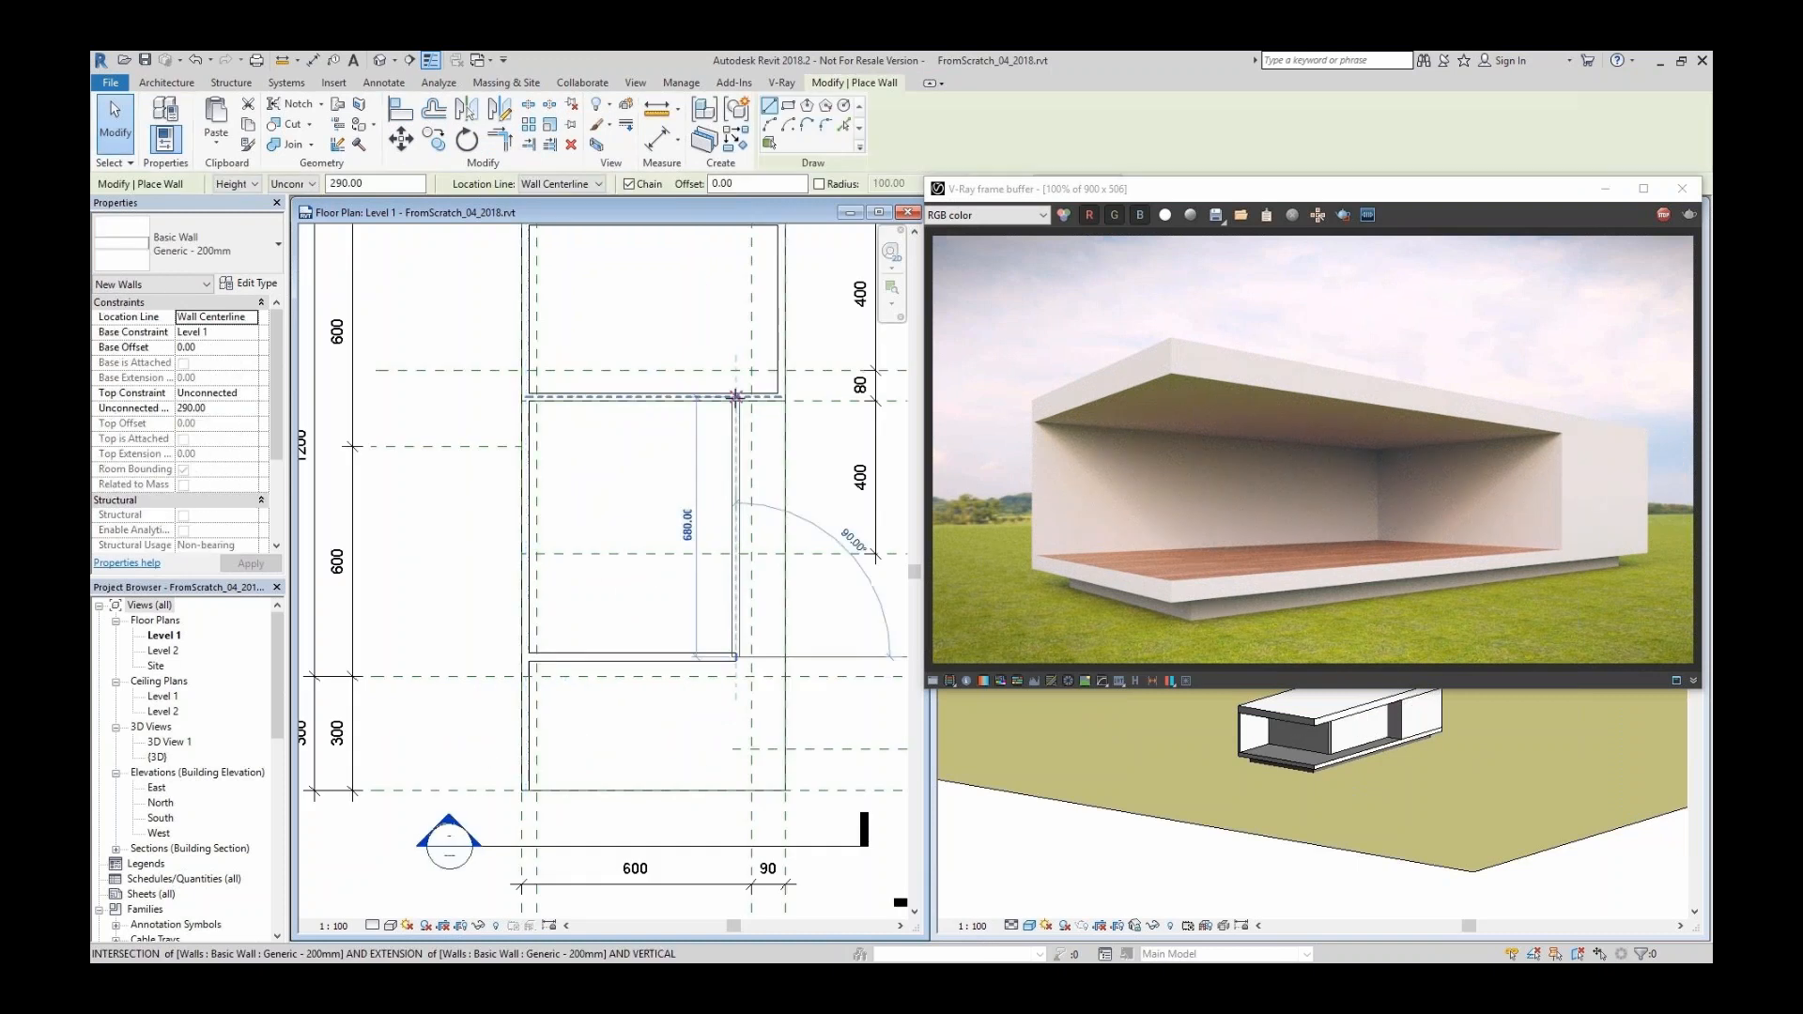
pyautogui.click(735, 398)
pyautogui.press('a')
pyautogui.press('l')
pyautogui.click(676, 676)
# Change the type of the lower room's two new walls to Curtain Wall.
pyautogui.click(632, 674)
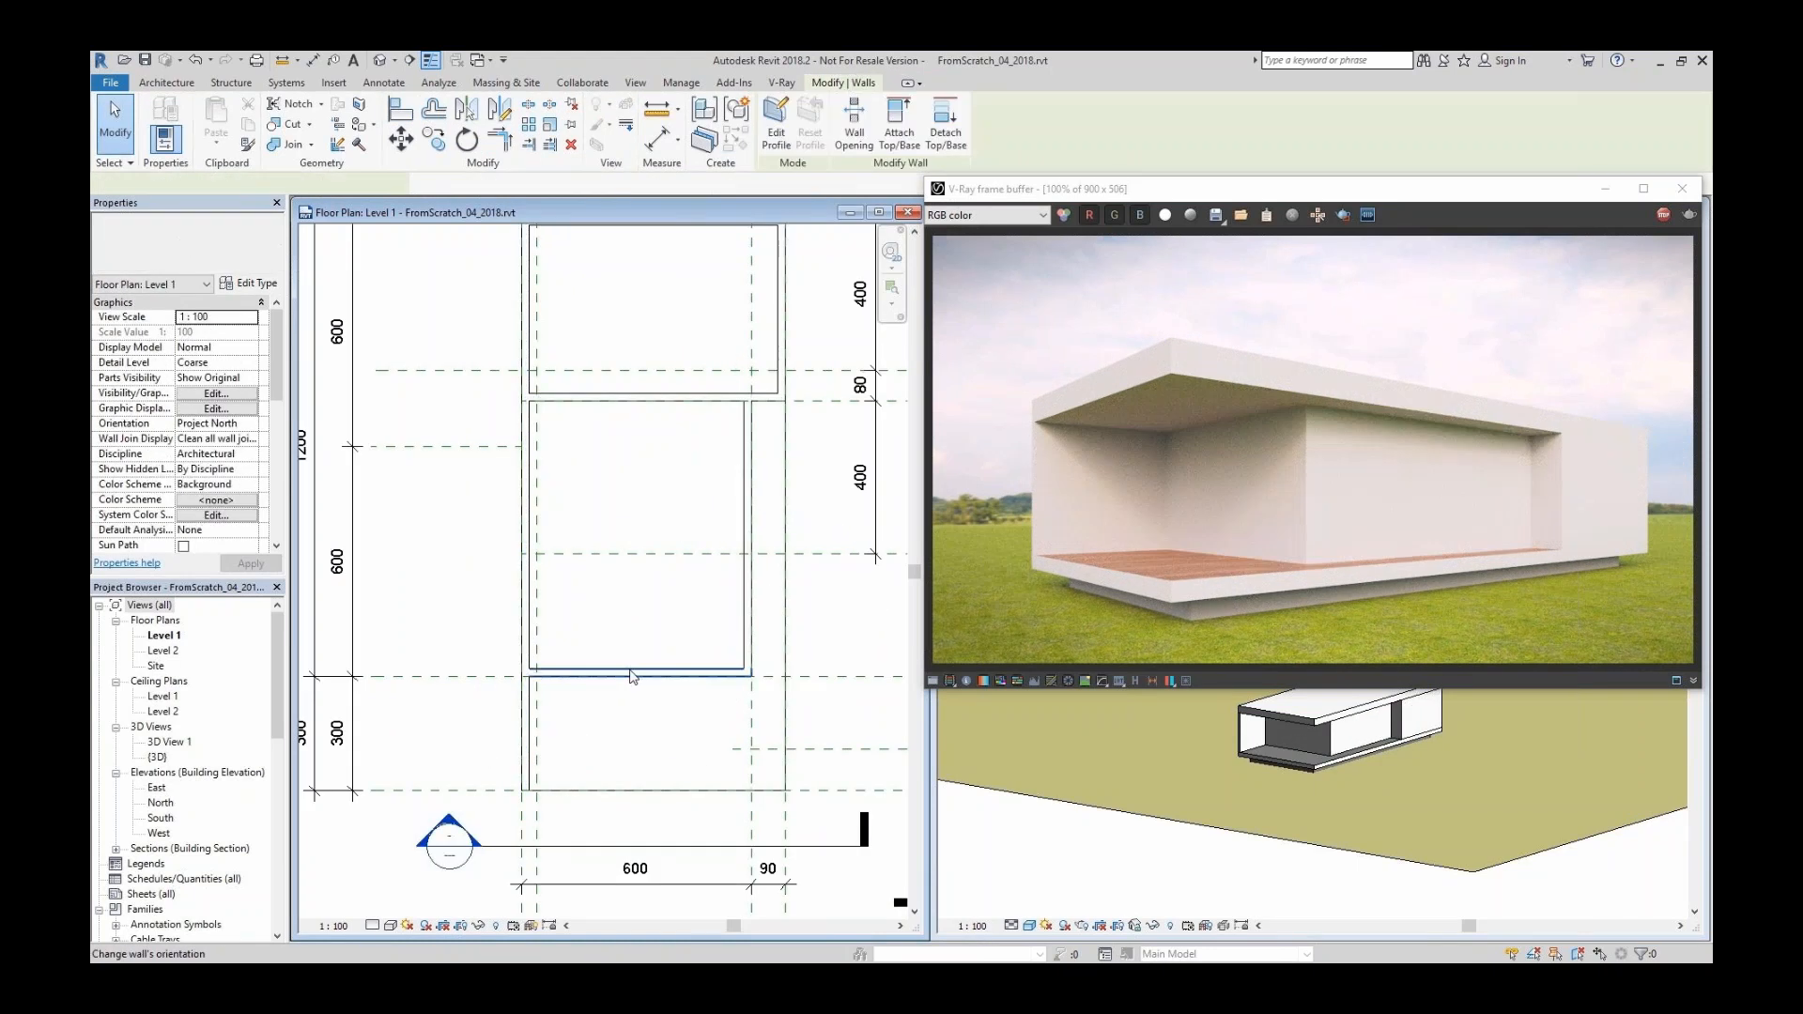
pyautogui.keyDown('ctrl'); pyautogui.click(747, 583); pyautogui.keyUp('ctrl')
pyautogui.click(206, 244)
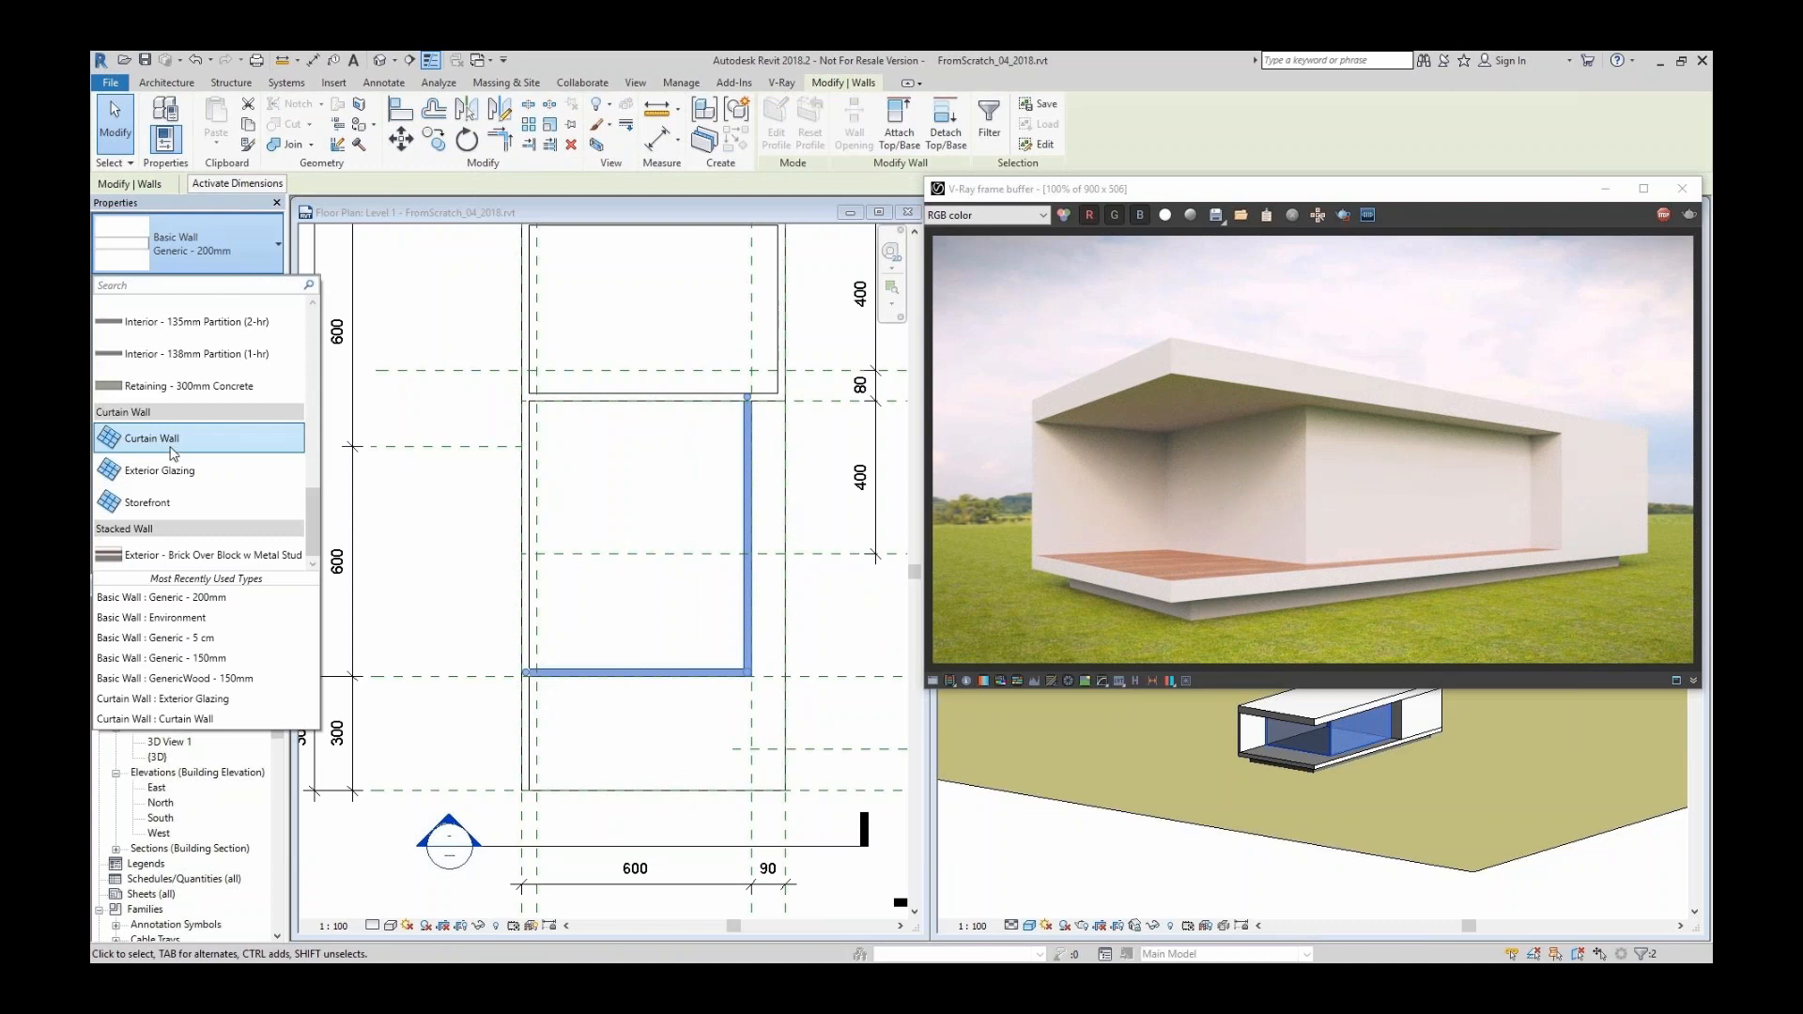
pyautogui.click(173, 439)
# Add short return walls at the ends of the terrace's side wall in the Level 1 plan, extended to meet it.
pyautogui.press('w')
pyautogui.press('a')
pyautogui.scroll(2, 483, 635)
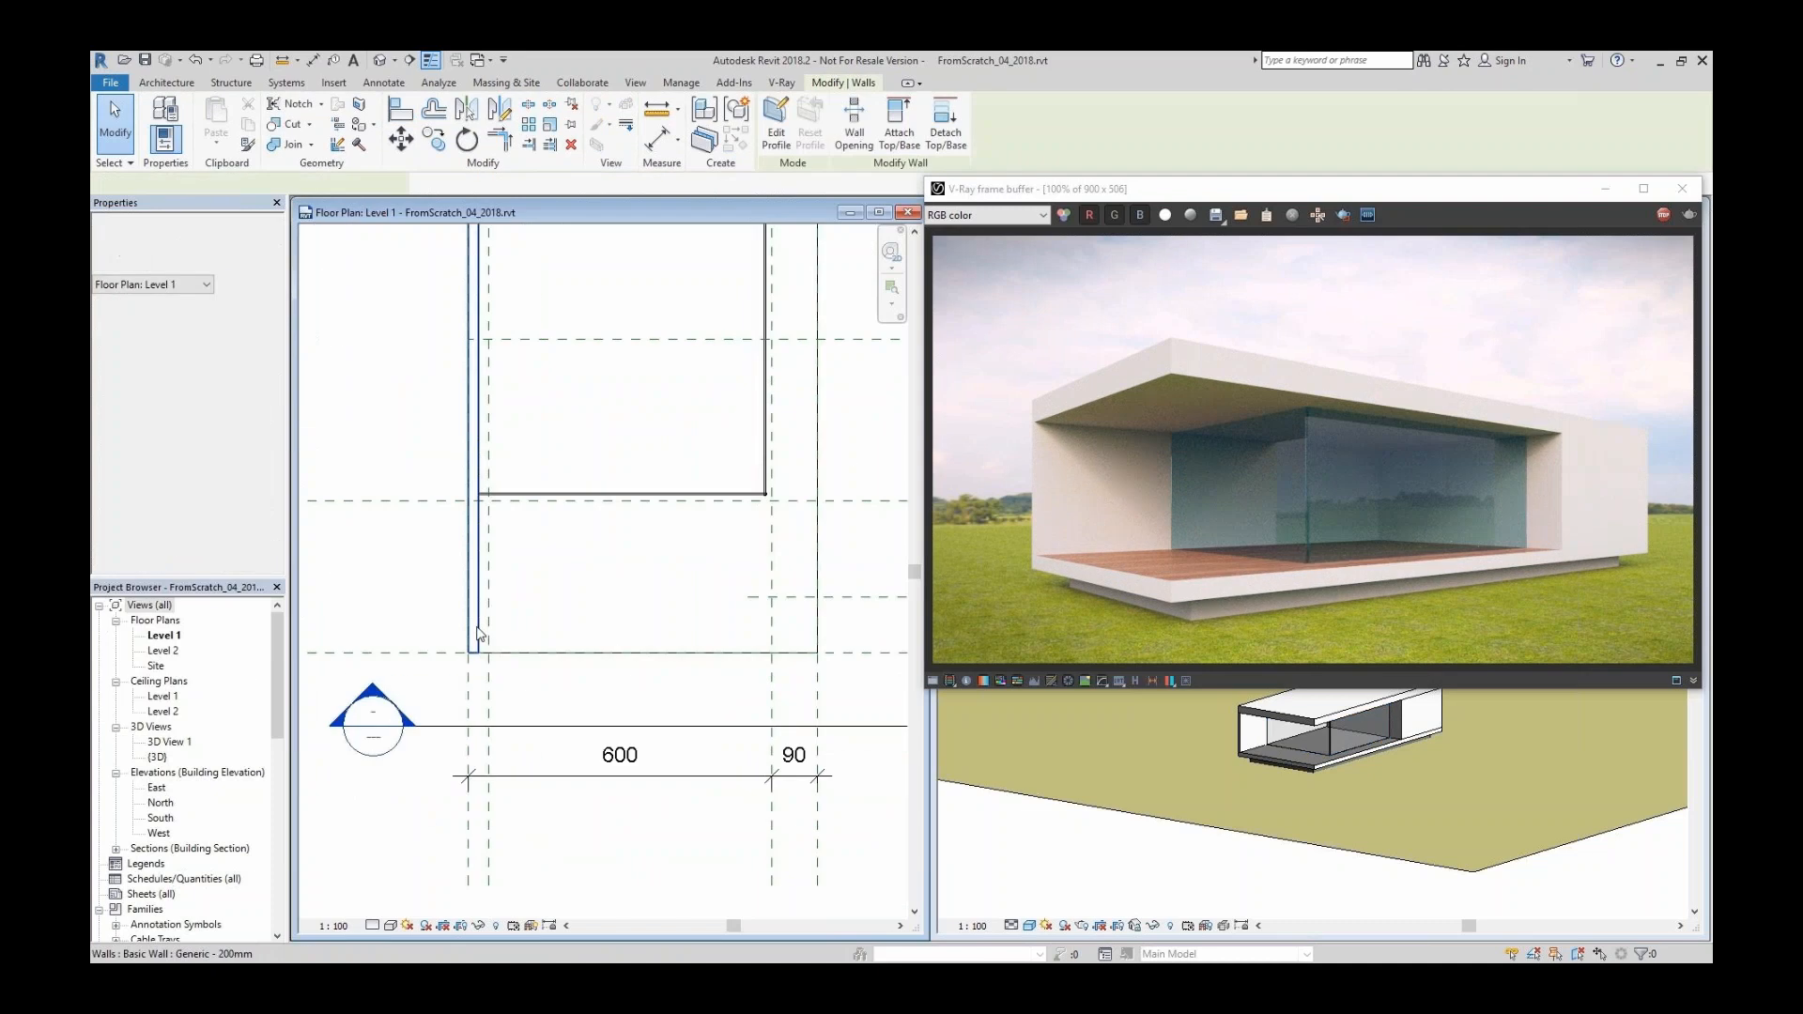
pyautogui.click(484, 633)
pyautogui.click(505, 634)
pyautogui.click(529, 145)
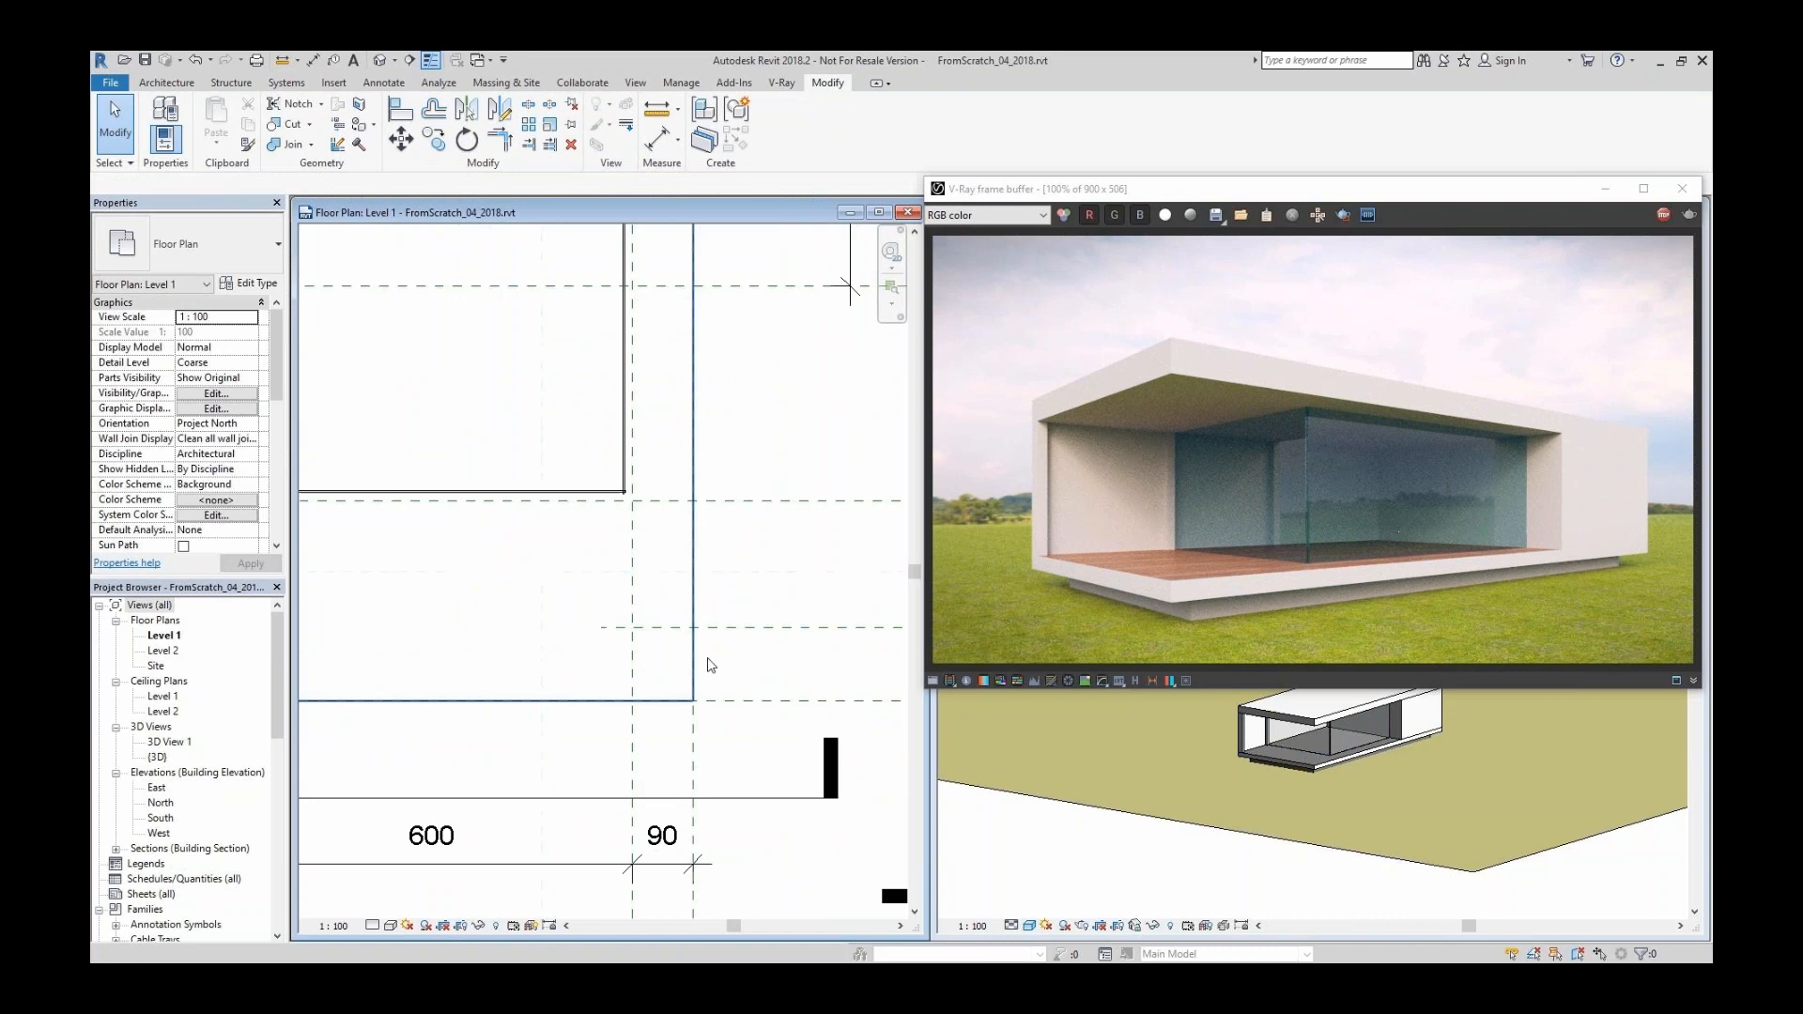
# Create a four-riser Precast Stair with base offset -70 at the terrace's outer corner and align it to the reference planes.
pyautogui.click(873, 126)
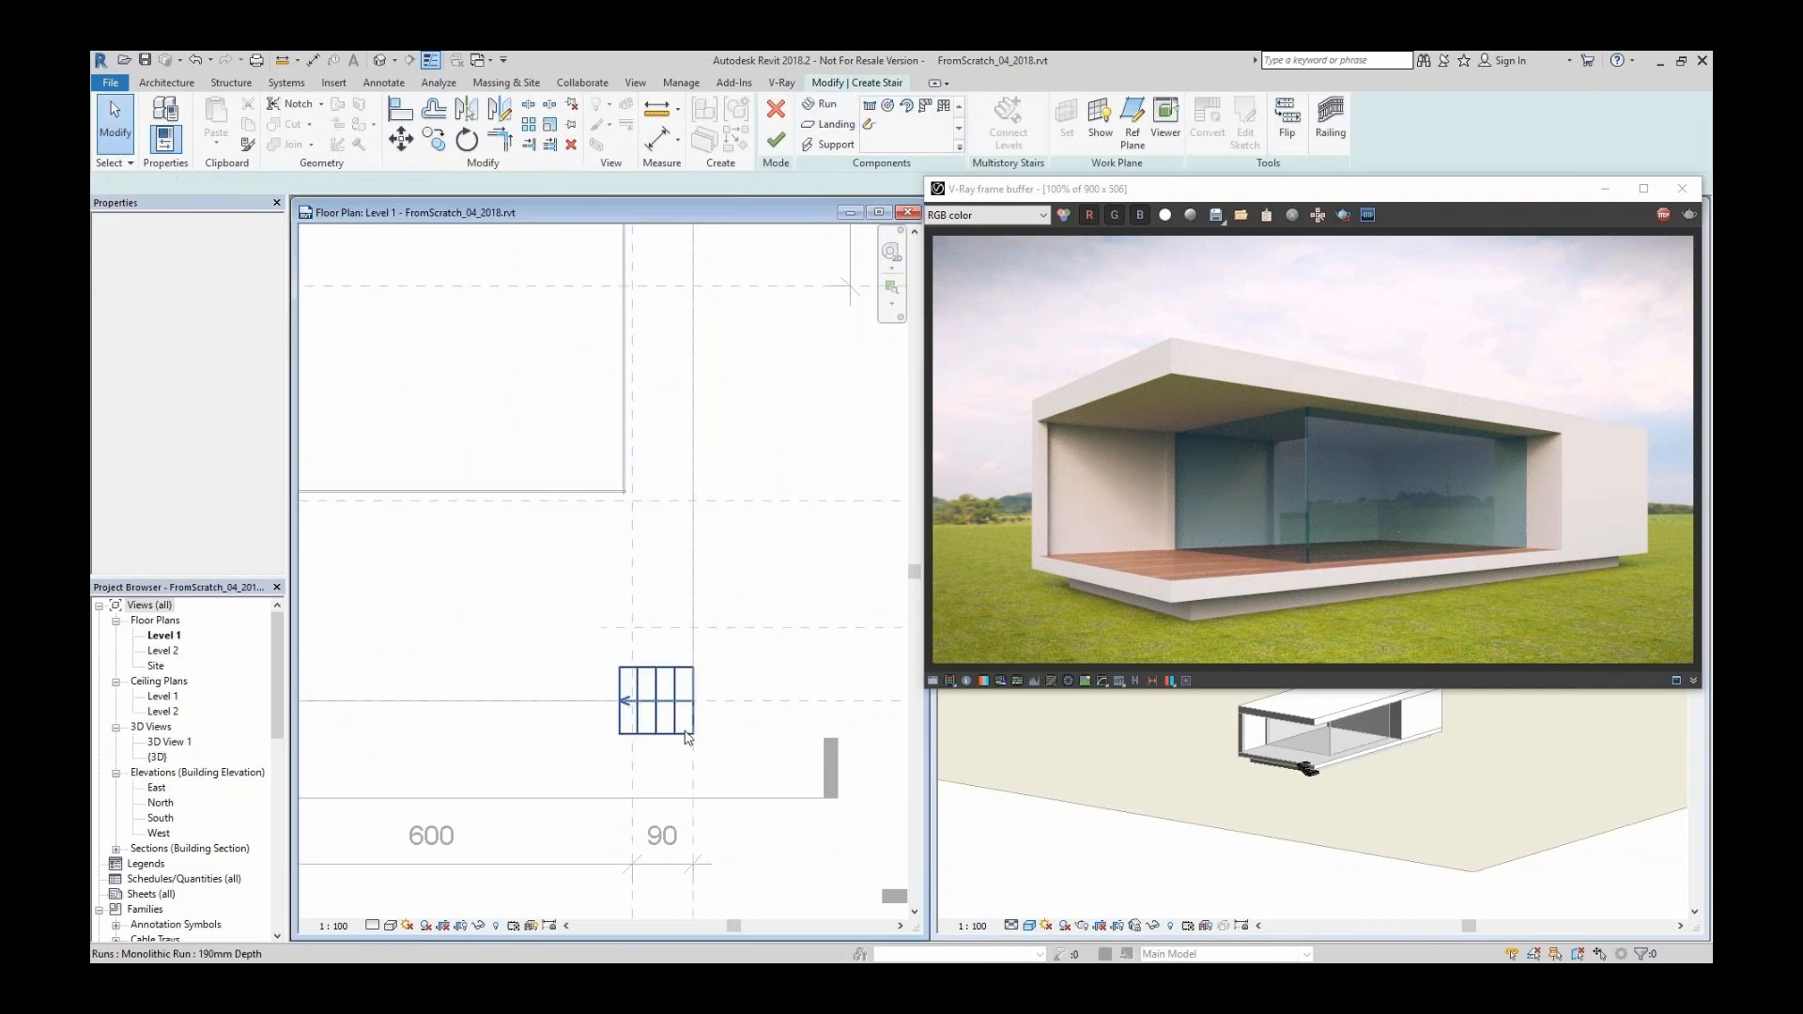
pyautogui.click(684, 699)
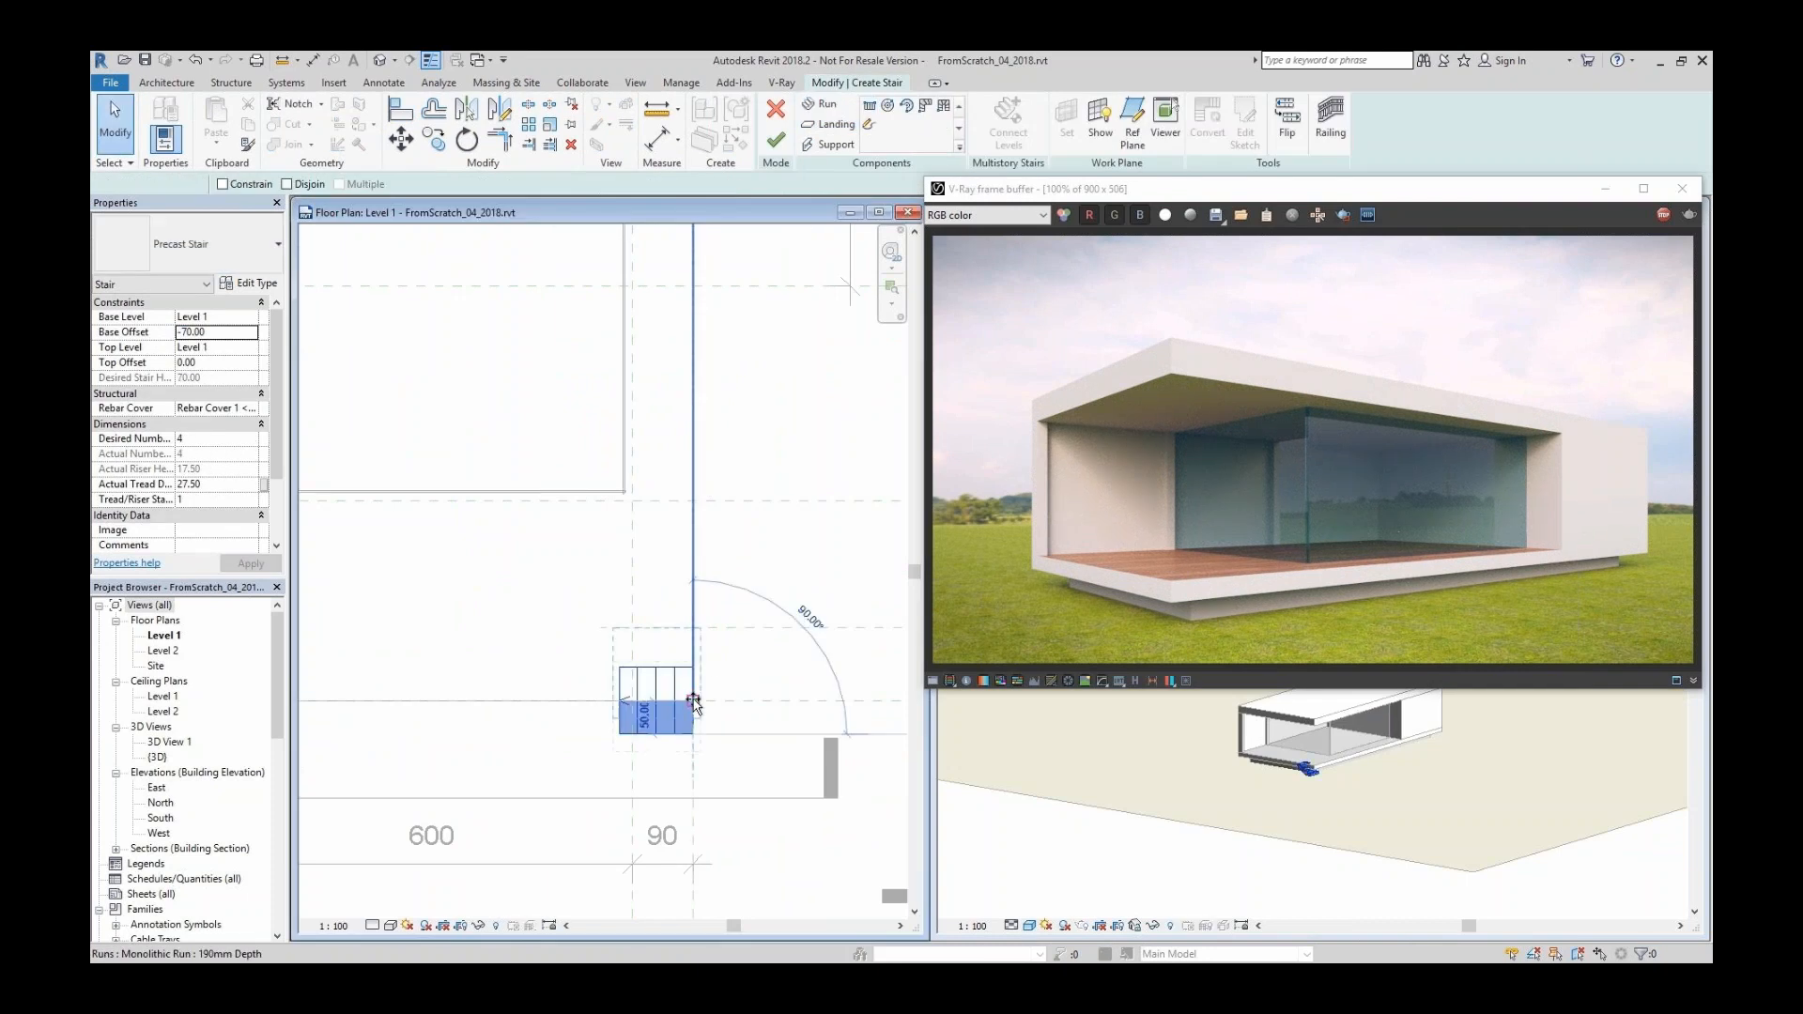
pyautogui.click(692, 627)
pyautogui.scroll(-1, 779, 658)
pyautogui.click(776, 141)
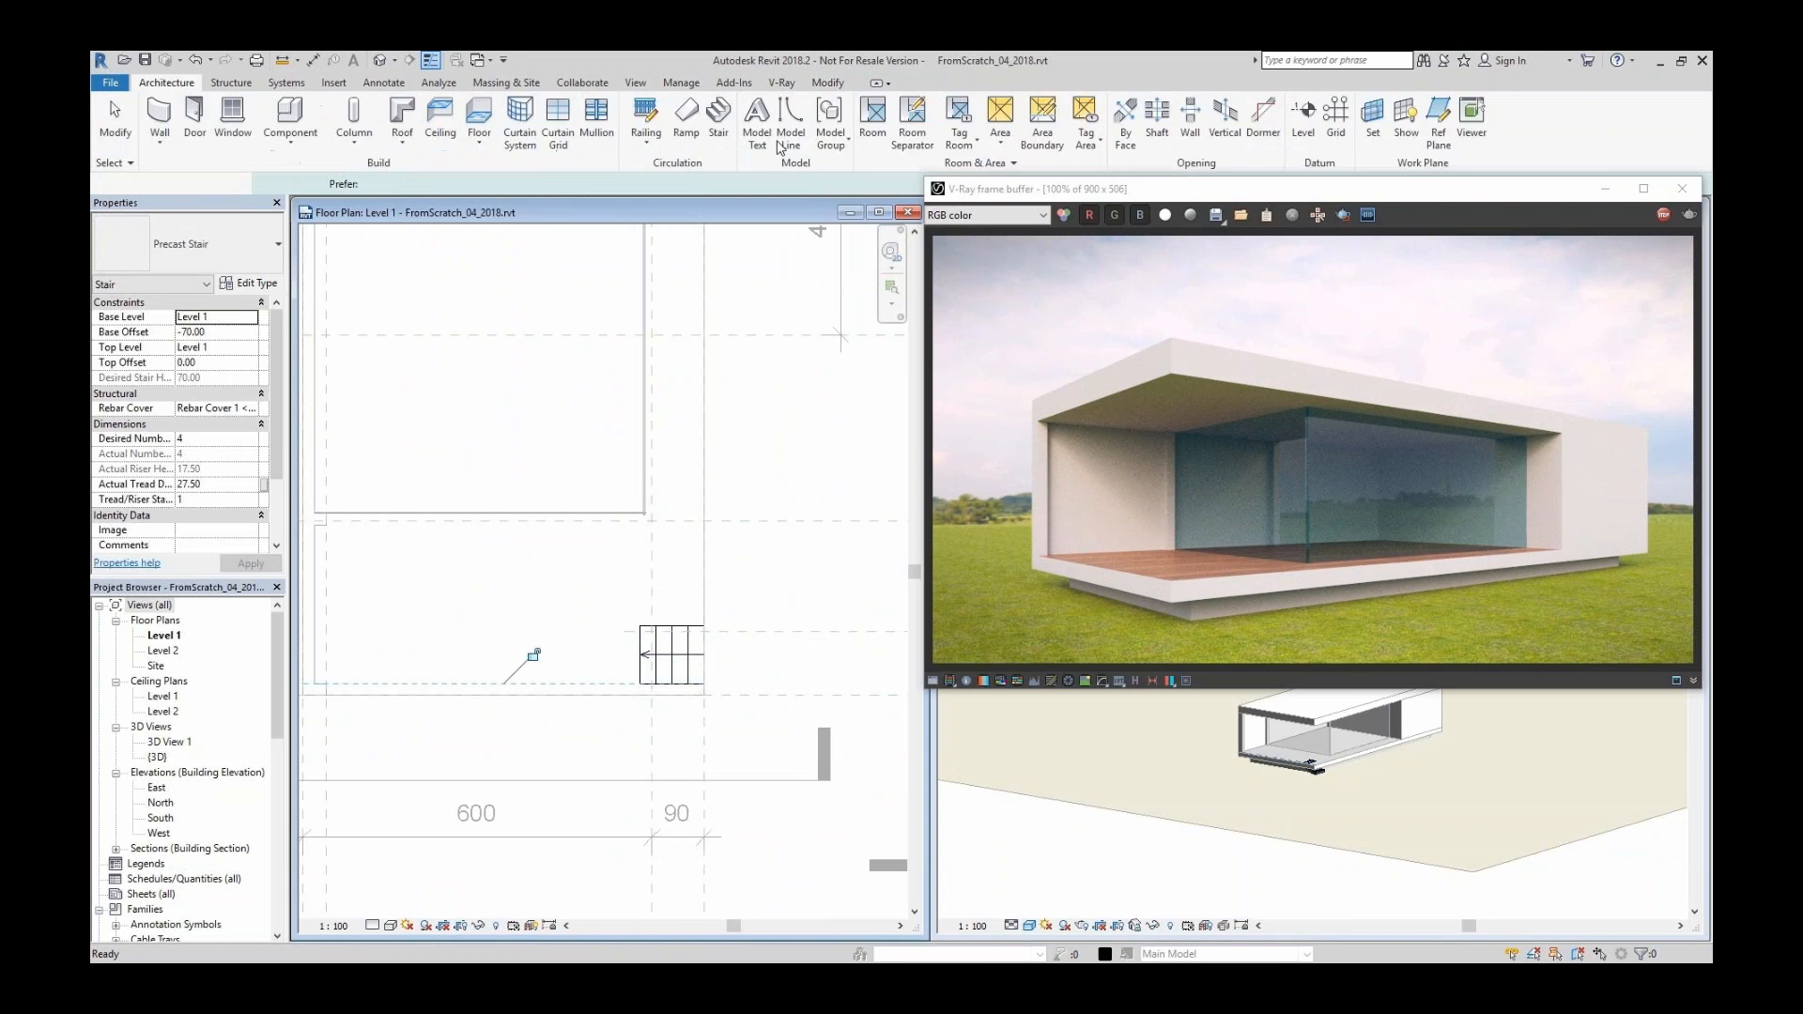
# Cut the floor boundary around the stair, and adjust the stair run's width and alignment at the slab corner.
pyautogui.doubleClick(643, 648)
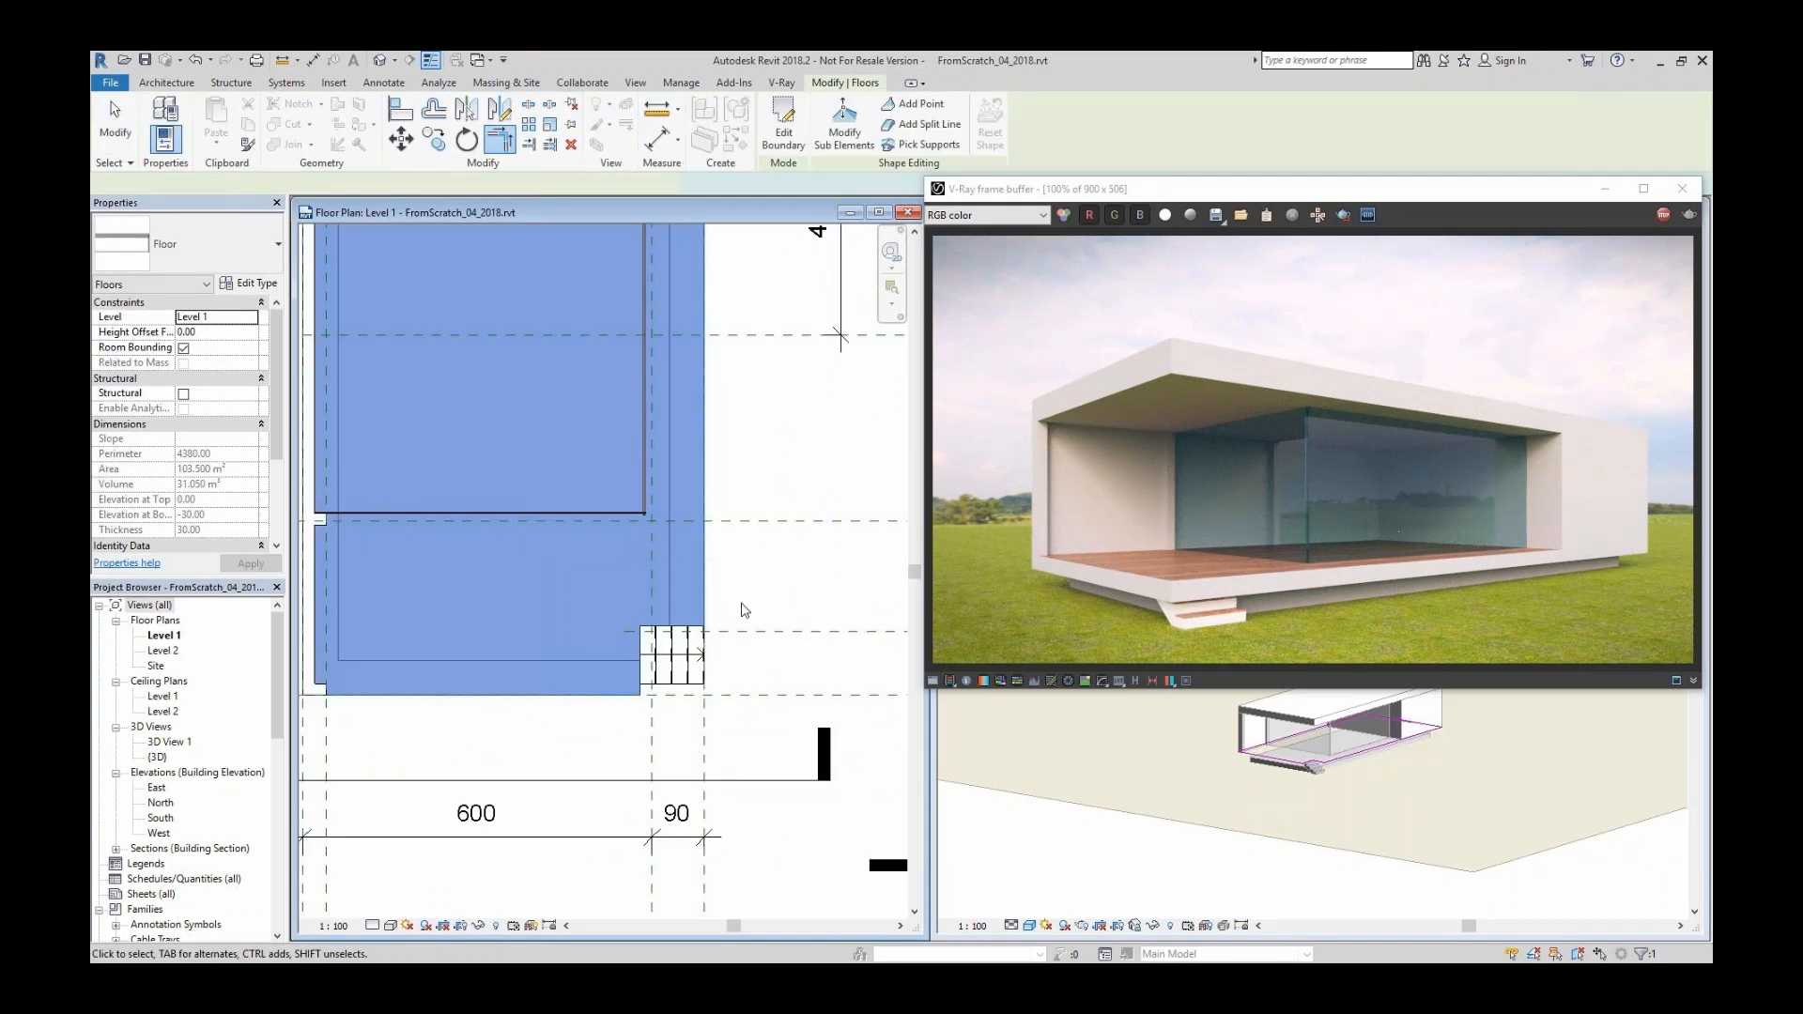
pyautogui.doubleClick(672, 654)
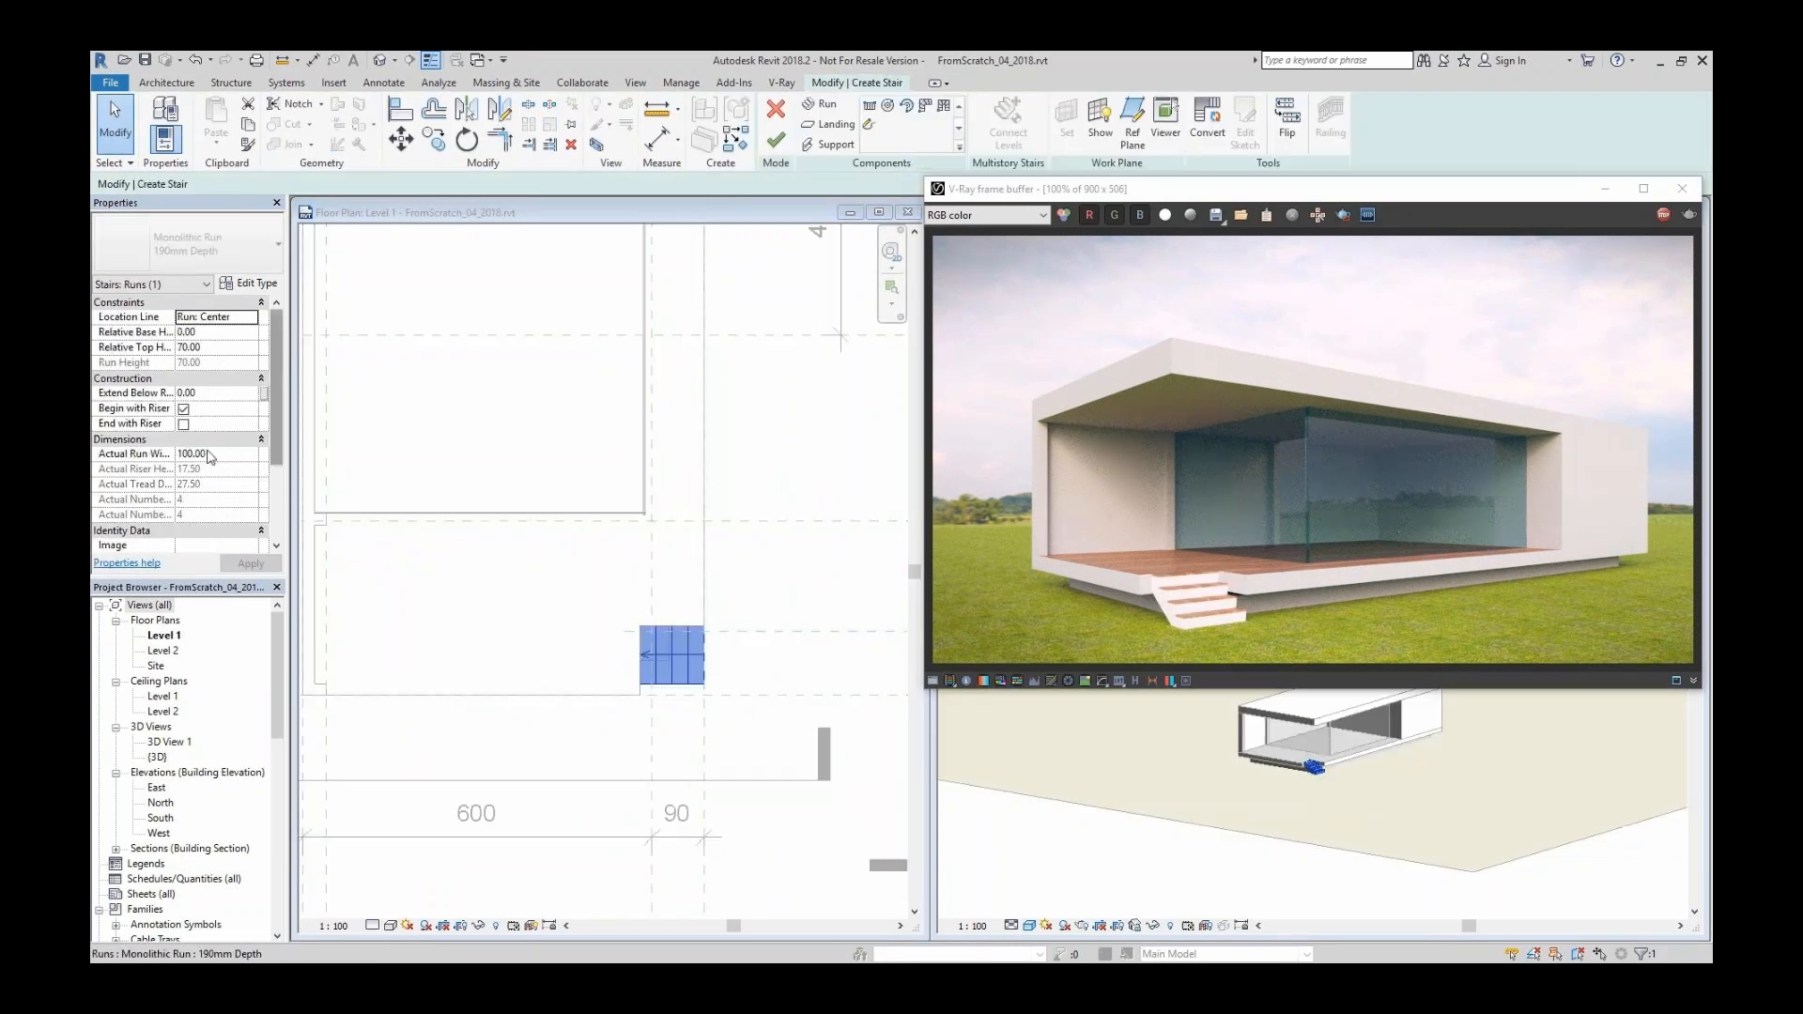
pyautogui.scroll(3, 657, 657)
pyautogui.press('a')
pyautogui.press('l')
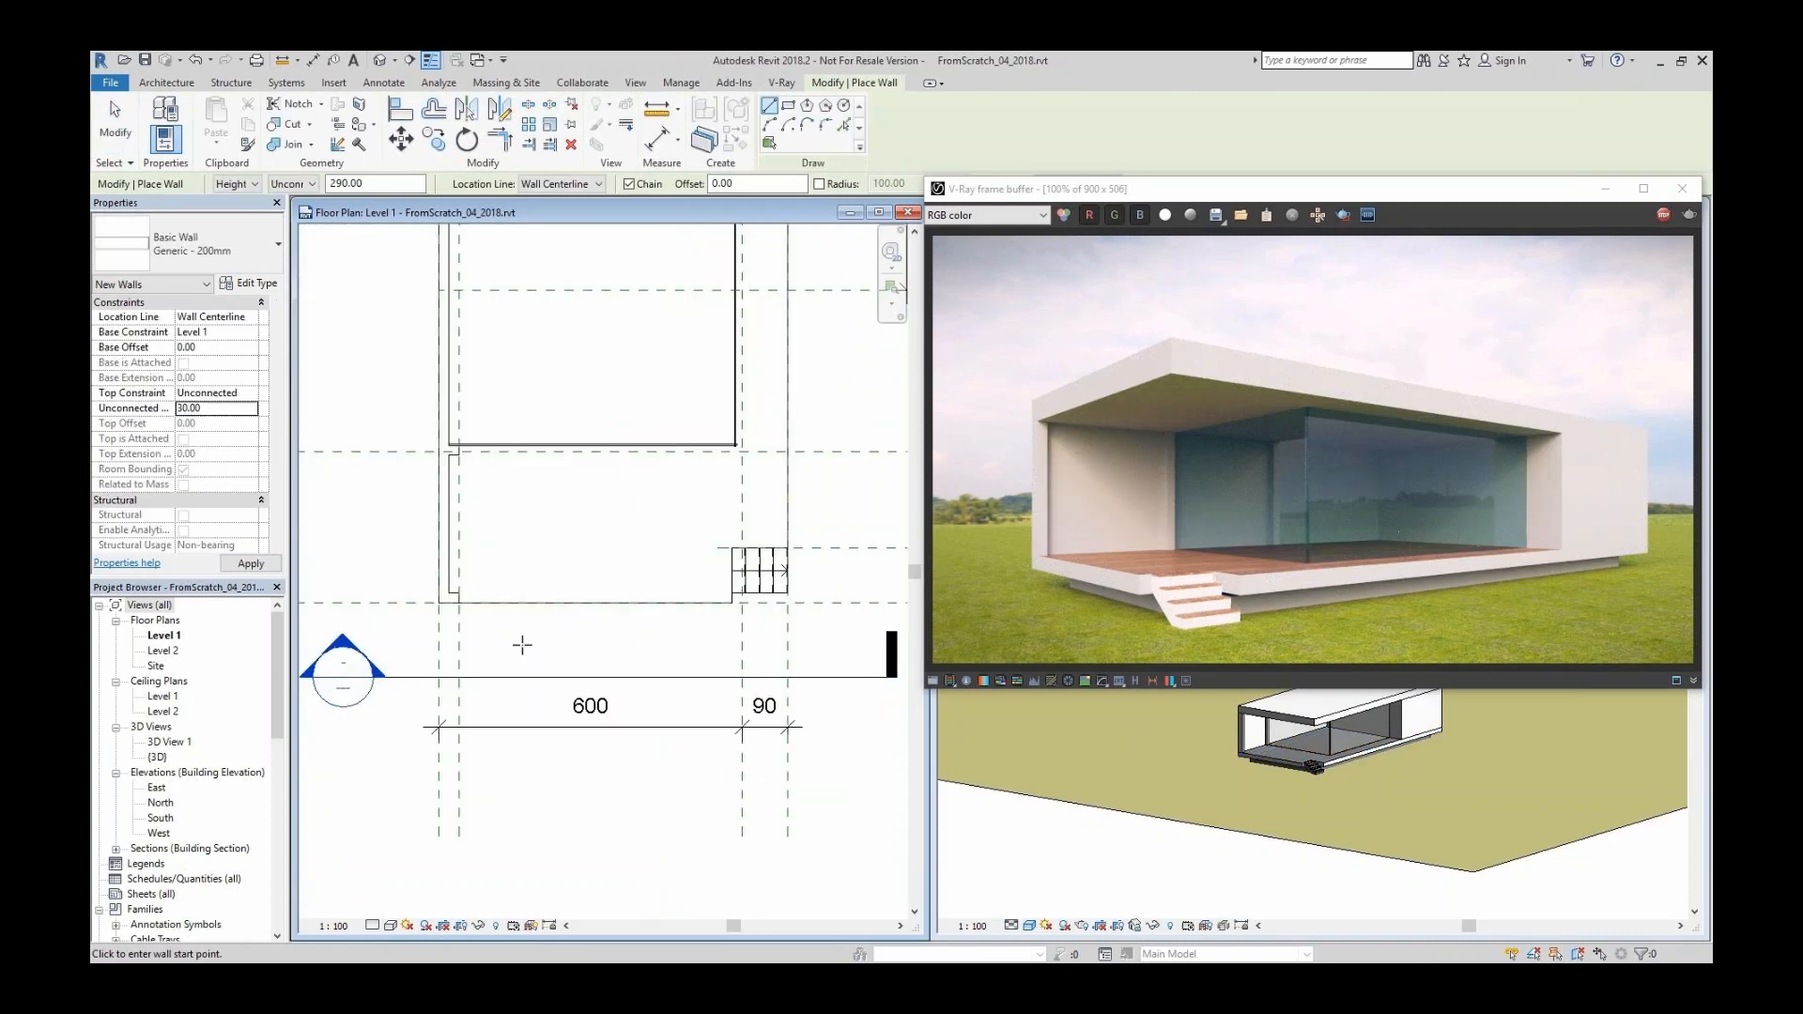
# Draw a Generic - 200mm wall 30 high along the terrace's short end and align it to the slab edge.
pyautogui.click(459, 623)
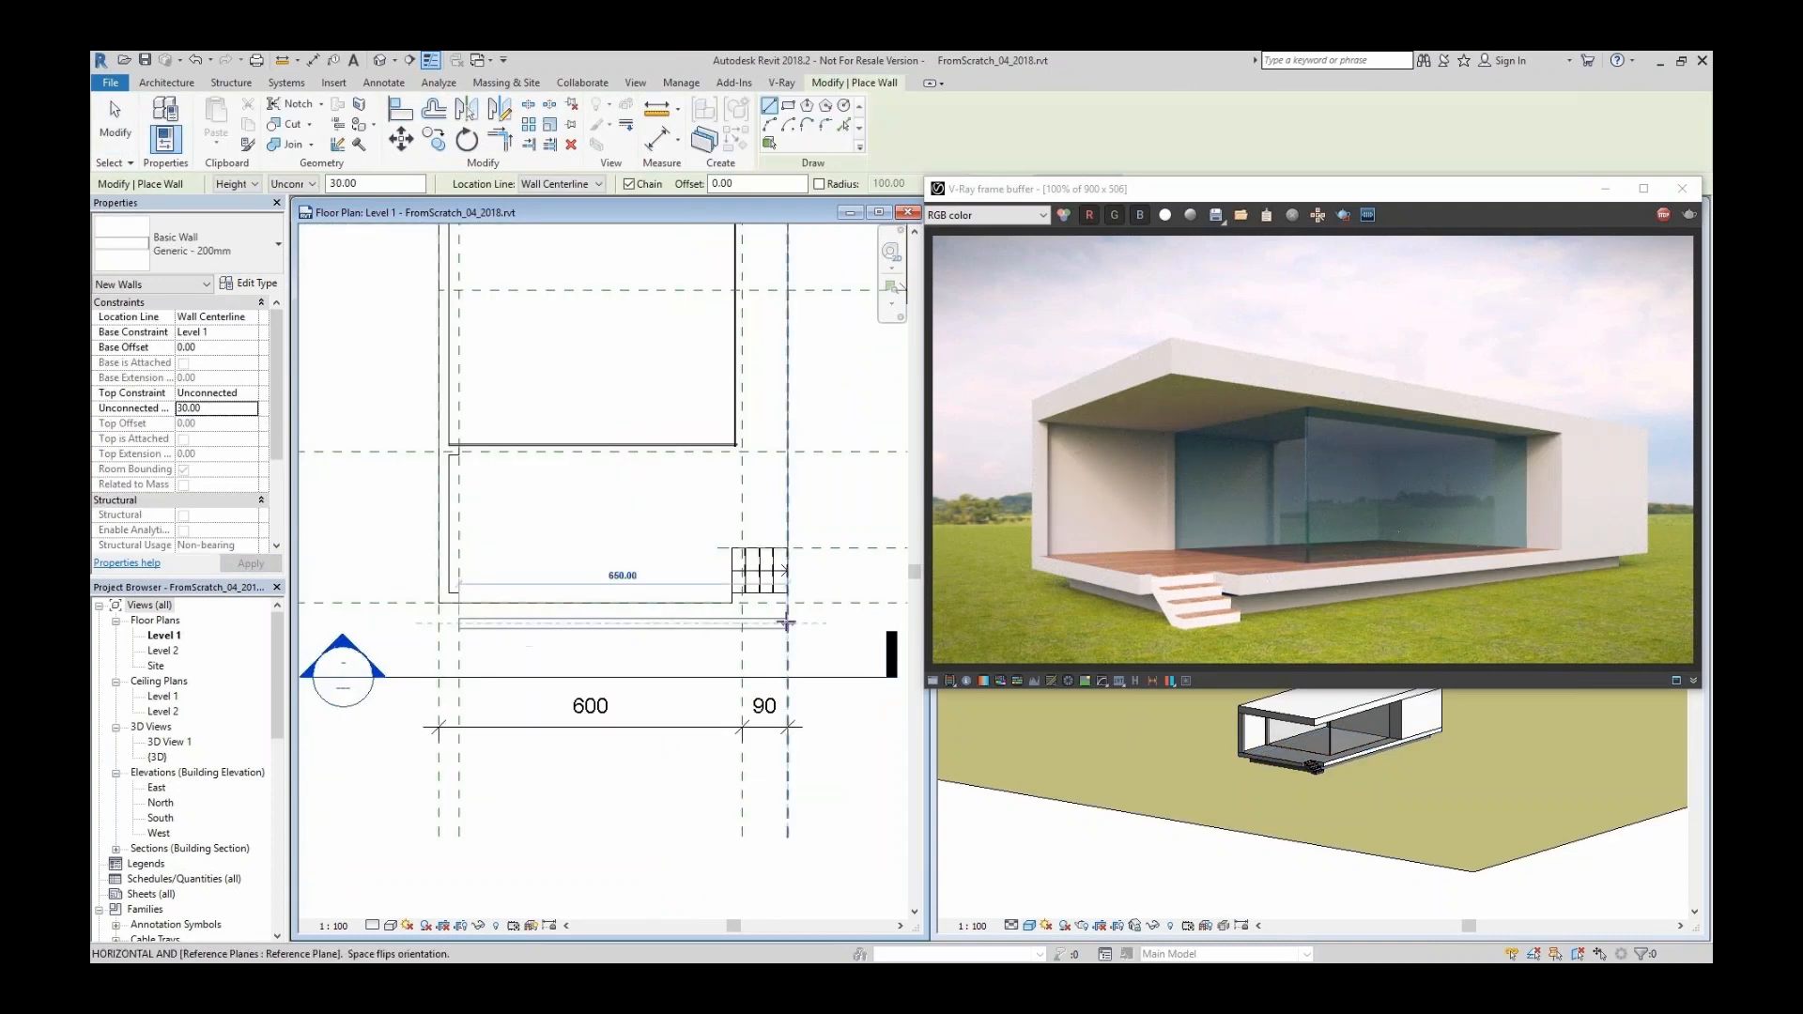
pyautogui.click(787, 622)
pyautogui.press('a')
pyautogui.press('l')
pyautogui.click(817, 606)
pyautogui.click(775, 628)
pyautogui.press('Escape')
# Reshape the low end wall's profile in the section view so it follows the stair's slope and underside.
pyautogui.doubleClick(343, 671)
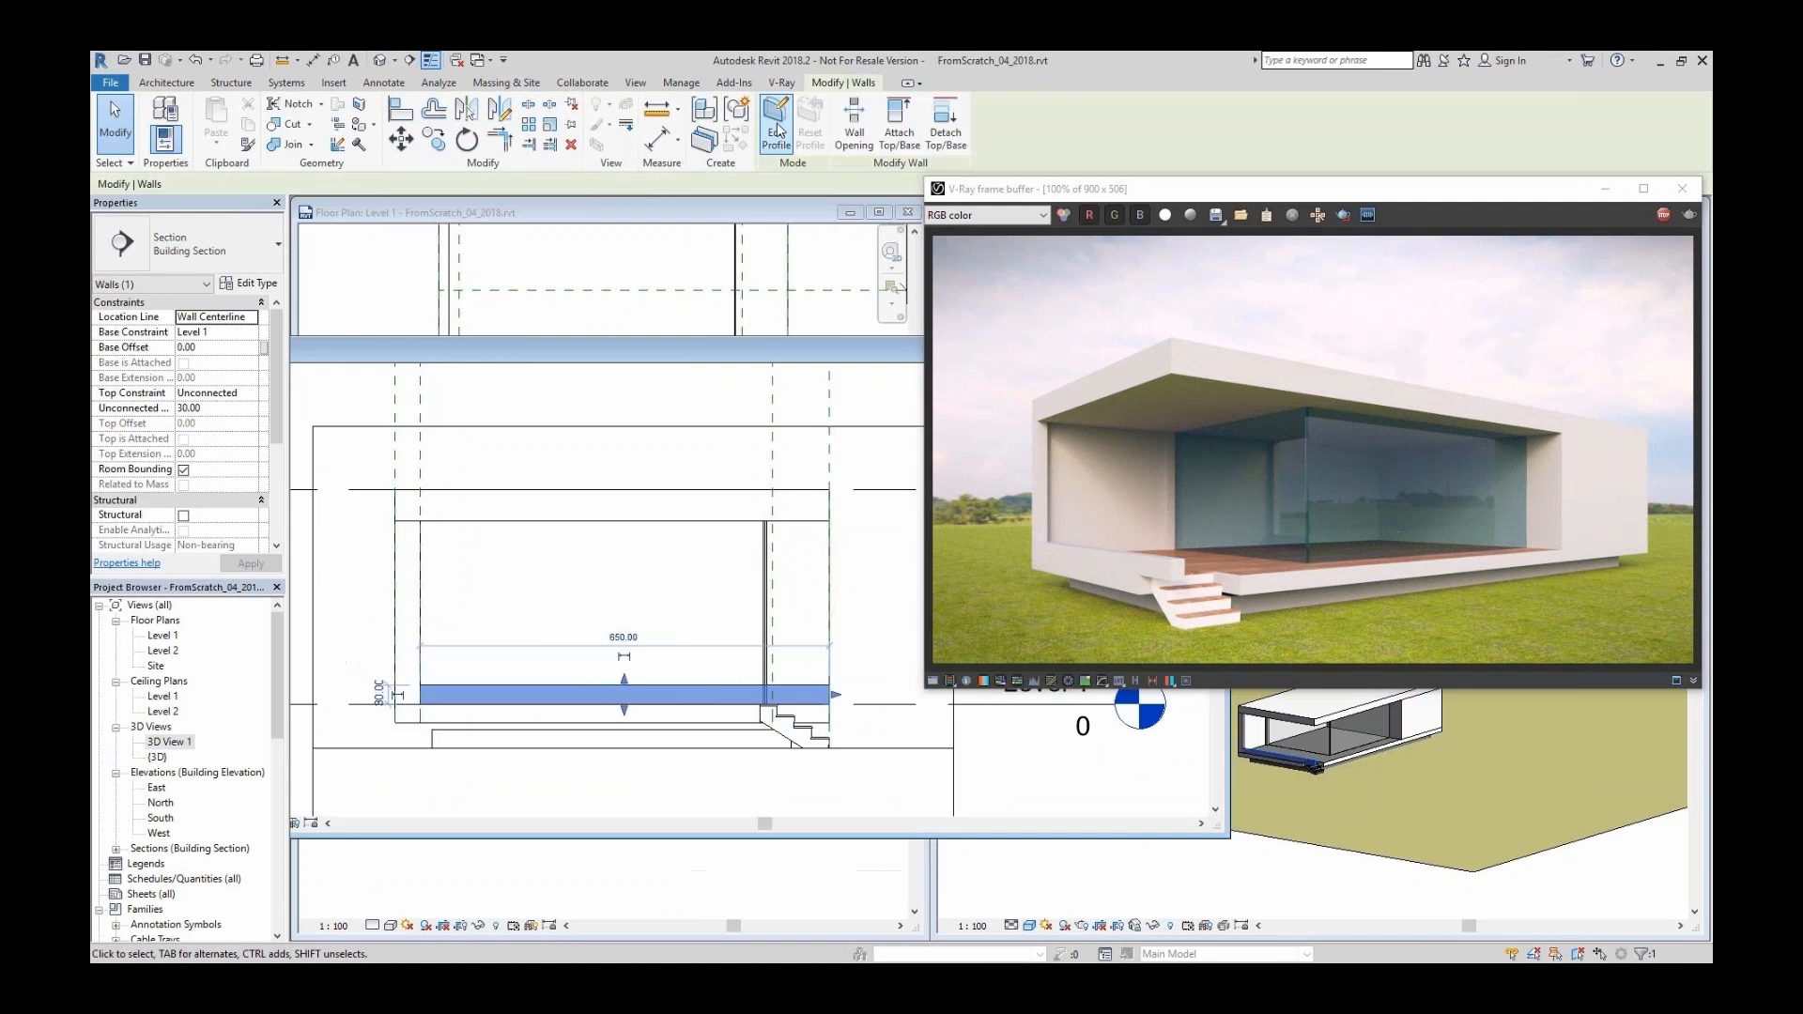
pyautogui.click(777, 131)
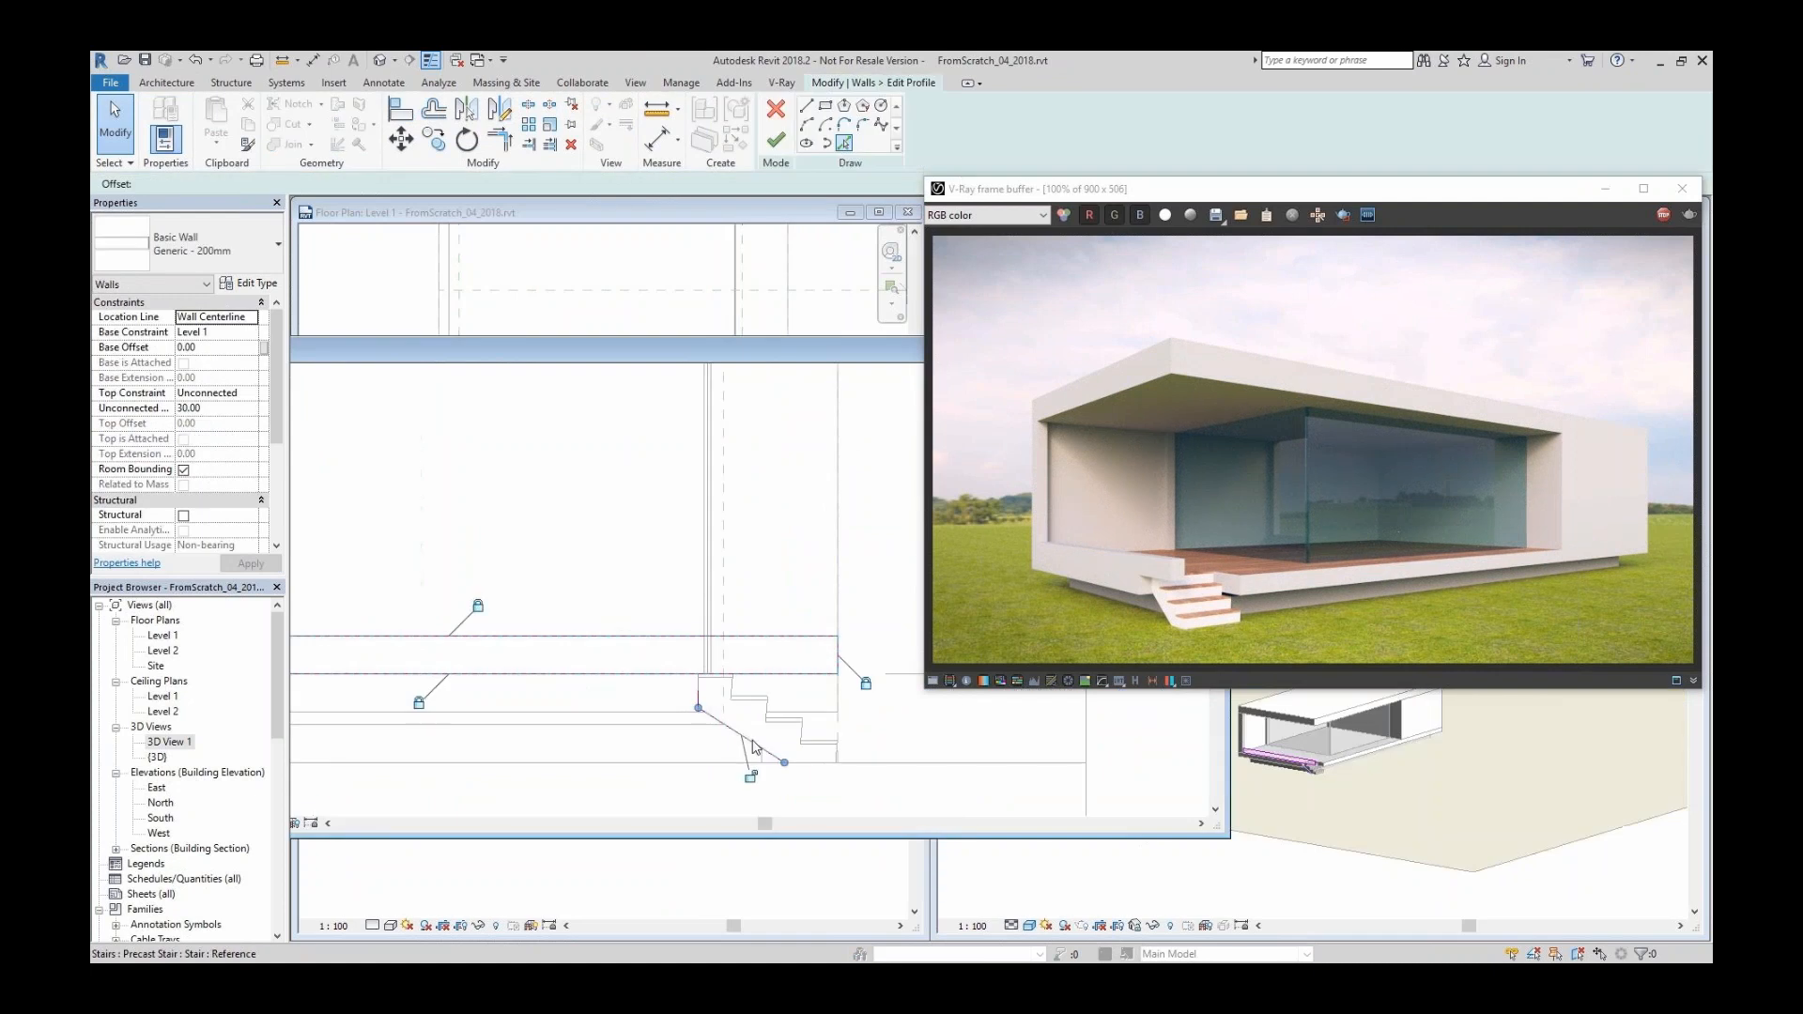
pyautogui.press('Escape')
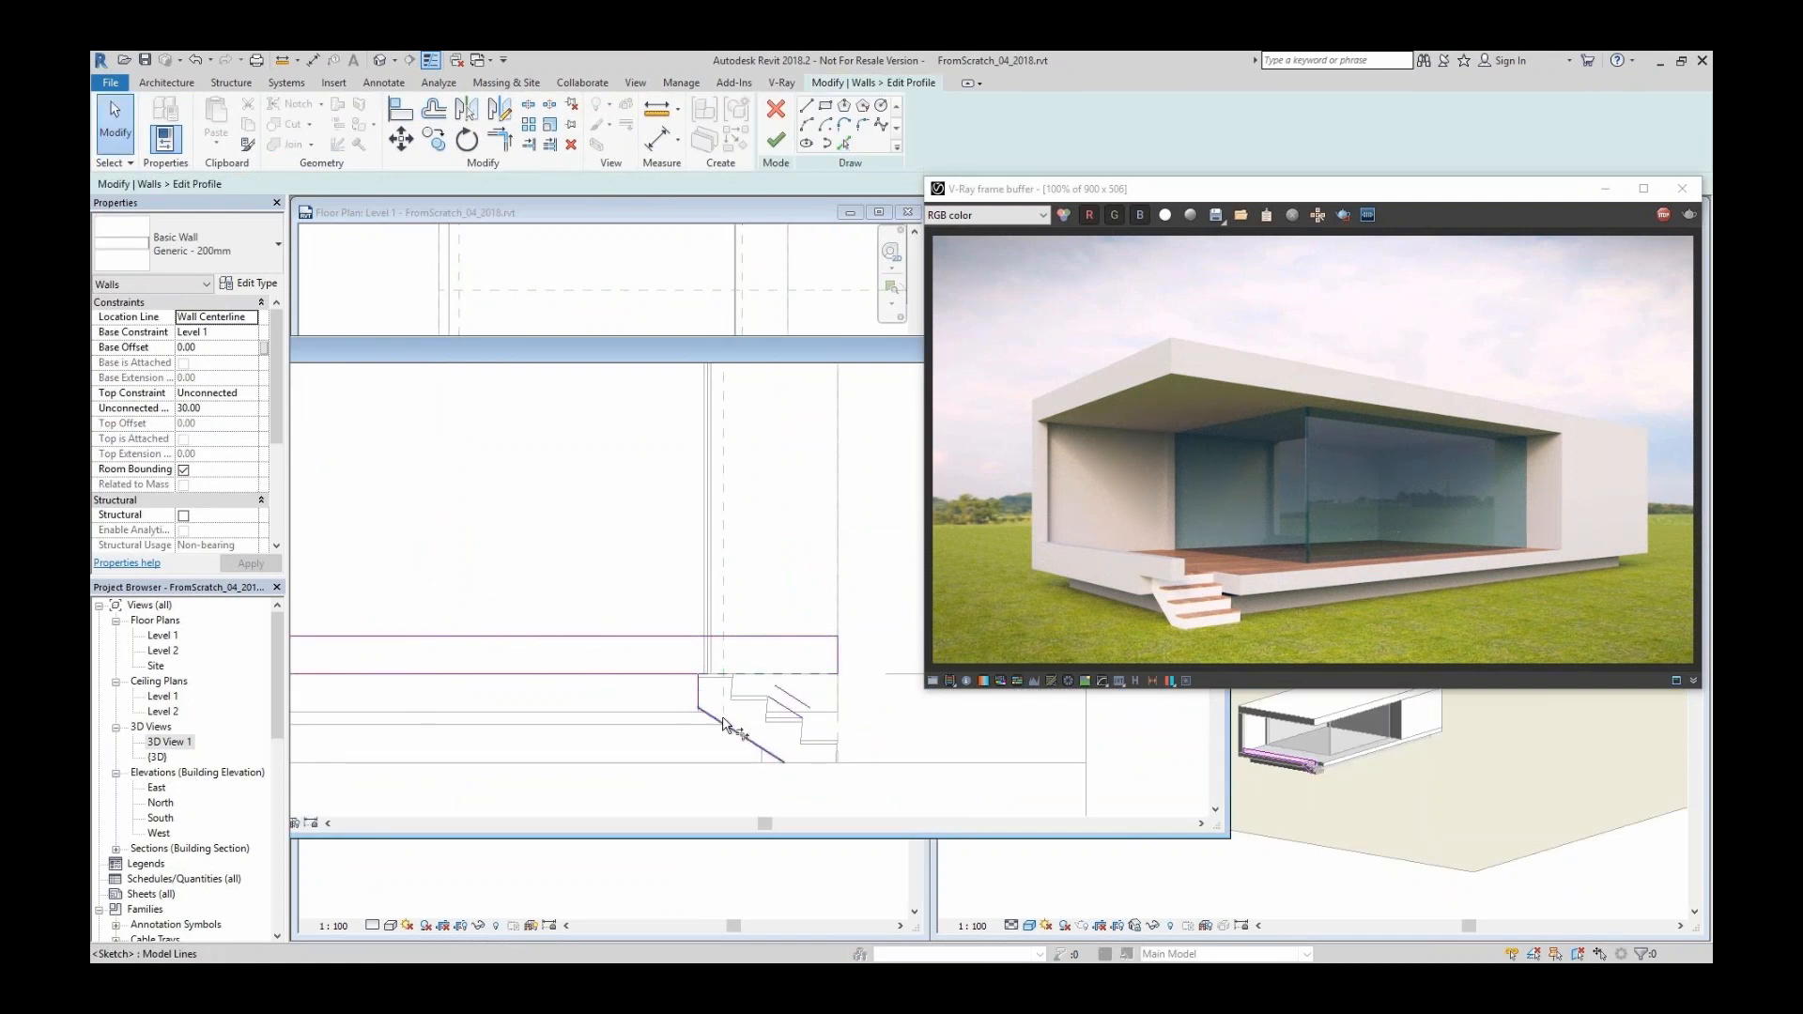
pyautogui.press('t')
pyautogui.press('r')
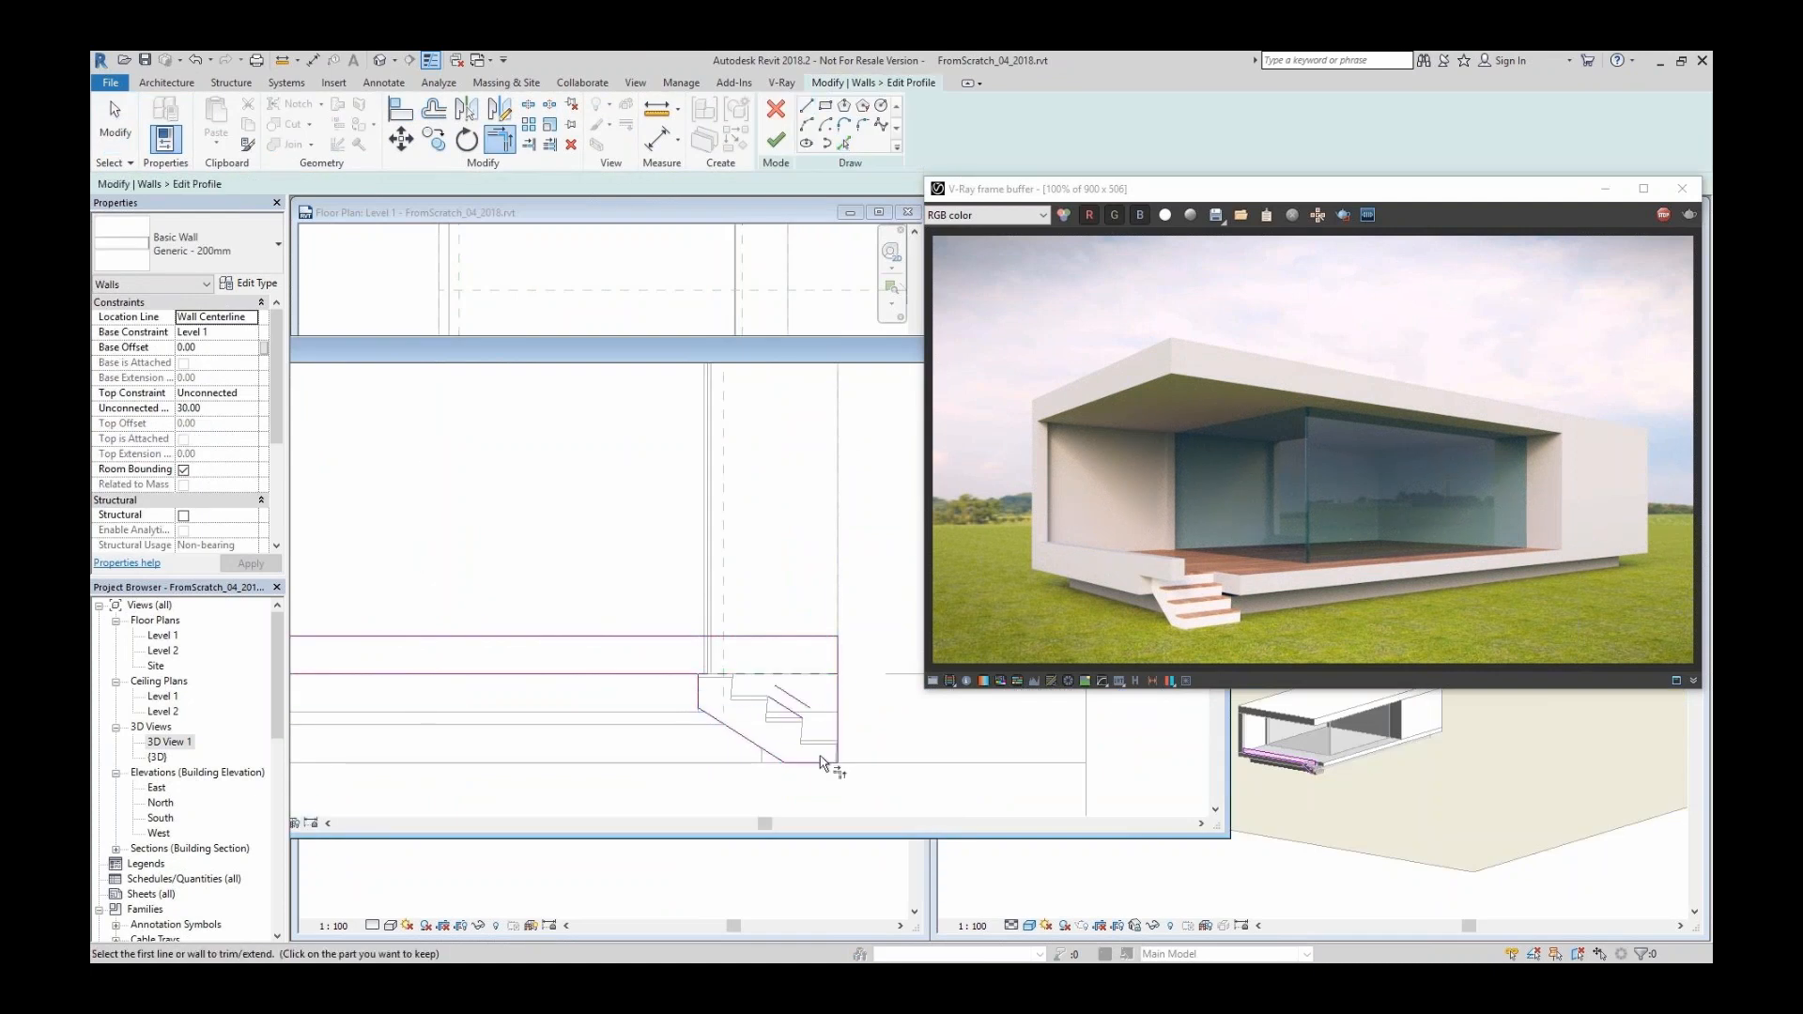
pyautogui.click(820, 762)
pyautogui.press('Escape')
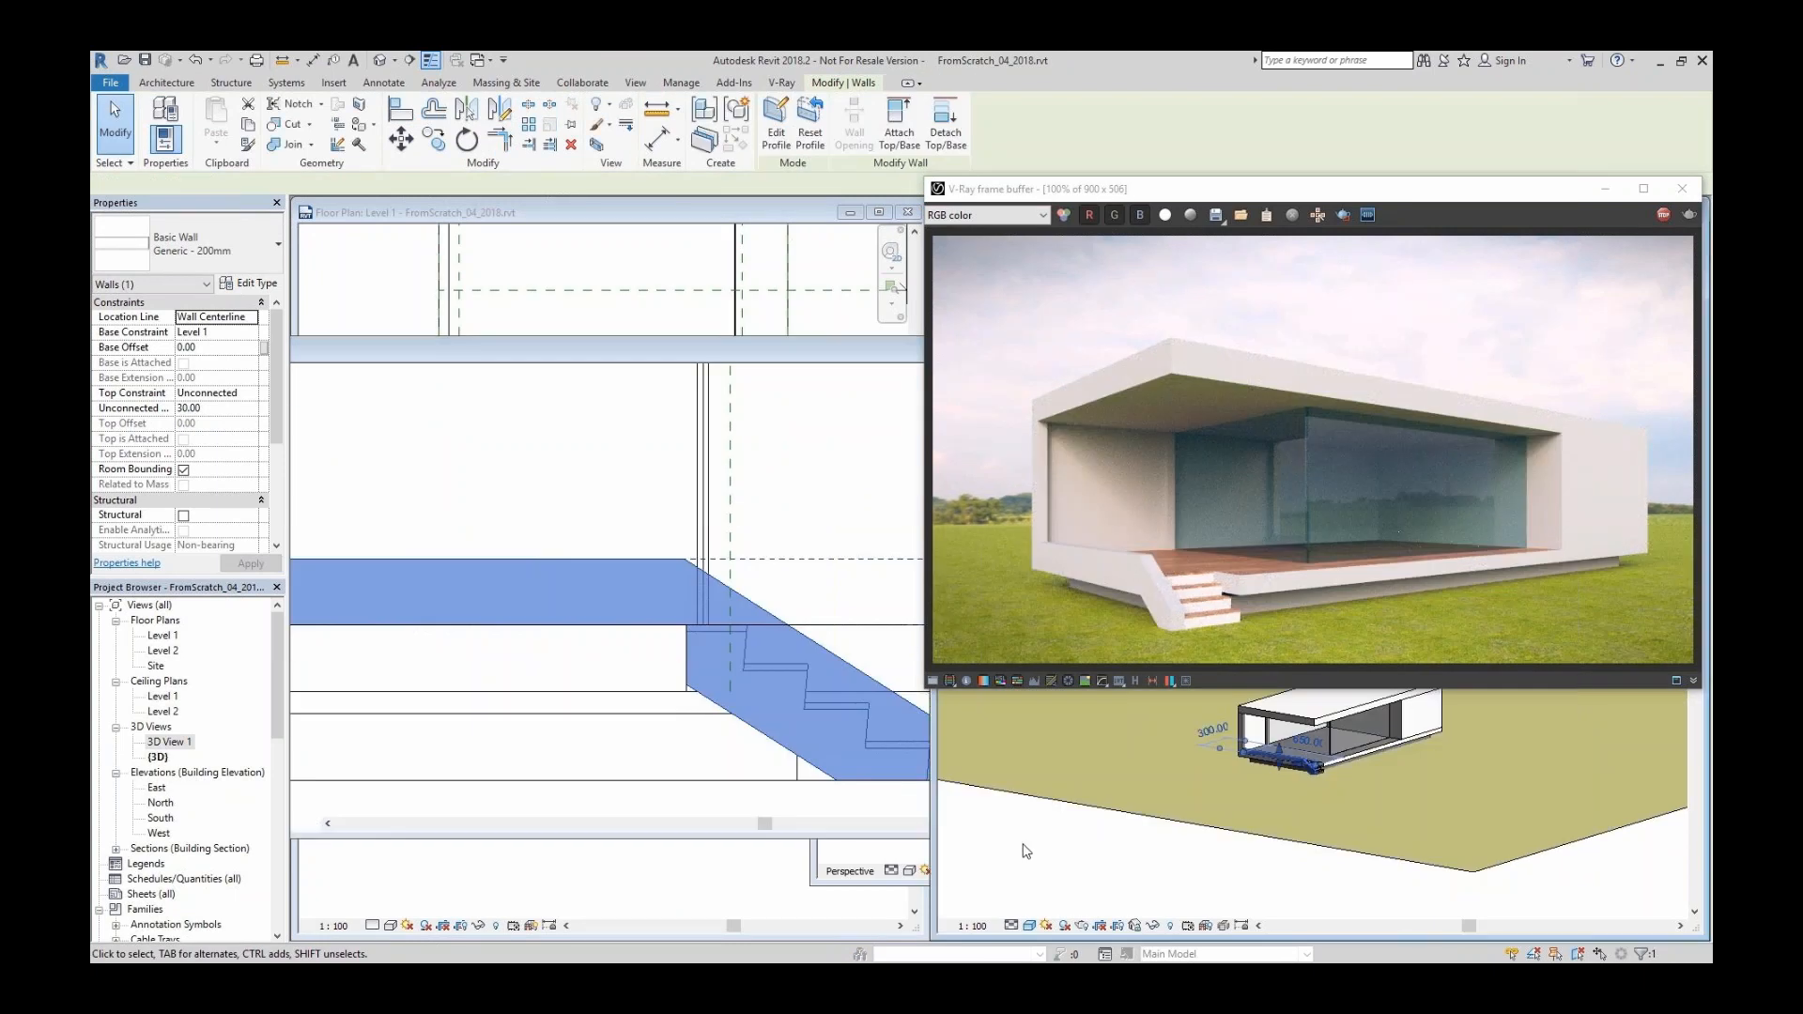
pyautogui.click(776, 132)
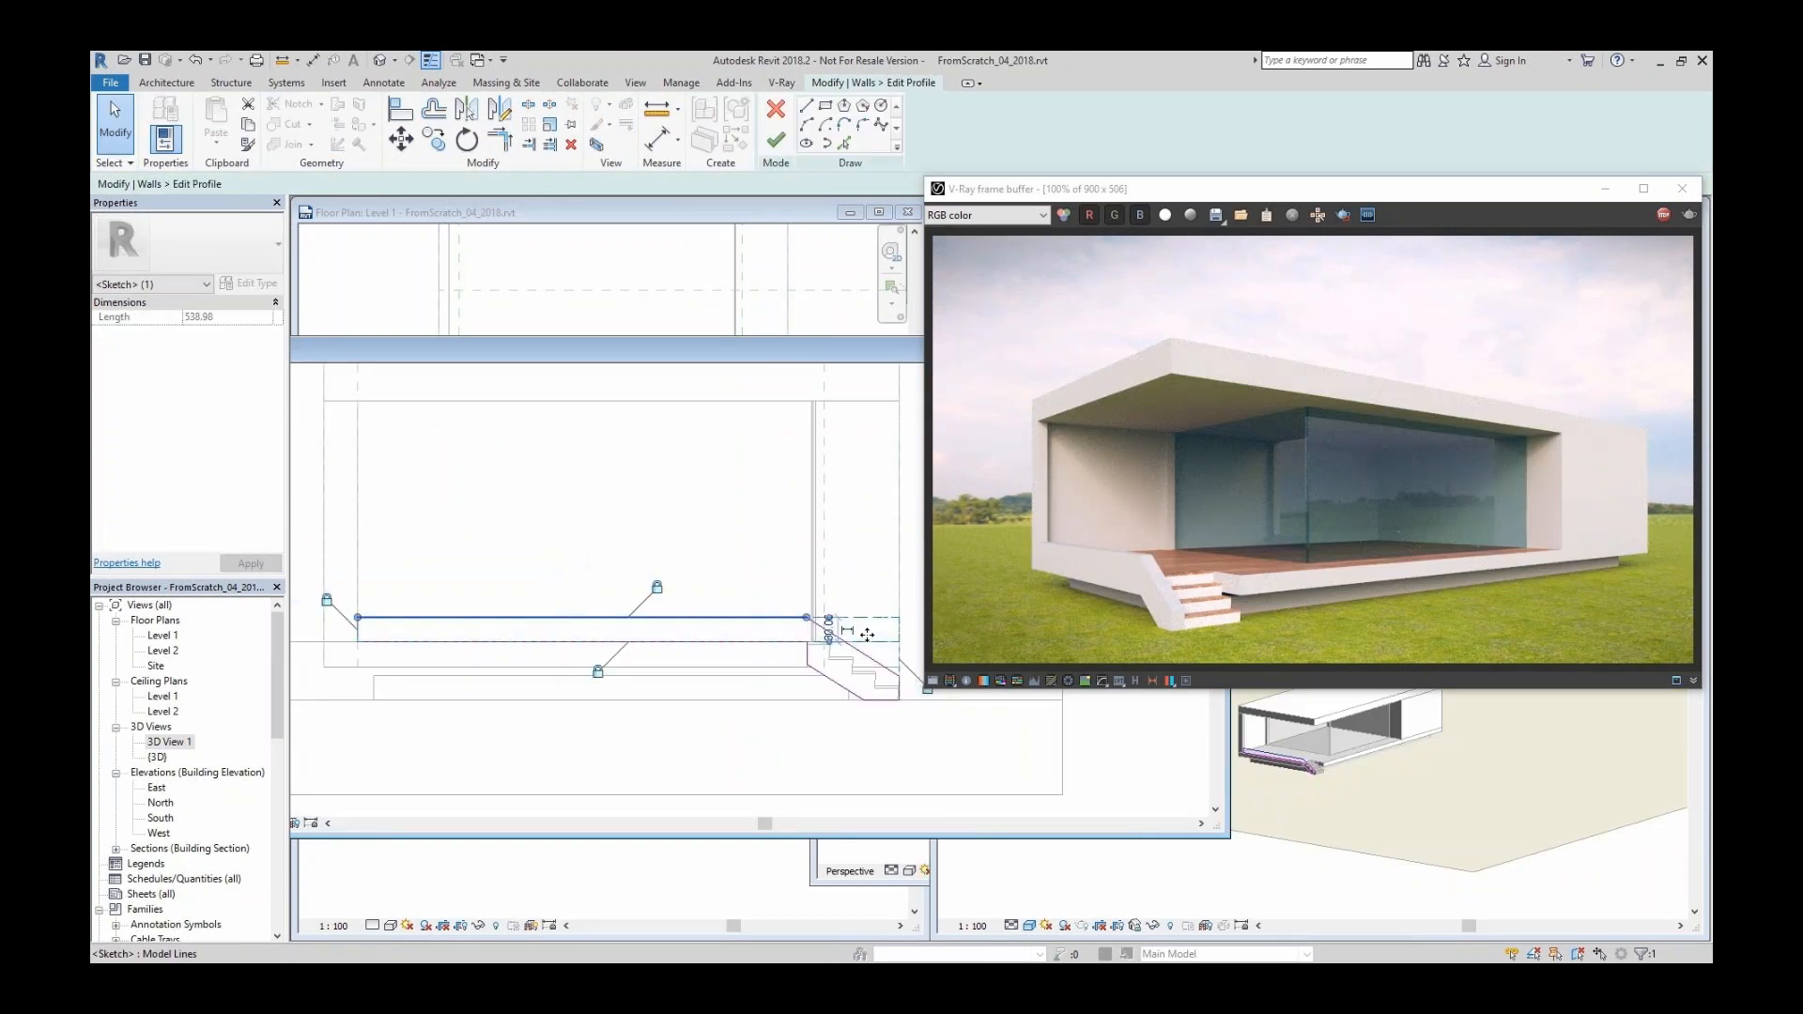
pyautogui.scroll(3, 846, 626)
pyautogui.click(499, 140)
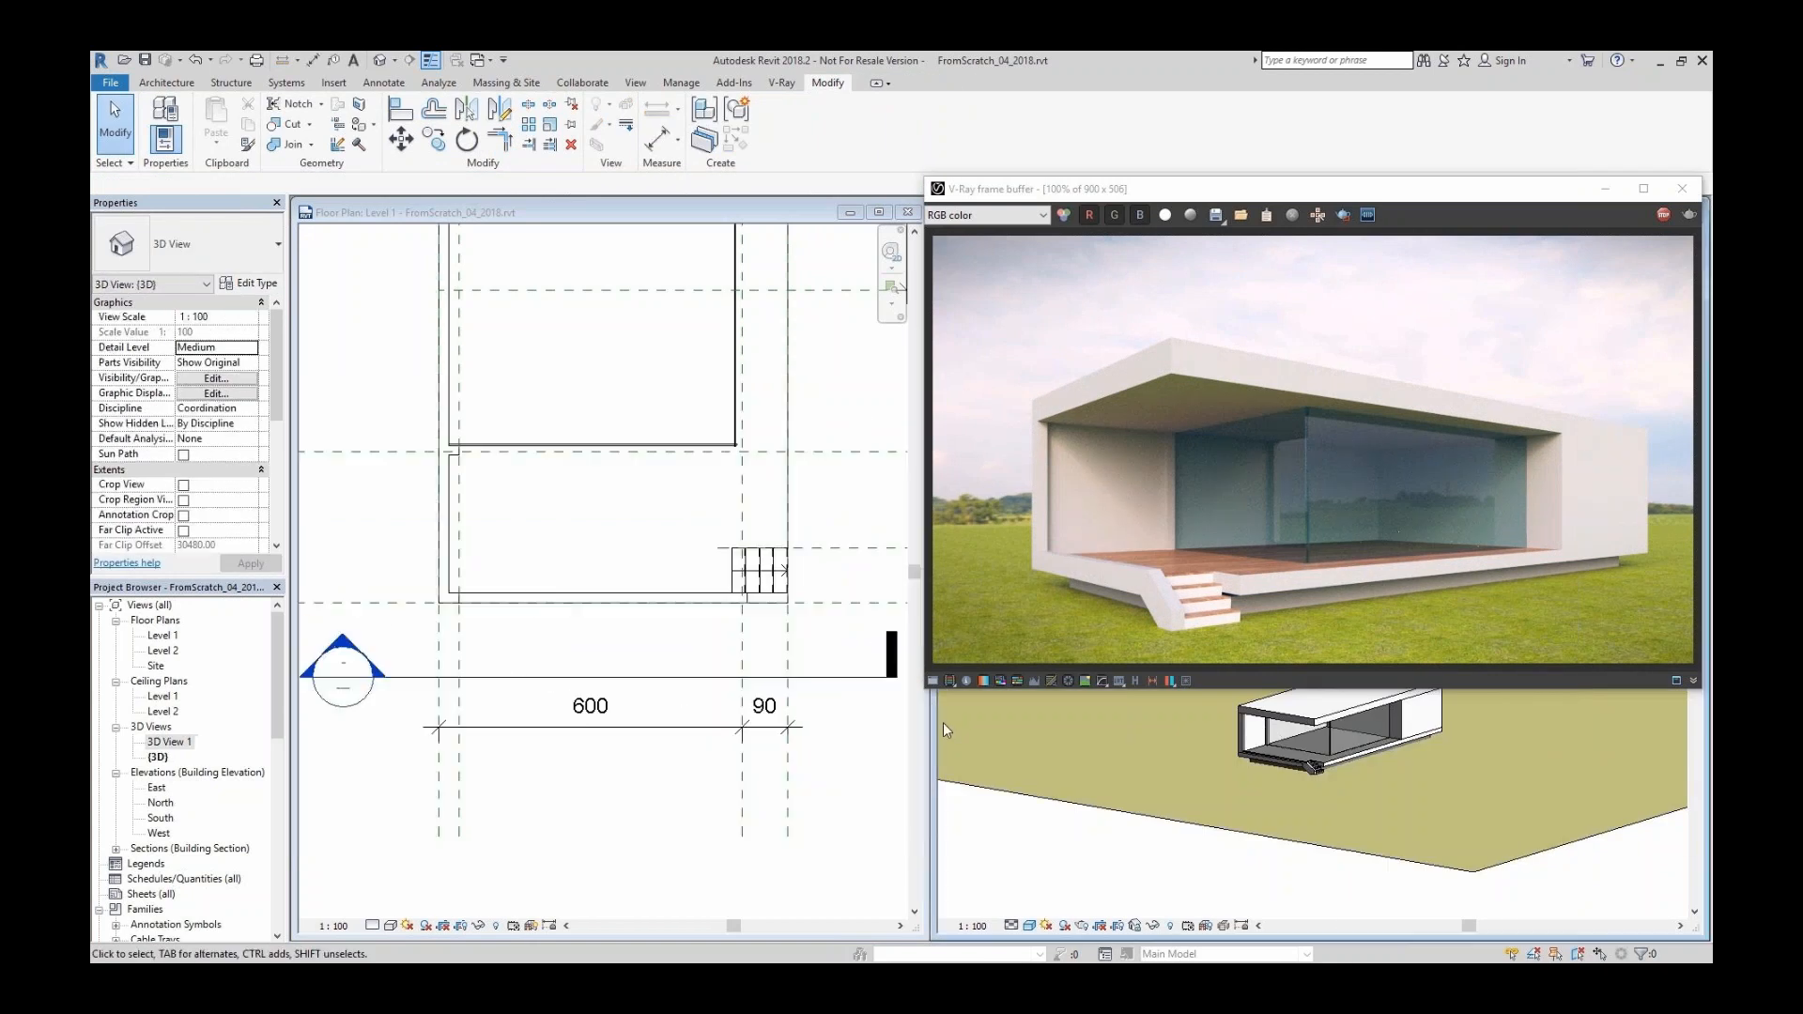
# Draw a Generic - 200mm wall along the terrace's outer long side, with a short return beside the stair.
pyautogui.press('w')
pyautogui.press('a')
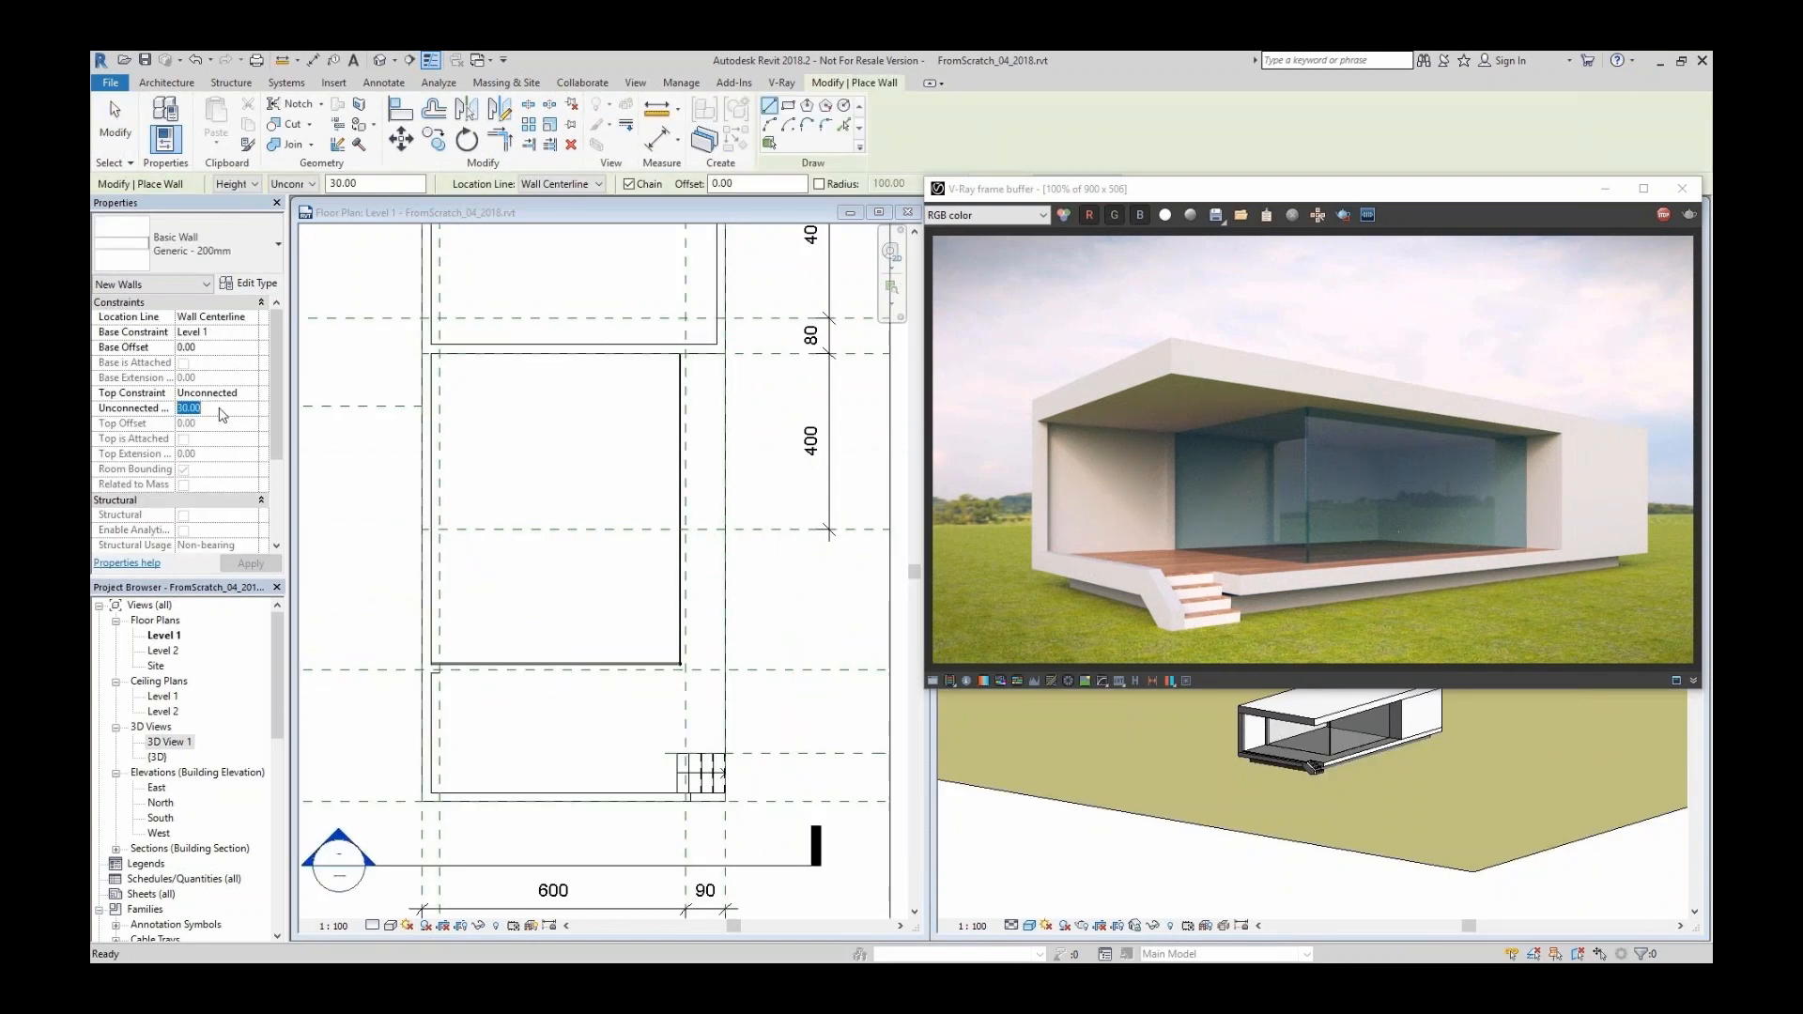
pyautogui.click(711, 352)
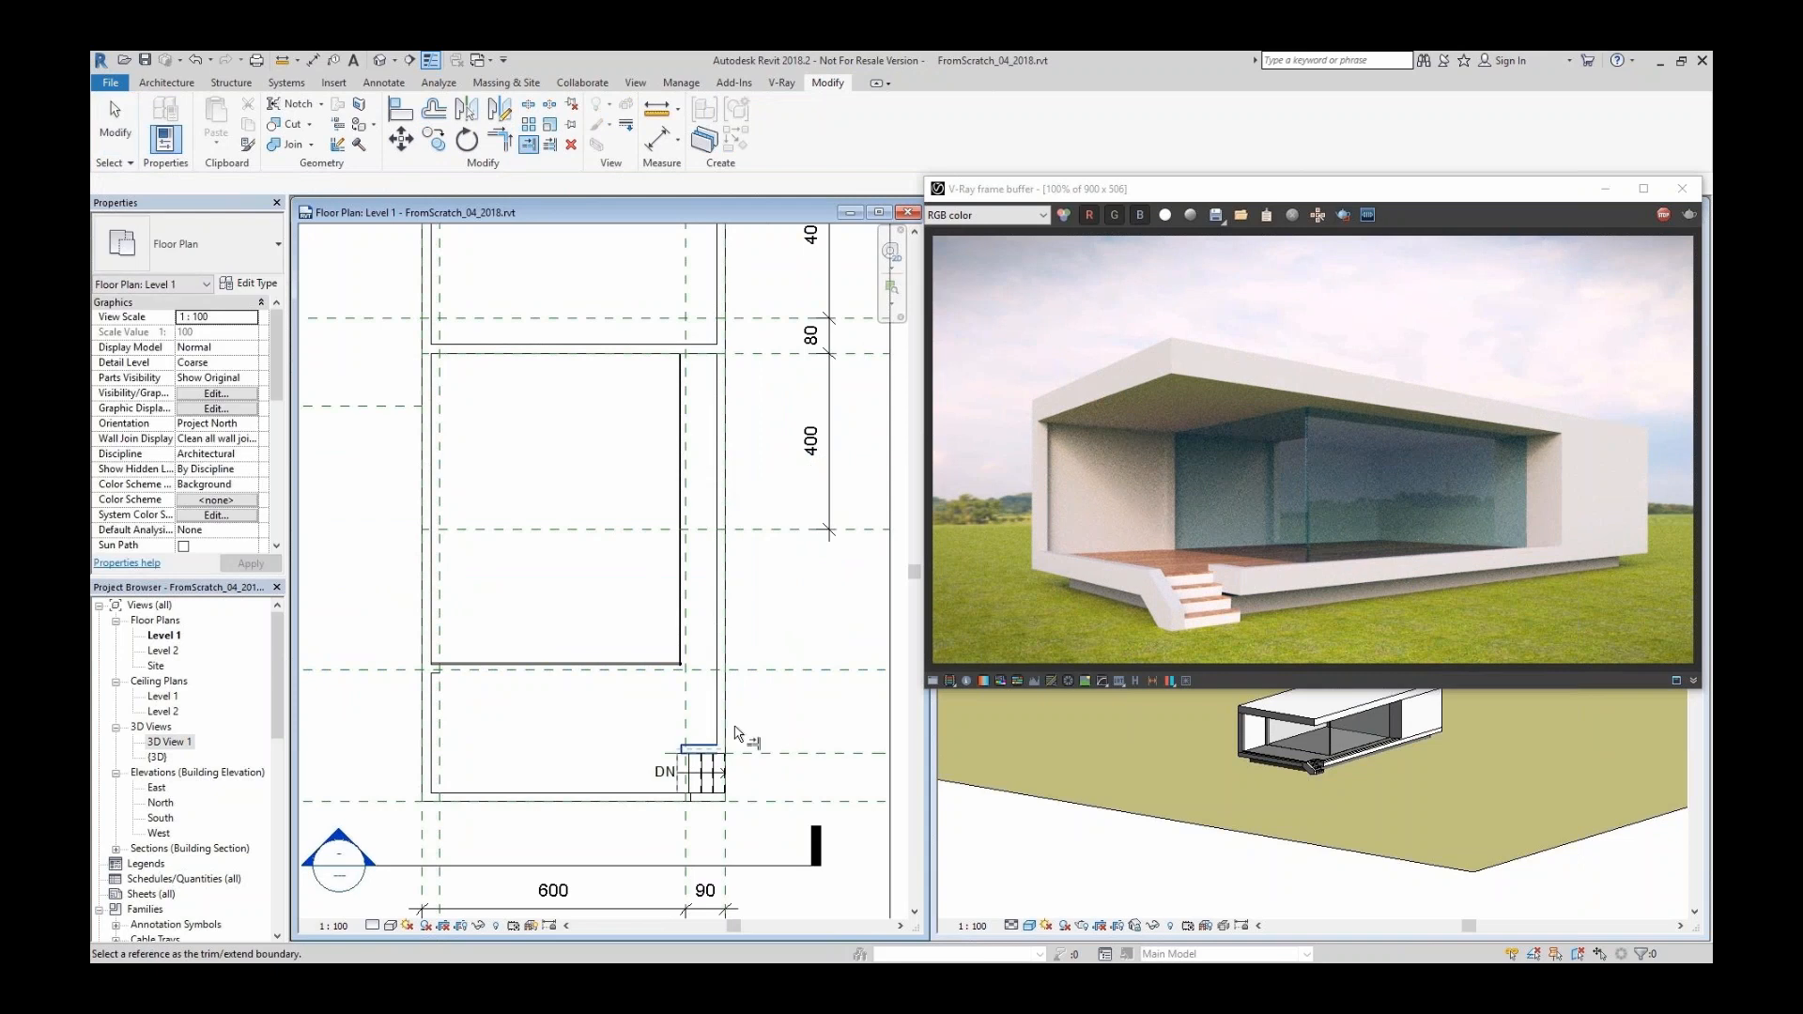
pyautogui.press('Escape')
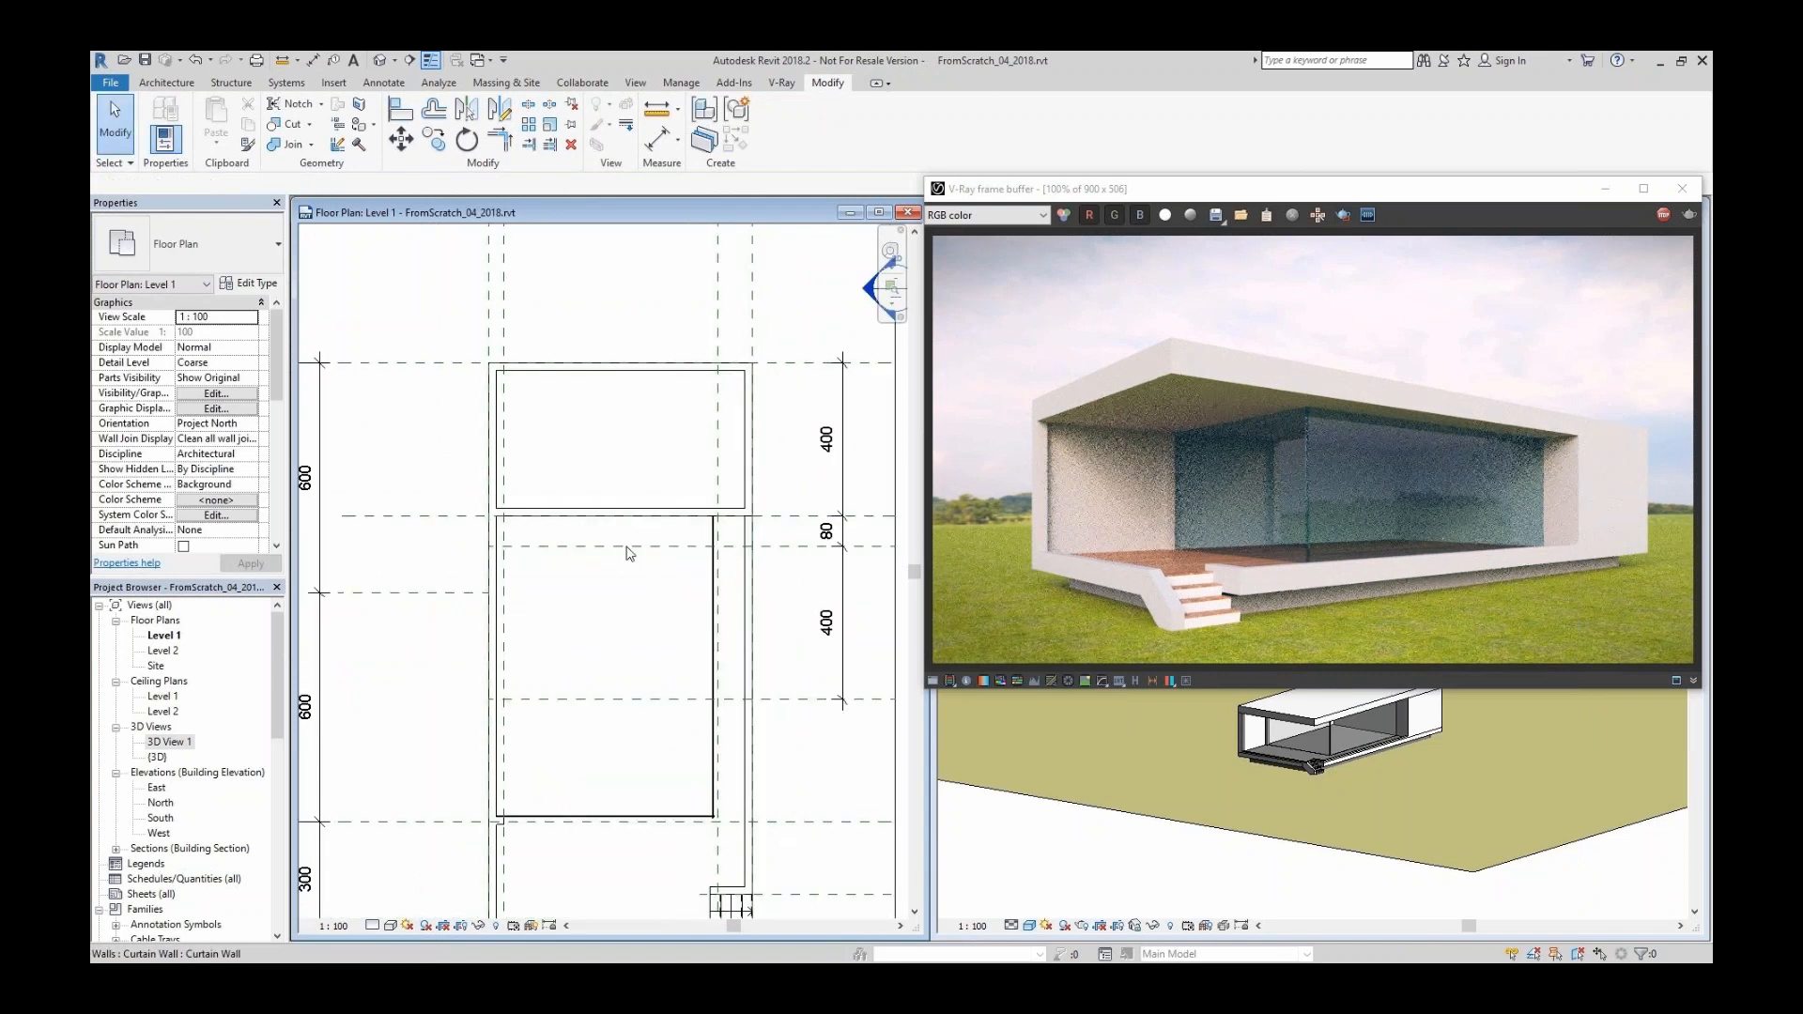
# Draw two Generic - 5 cm wall panels 290 high, one in front of the long glazed side and one by the terrace's side wall.
pyautogui.press('w')
pyautogui.press('a')
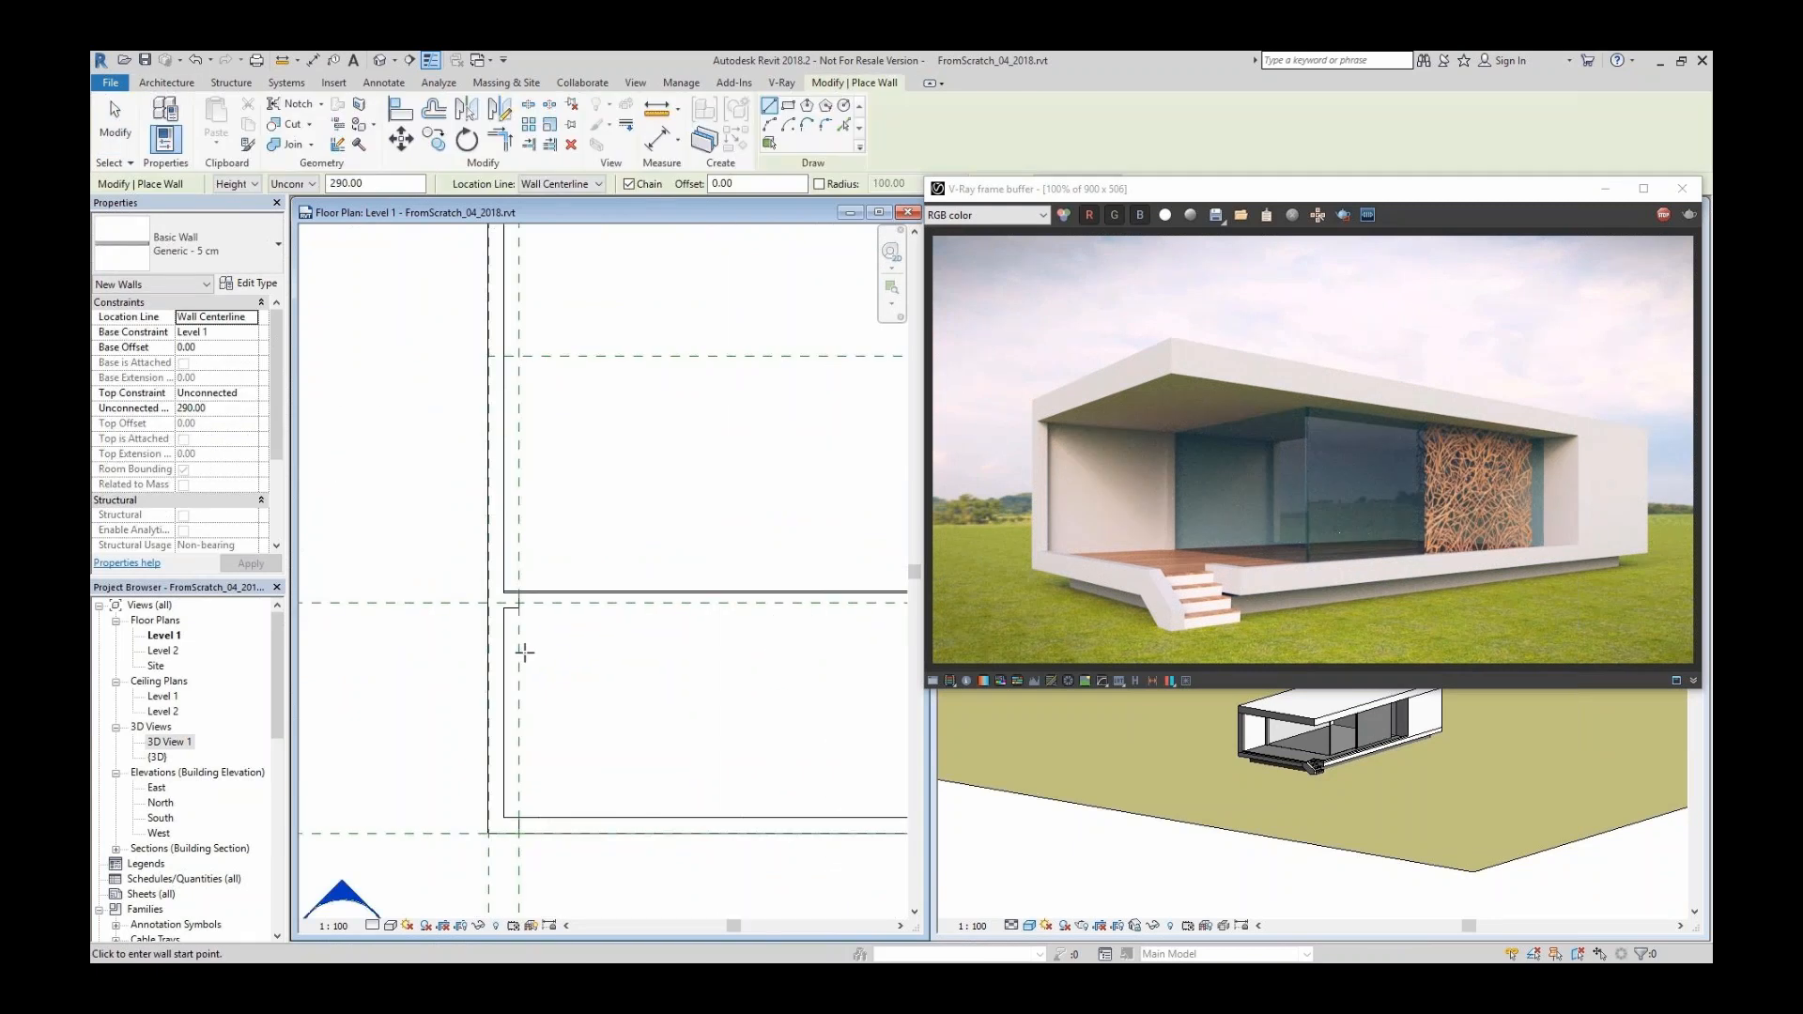
pyautogui.click(526, 626)
pyautogui.click(526, 787)
pyautogui.press('Escape')
pyautogui.press('Escape')
pyautogui.click(527, 669)
pyautogui.rightClick(526, 788)
pyautogui.click(581, 470)
# Align the terrace's 5 cm panel so it fills the recess between the side wall's short returns.
pyautogui.press('a')
pyautogui.press('l')
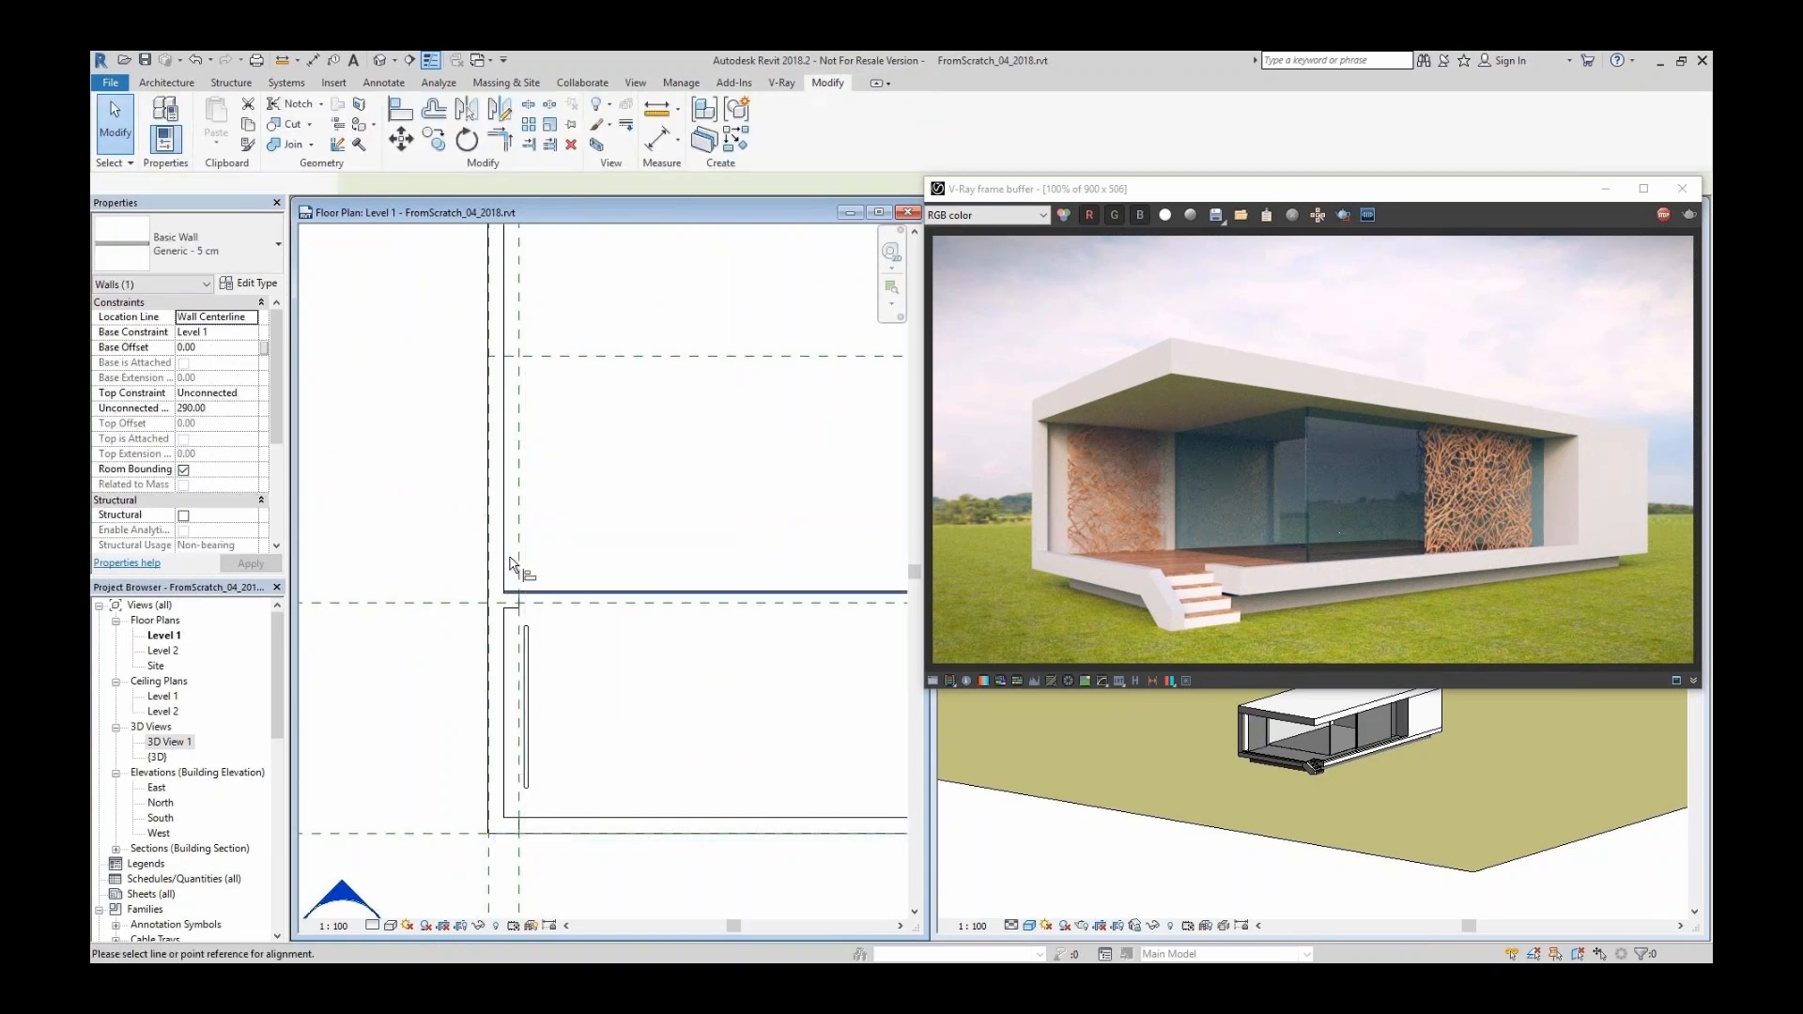
pyautogui.press('t')
pyautogui.press('r')
pyautogui.press('Escape')
# Start an in-place model extrusion in the Level 1 plan and trace the glazed room's outline as its sketch.
pyautogui.scroll(-3, 786, 735)
pyautogui.moveTo(786, 735); pyautogui.dragTo(666, 721, button='middle')
pyautogui.scroll(1, 666, 721)
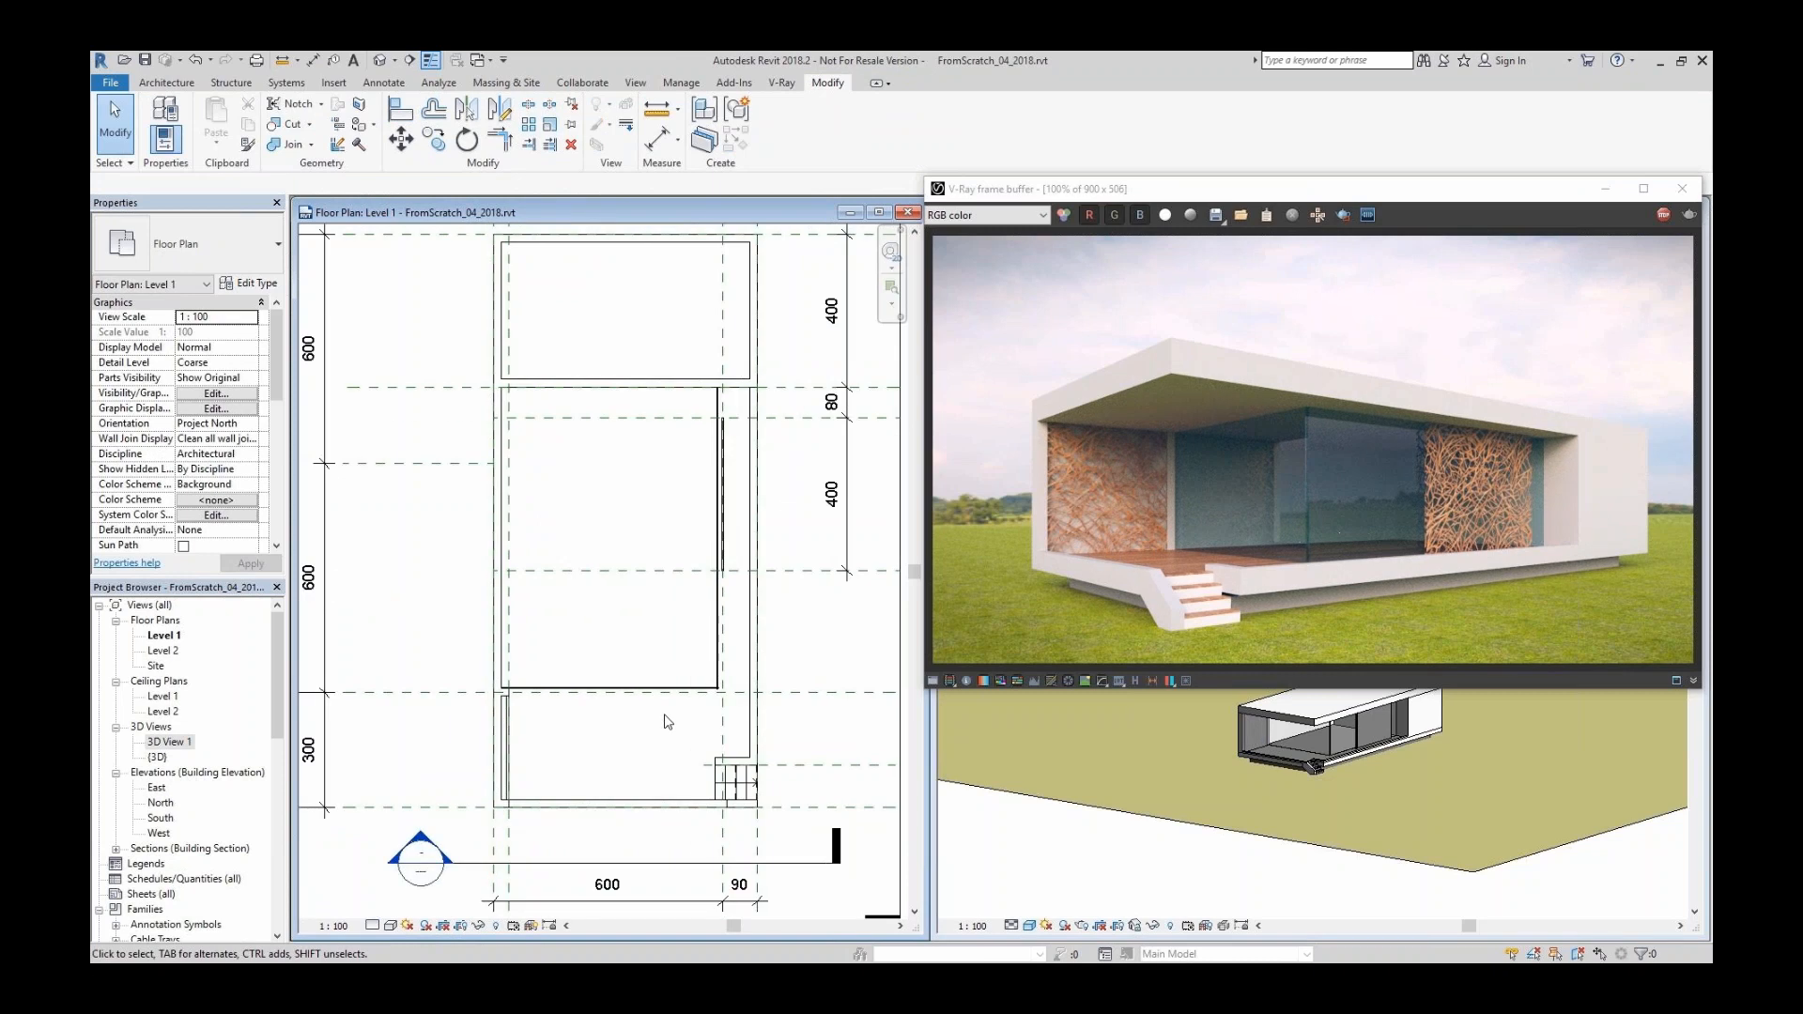
pyautogui.click(166, 83)
pyautogui.click(290, 141)
pyautogui.click(314, 198)
pyautogui.click(669, 697)
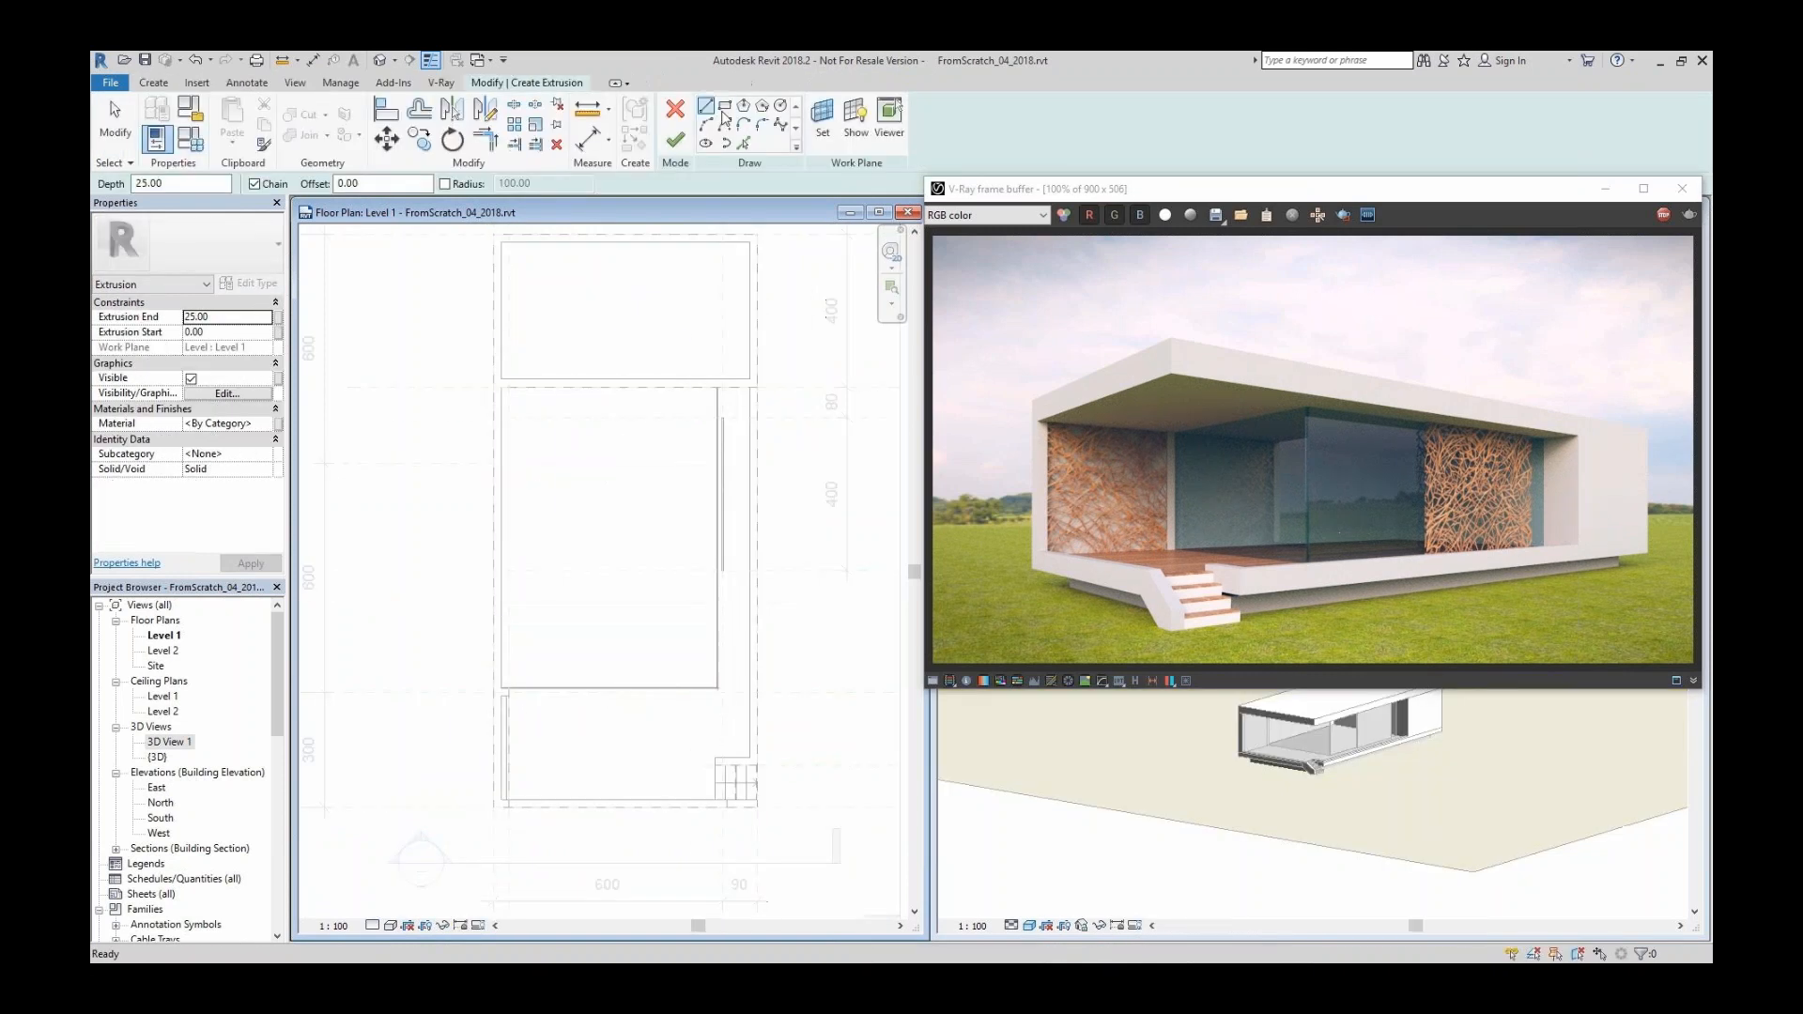
pyautogui.scroll(4, 719, 689)
pyautogui.click(781, 684)
pyautogui.press('Escape')
pyautogui.scroll(-2, 756, 708)
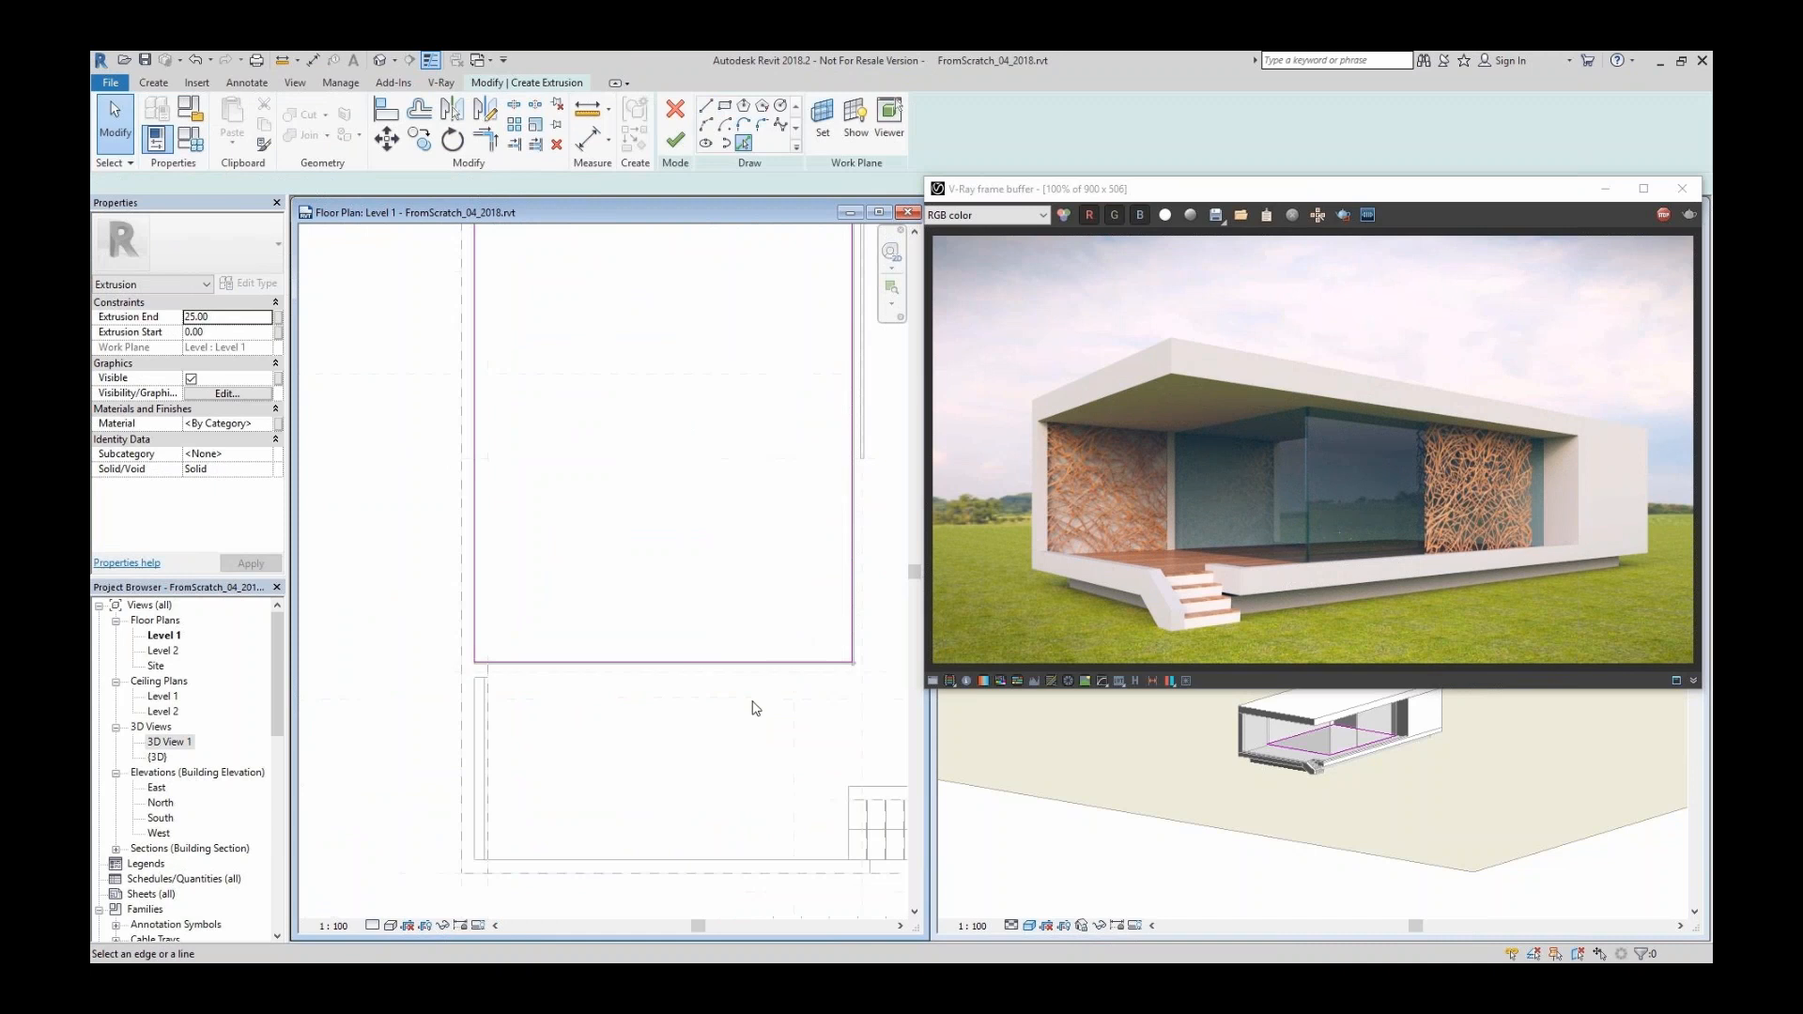
# Add sketch lines for the L-shaped terrace area, offset outside the glazing and along the inner faces of the surrounding walls.
pyautogui.scroll(-3, 676, 685)
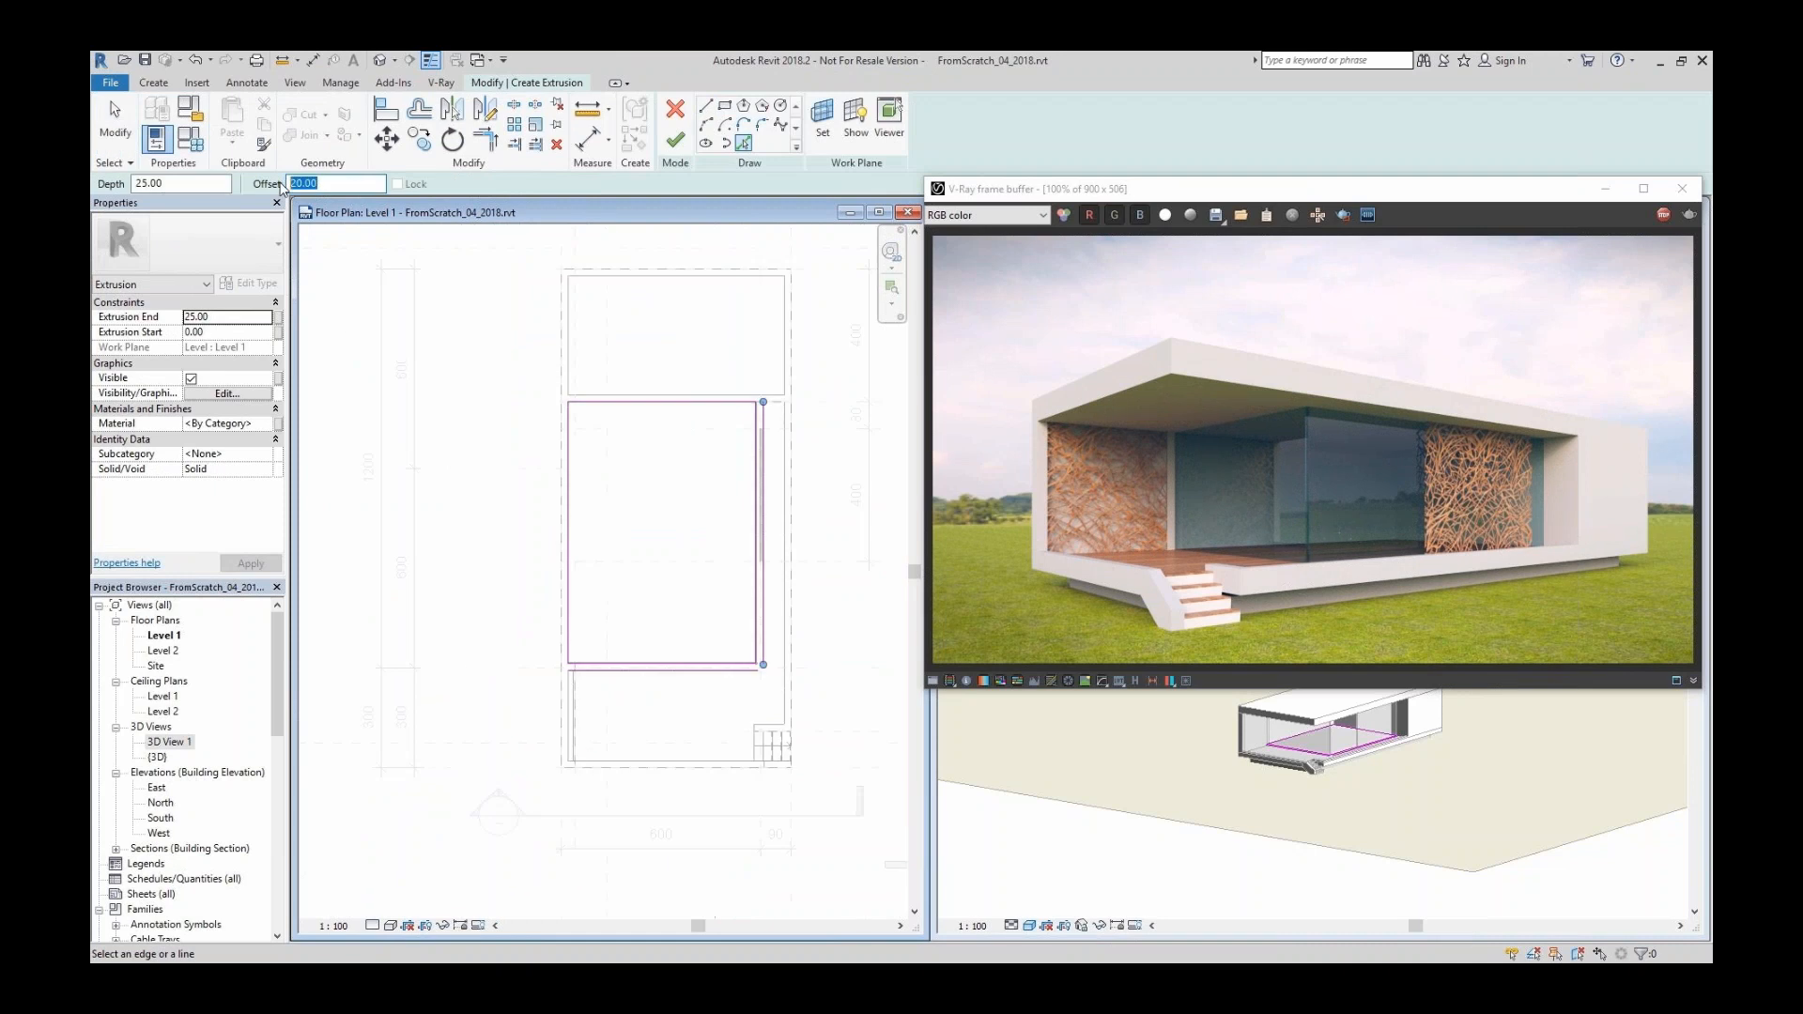
pyautogui.scroll(3, 593, 709)
pyautogui.click(560, 676)
pyautogui.click(638, 806)
pyautogui.moveTo(769, 695); pyautogui.dragTo(642, 699, button='middle')
pyautogui.click(799, 591)
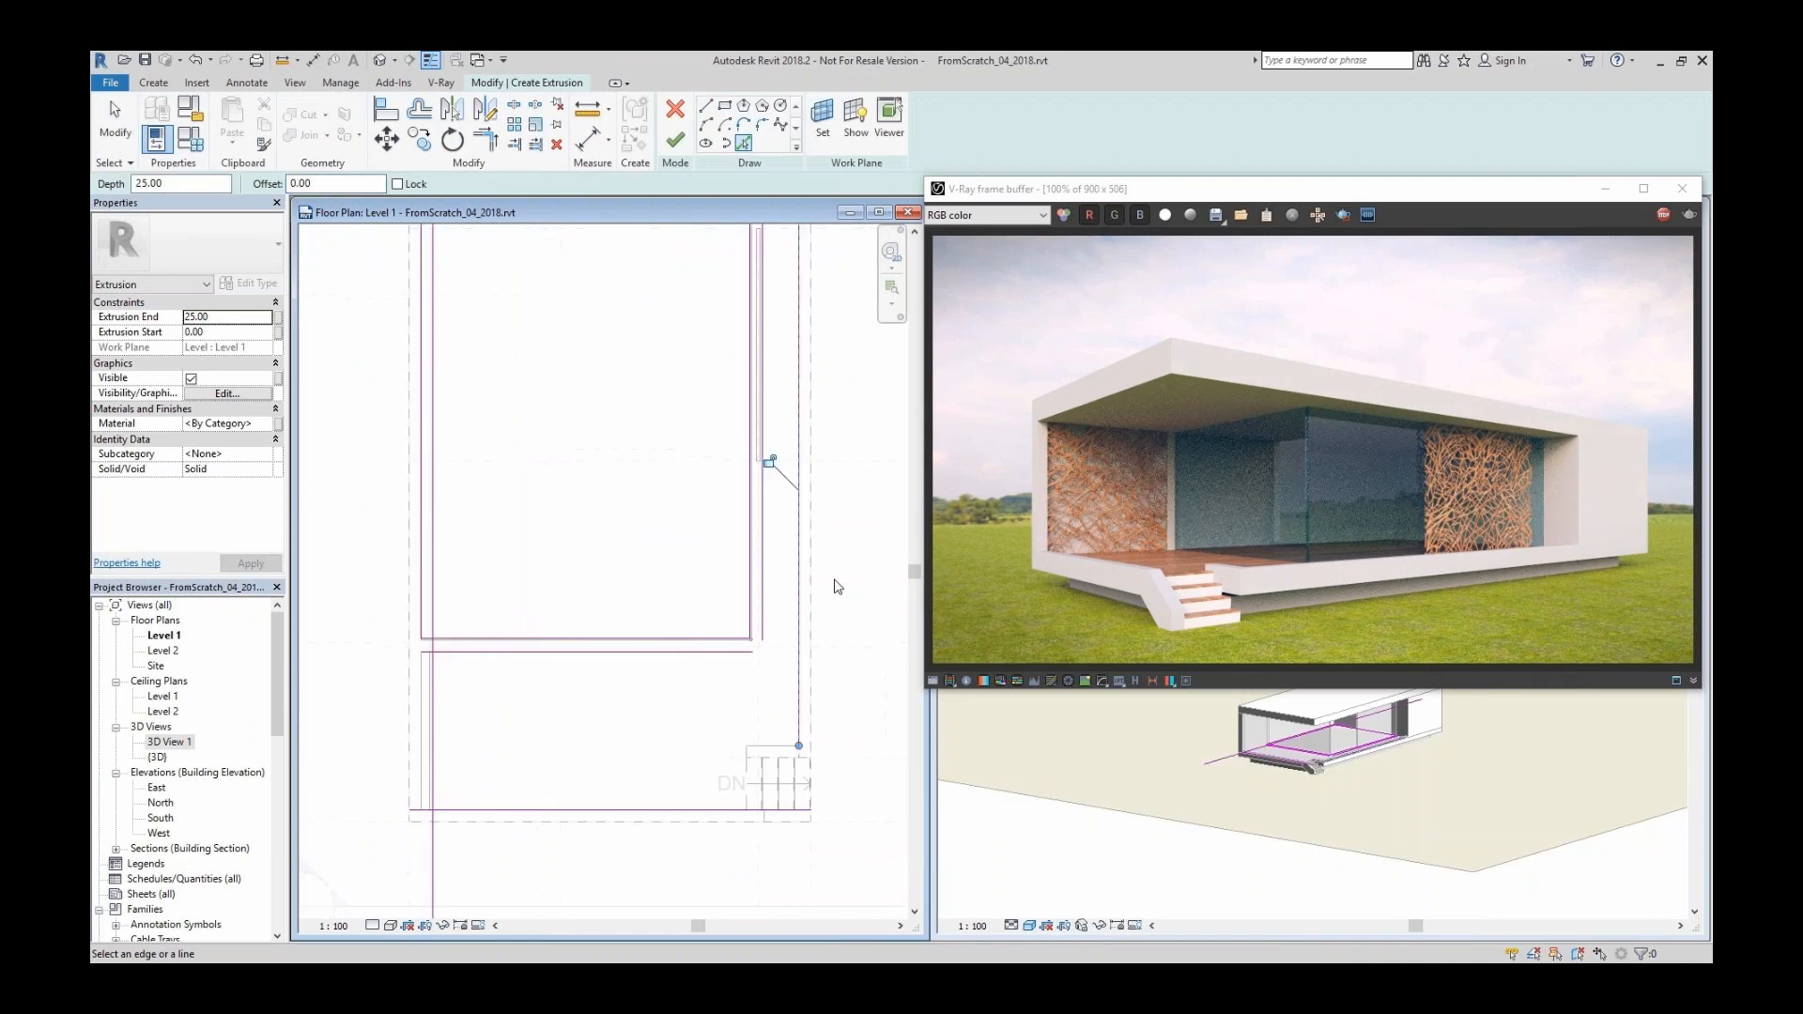
pyautogui.moveTo(838, 587); pyautogui.dragTo(806, 728, button='middle')
pyautogui.click(575, 318)
# Trim the terrace sketch lines into a closed L-shaped loop and align its edge with the side wall.
pyautogui.press('t')
pyautogui.press('r')
pyautogui.moveTo(752, 582); pyautogui.dragTo(770, 357, button='middle')
pyautogui.click(788, 648)
pyautogui.click(732, 725)
pyautogui.click(422, 612)
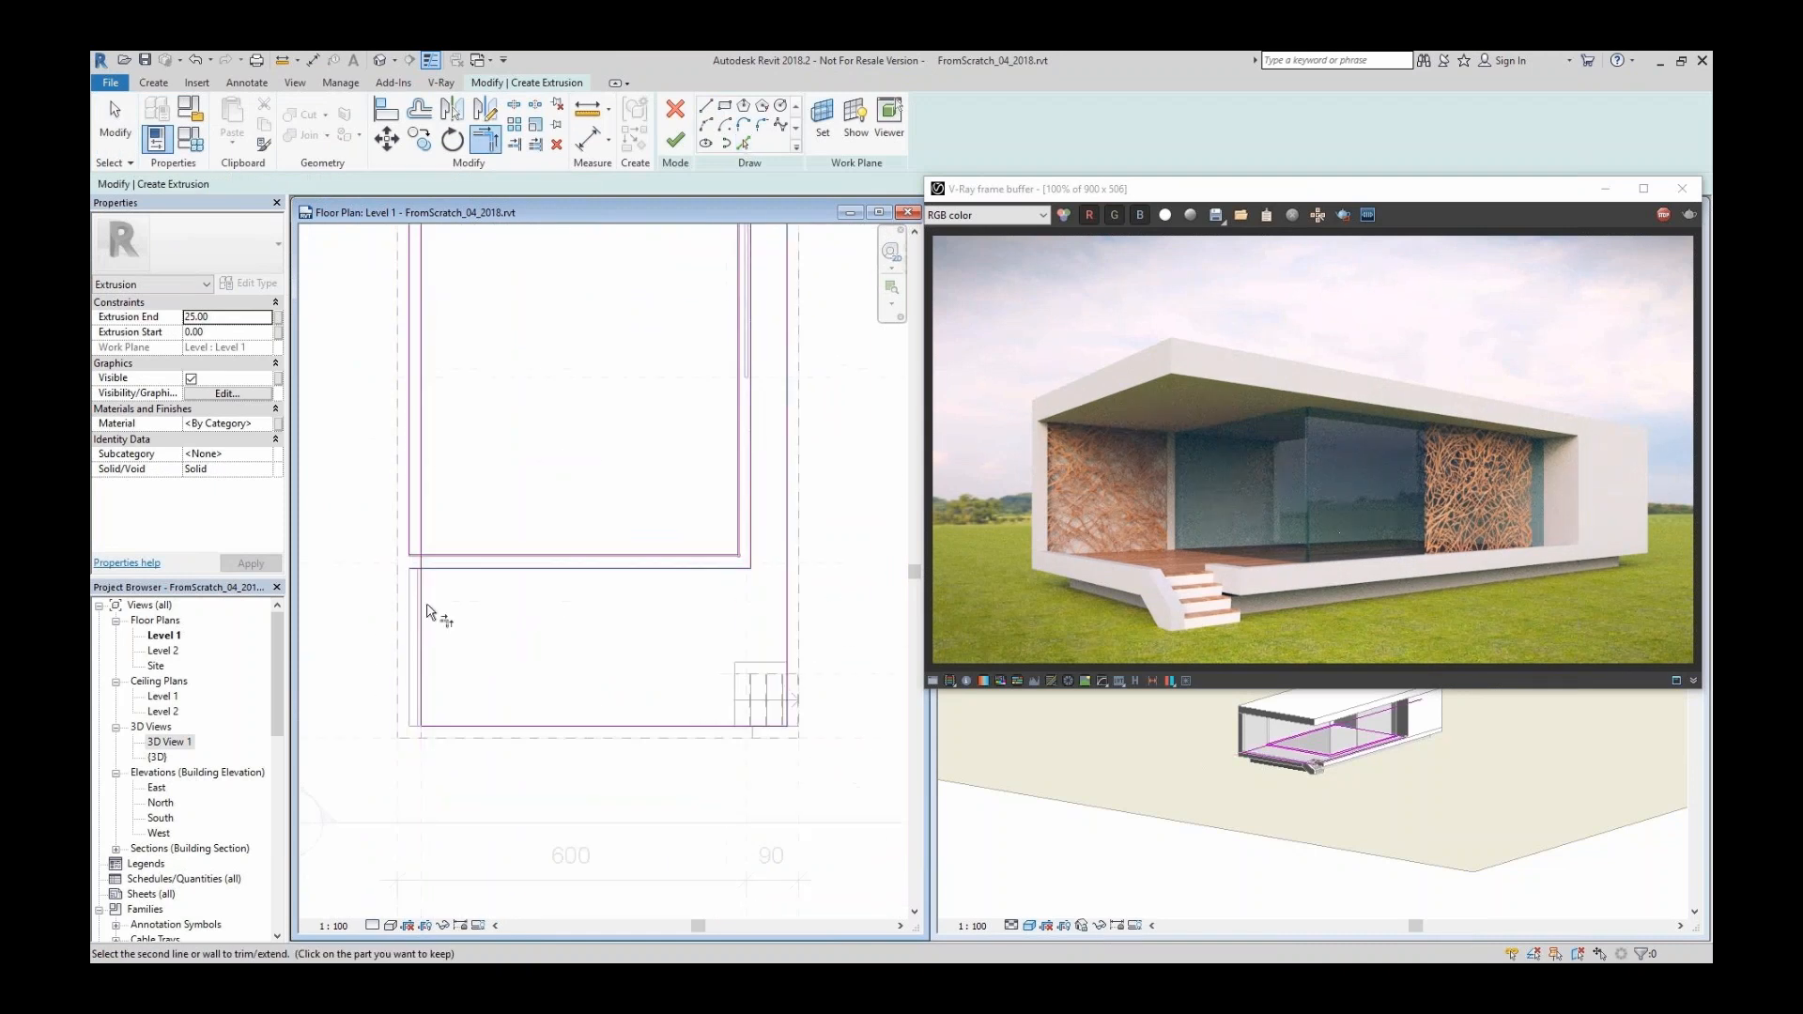
pyautogui.press('a')
pyautogui.press('l')
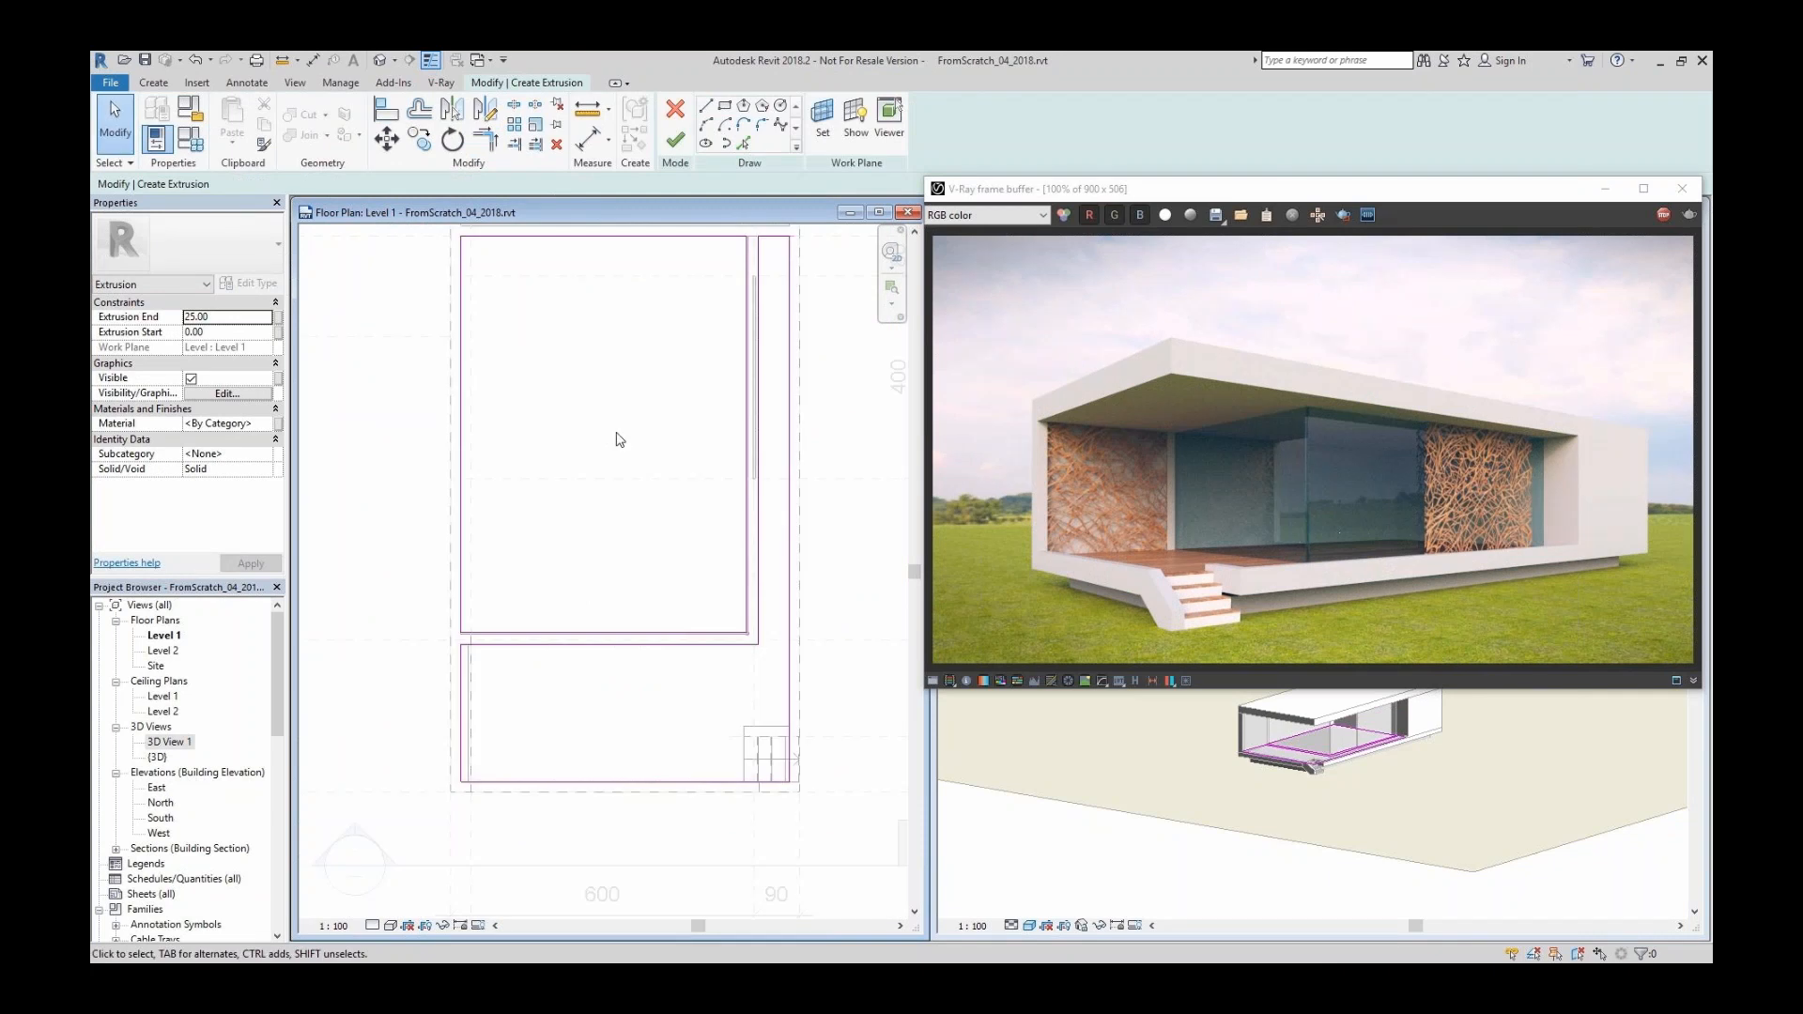
# Finish the in-place model's extrusion and add a void extrusion to it in the 3D view.
pyautogui.click(276, 376)
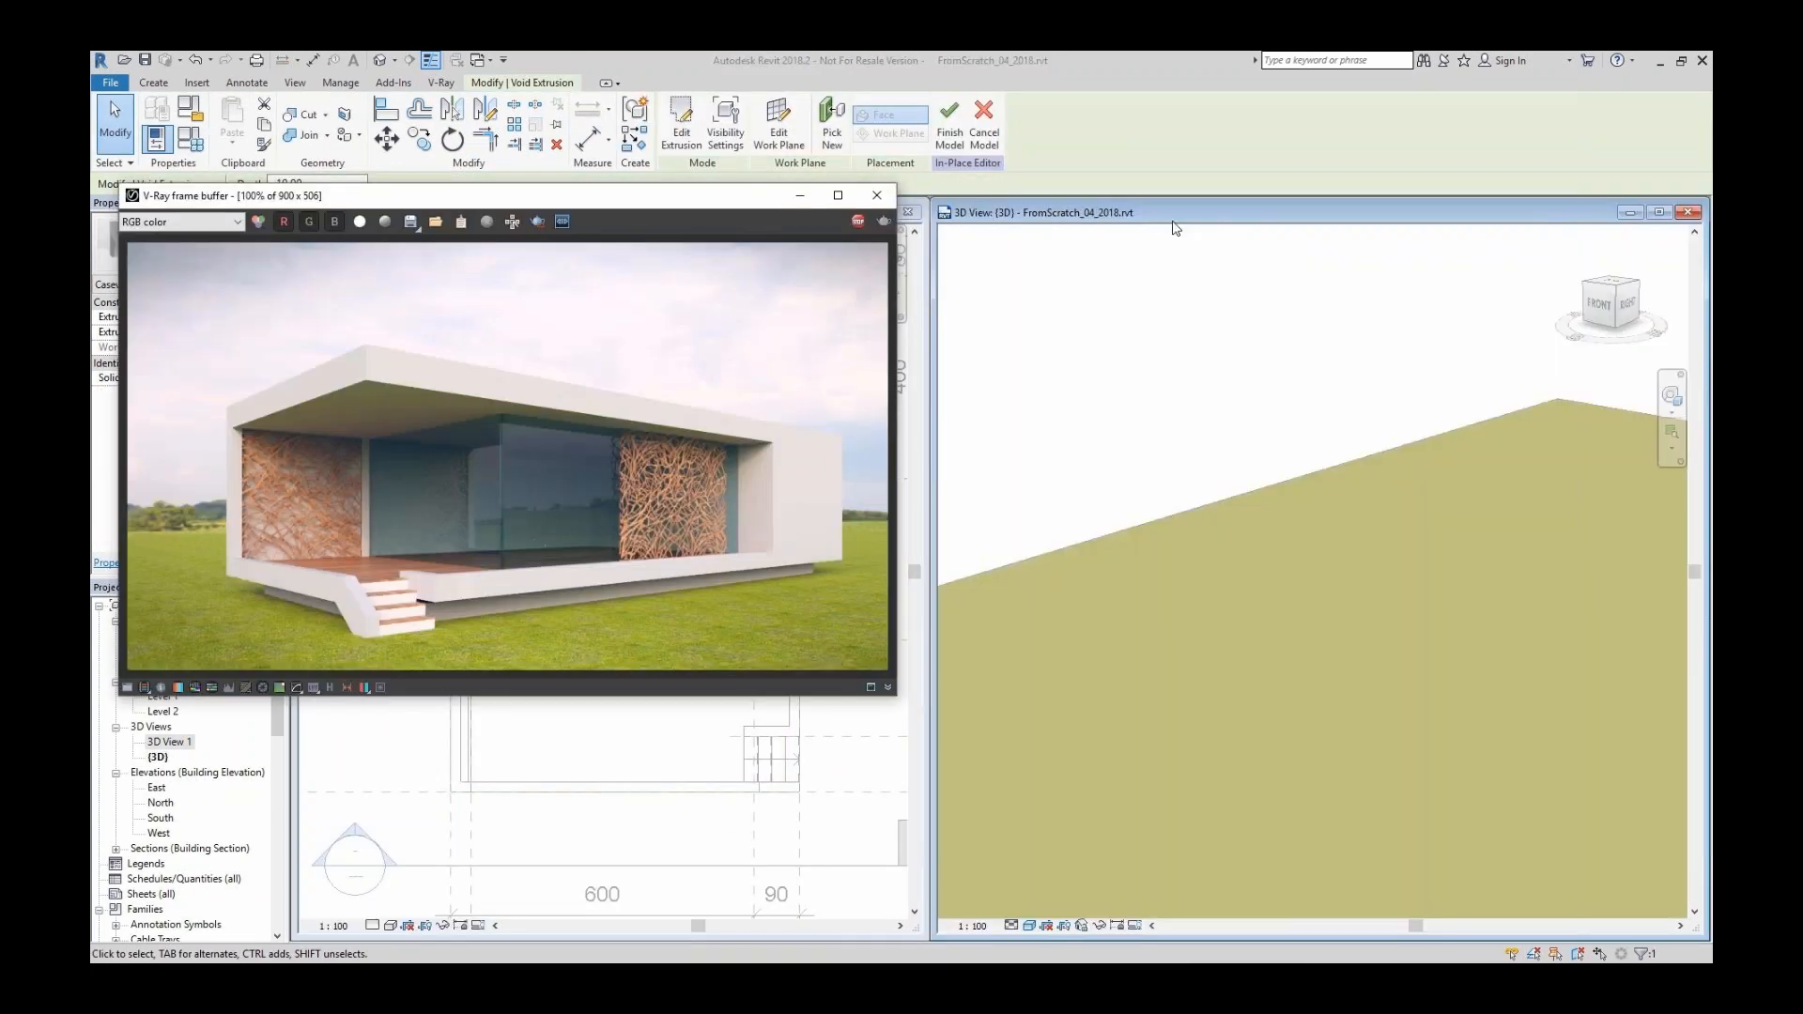
pyautogui.scroll(-5, 1339, 666)
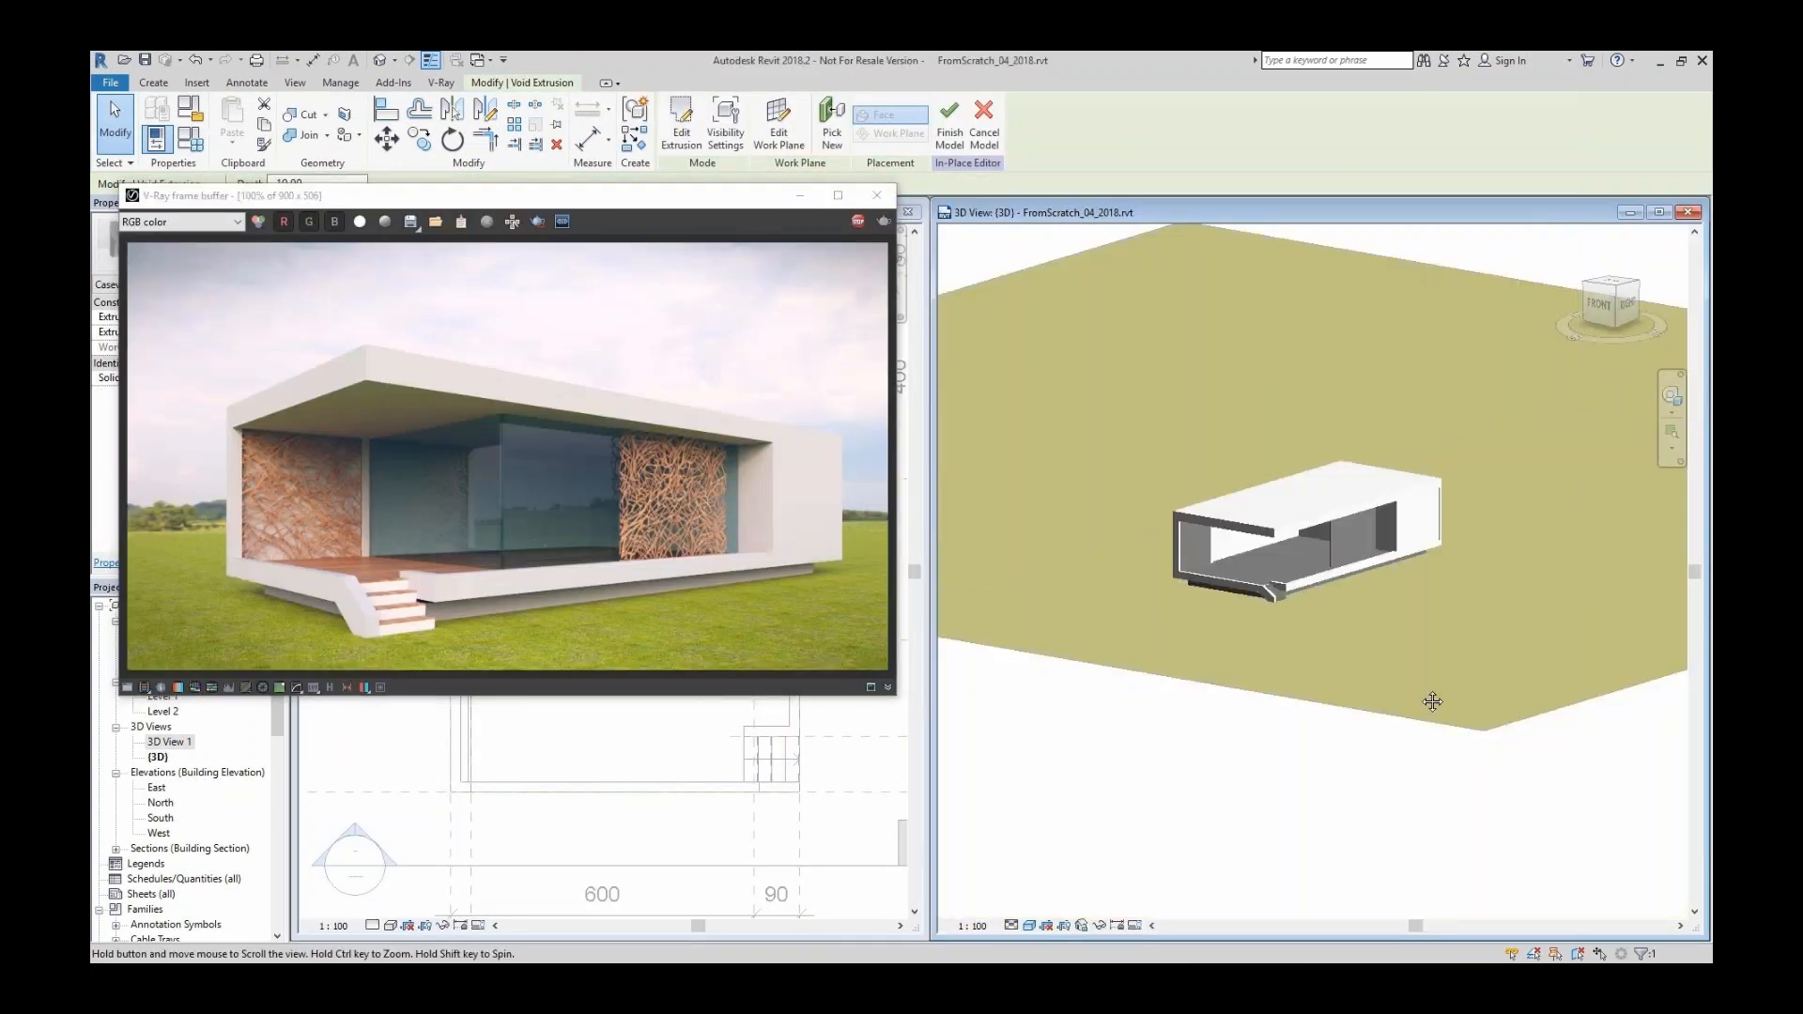
pyautogui.scroll(5, 1339, 666)
pyautogui.keyDown('shift'); pyautogui.moveTo(1338, 667); pyautogui.dragTo(1284, 555, button='middle'); pyautogui.keyUp('shift')
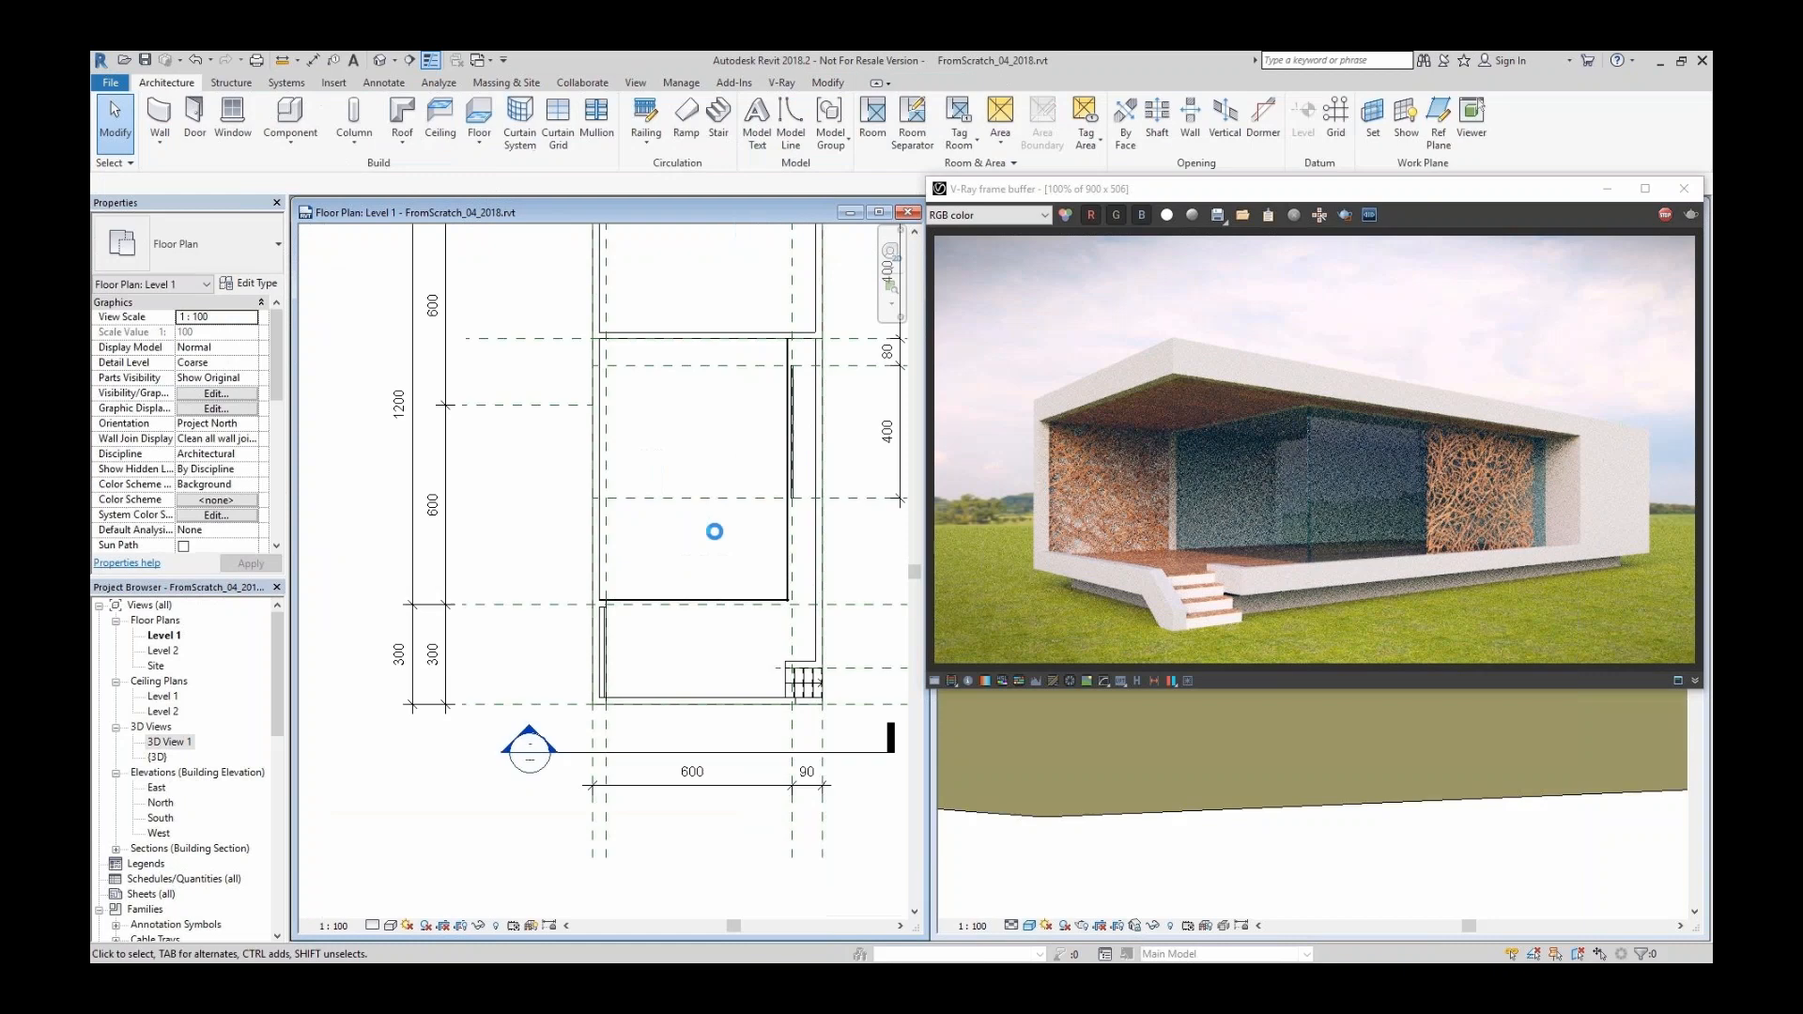
# Sketch a Ceiling_White compound ceiling on Level 1 with a height offset of 290.
pyautogui.doubleClick(395, 747)
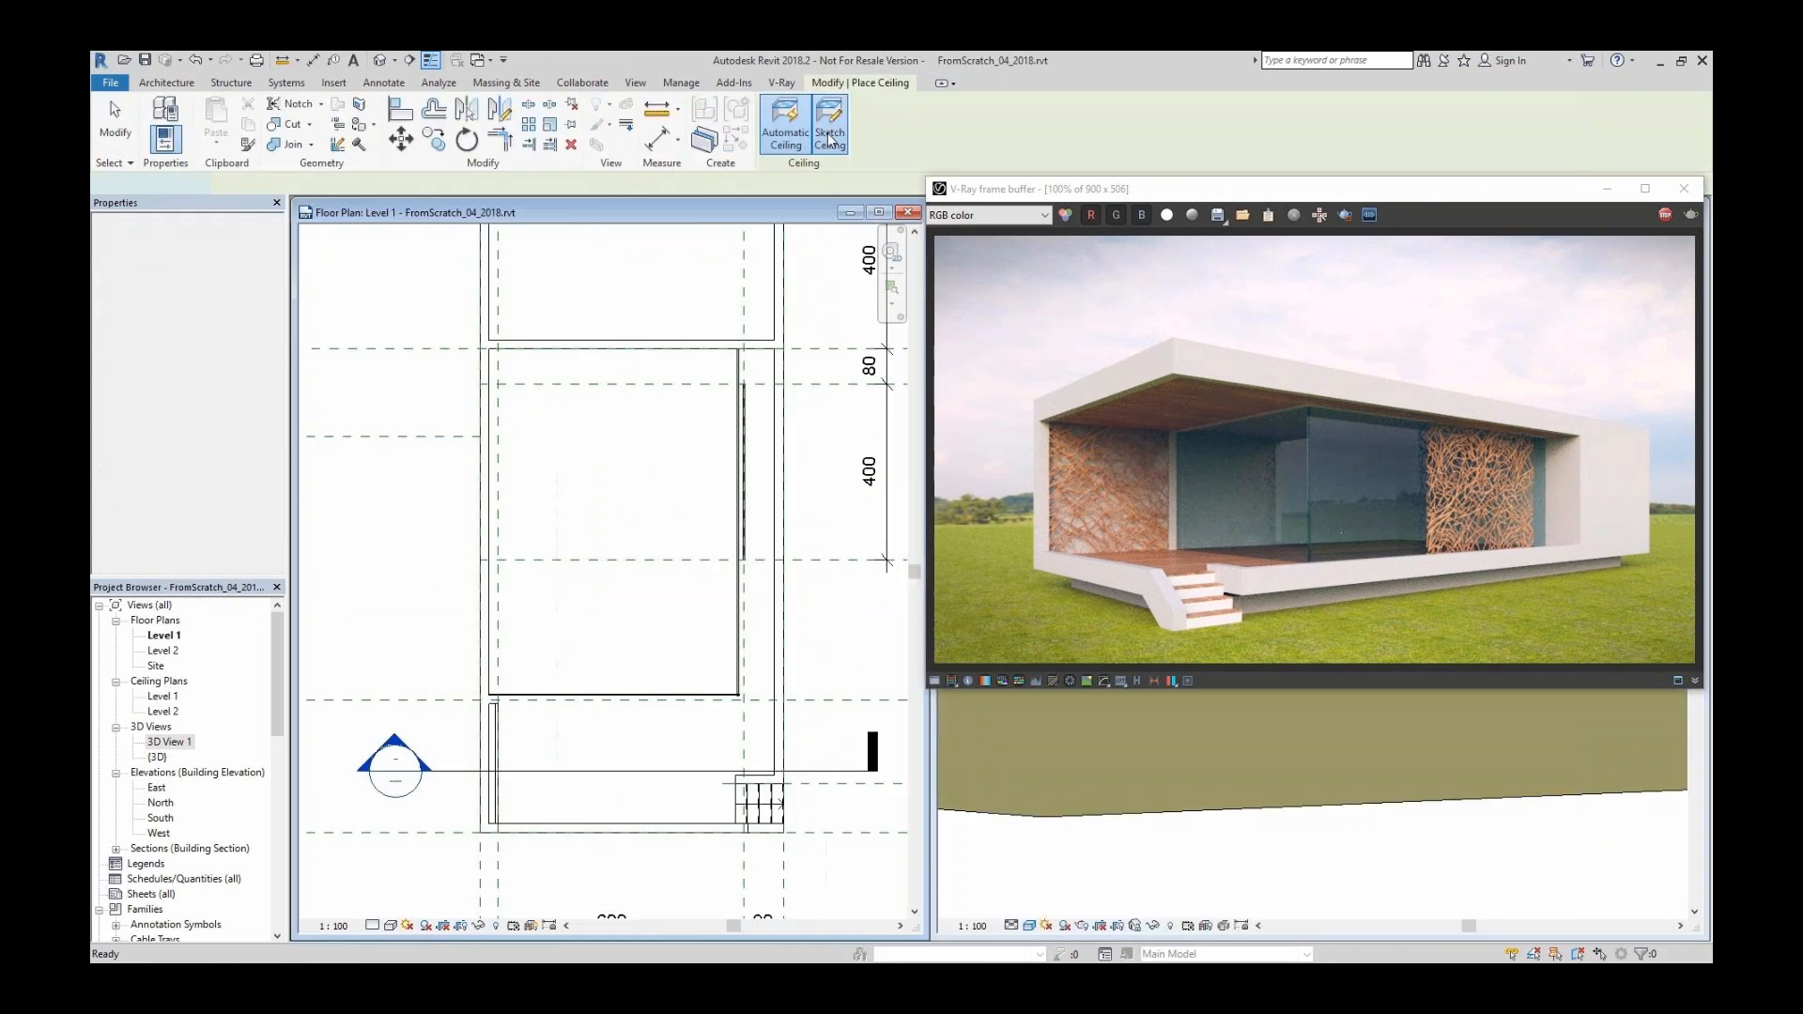
pyautogui.click(829, 139)
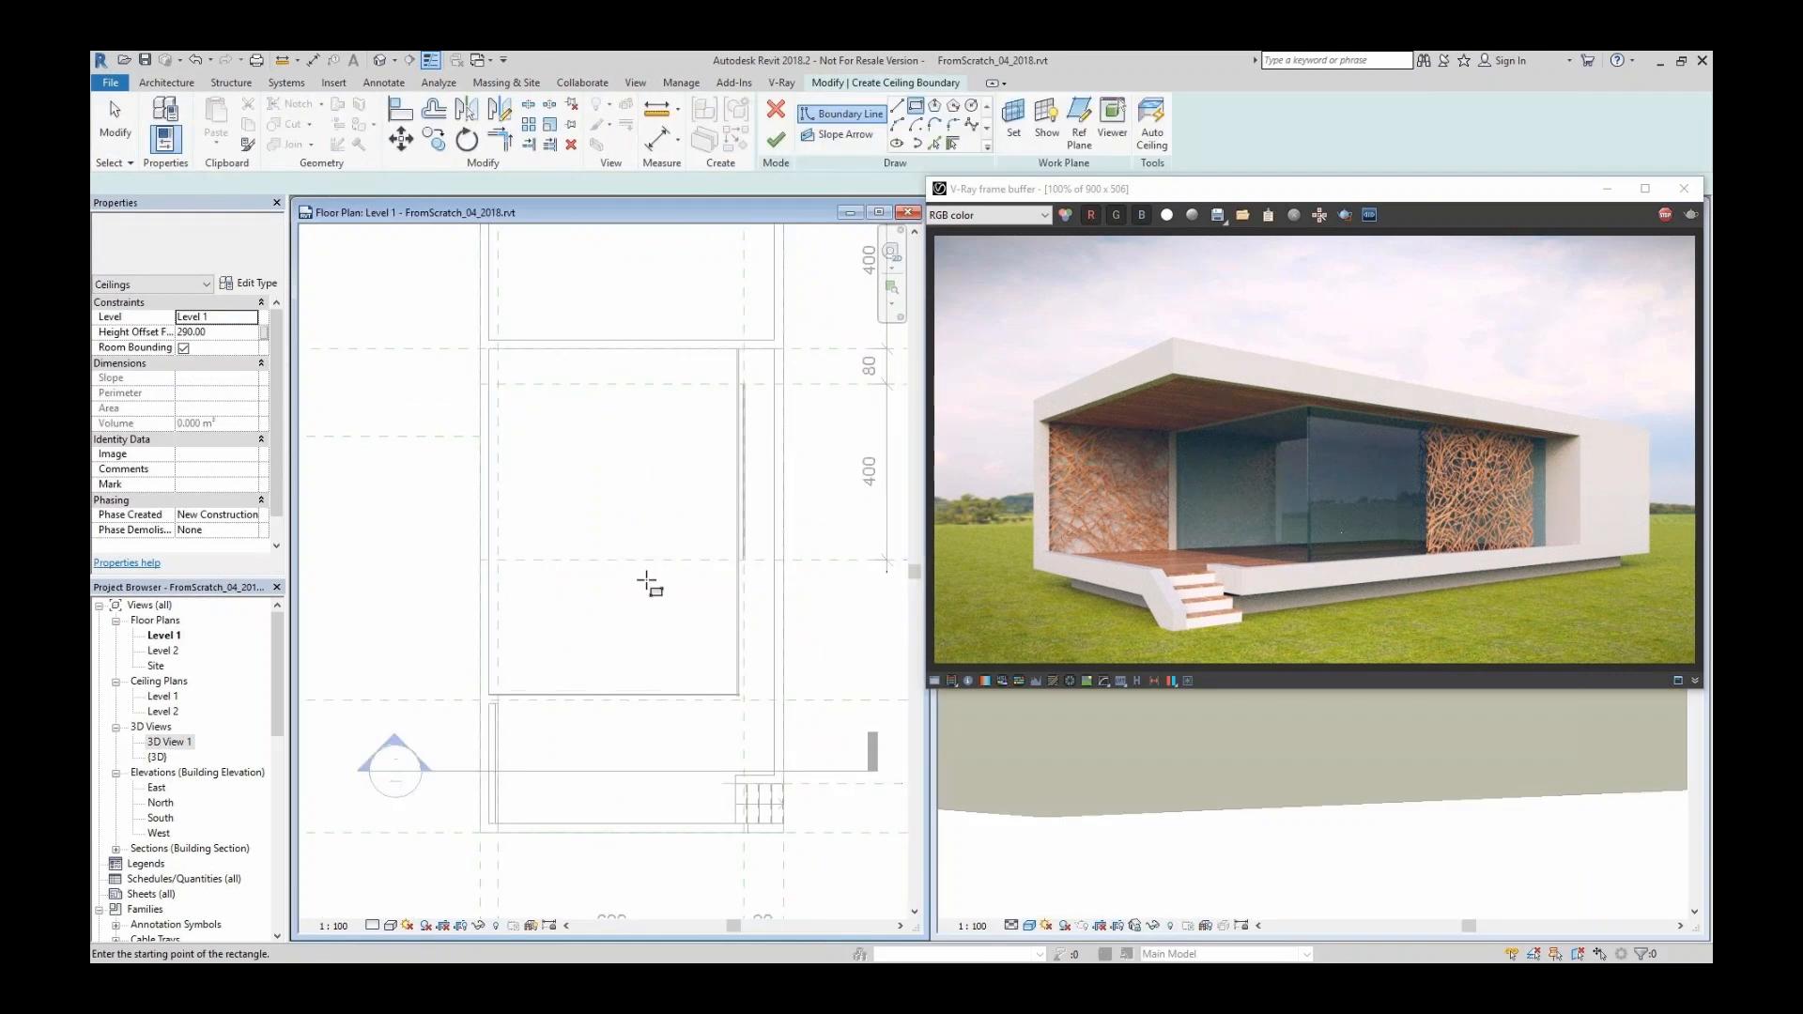
pyautogui.scroll(2, 704, 713)
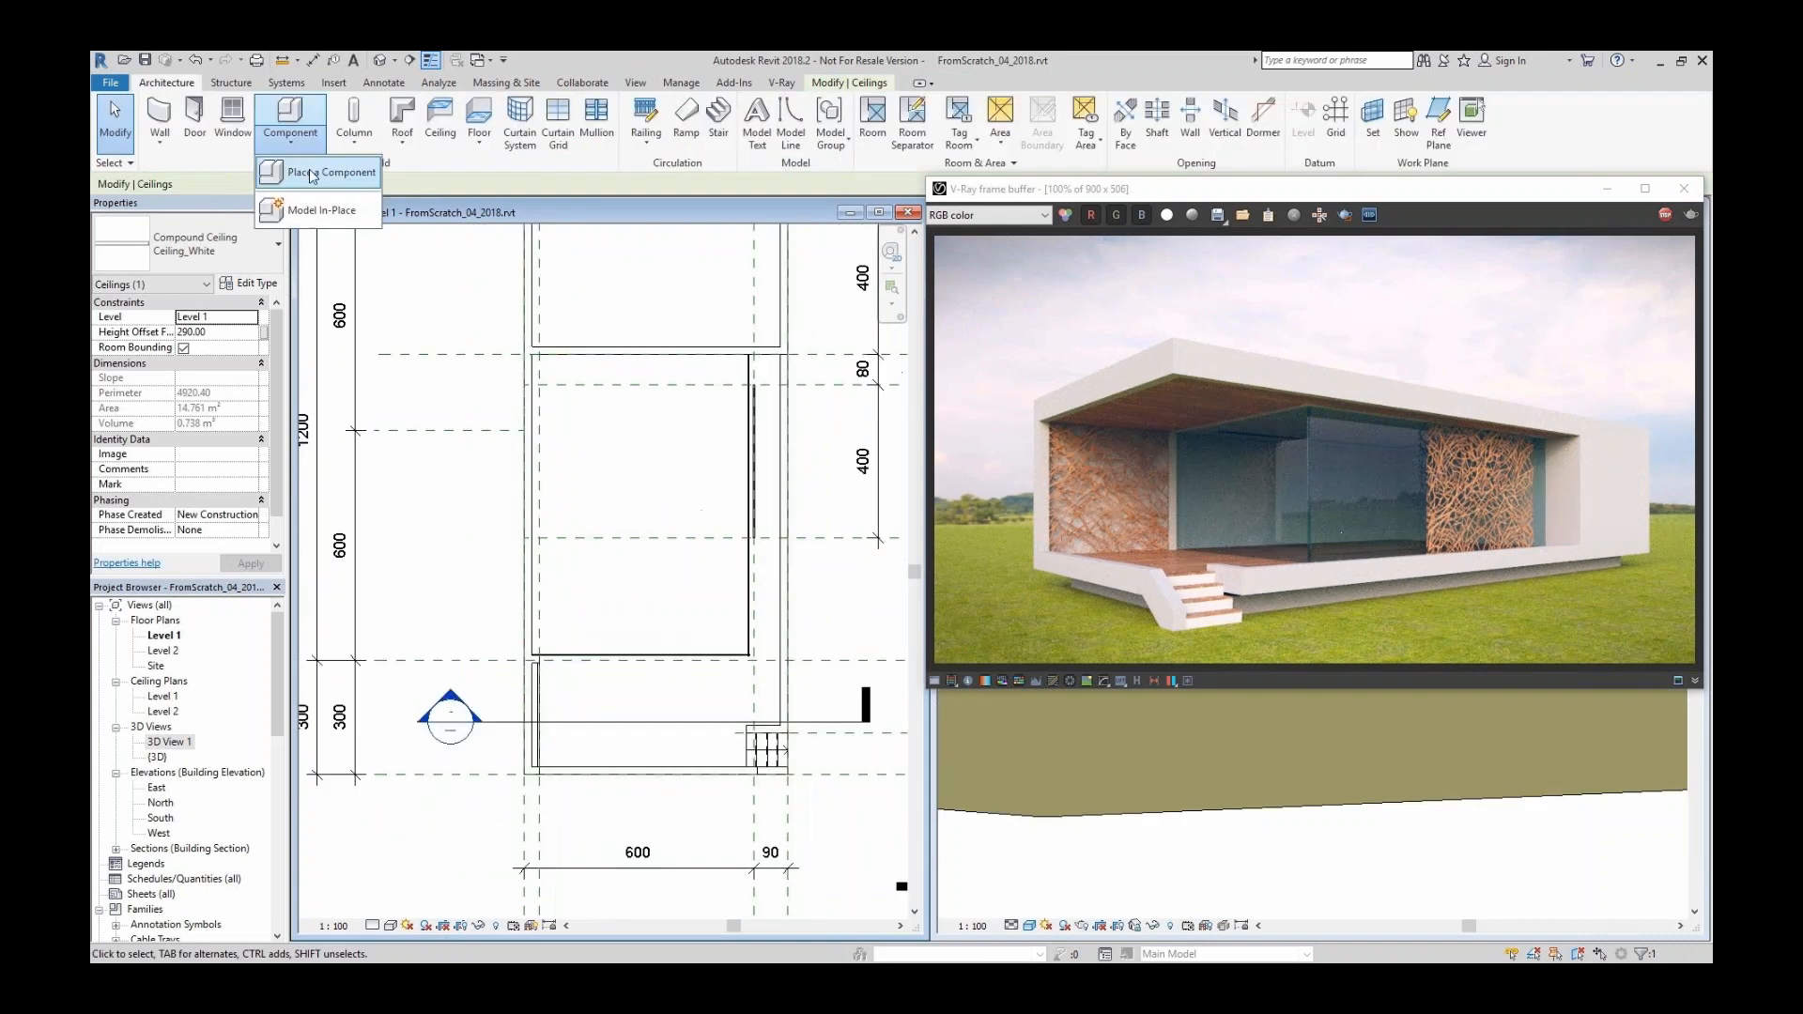
# Place the bubble_Chair_10088 component on the terrace near the side wall in the Level 1 plan.
pyautogui.click(342, 172)
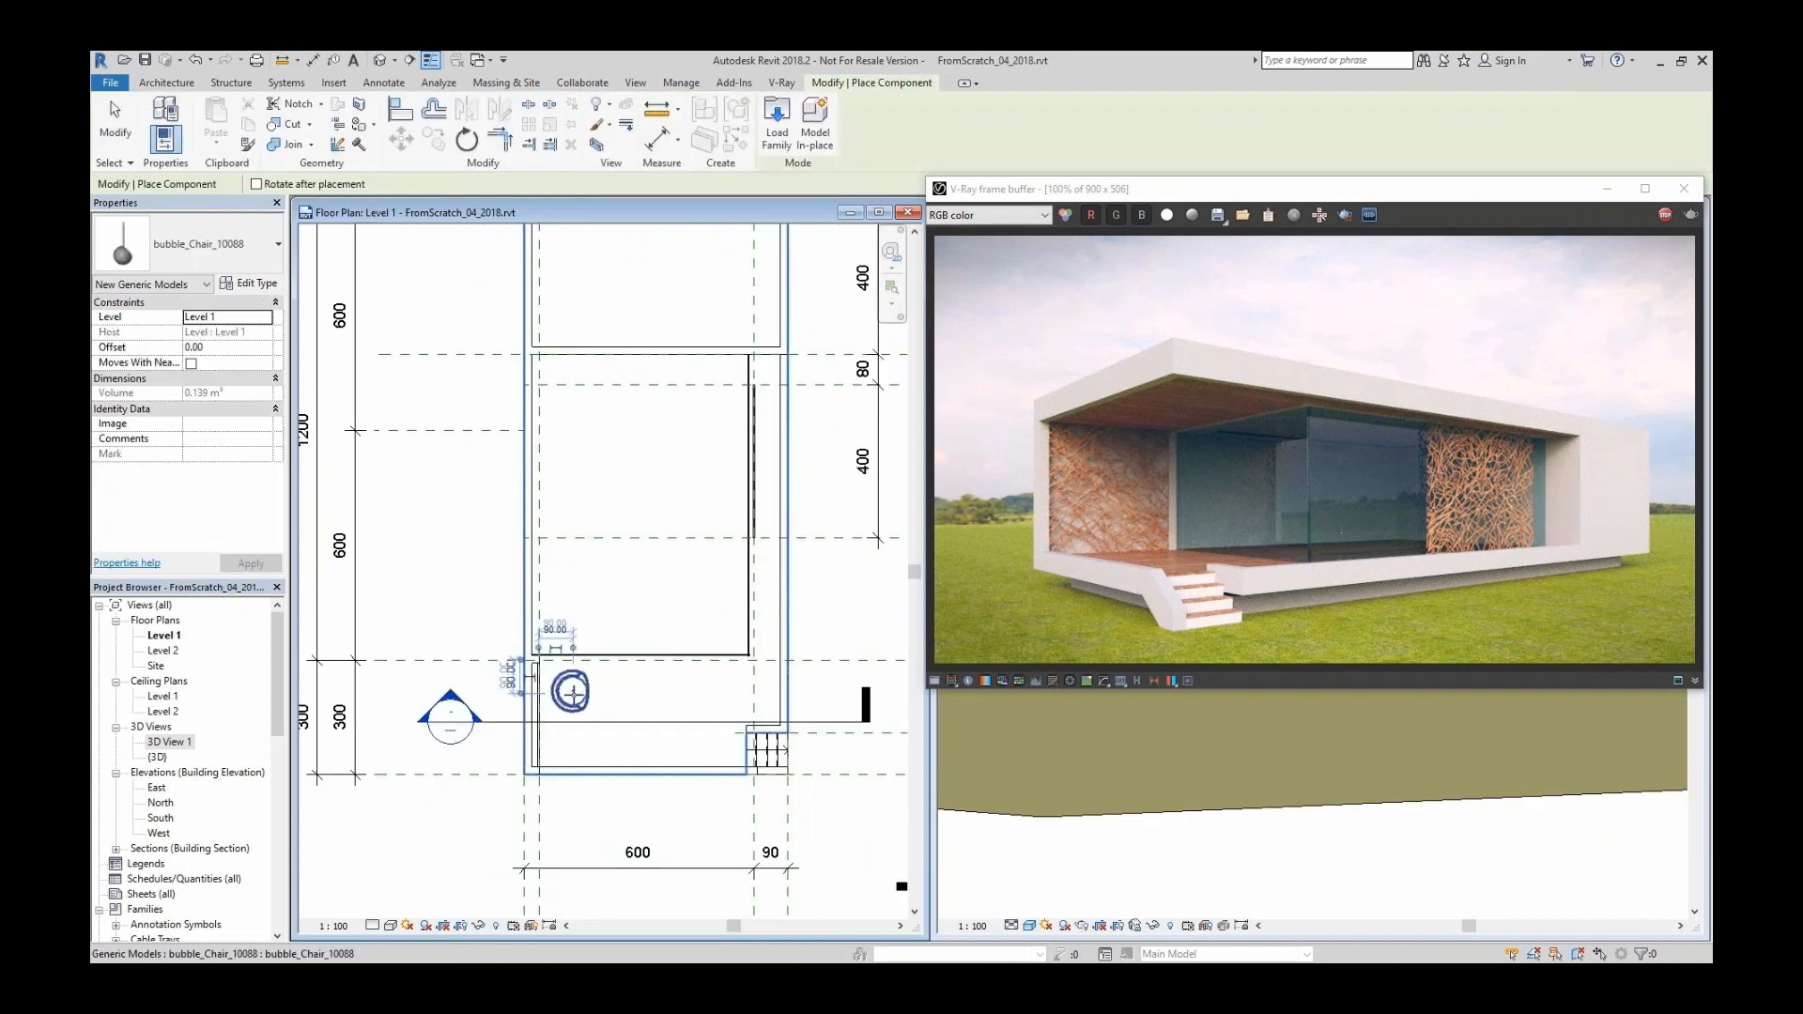
pyautogui.click(572, 692)
pyautogui.press('Escape')
pyautogui.press('Escape')
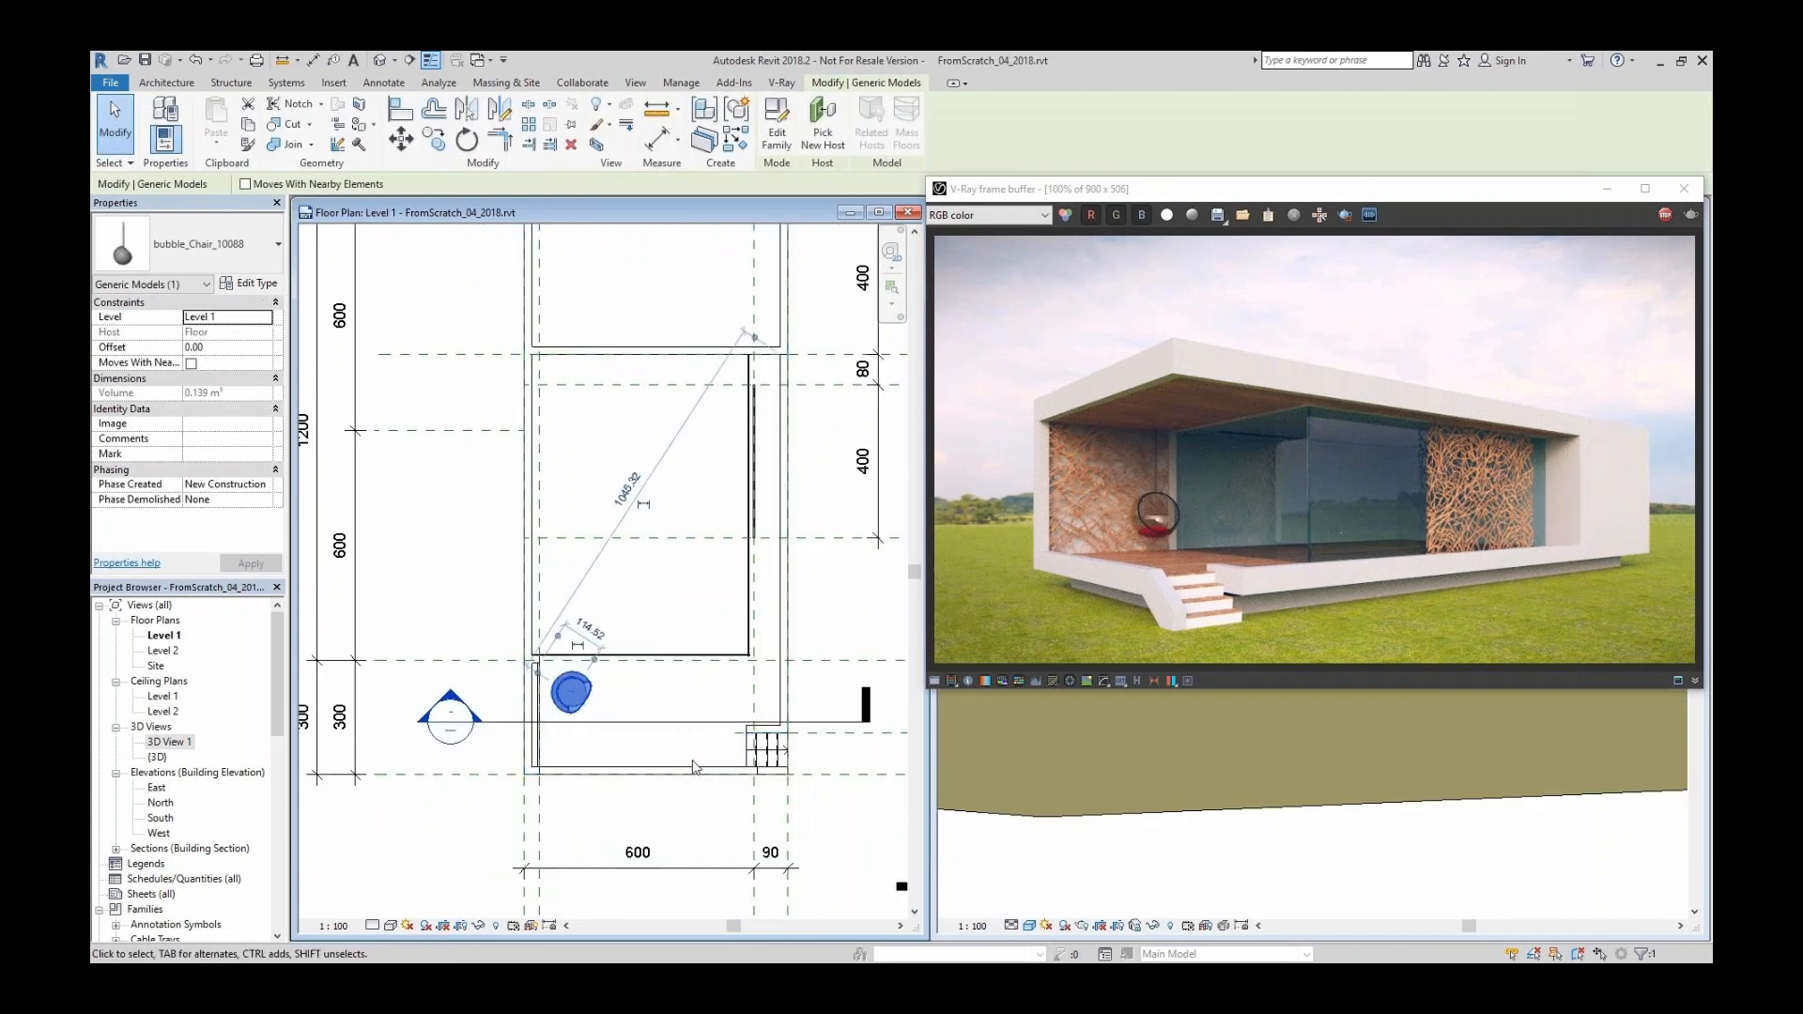
# Move the bubble chair slightly away from the terrace's side wall and rotate it.
pyautogui.moveTo(588, 704); pyautogui.dragTo(600, 719)
pyautogui.press('r')
pyautogui.press('o')
pyautogui.press('Escape')
pyautogui.press('Escape')
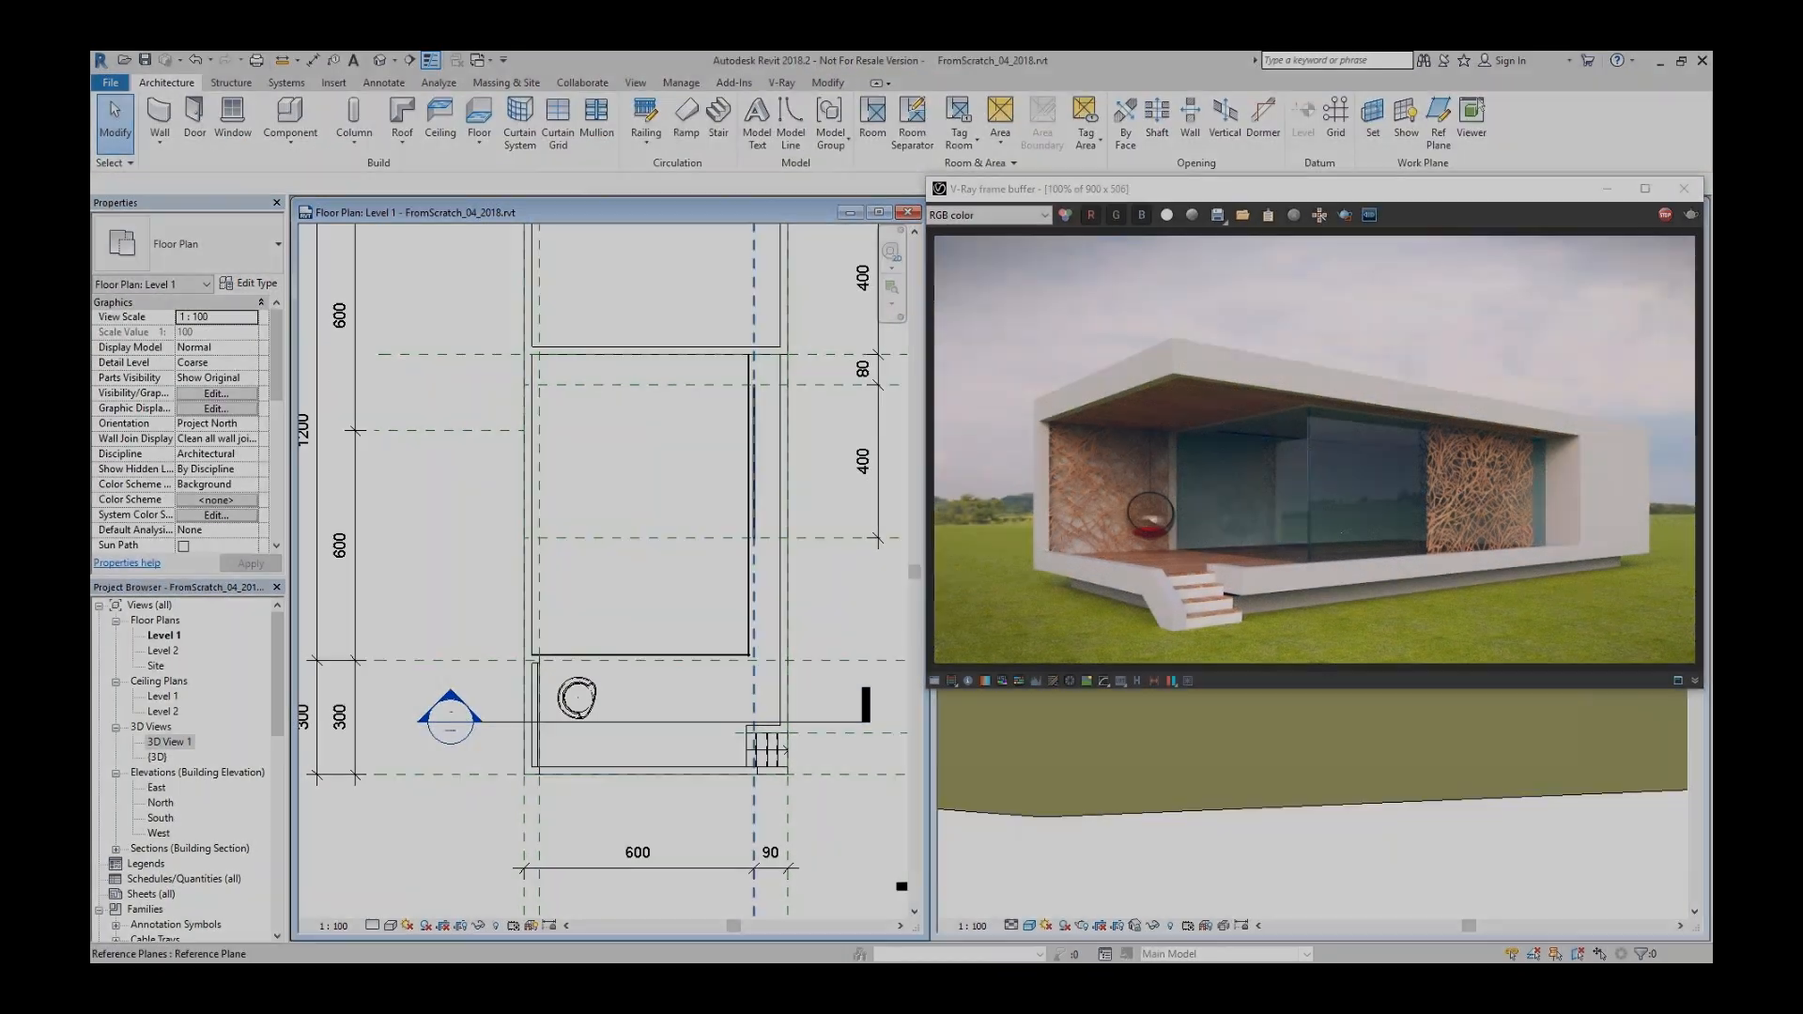